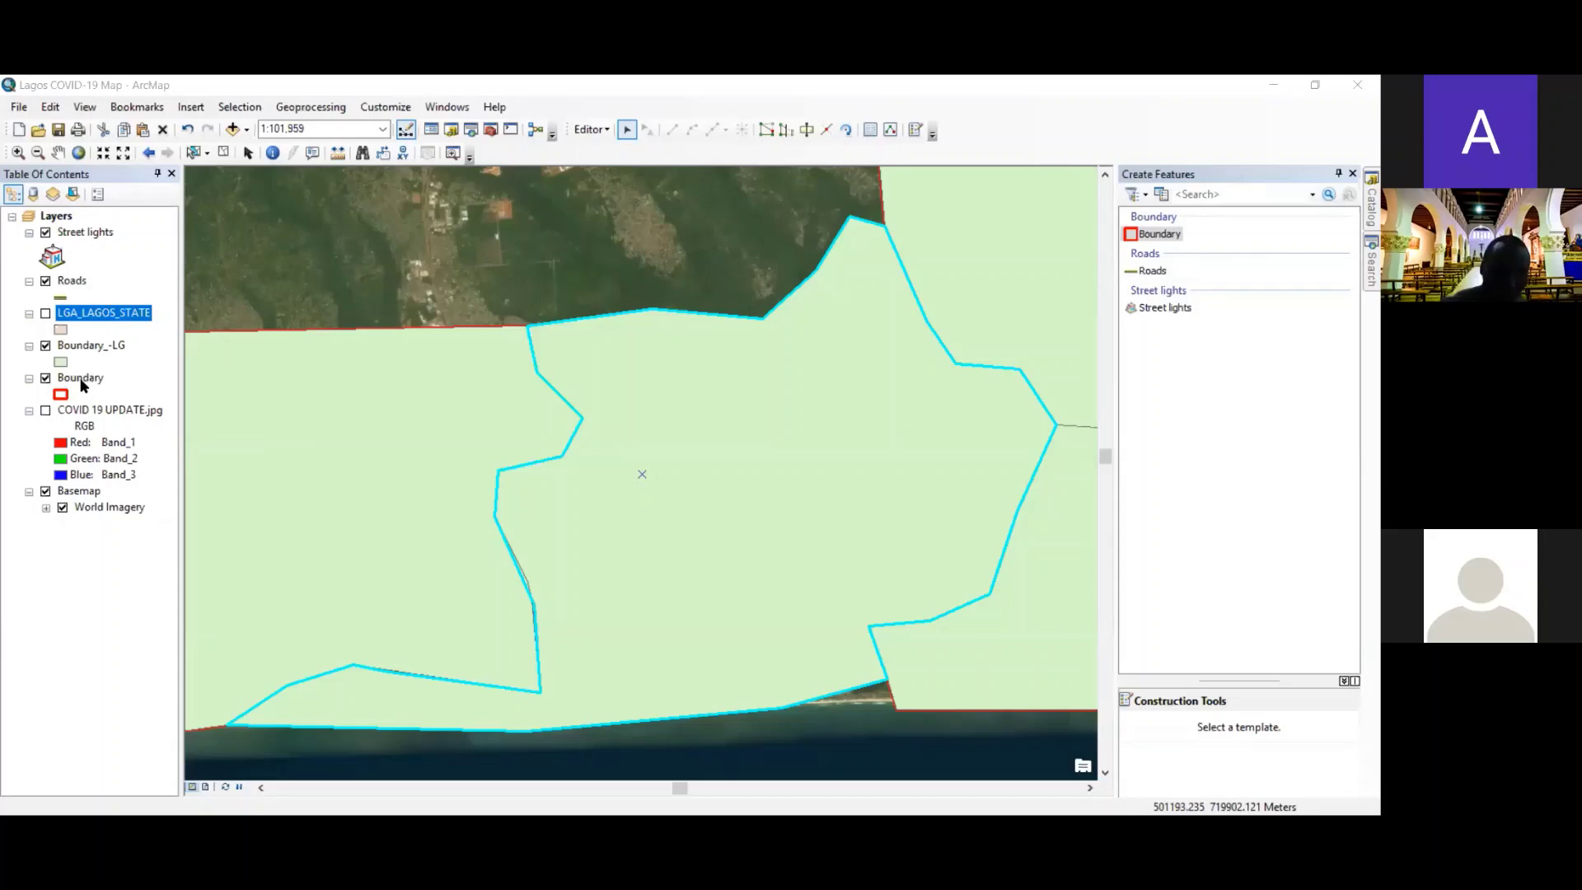
- Hide the Boundary_-LG layer so that only the Boundary layer's outlines show over the imagery
{"action": "left_click", "coordinate": [82, 380]}
{"action": "left_click", "coordinate": [45, 346]}
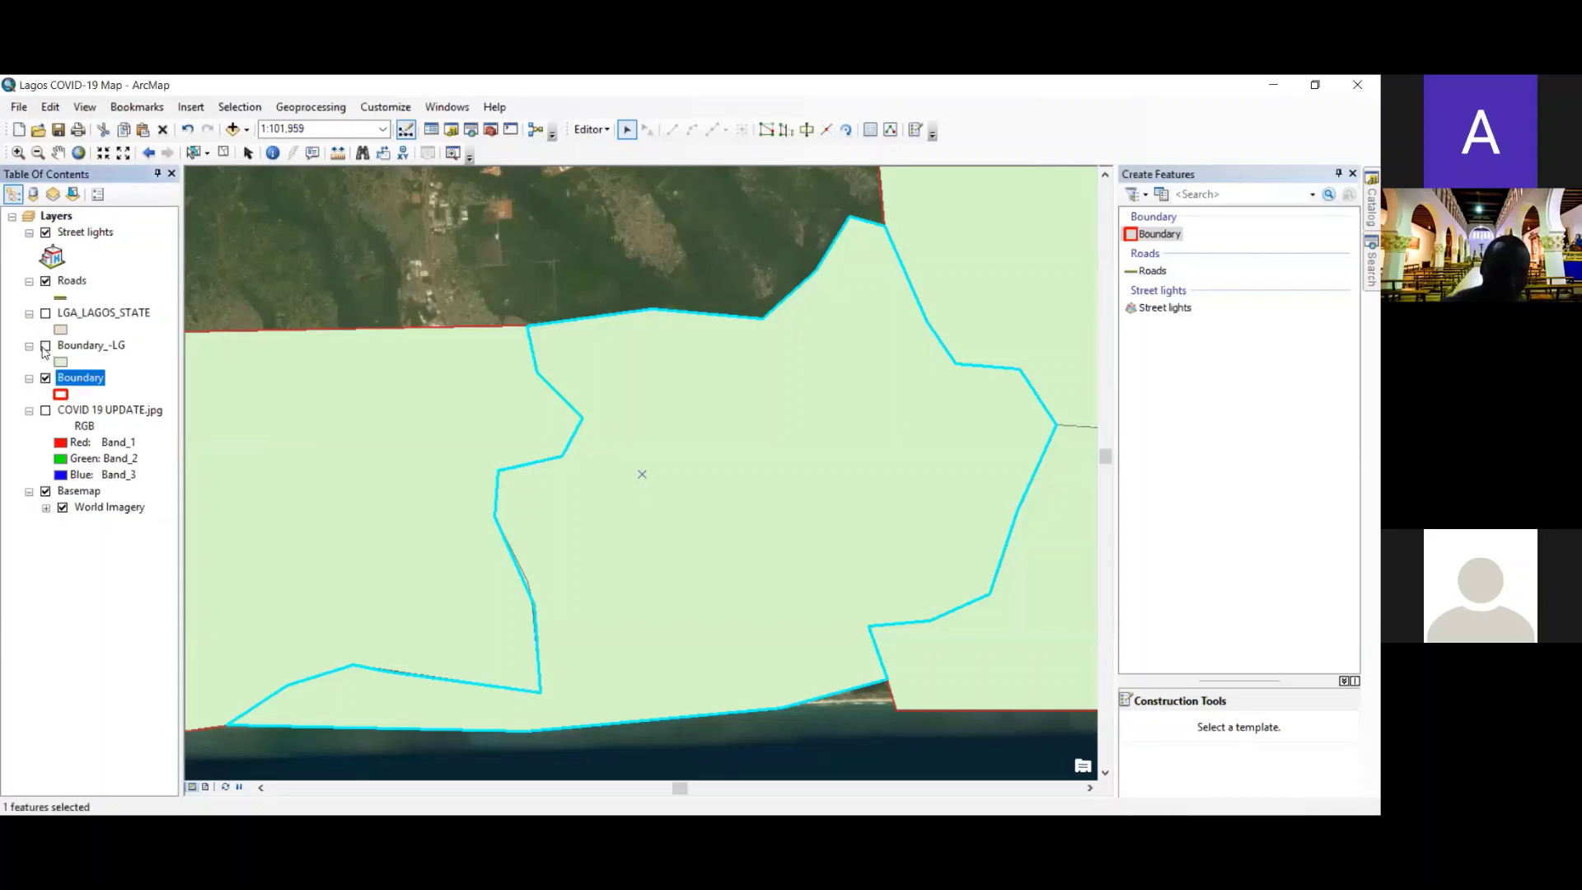
{"action": "left_click", "coordinate": [45, 378]}
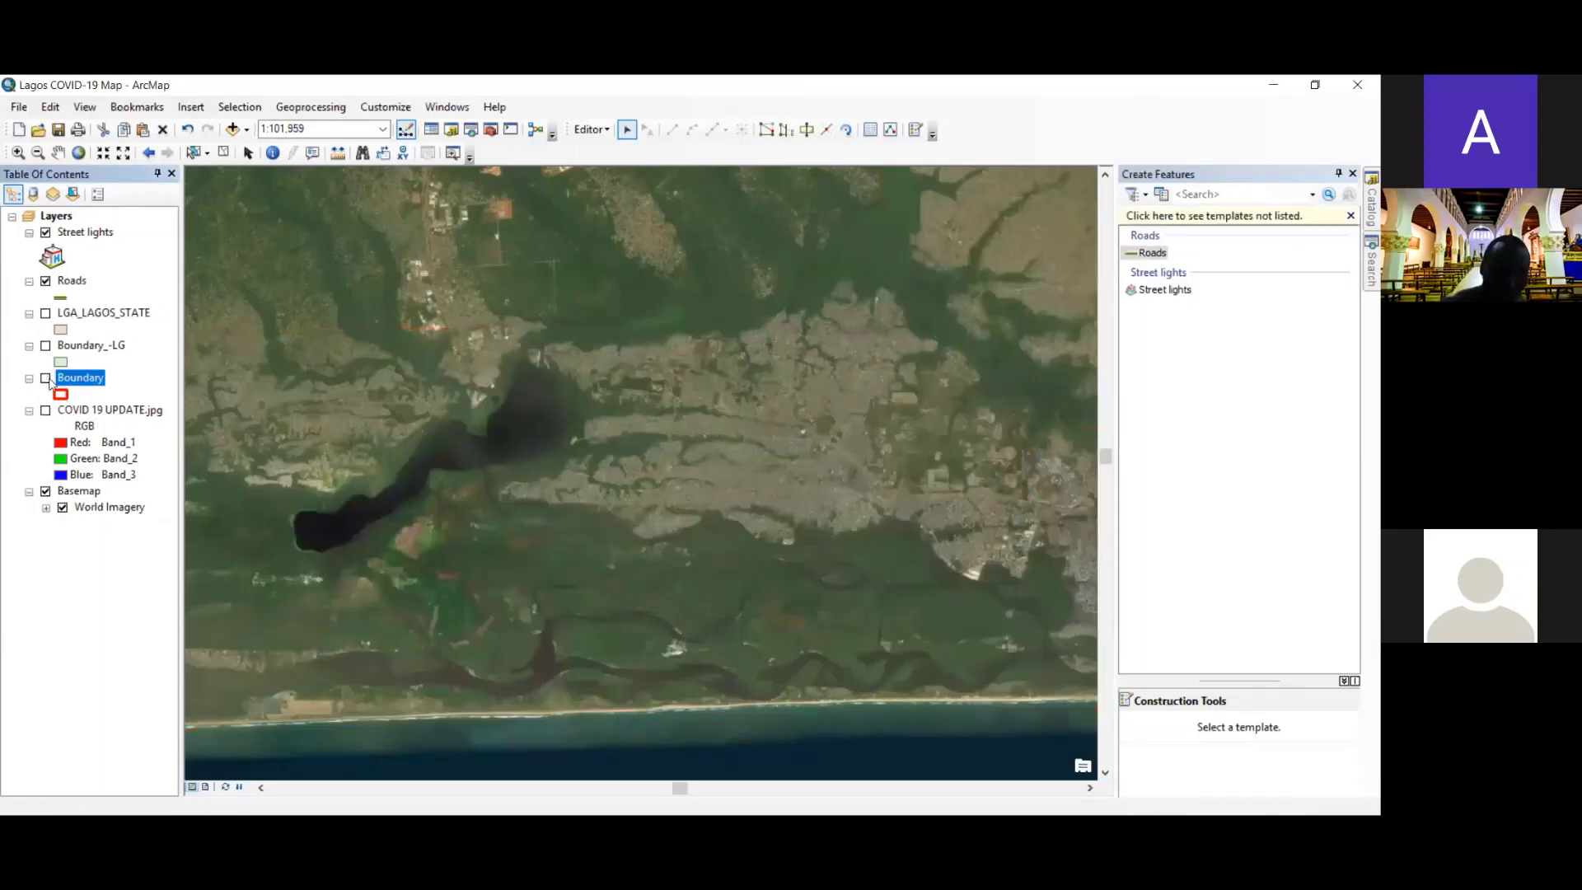
{"action": "left_click", "coordinate": [46, 379]}
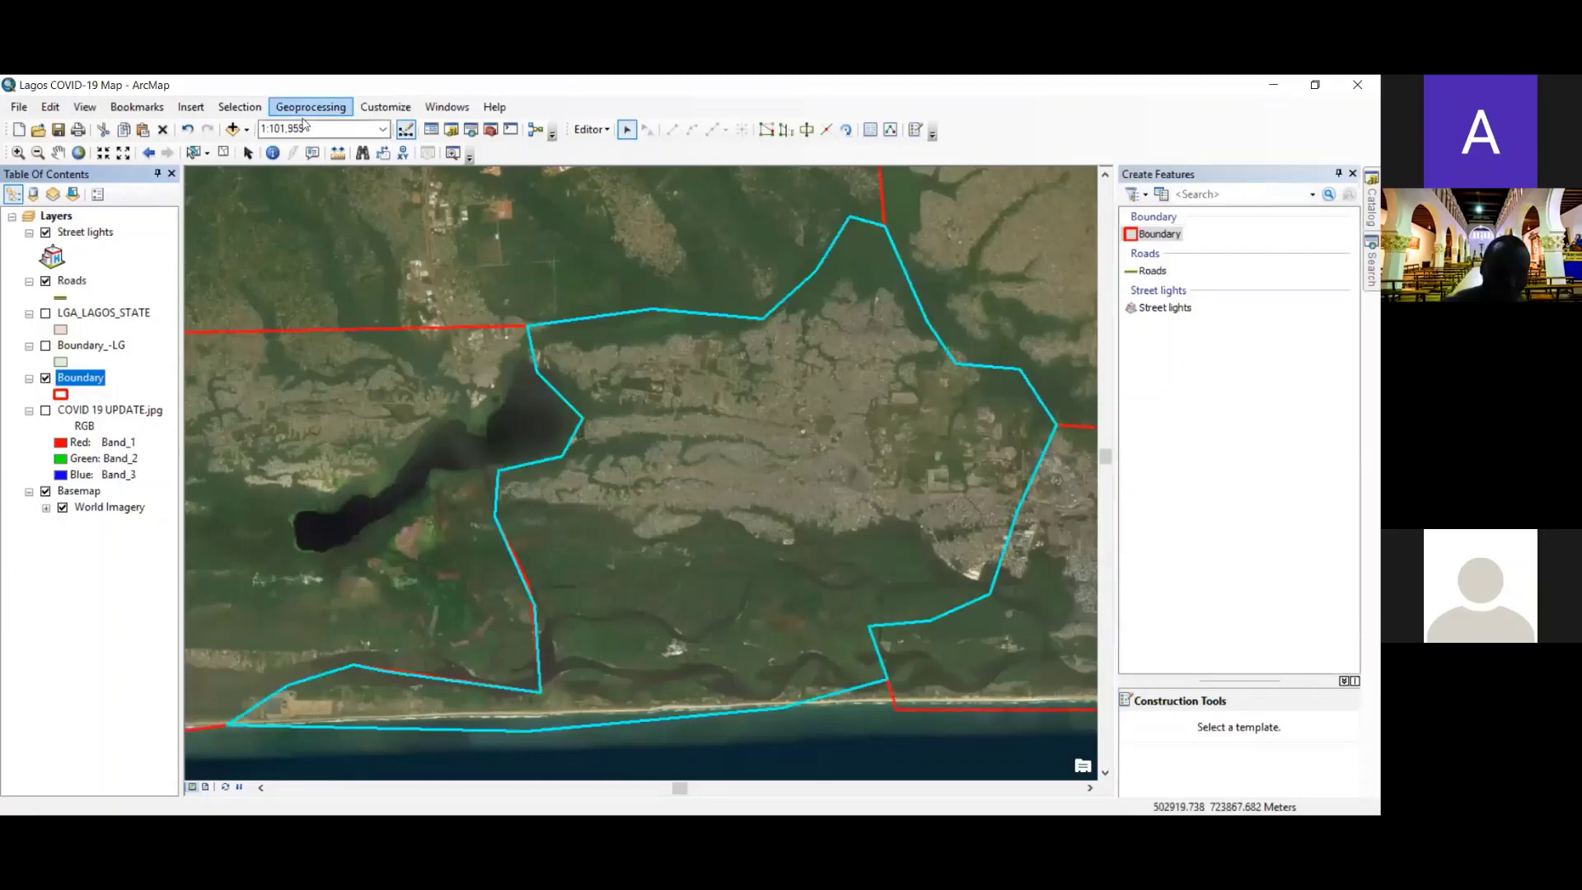
- Clear the selected features on the map
{"action": "left_click", "coordinate": [250, 112]}
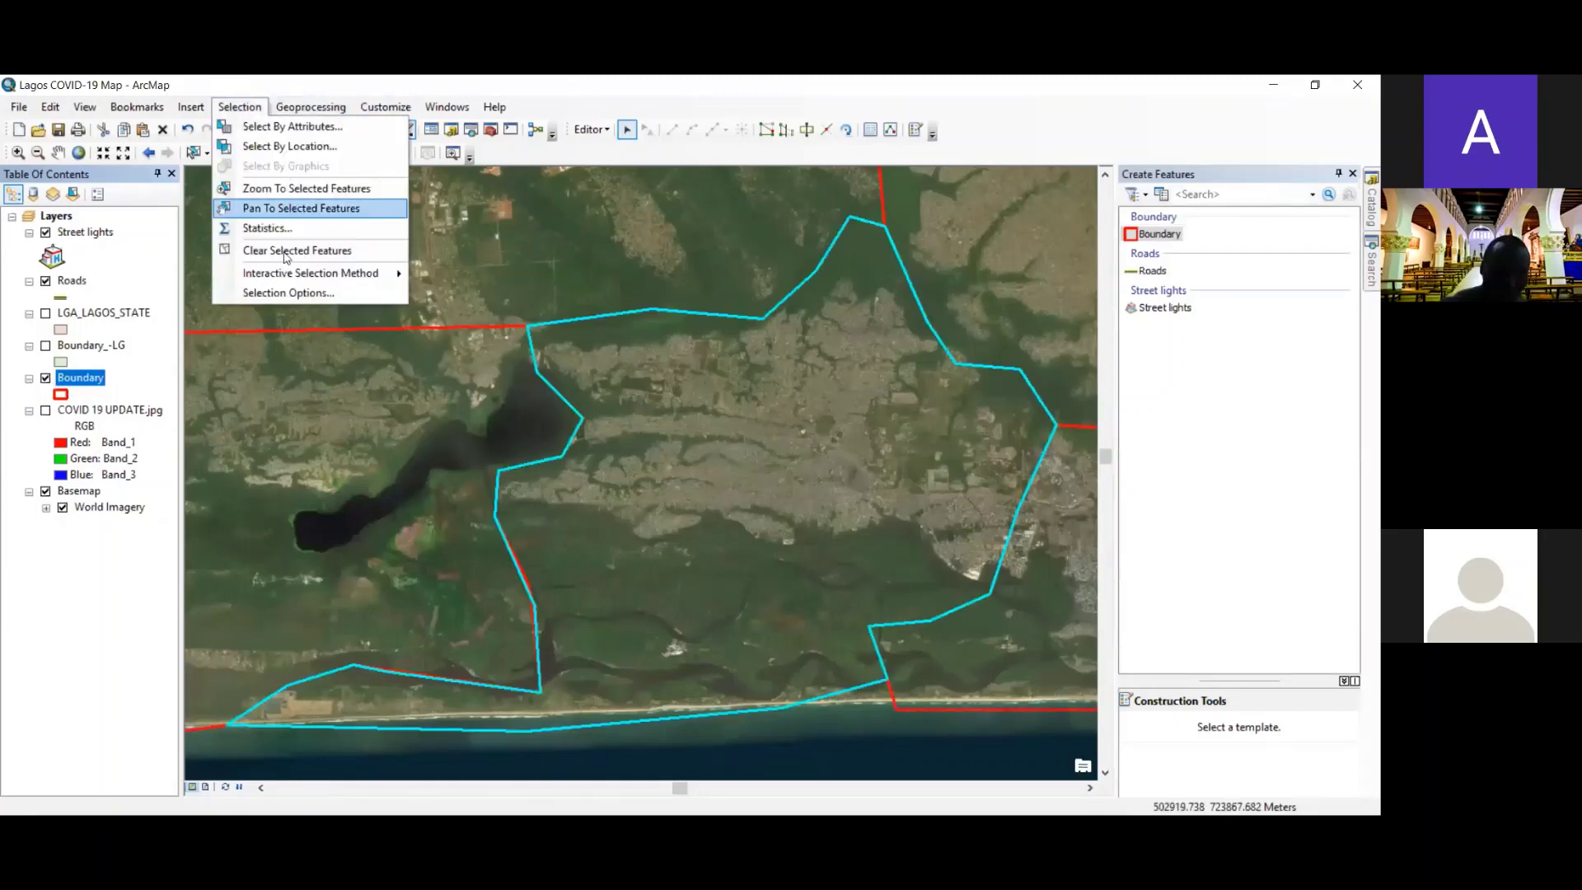
{"action": "left_click", "coordinate": [313, 250]}
{"action": "scroll", "coordinate": [556, 427], "scroll_direction": "down", "scroll_amount": 2}
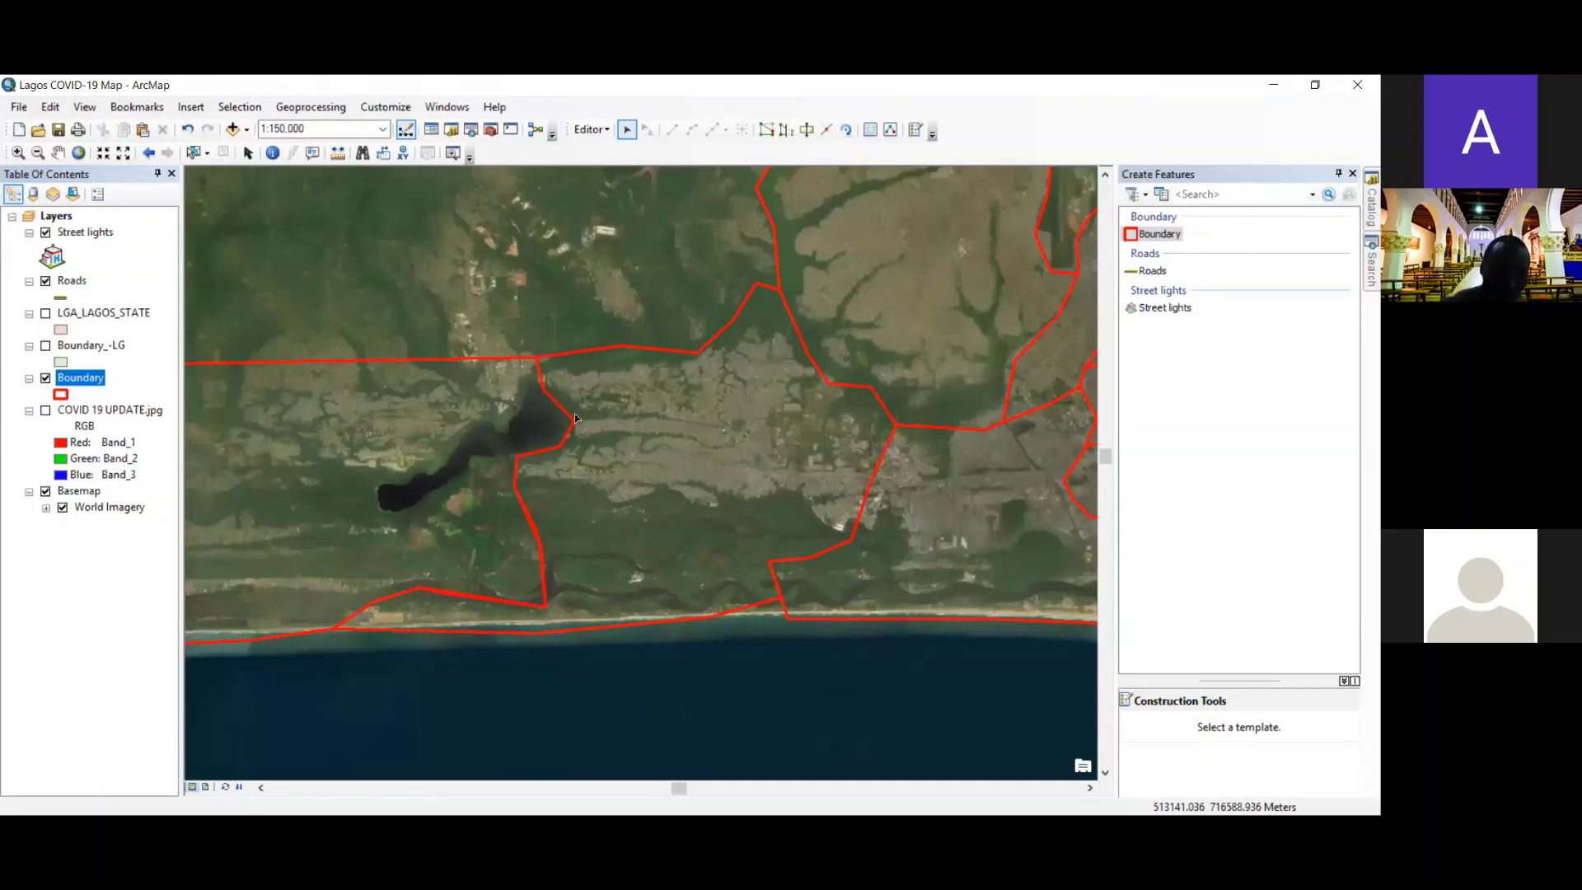
{"action": "scroll", "coordinate": [690, 486], "scroll_direction": "down", "scroll_amount": 2}
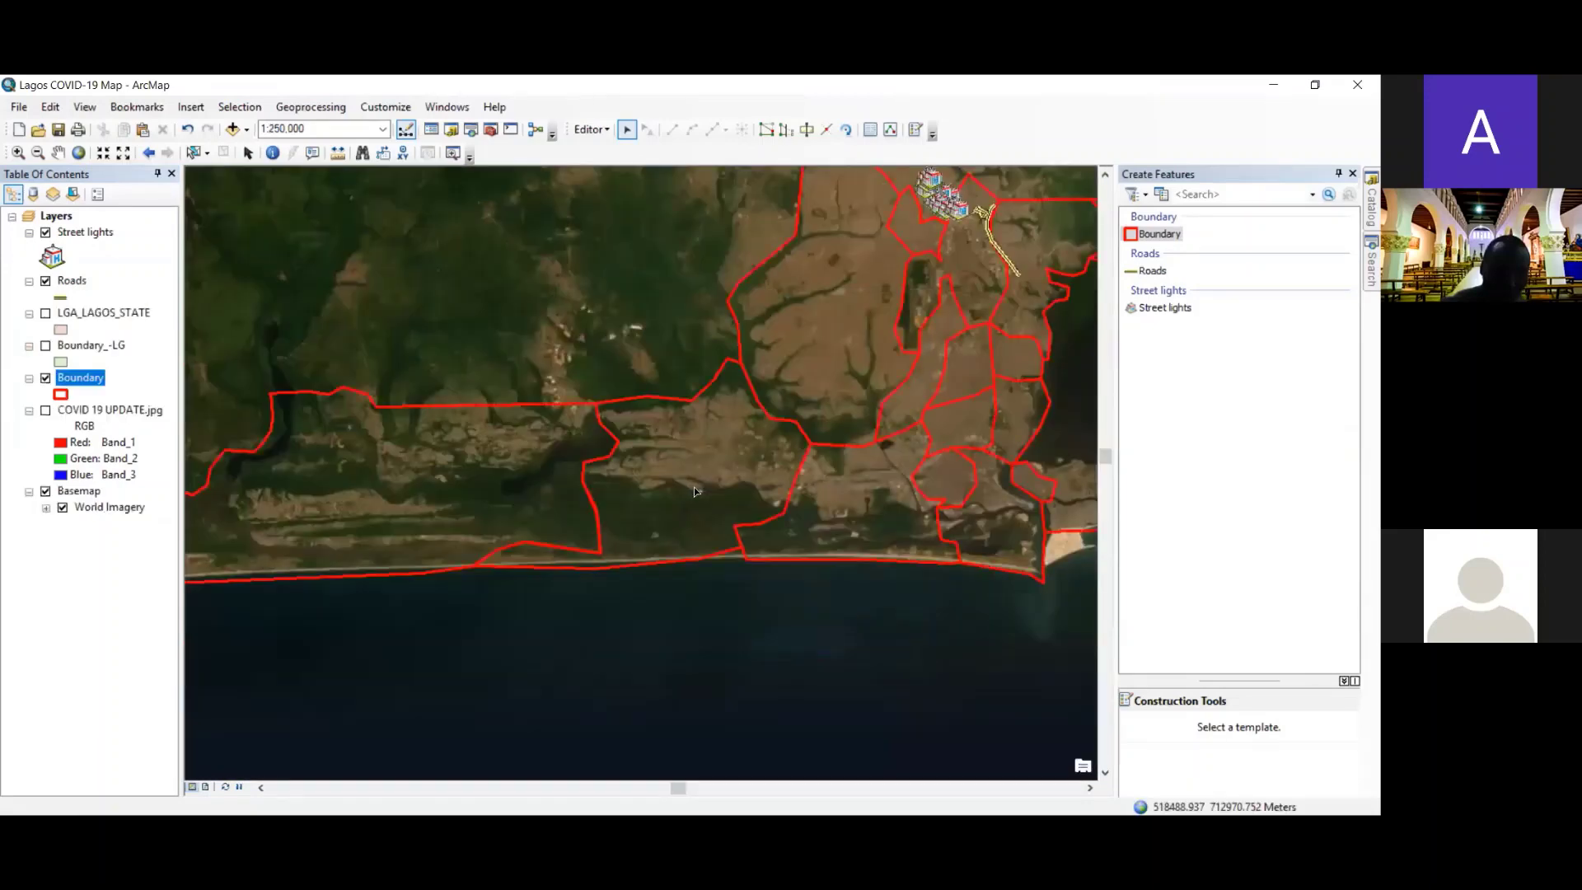
- Examine the LG field in the Boundary layer's attribute table, and close the table
{"action": "right_click", "coordinate": [85, 385]}
{"action": "left_click", "coordinate": [142, 431]}
{"action": "left_click", "coordinate": [964, 365]}
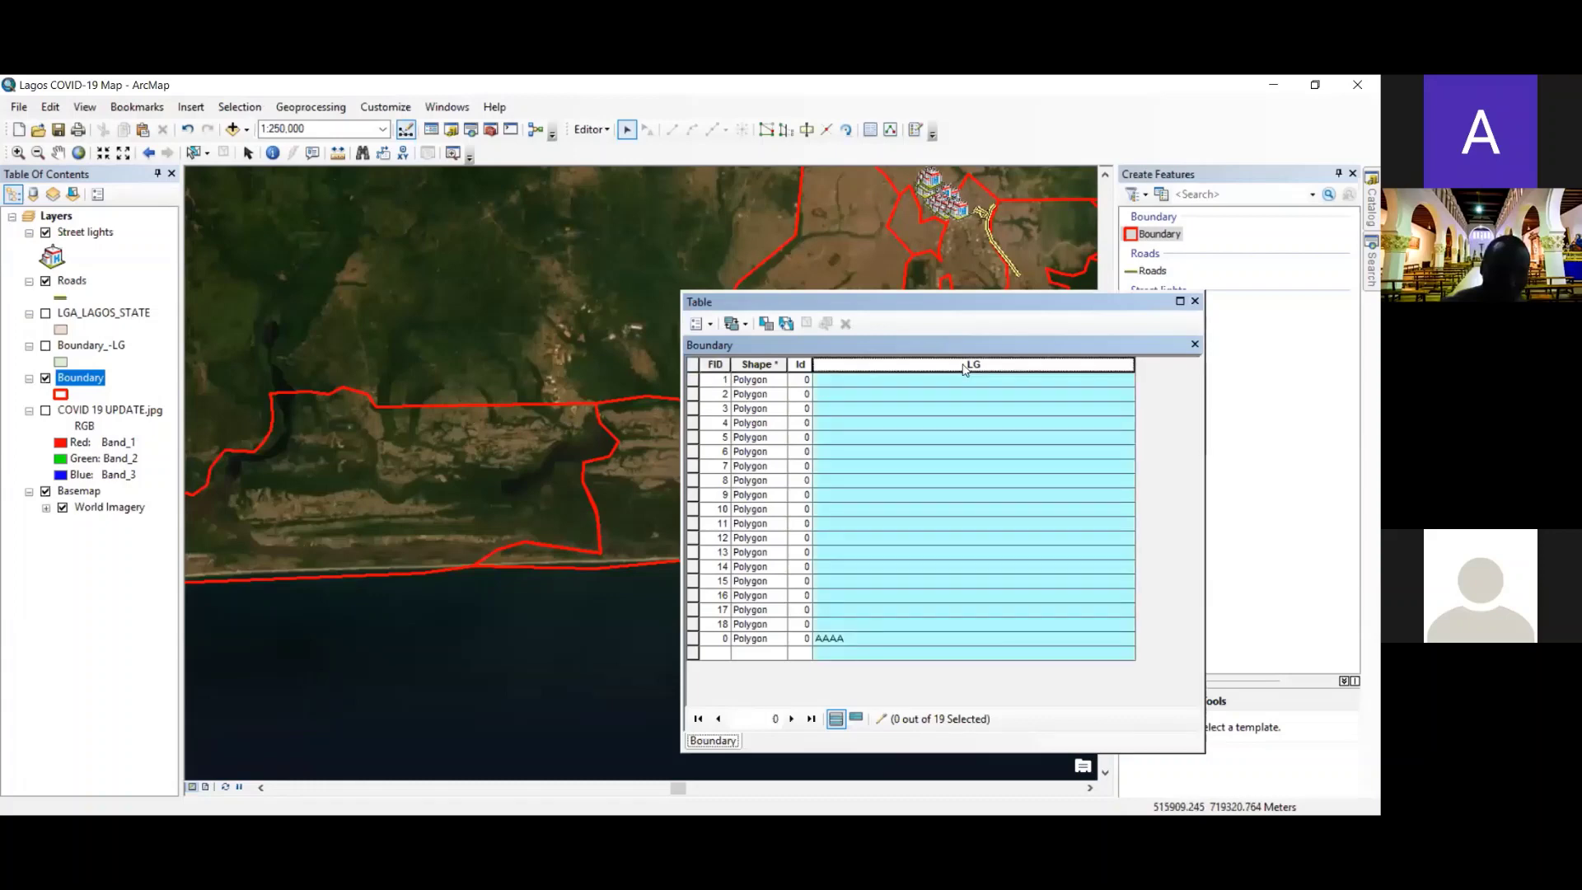
{"action": "right_click", "coordinate": [965, 370]}
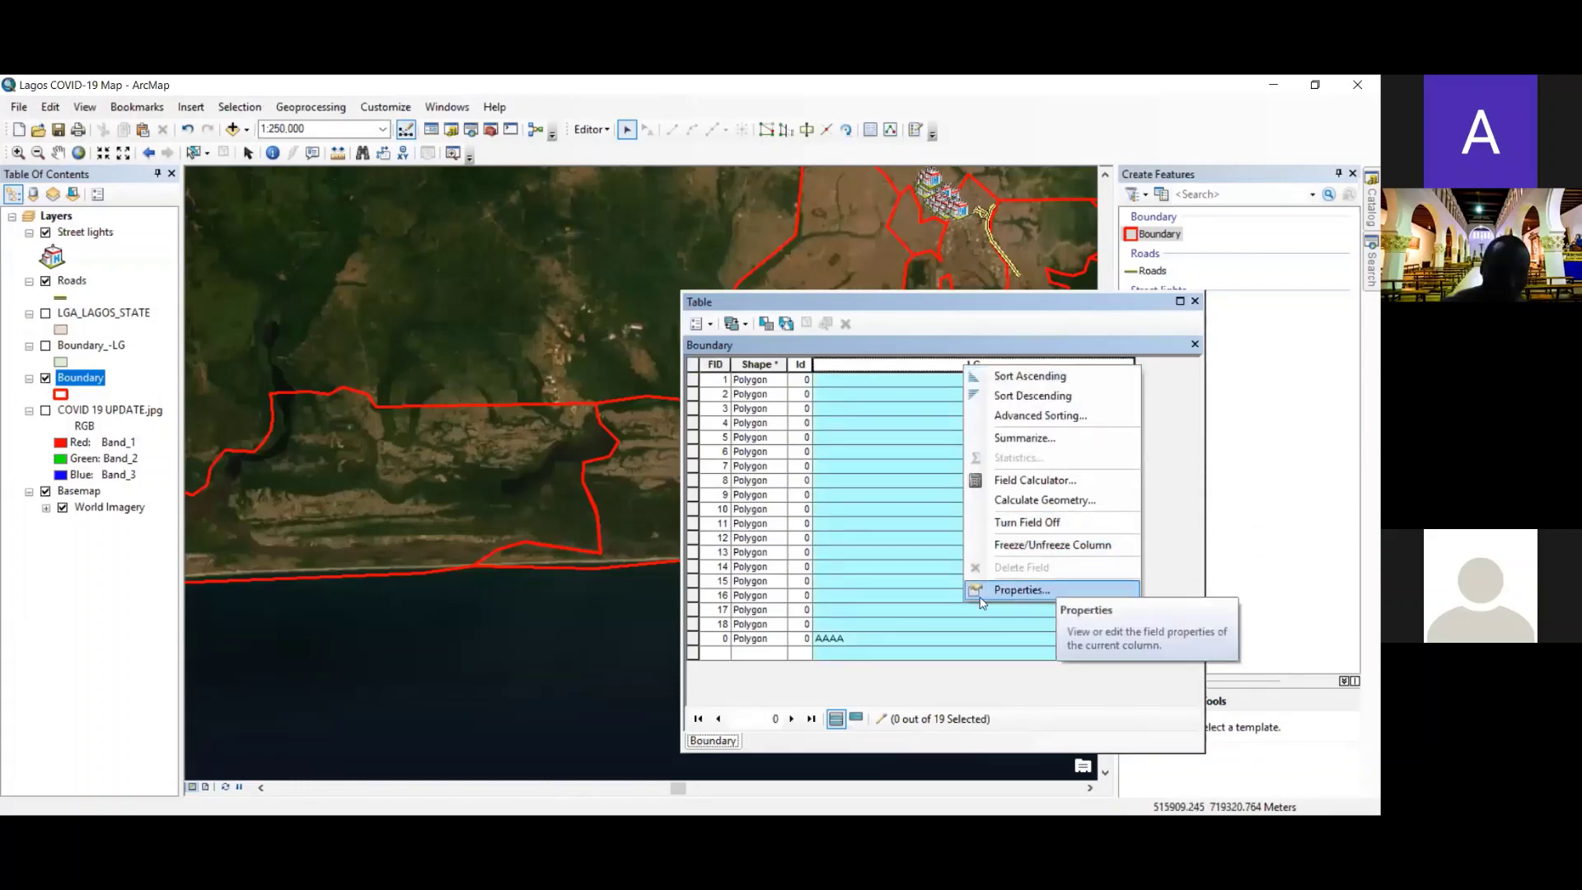
{"action": "left_click", "coordinate": [884, 303]}
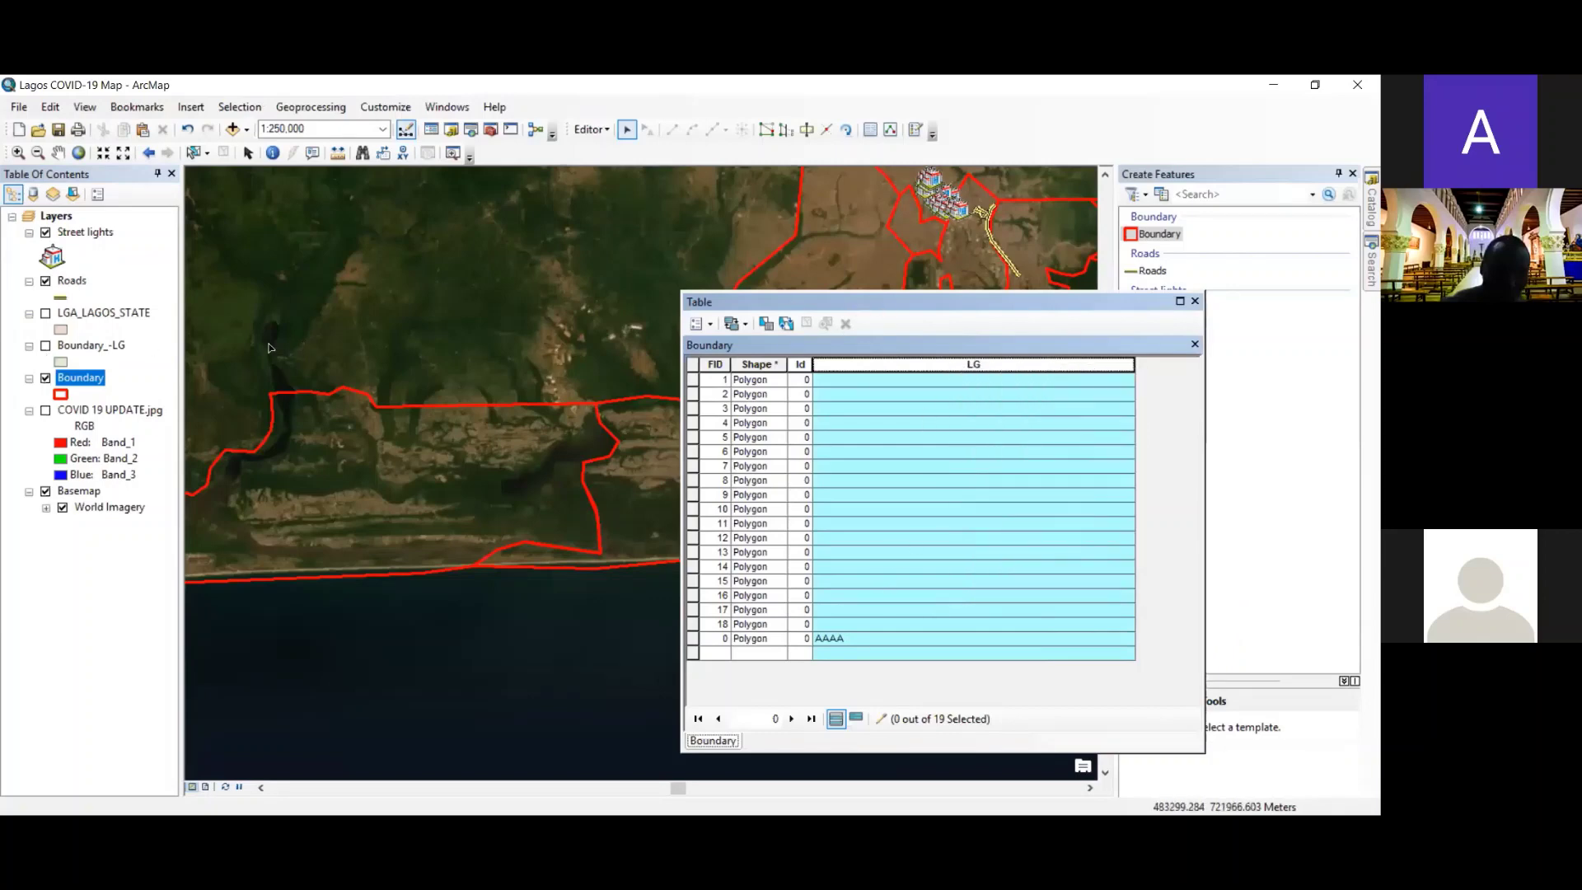
{"action": "left_click_drag", "start_coordinate": [1142, 308], "coordinate": [835, 304]}
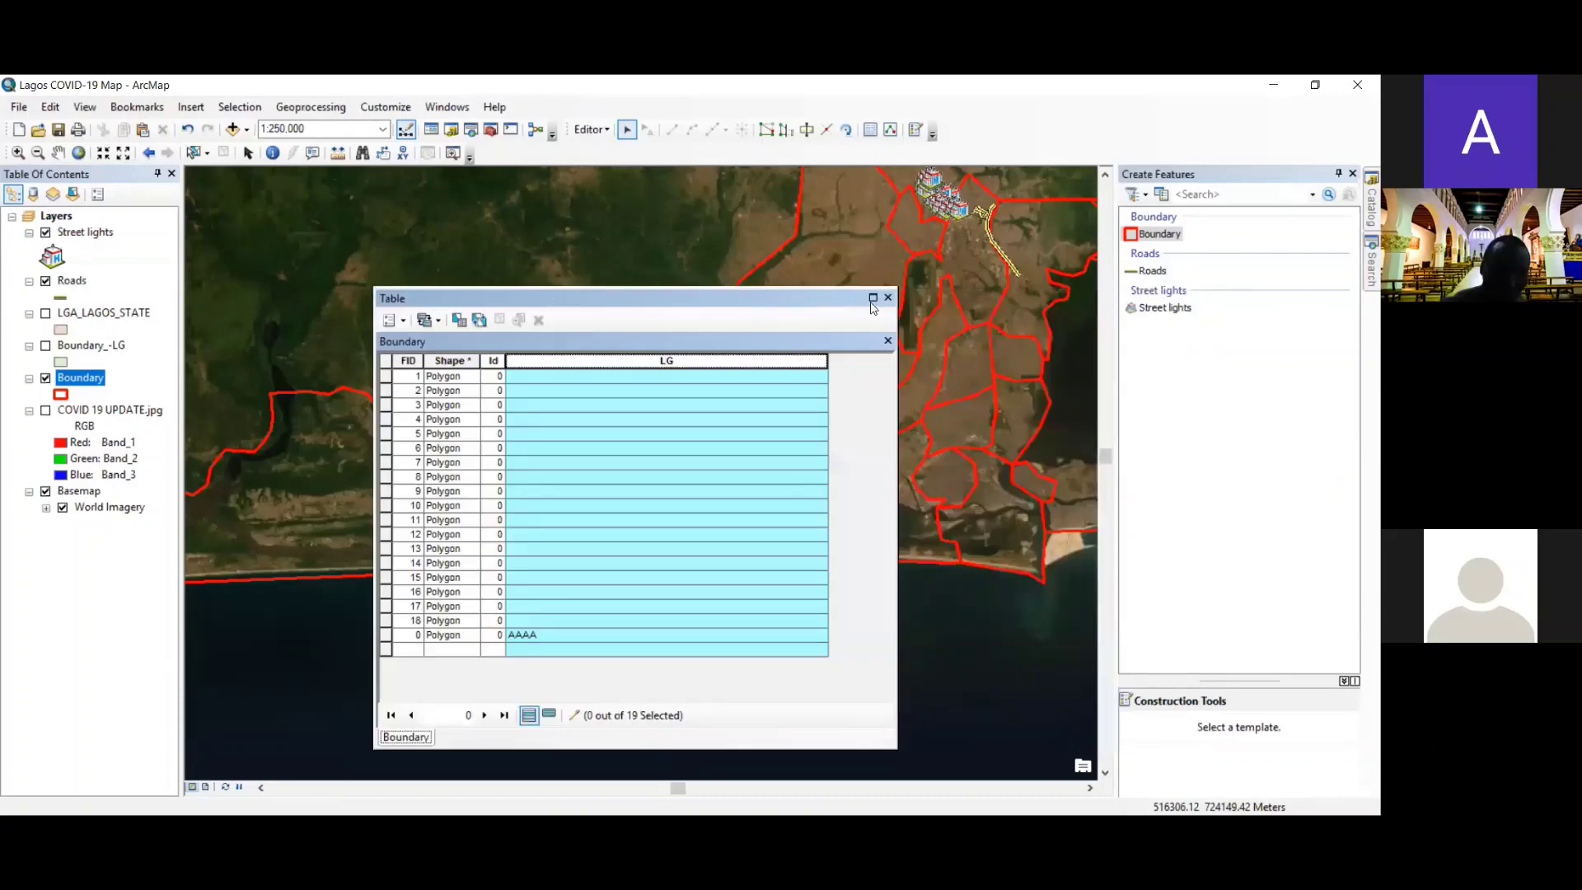
{"action": "left_click", "coordinate": [888, 298]}
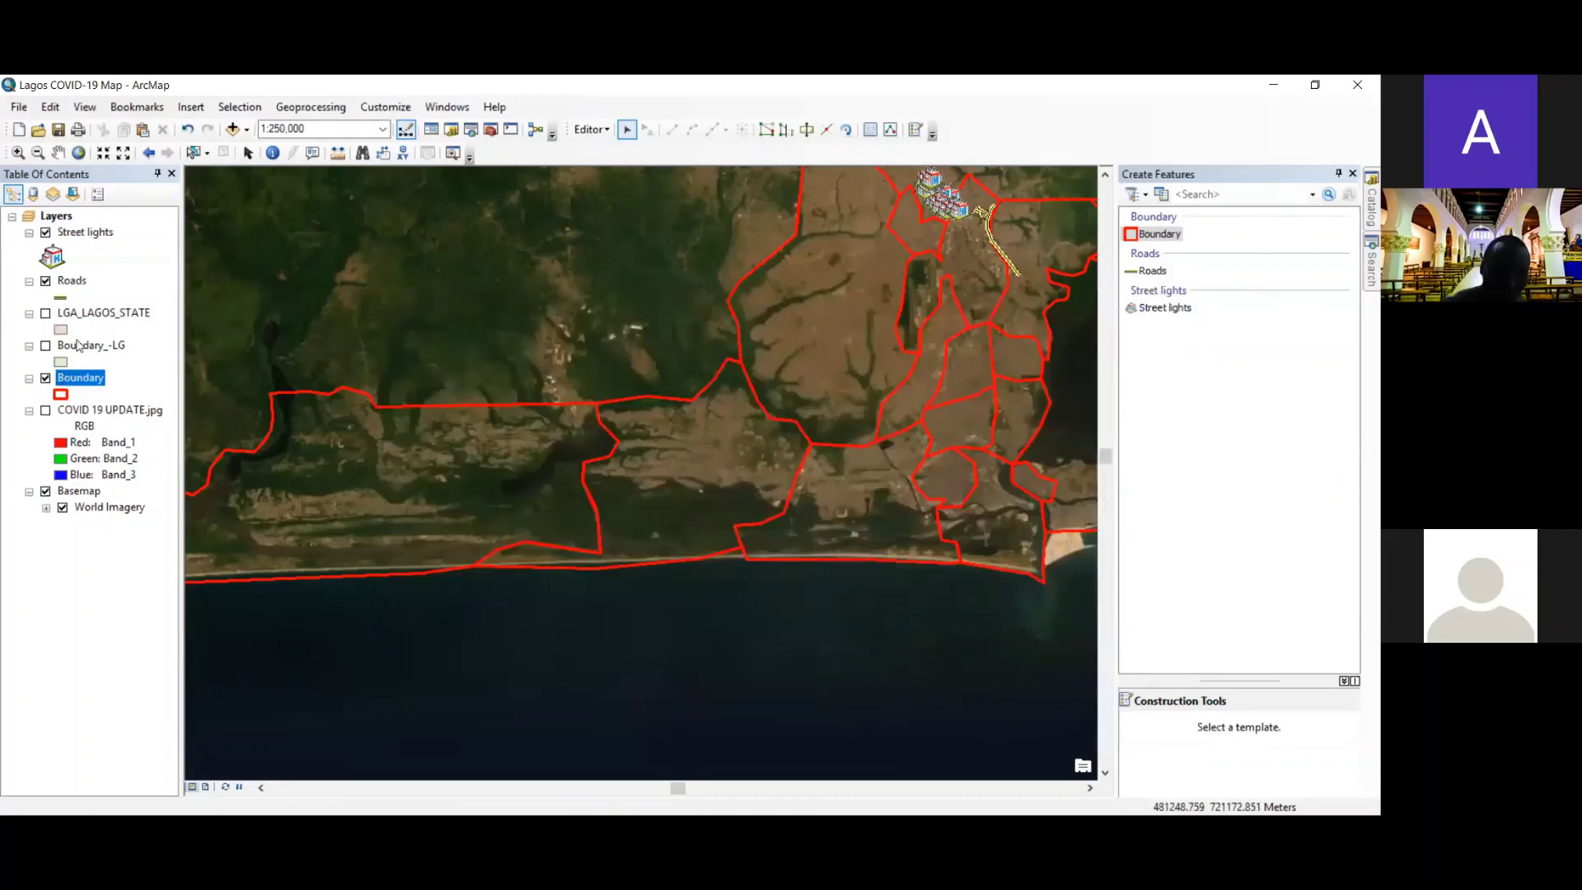
- Check the fields in the Boundary_-LG attribute table, and display that layer in place of the Boundary layer
{"action": "left_click", "coordinate": [76, 349]}
{"action": "right_click", "coordinate": [77, 349]}
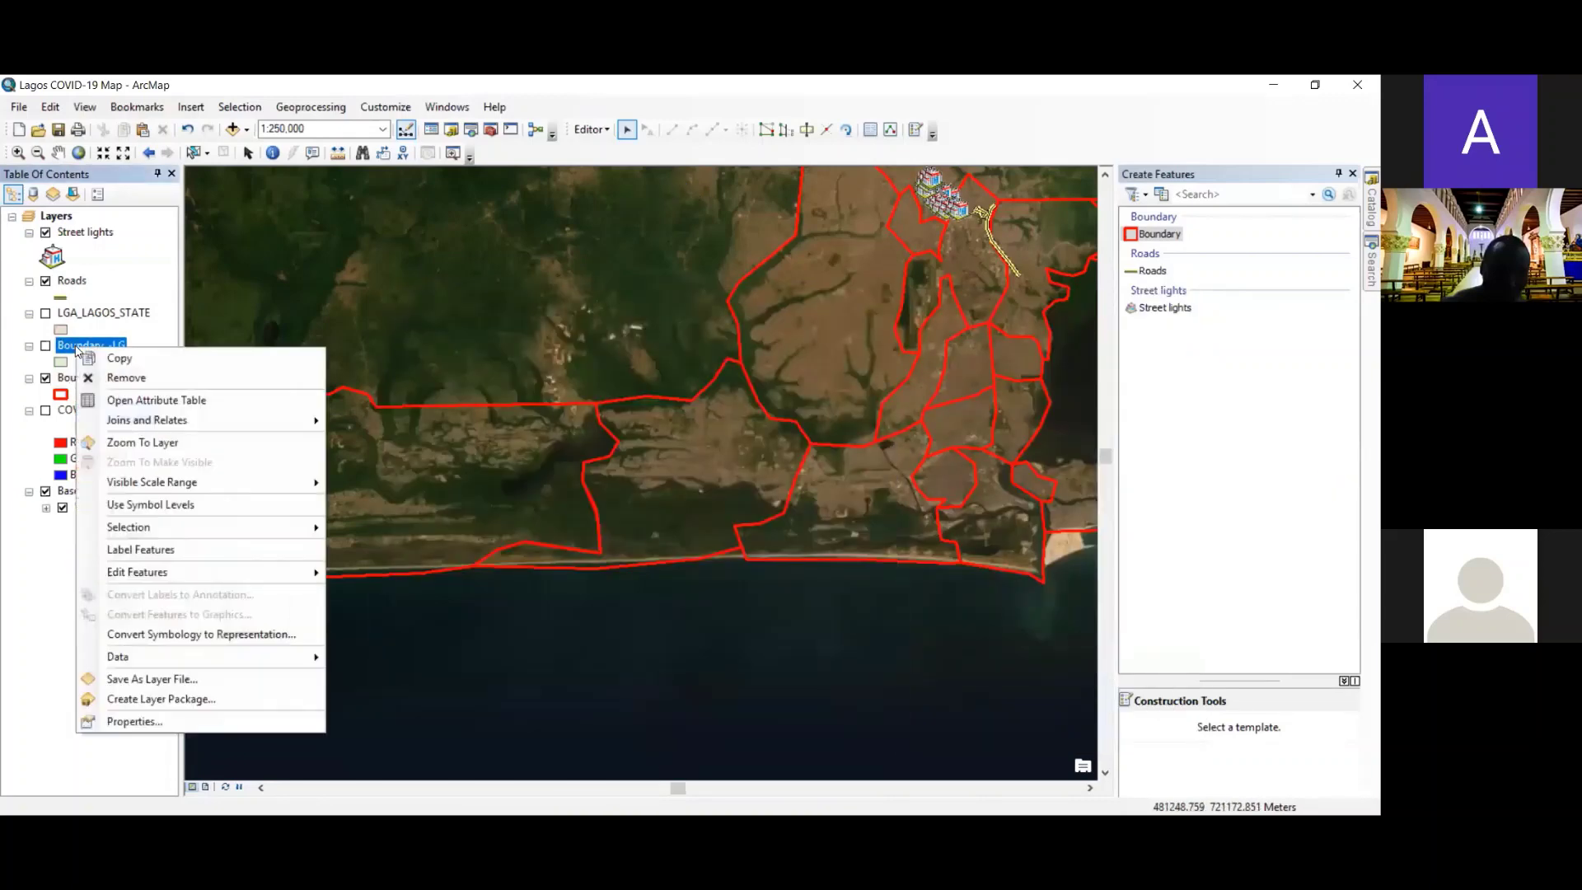
{"action": "left_click", "coordinate": [156, 401]}
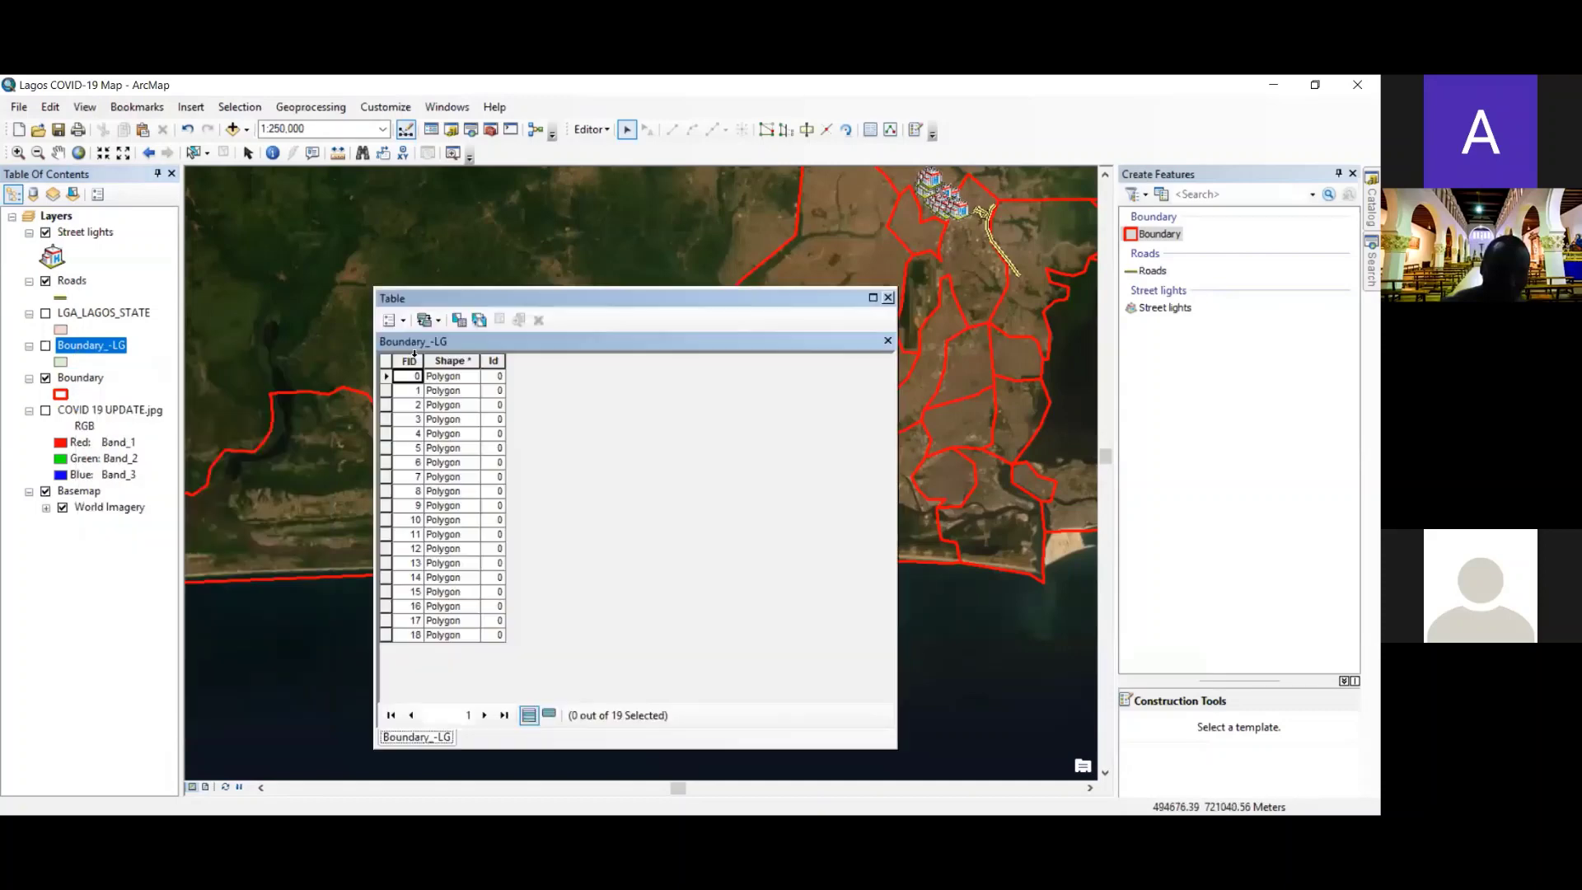
{"action": "left_click", "coordinate": [46, 378]}
{"action": "left_click", "coordinate": [45, 345]}
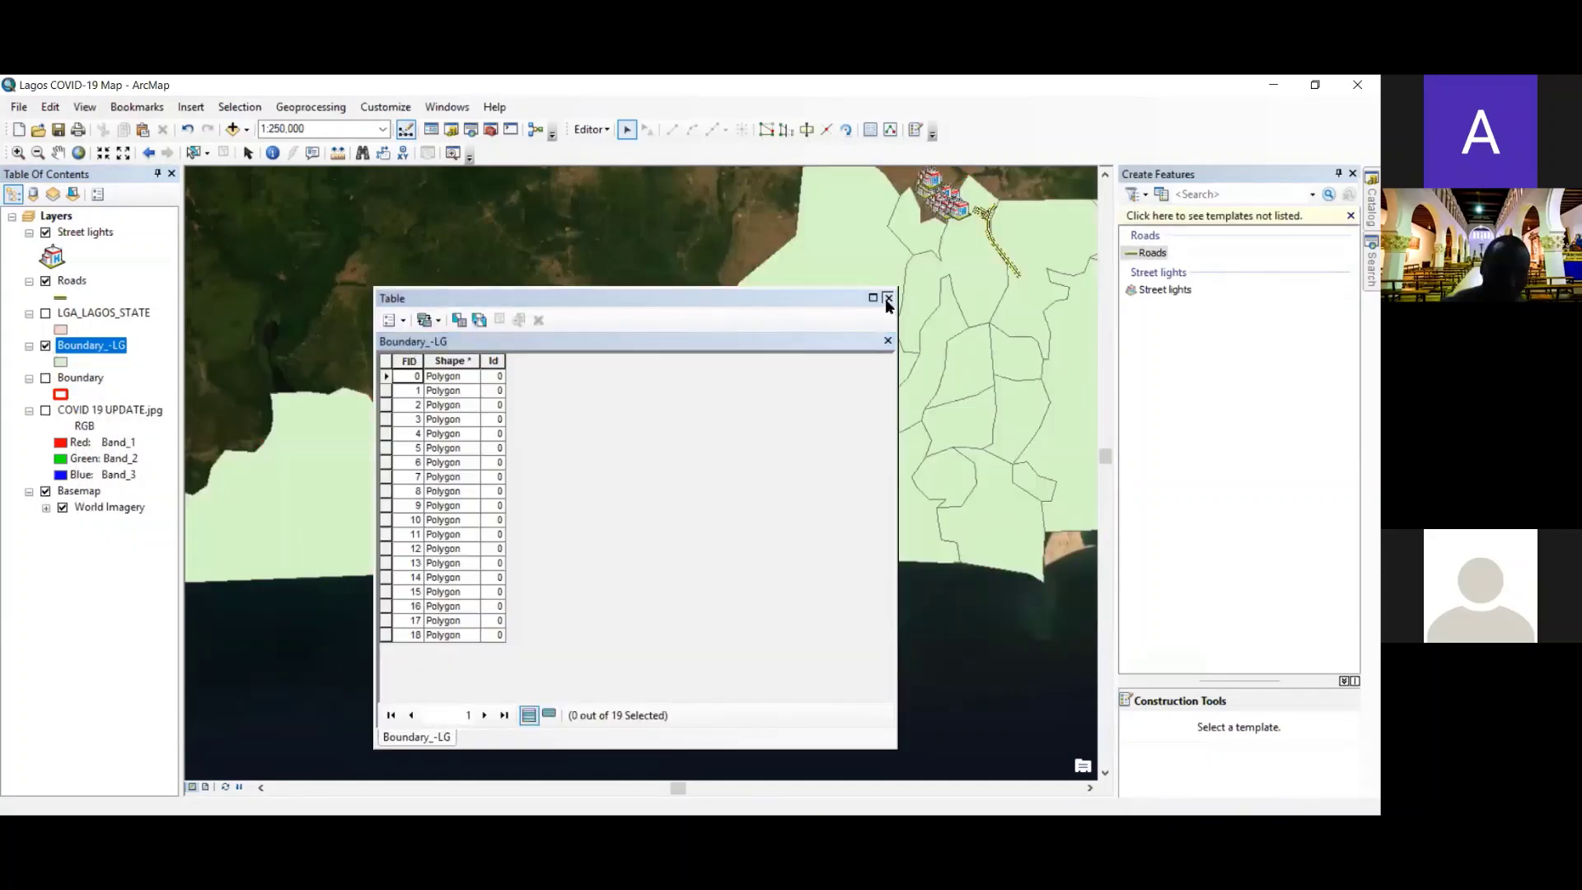
{"action": "left_click", "coordinate": [888, 298]}
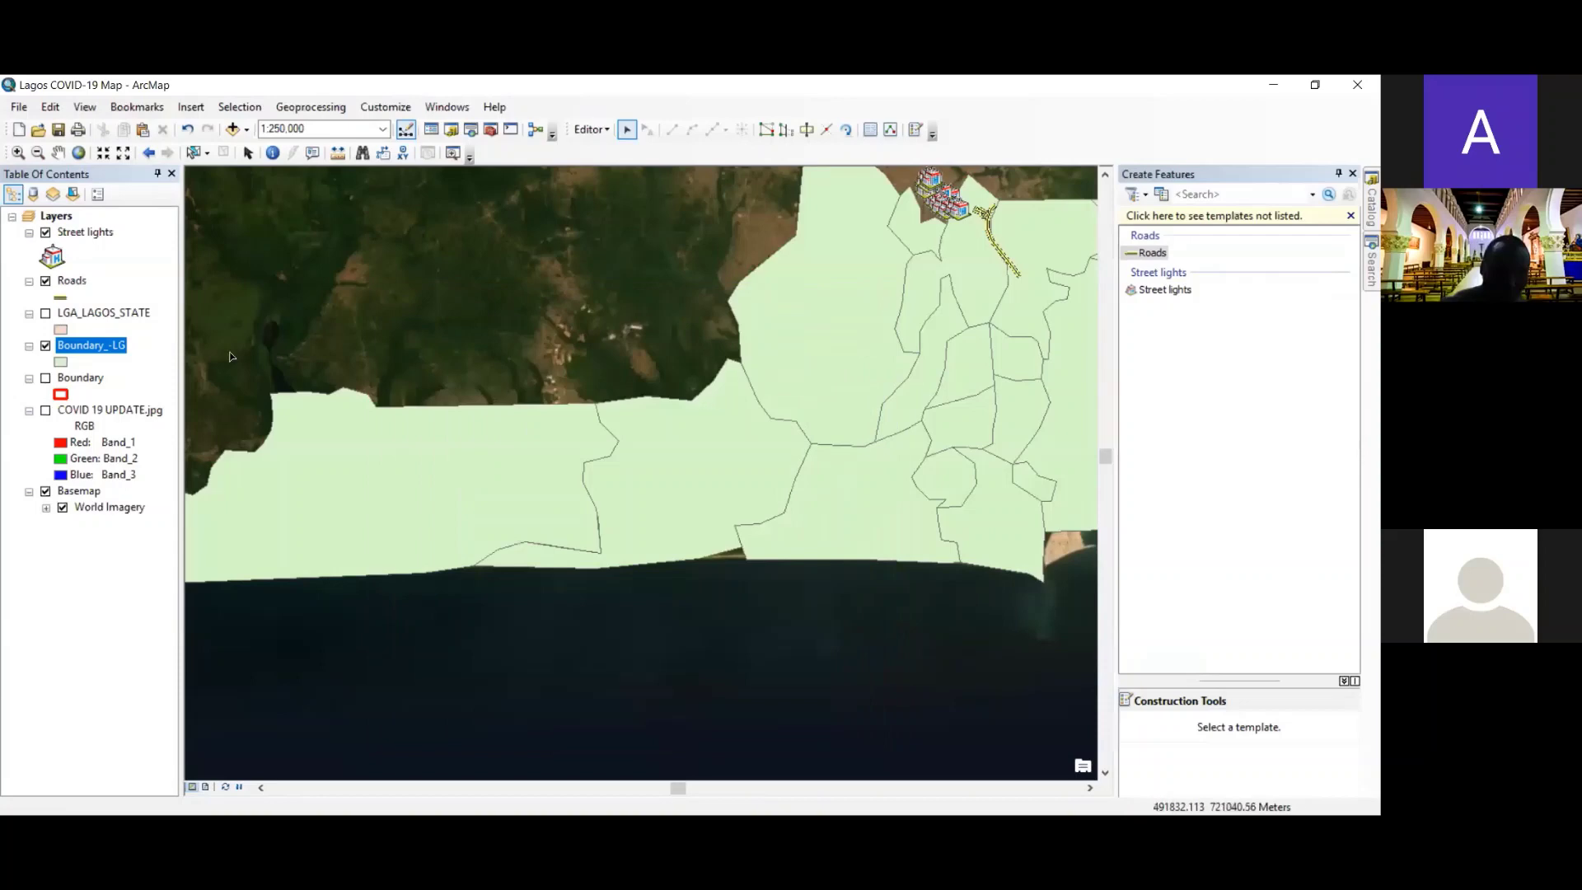
- Define a new field named LG with type Text for the Boundary_-LG attribute table
{"action": "right_click", "coordinate": [102, 352]}
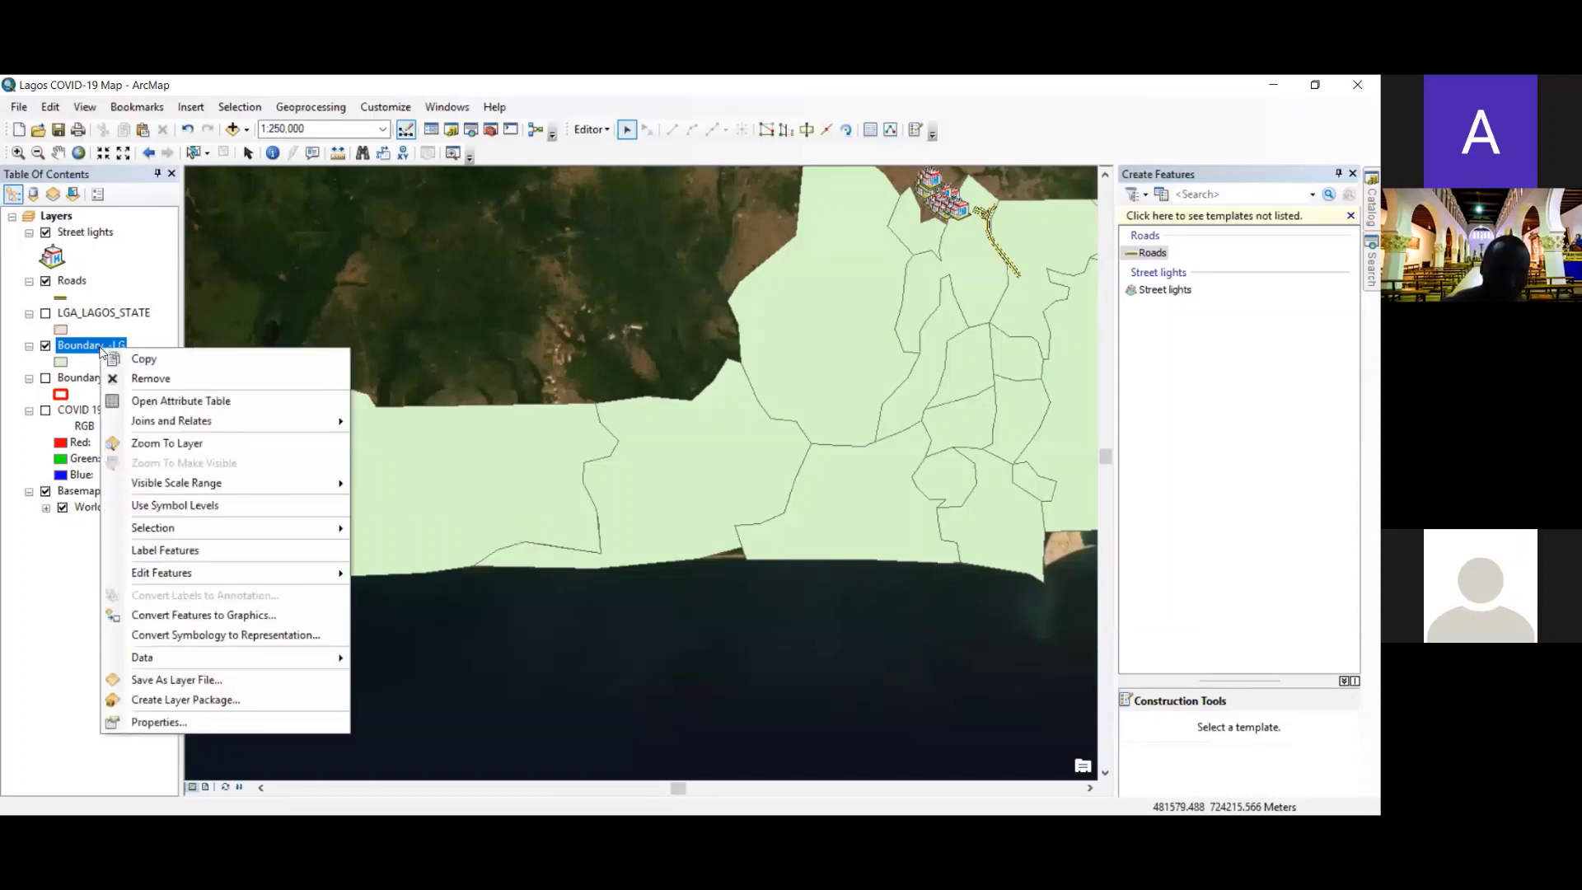
{"action": "left_click", "coordinate": [150, 402]}
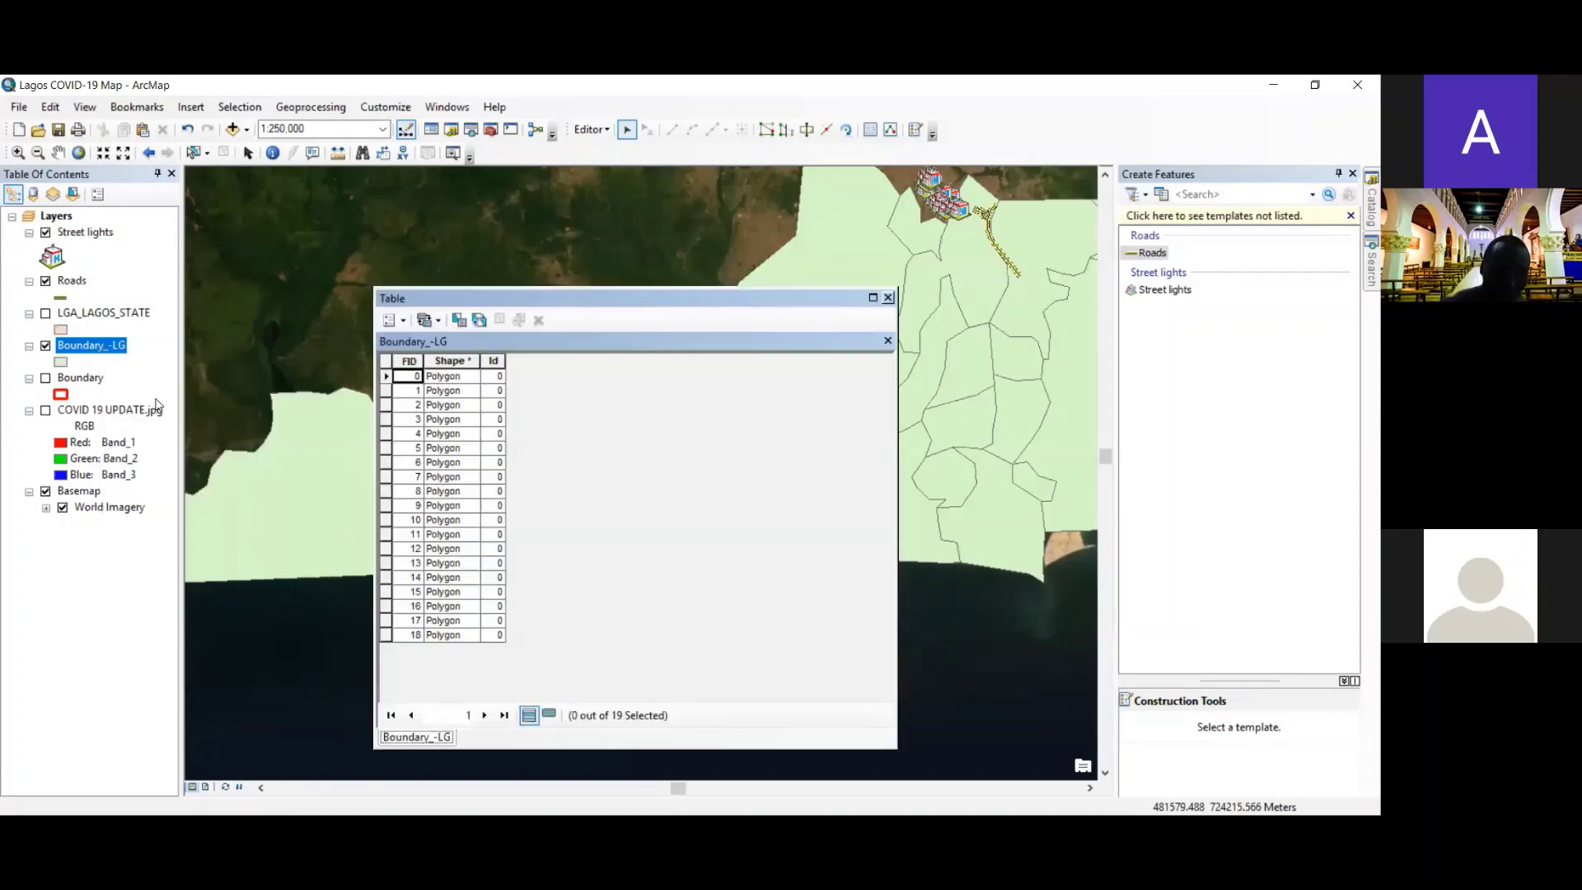
{"action": "left_click", "coordinate": [405, 320]}
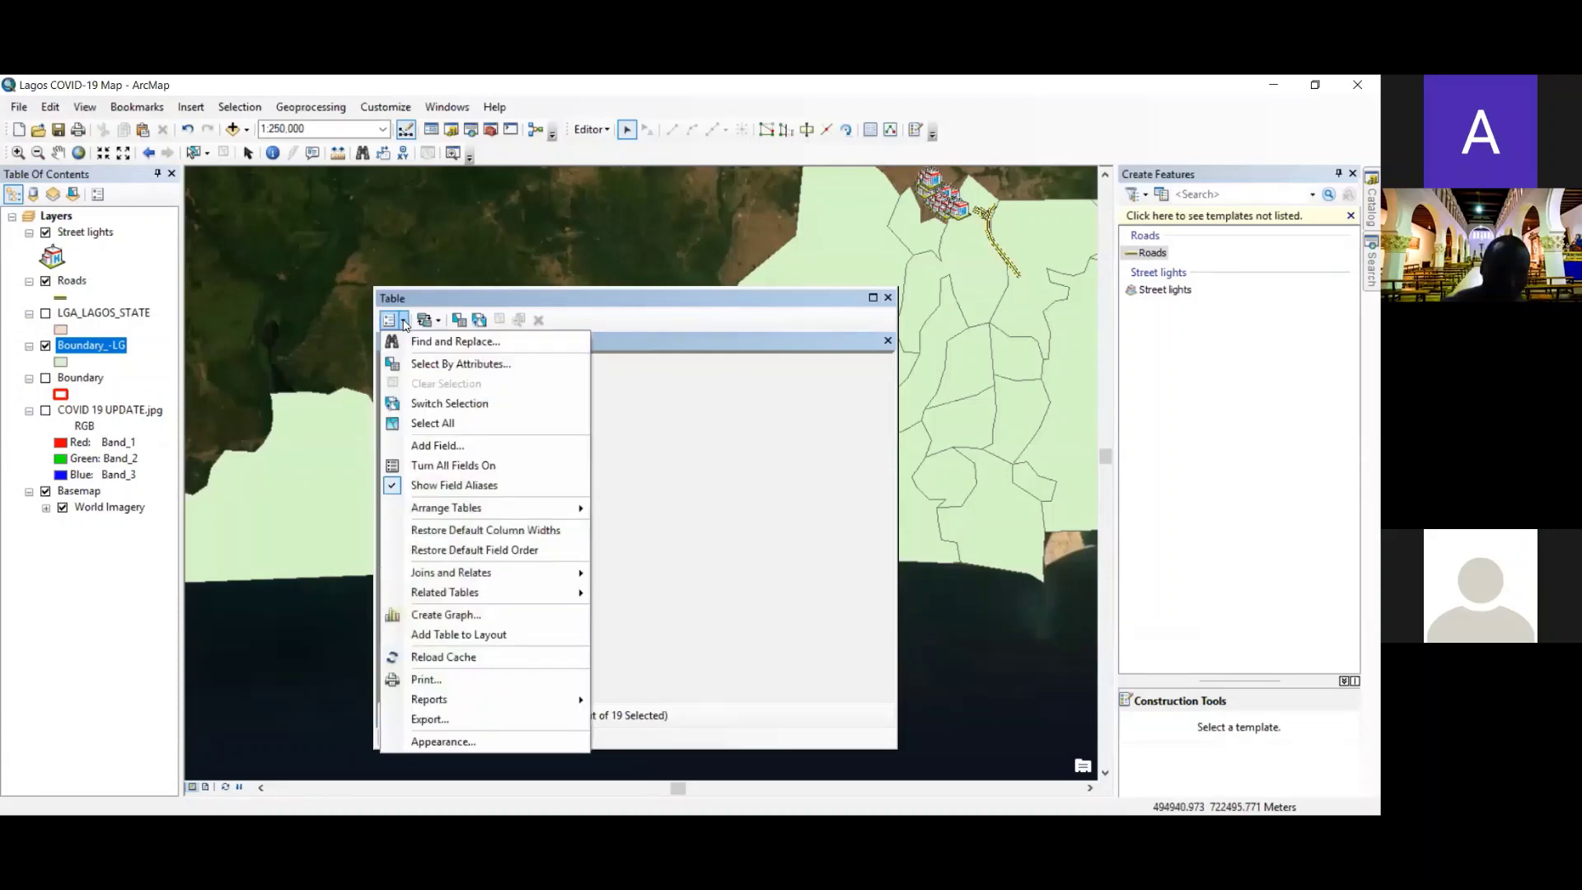
{"action": "left_click", "coordinate": [425, 445]}
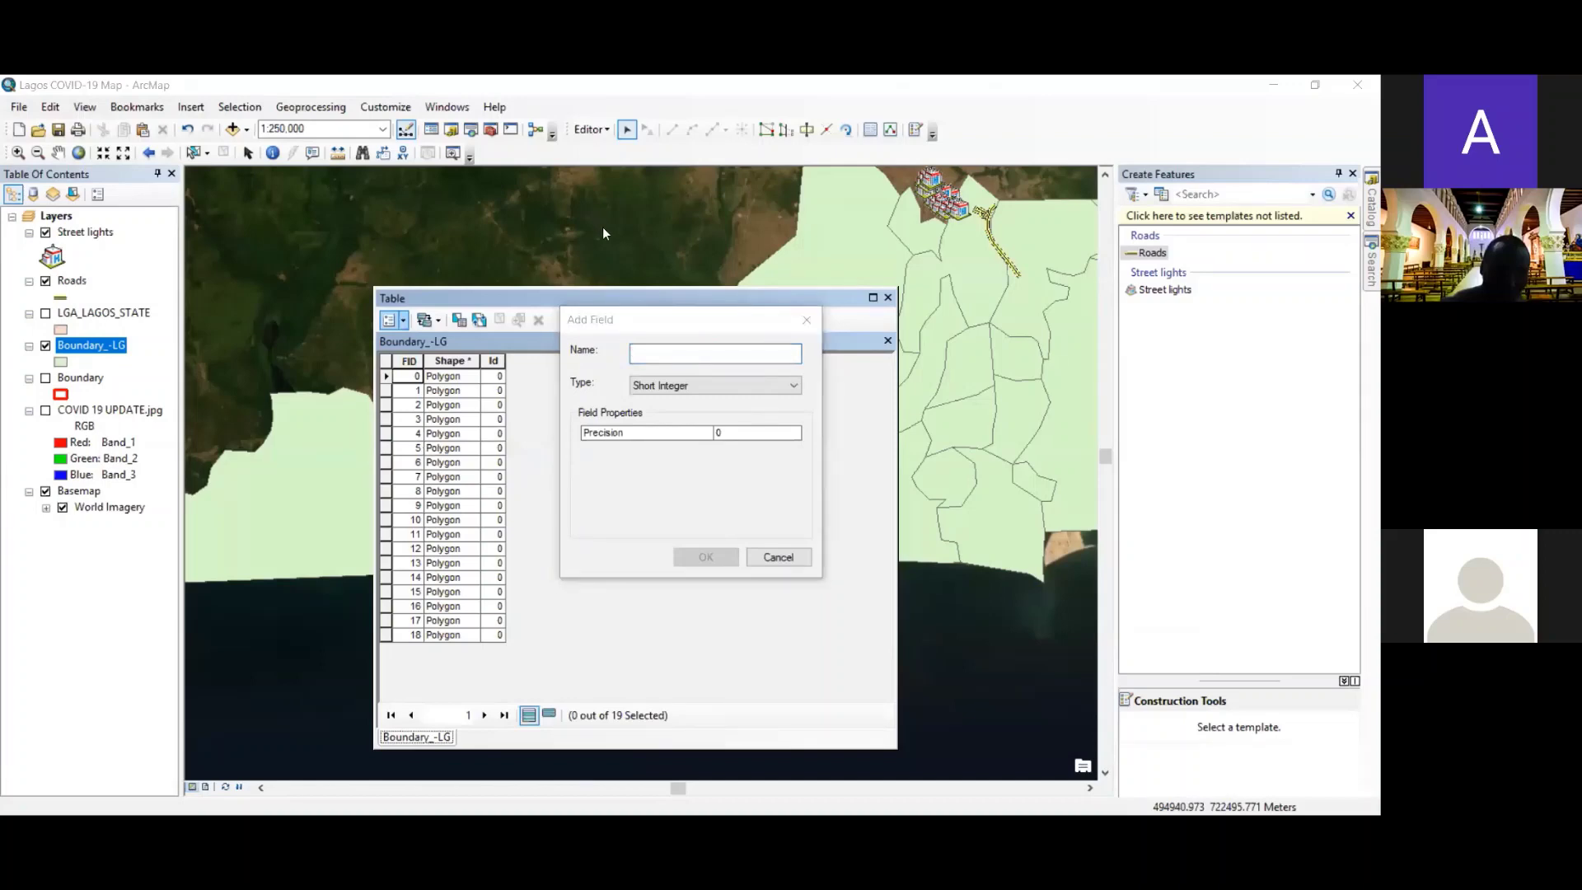
{"action": "left_click", "coordinate": [735, 387]}
{"action": "left_click", "coordinate": [746, 357]}
{"action": "left_click", "coordinate": [746, 359]}
{"action": "type", "text": "L"}
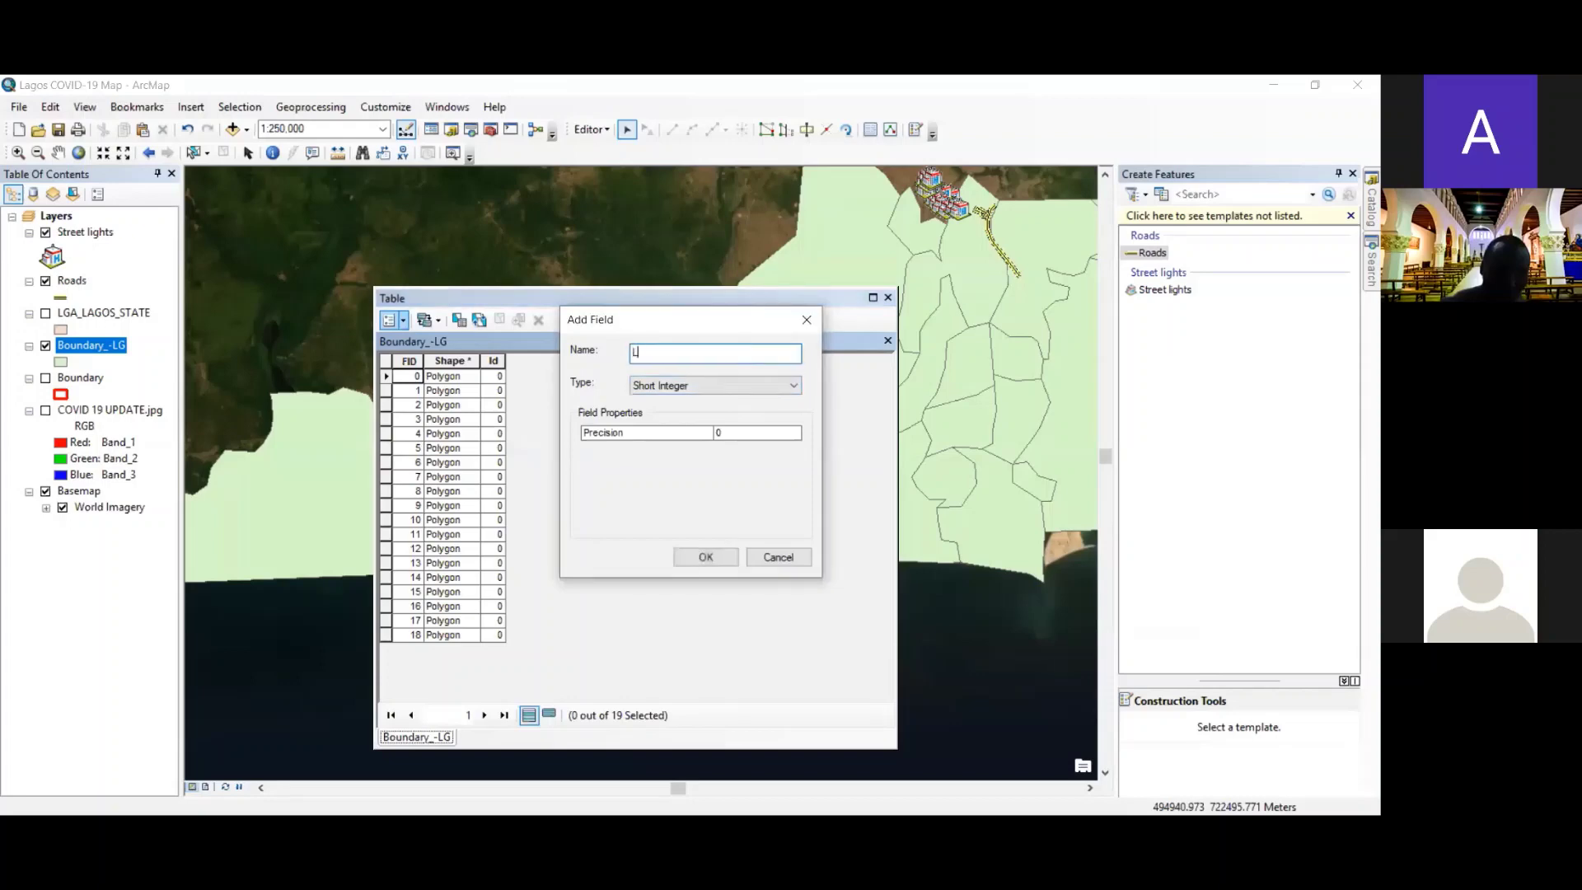
{"action": "type", "text": "G"}
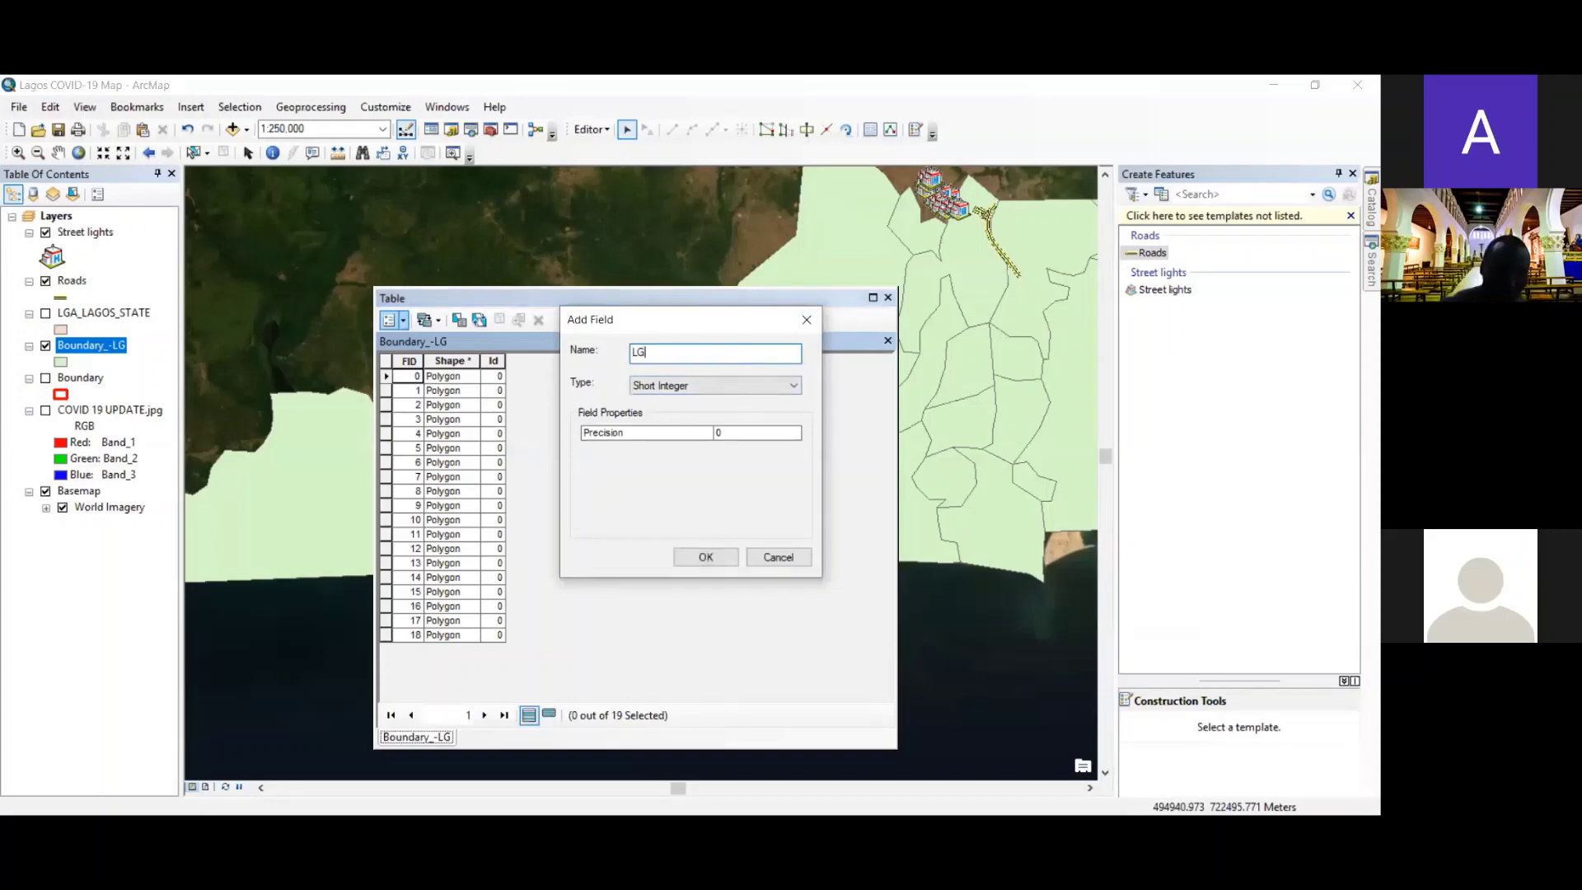
{"action": "left_click", "coordinate": [757, 391]}
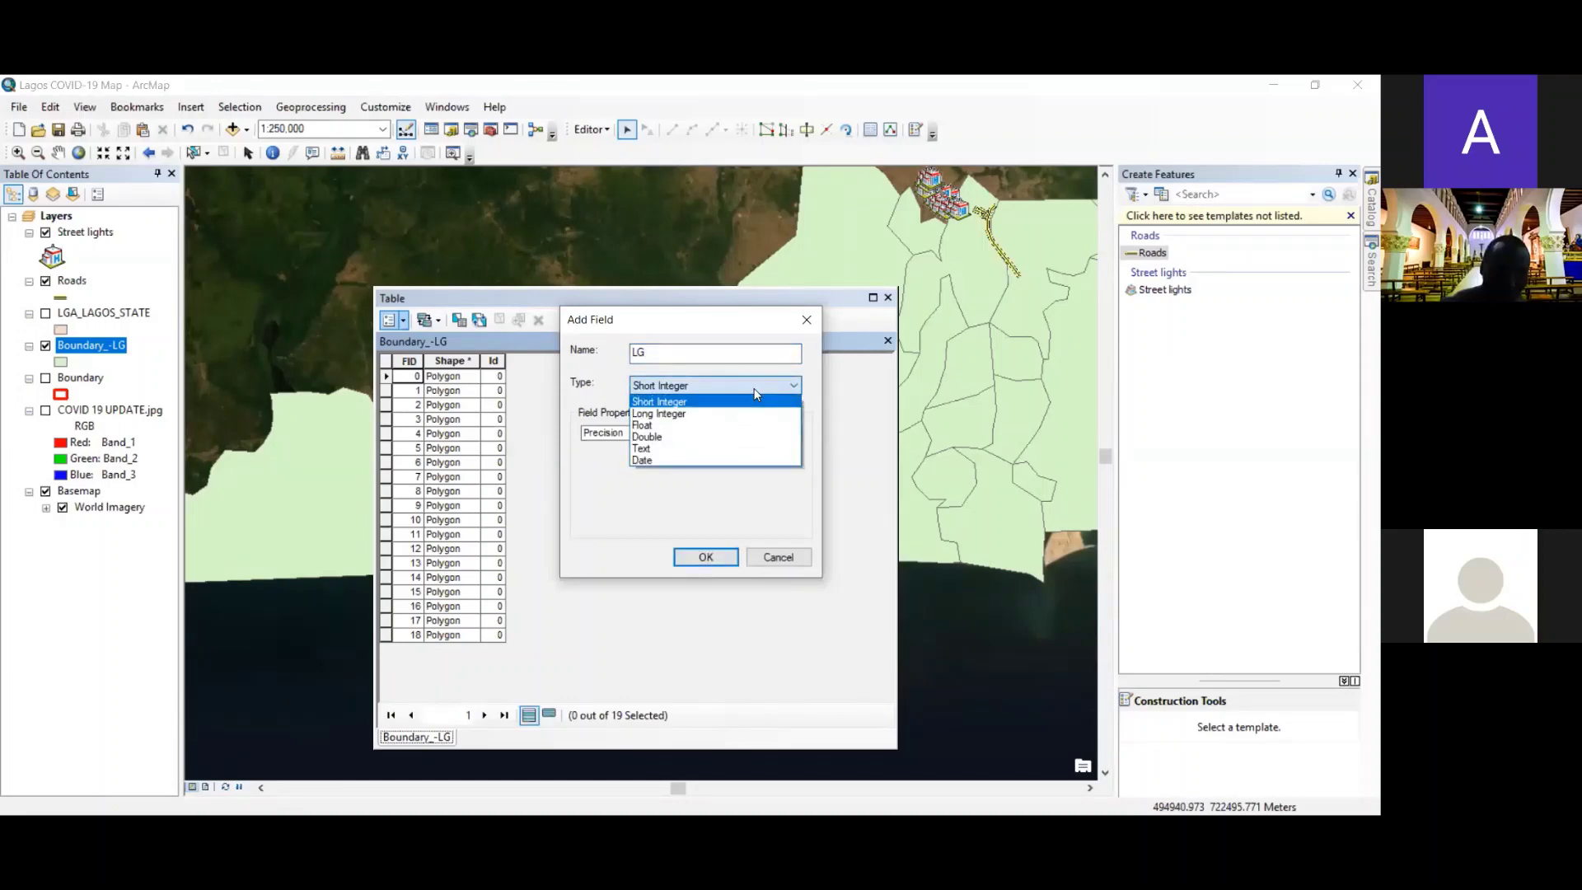
{"action": "left_click", "coordinate": [717, 451]}
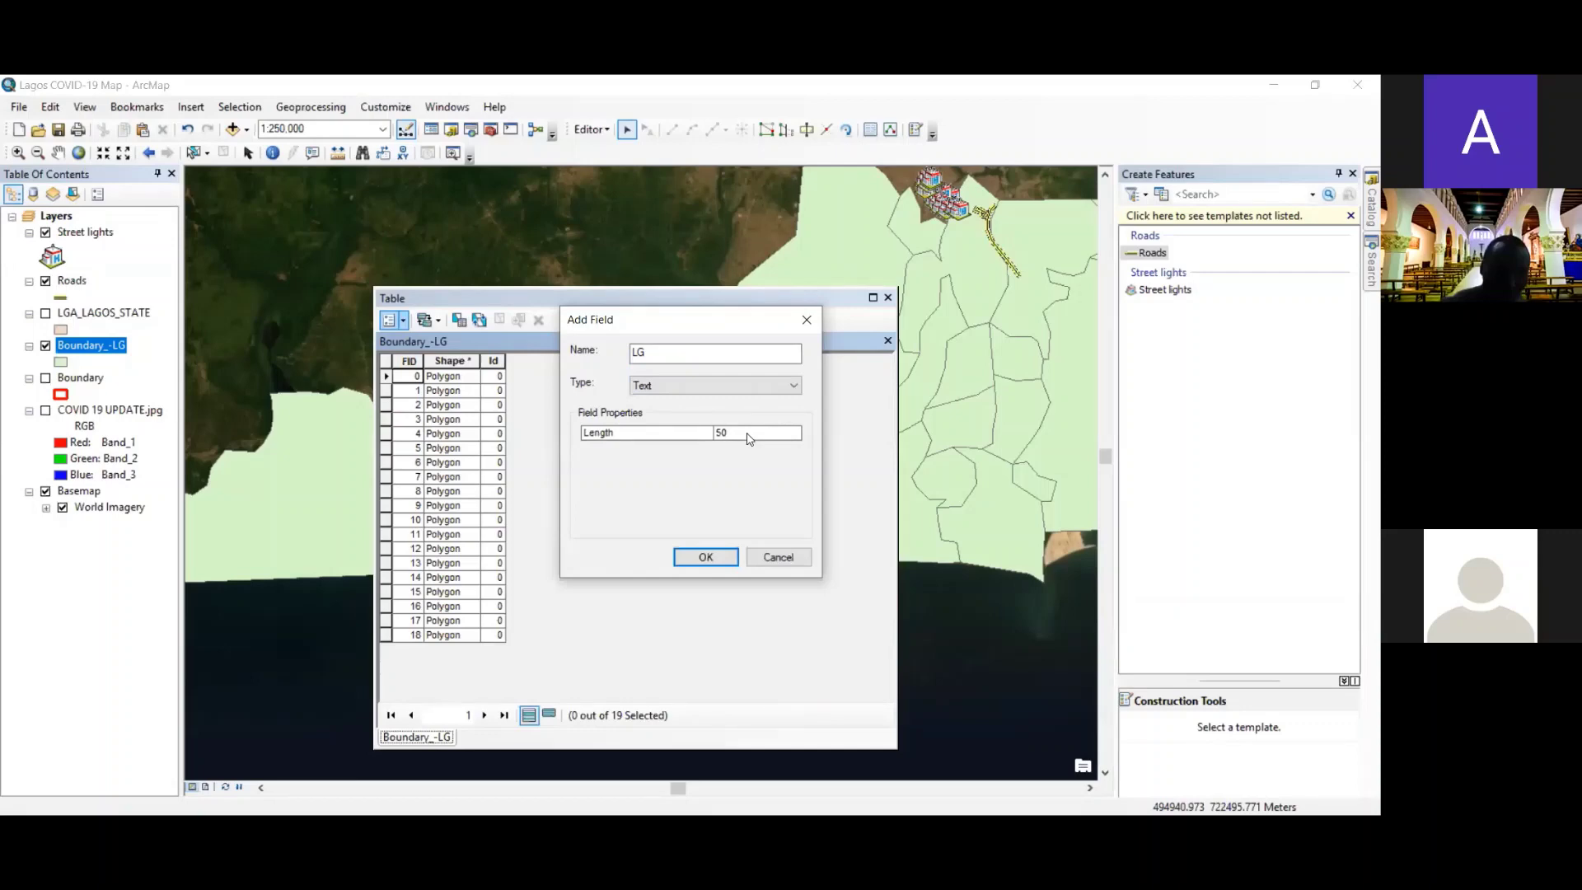
- Try to set the new LG field's length to 30
{"action": "left_click", "coordinate": [624, 223]}
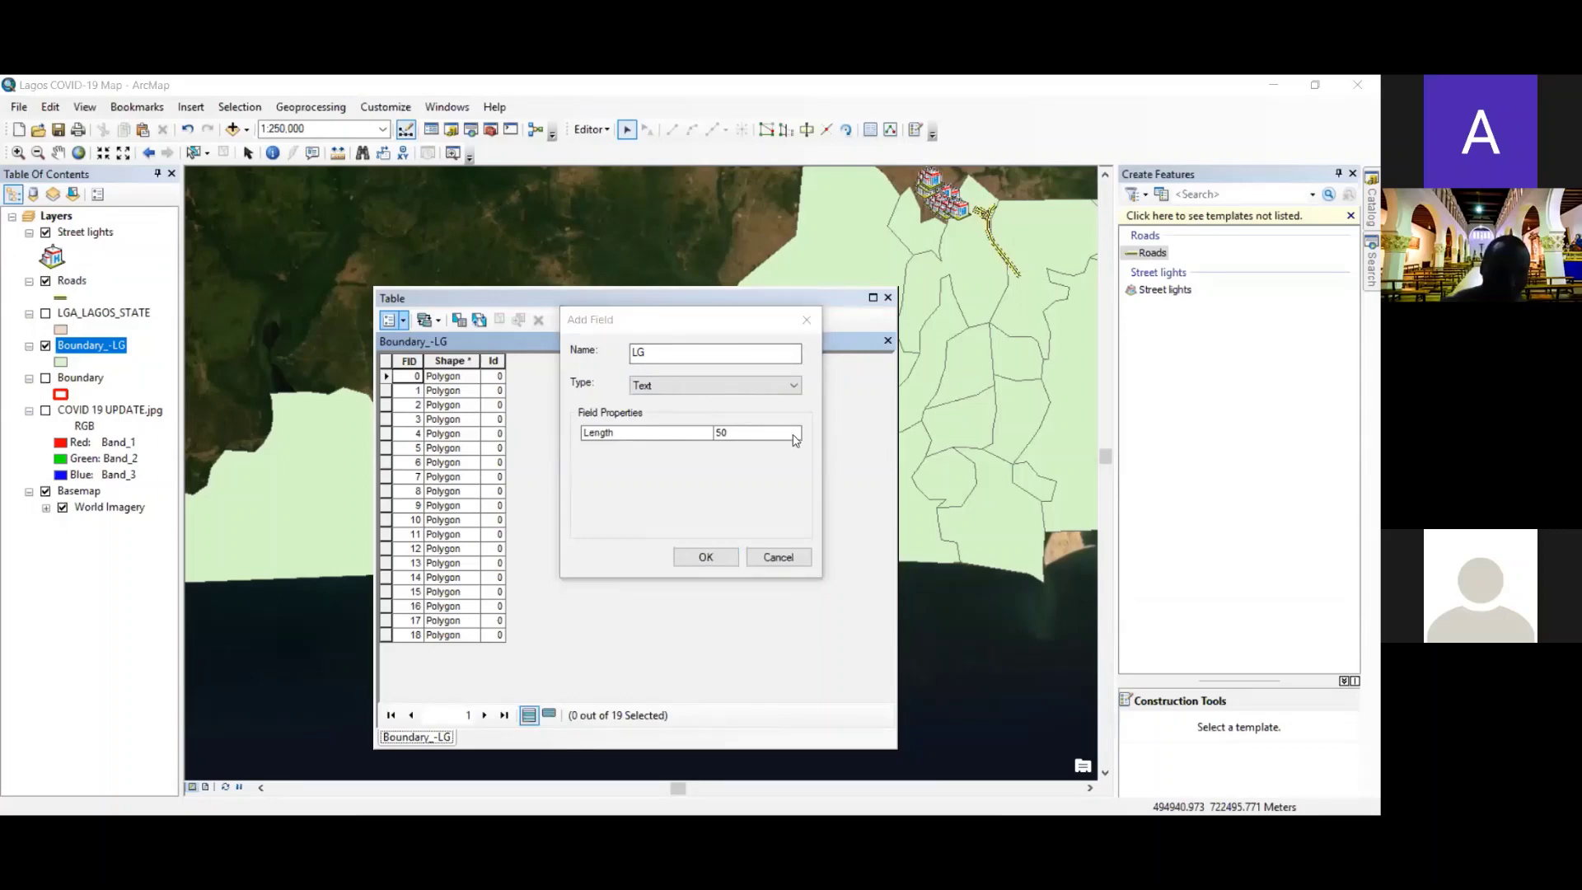
{"action": "left_click", "coordinate": [750, 433]}
{"action": "double_click", "coordinate": [730, 431]}
{"action": "left_click", "coordinate": [730, 432]}
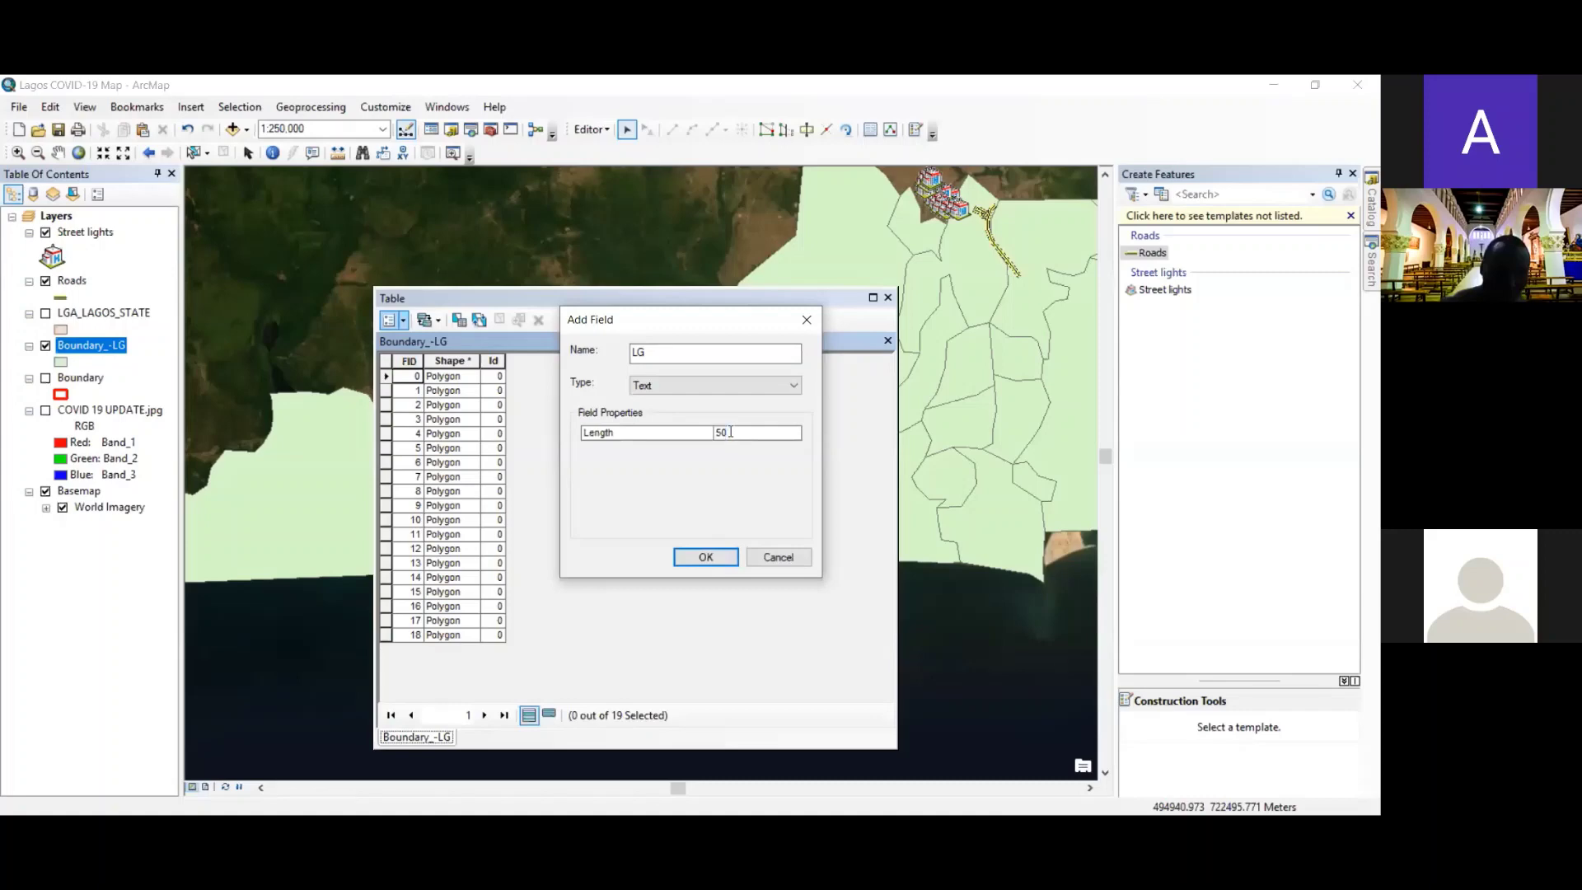
{"action": "left_click_drag", "start_coordinate": [729, 432], "coordinate": [715, 432]}
{"action": "type", "text": "30"}
{"action": "left_click_drag", "start_coordinate": [728, 435], "coordinate": [723, 434]}
- Reselect the Text type with a length of 50 and create the LG field
{"action": "left_click", "coordinate": [739, 386]}
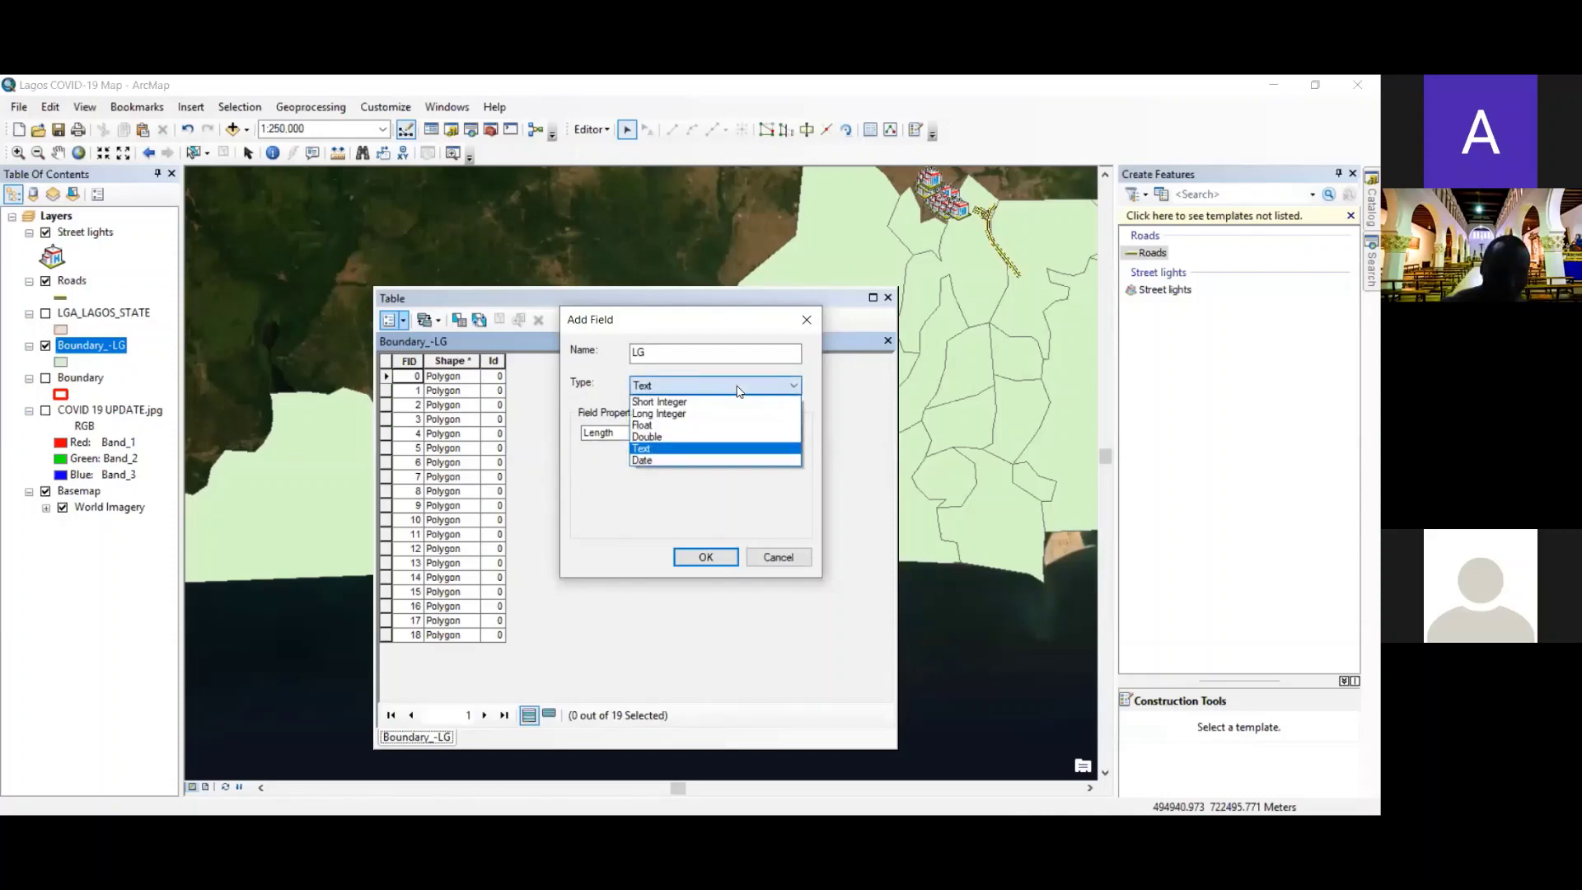
{"action": "left_click", "coordinate": [739, 448]}
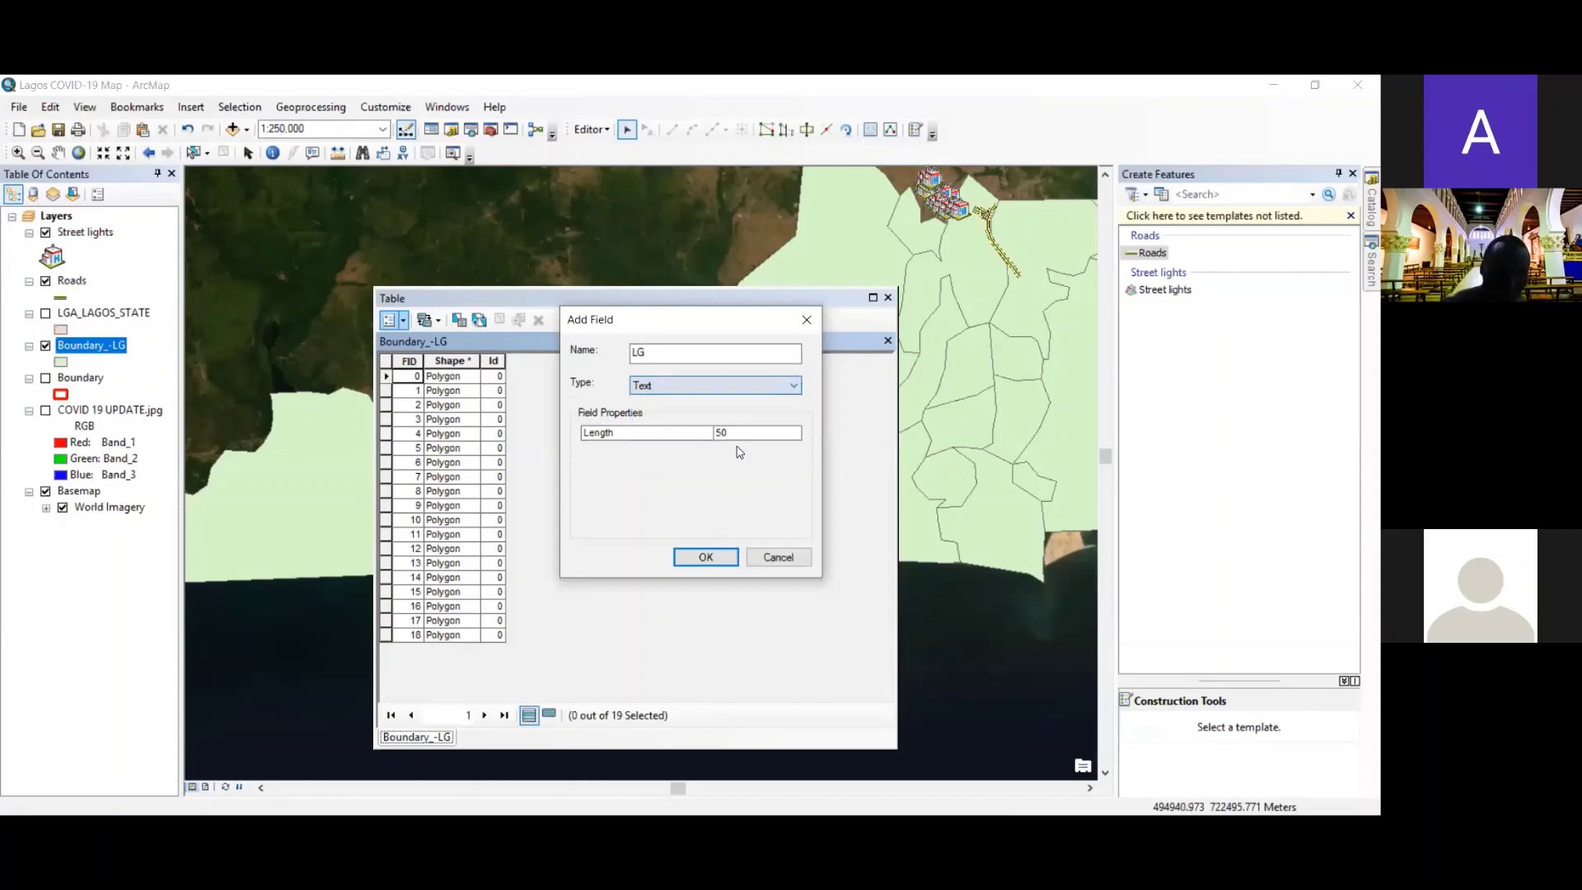
{"action": "left_click", "coordinate": [703, 558]}
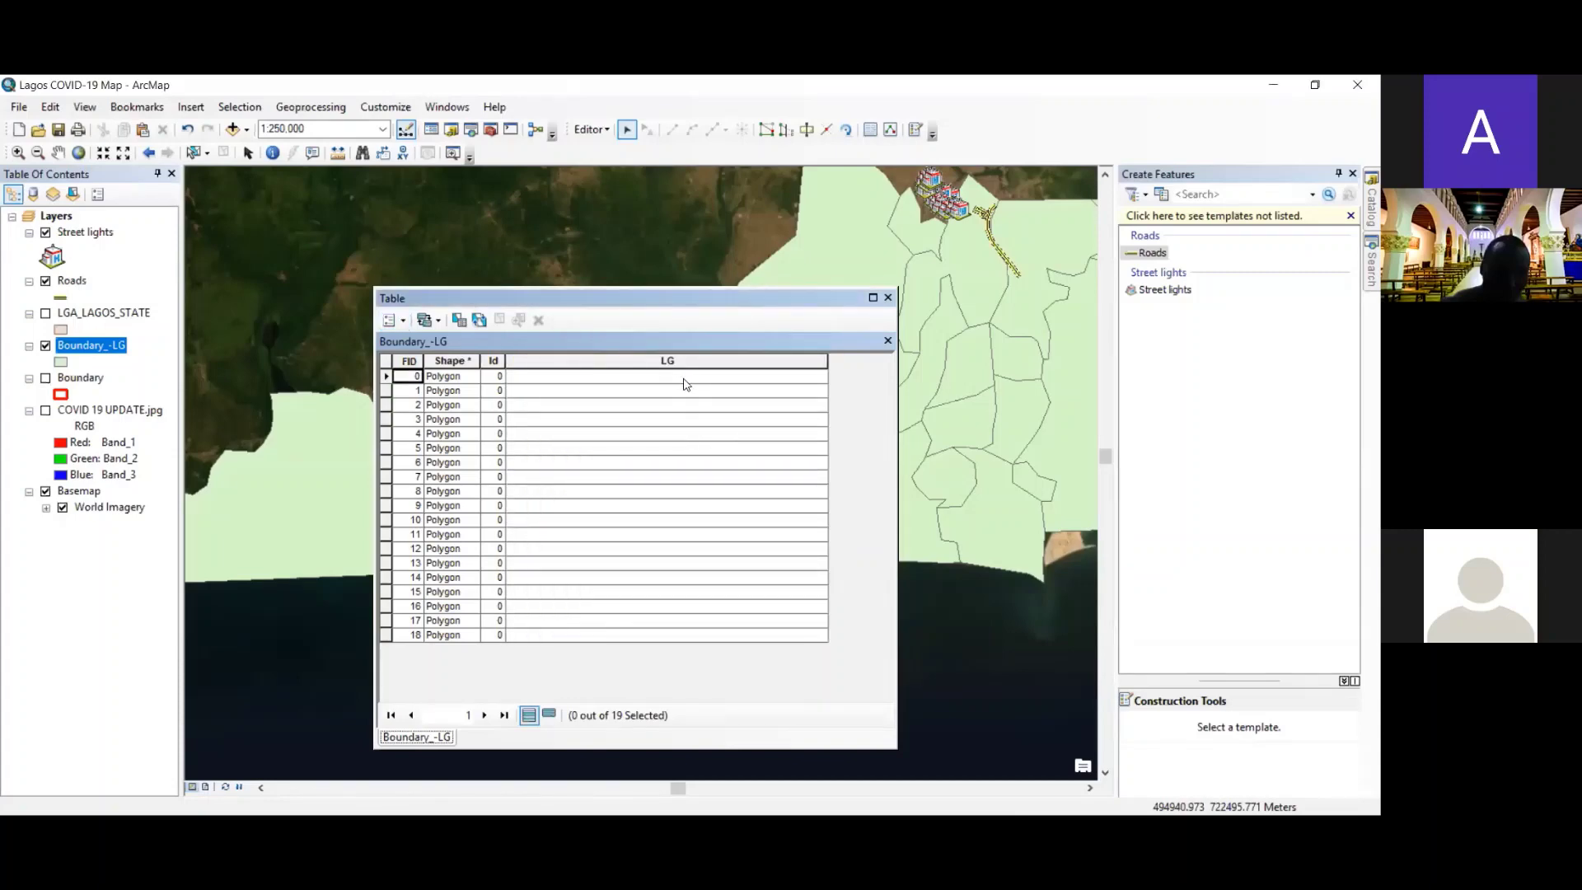
- Add a Short Integer field named Pop with precision 0 to the Boundary_-LG attribute table
{"action": "left_click", "coordinate": [402, 318]}
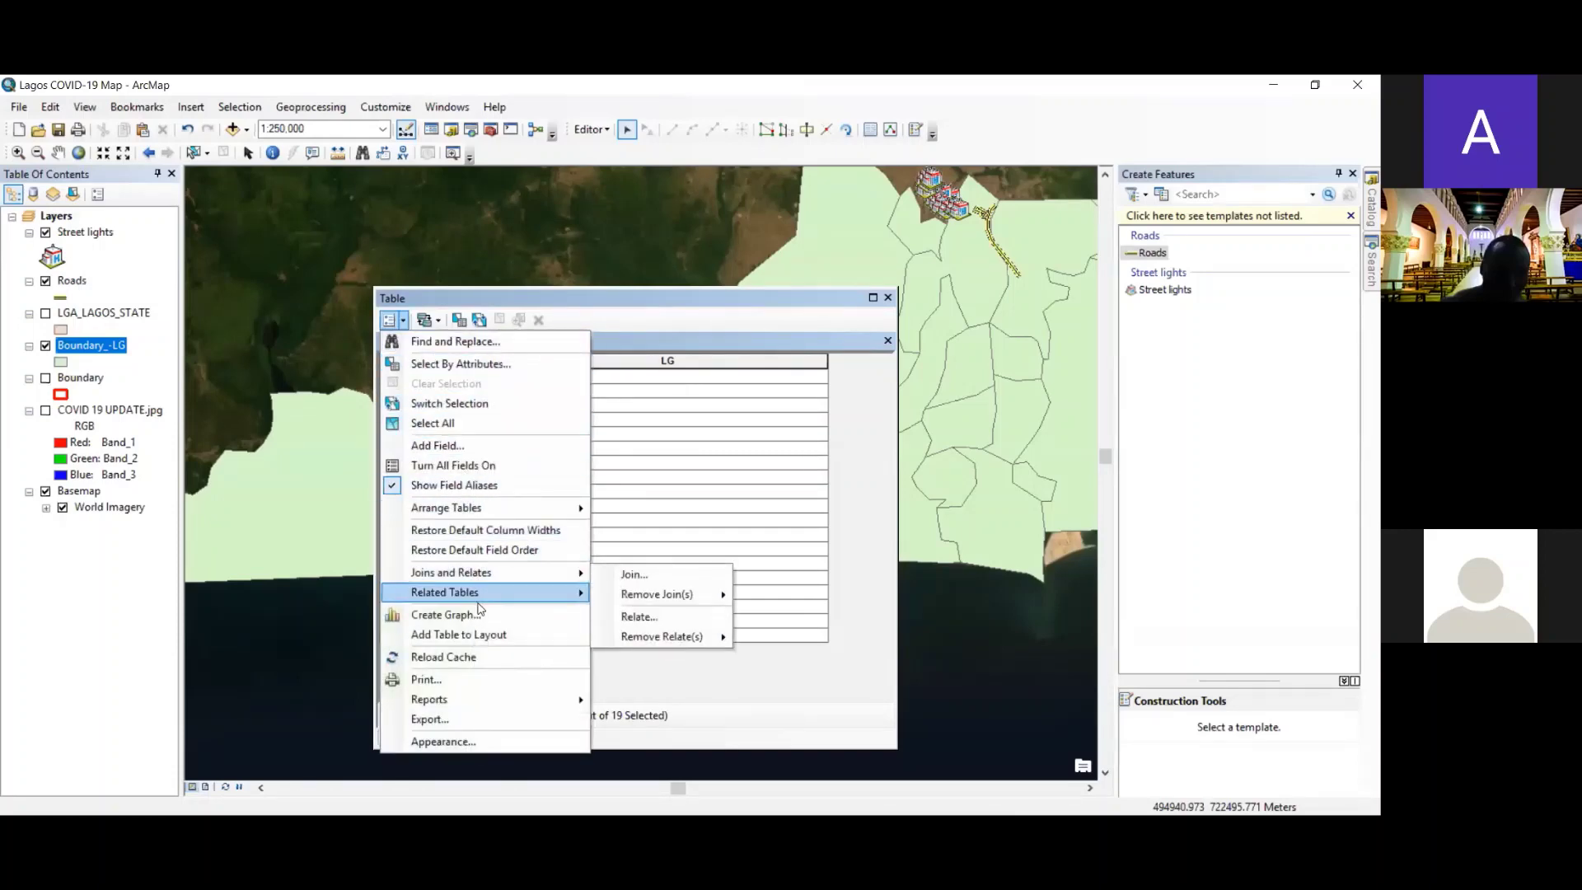
{"action": "left_click", "coordinate": [466, 450]}
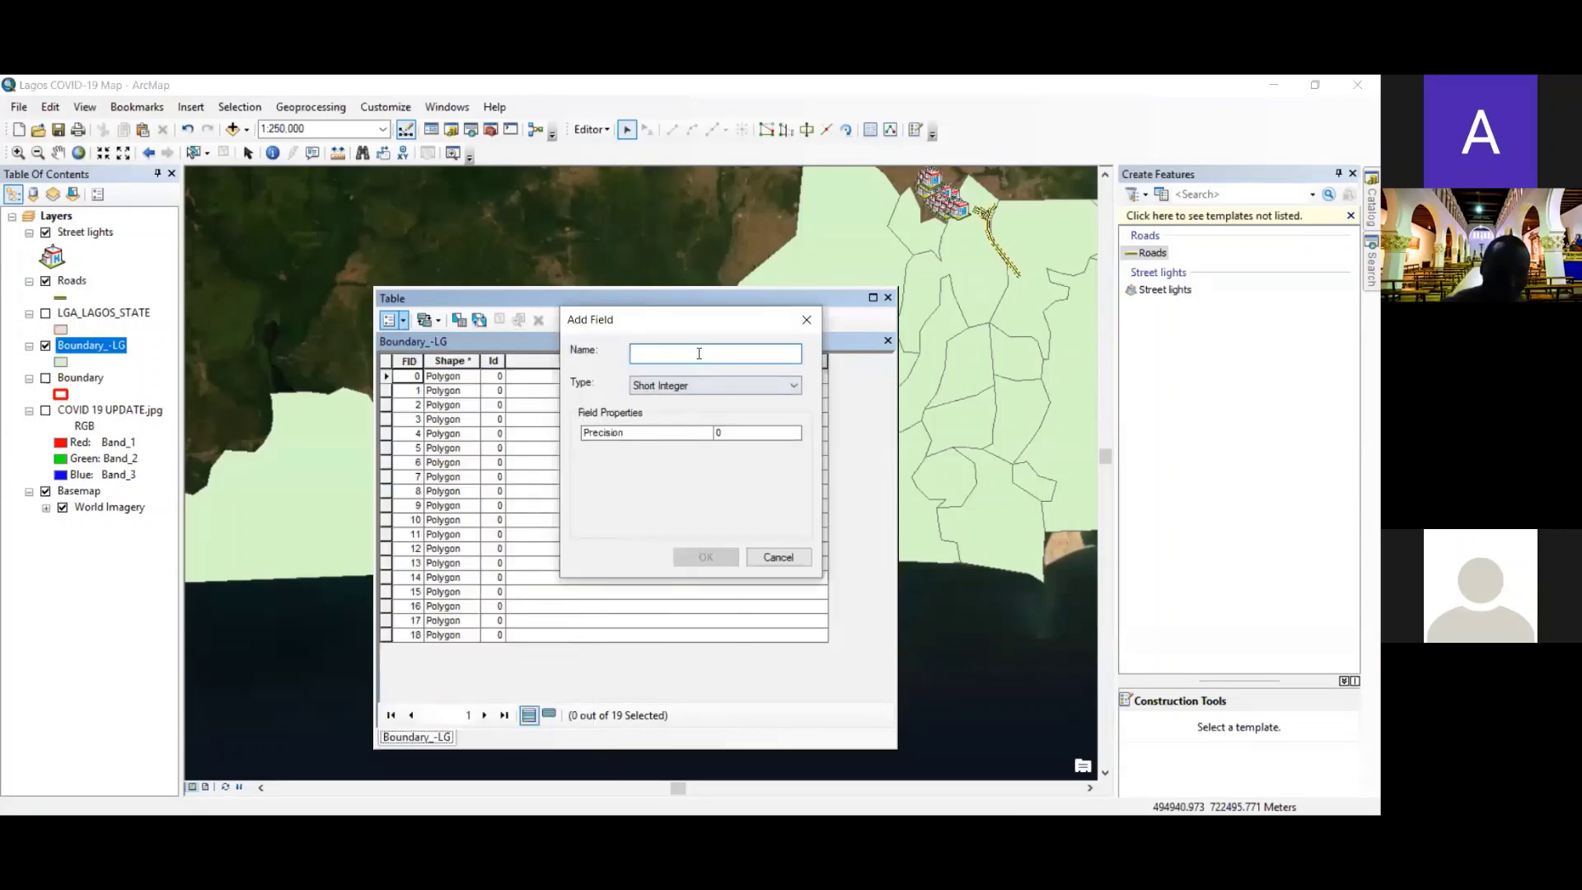
{"action": "type", "text": "Pop"}
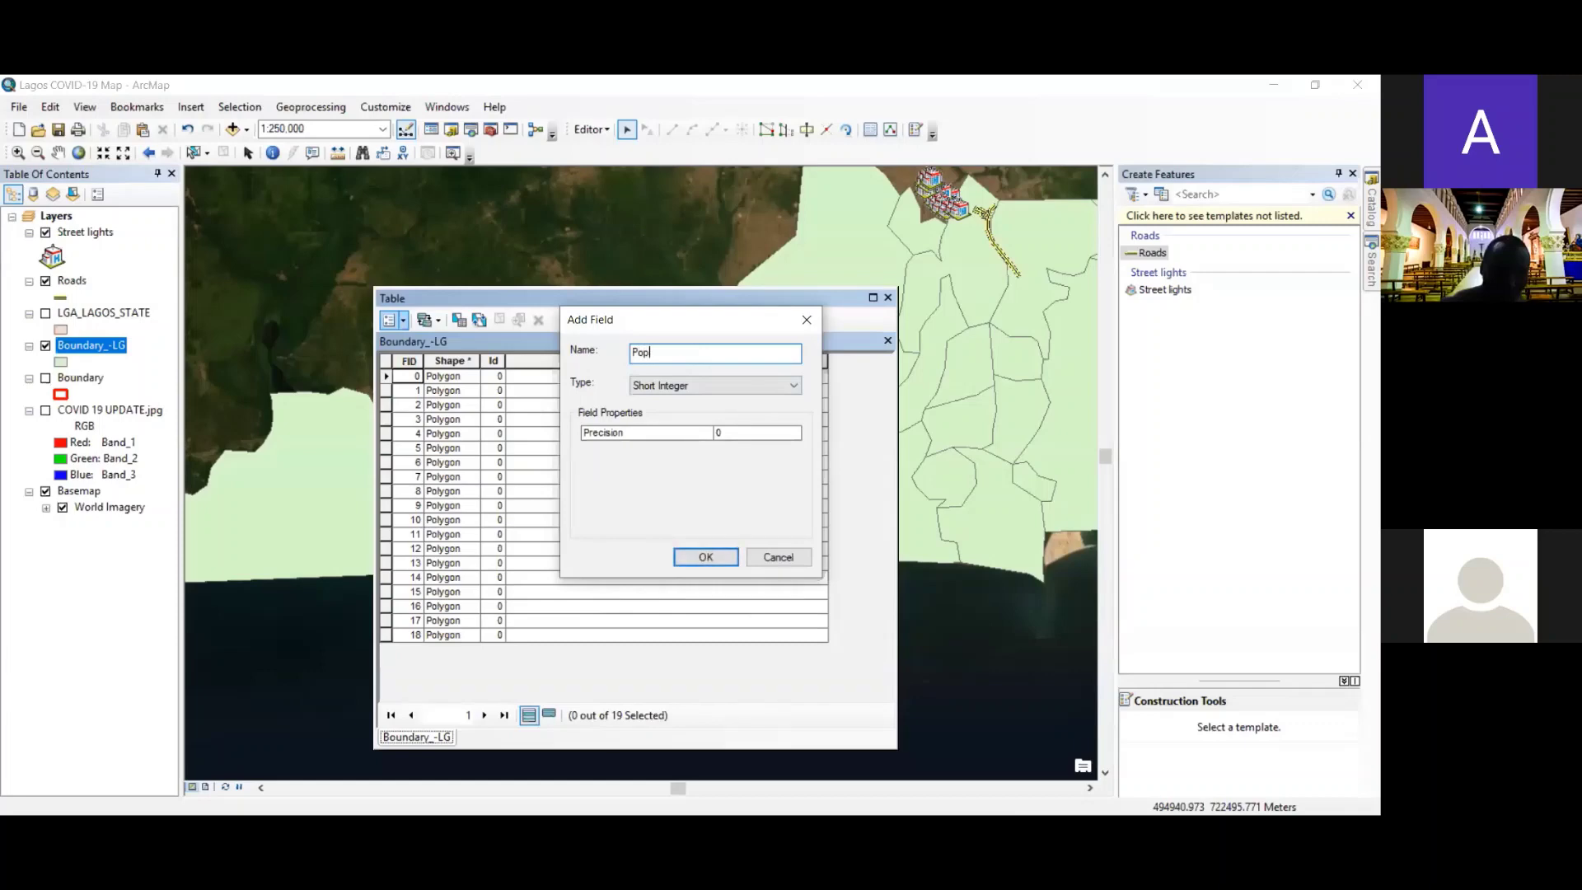
{"action": "left_click", "coordinate": [748, 385]}
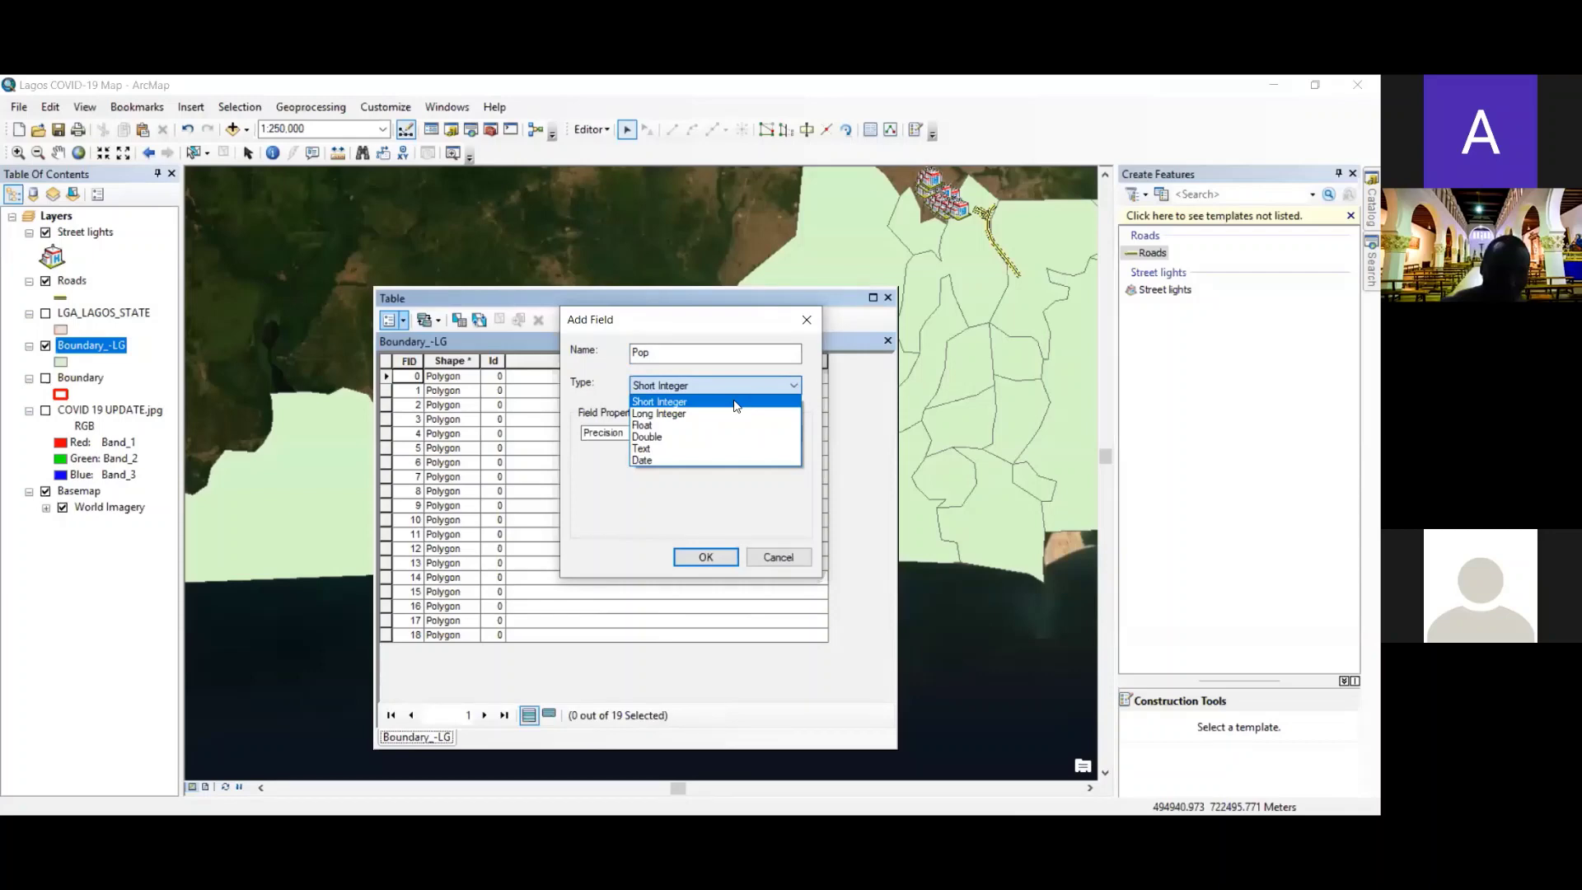
{"action": "left_click", "coordinate": [735, 402]}
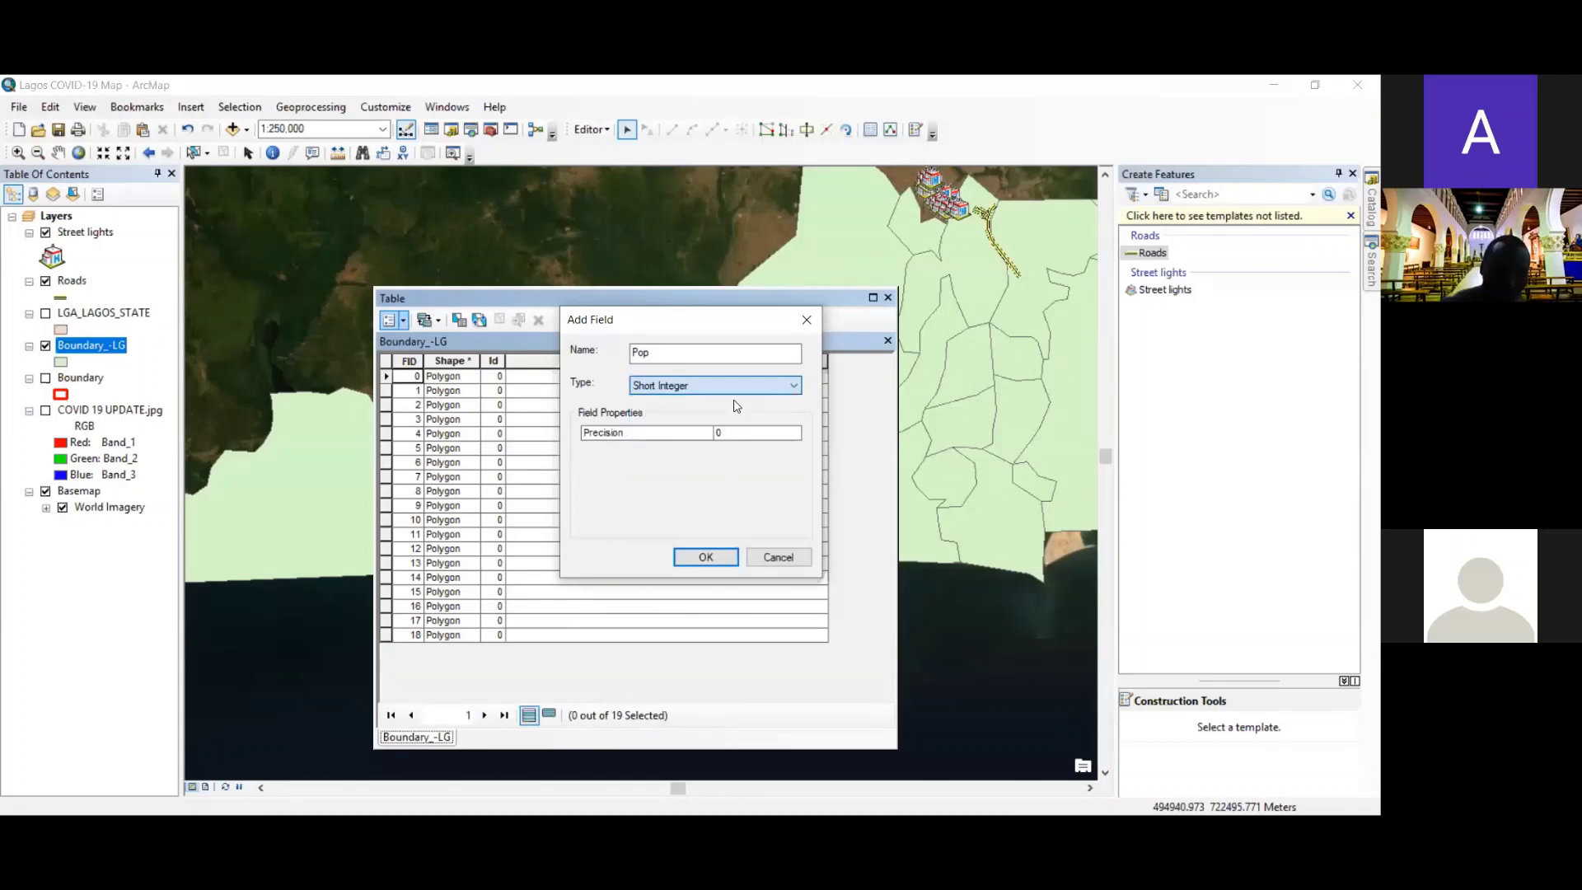
{"action": "left_click", "coordinate": [737, 434]}
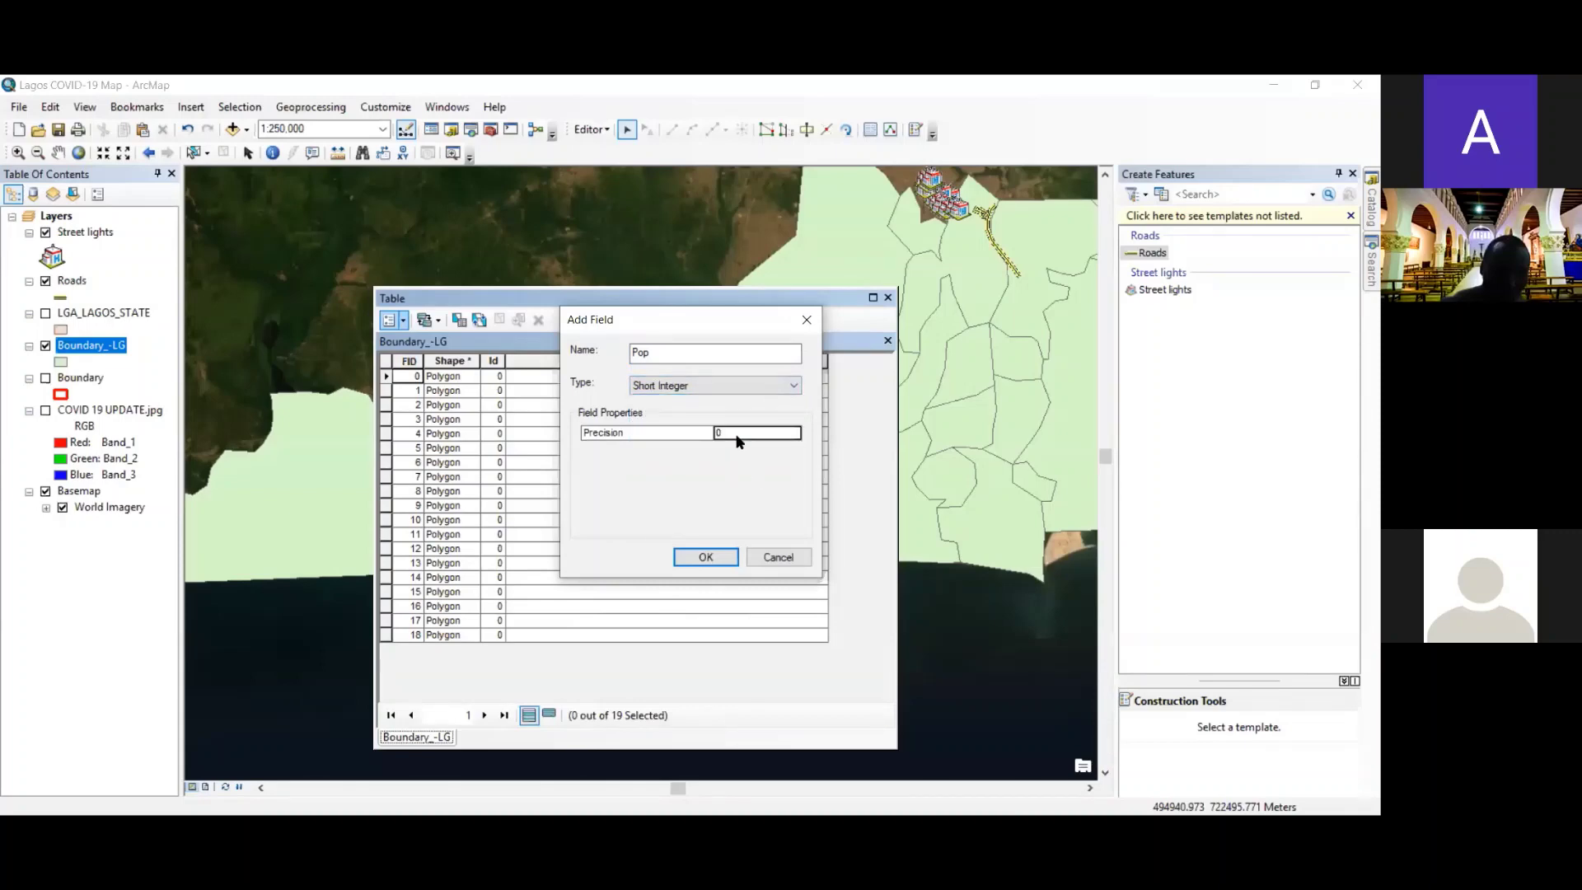
{"action": "left_click", "coordinate": [722, 559]}
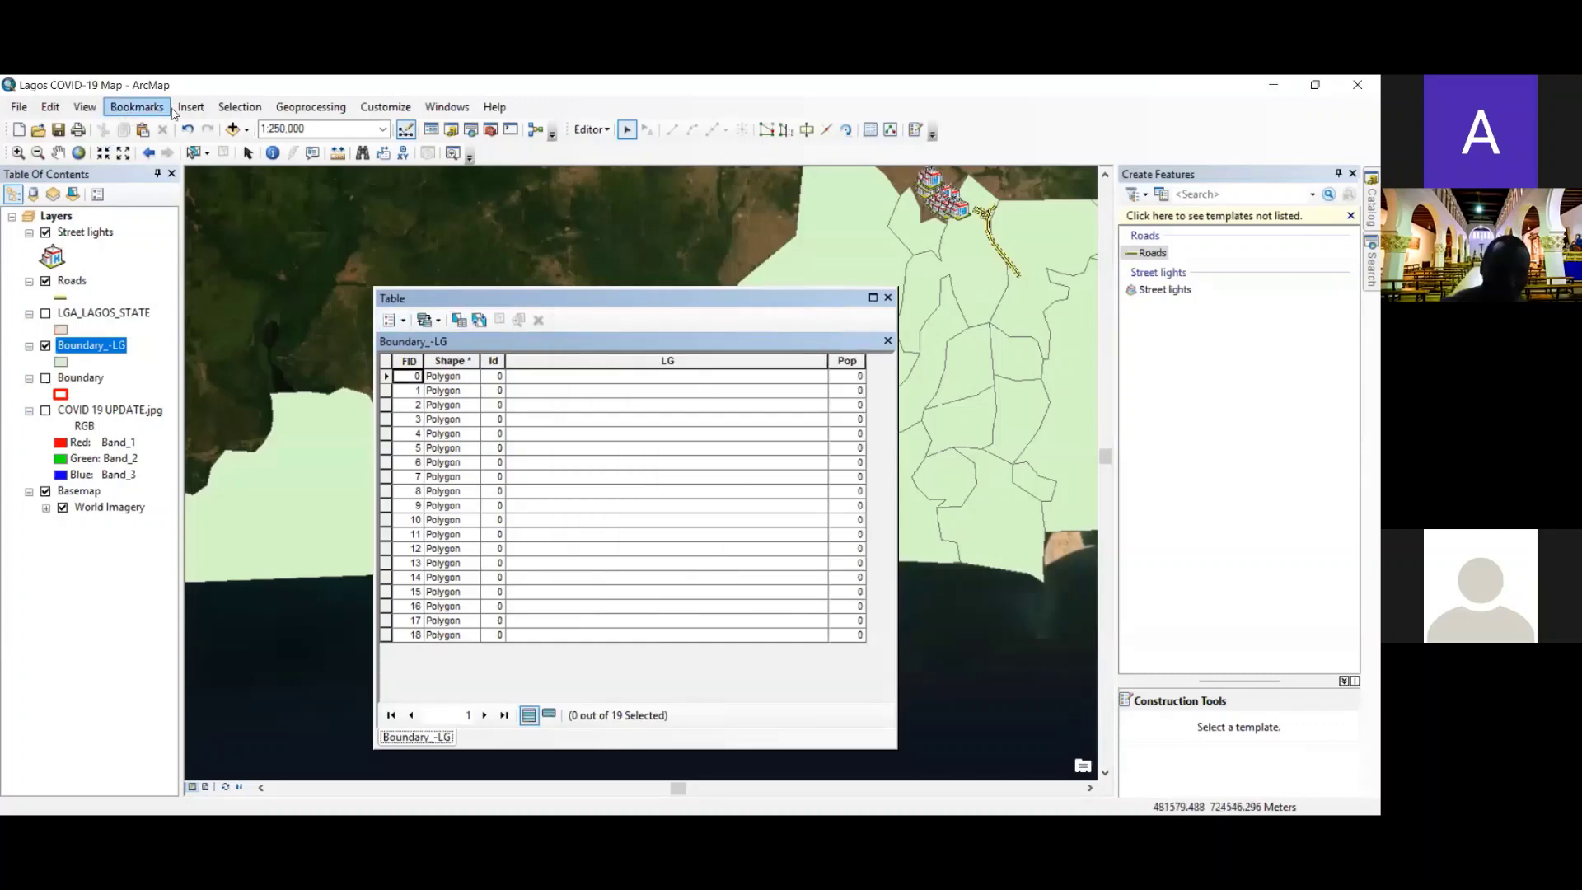
- Add a Long Integer field named Perimeter with precision 5 to the Boundary_-LG attribute table
{"action": "left_click", "coordinate": [404, 321]}
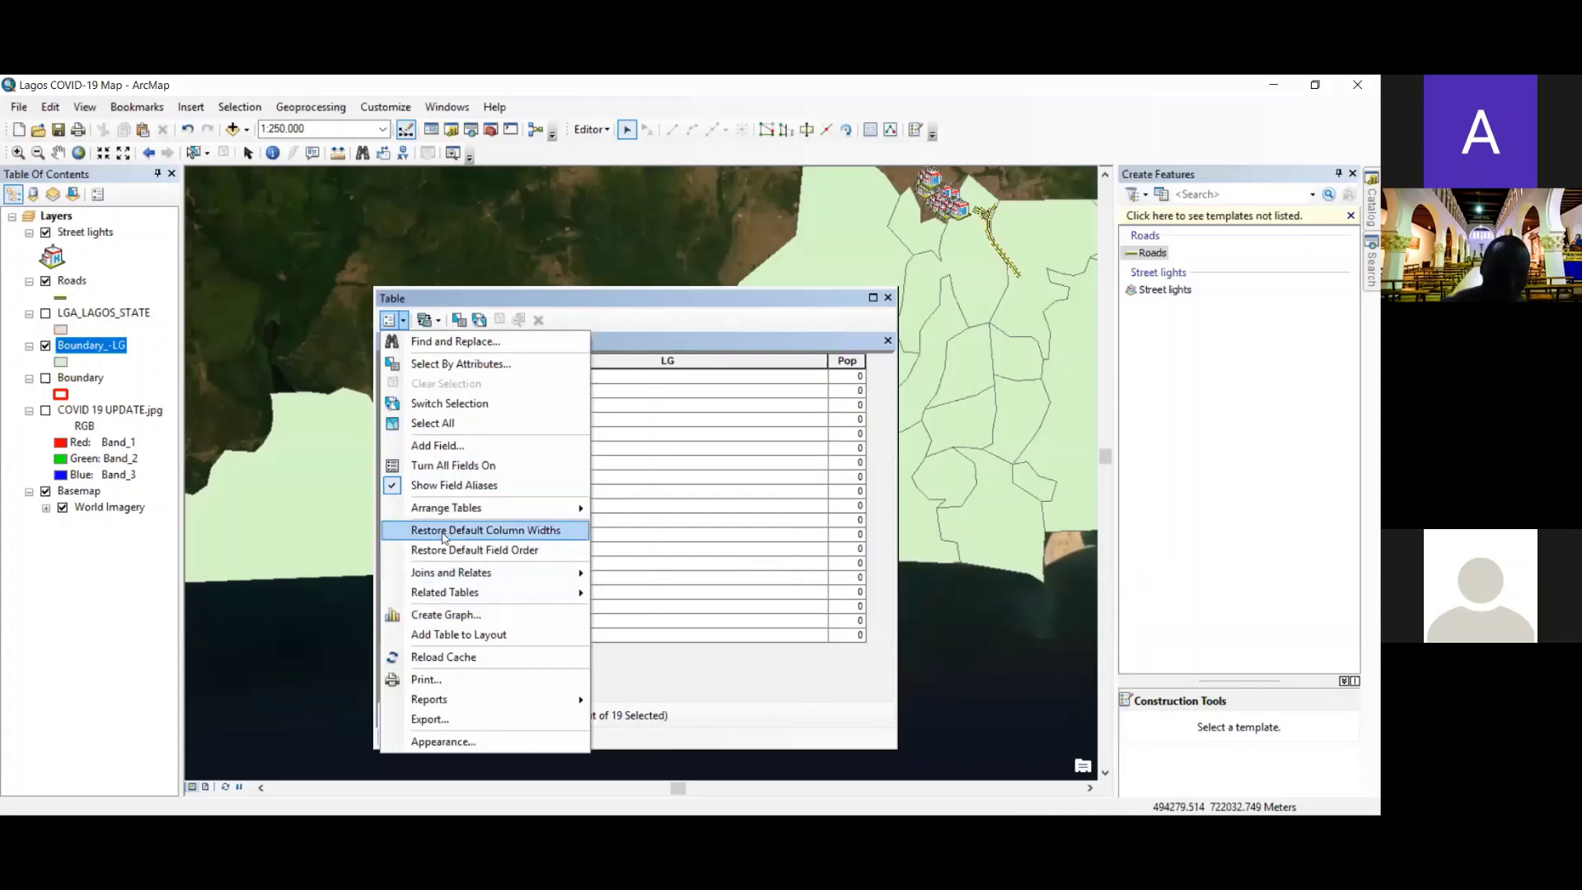
{"action": "left_click", "coordinate": [436, 446]}
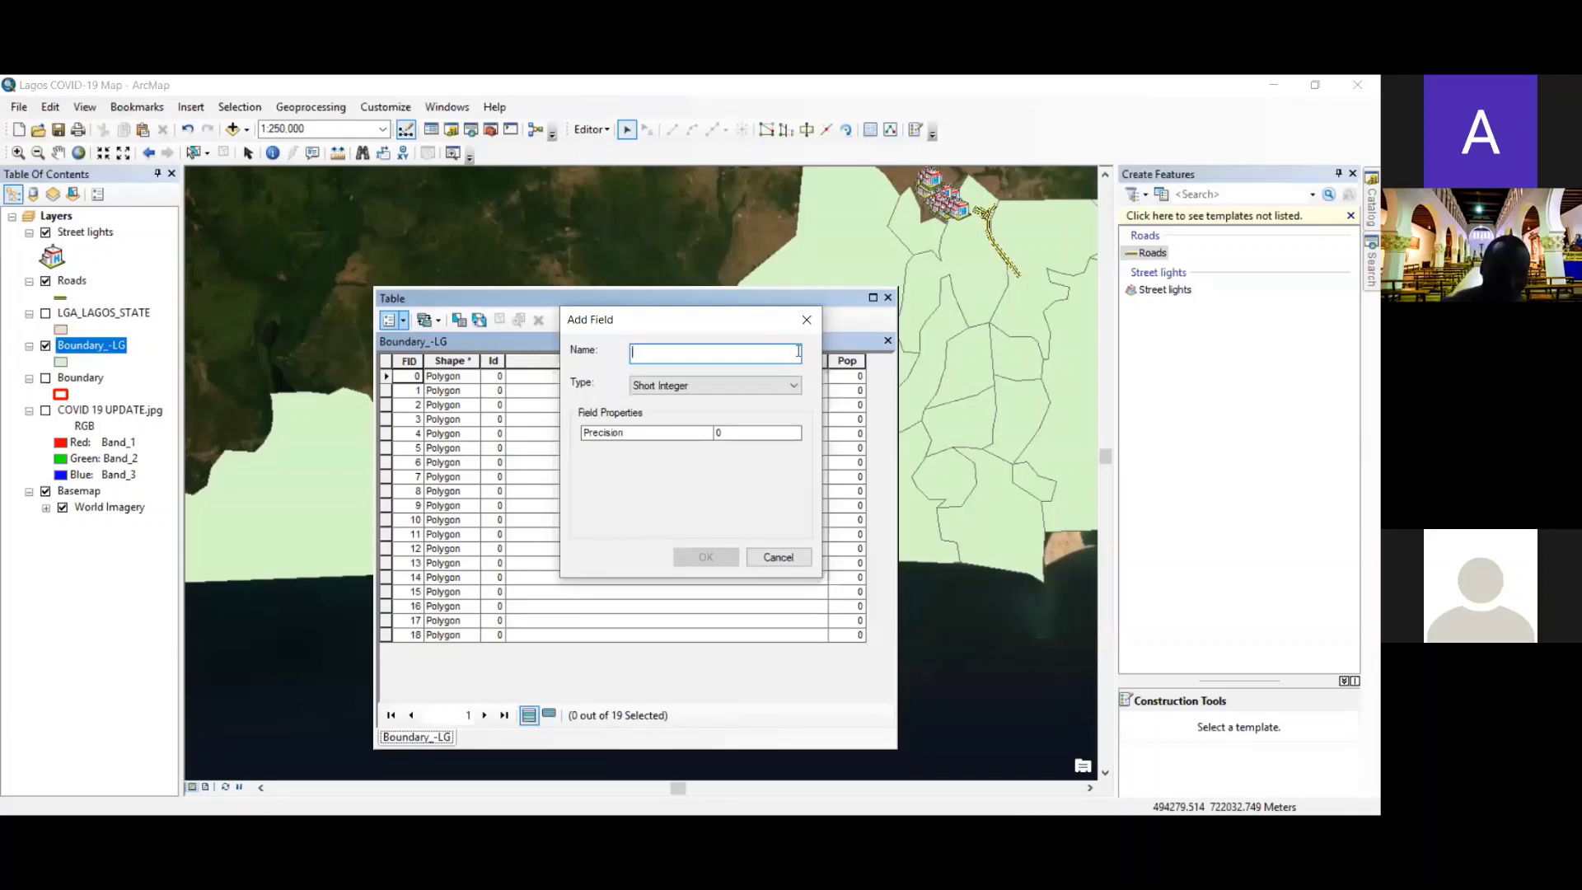
{"action": "type", "text": "Per"}
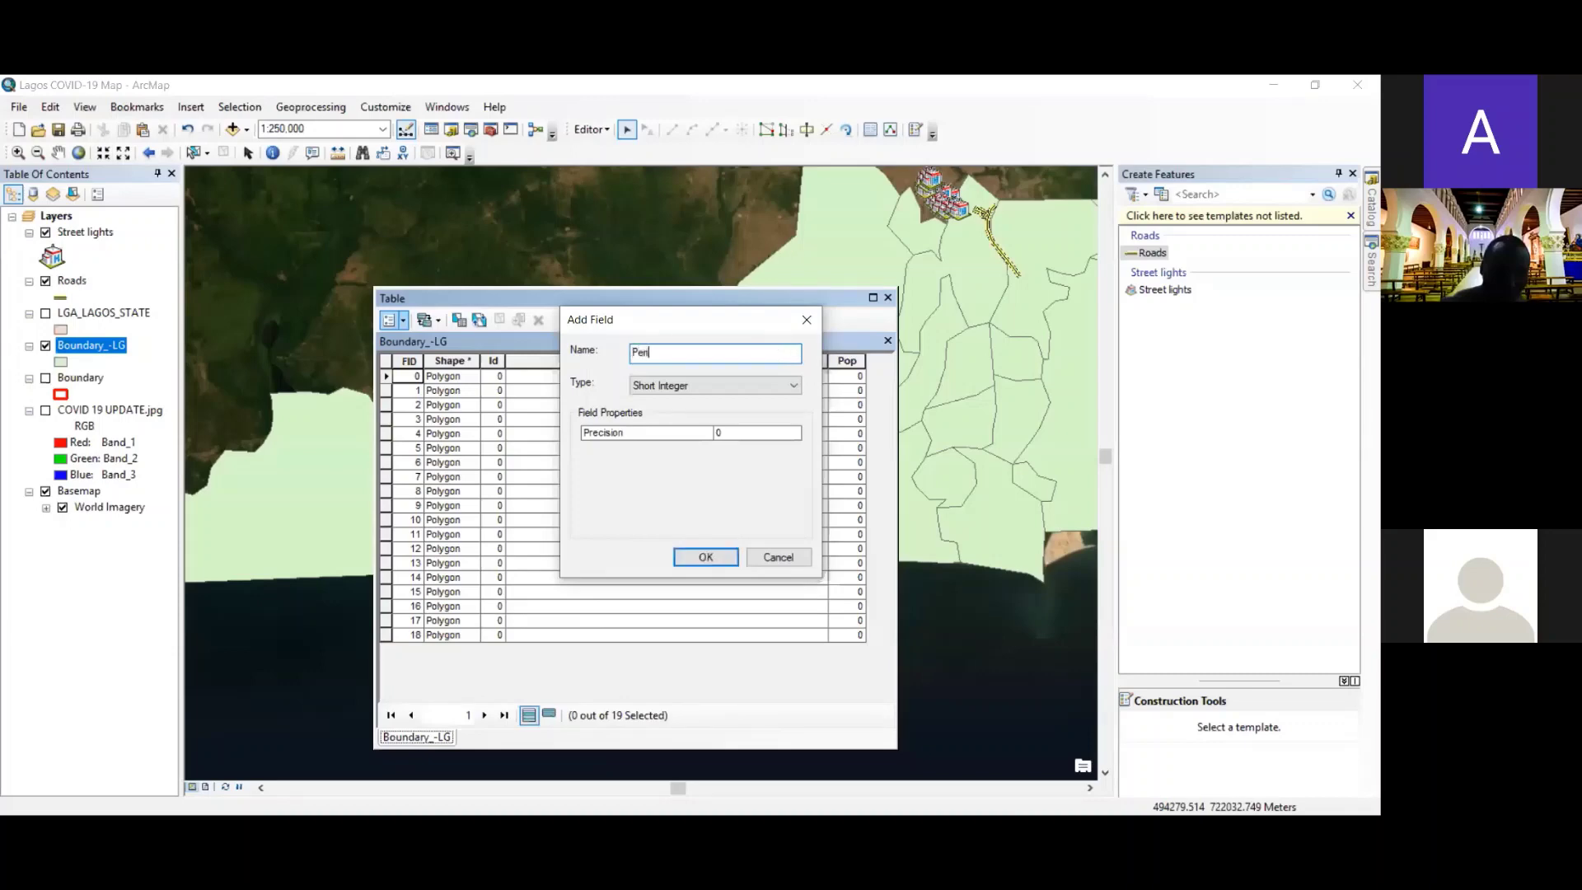
{"action": "type", "text": "imeter"}
{"action": "left_click", "coordinate": [751, 386]}
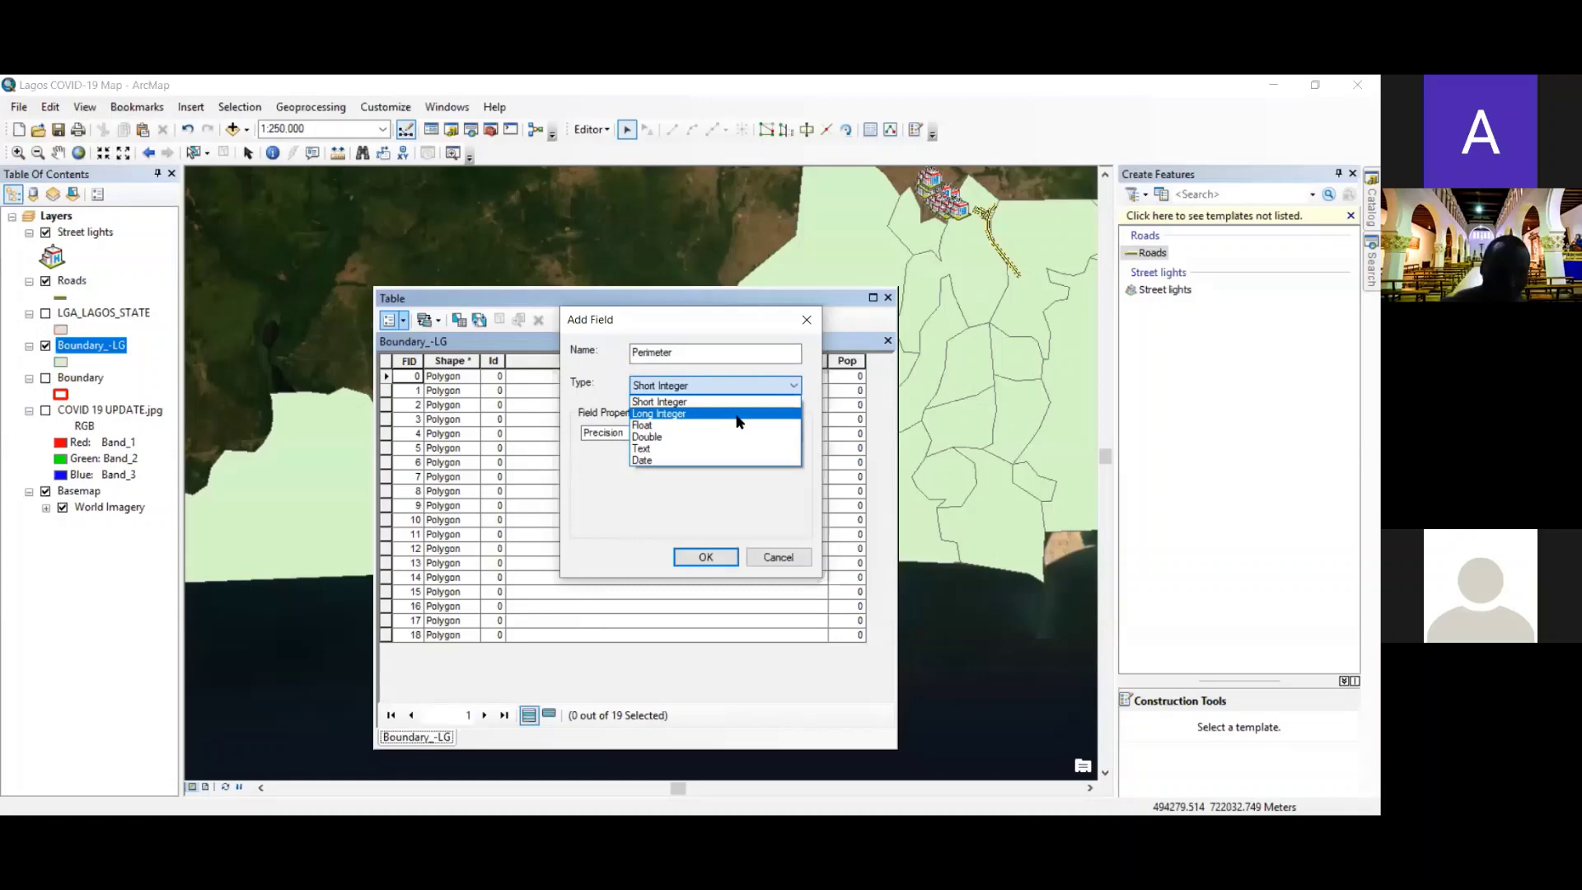
{"action": "left_click", "coordinate": [737, 416]}
{"action": "left_click", "coordinate": [746, 435]}
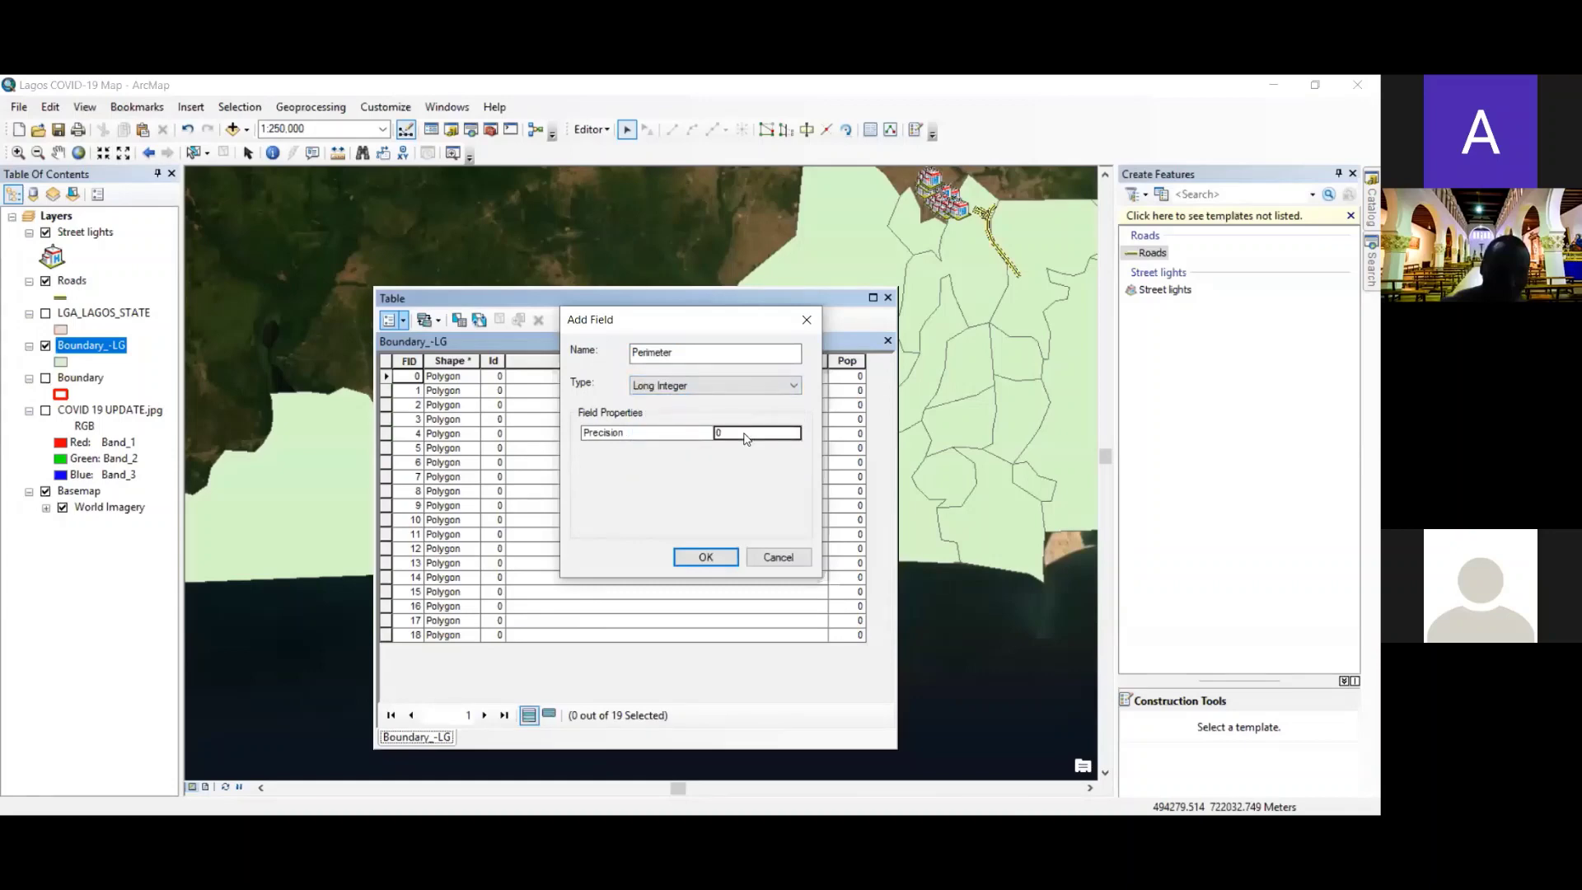
{"action": "key", "text": "BackSpace"}
{"action": "type", "text": "5"}
{"action": "left_click", "coordinate": [716, 557]}
- Narrow the LG column so all fields fit in the table window, and close the table
{"action": "left_click_drag", "start_coordinate": [667, 699], "coordinate": [757, 698]}
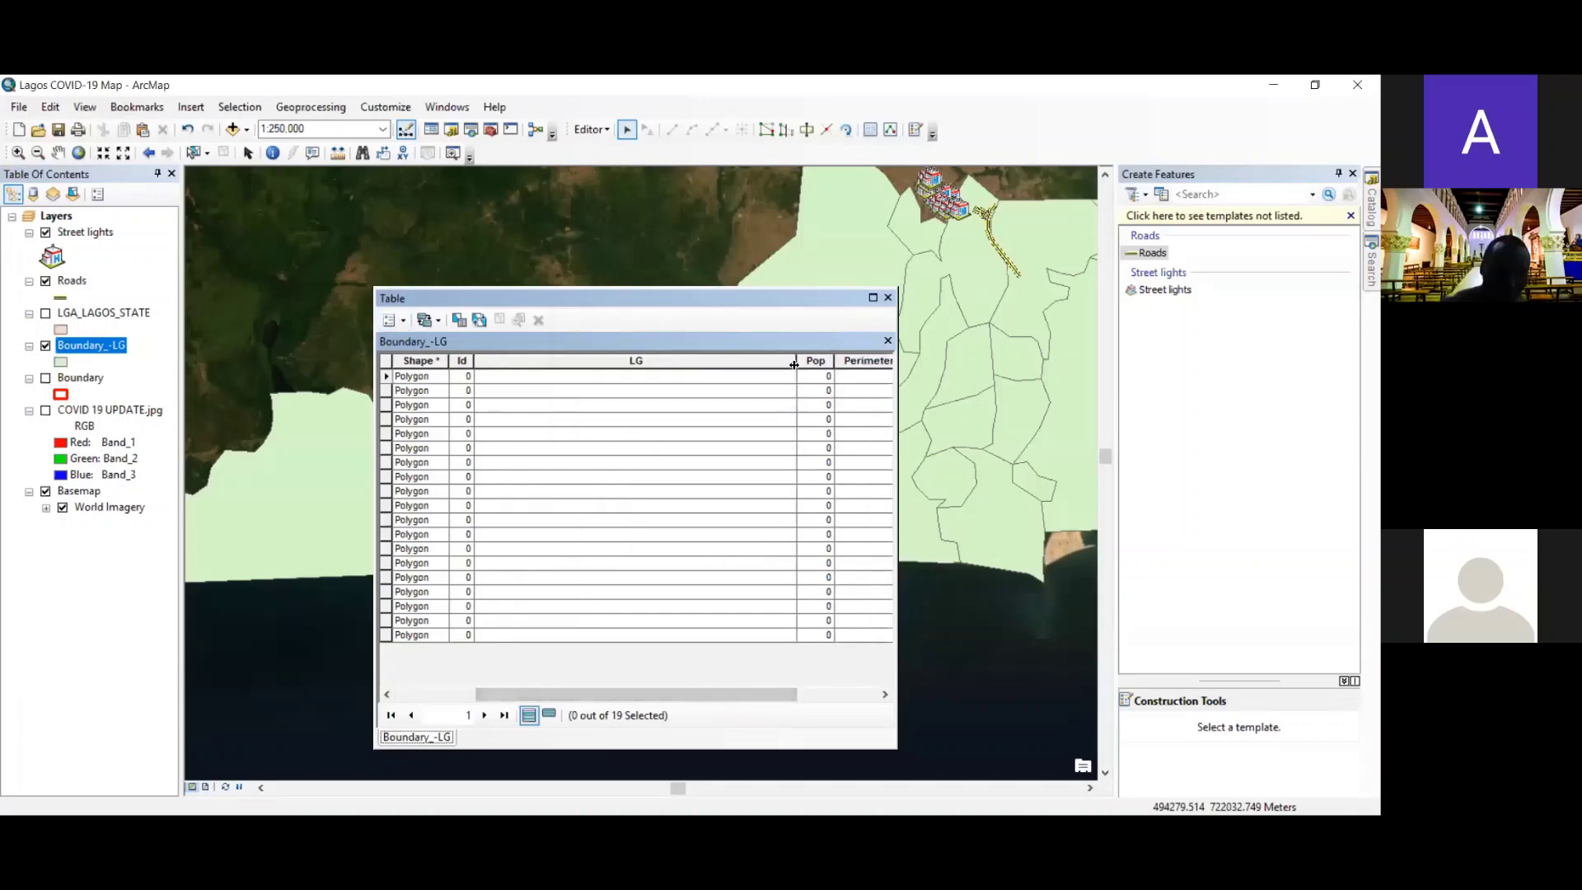
{"action": "left_click_drag", "start_coordinate": [790, 361], "coordinate": [751, 361]}
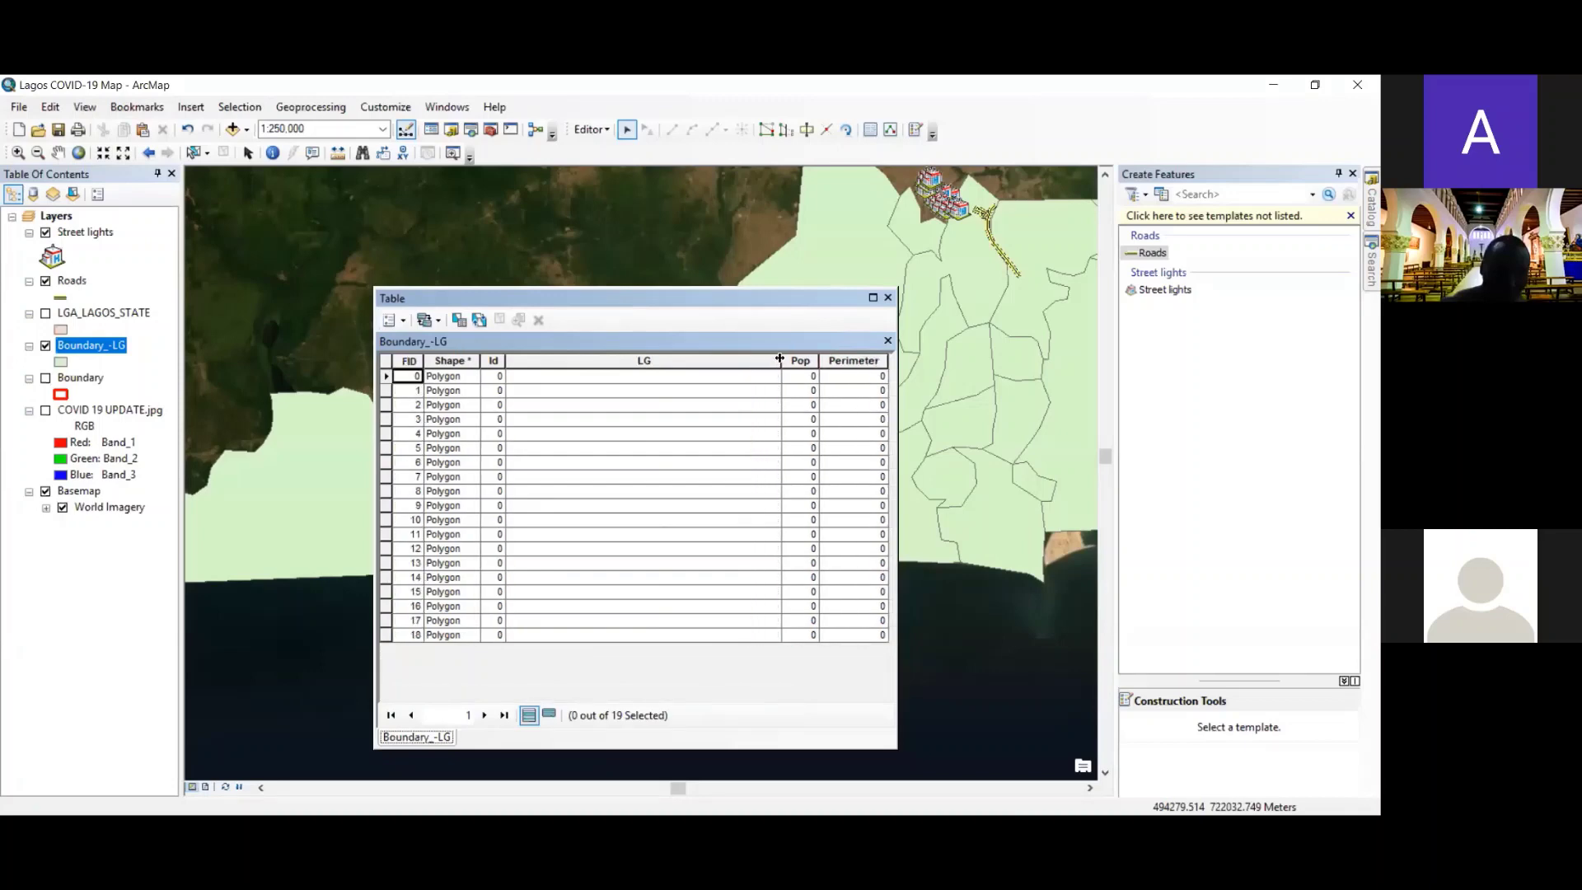
{"action": "left_click", "coordinate": [748, 361]}
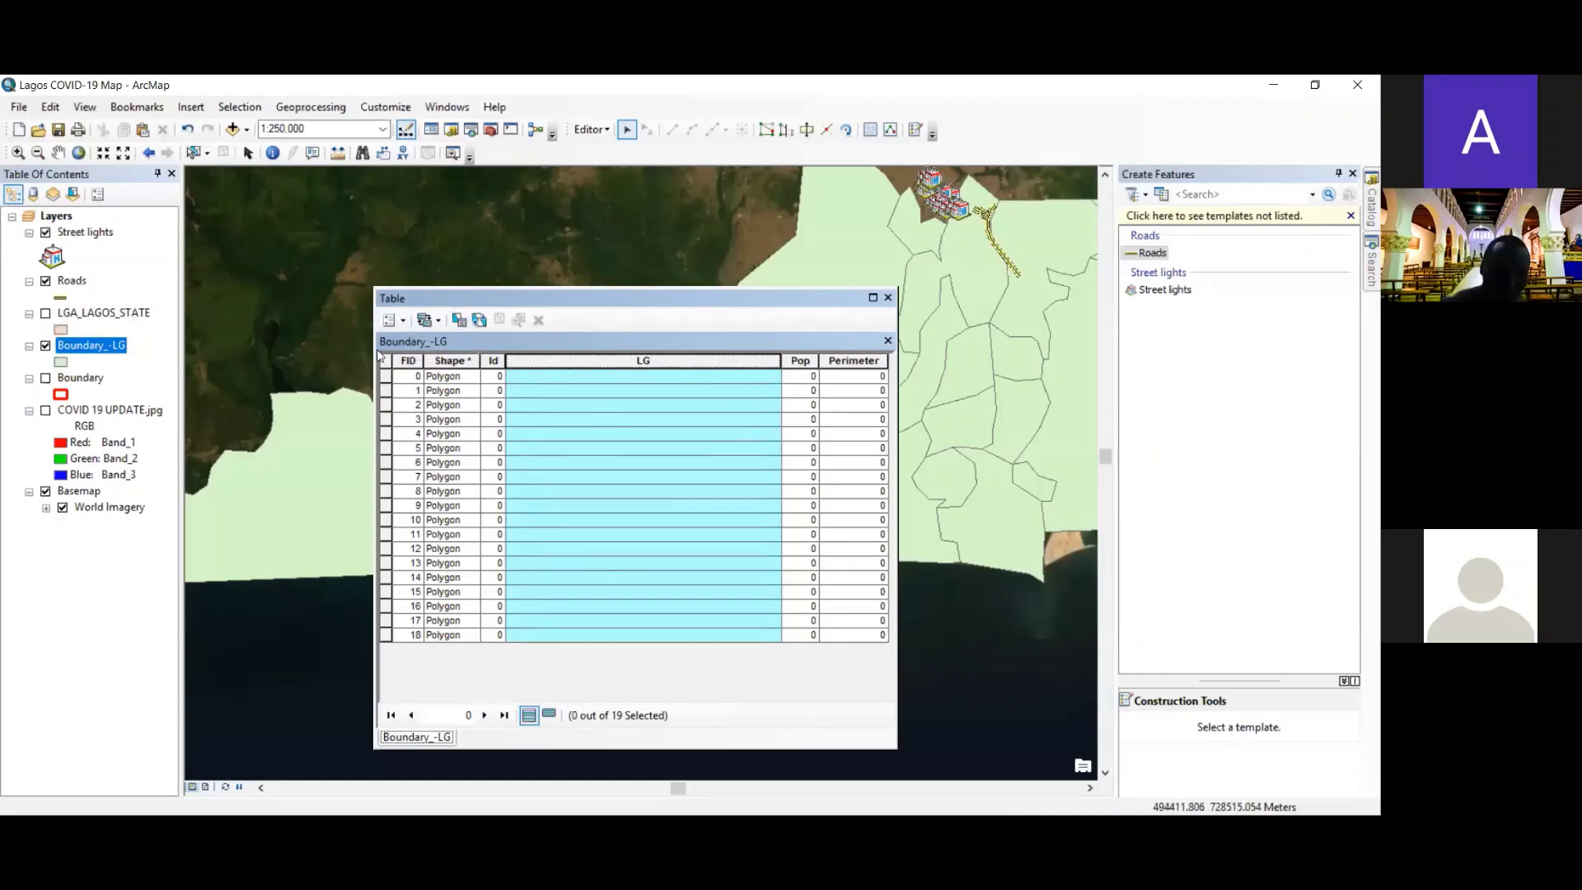
{"action": "left_click", "coordinate": [888, 297]}
{"action": "right_click", "coordinate": [105, 351]}
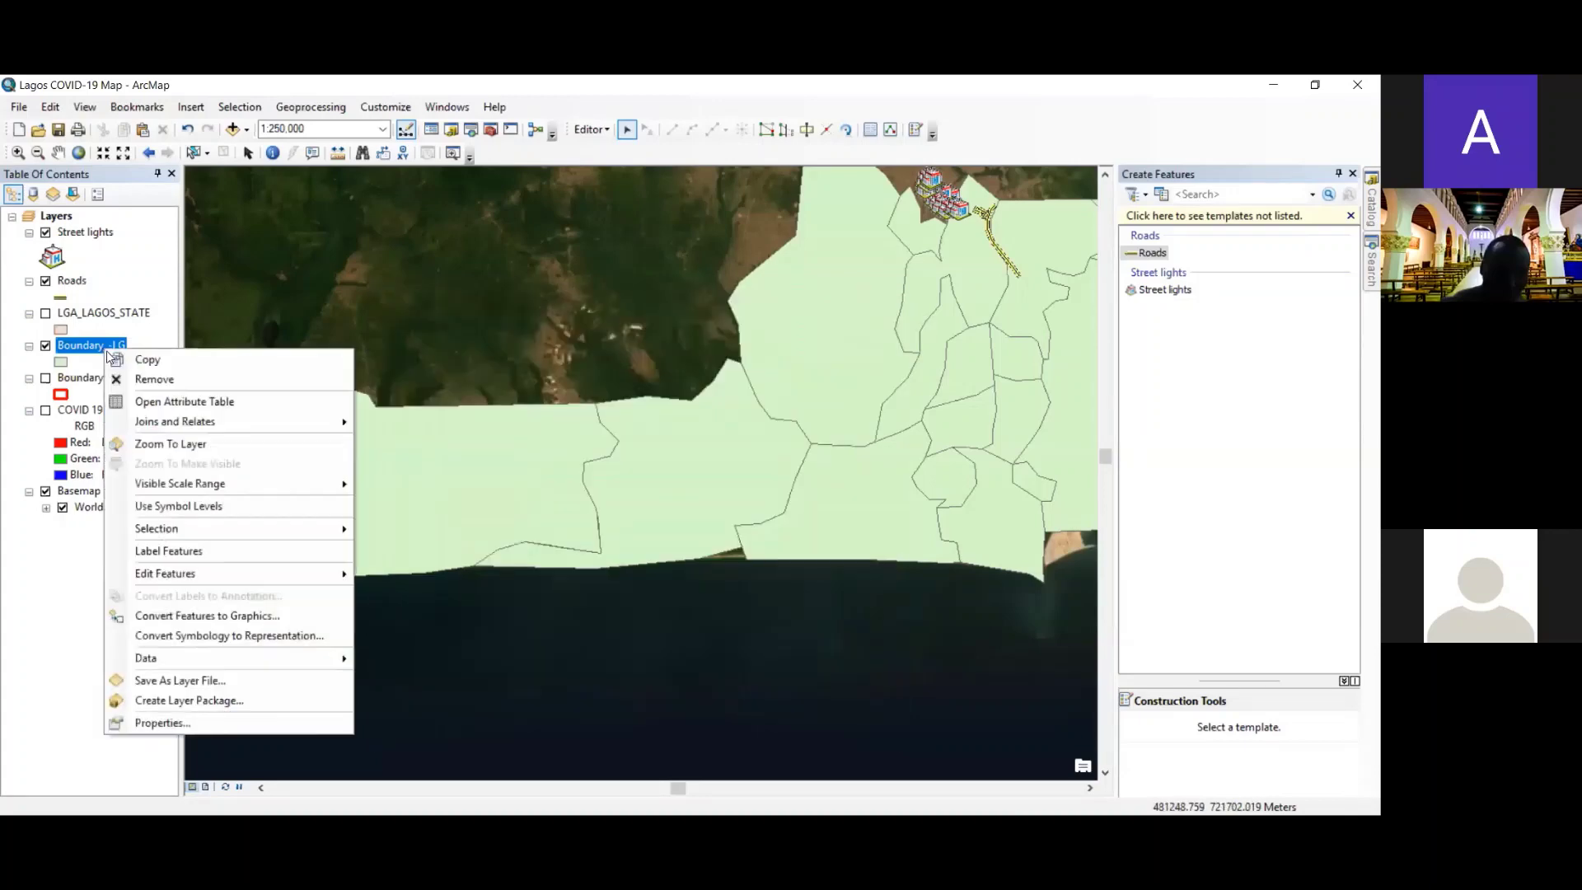
{"action": "left_click", "coordinate": [189, 406]}
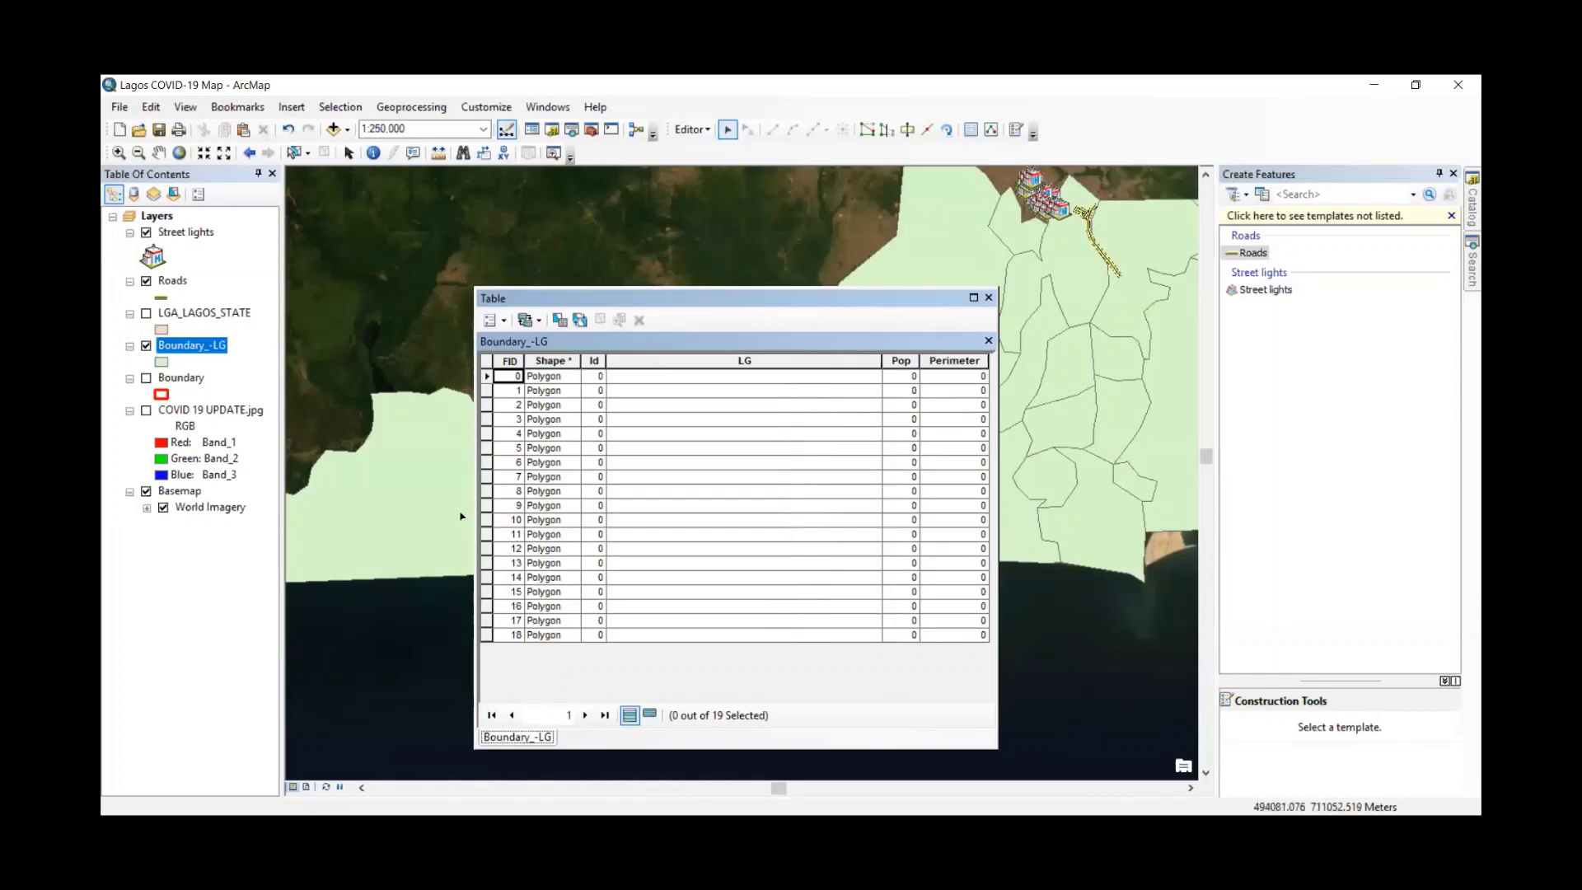
{"action": "left_click", "coordinate": [988, 299]}
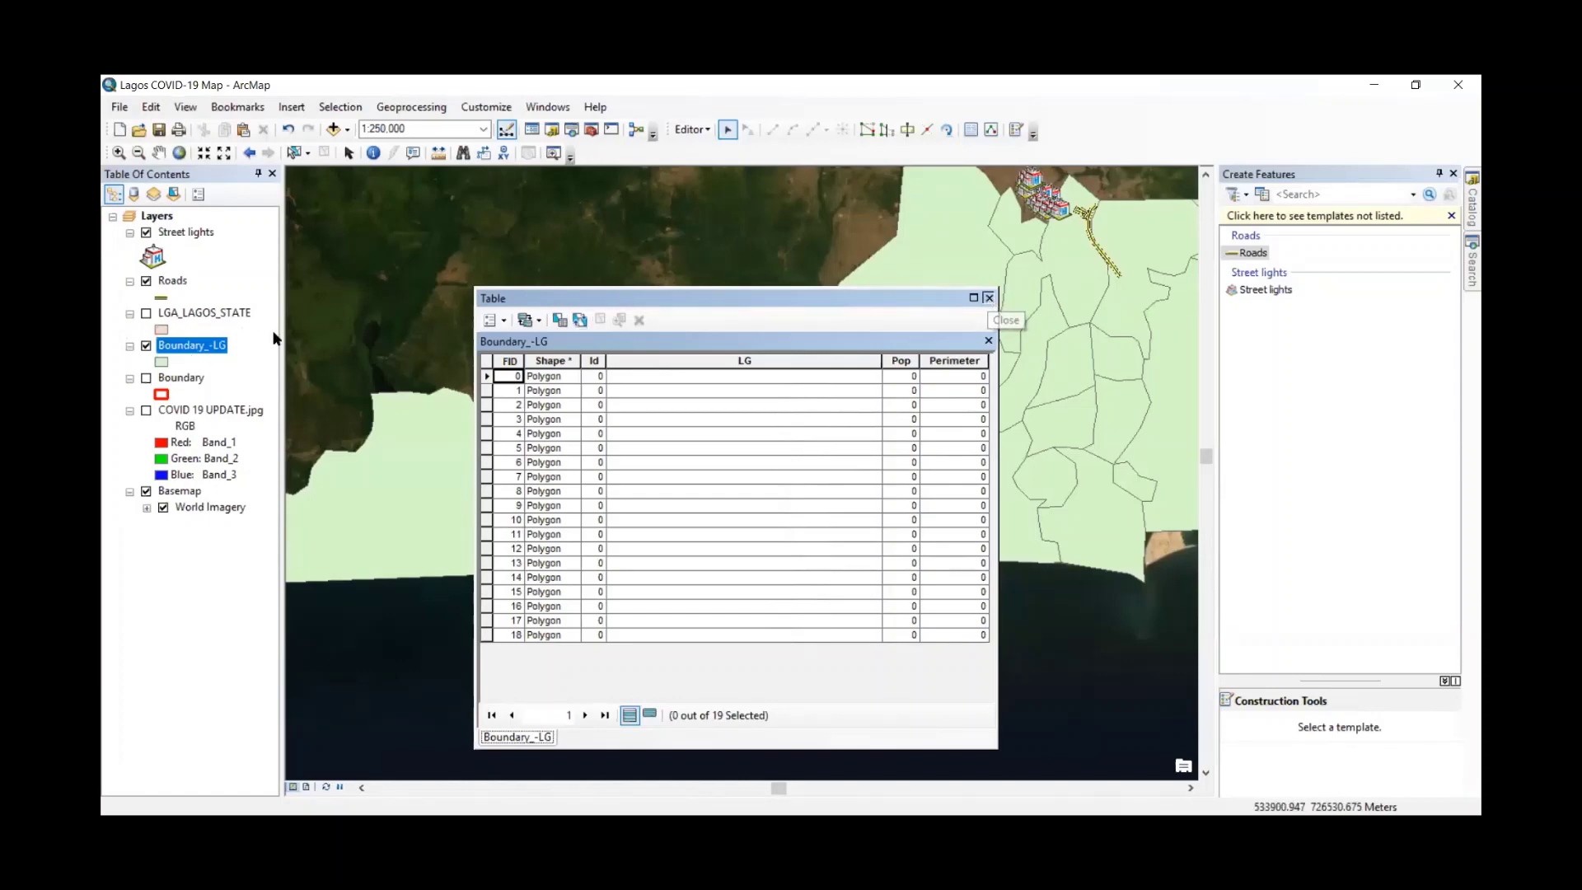
- Start an edit session on the Boundary_-LG layer, saving the pending edits
{"action": "right_click", "coordinate": [192, 349]}
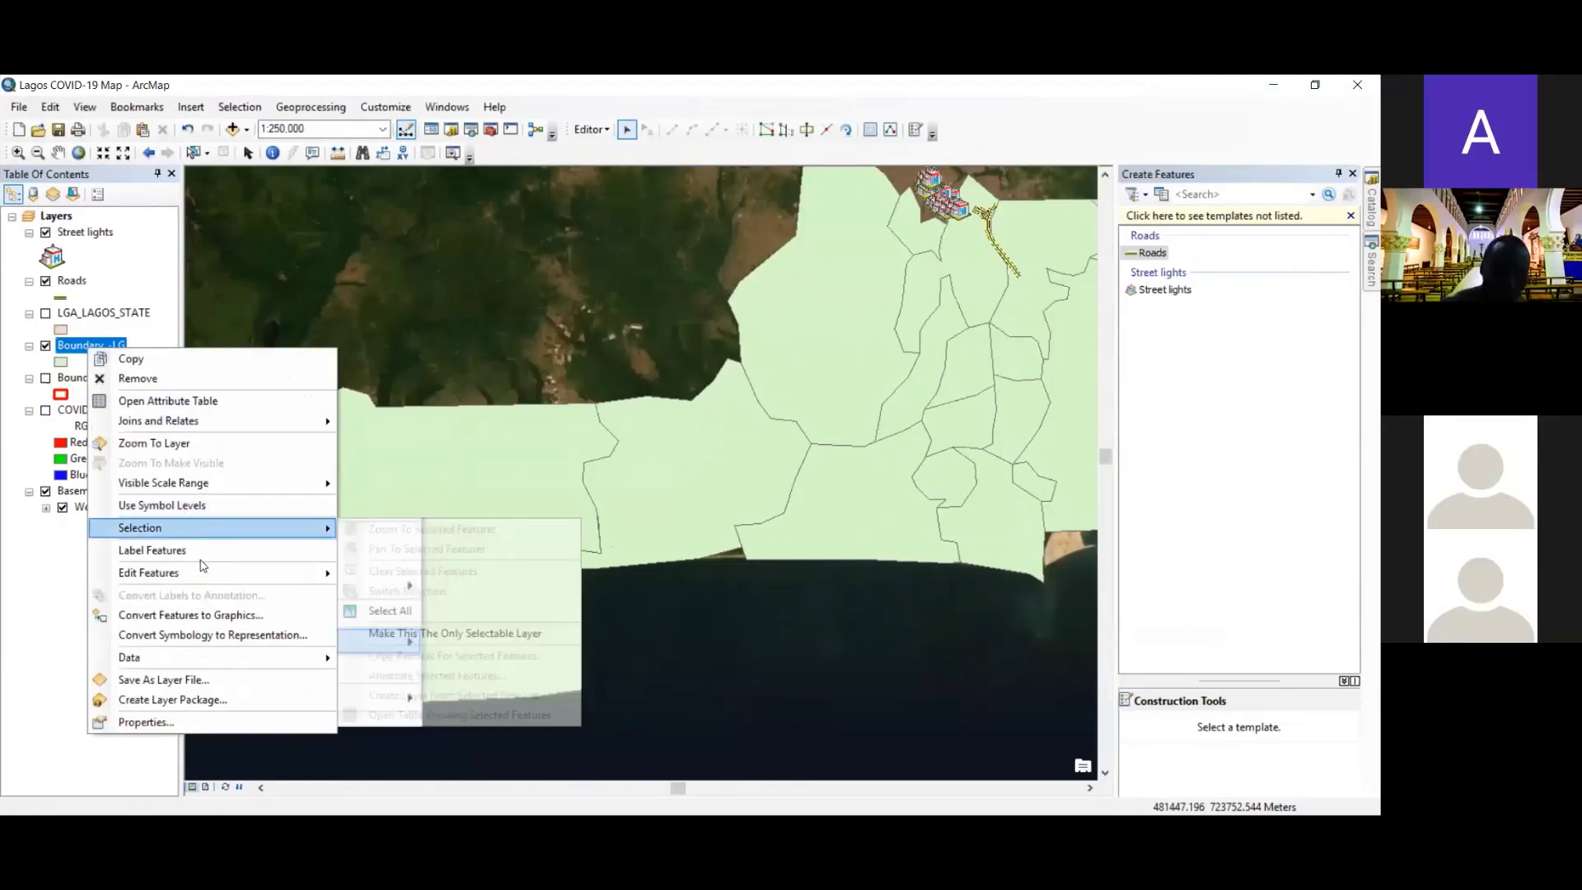
{"action": "mouse_move", "coordinate": [209, 579]}
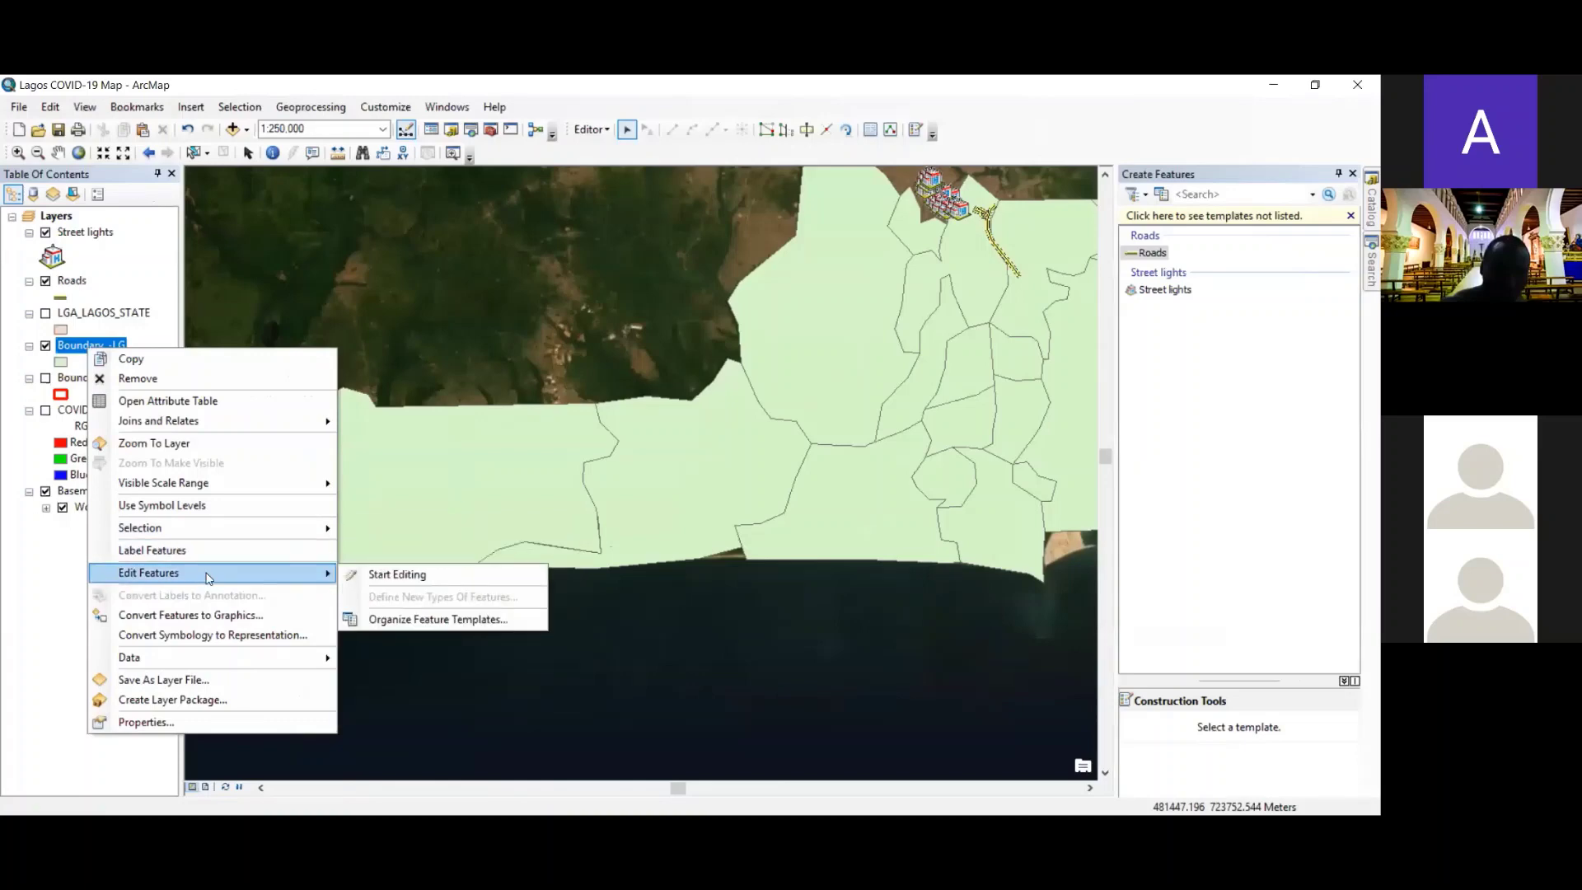
{"action": "left_click", "coordinate": [397, 575]}
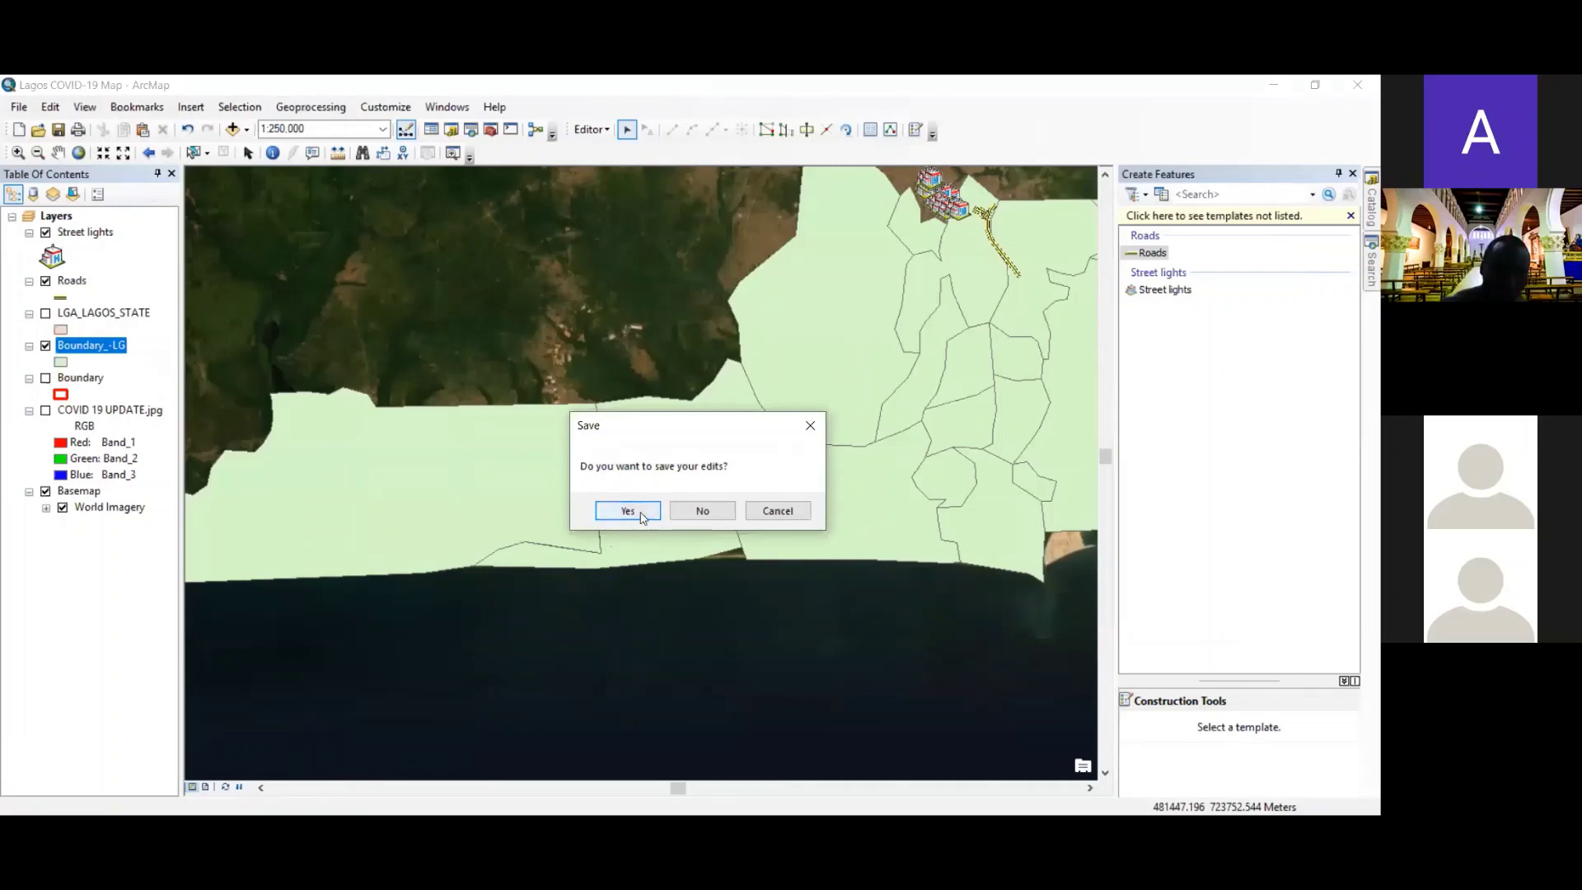
{"action": "left_click", "coordinate": [628, 511]}
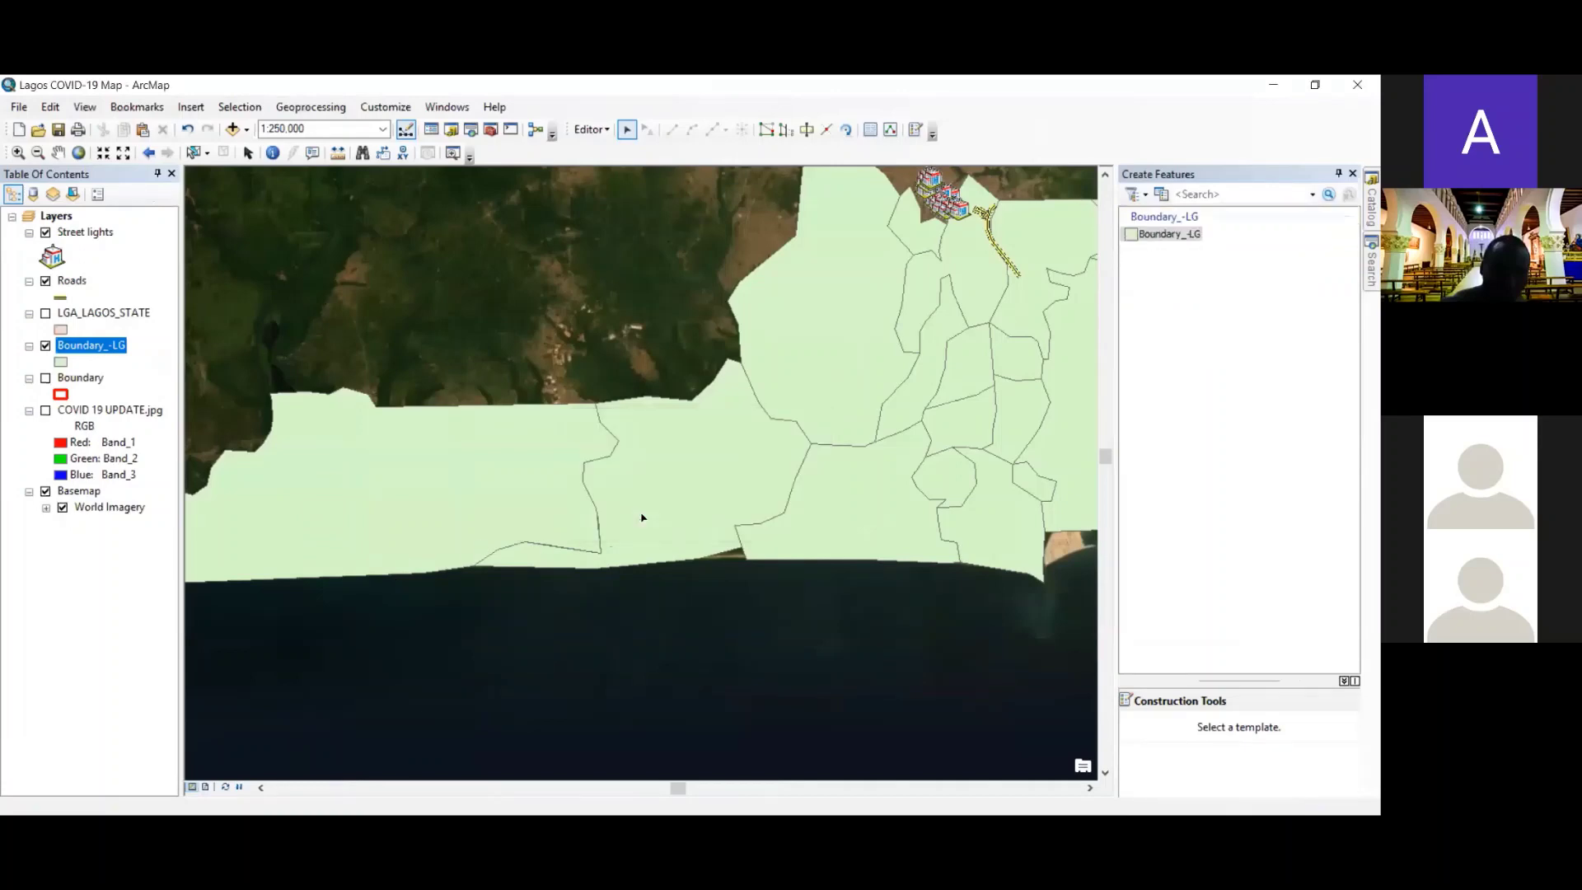
- Open the Boundary_-LG attribute table for editing, activate the first record's LG cell and move the table aside
{"action": "right_click", "coordinate": [105, 352]}
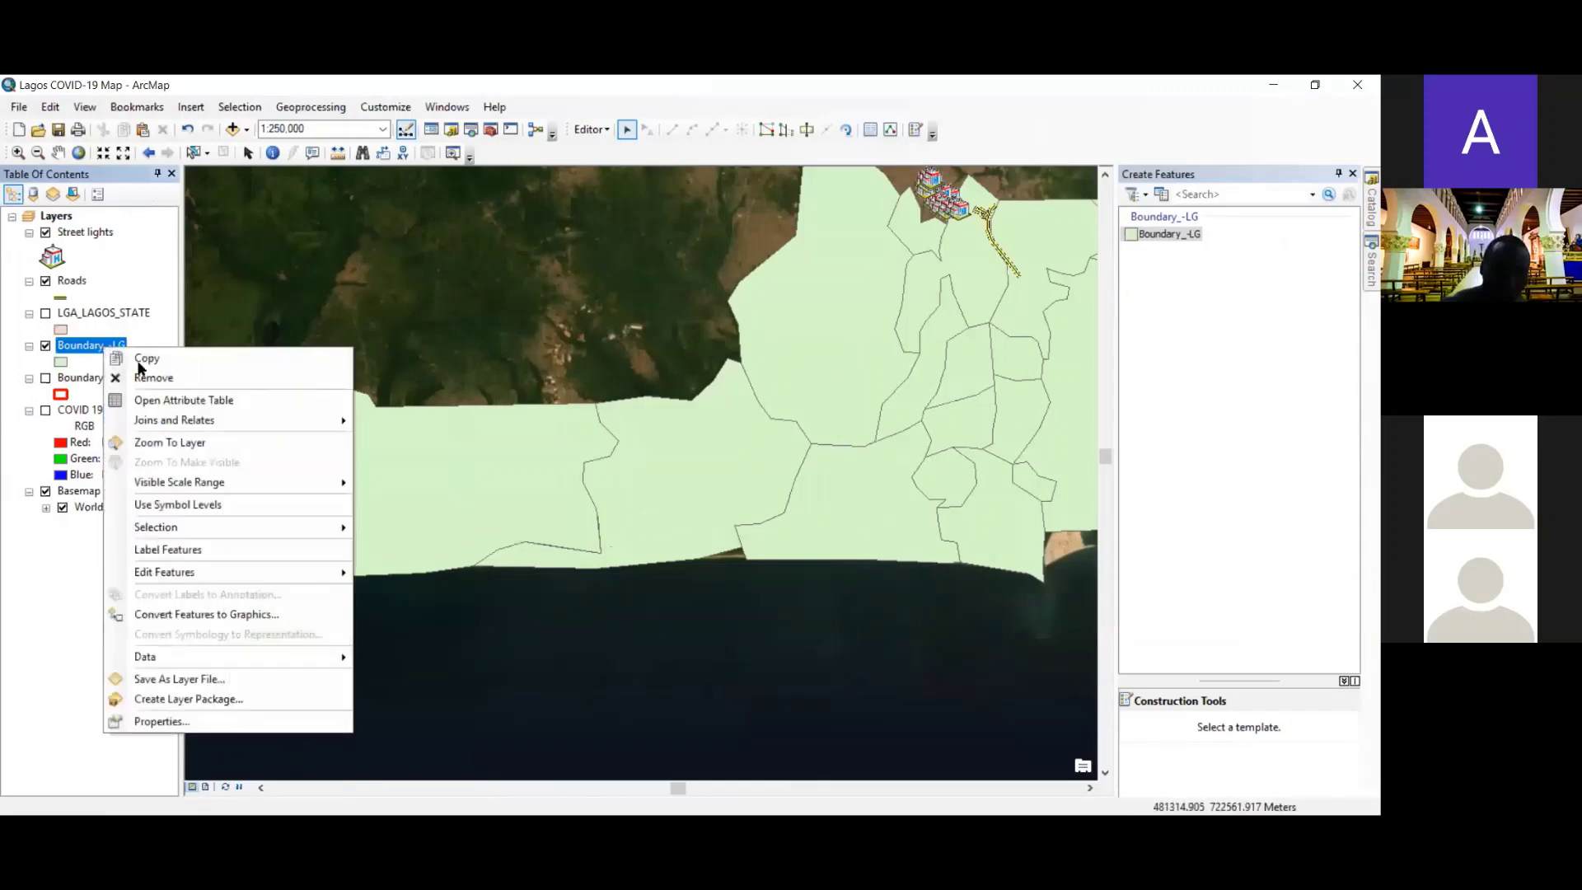
{"action": "left_click", "coordinate": [195, 401]}
{"action": "left_click", "coordinate": [654, 376]}
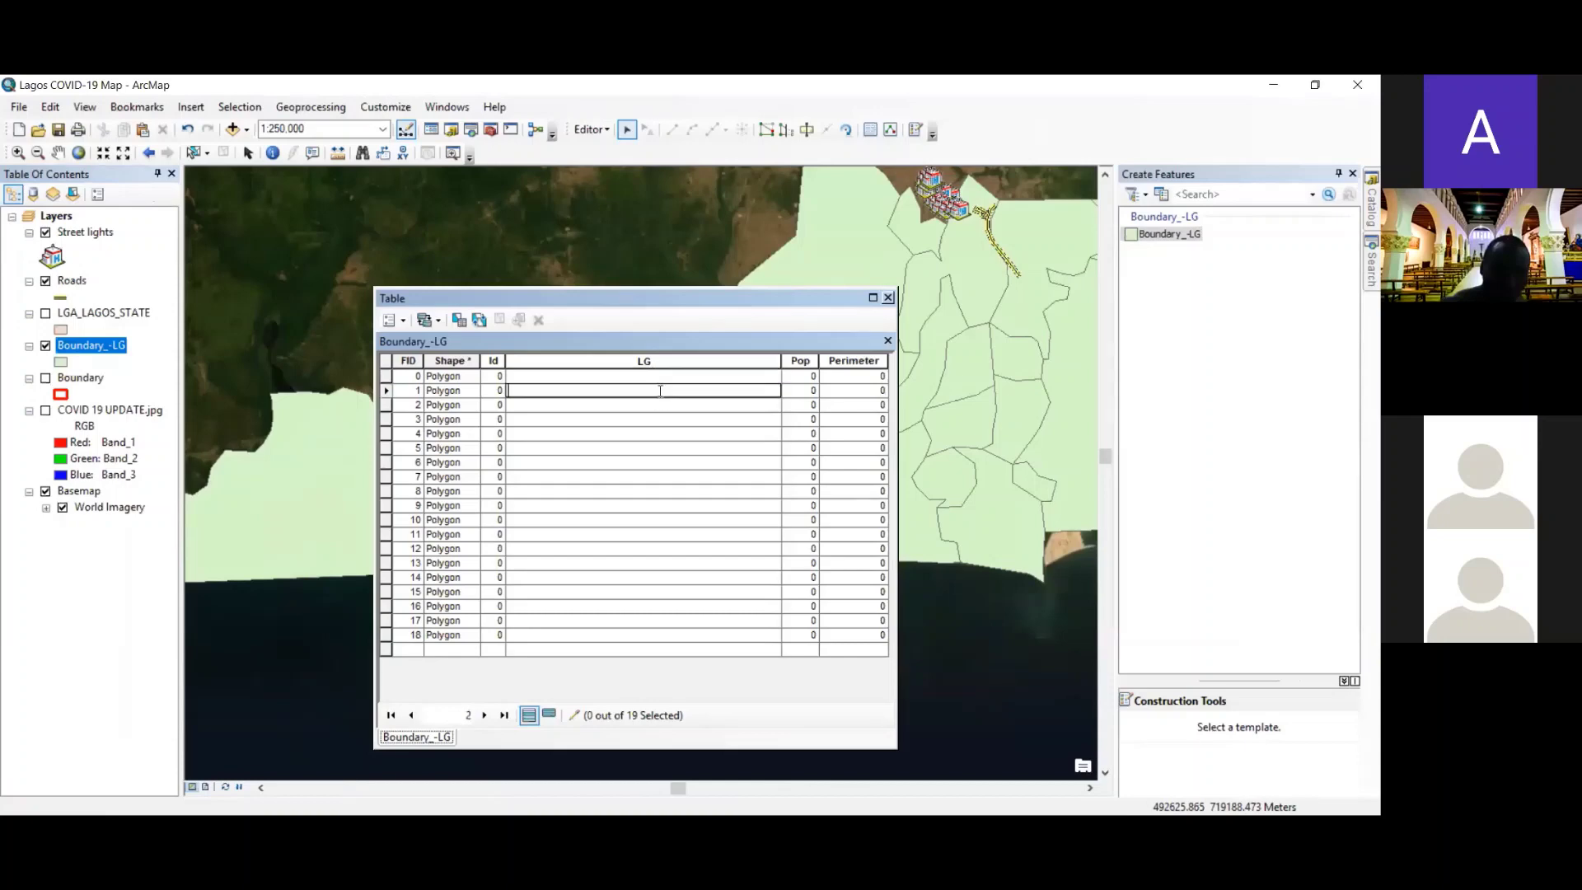
{"action": "left_click", "coordinate": [660, 383]}
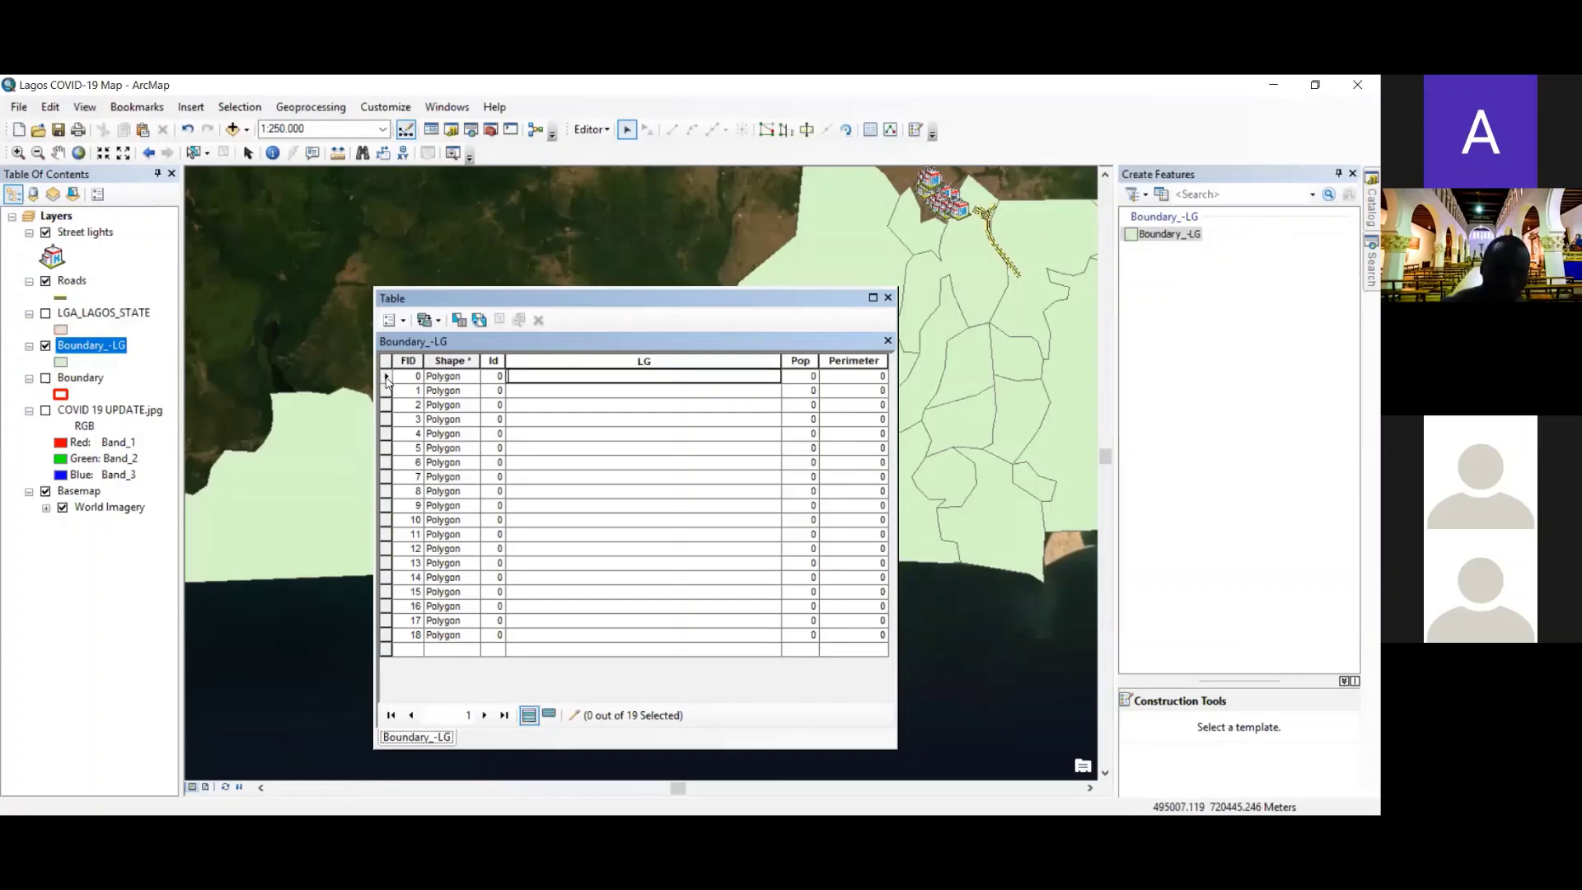
{"action": "left_click_drag", "start_coordinate": [613, 301], "coordinate": [830, 268]}
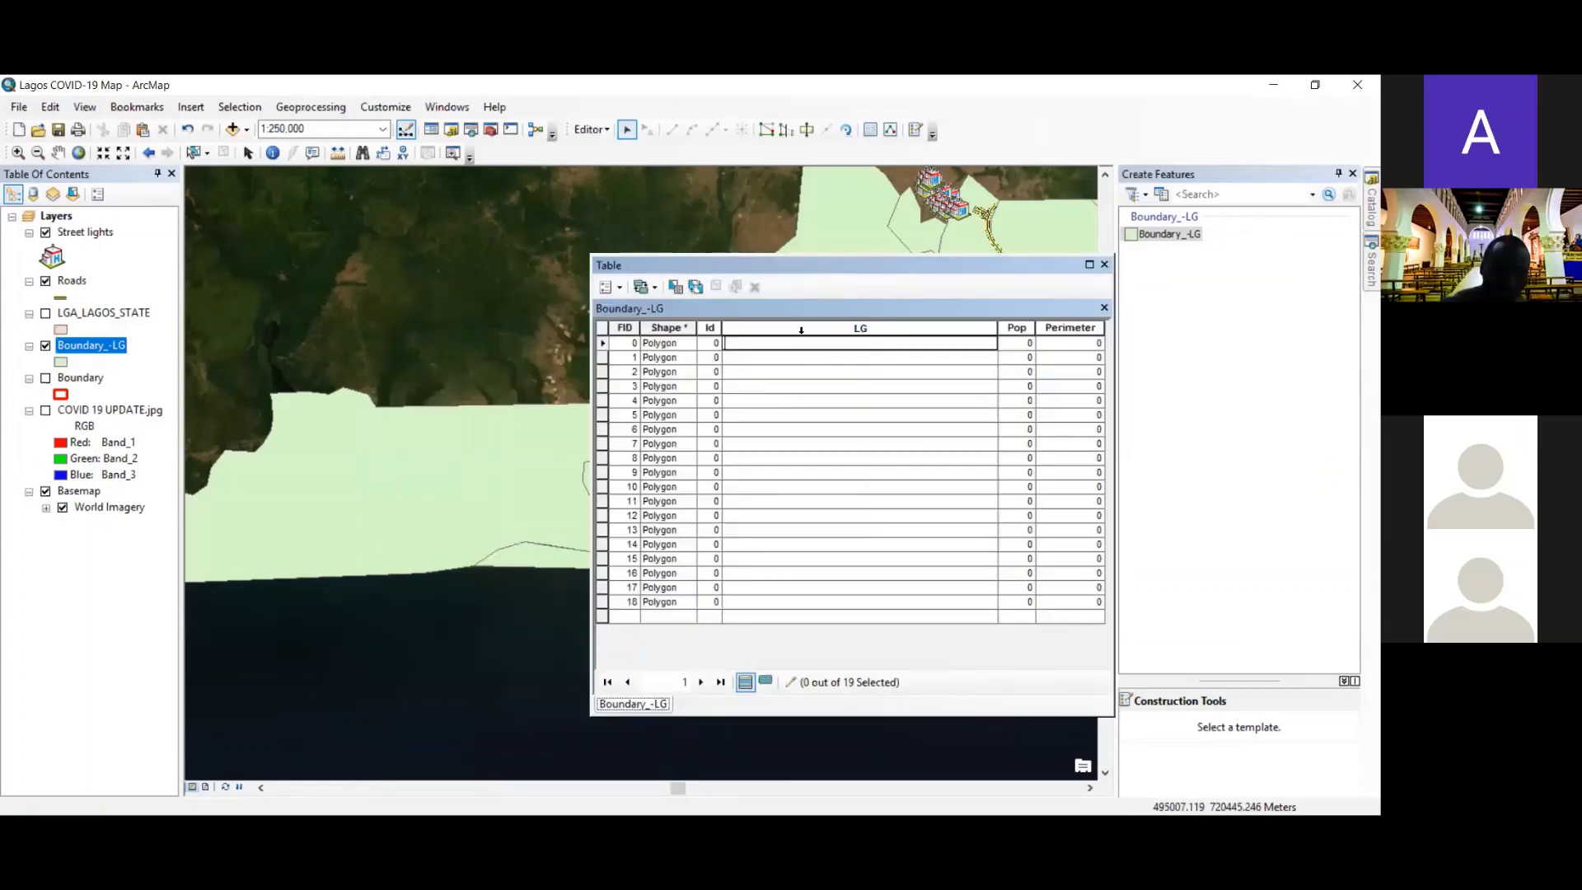
- Select the records FID 0 to 5 one after another to locate their polygons on the map
{"action": "left_click", "coordinate": [603, 346]}
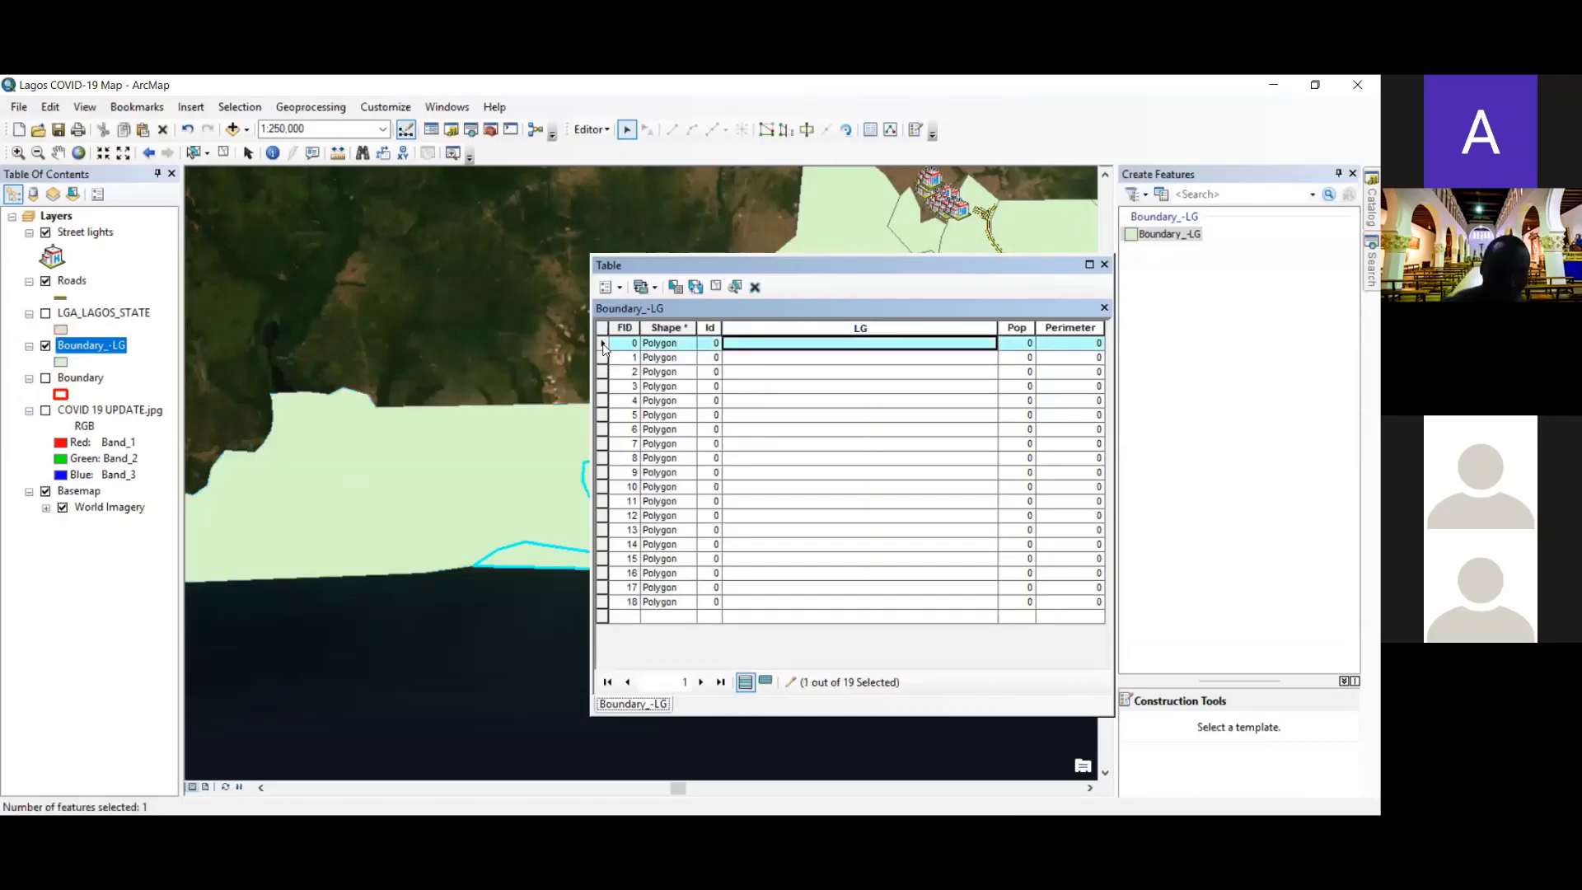
{"action": "left_click", "coordinate": [603, 359]}
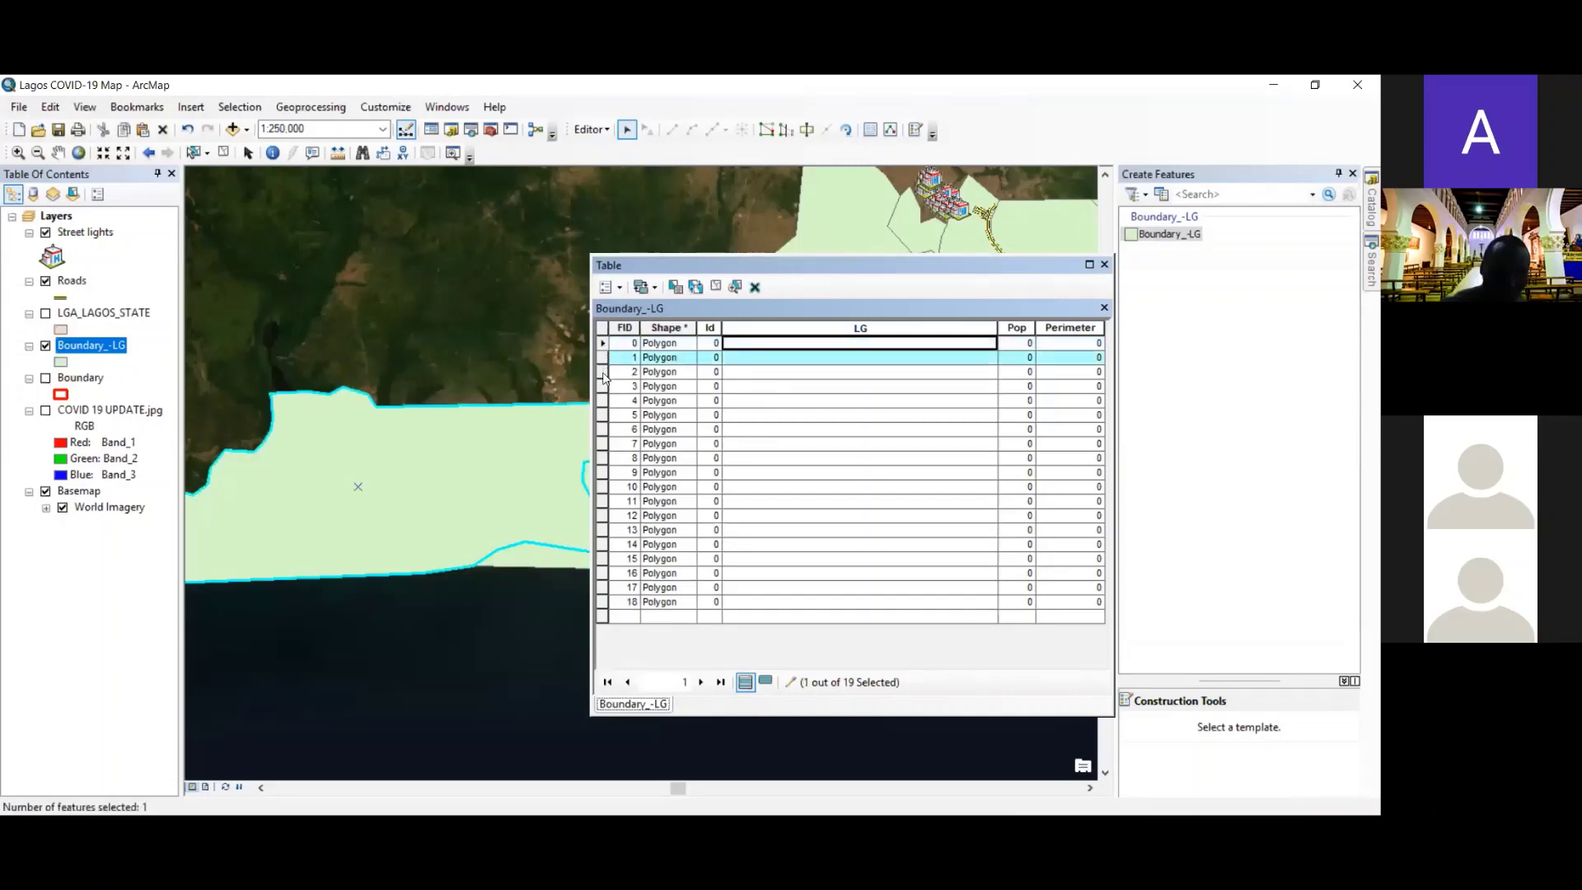
{"action": "left_click", "coordinate": [604, 374]}
{"action": "left_click", "coordinate": [604, 386]}
{"action": "left_click", "coordinate": [602, 401]}
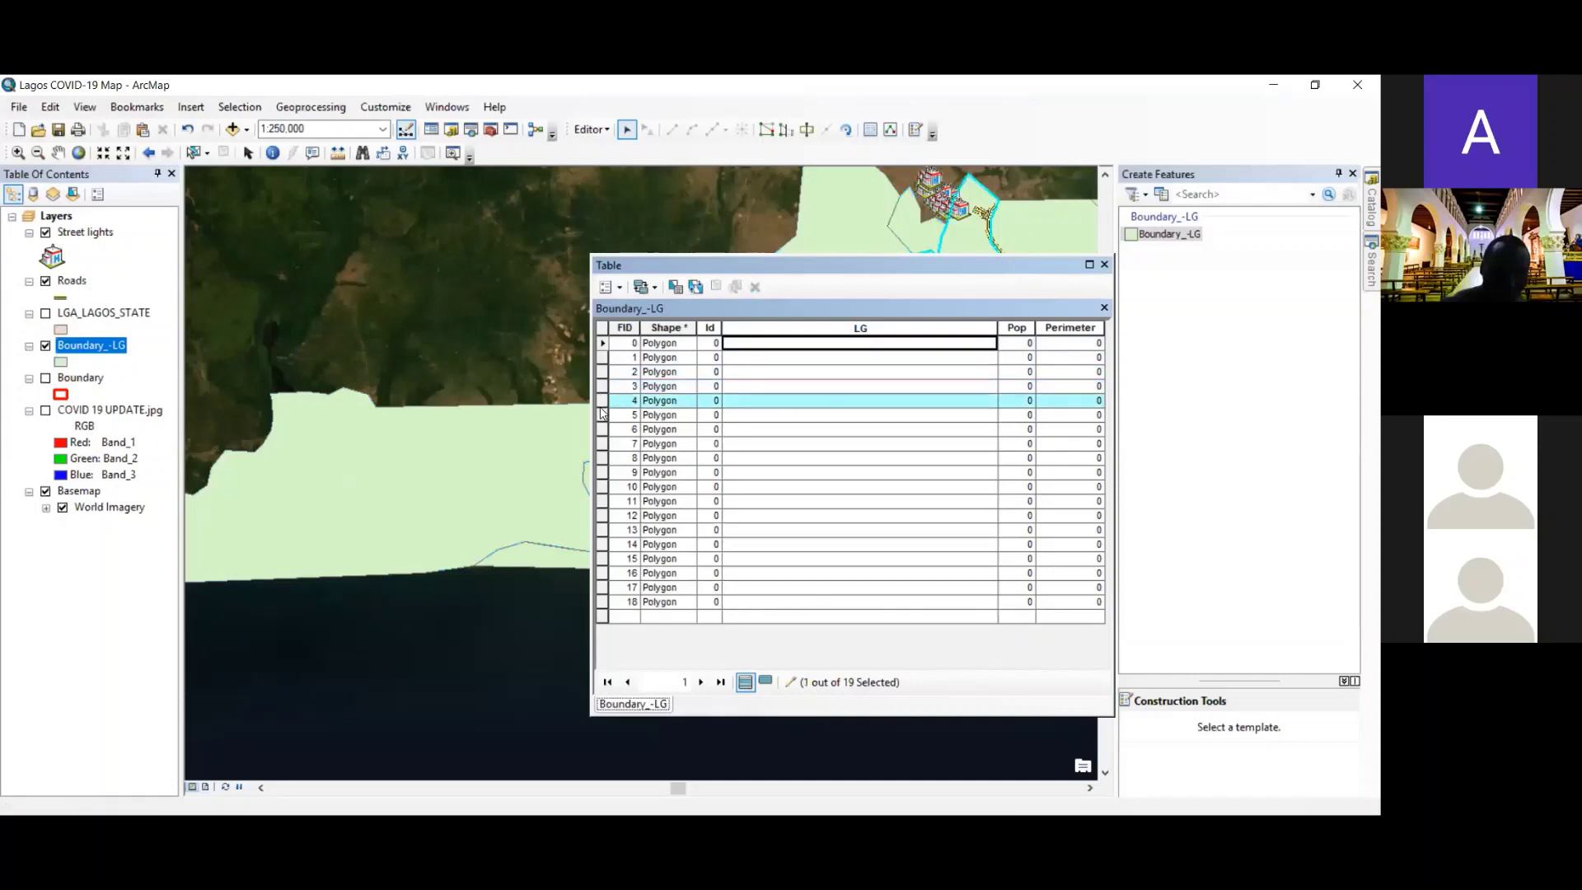
{"action": "left_click", "coordinate": [602, 415]}
{"action": "double_click", "coordinate": [601, 417]}
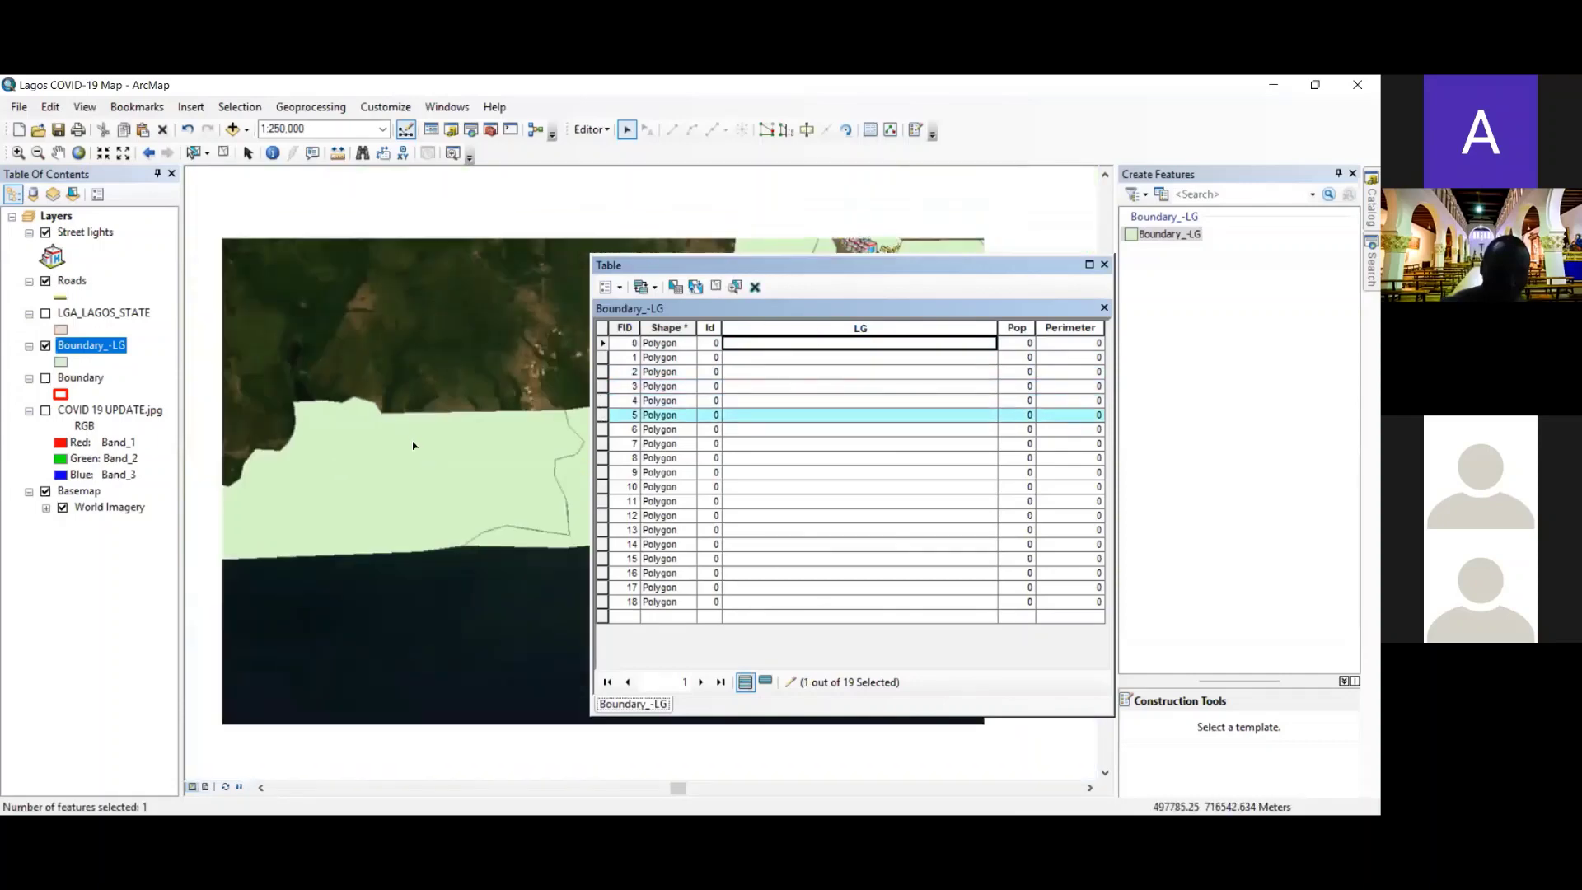
- Select the FID 0 record, display the COVID 19 UPDATE.jpg layer and position the table clear of the selected polygon
{"action": "left_click", "coordinate": [602, 344]}
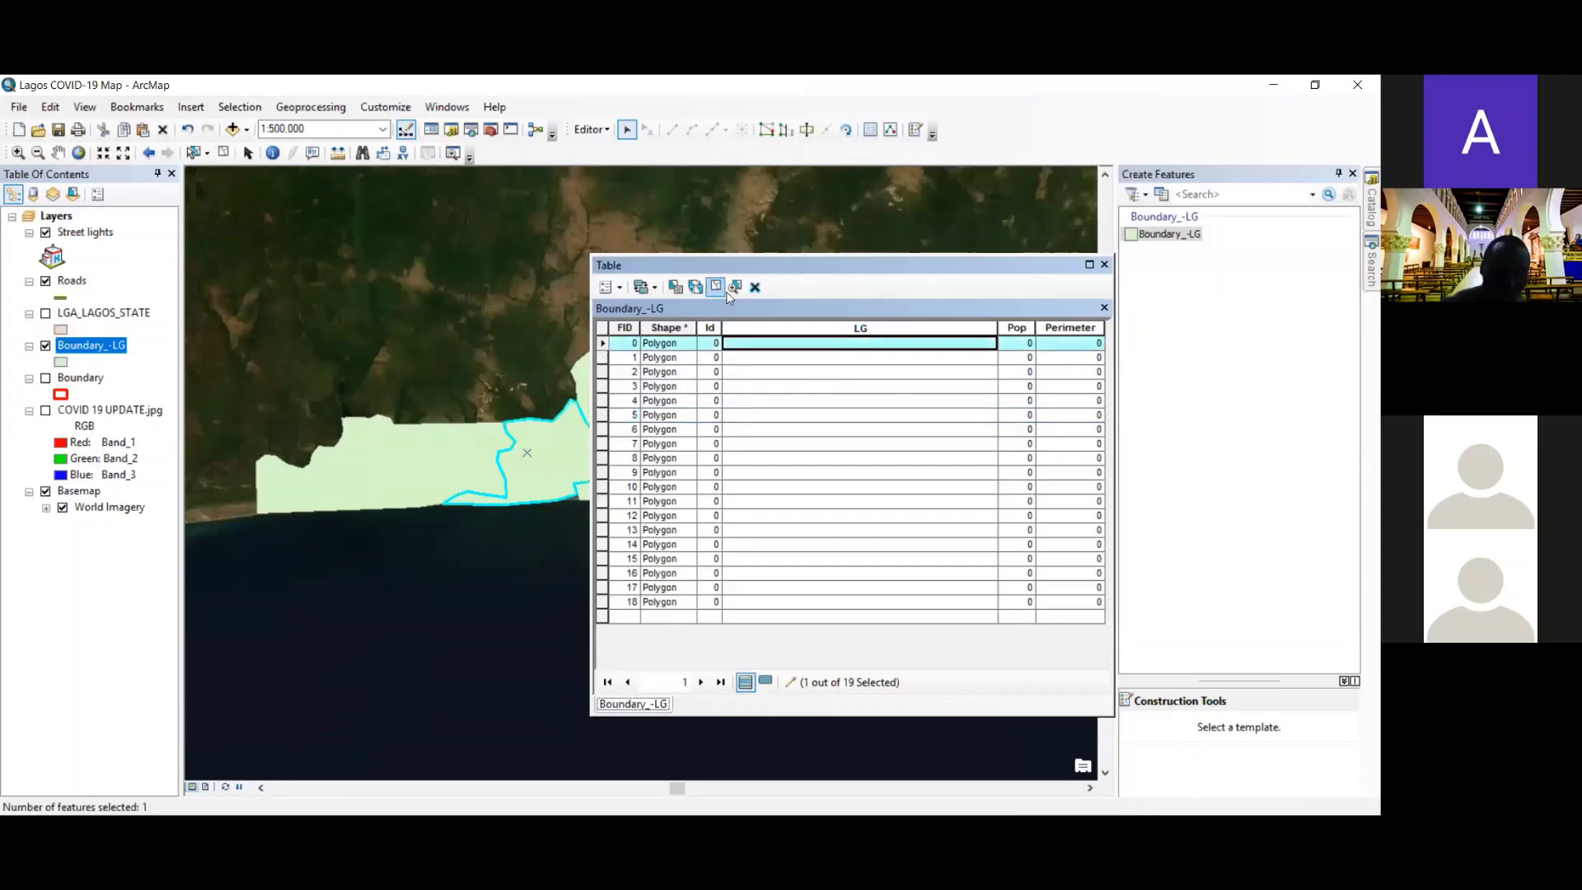
{"action": "left_click_drag", "start_coordinate": [837, 287], "coordinate": [1034, 299]}
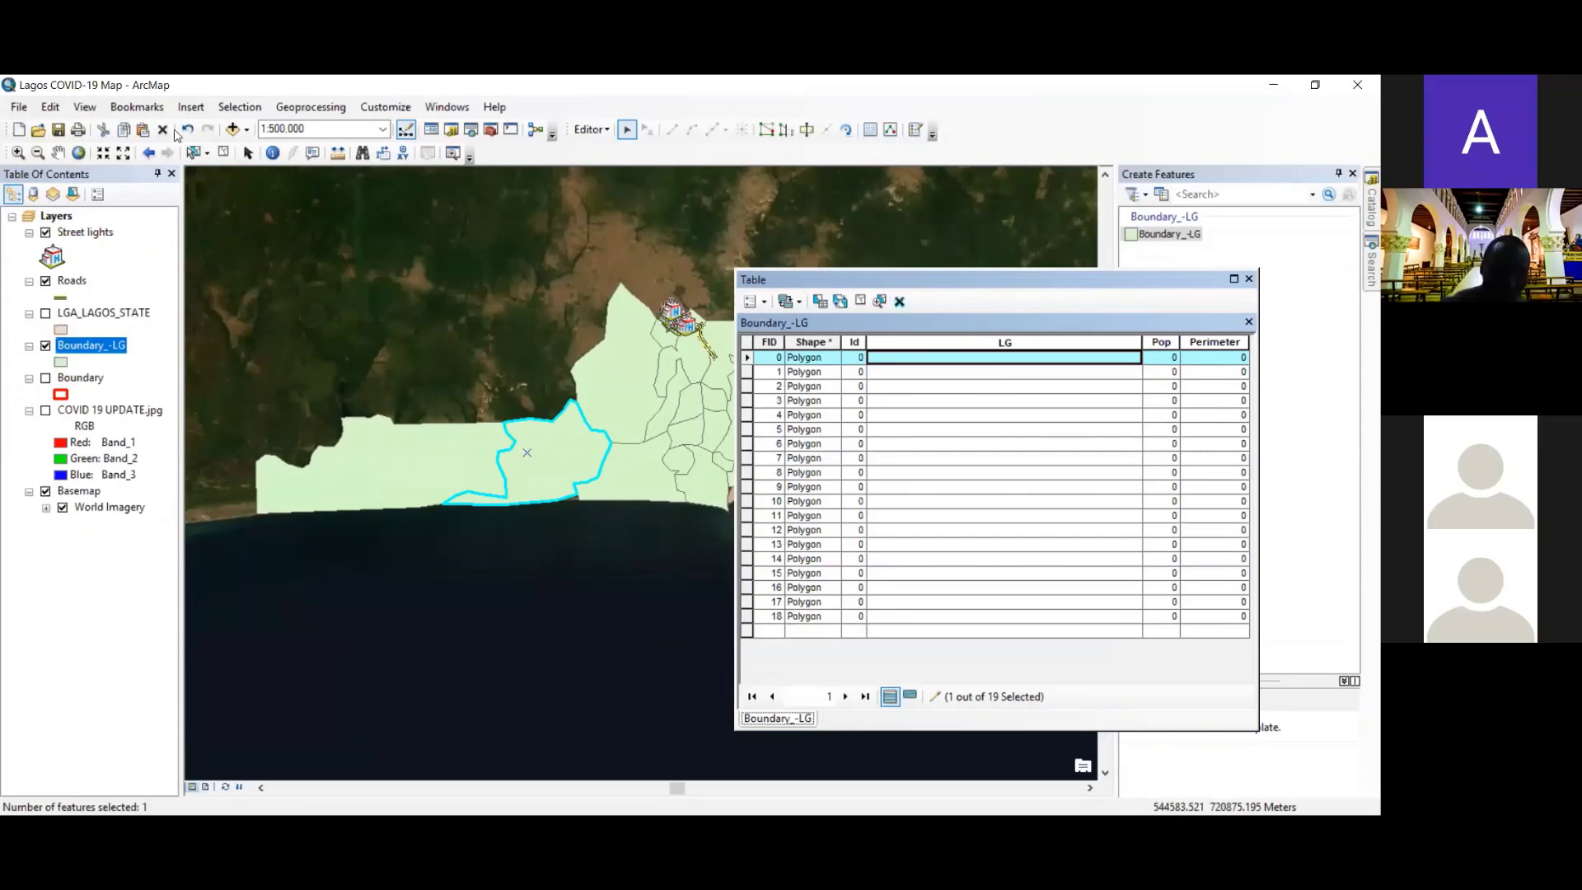
{"action": "left_click_drag", "start_coordinate": [1190, 278], "coordinate": [1005, 275]}
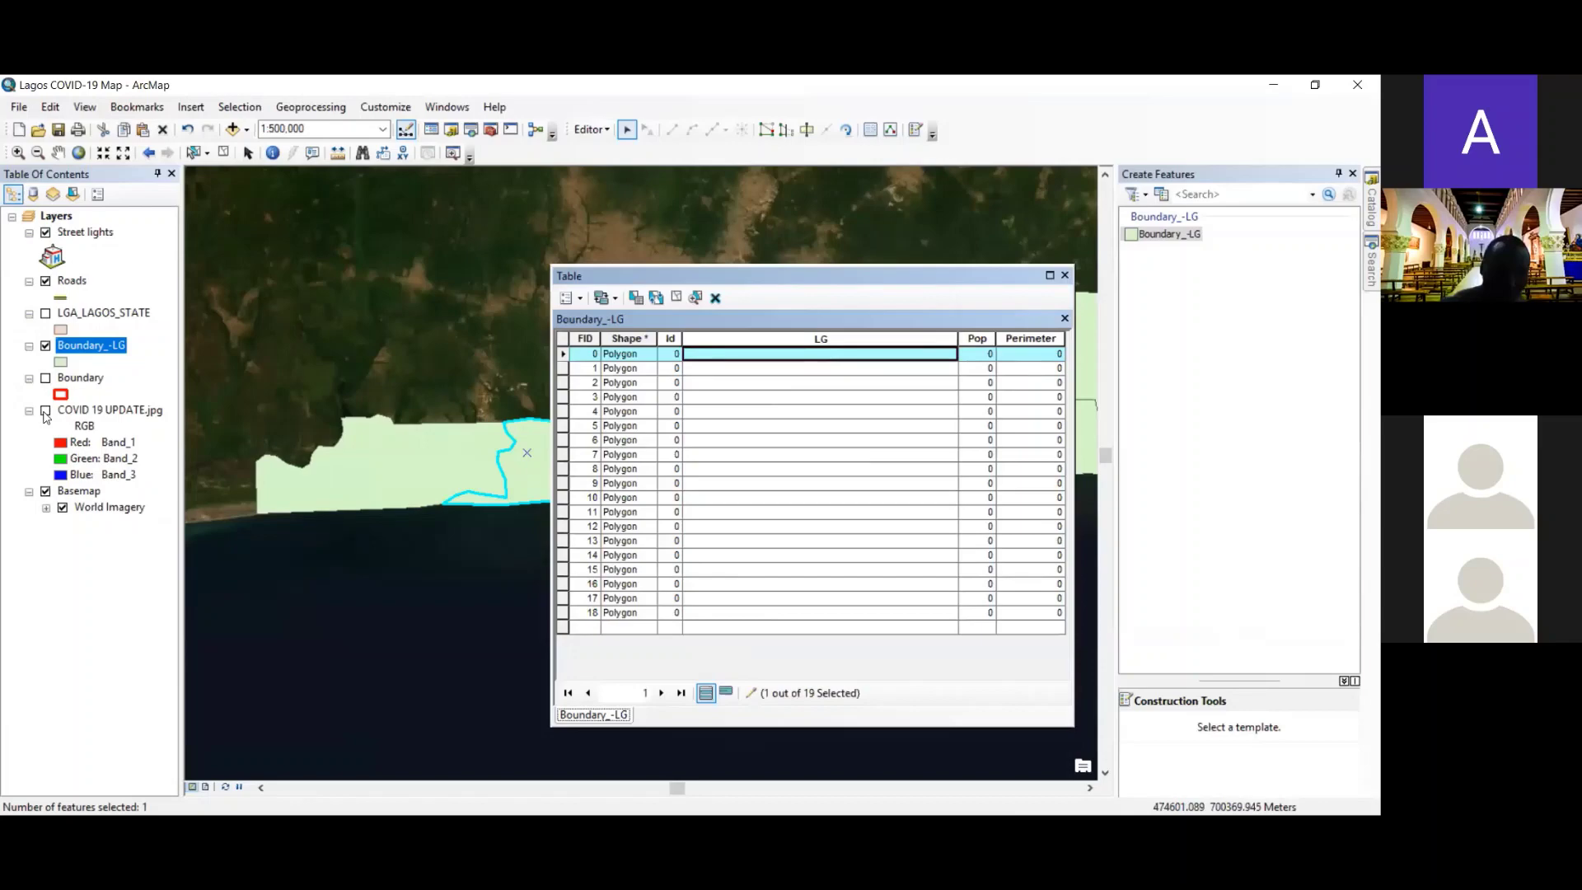
{"action": "left_click", "coordinate": [45, 410]}
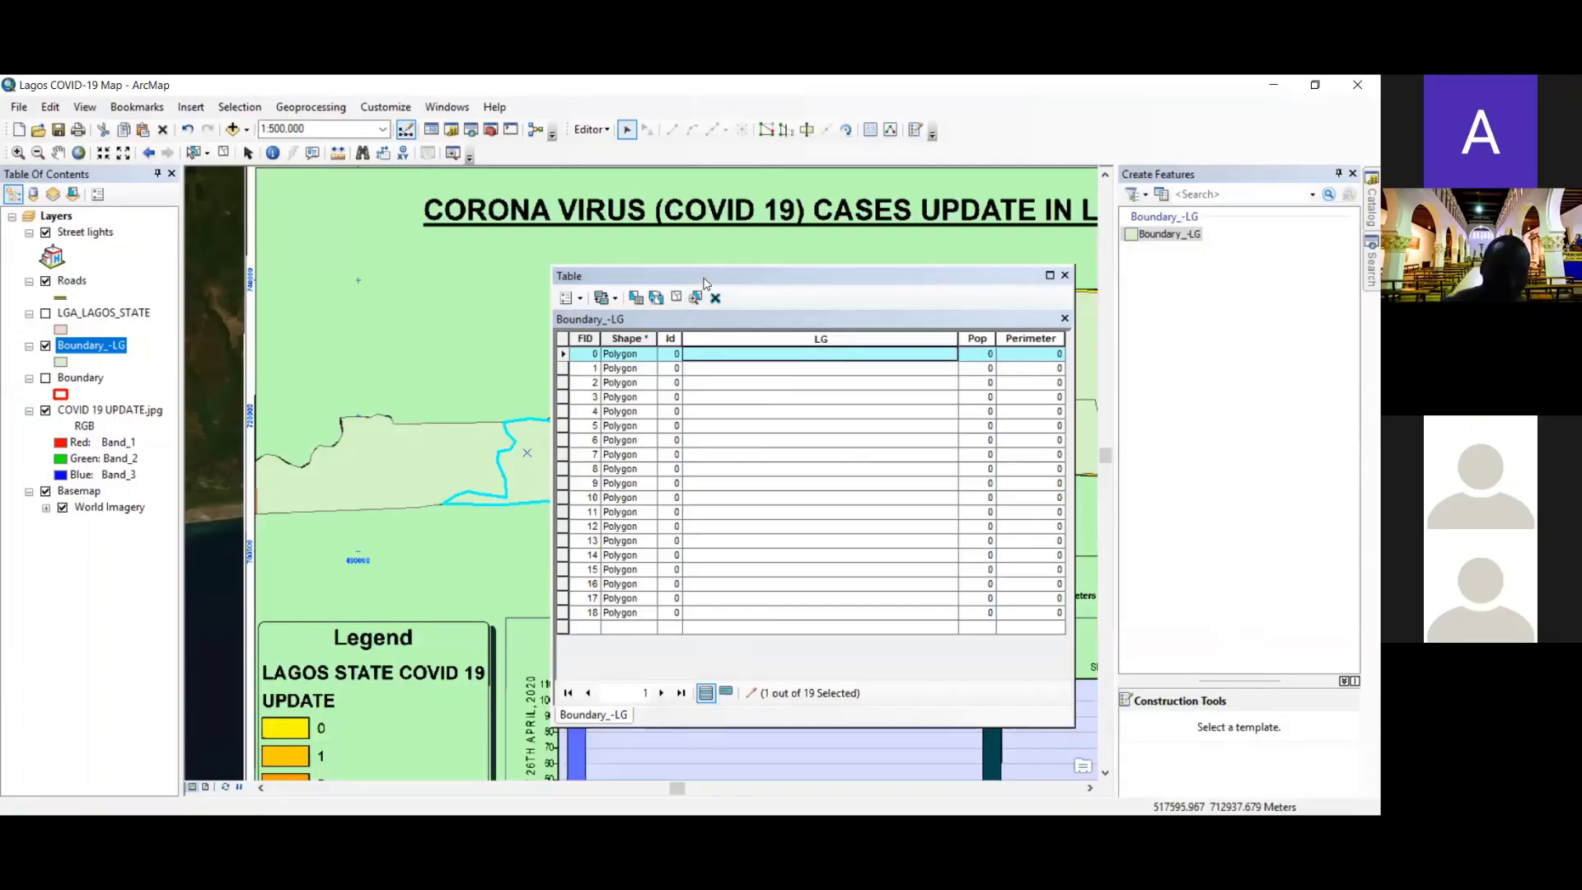
{"action": "left_click_drag", "start_coordinate": [704, 282], "coordinate": [786, 285]}
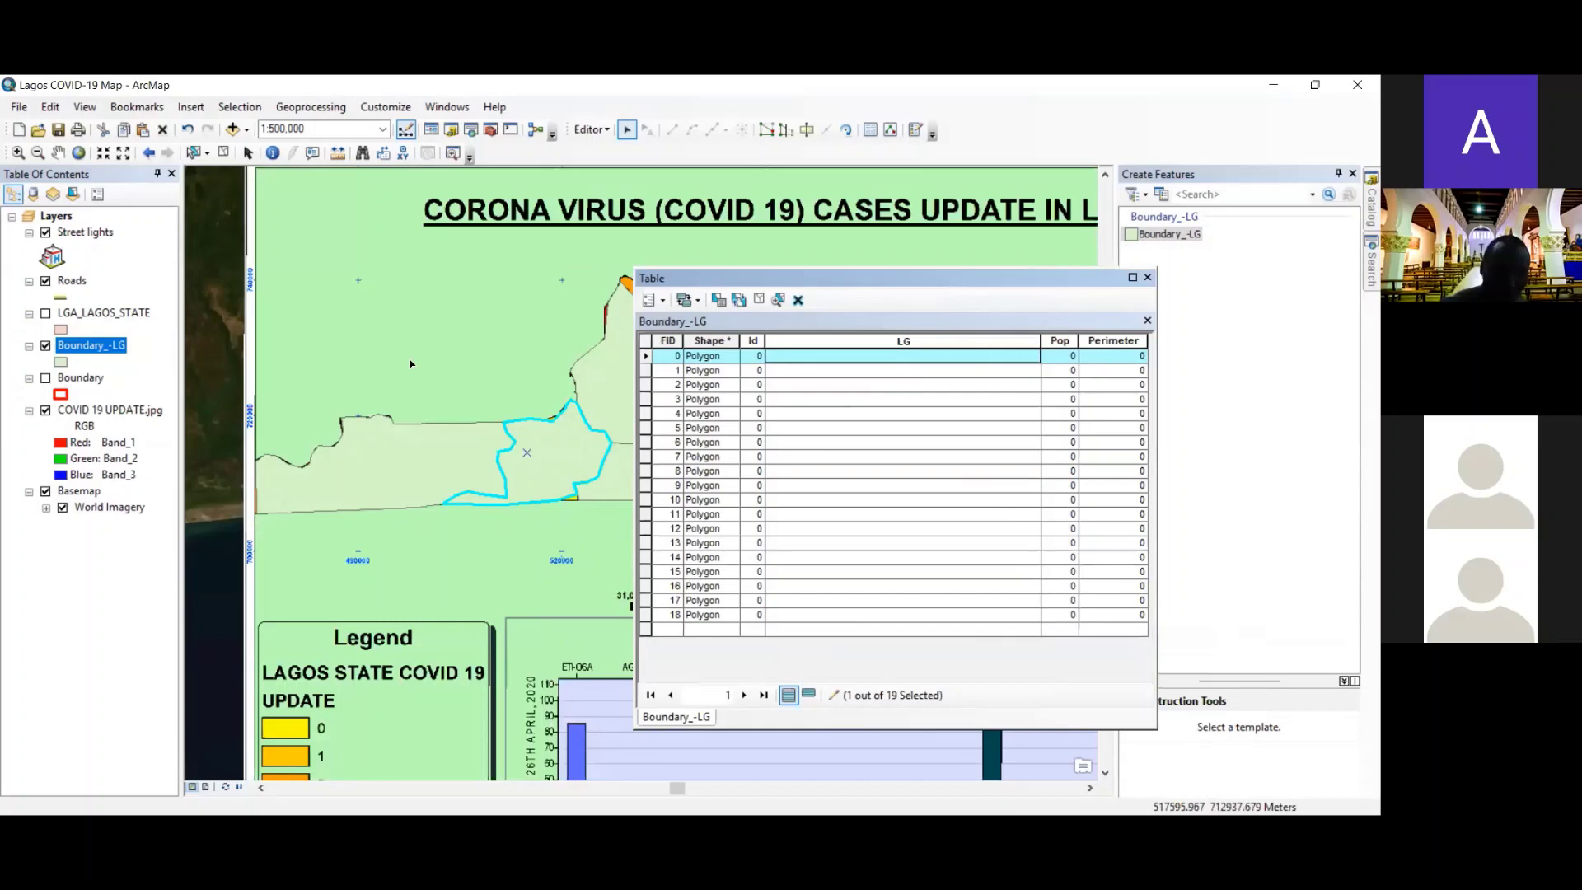
- Set the fill color of the Boundary_-LG layer's single symbol to No Color
{"action": "right_click", "coordinate": [103, 352]}
{"action": "left_click", "coordinate": [158, 725]}
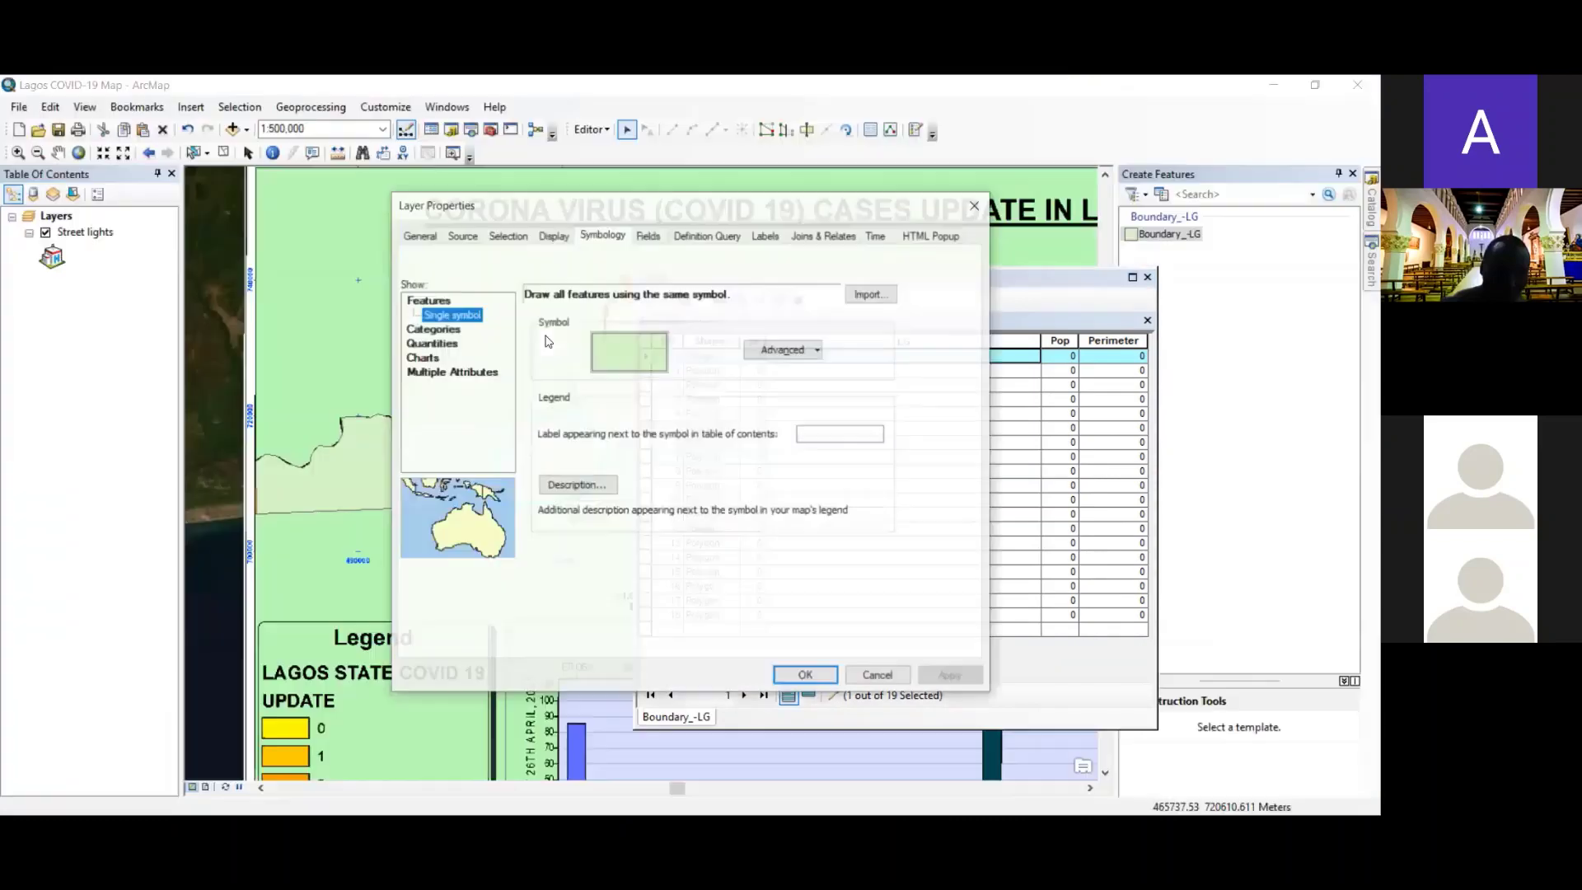
{"action": "left_click", "coordinate": [645, 369]}
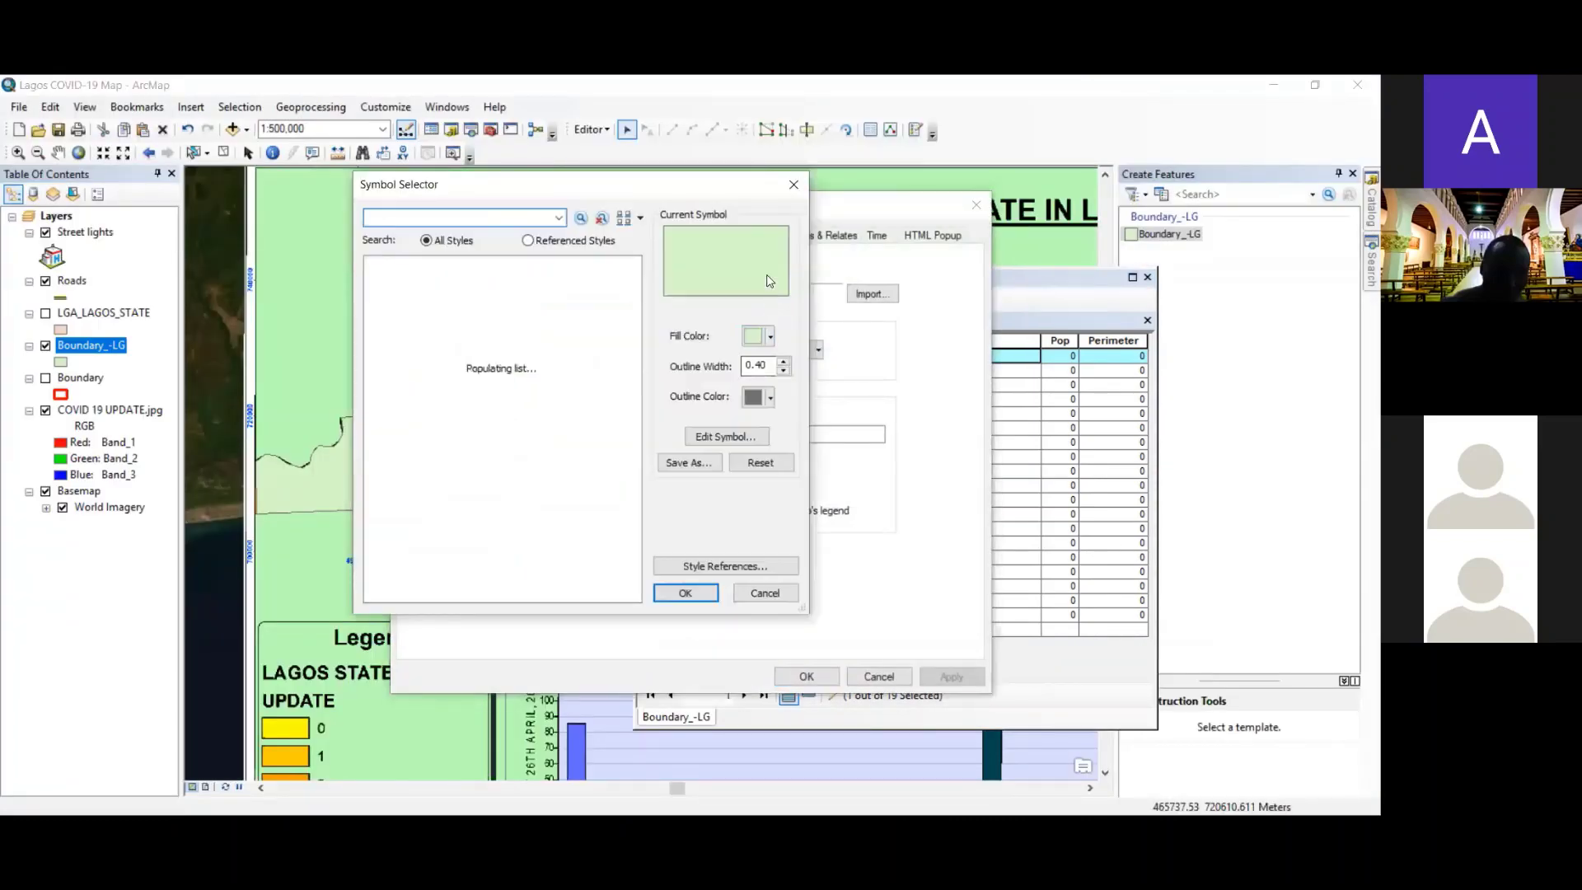
{"action": "left_click", "coordinate": [771, 338]}
{"action": "left_click", "coordinate": [795, 366]}
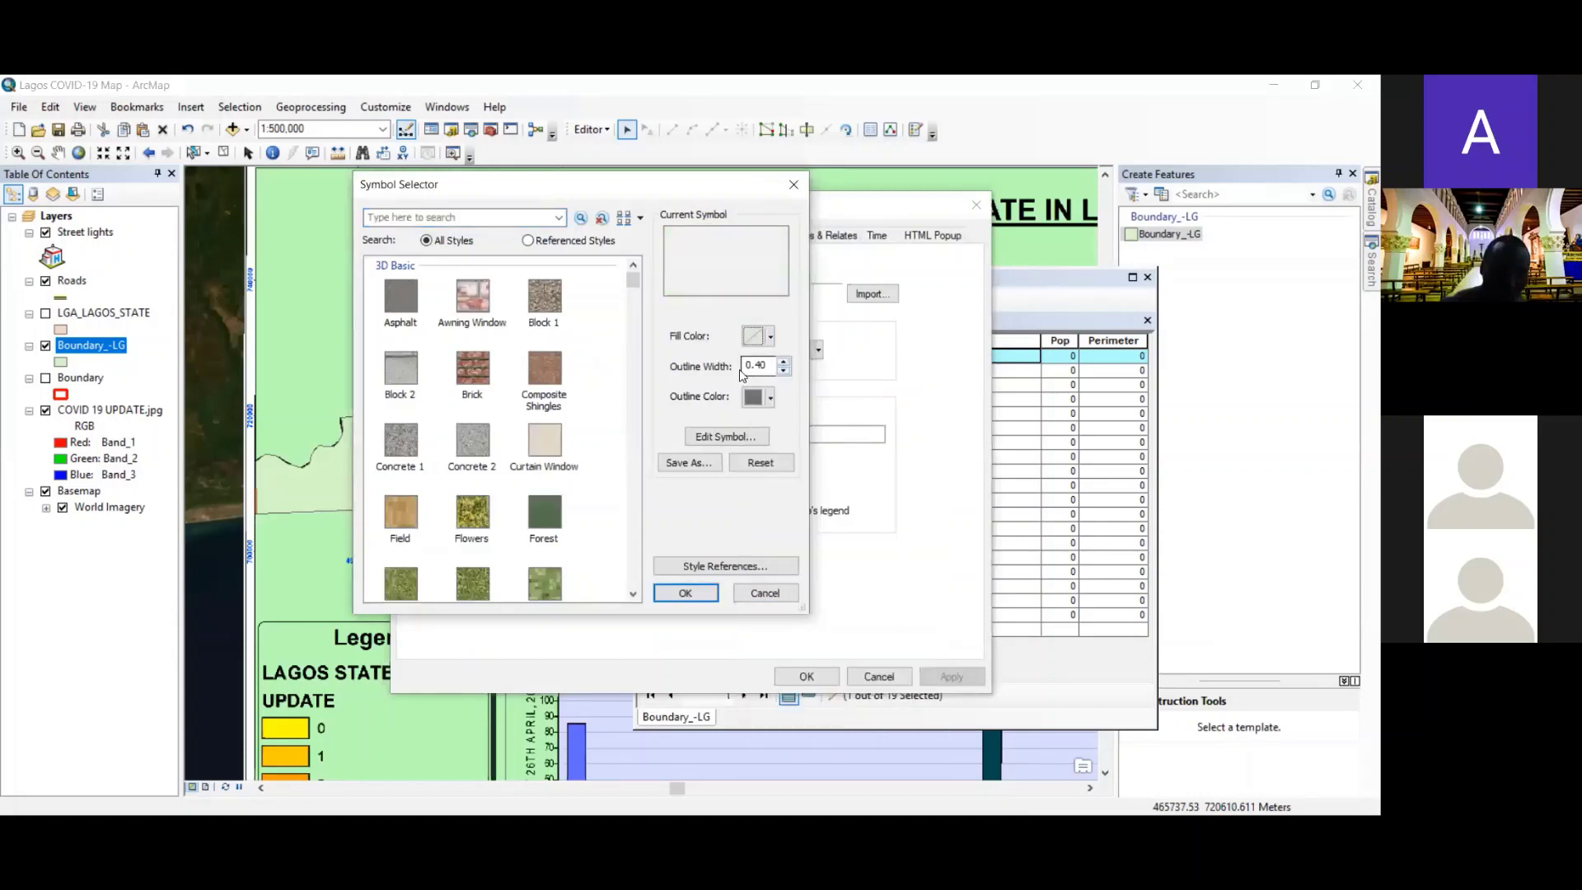
- Give the Boundary_-LG symbol a red outline with width 3 and apply the symbology to the layer
{"action": "left_click", "coordinate": [785, 361]}
{"action": "left_click", "coordinate": [786, 360]}
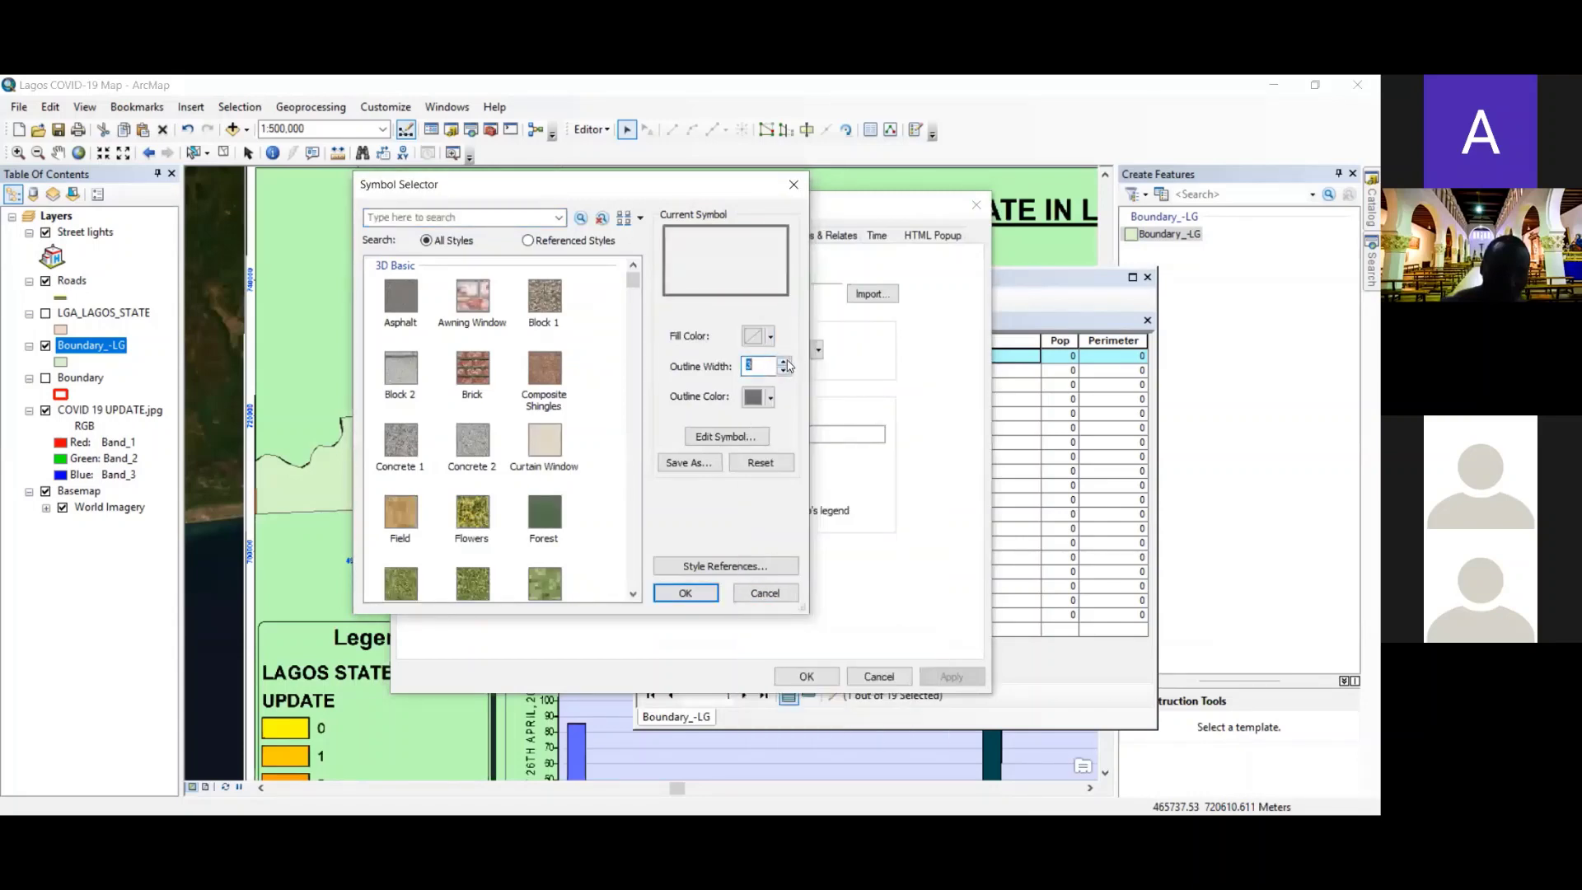
{"action": "left_click", "coordinate": [770, 346]}
{"action": "left_click", "coordinate": [771, 398]}
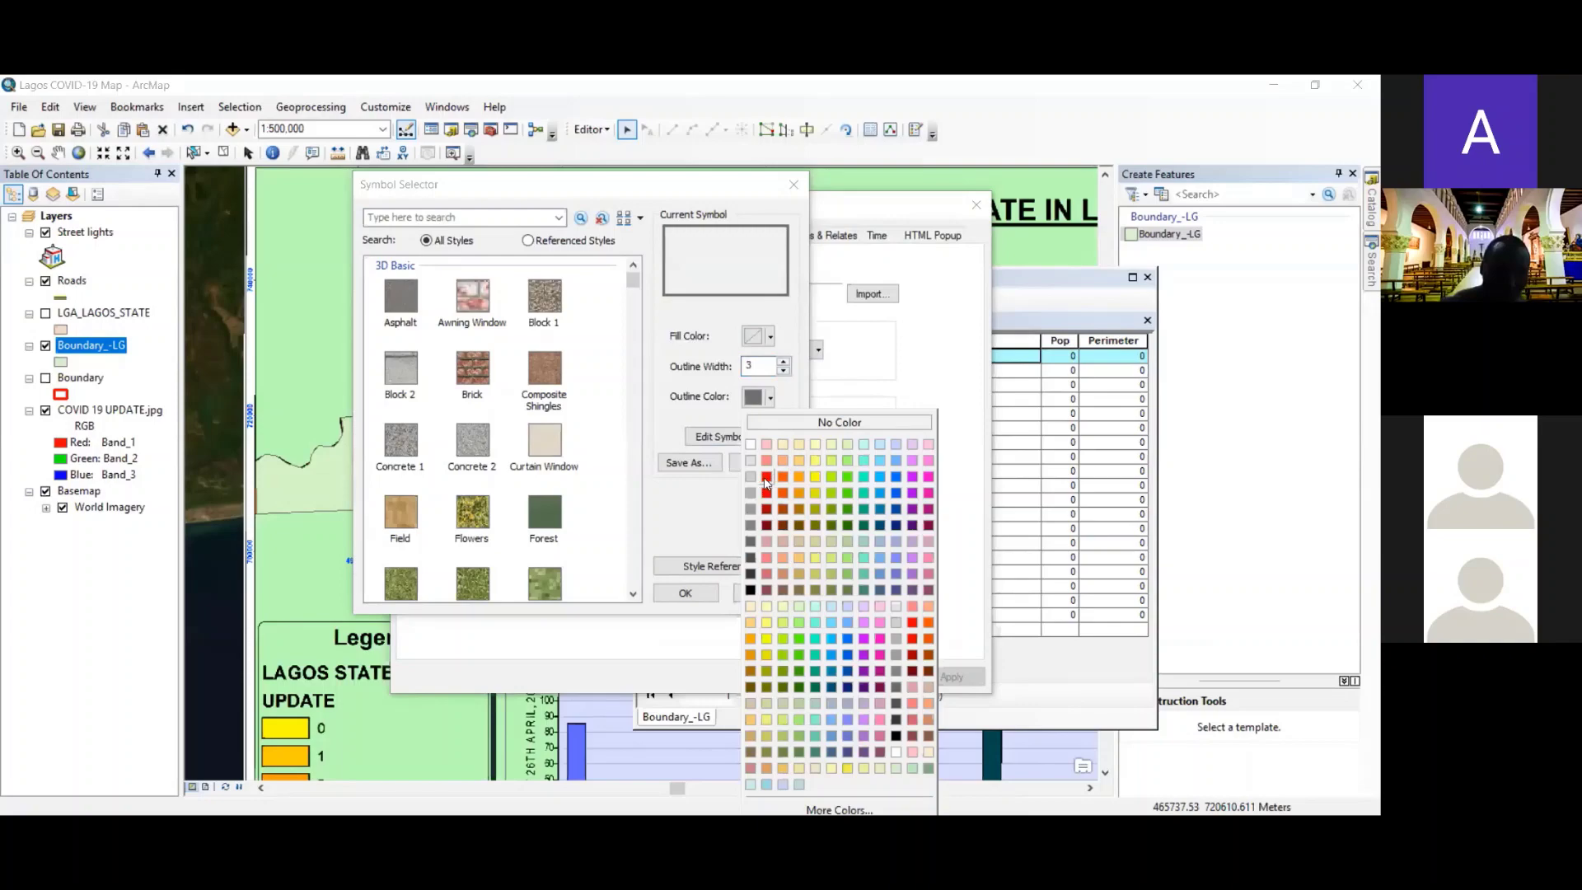
{"action": "left_click", "coordinate": [767, 484]}
{"action": "left_click", "coordinate": [685, 593]}
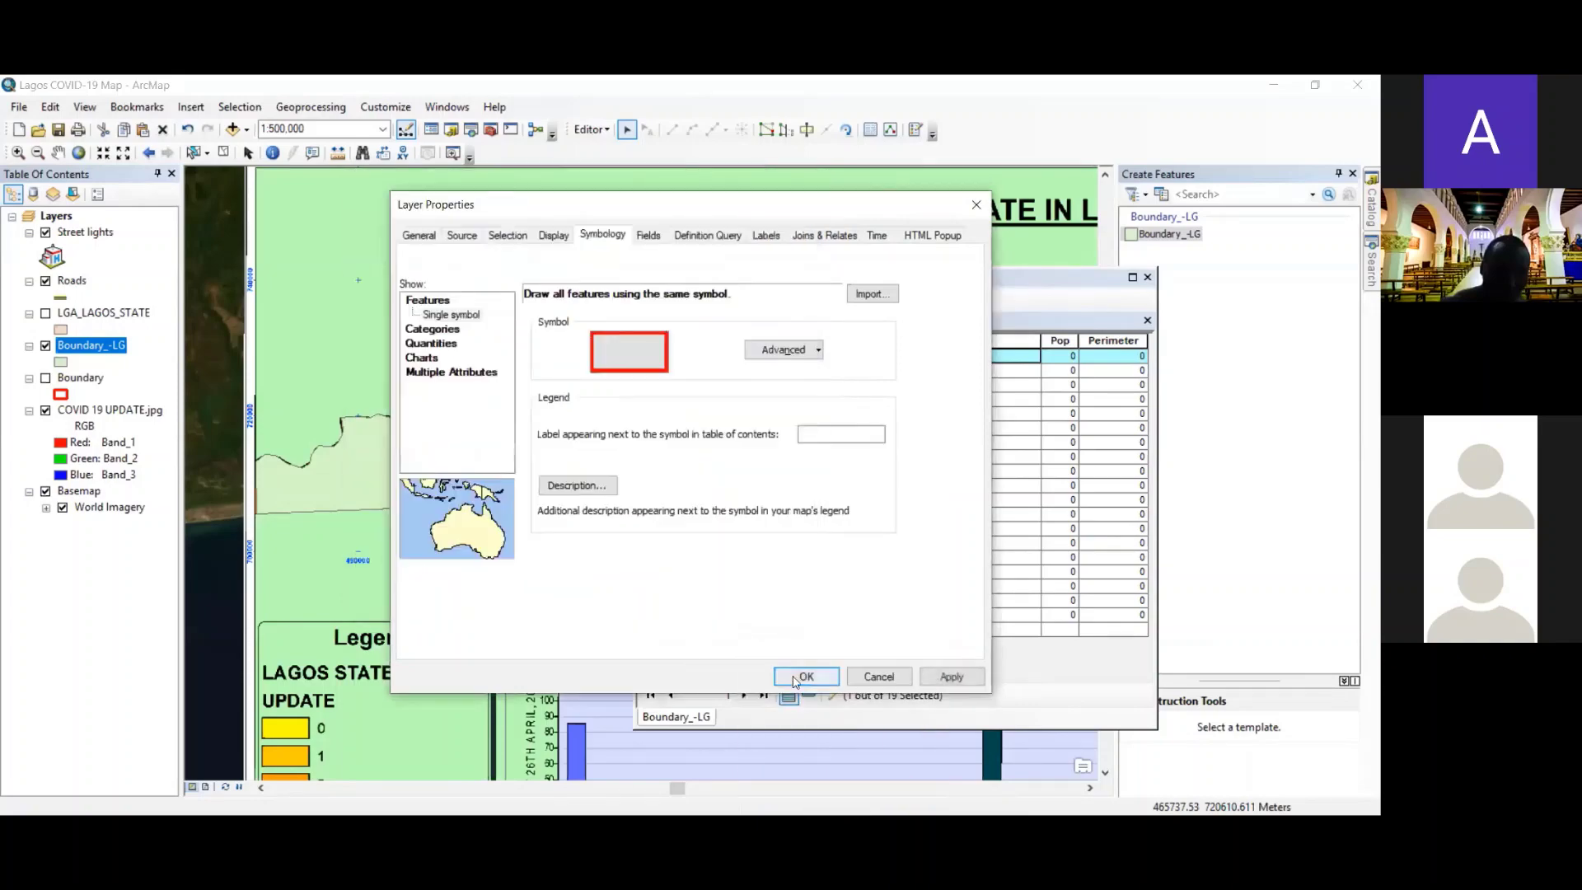
{"action": "left_click", "coordinate": [803, 677]}
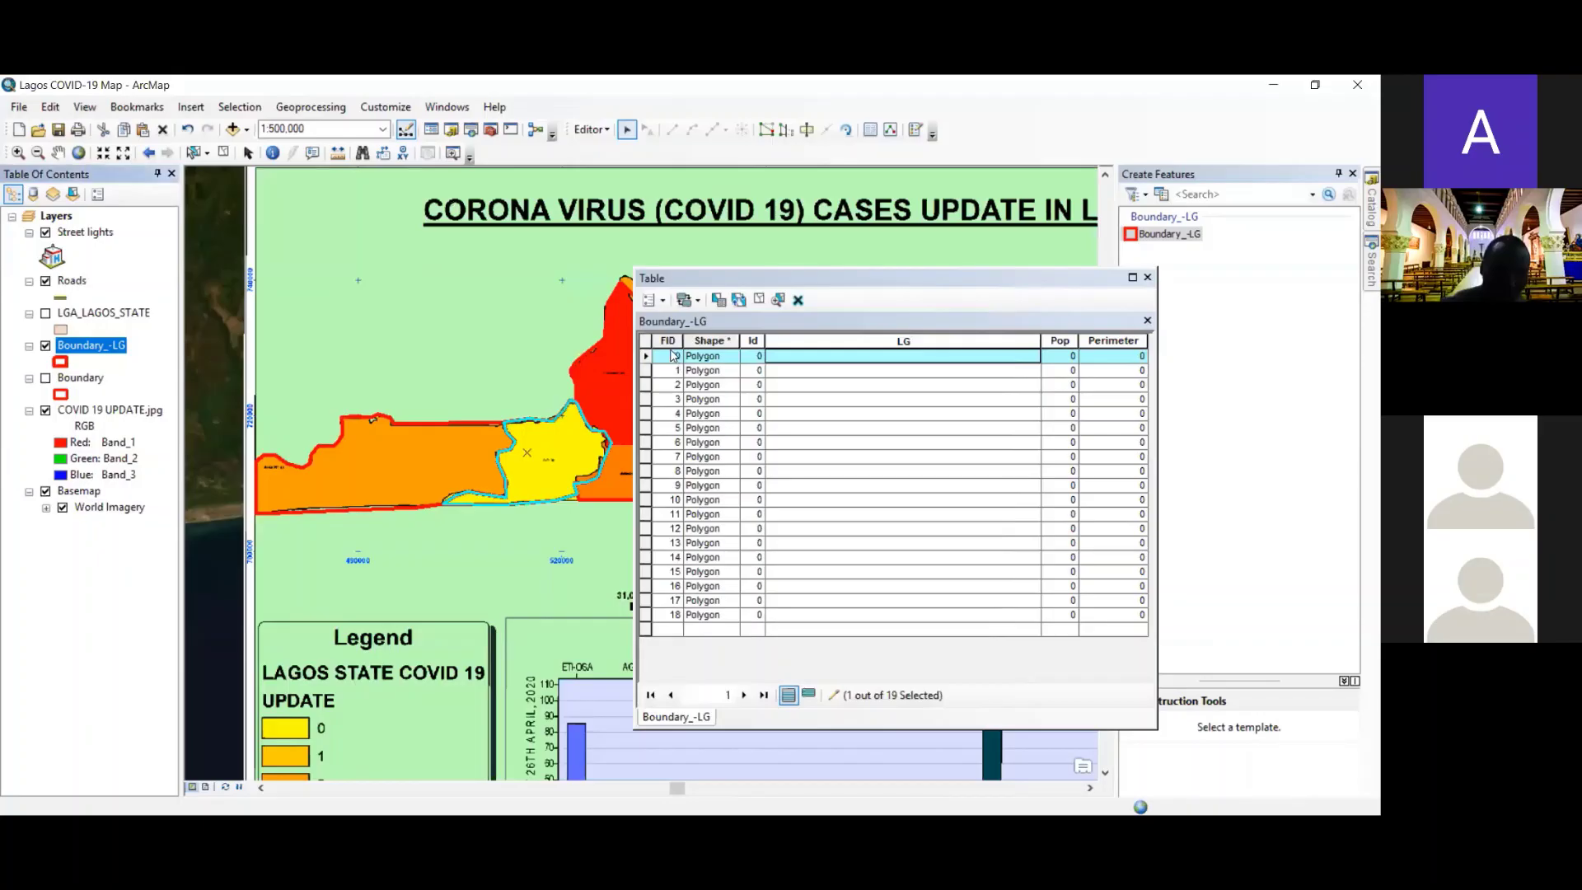
- Enter Ojo in the LG field of the FID 0 record, matching the label on the reference map
{"action": "scroll", "coordinate": [554, 476], "scroll_direction": "down", "scroll_amount": 4}
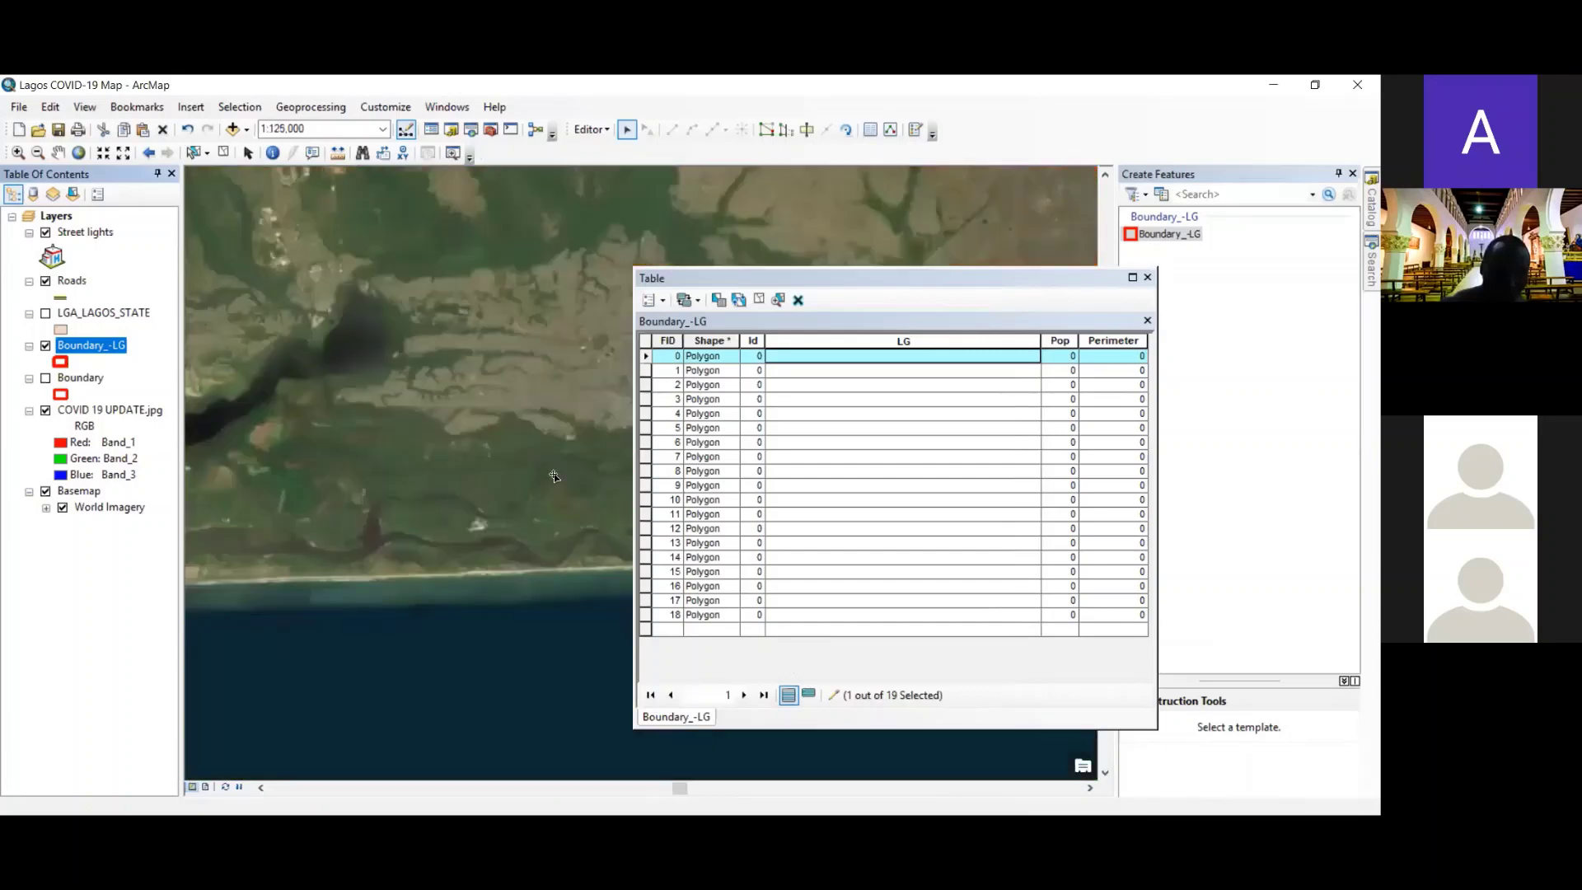
{"action": "left_click", "coordinate": [812, 357]}
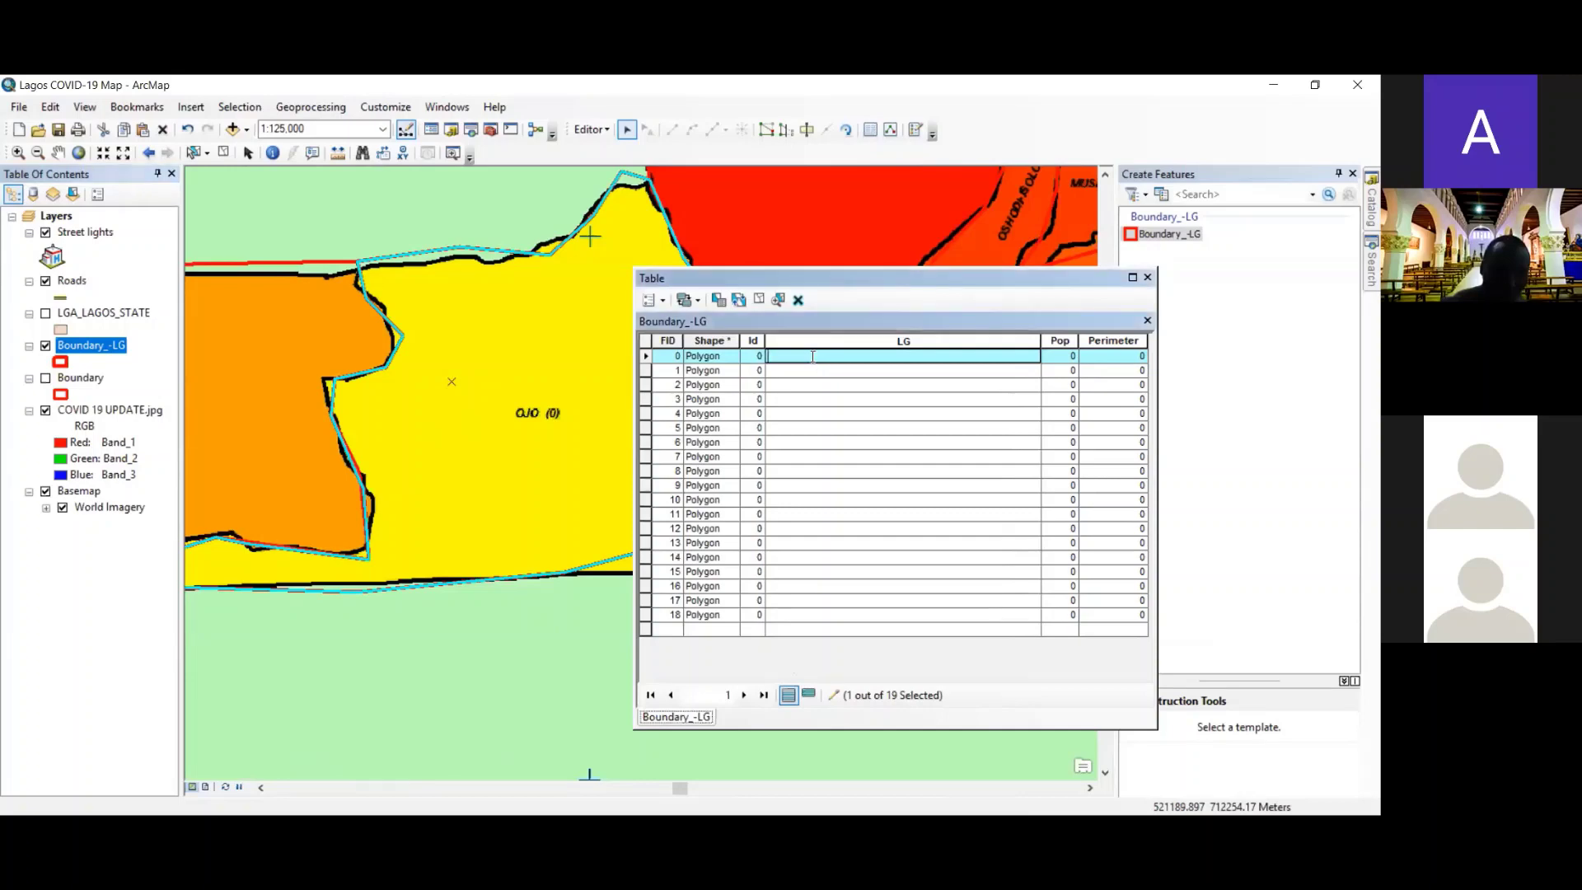
{"action": "type", "text": "O"}
{"action": "type", "text": "ja"}
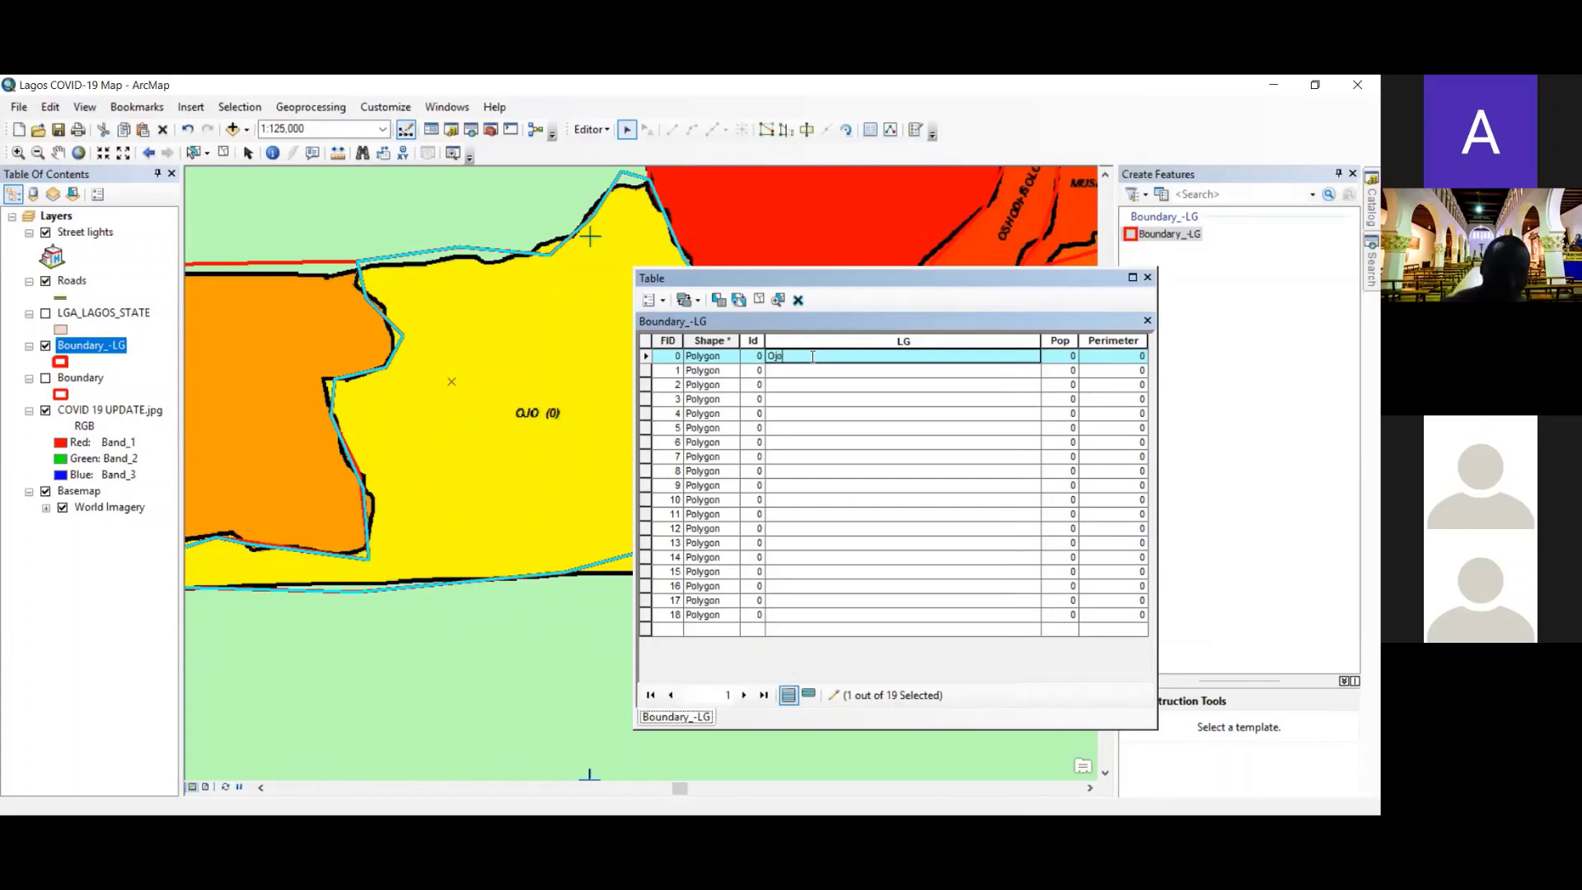
- Widen the Pop column and set the Ojo record's population to 40000
{"action": "left_click", "coordinate": [1059, 360]}
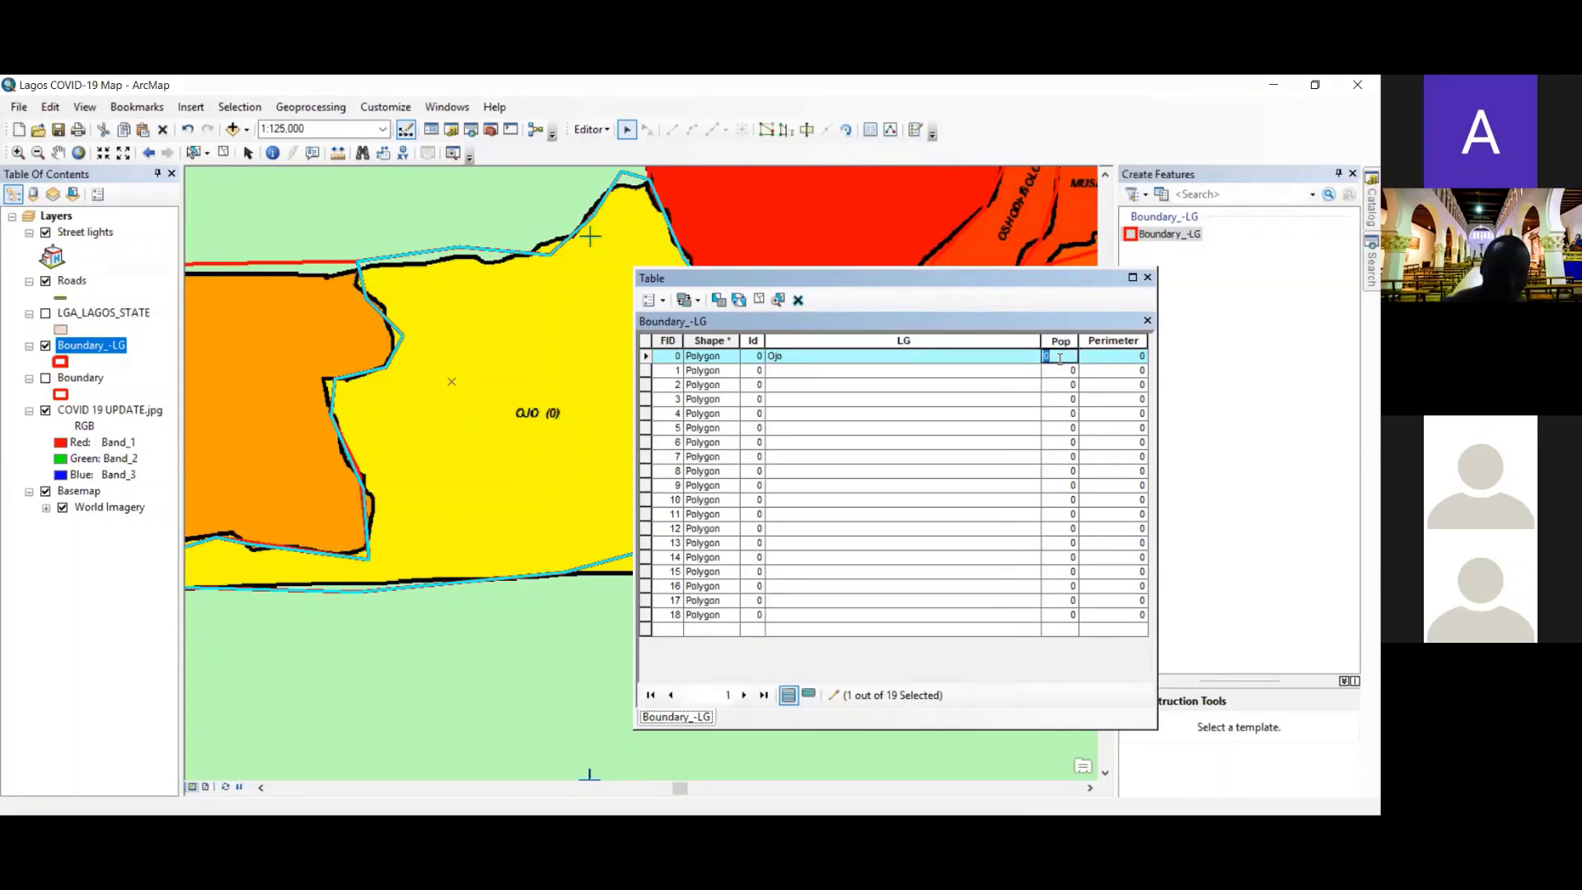
{"action": "type", "text": "4000000"}
{"action": "left_click_drag", "start_coordinate": [1079, 340], "coordinate": [1114, 341]}
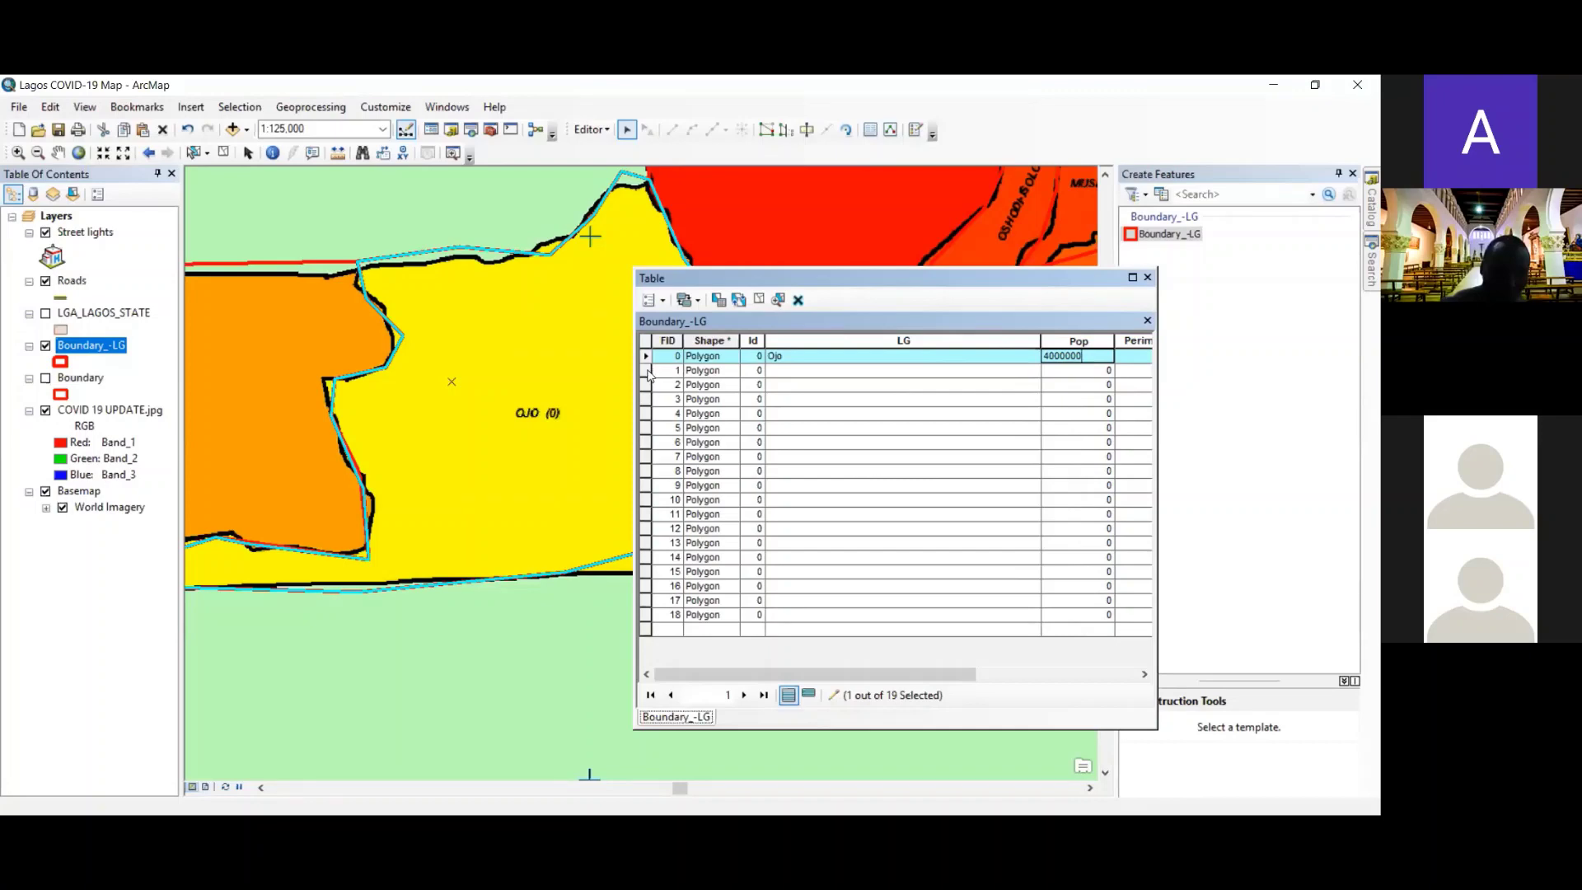
{"action": "left_click", "coordinate": [645, 375]}
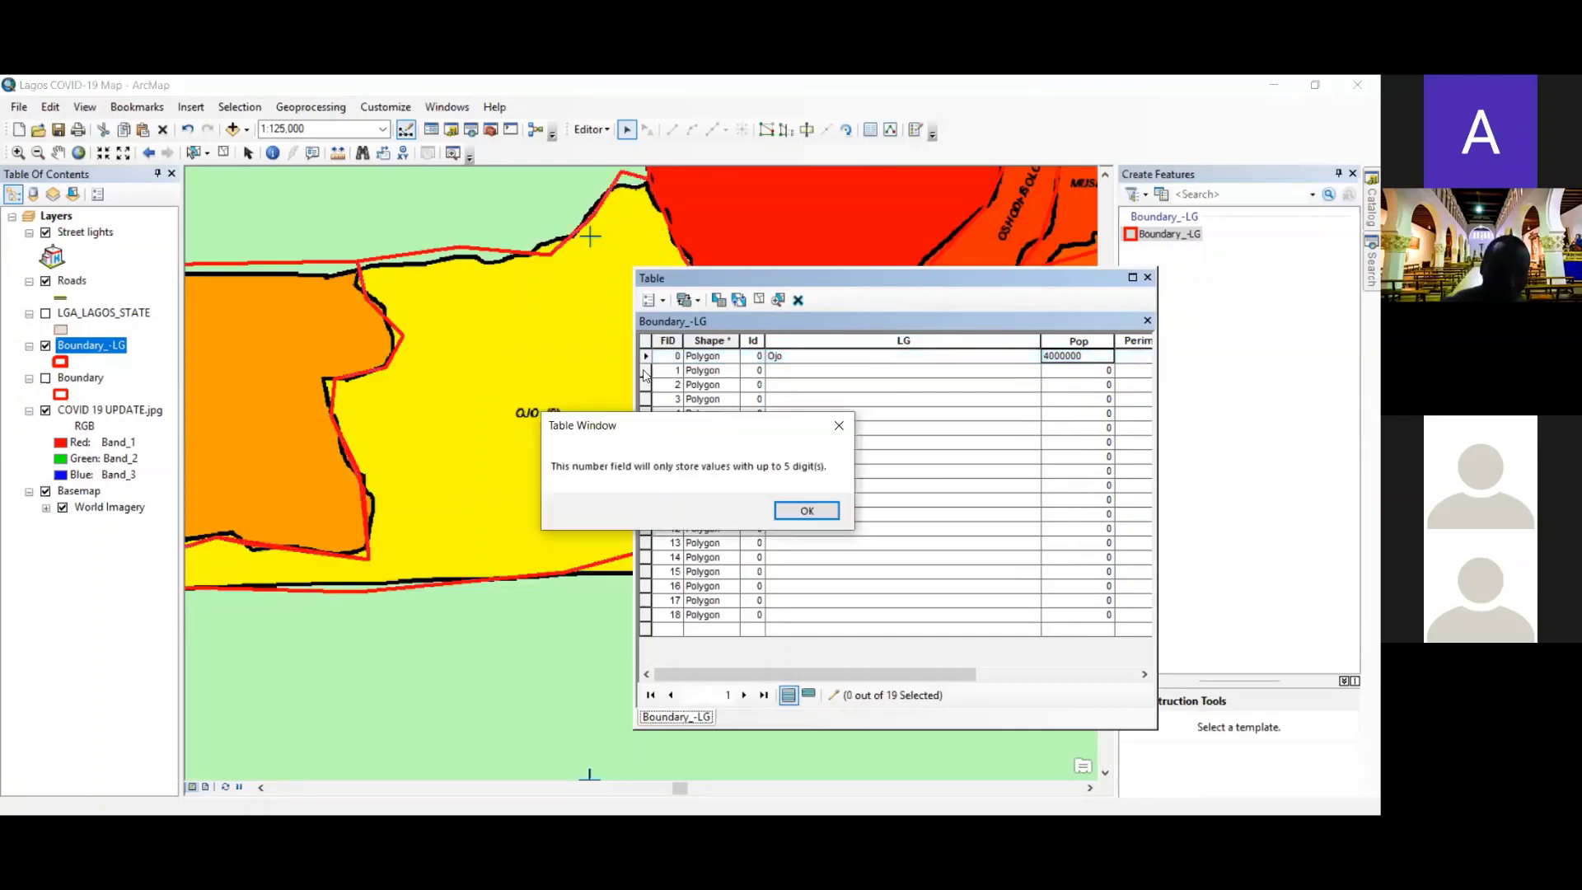
{"action": "left_click", "coordinate": [806, 511]}
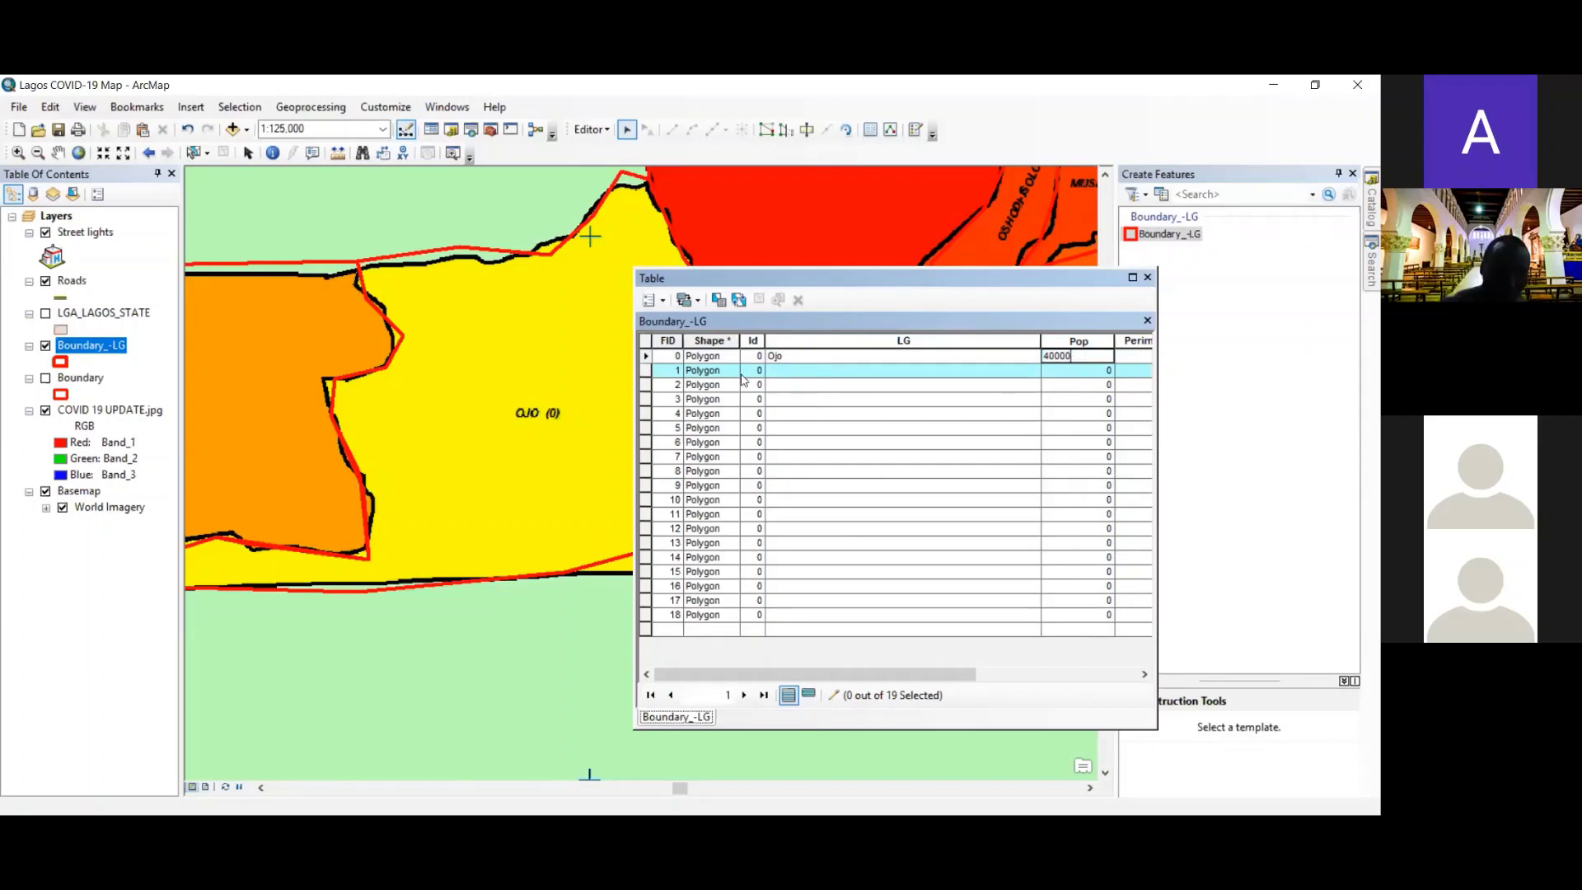
- Select the FID 1 record and examine its polygon on the reference map, with the table moved clear of it
{"action": "left_click", "coordinate": [648, 374]}
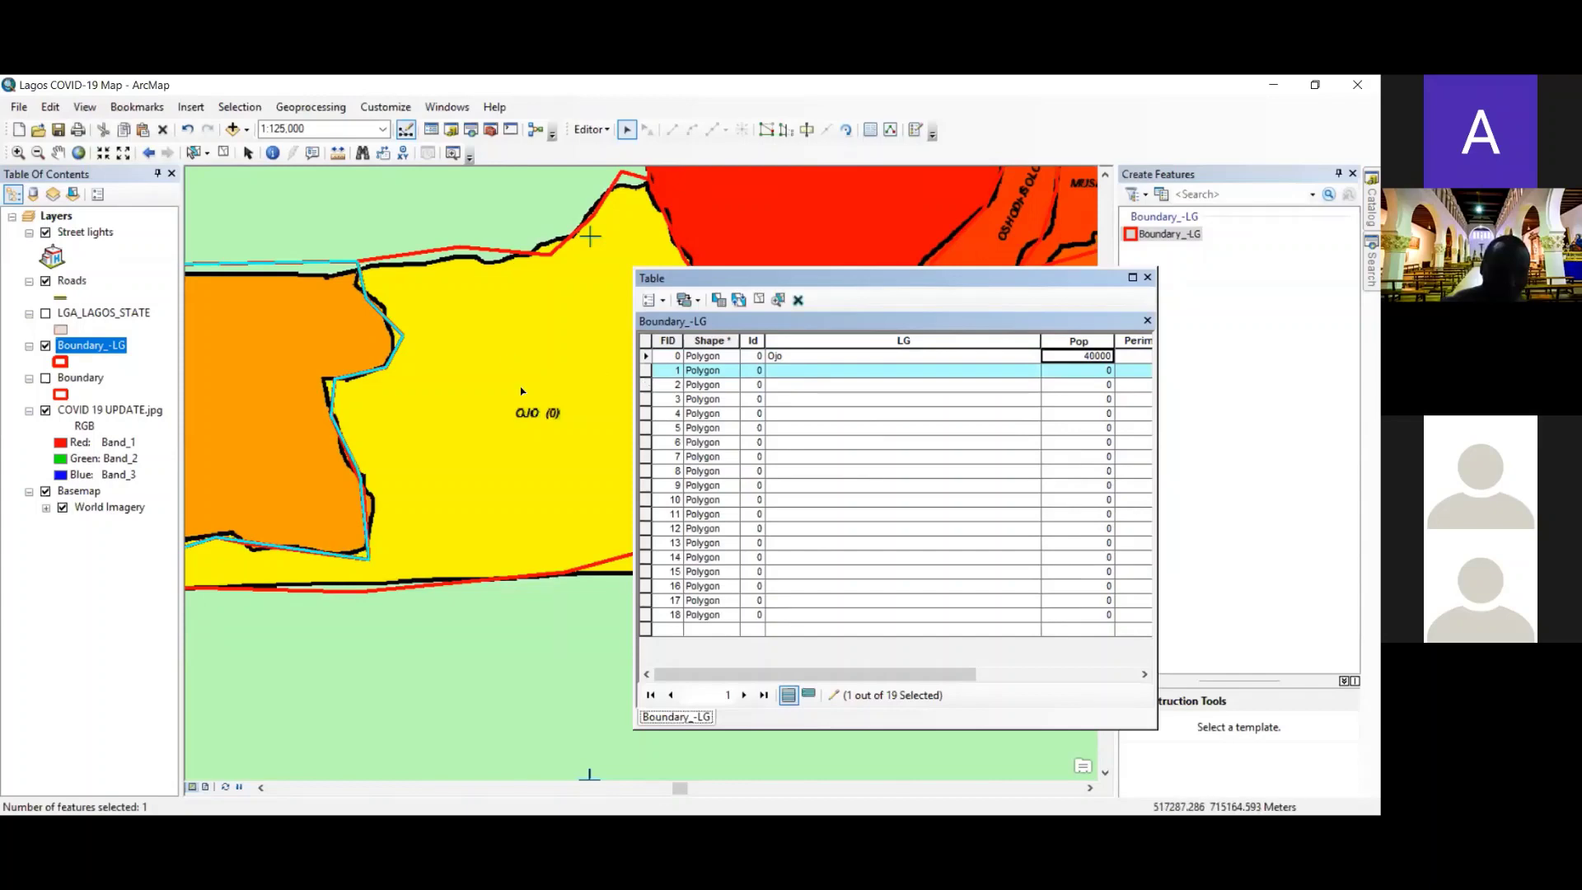
{"action": "scroll", "coordinate": [561, 416], "scroll_direction": "up", "scroll_amount": 2}
{"action": "scroll", "coordinate": [560, 416], "scroll_direction": "down", "scroll_amount": 1}
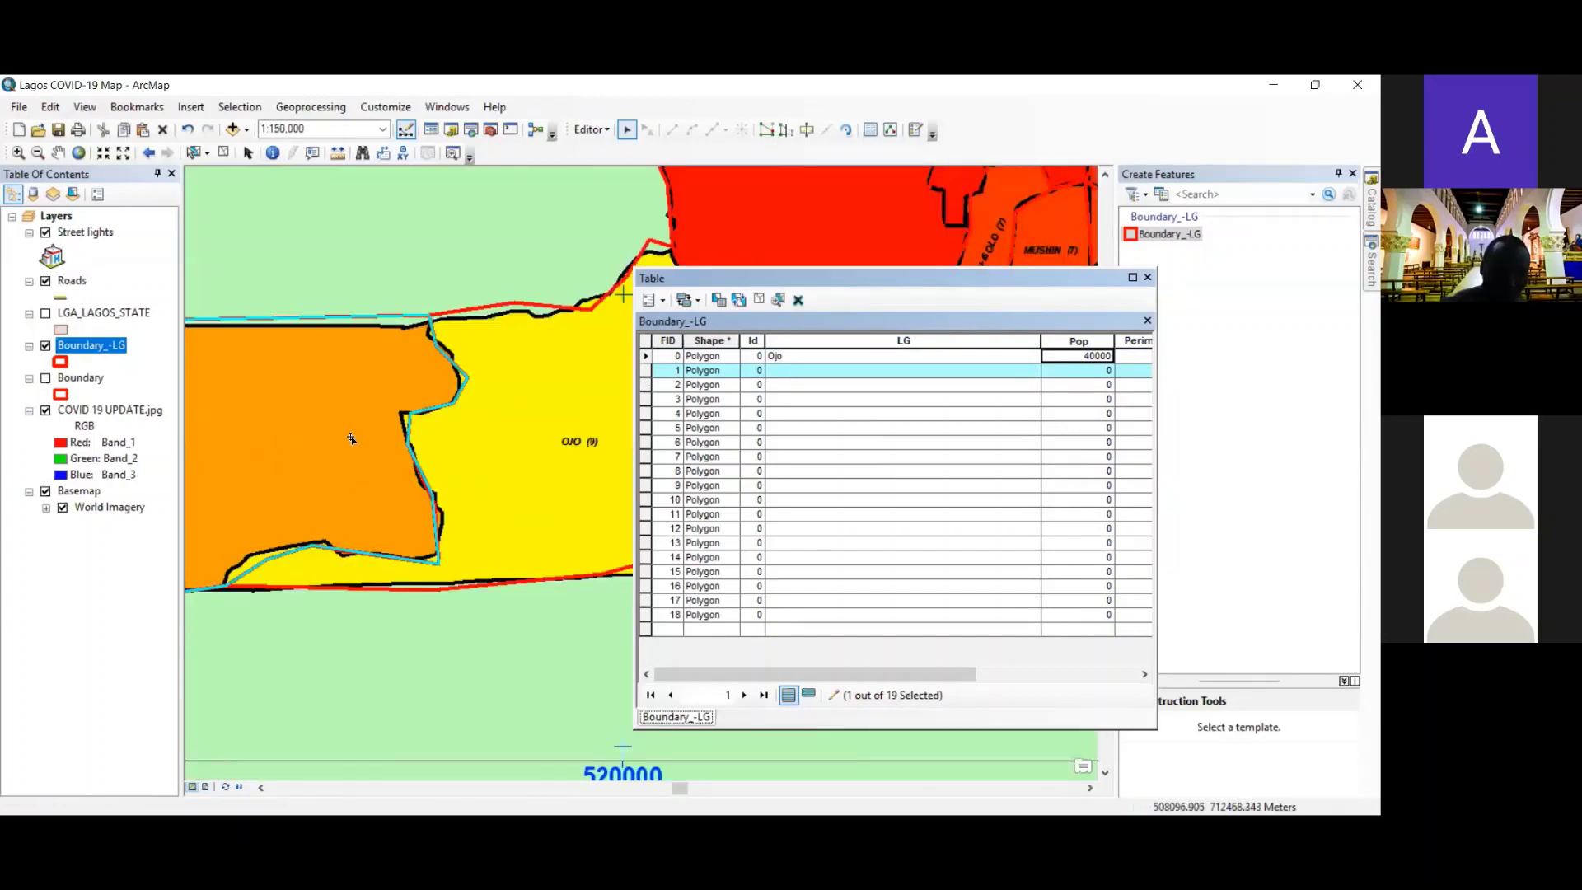
{"action": "scroll", "coordinate": [530, 582], "scroll_direction": "down", "scroll_amount": 3}
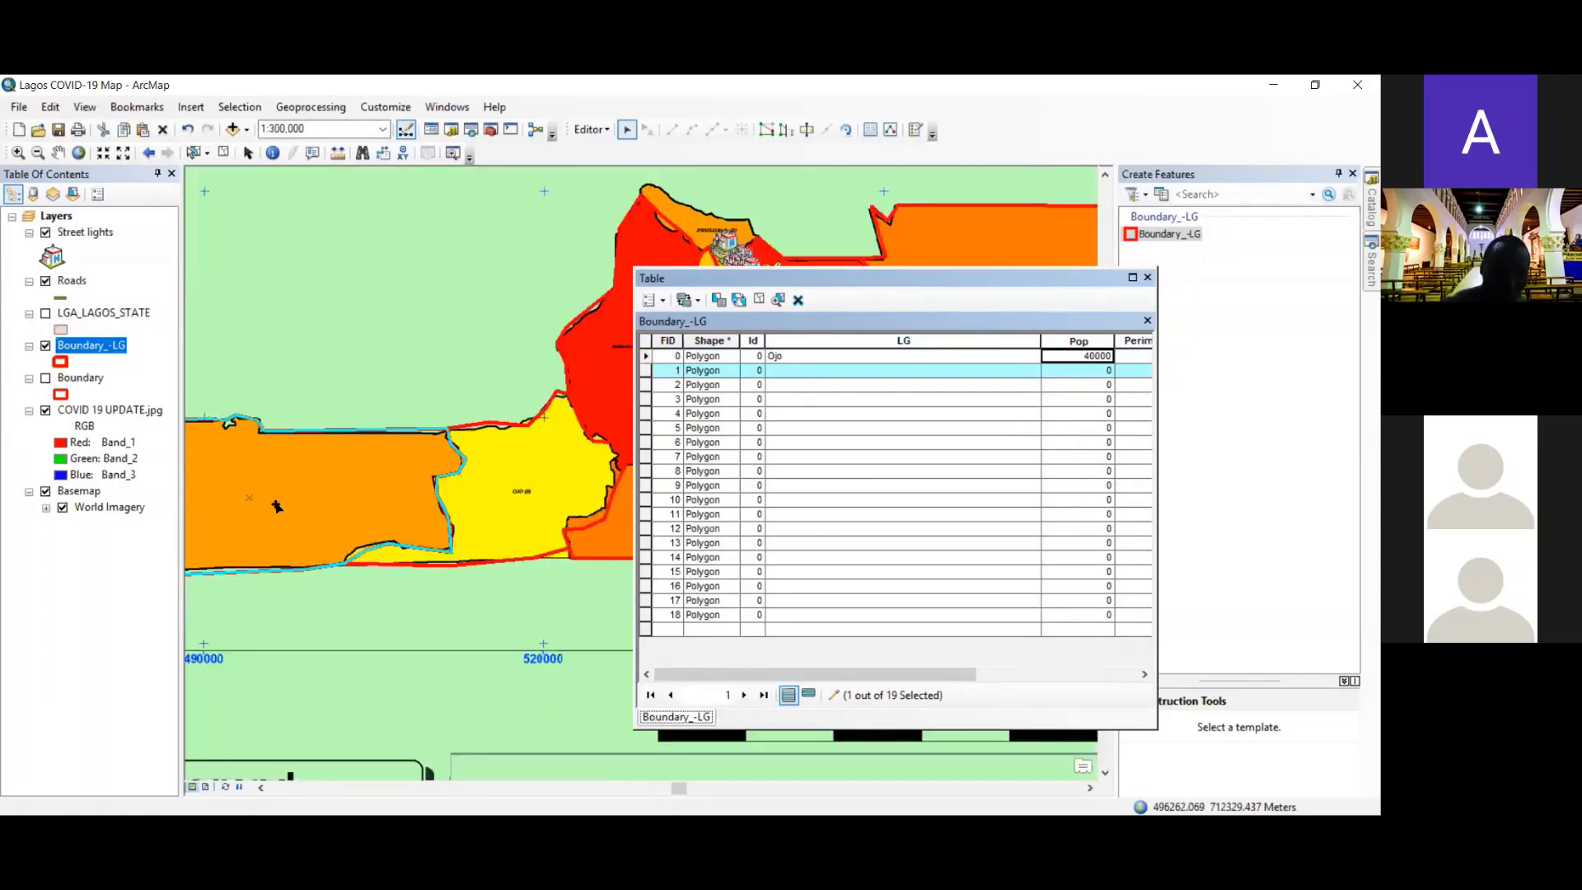
{"action": "scroll", "coordinate": [255, 510], "scroll_direction": "up", "scroll_amount": 3}
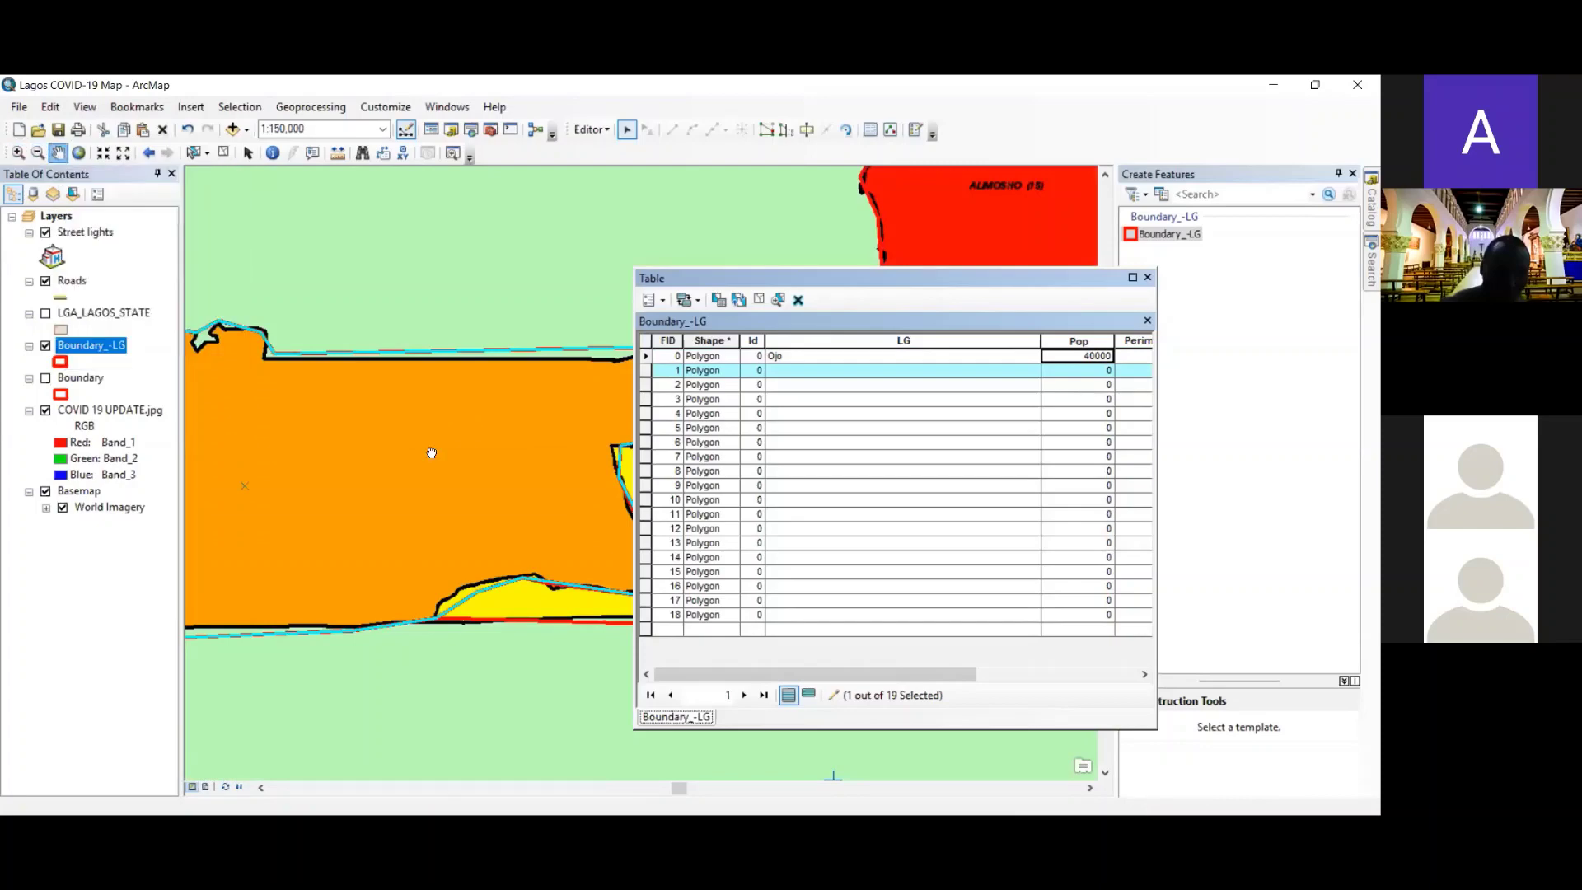
{"action": "left_click_drag", "start_coordinate": [403, 437], "coordinate": [547, 437]}
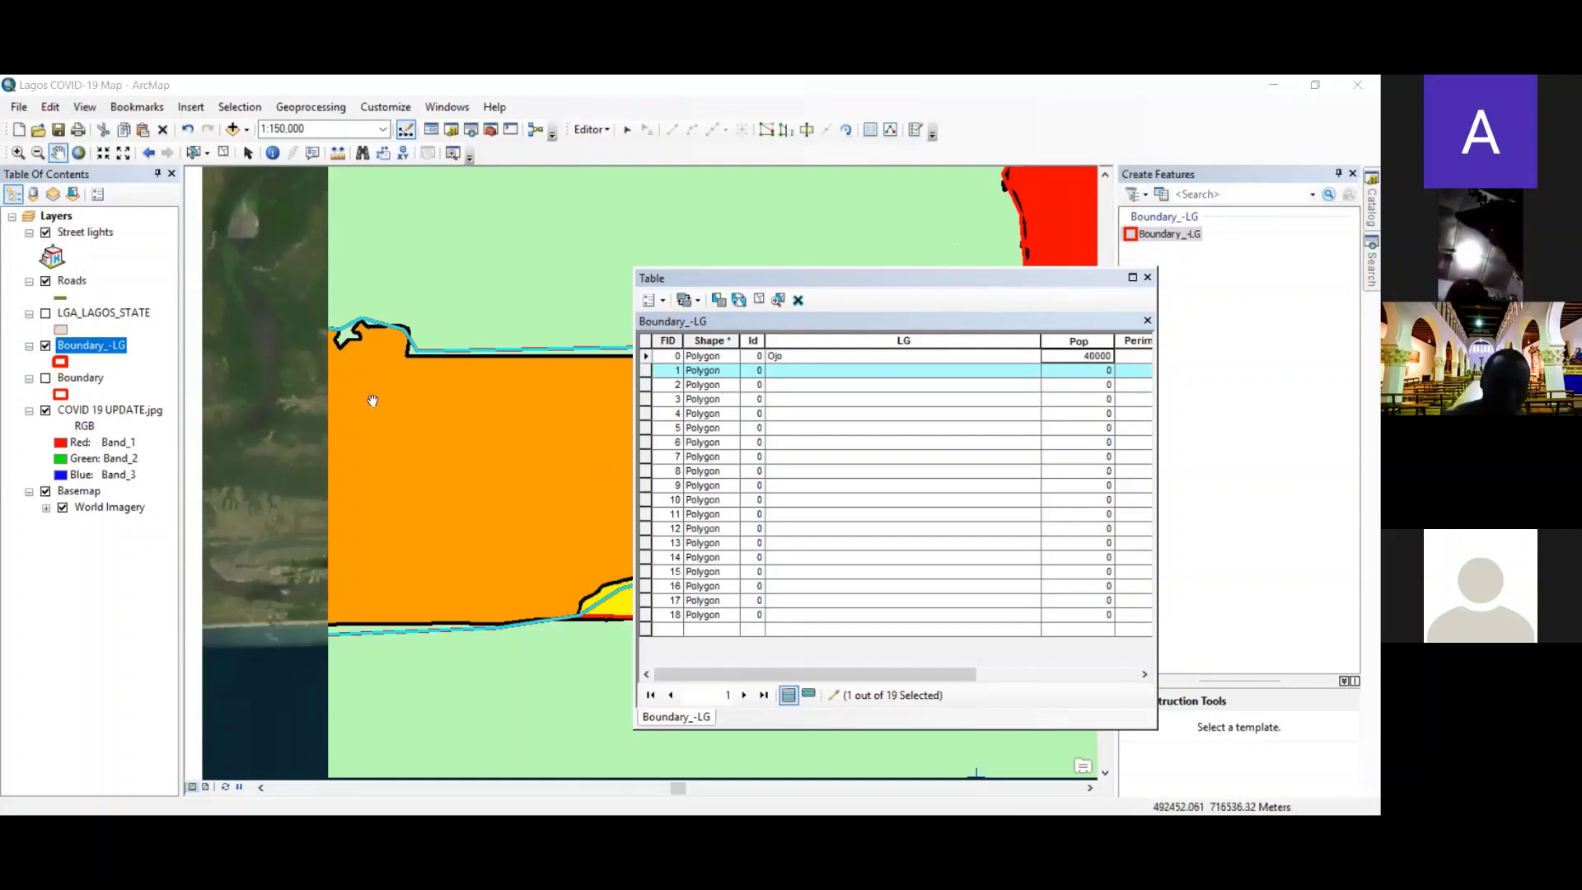
{"action": "left_click_drag", "start_coordinate": [372, 399], "coordinate": [515, 400]}
{"action": "left_click_drag", "start_coordinate": [366, 413], "coordinate": [497, 385]}
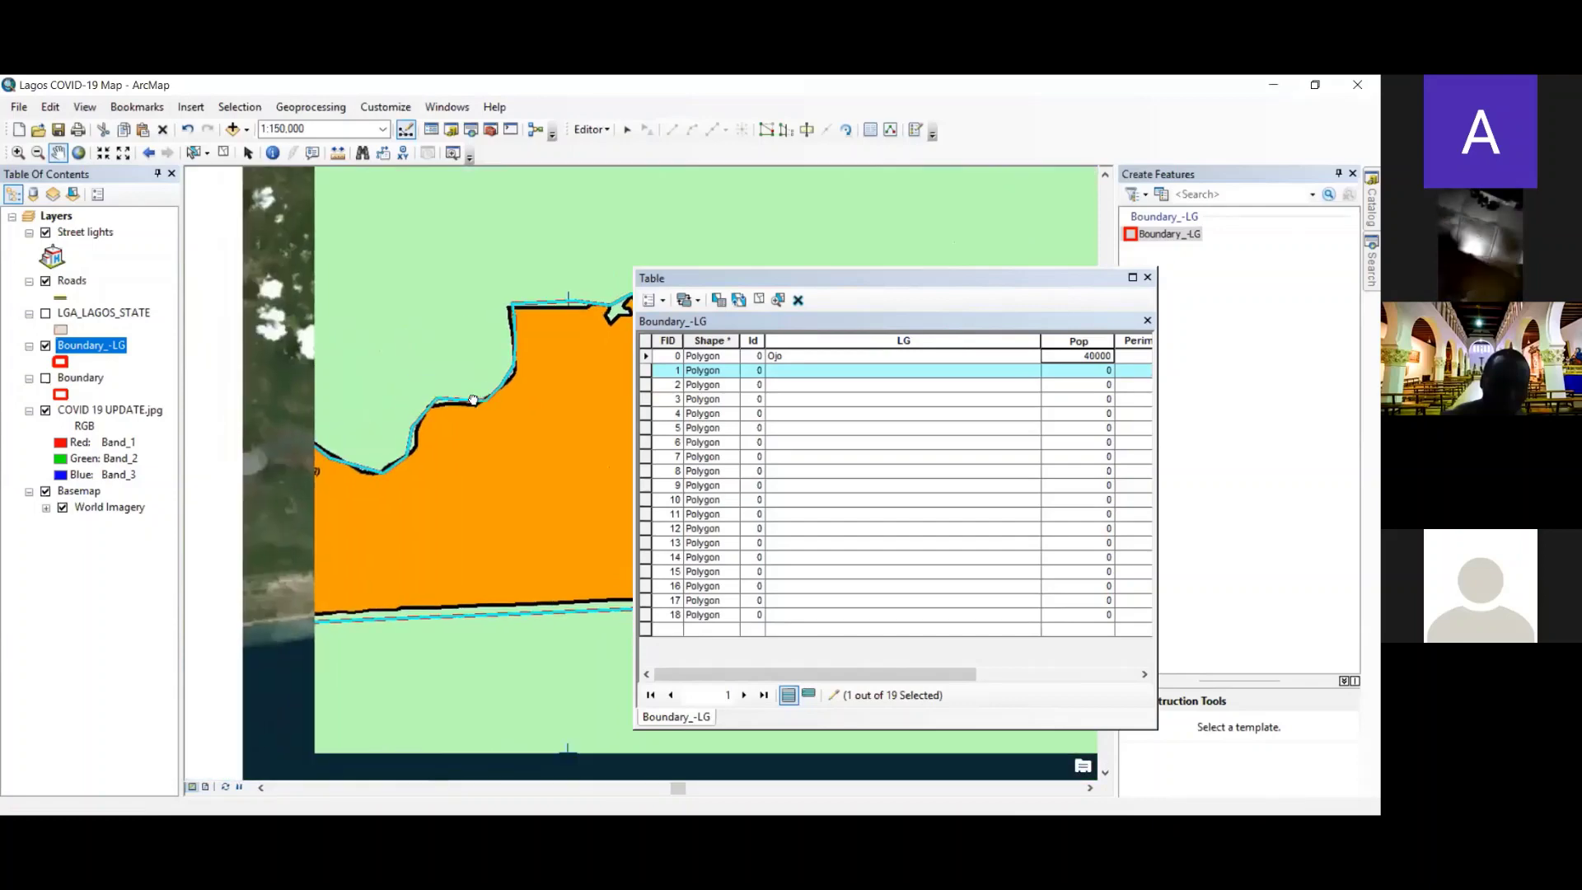
{"action": "left_click_drag", "start_coordinate": [366, 439], "coordinate": [495, 436]}
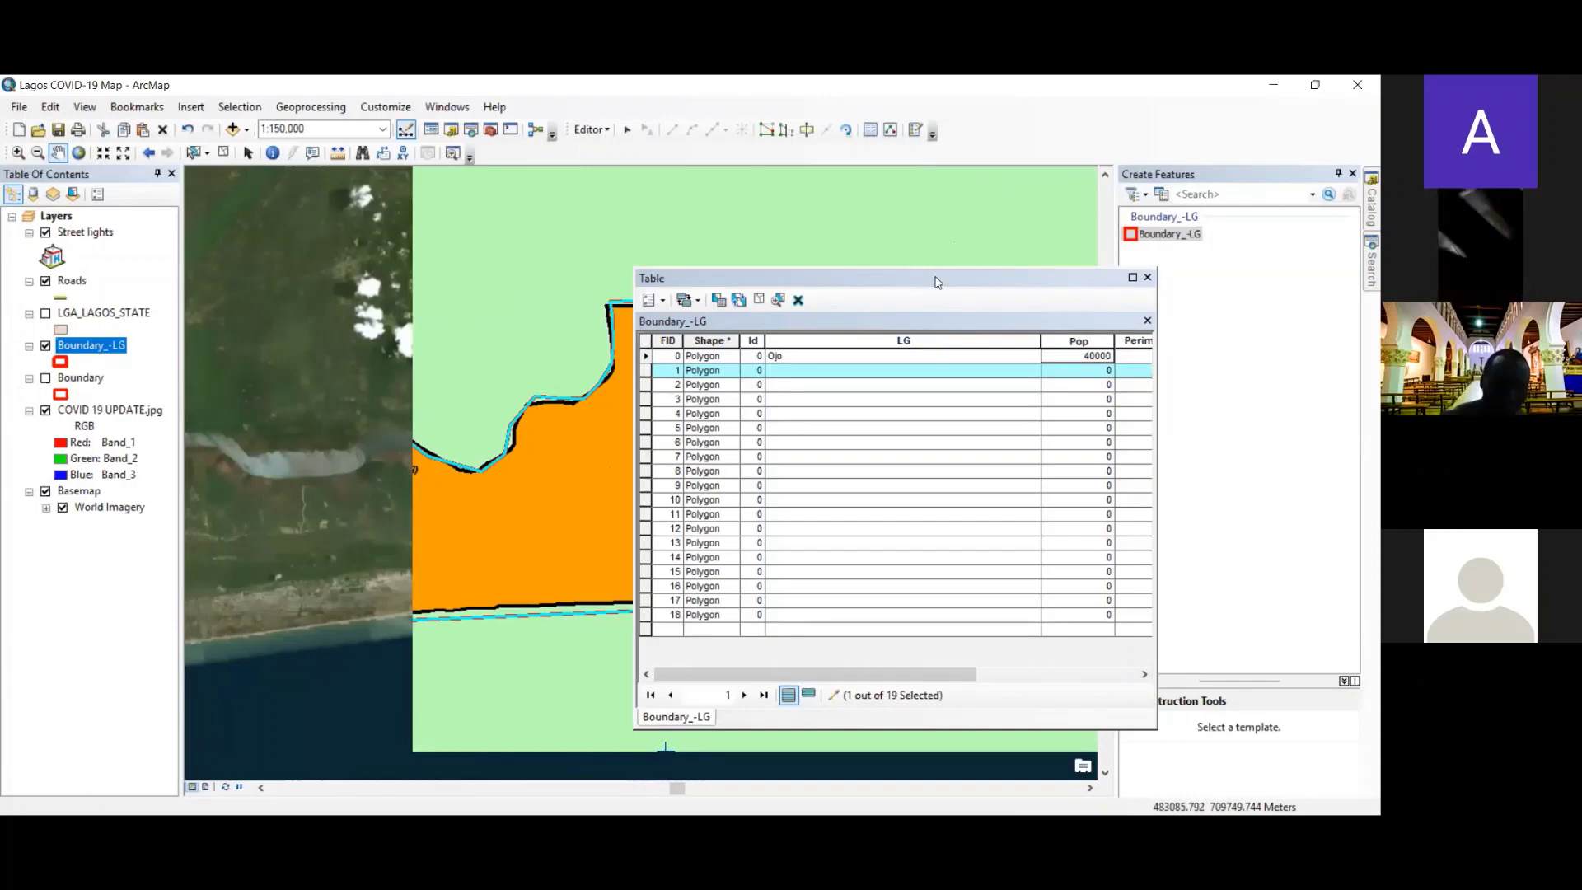
{"action": "left_click_drag", "start_coordinate": [936, 282], "coordinate": [1049, 281]}
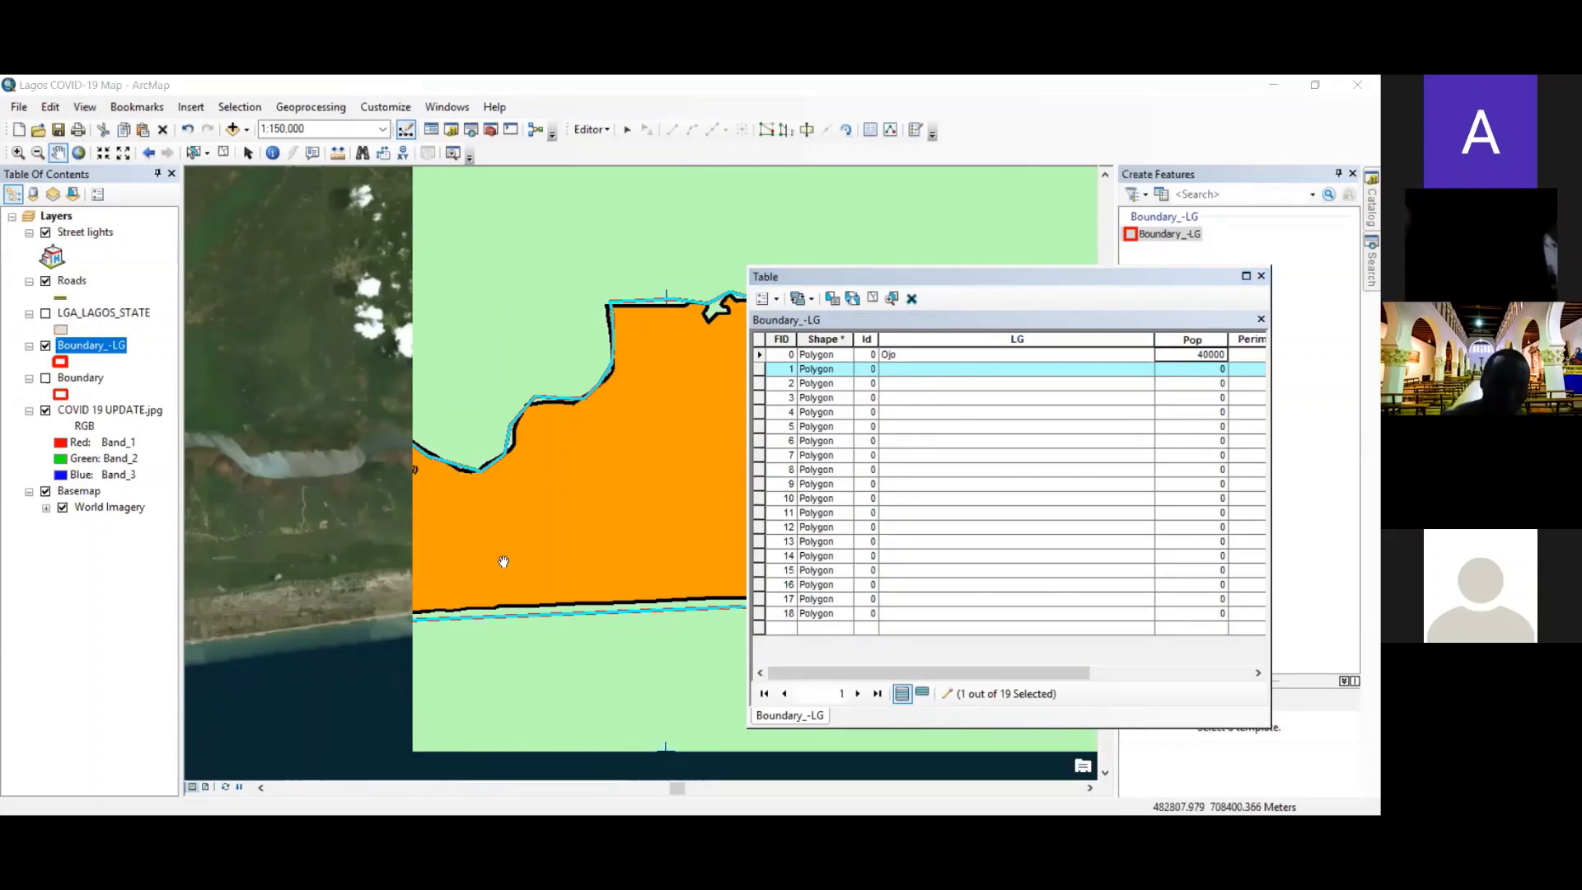
- Enter Badagry in the LG field of the FID 1 record
{"action": "left_click", "coordinate": [914, 369]}
{"action": "type", "text": "Ba"}
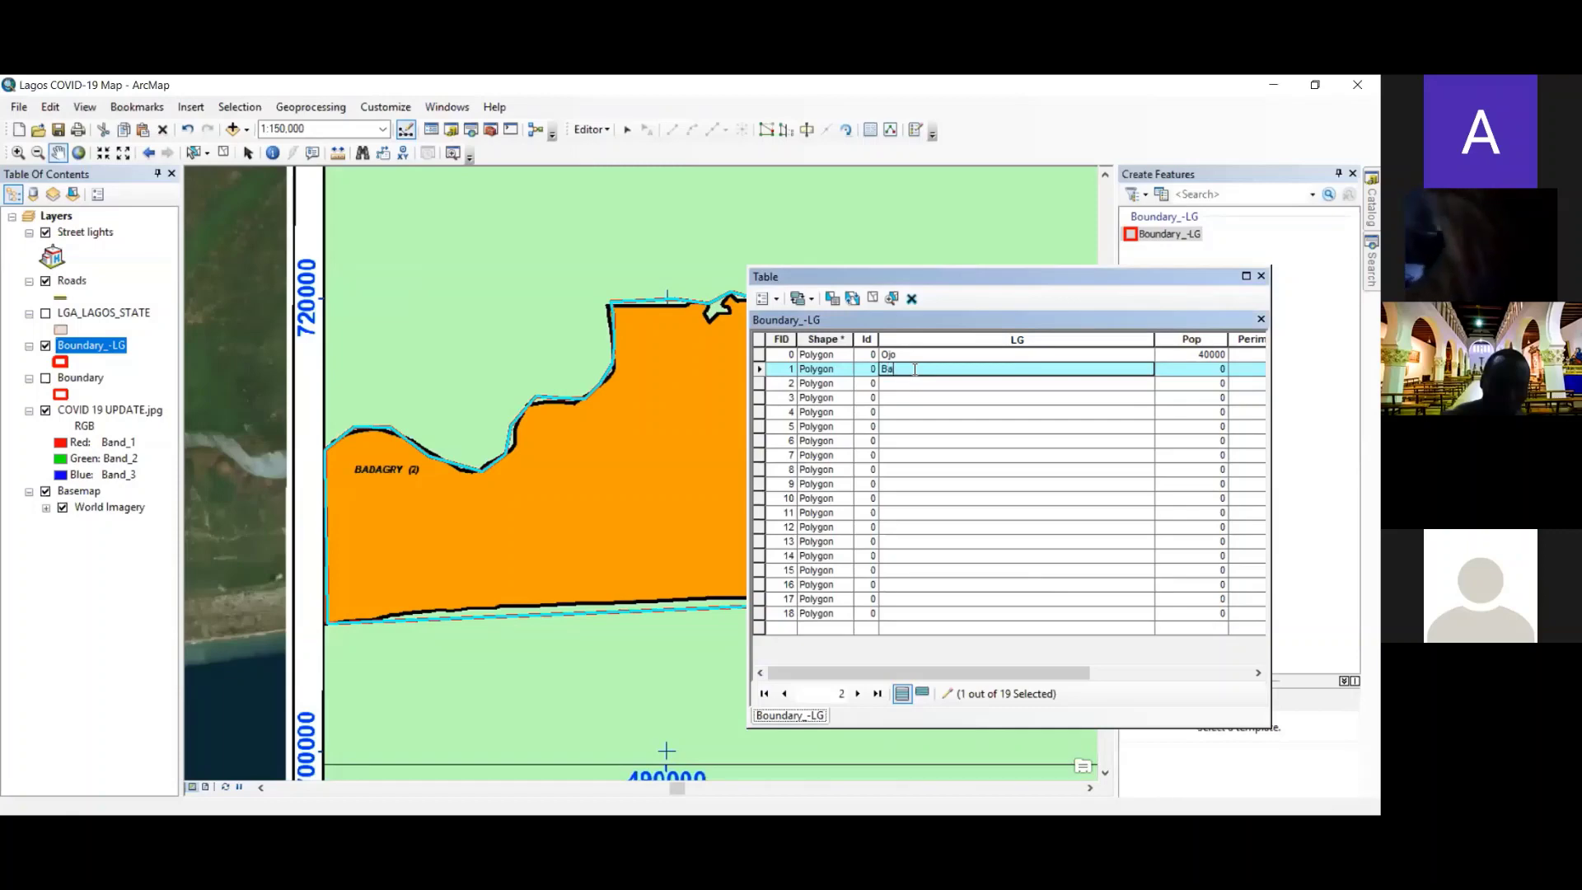
{"action": "type", "text": "da"}
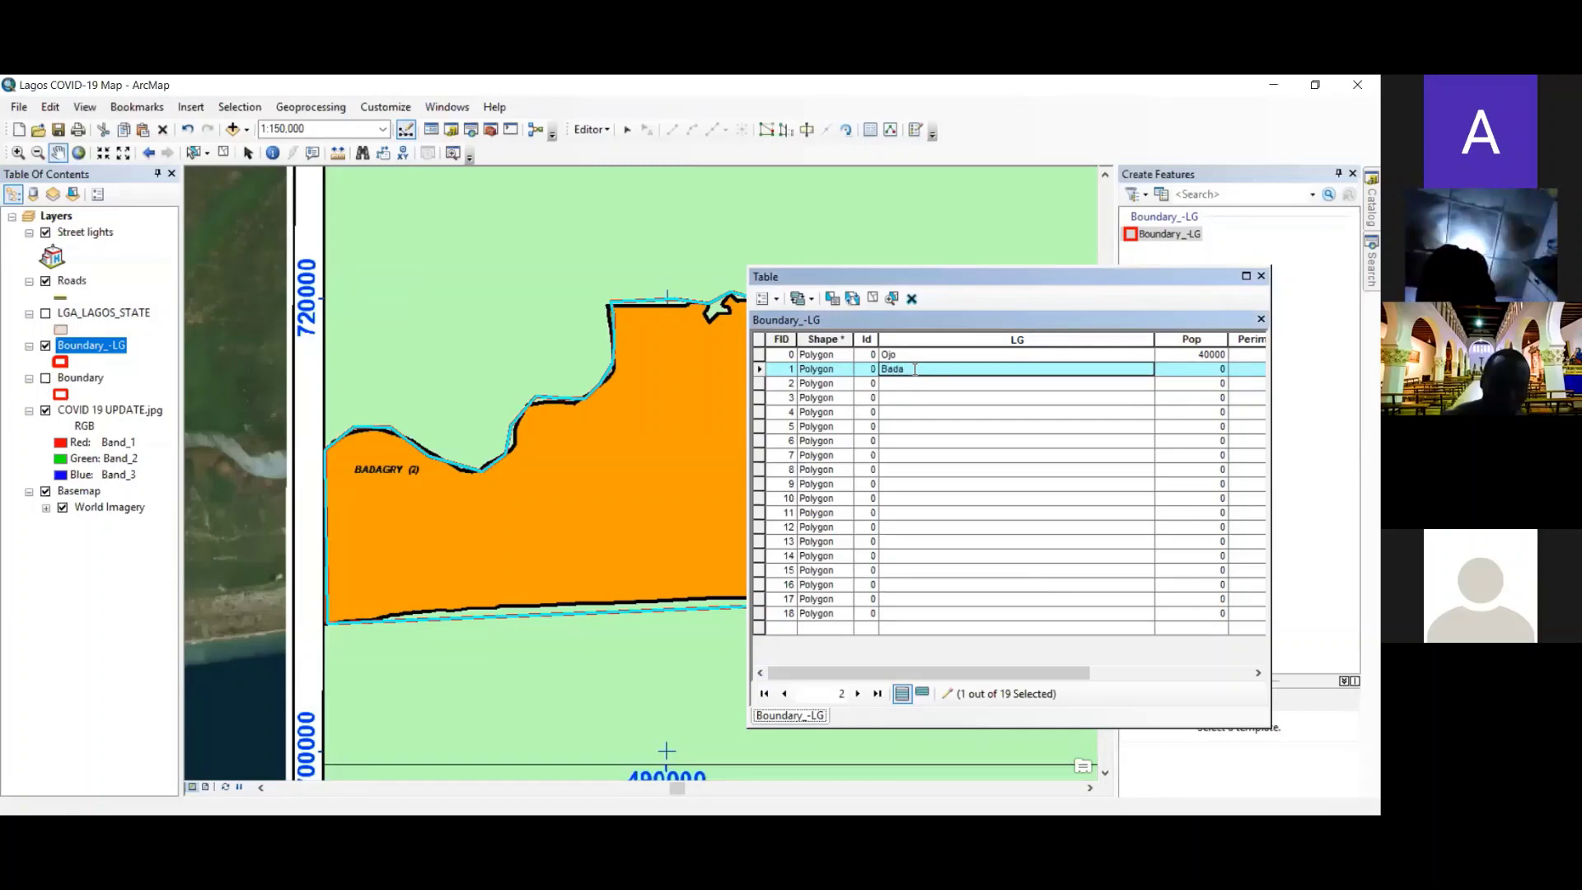
{"action": "type", "text": "gry"}
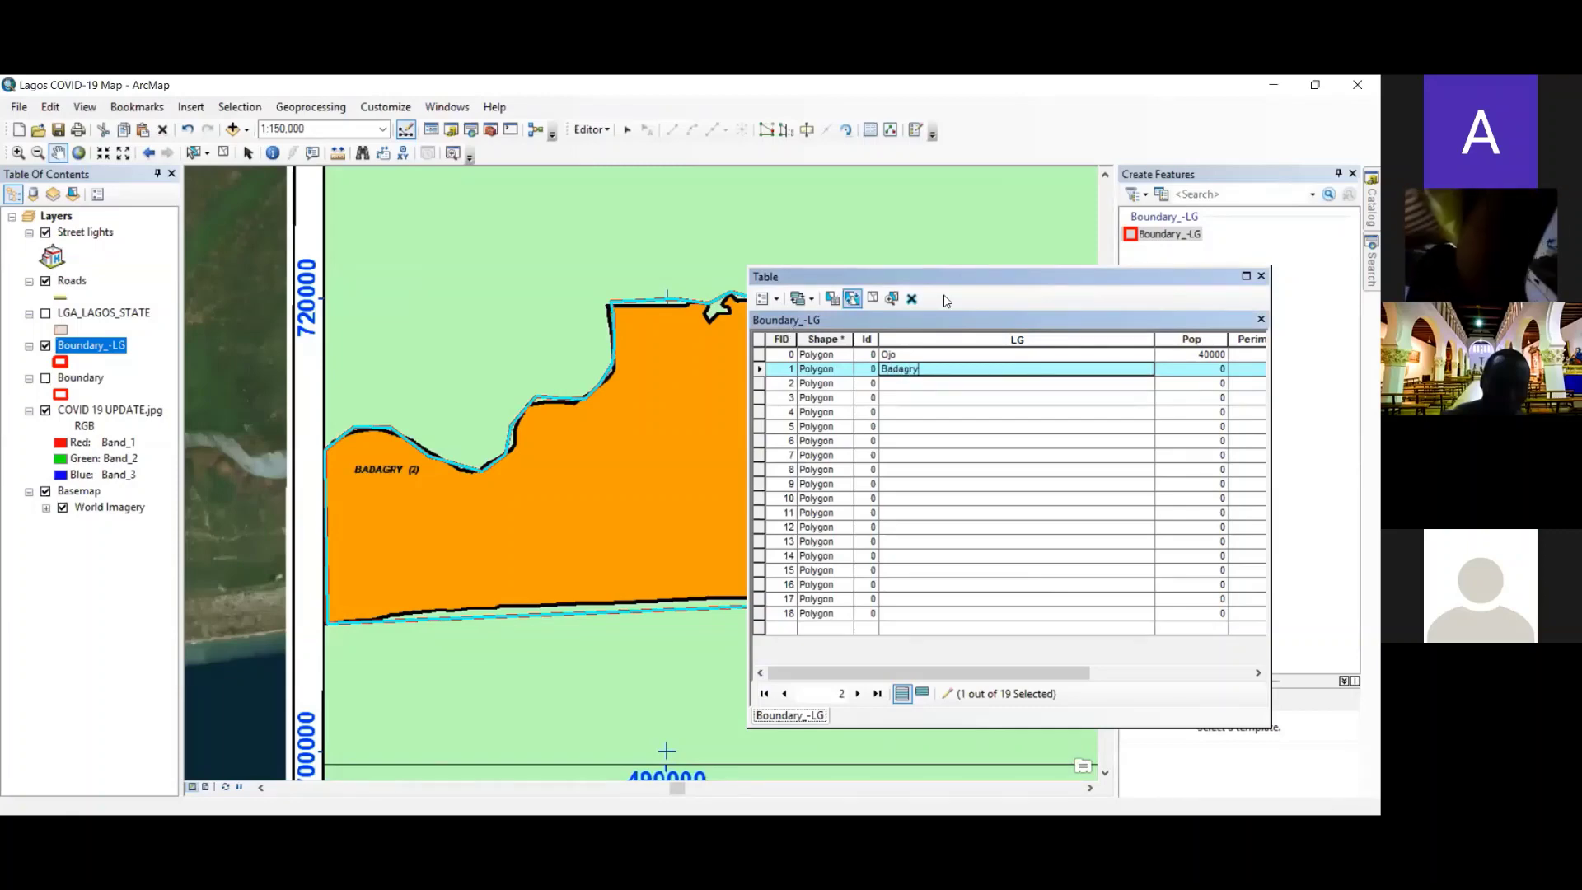
- Narrow the LG column so the Perimeter field fits, and set the Badagry record's population to 50000
{"action": "left_click_drag", "start_coordinate": [971, 275], "coordinate": [818, 288]}
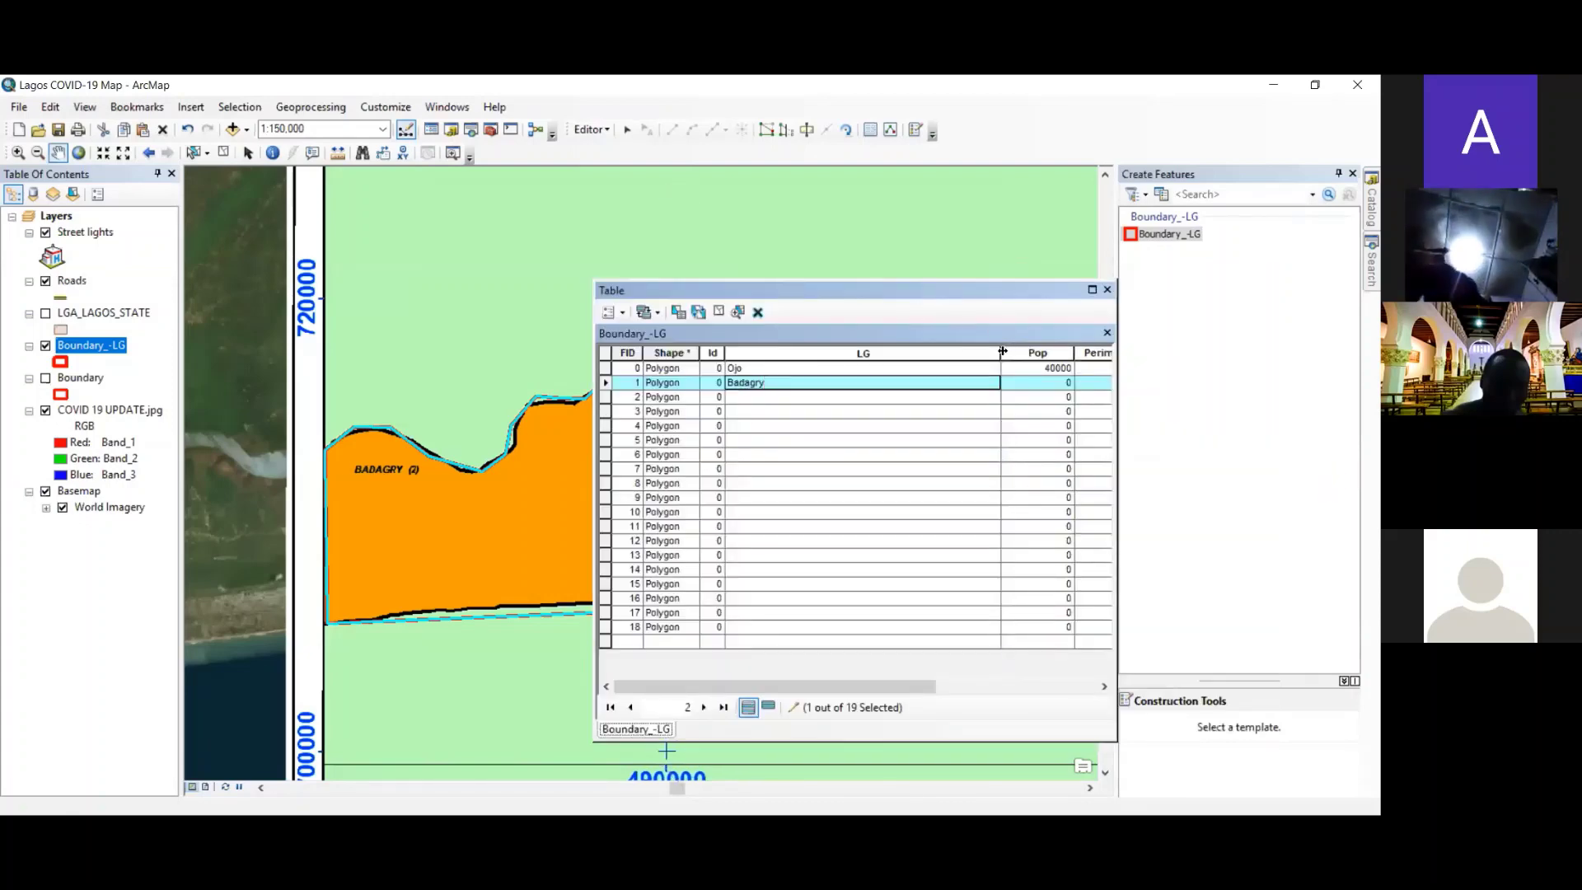
{"action": "left_click_drag", "start_coordinate": [1002, 351], "coordinate": [833, 352]}
{"action": "left_click", "coordinate": [883, 386]}
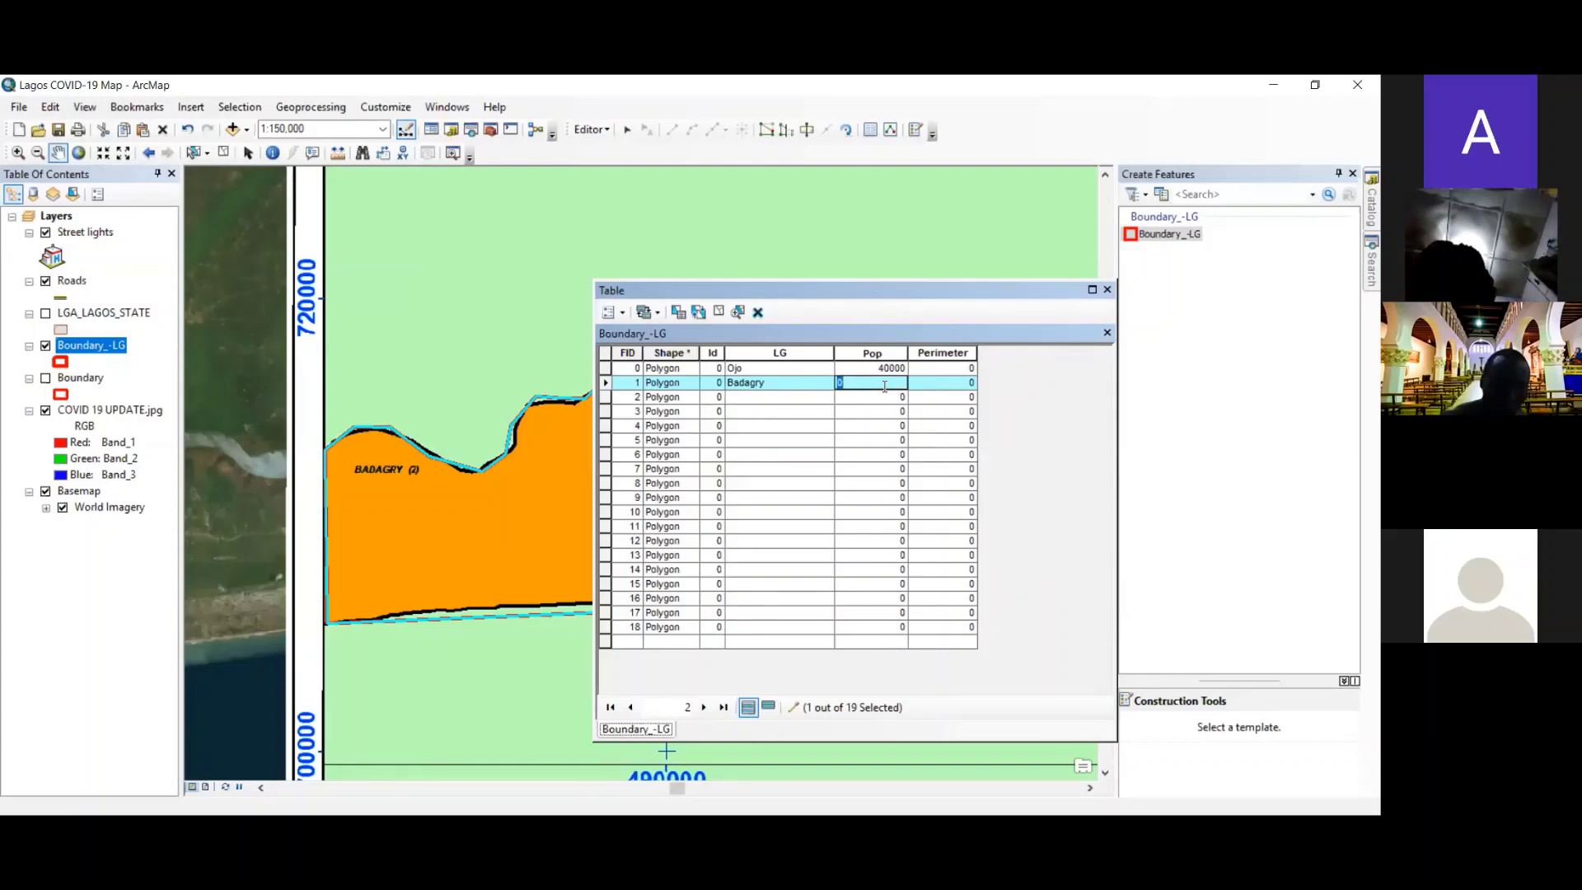
{"action": "type", "text": "50000"}
- Select the FID 2 record, enter a placeholder first name in its LG field and set Pop to 1000
{"action": "left_click", "coordinate": [607, 401]}
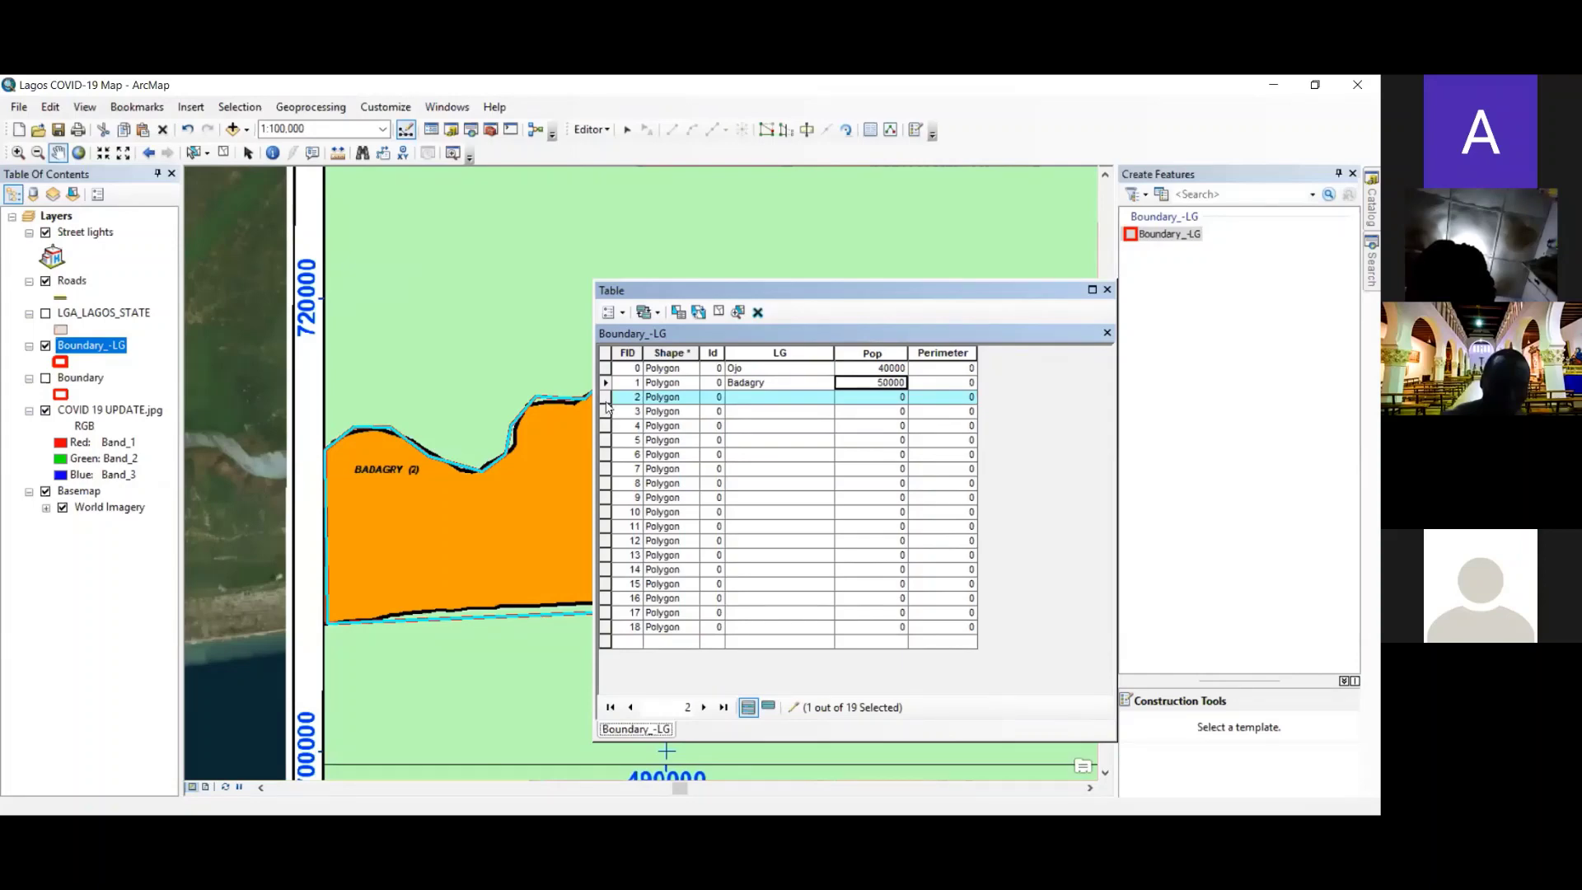
{"action": "left_click", "coordinate": [778, 399]}
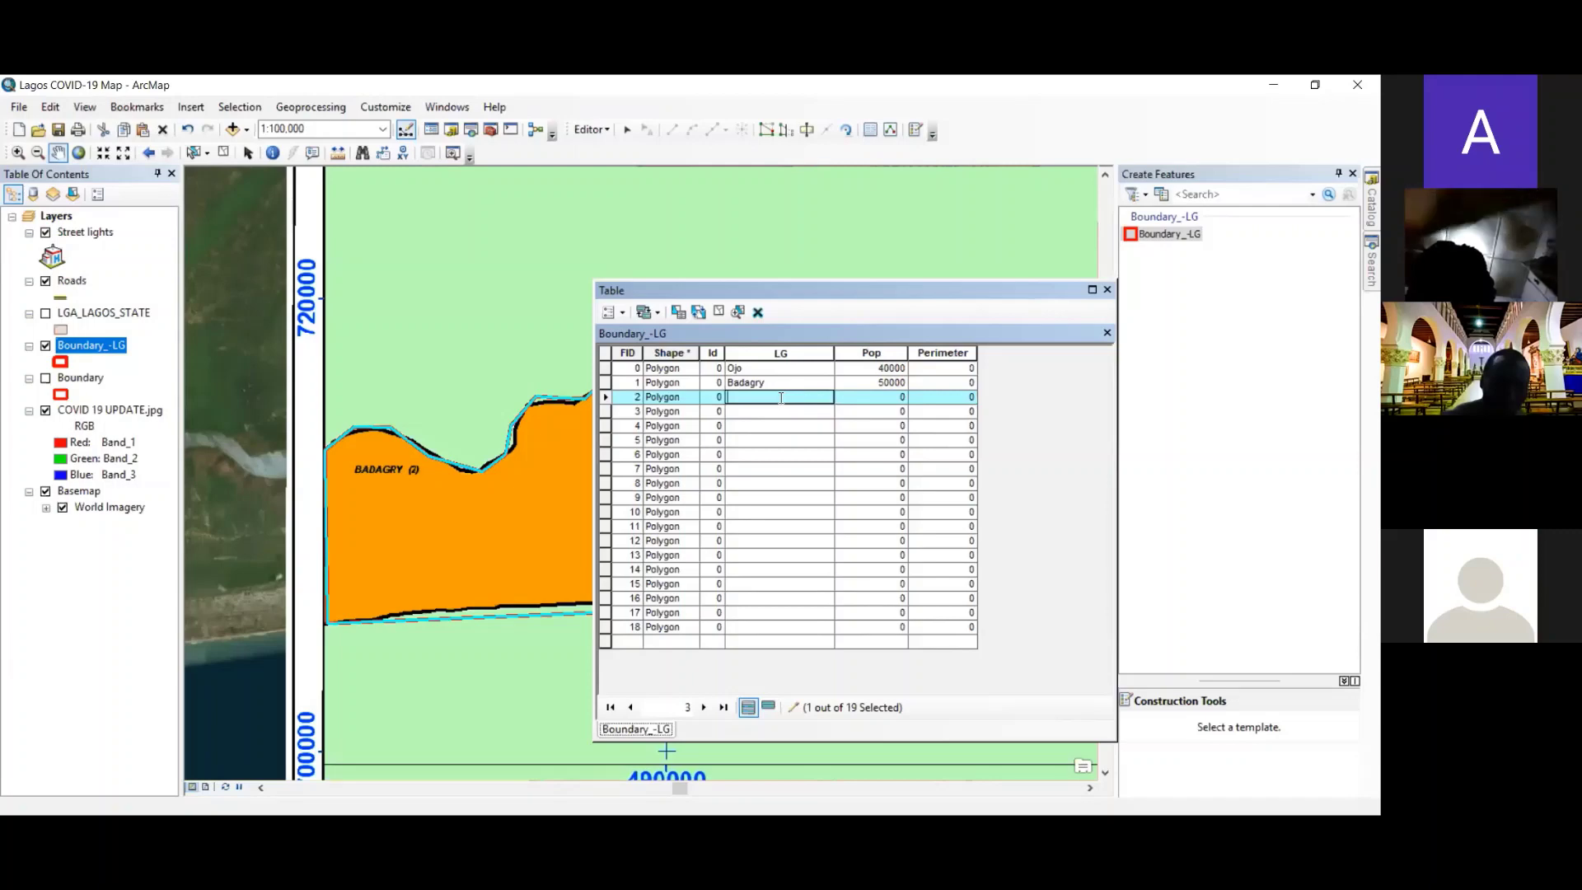
{"action": "type", "text": "Bola"}
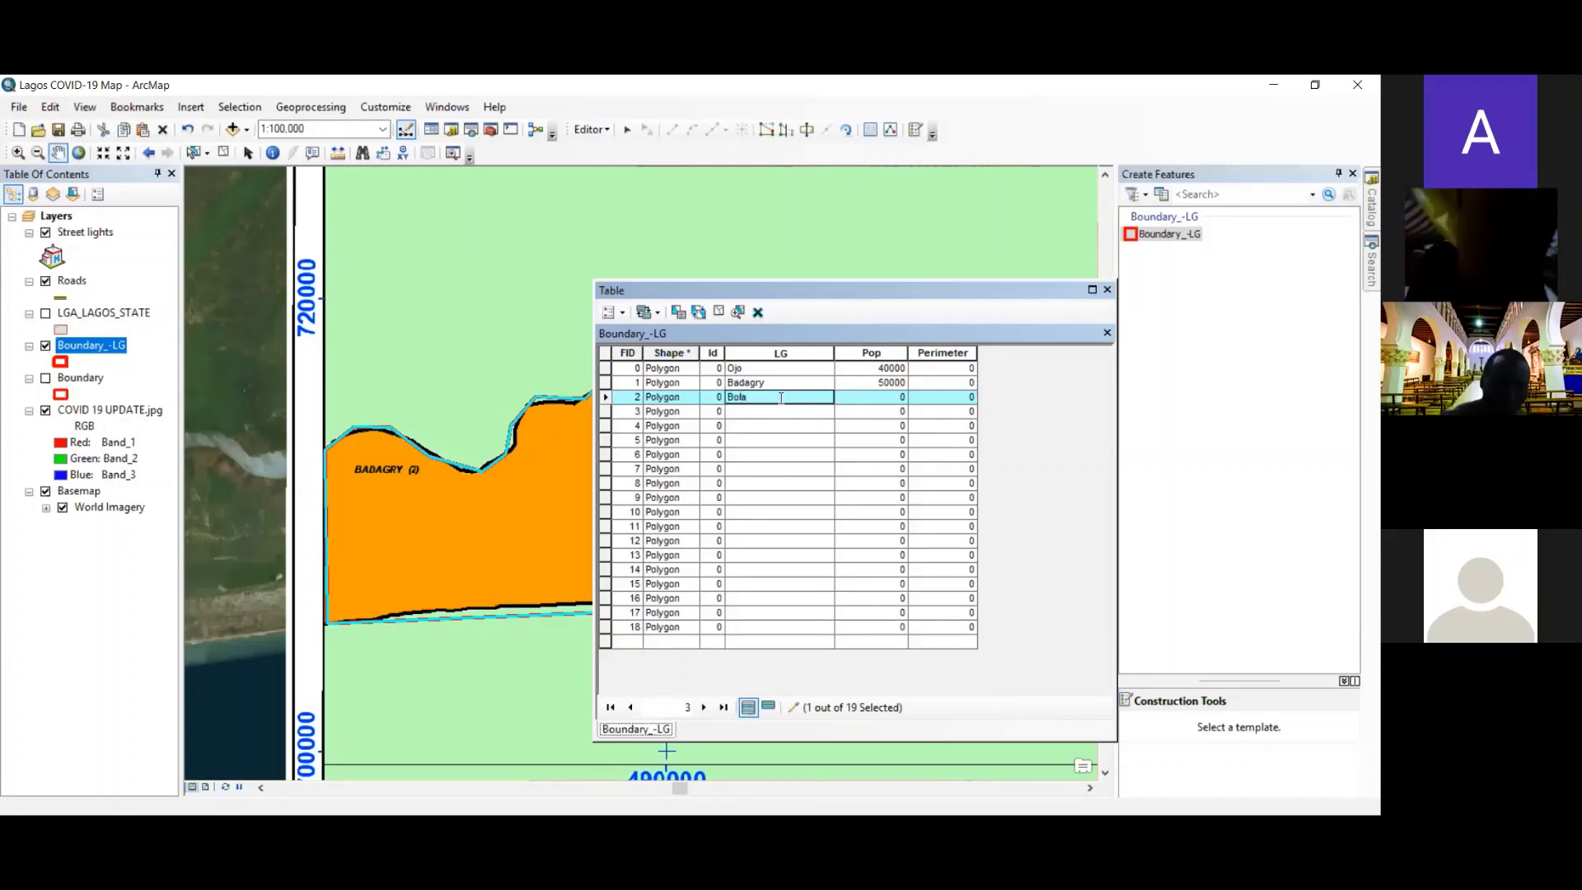
{"action": "key", "text": "Tab"}
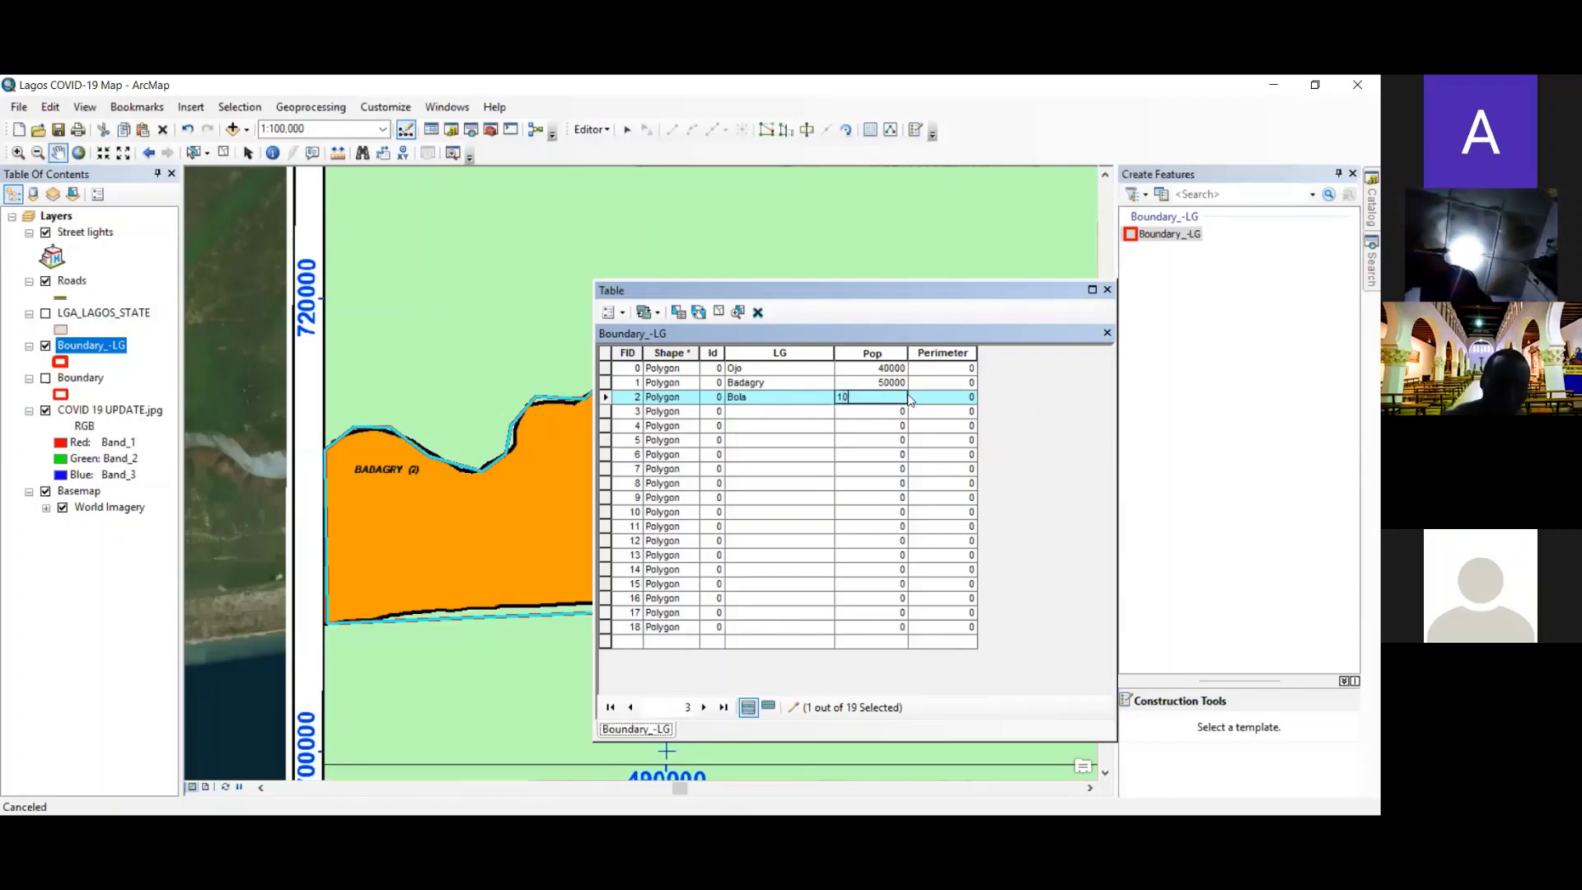
{"action": "type", "text": "1000"}
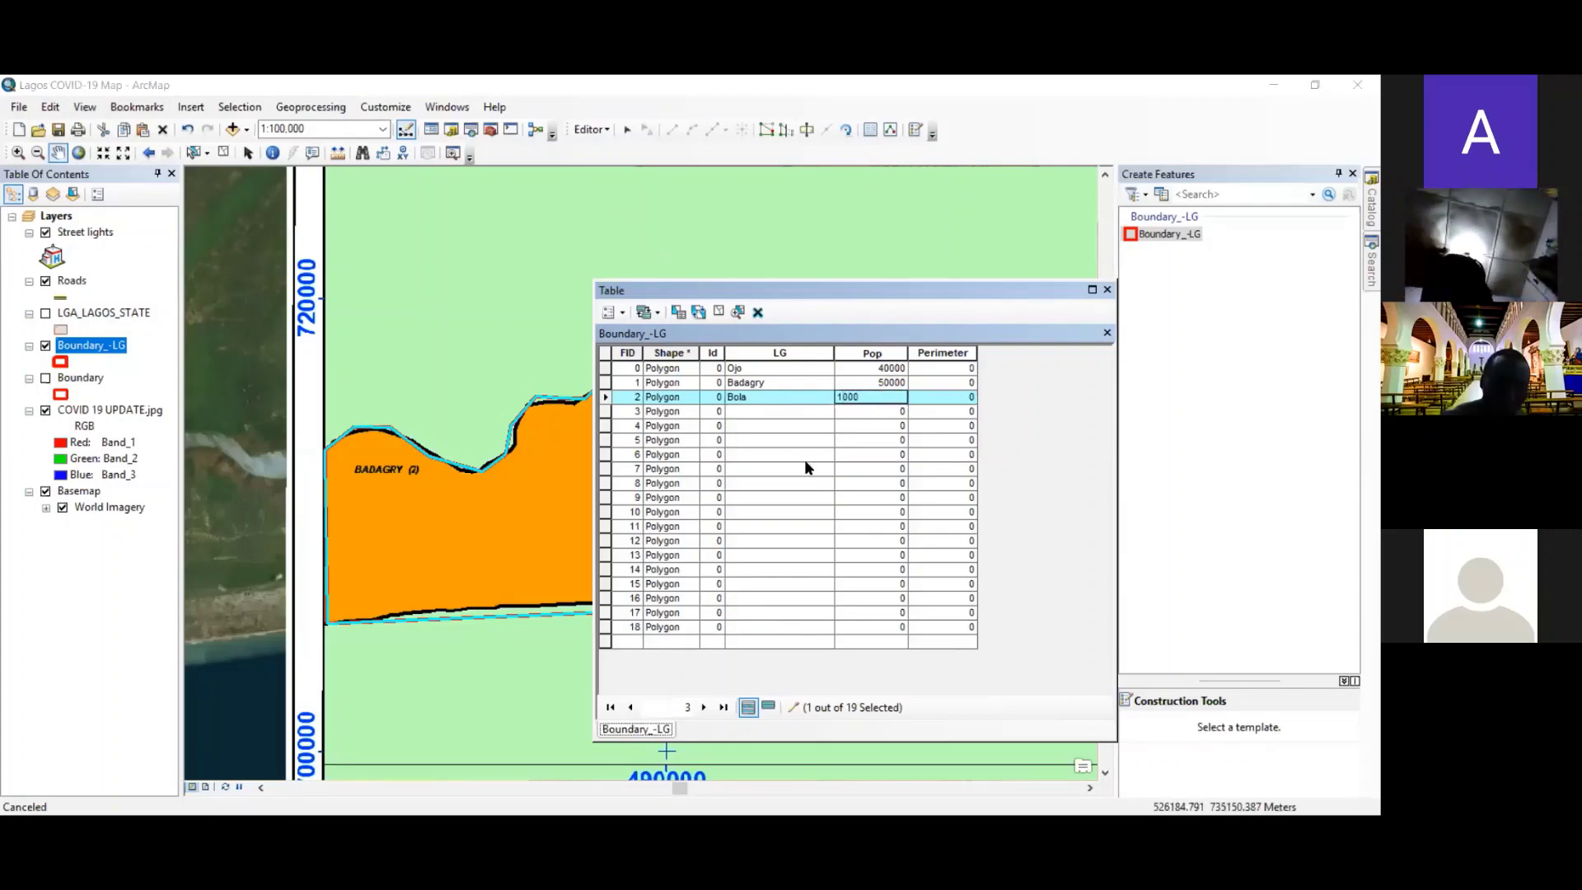
- Enter a placeholder first name in the LG field of the FID 3 record and set its Pop to 90000
{"action": "left_click", "coordinate": [784, 413]}
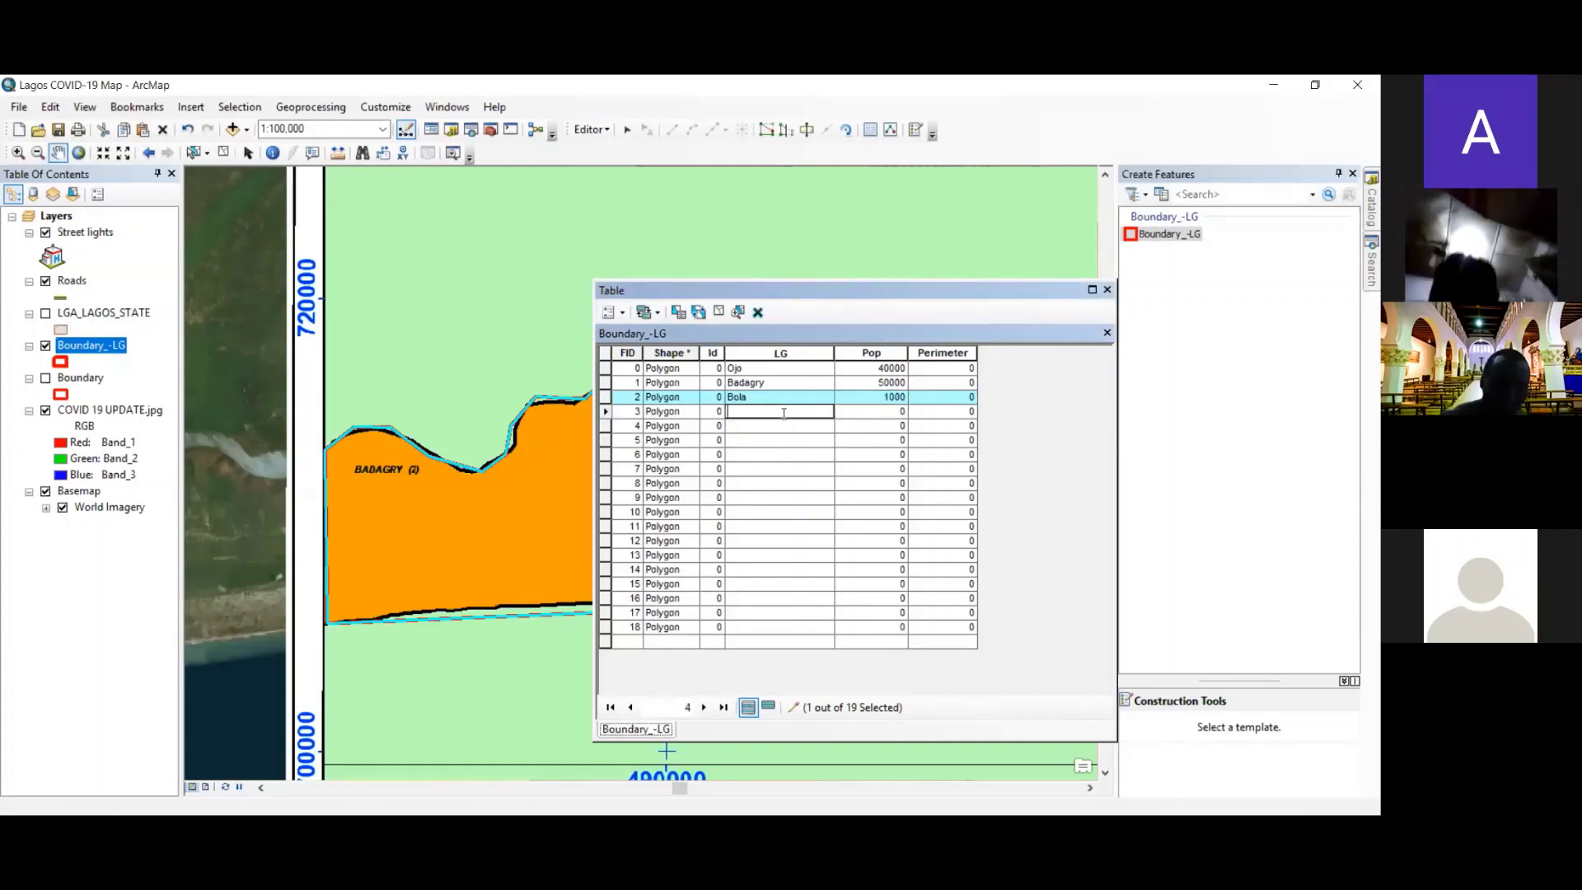
{"action": "type", "text": "Nurudeen"}
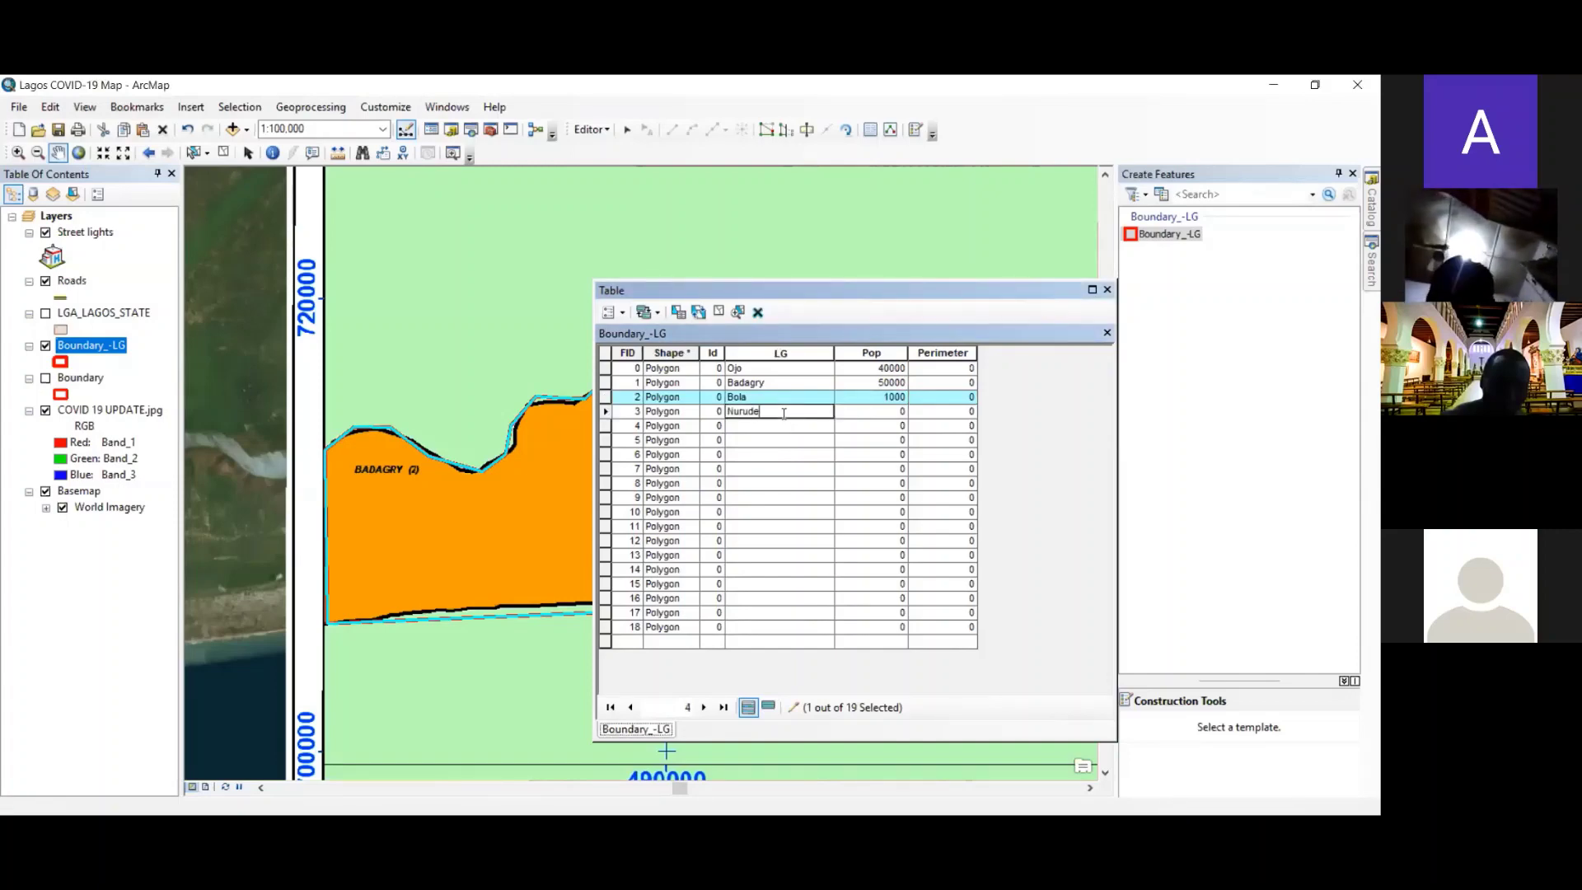
{"action": "left_click", "coordinate": [869, 412]}
{"action": "type", "text": "9"}
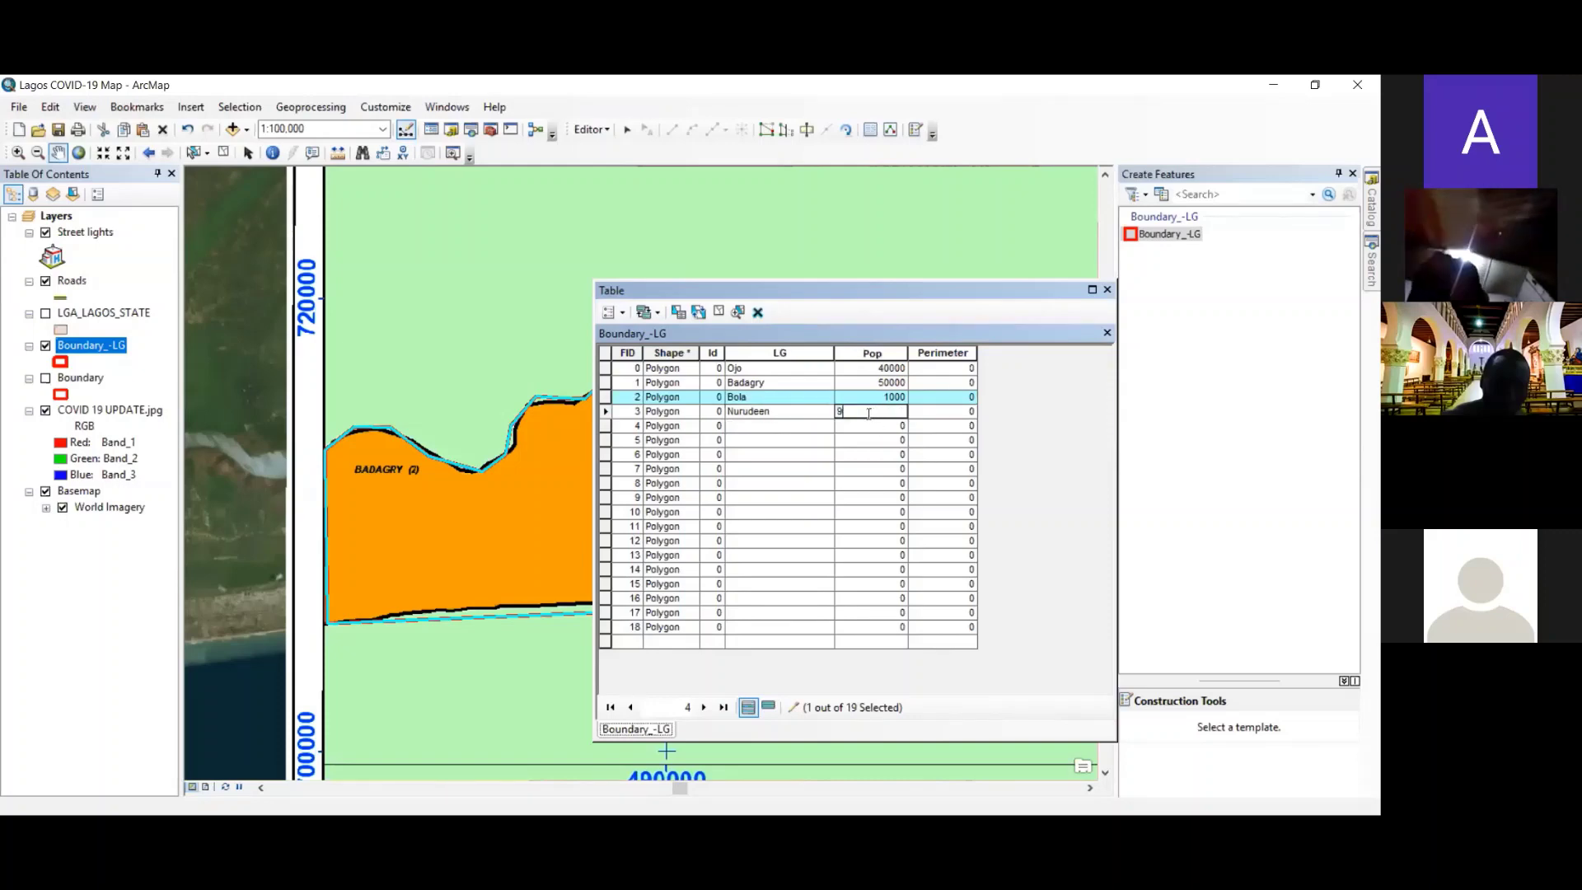
{"action": "type", "text": "0000"}
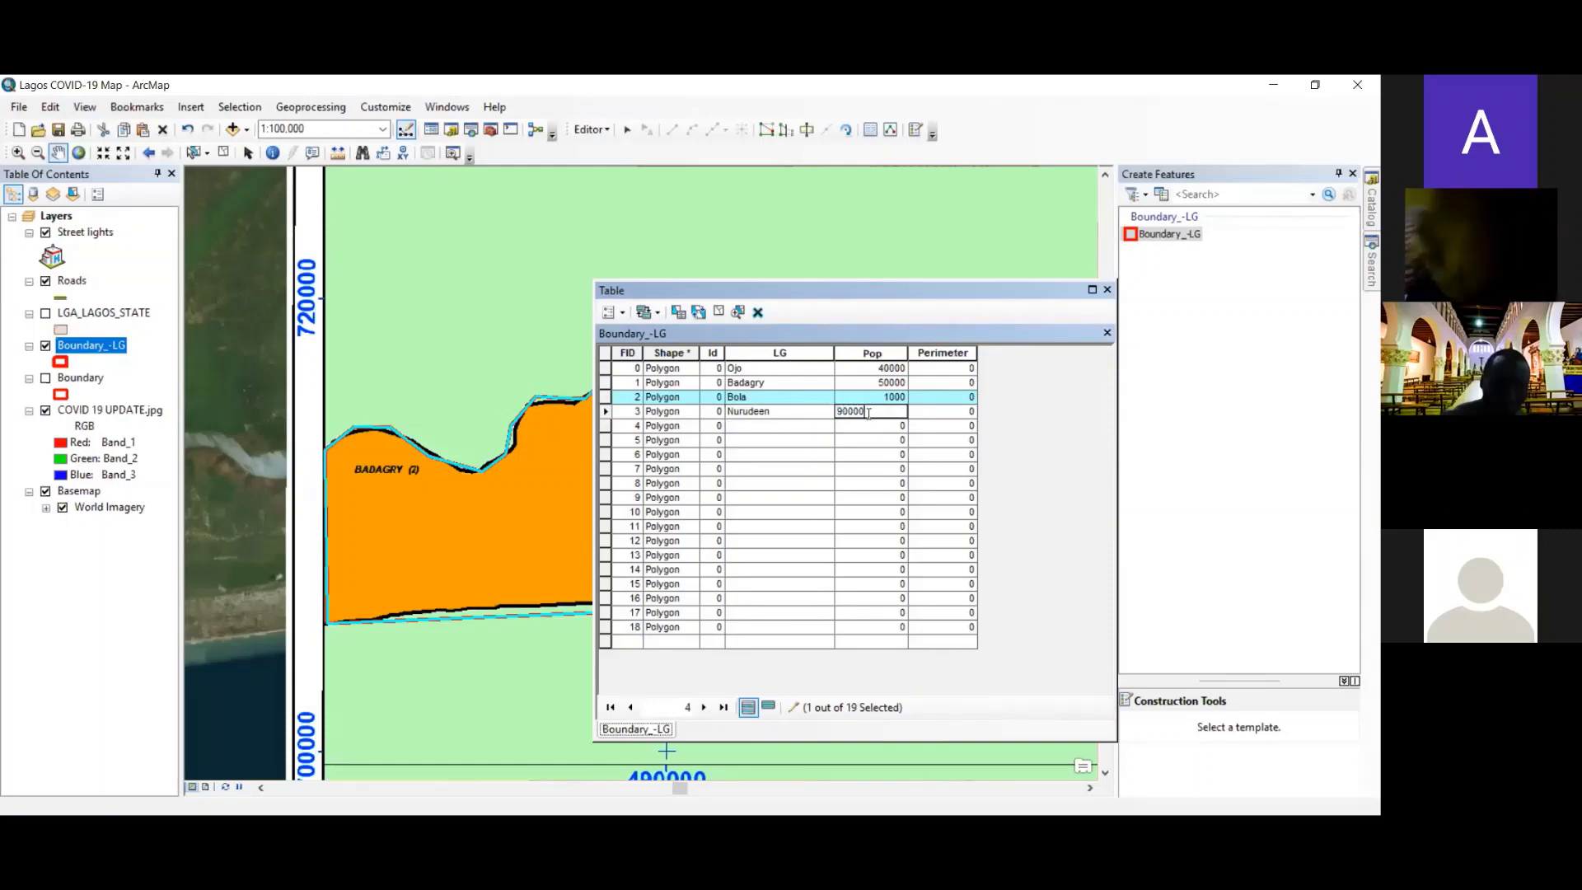
- Enter a placeholder first name in the LG field of the FID 4 record and set its Pop to 20000
{"action": "left_click", "coordinate": [866, 427]}
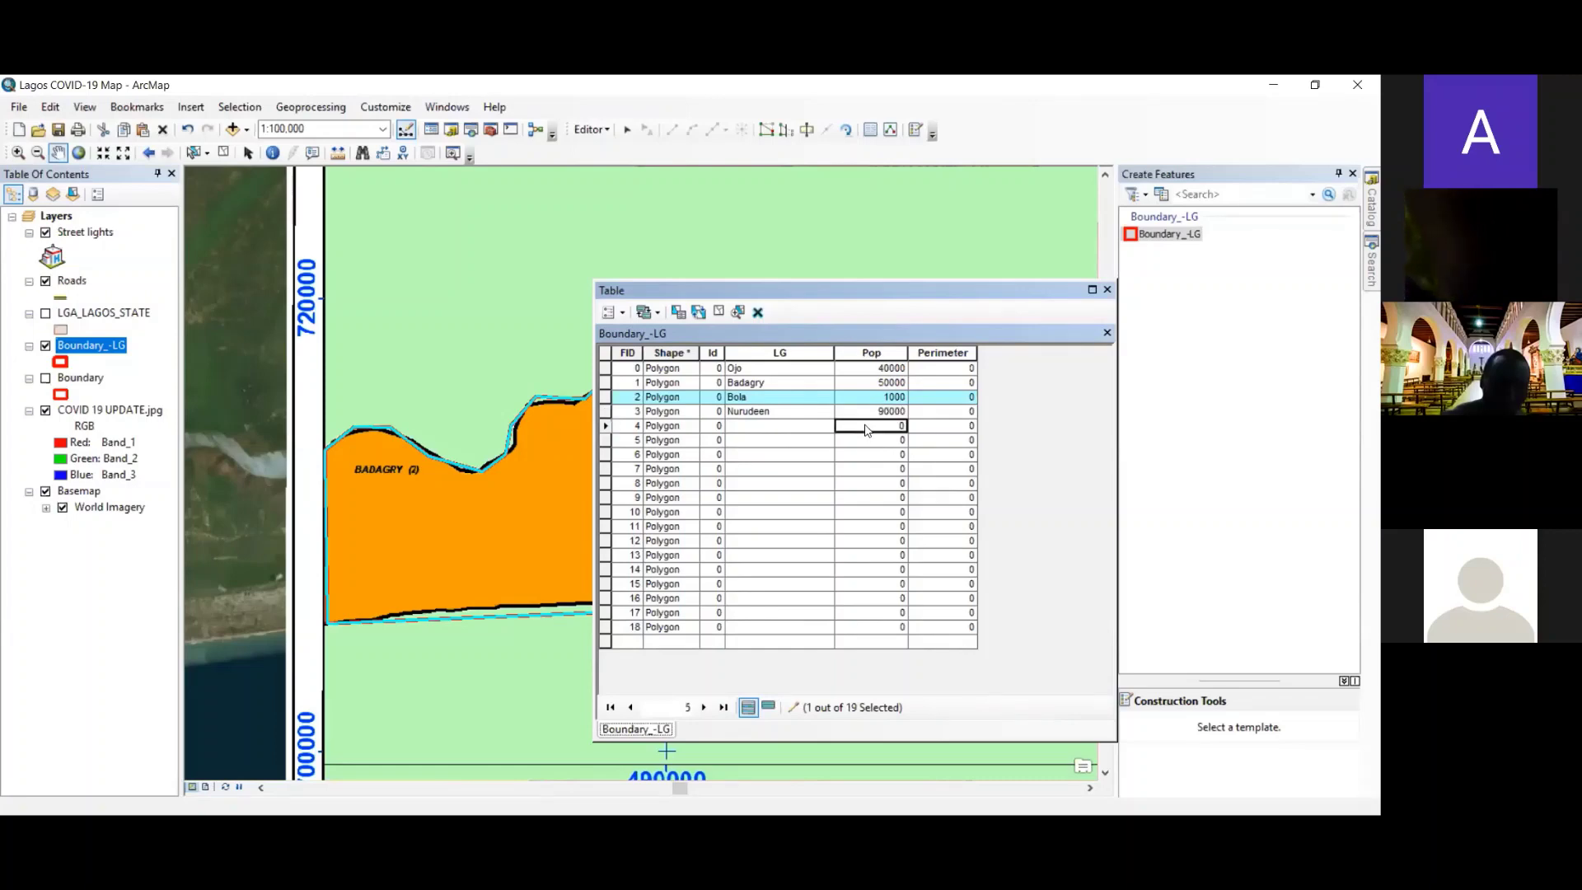
{"action": "left_click", "coordinate": [799, 428]}
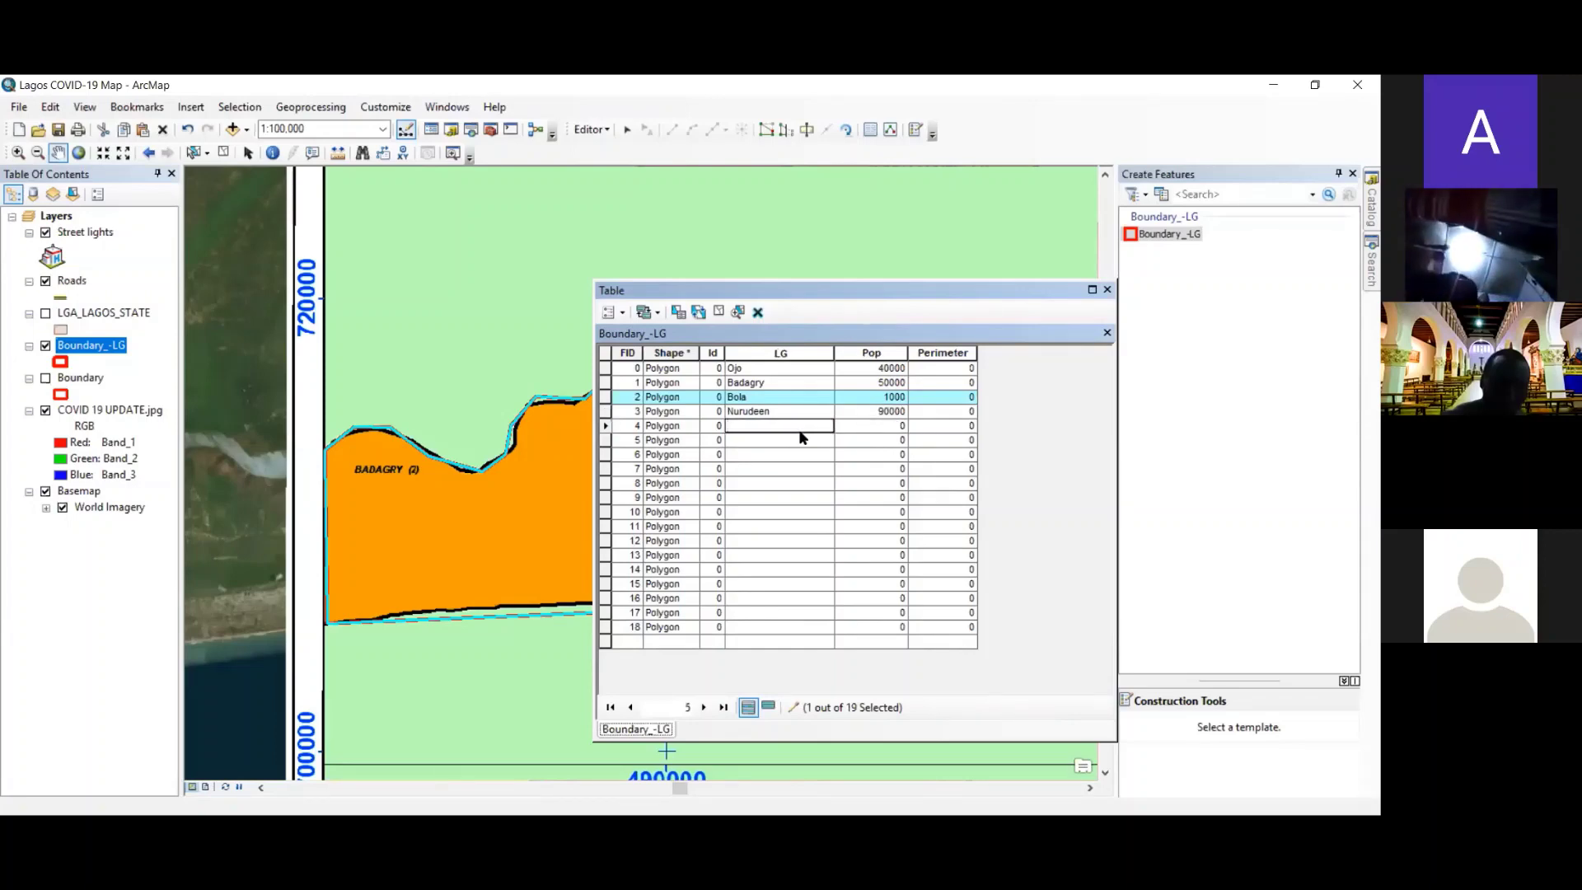
{"action": "type", "text": "V"}
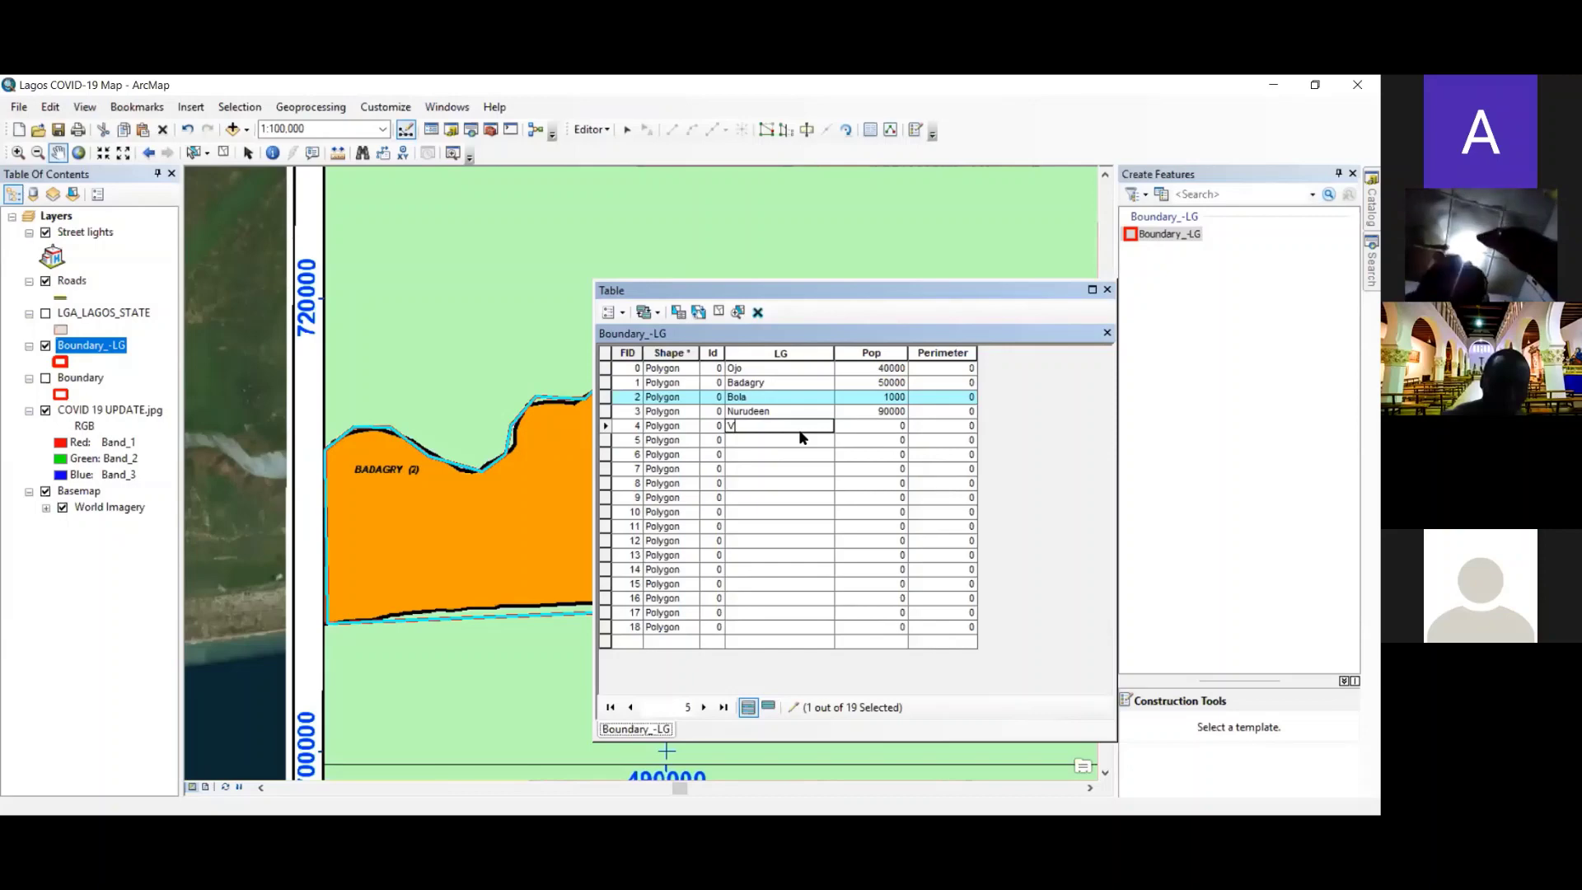
{"action": "type", "text": "icto"}
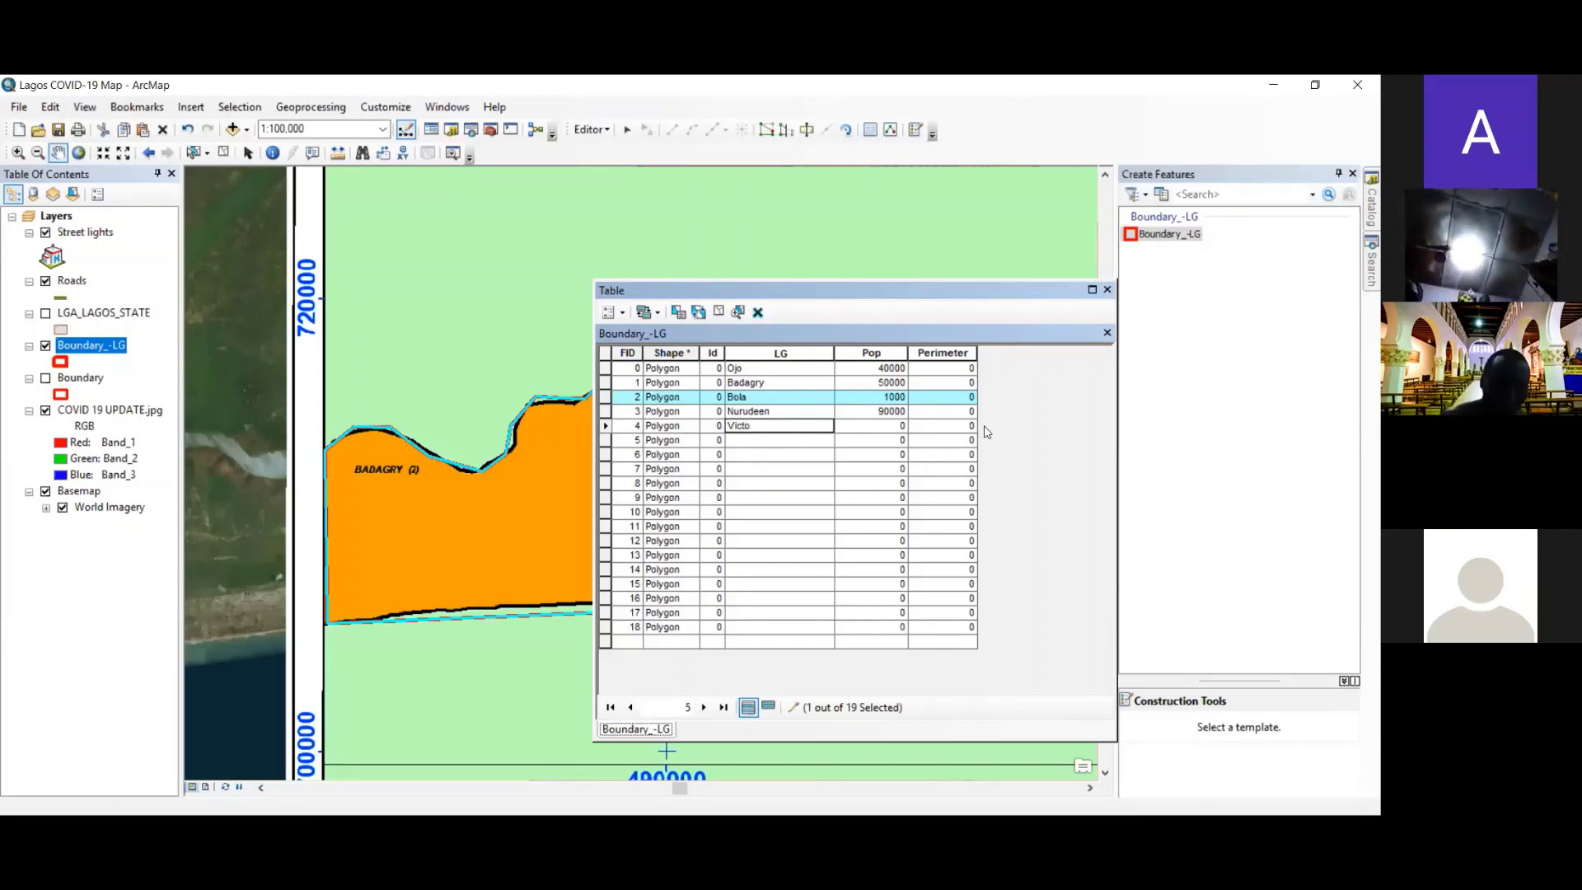
{"action": "left_click", "coordinate": [882, 425]}
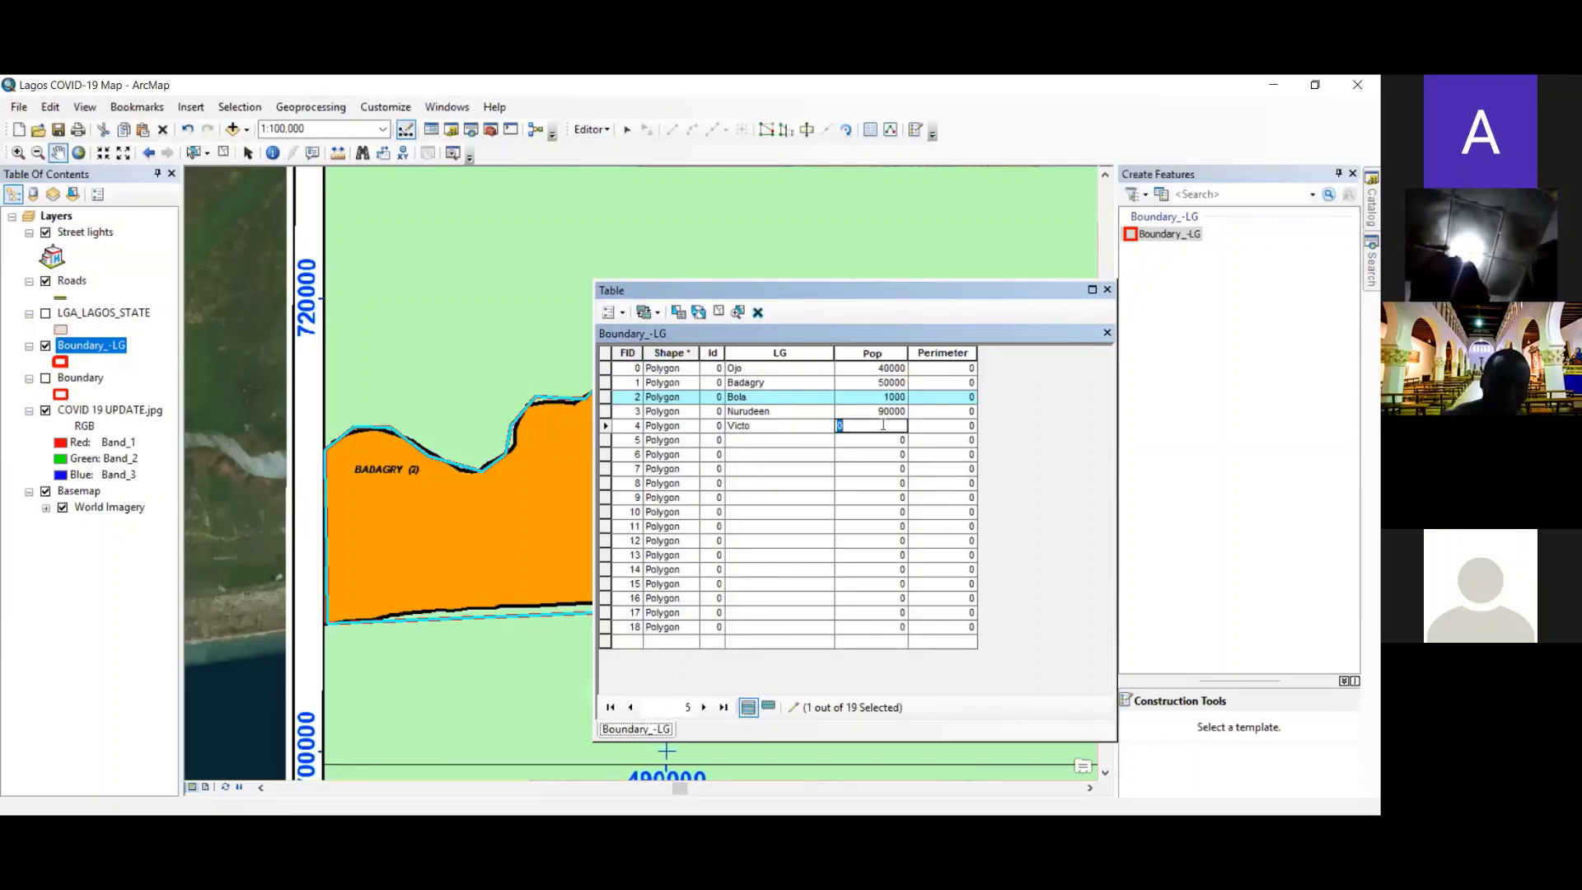
{"action": "type", "text": "20000"}
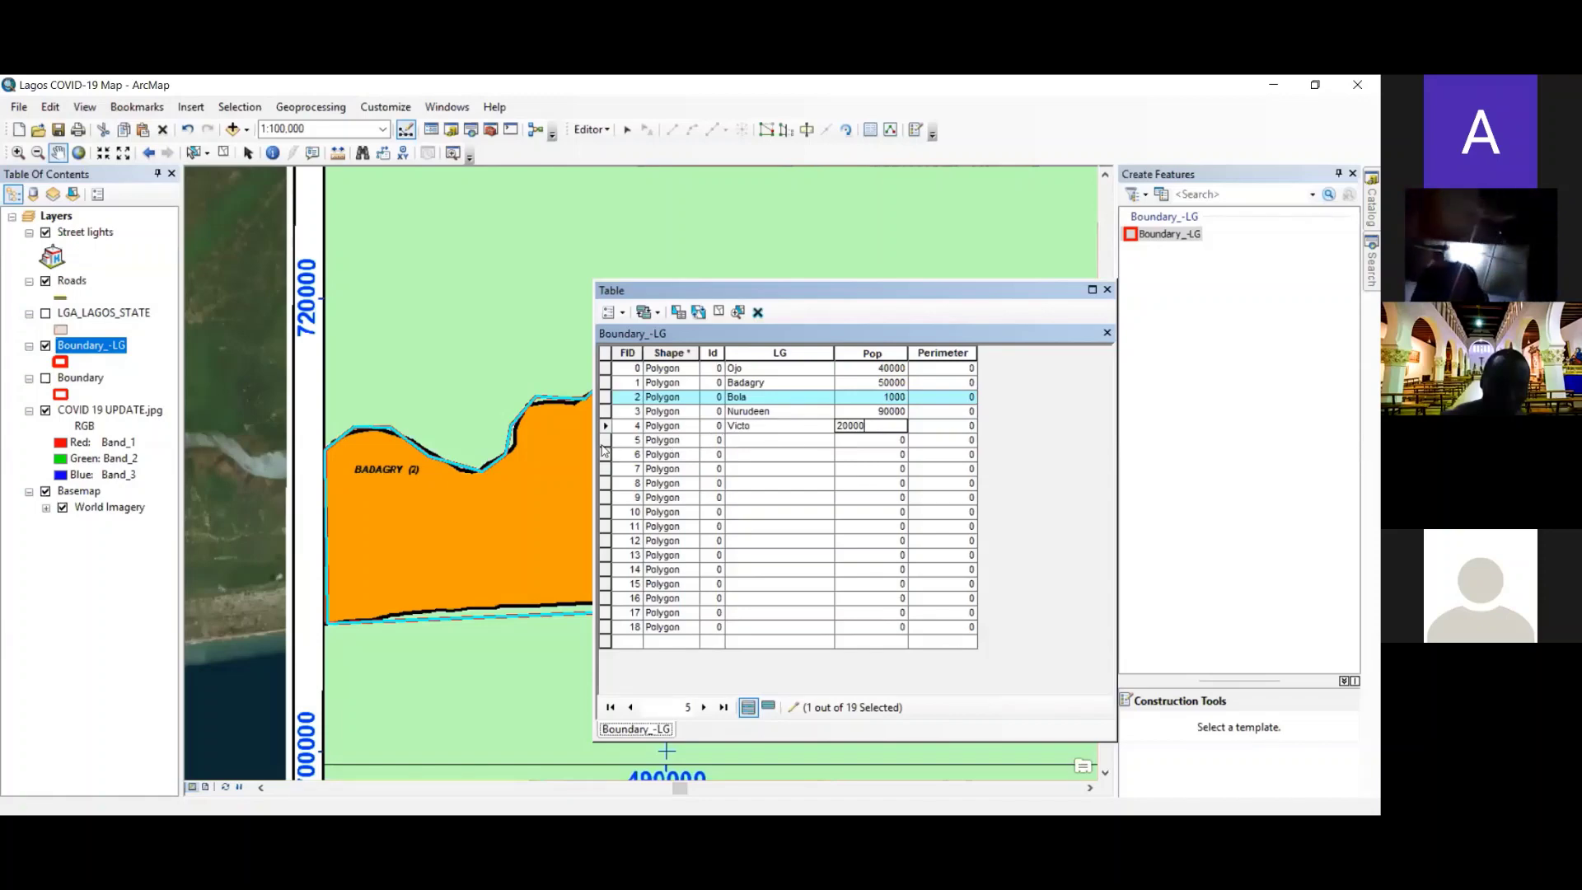
- Select the FID 5 record, enter a placeholder first name in its LG field and set Pop to 30000
{"action": "left_click", "coordinate": [604, 443]}
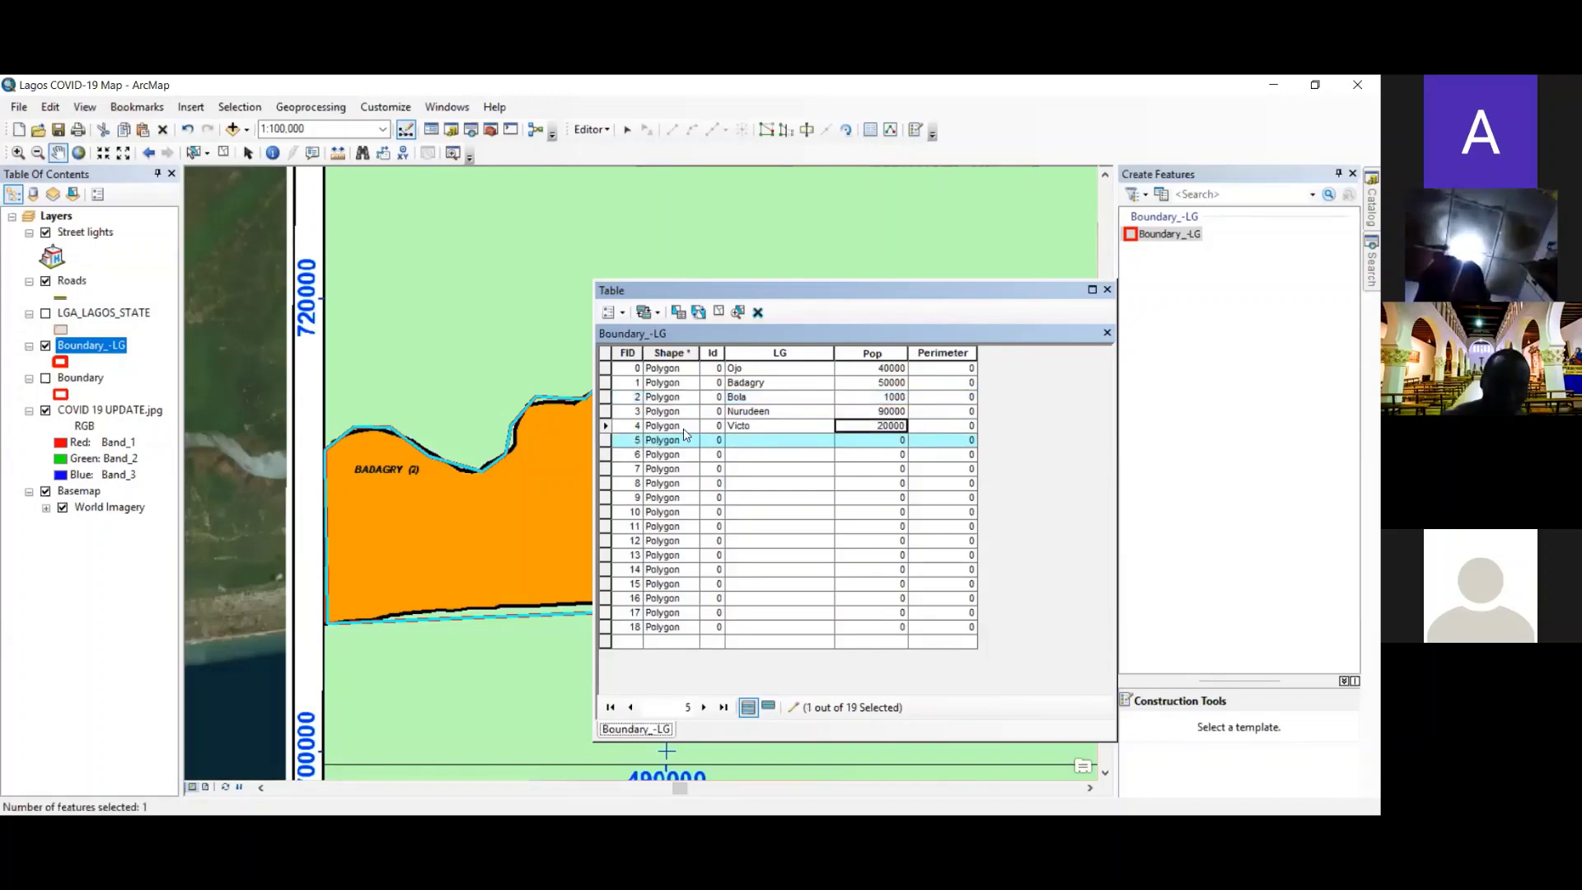
{"action": "double_click", "coordinate": [604, 443]}
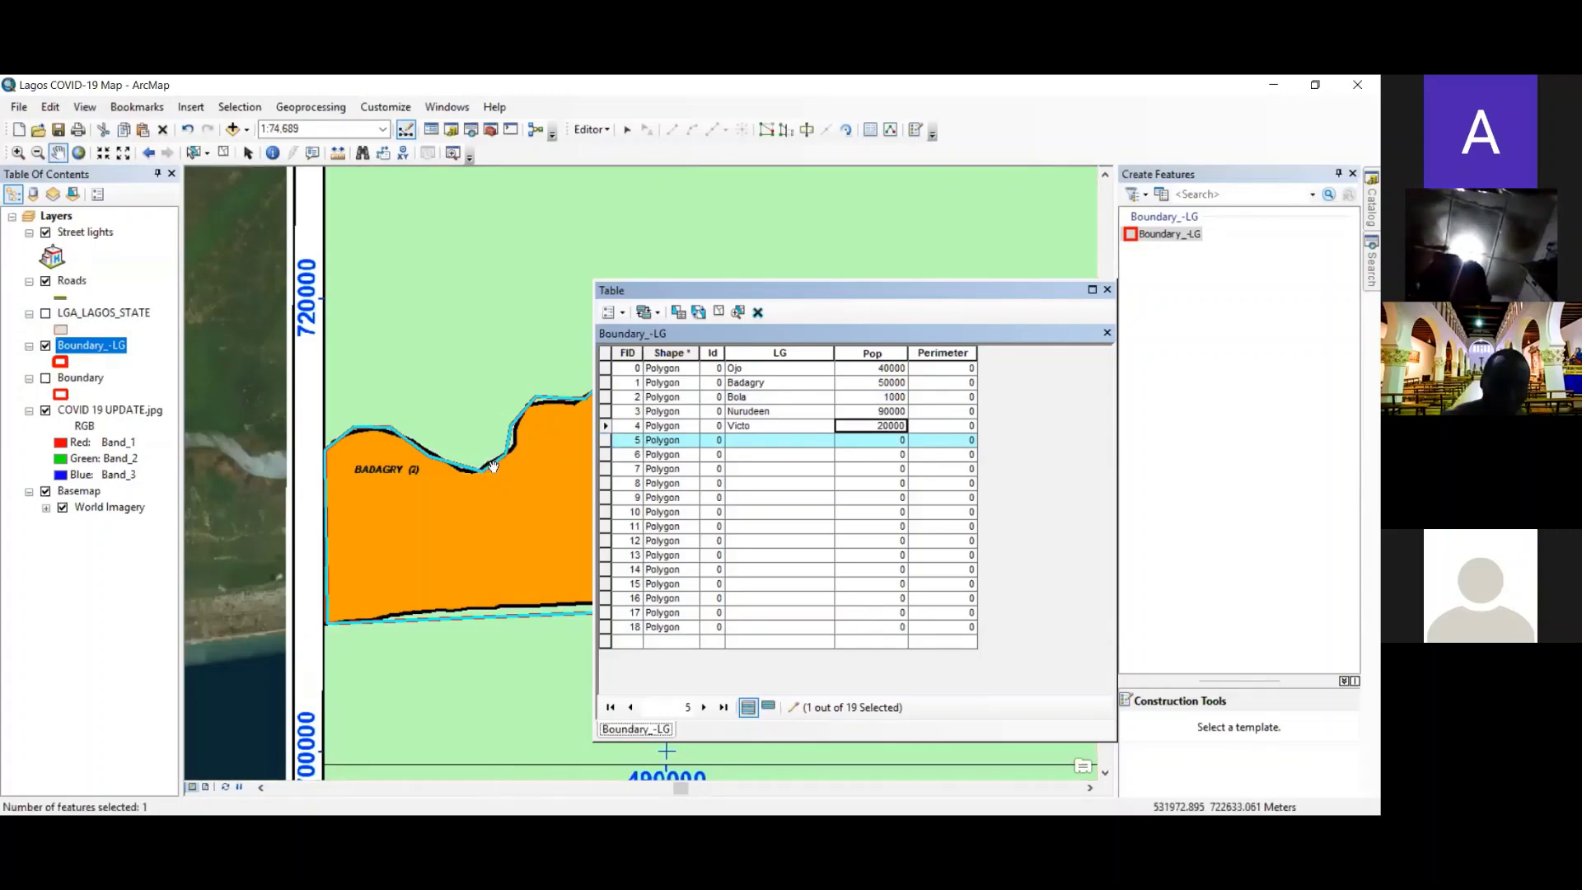
{"action": "left_click", "coordinate": [766, 443]}
{"action": "type", "text": "A"}
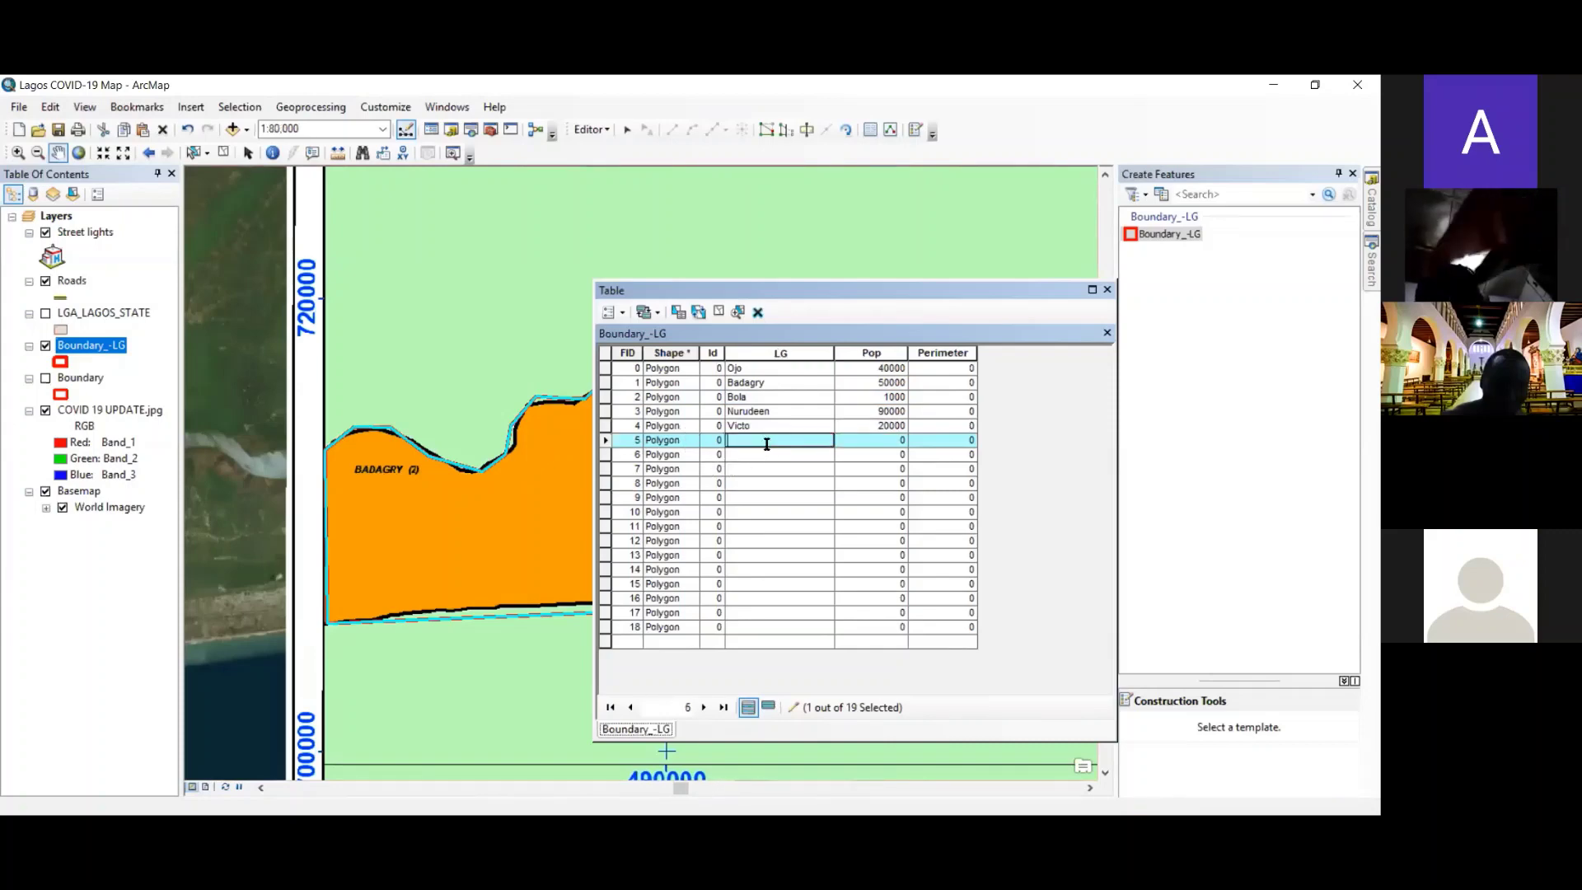
{"action": "type", "text": "bdullah"}
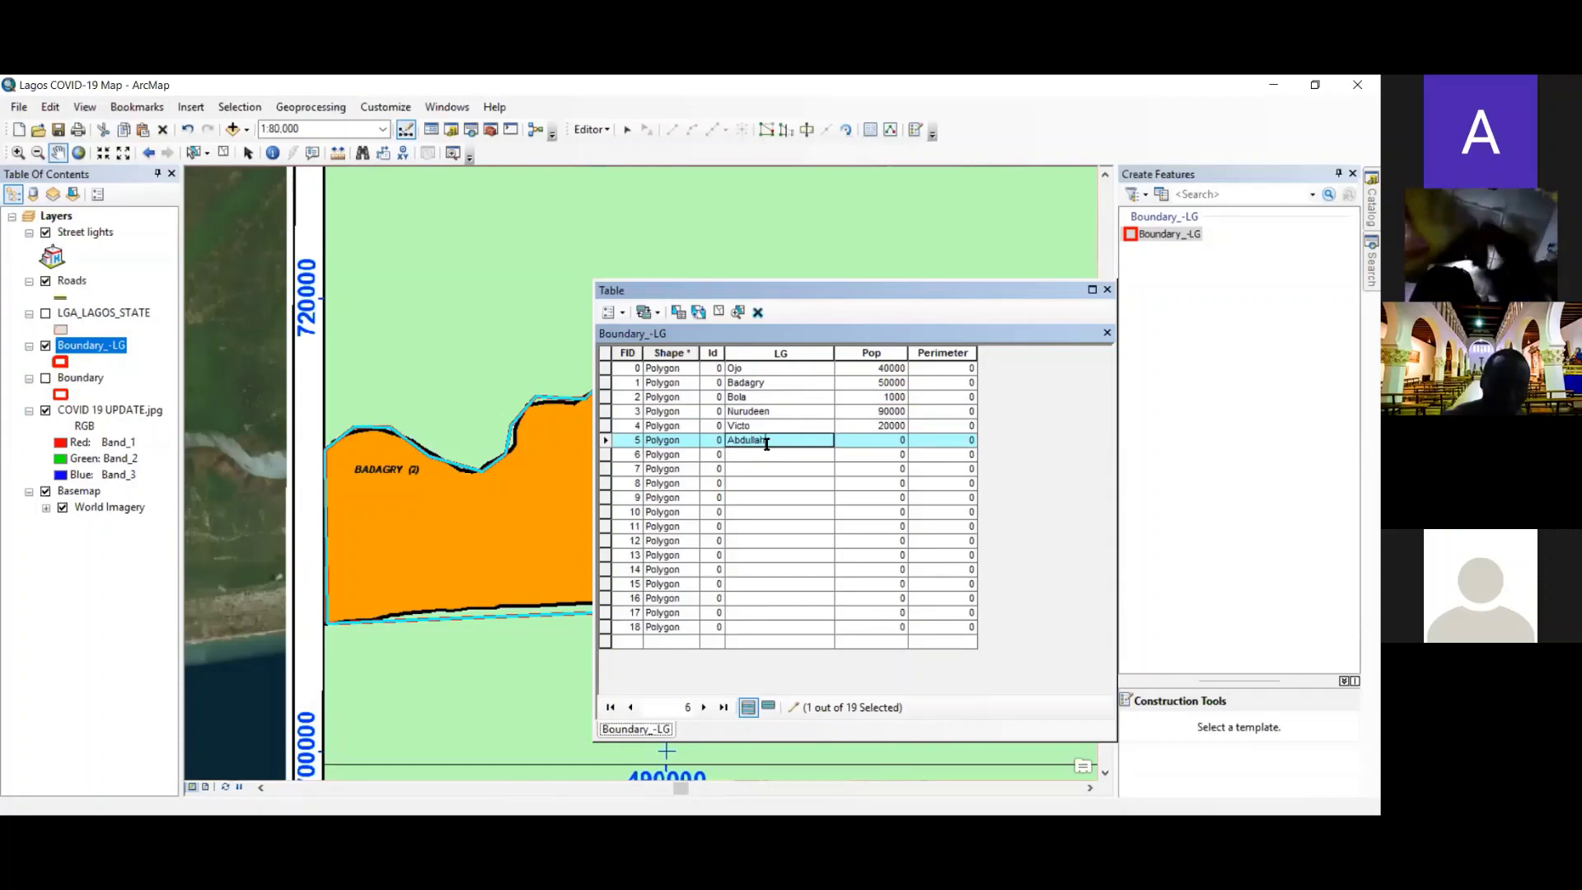
{"action": "type", "text": "i"}
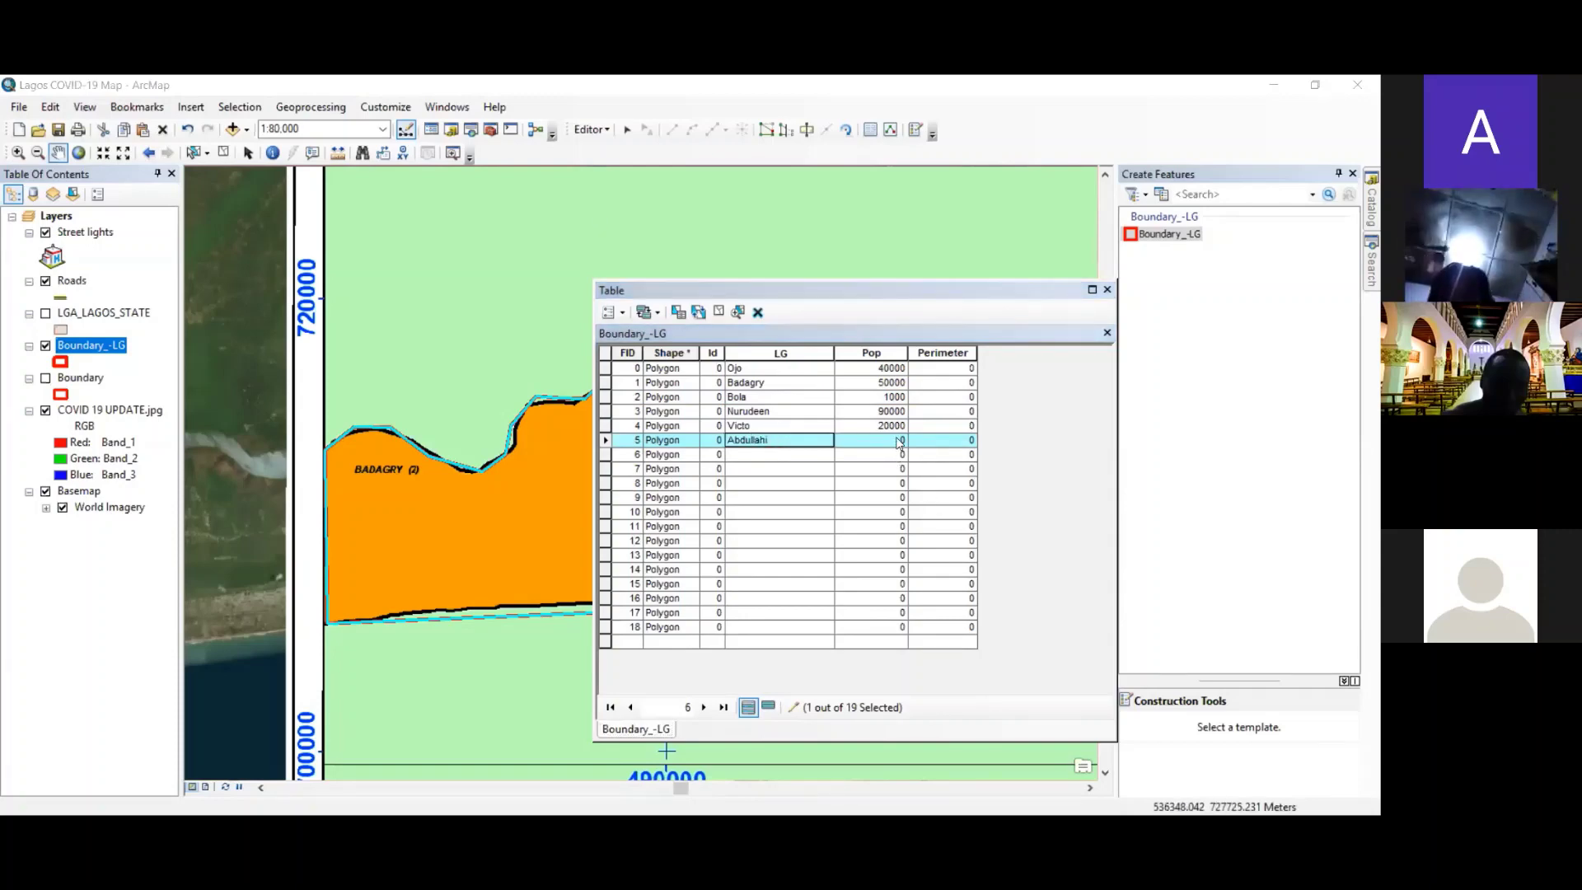
{"action": "left_click", "coordinate": [899, 442]}
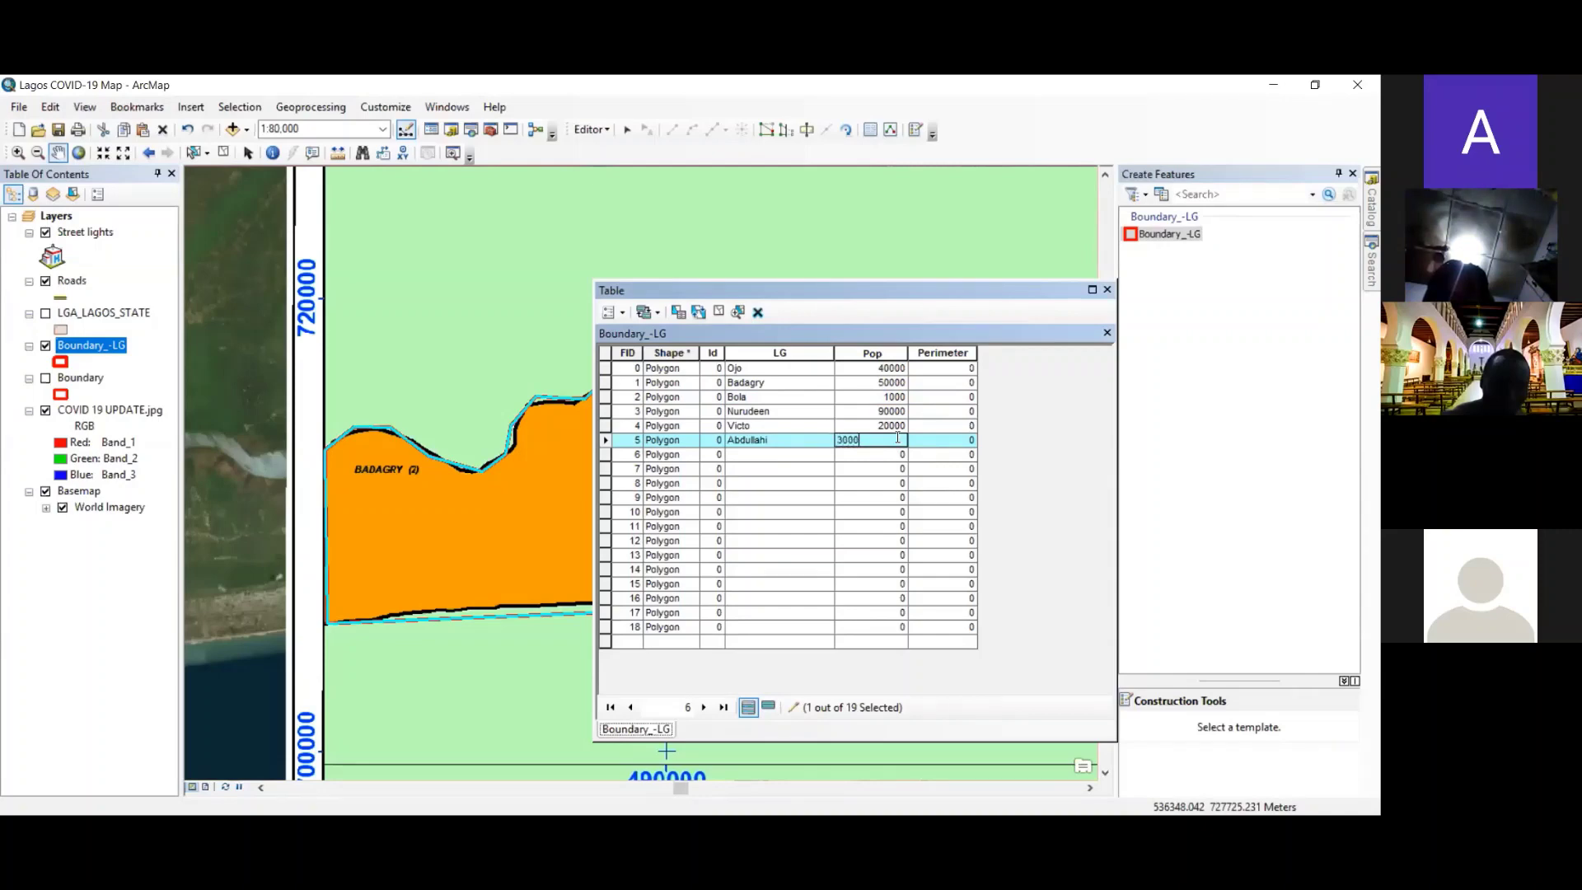
{"action": "key", "text": "Return"}
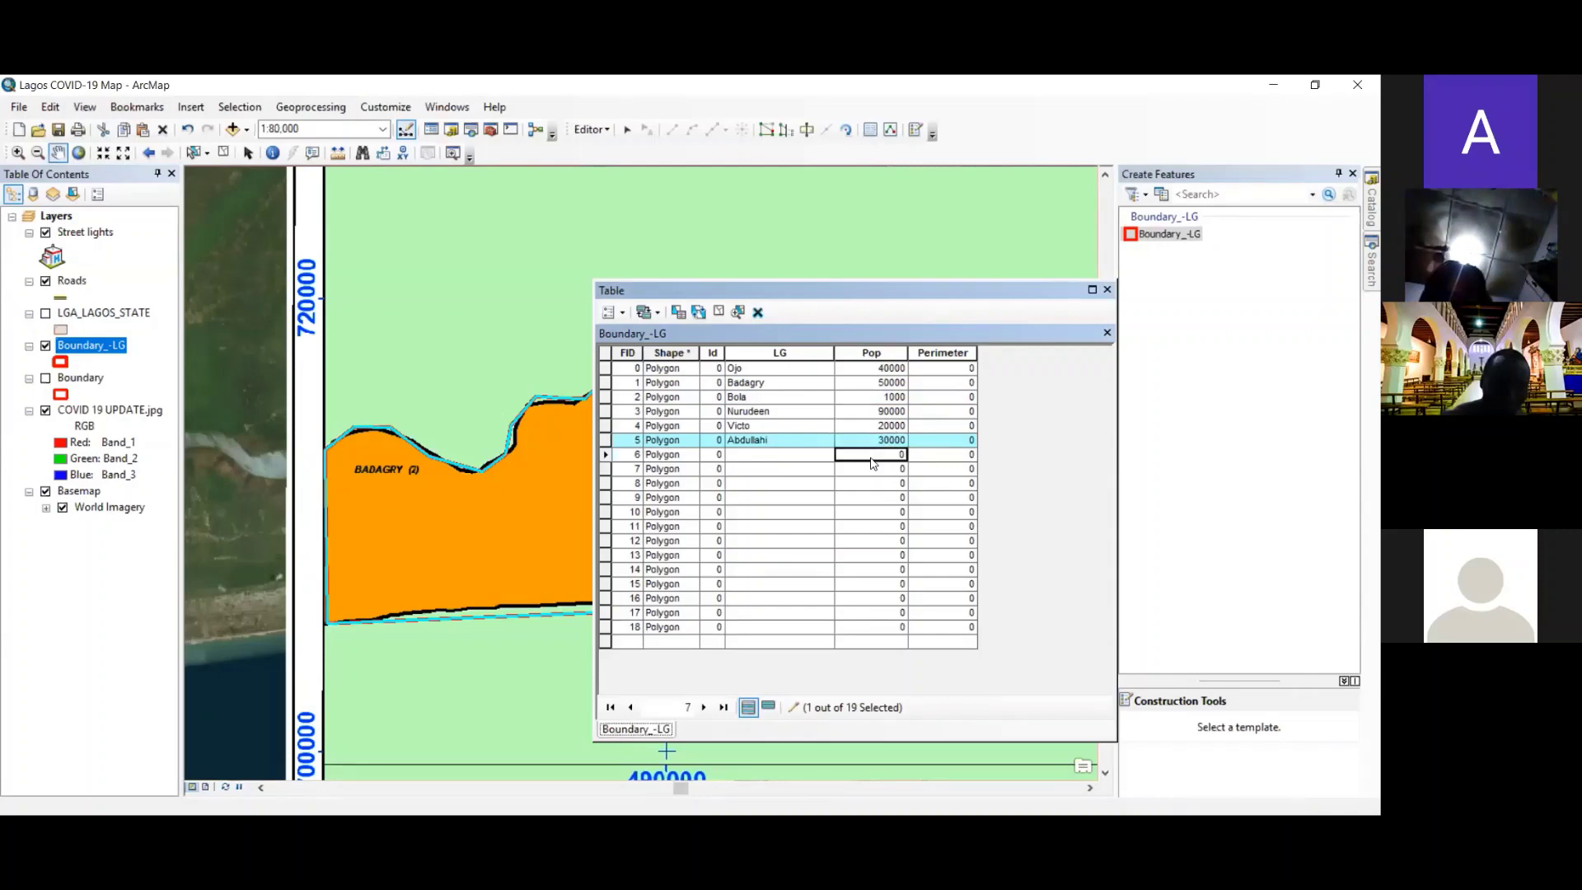
- Correct the Pop value of the FID 2 record to 15000
{"action": "left_click", "coordinate": [894, 400]}
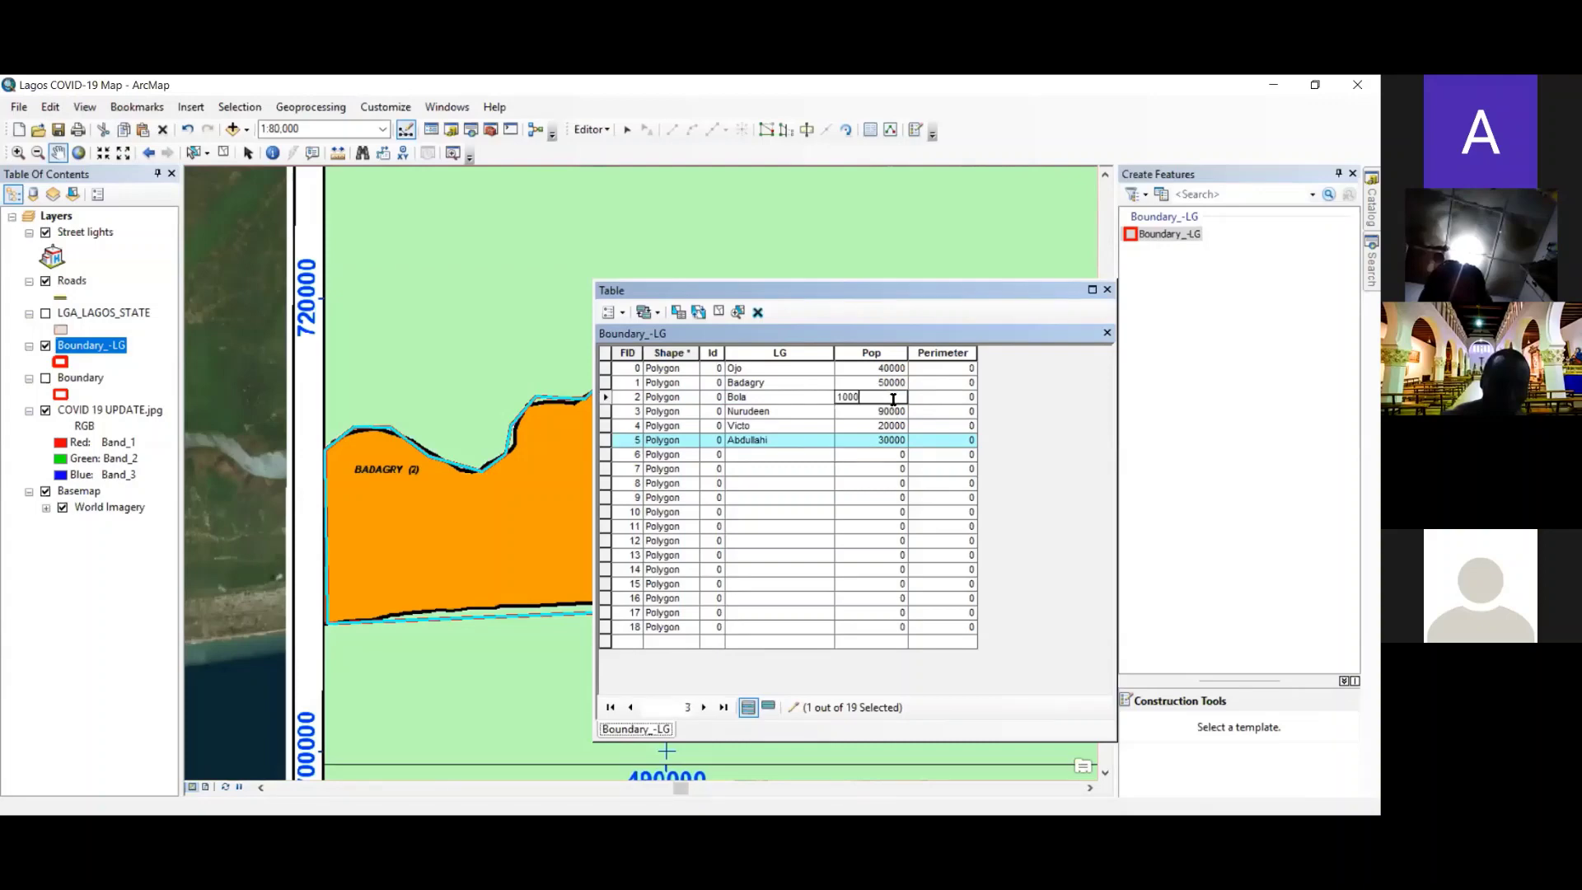
{"action": "left_click", "coordinate": [839, 396]}
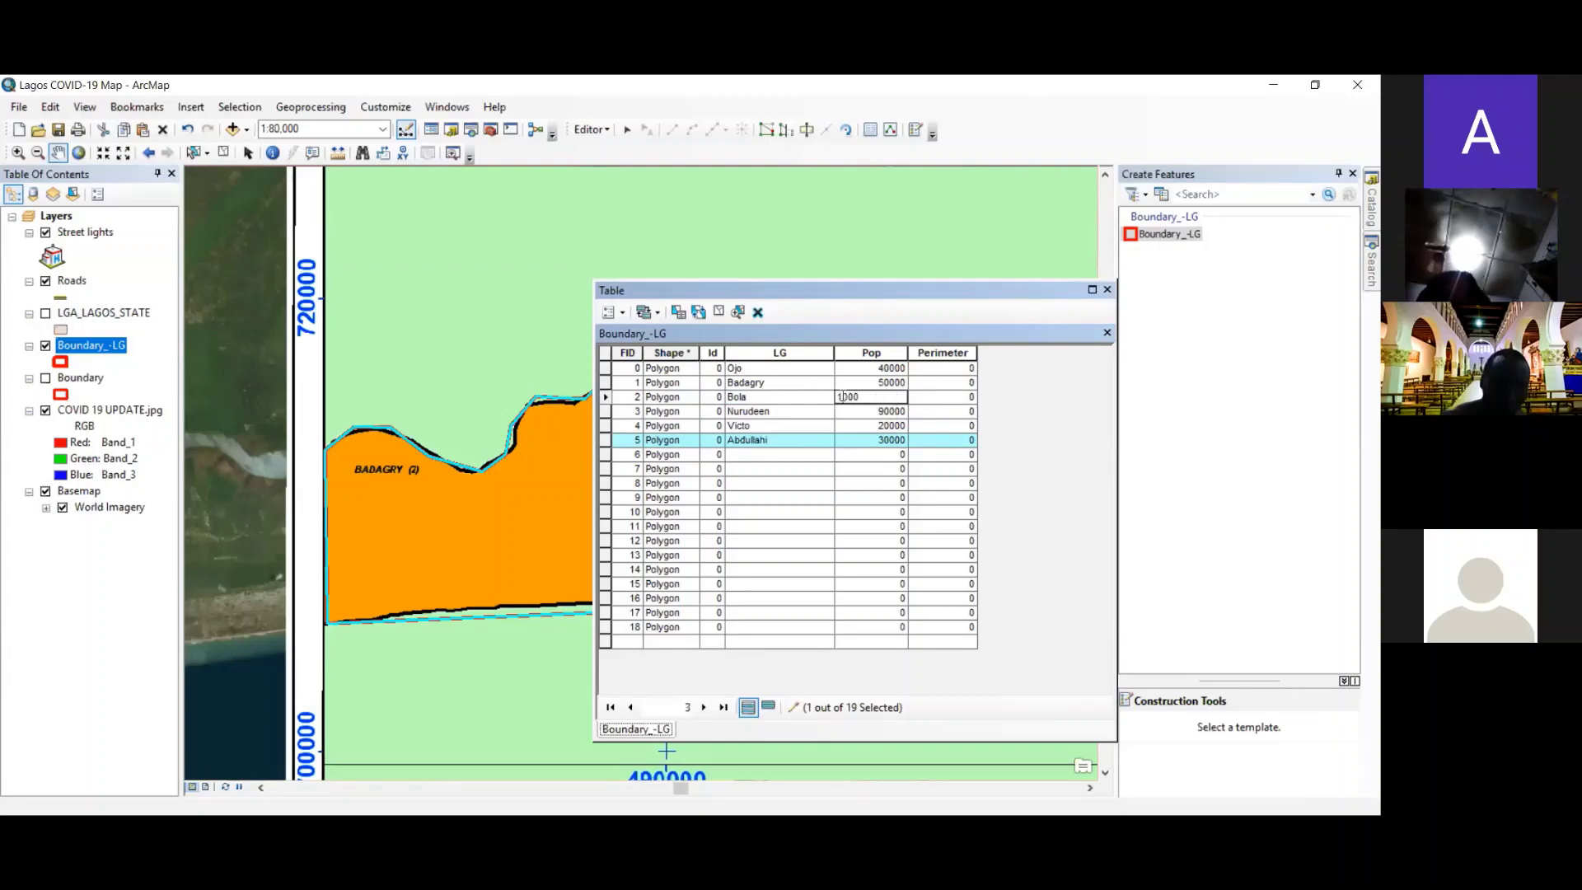
{"action": "type", "text": "5"}
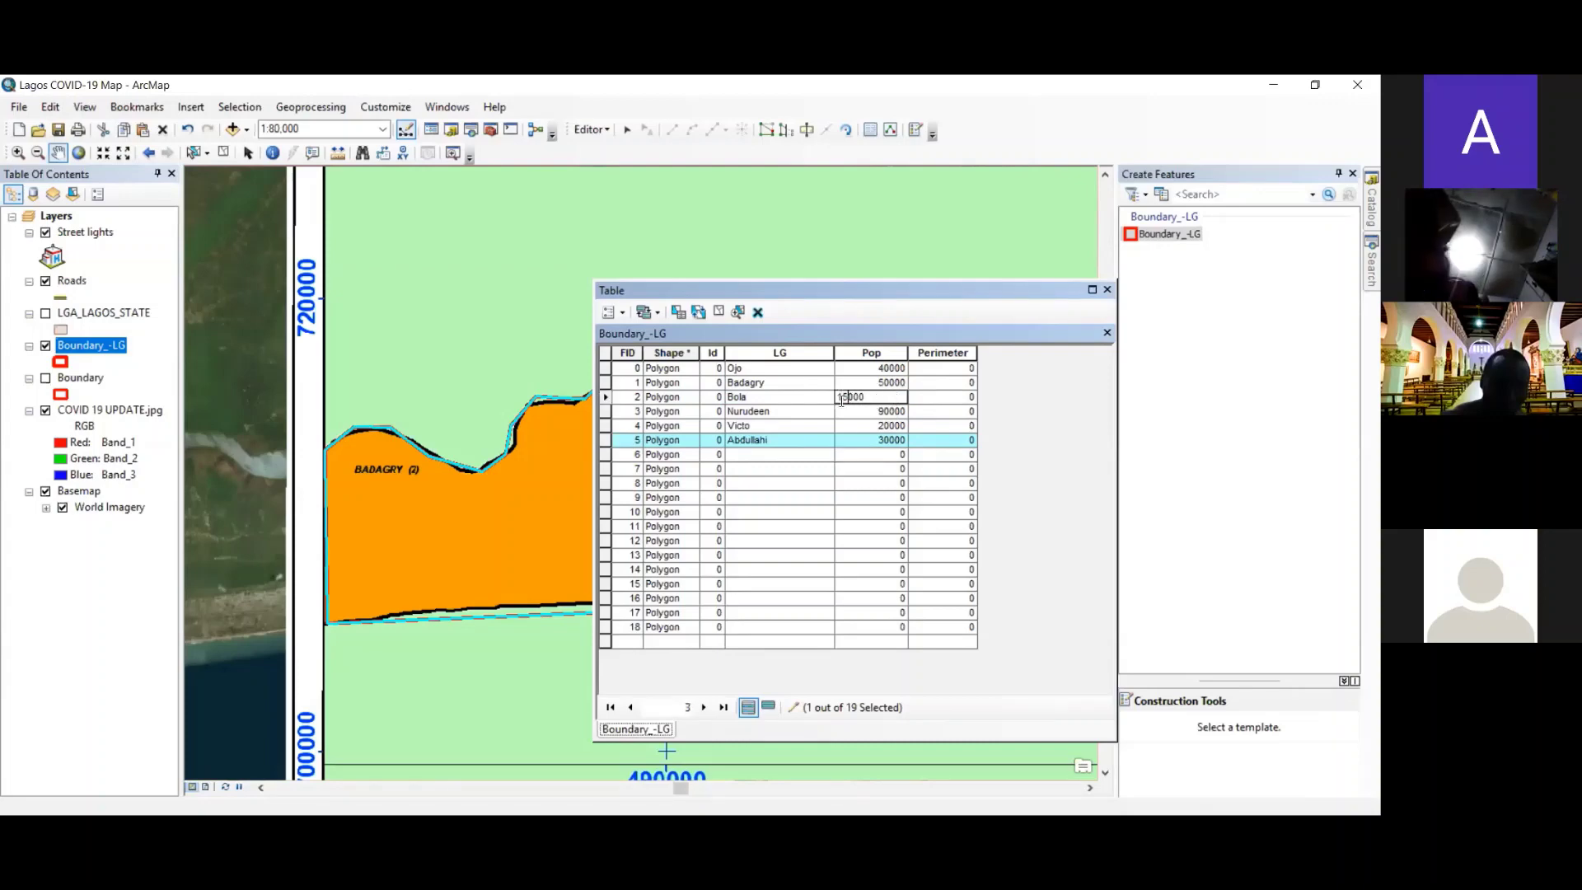
- Enter a placeholder first name in the LG field of the FID 6 record and set its Pop to 40000
{"action": "left_click", "coordinate": [743, 453]}
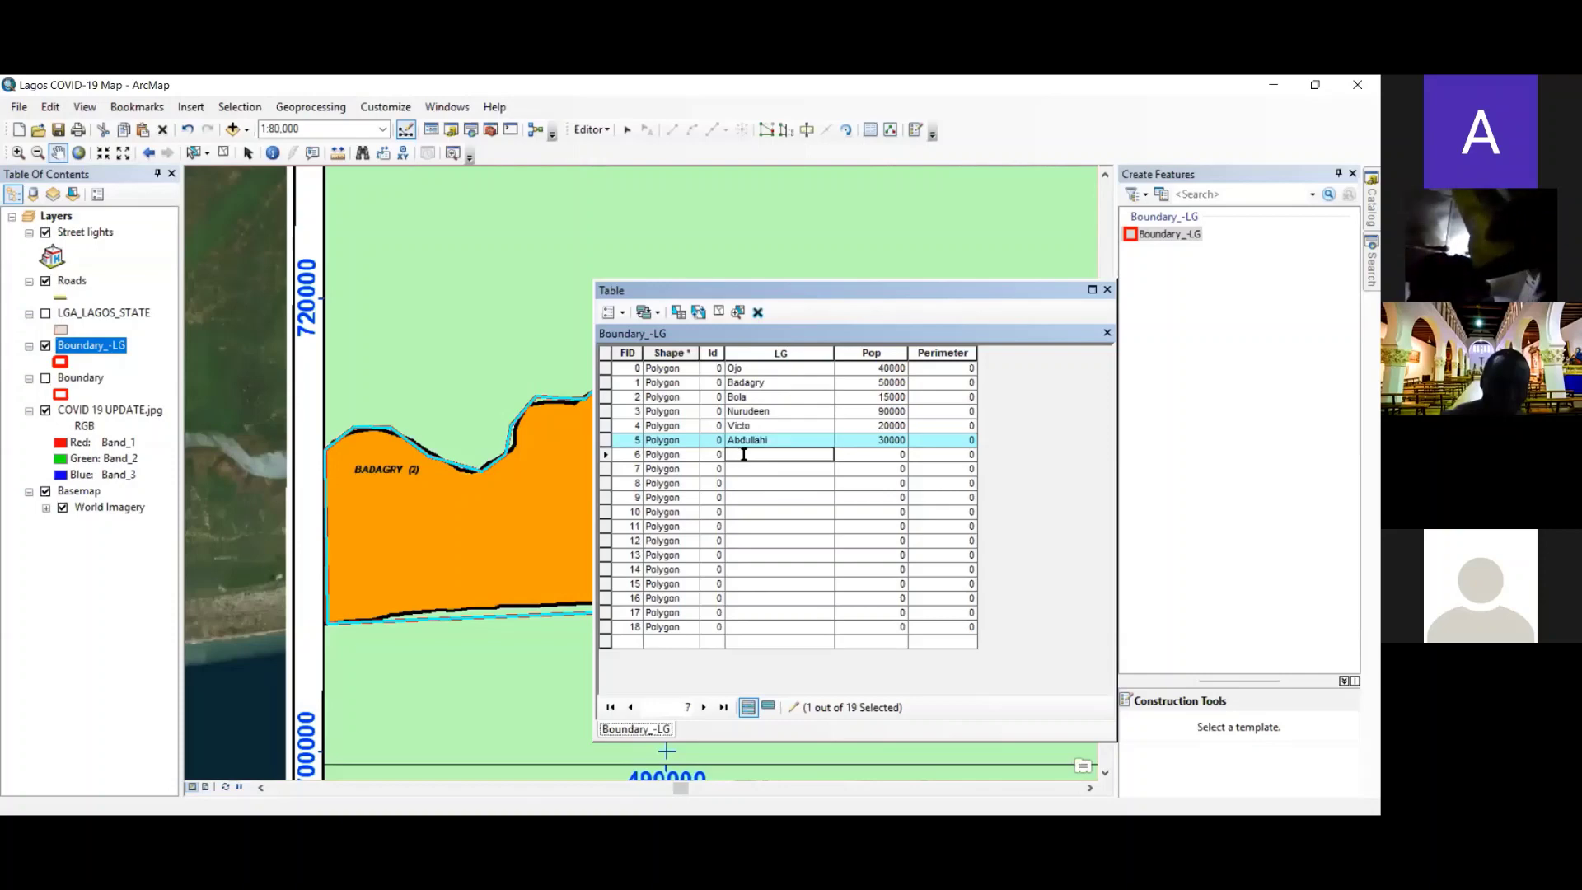
{"action": "type", "text": "Yusuf"}
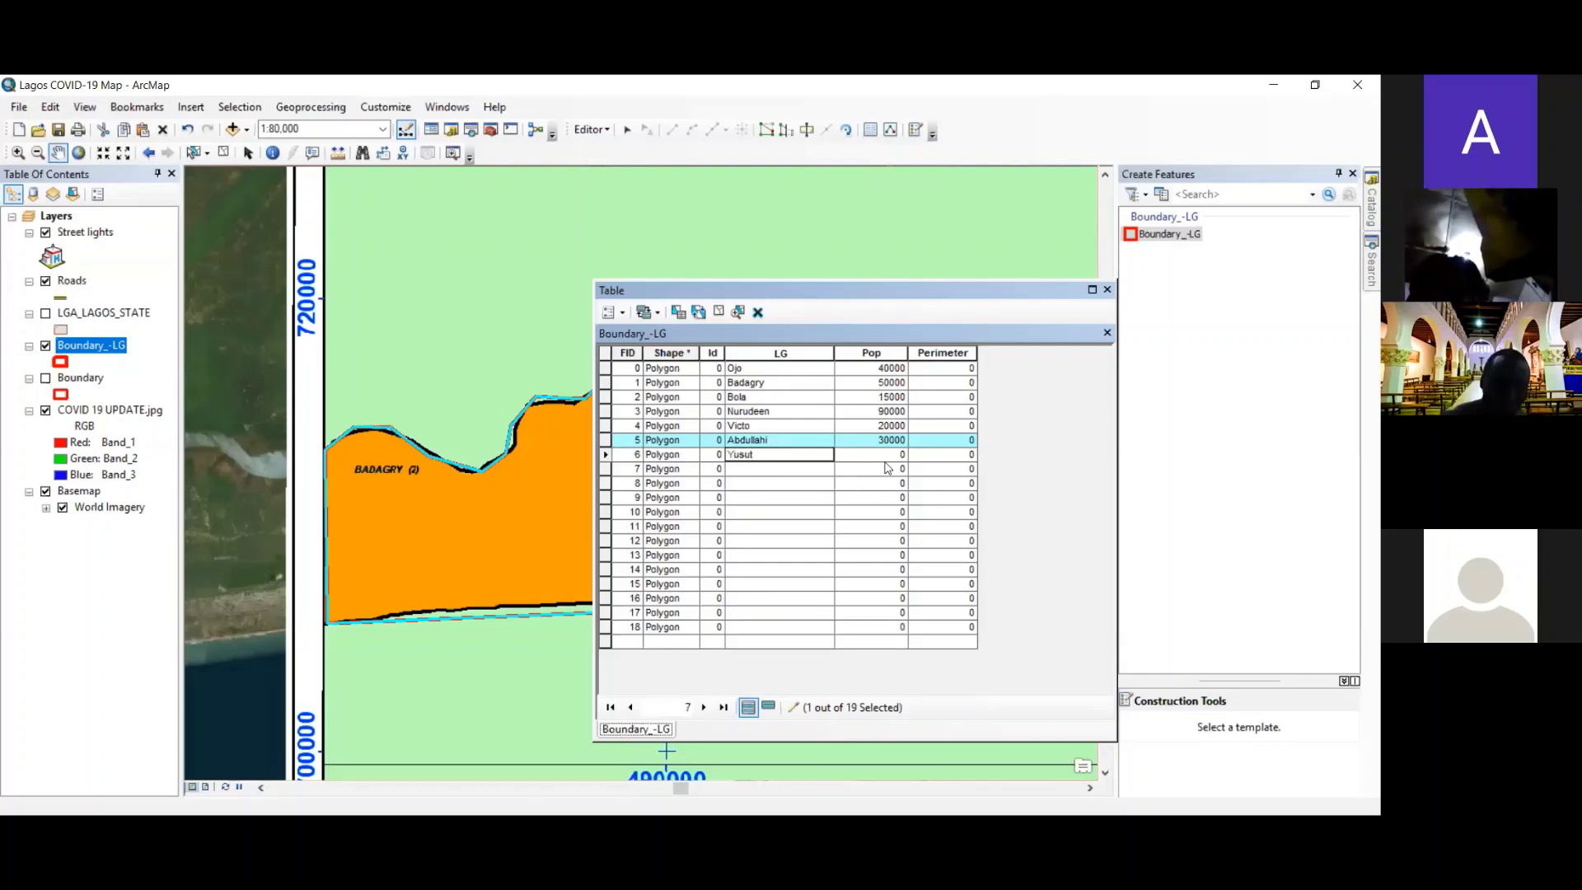
{"action": "left_click", "coordinate": [870, 454]}
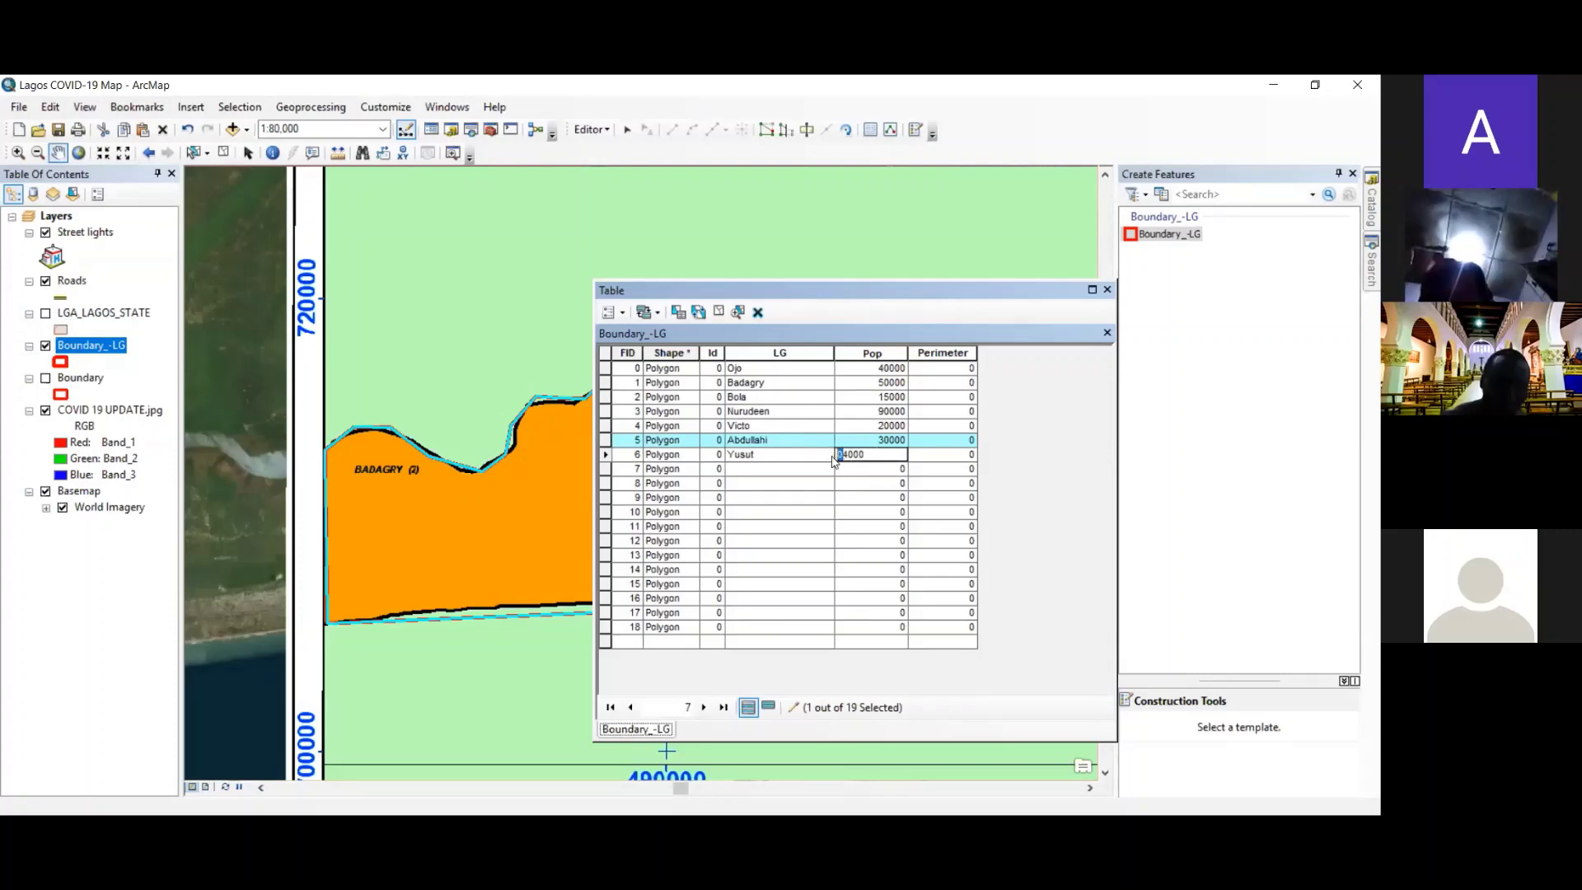
{"action": "left_click_drag", "start_coordinate": [844, 454], "coordinate": [835, 456]}
{"action": "key", "text": "BackSpace"}
{"action": "left_click", "coordinate": [865, 456]}
{"action": "type", "text": "0"}
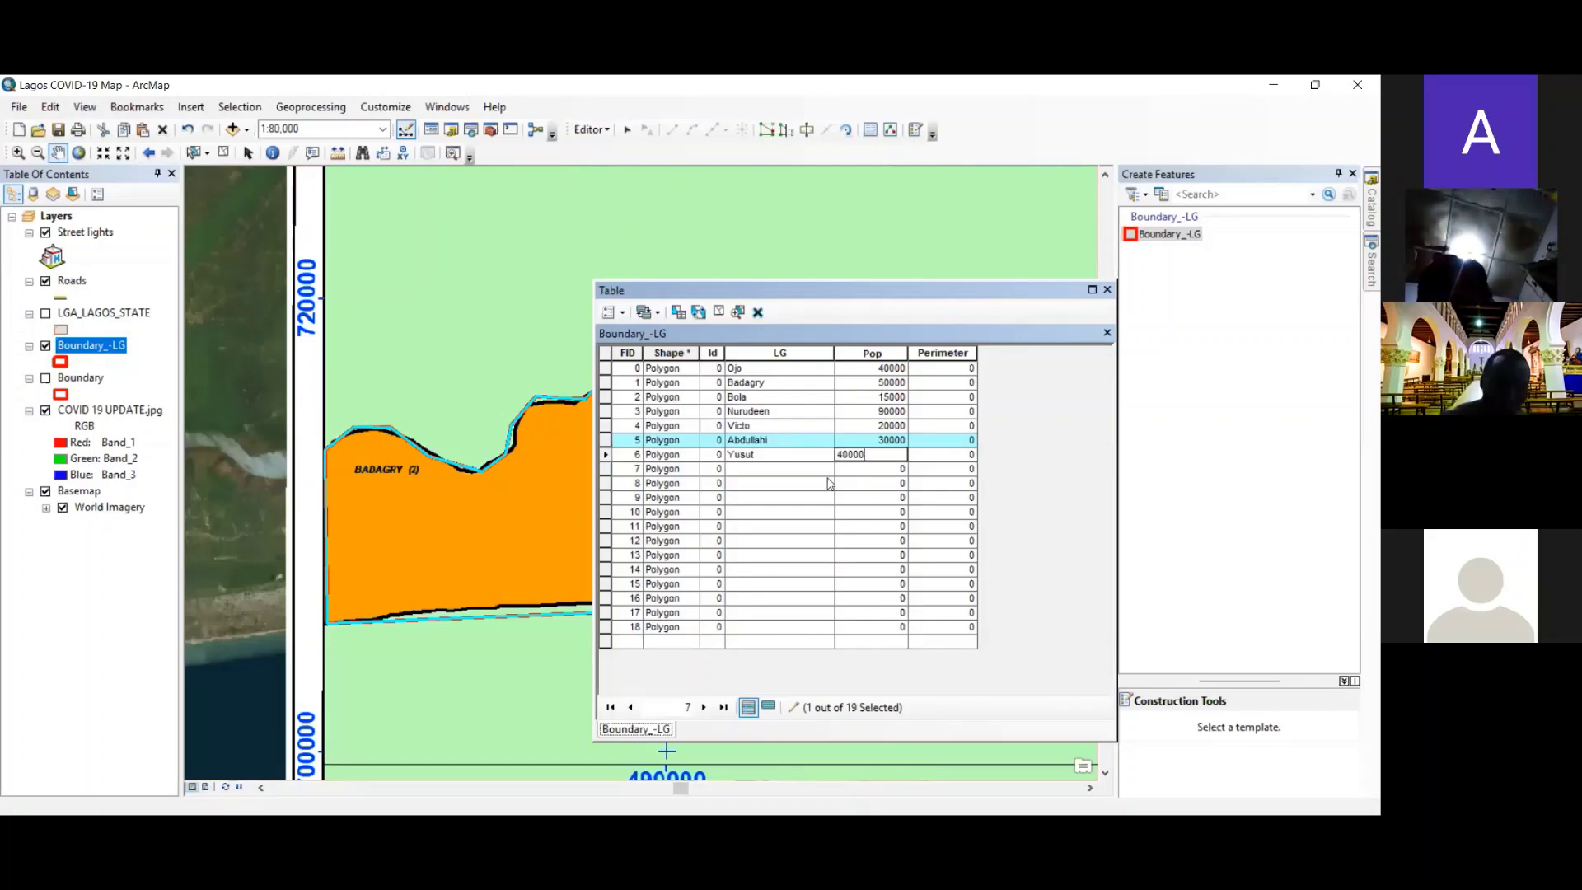
- Enter a placeholder name in the LG field of the FID 7 record and set its Pop to 50000
{"action": "left_click", "coordinate": [792, 472]}
{"action": "left_click", "coordinate": [795, 472]}
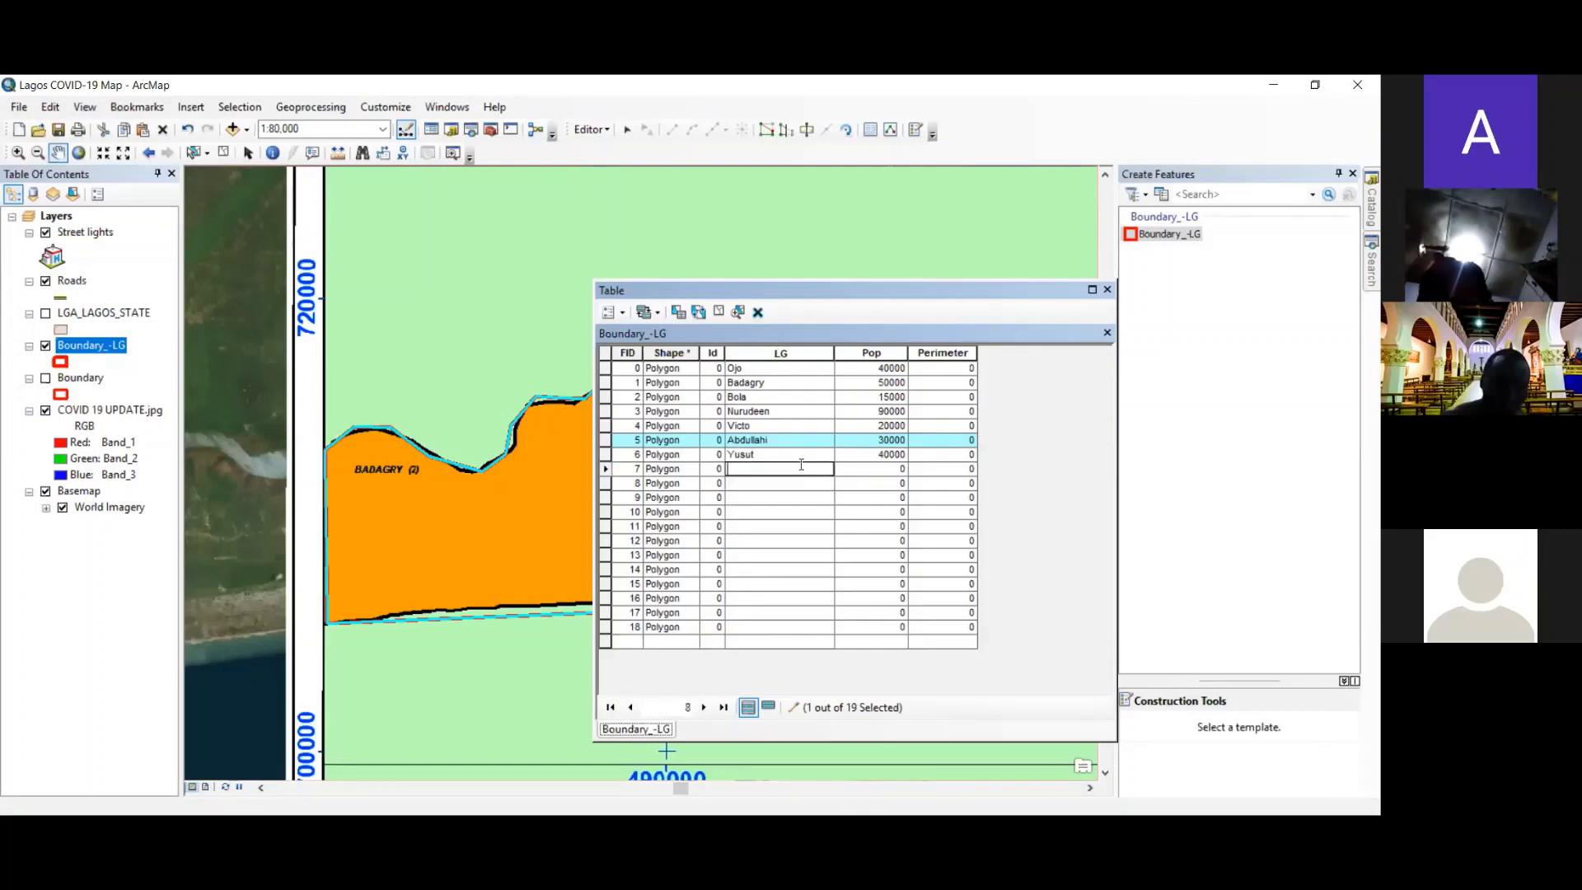
{"action": "type", "text": "Okafor"}
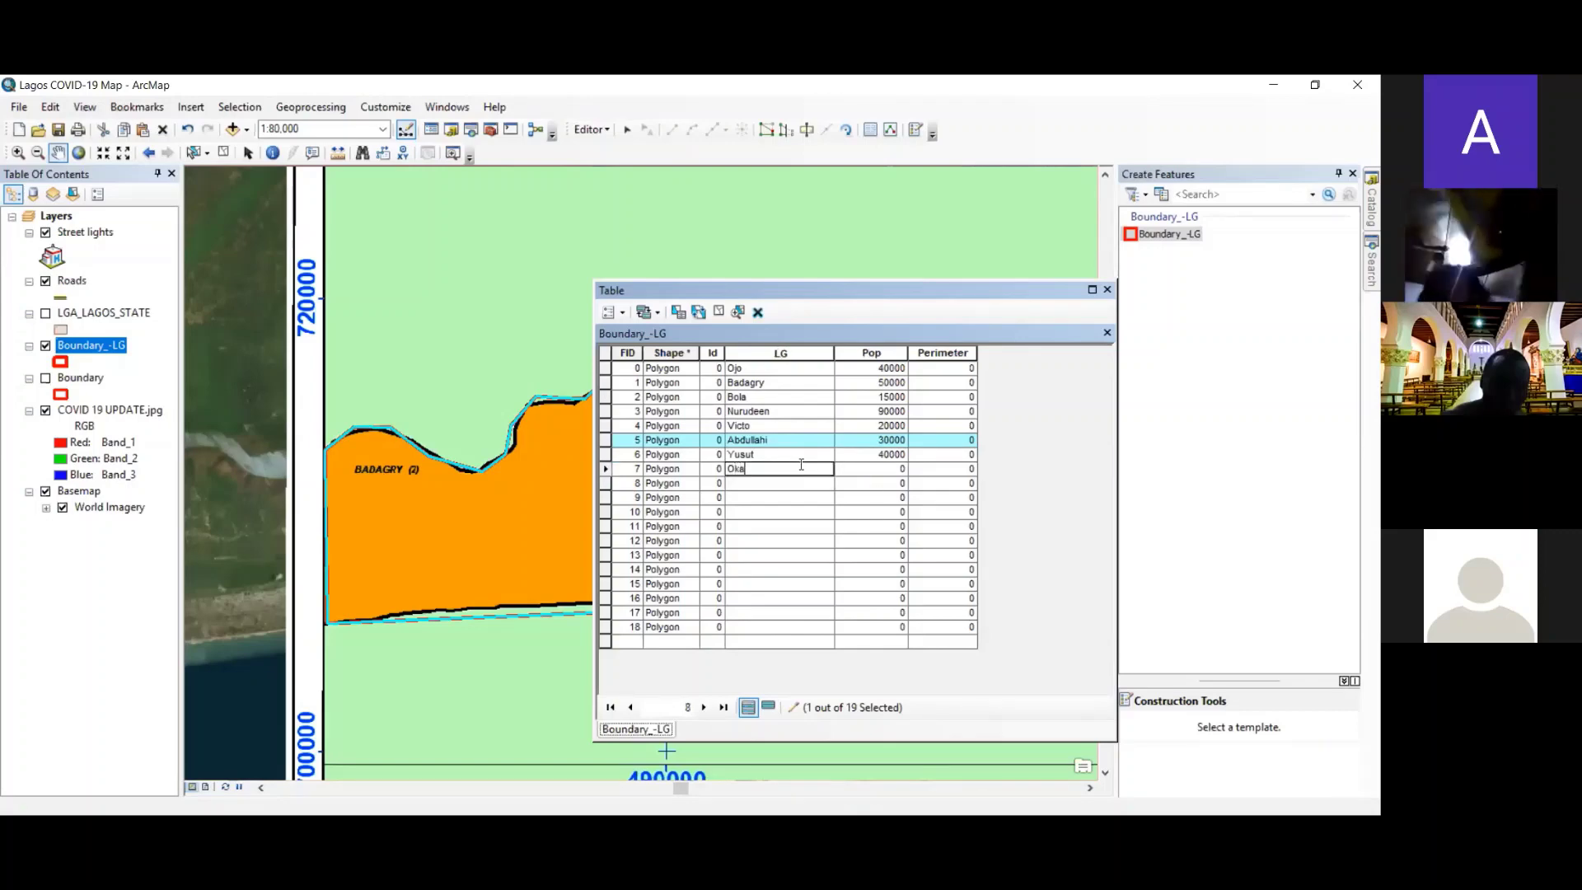
{"action": "left_click", "coordinate": [853, 470]}
{"action": "type", "text": "500000"}
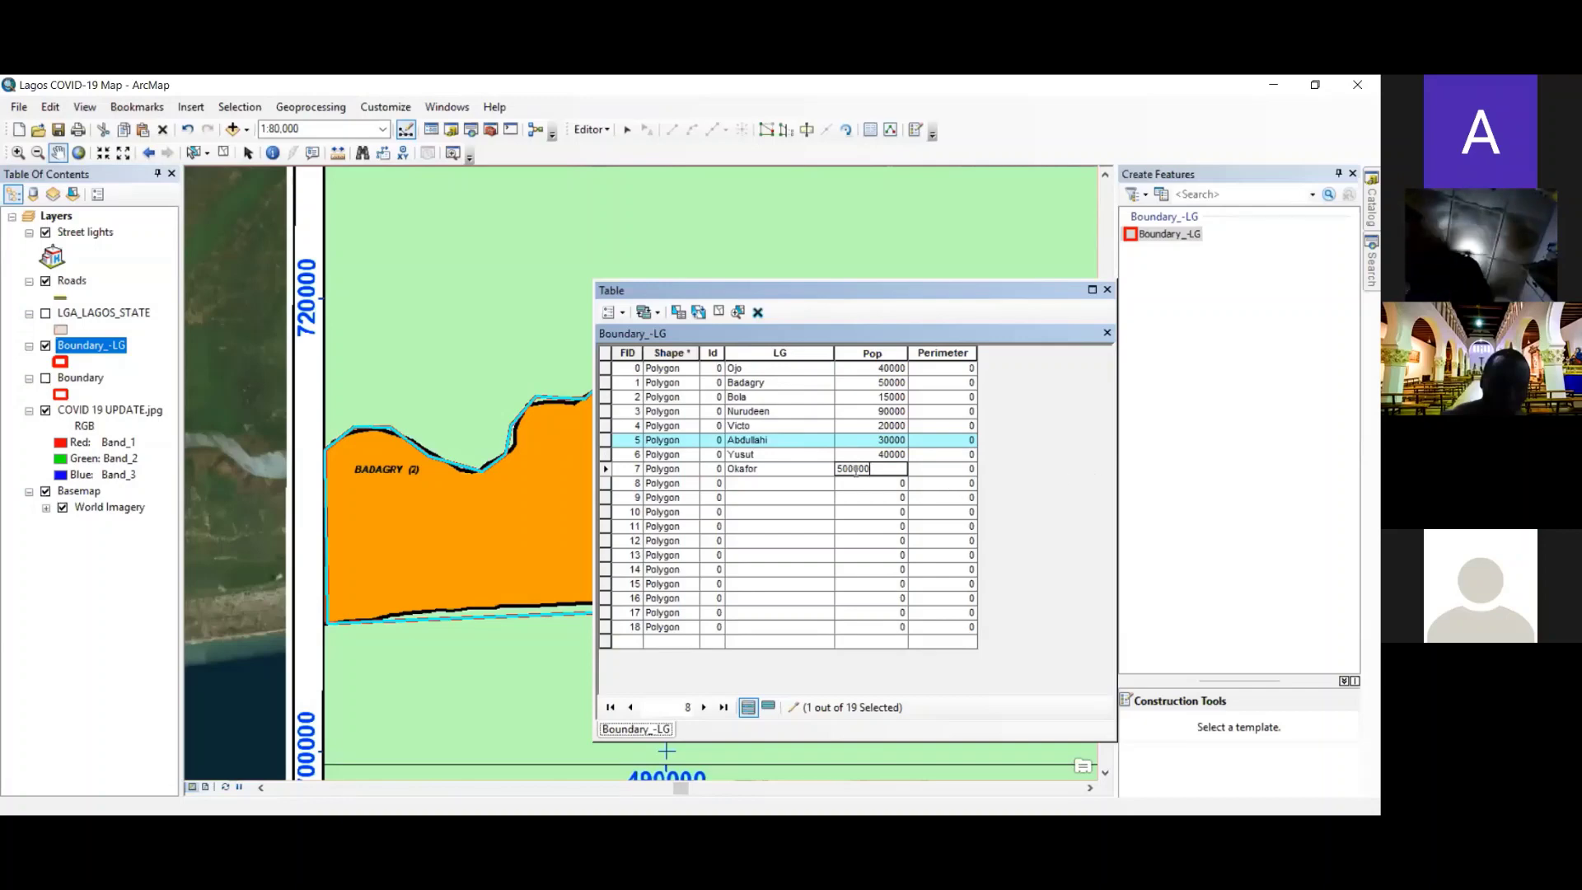
{"action": "key", "text": "Return"}
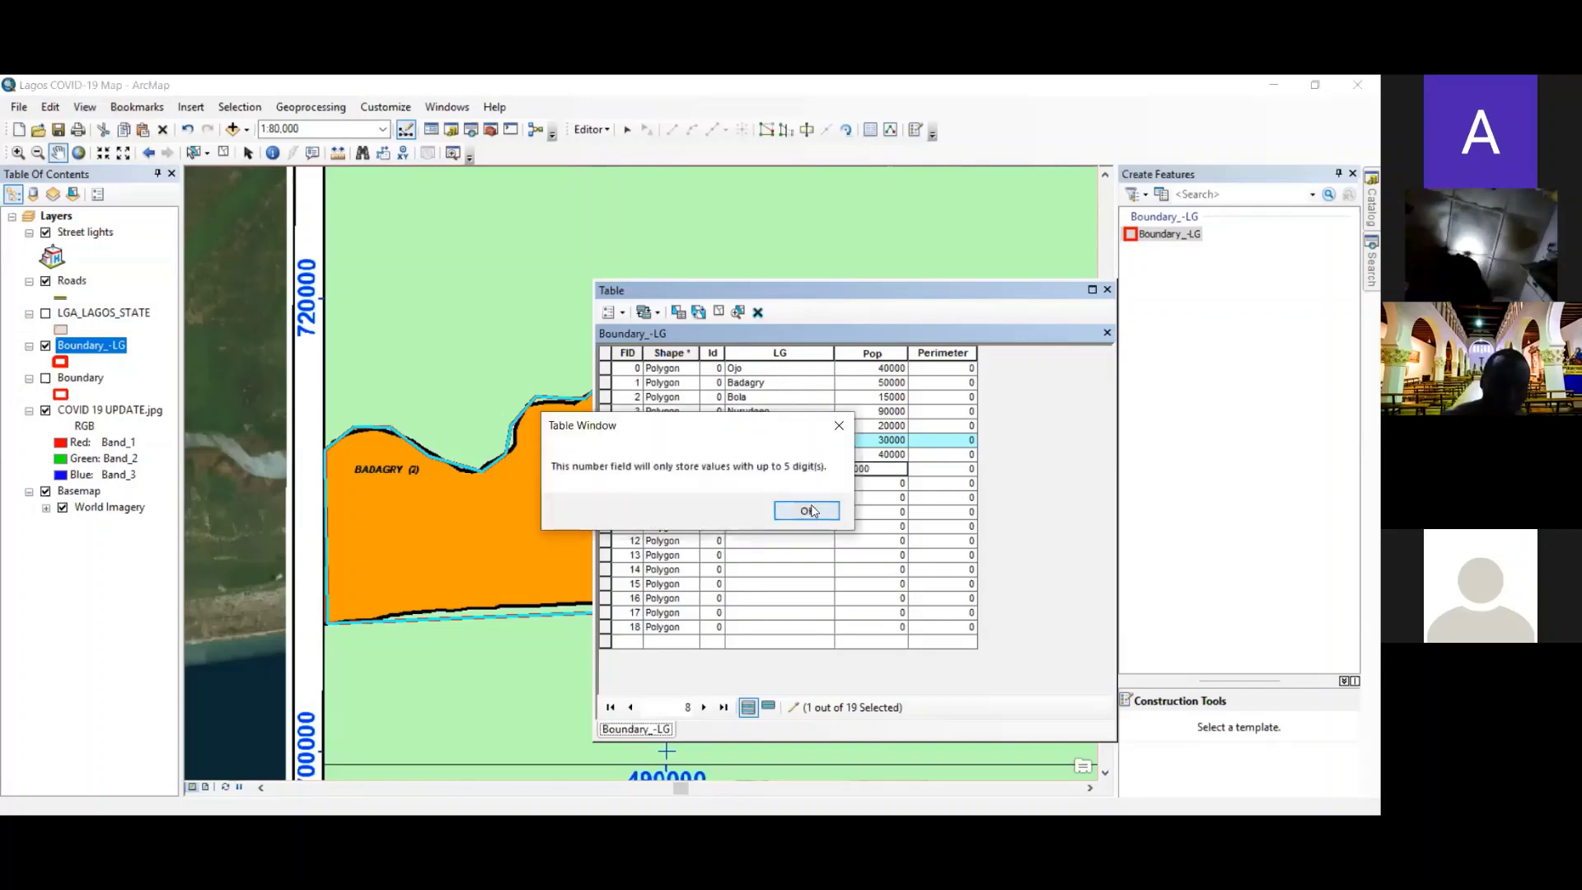
{"action": "left_click", "coordinate": [807, 510]}
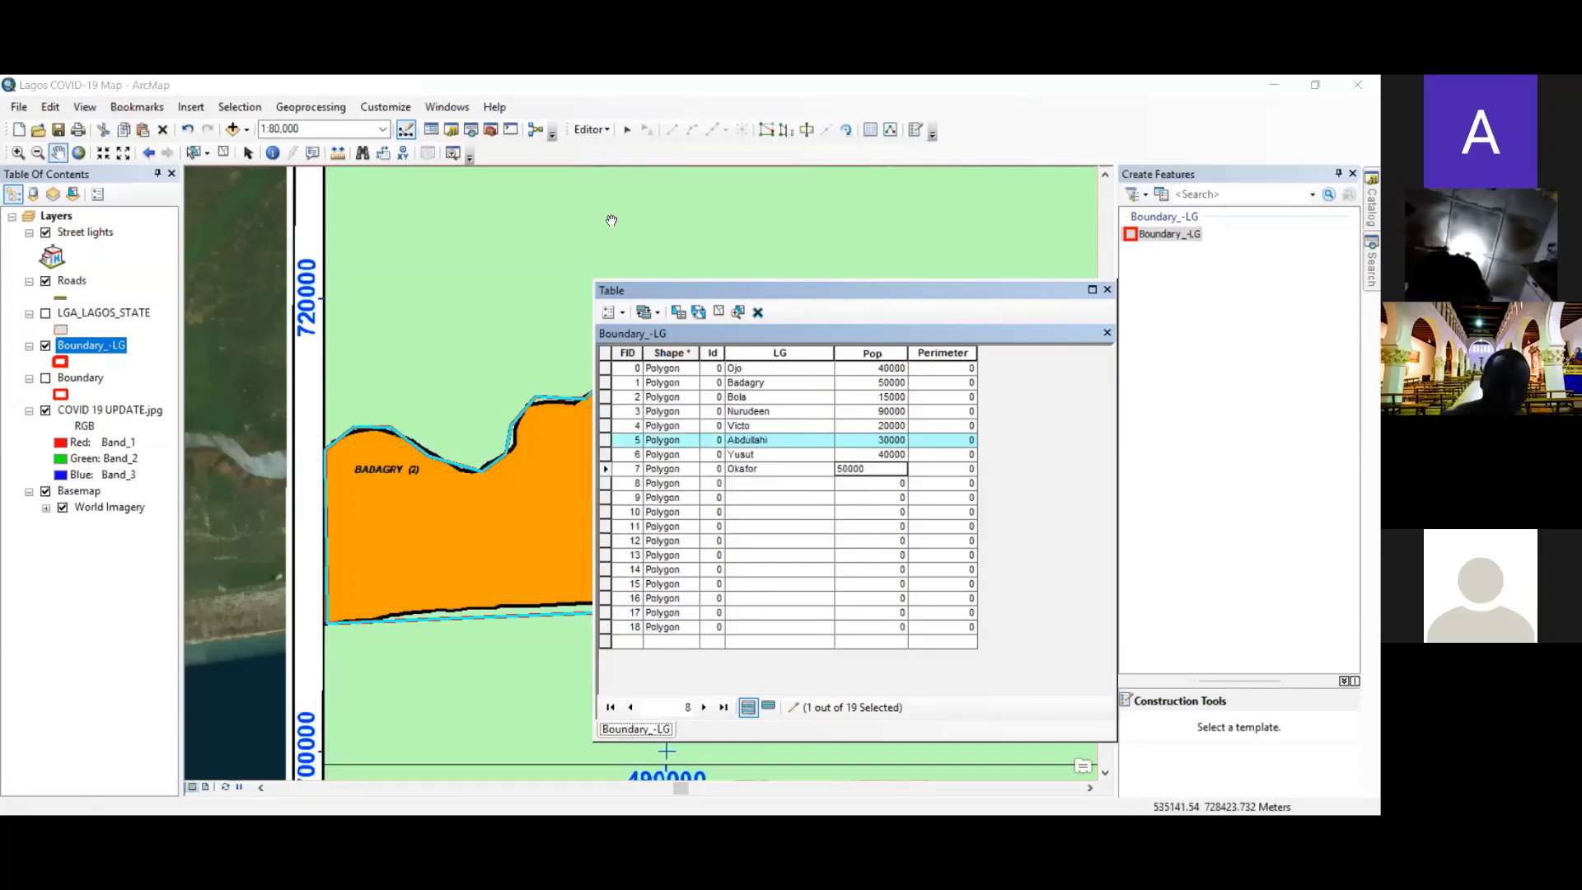
- Enter a placeholder first name in the LG field of the FID 8 record and set its Pop to 30000
{"action": "left_click", "coordinate": [768, 483]}
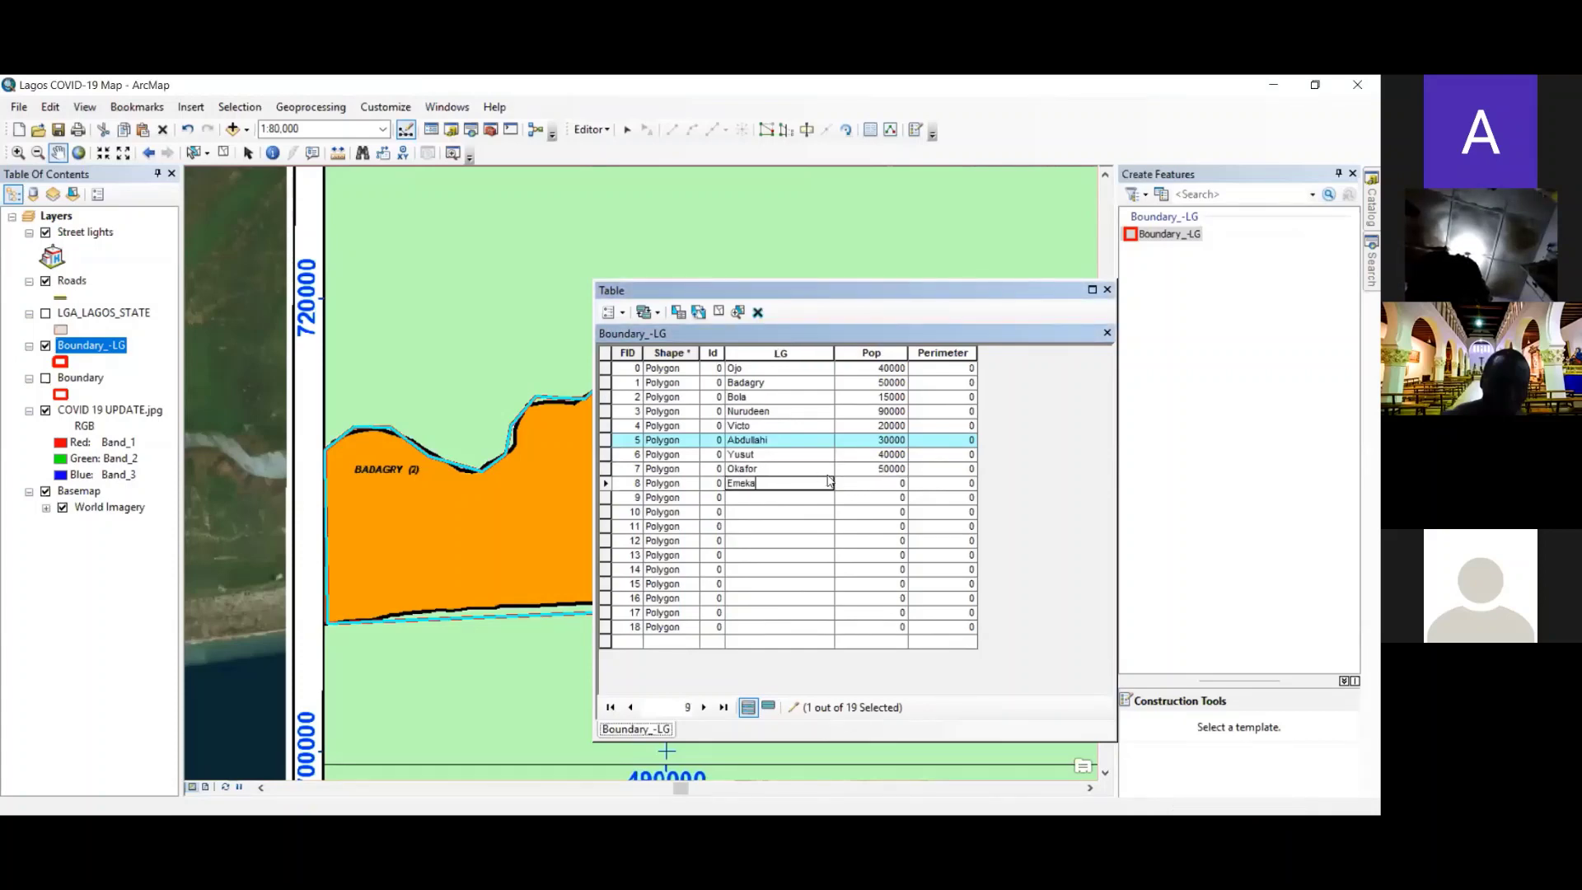
{"action": "left_click", "coordinate": [883, 484]}
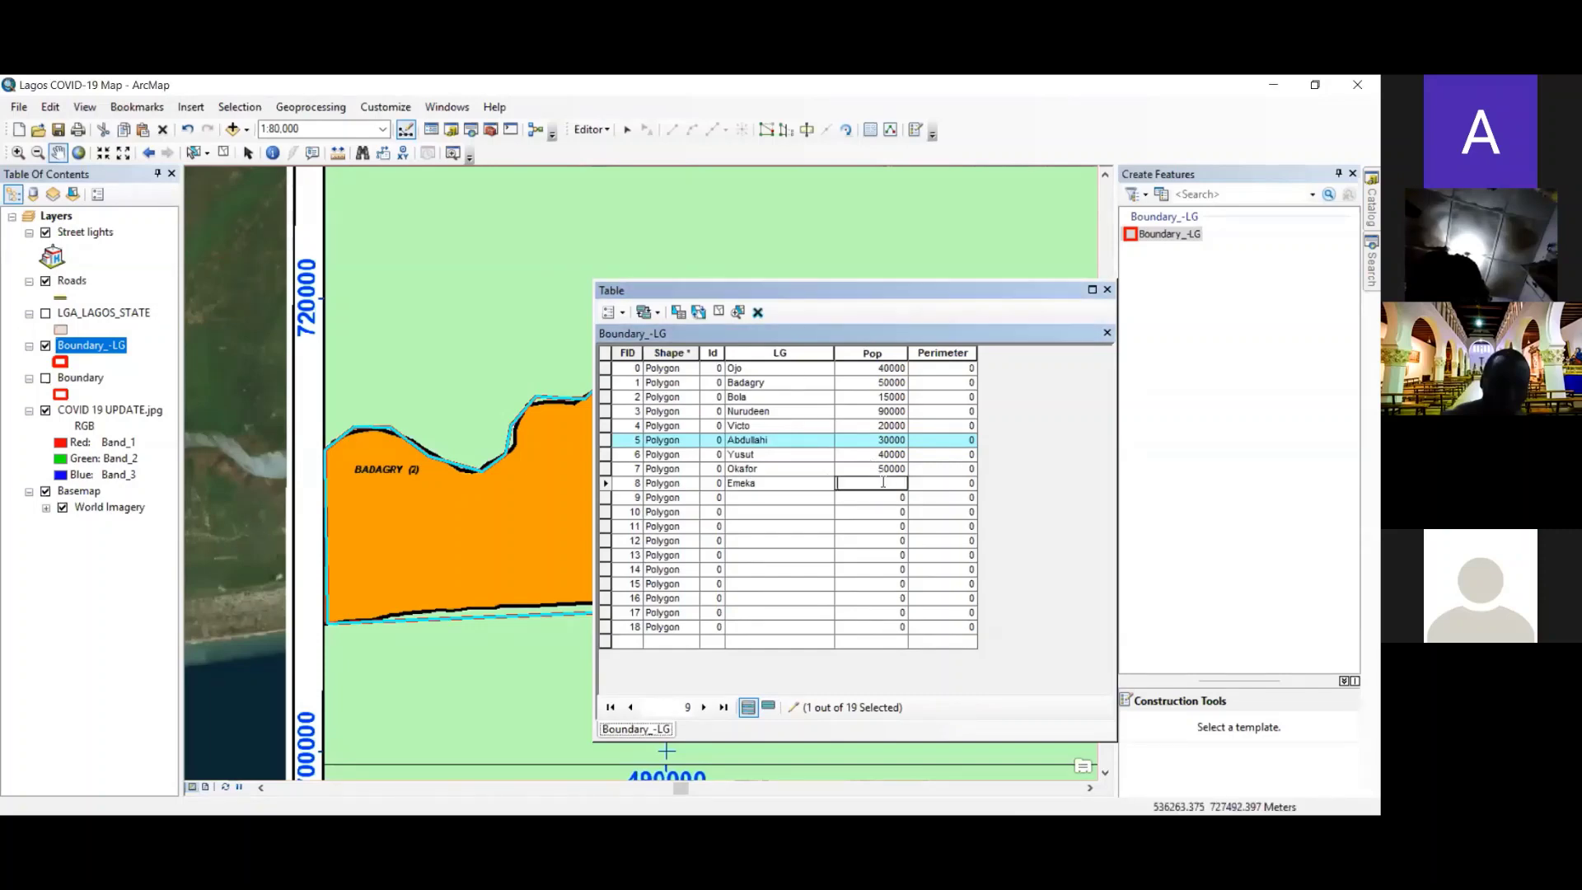
{"action": "type", "text": "300"}
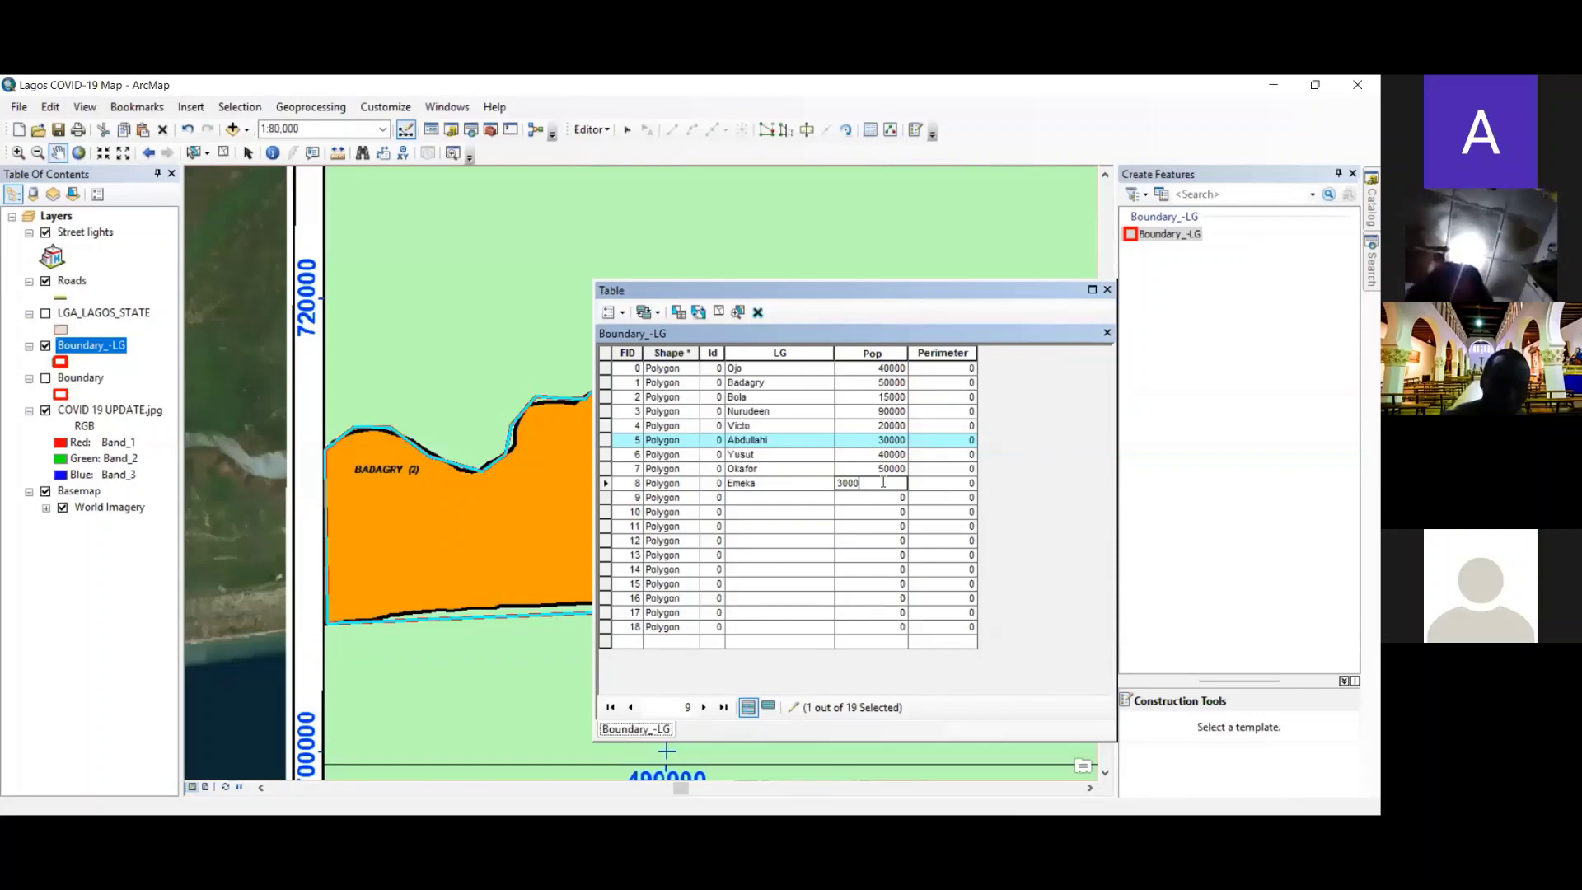
{"action": "type", "text": "0"}
- Enter a placeholder first name in the LG field of the FID 9 record and set its Pop to 35000
{"action": "left_click", "coordinate": [751, 497]}
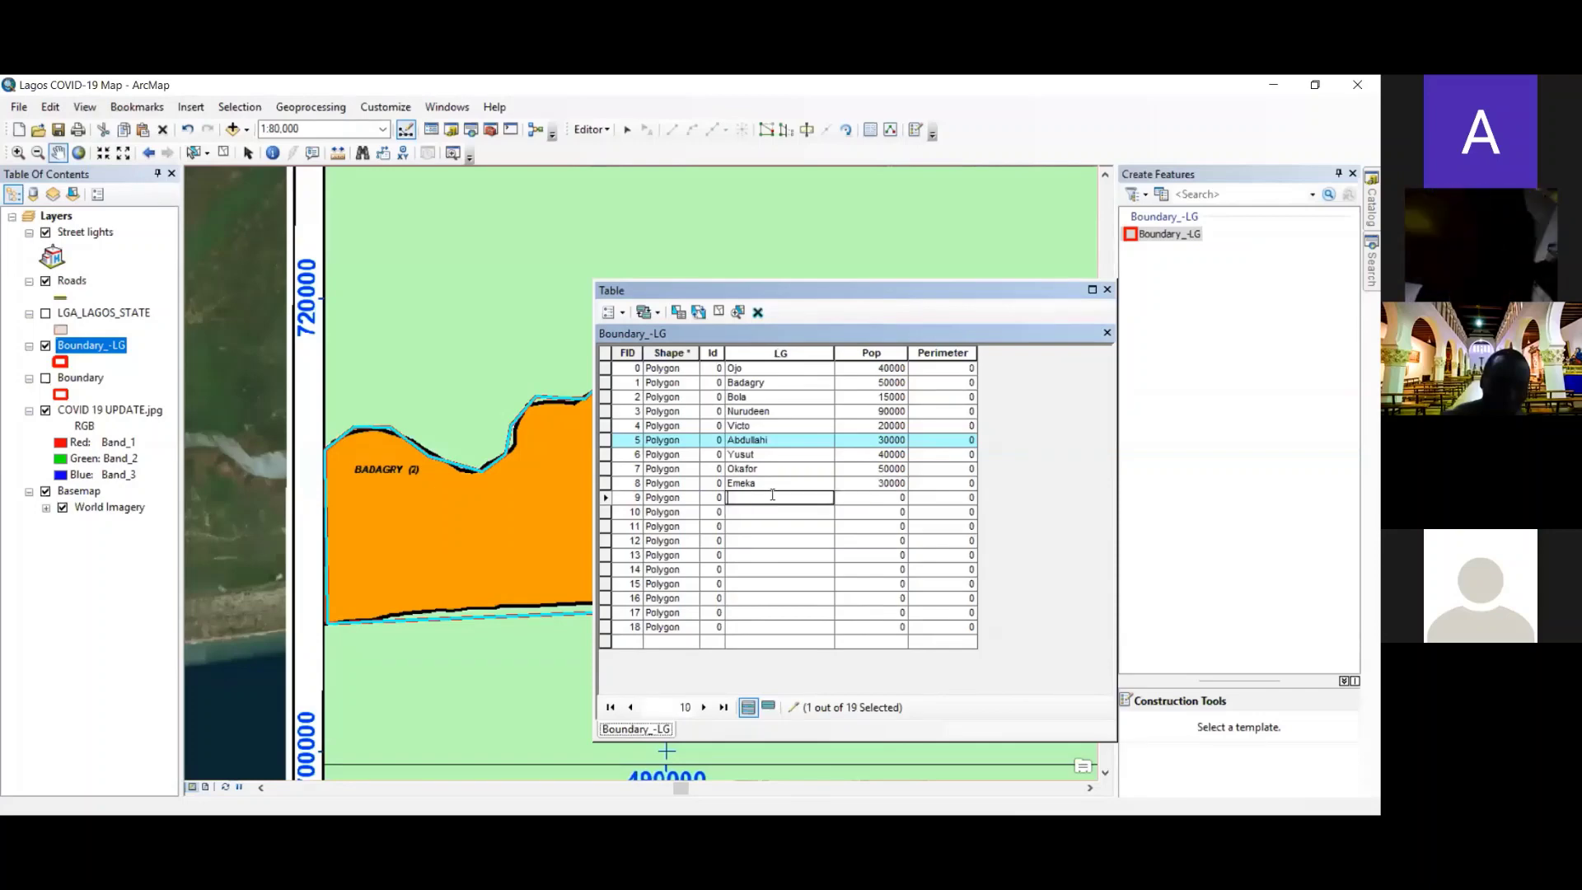
{"action": "type", "text": "Ola"}
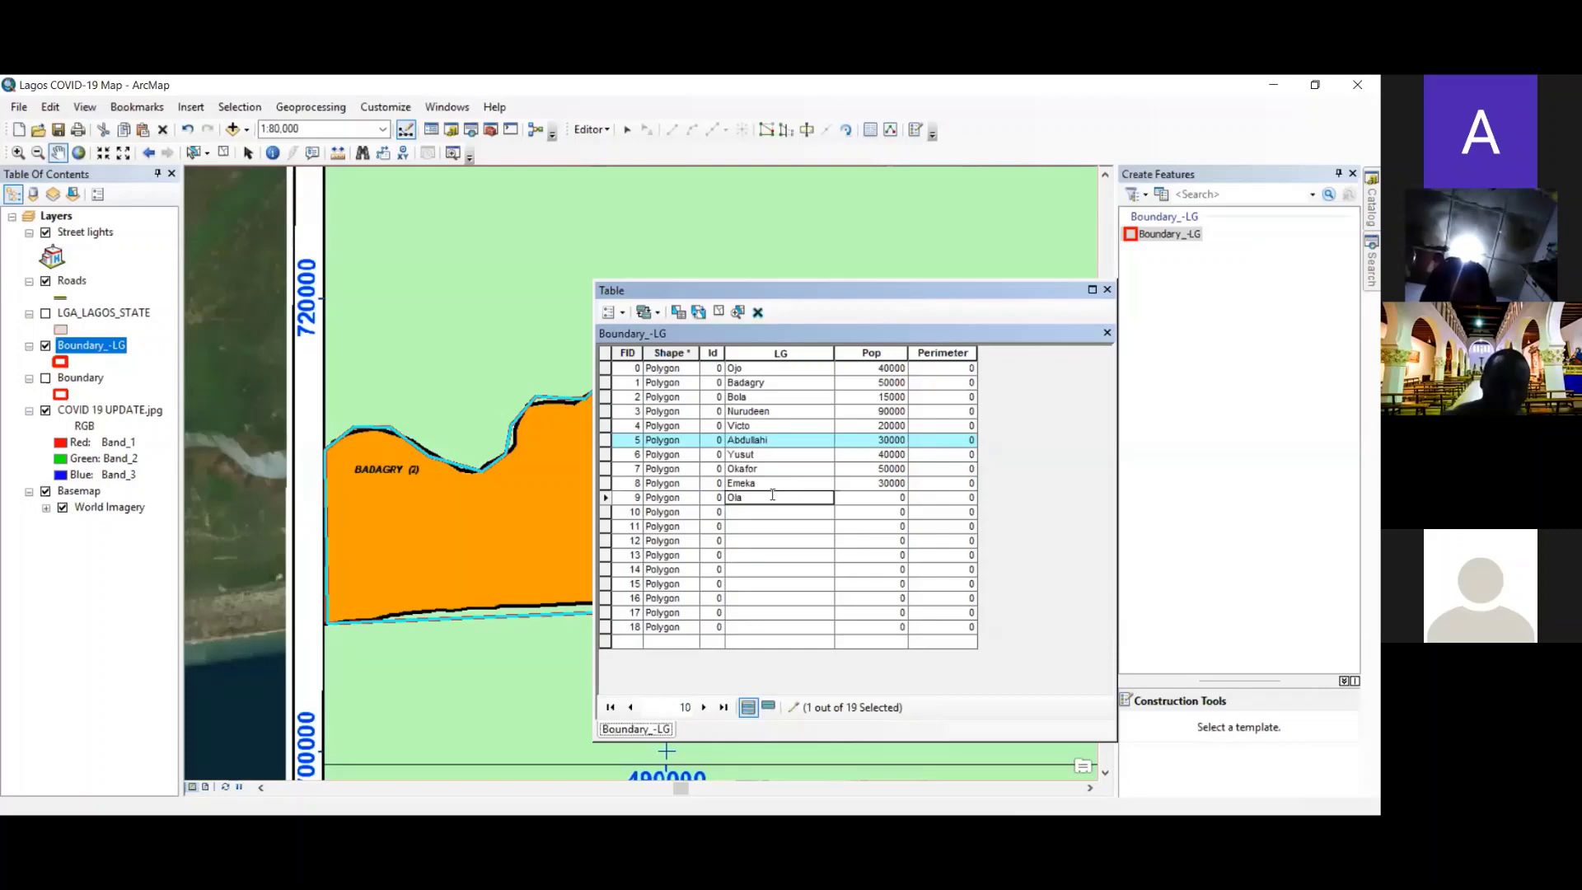
{"action": "left_click", "coordinate": [887, 497]}
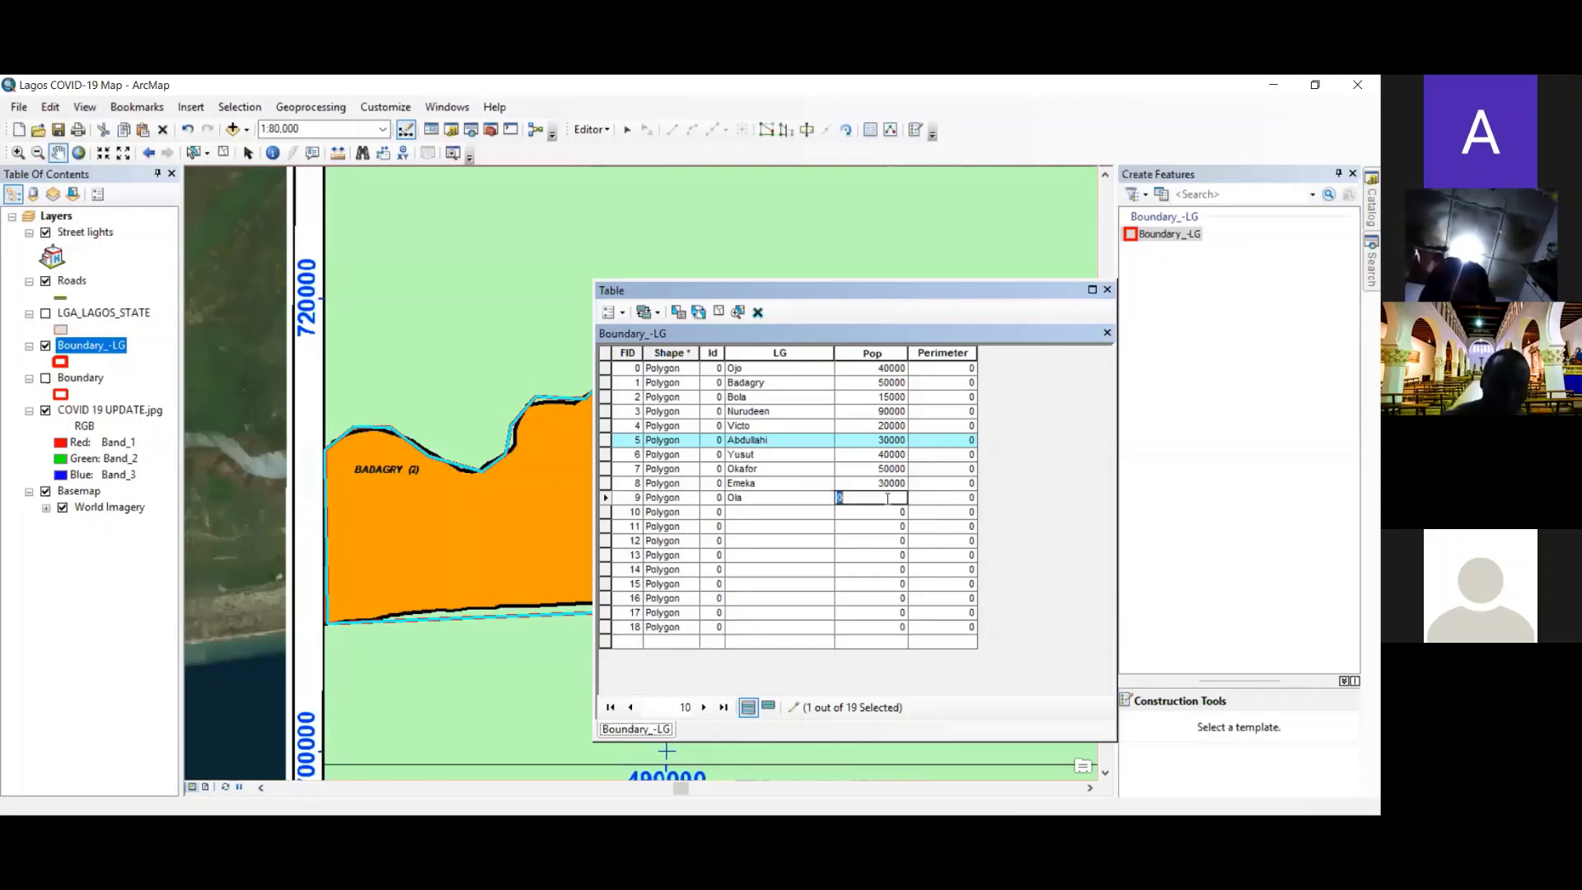
{"action": "type", "text": "3500"}
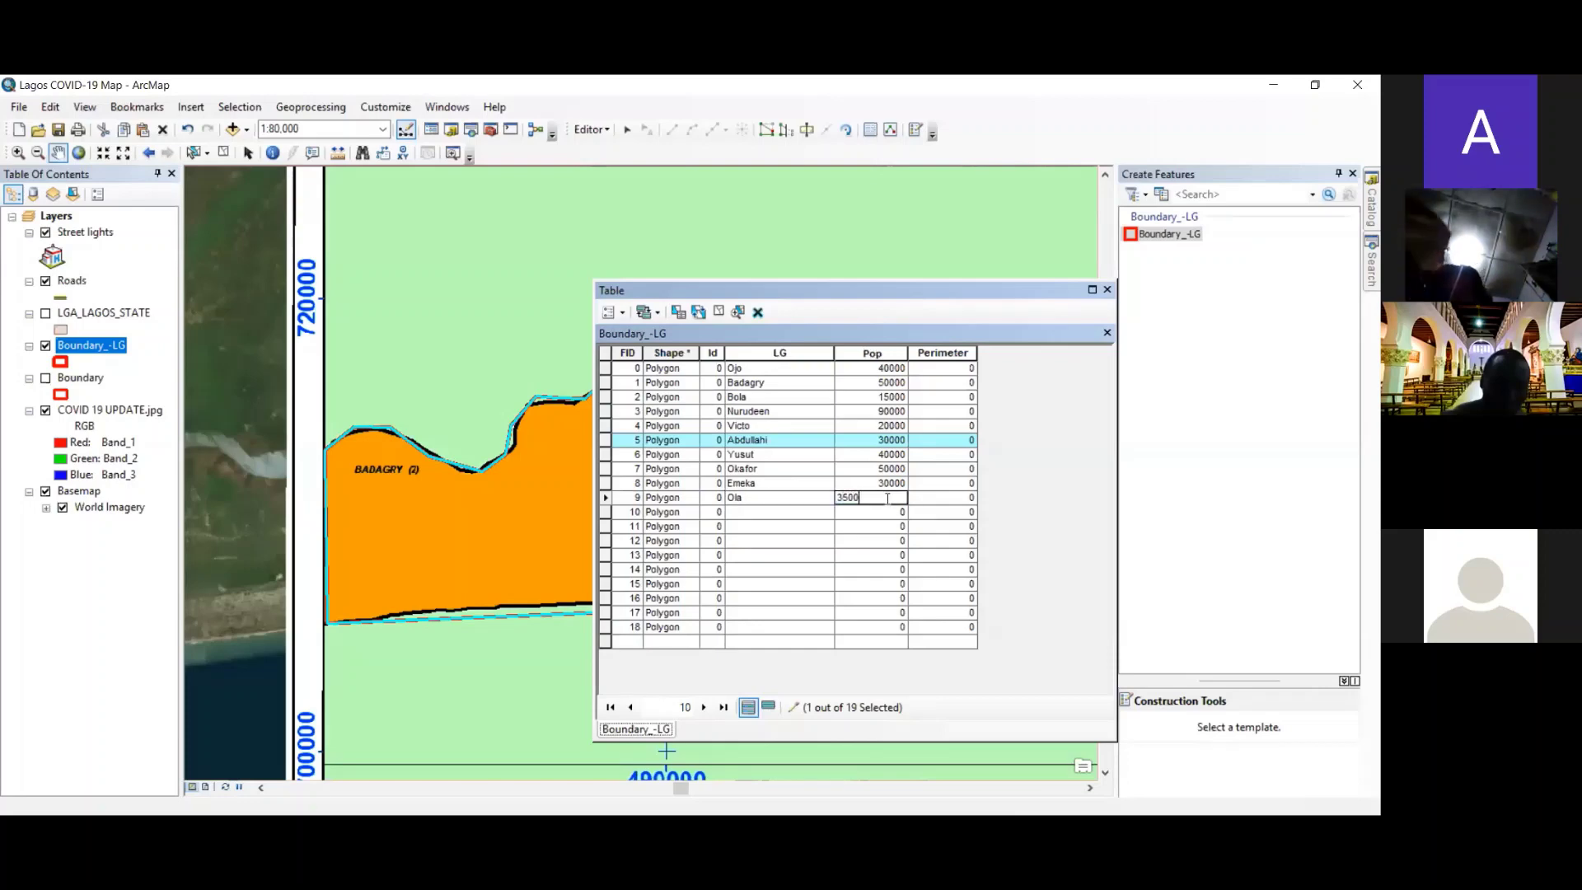
{"action": "type", "text": "0"}
- Enter a placeholder first name in the LG field of the FID 10 record and set its Pop to 20000
{"action": "left_click", "coordinate": [797, 511]}
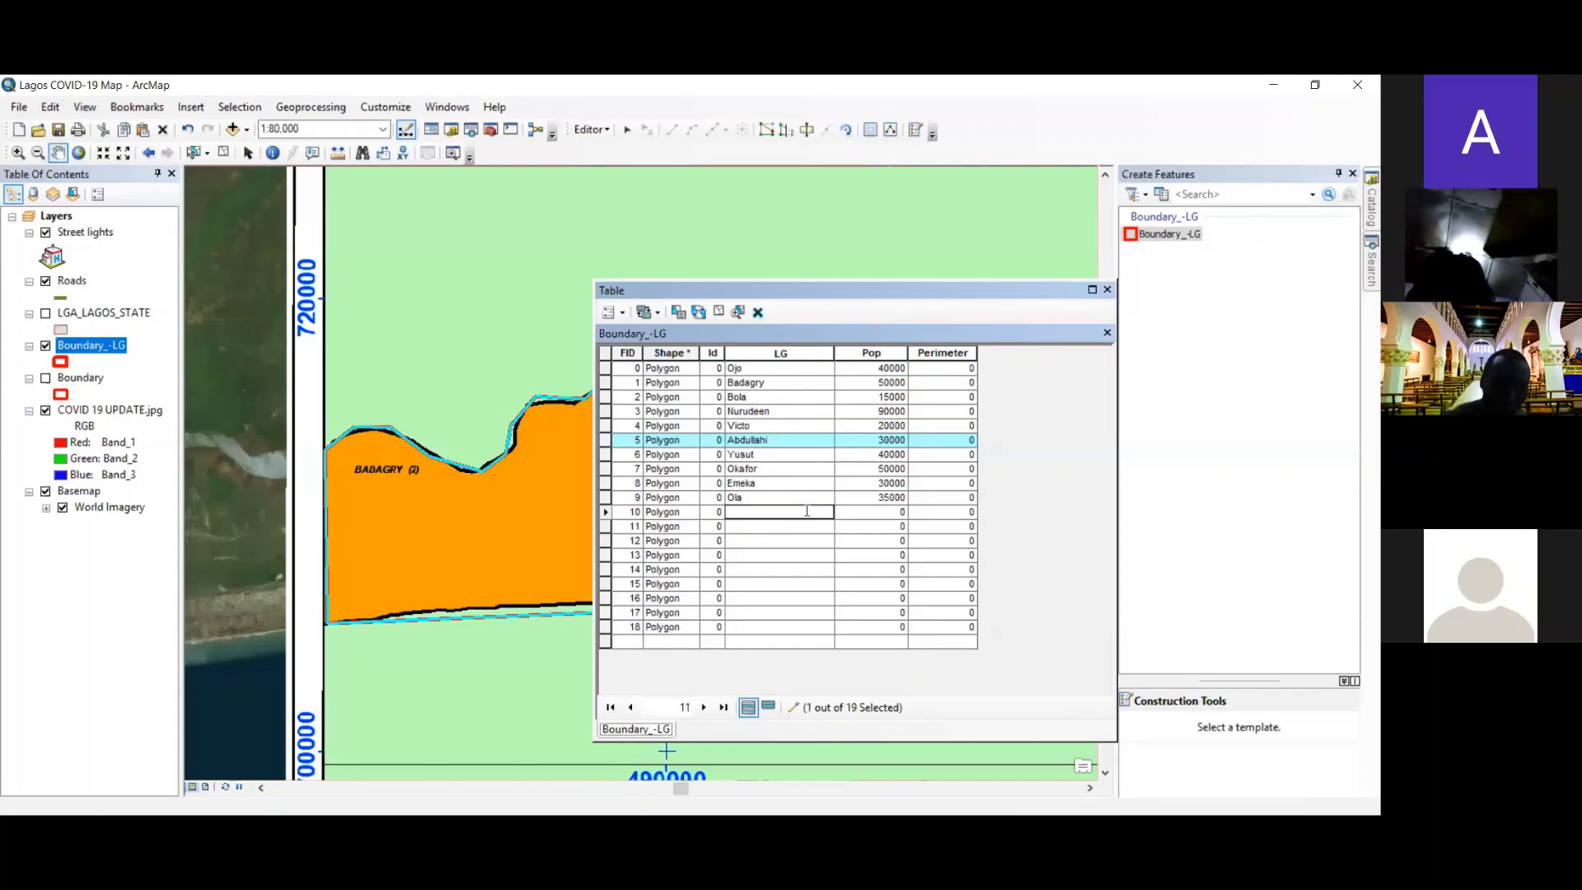
{"action": "type", "text": "A"}
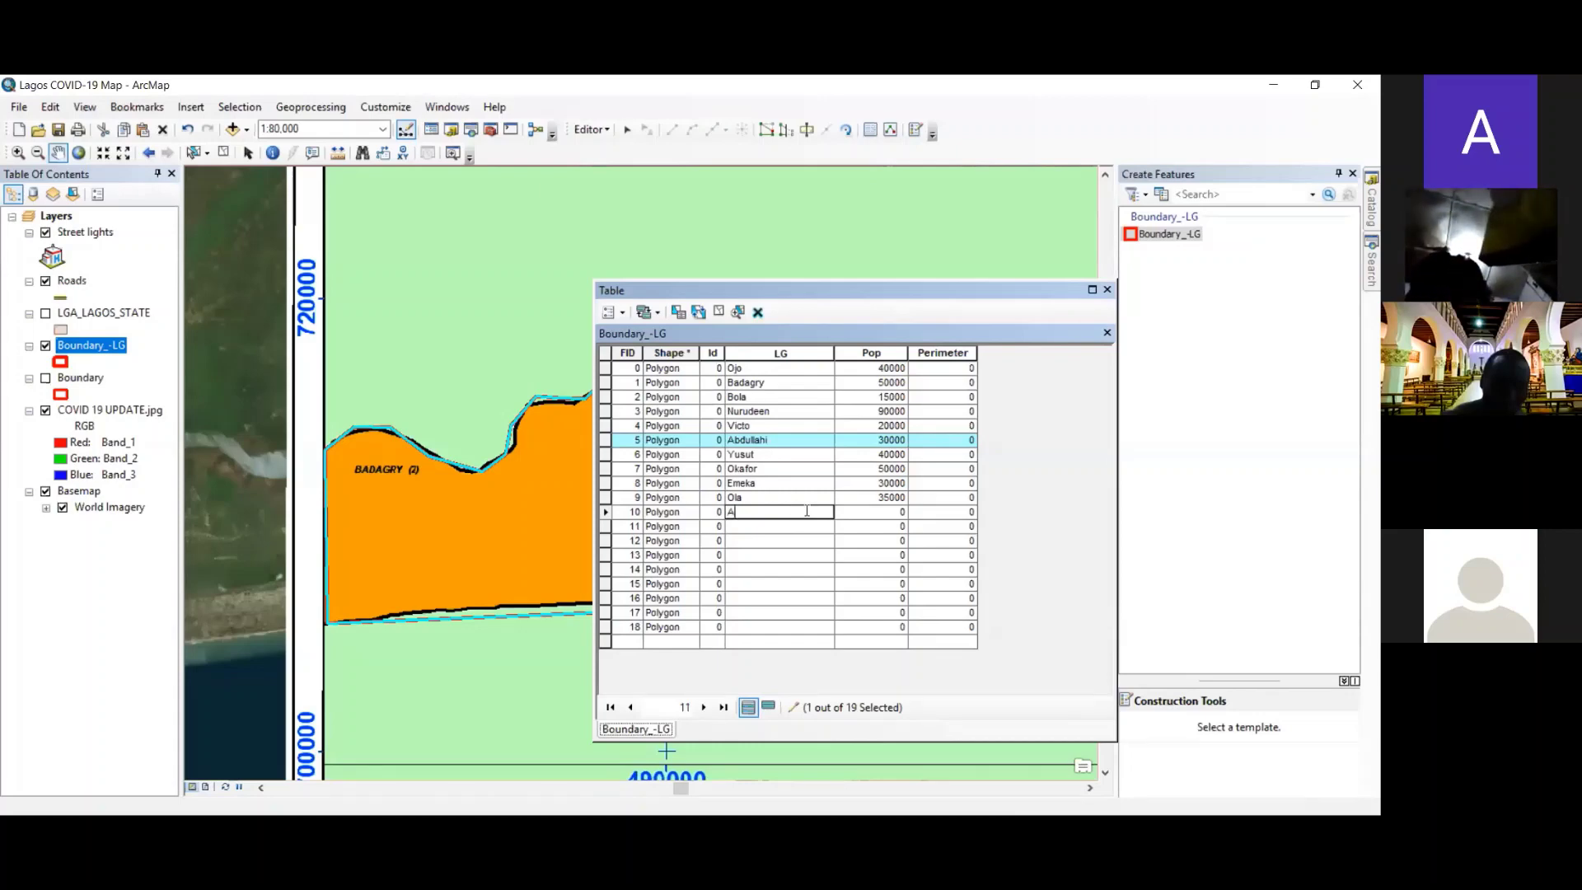
{"action": "type", "text": "hmed"}
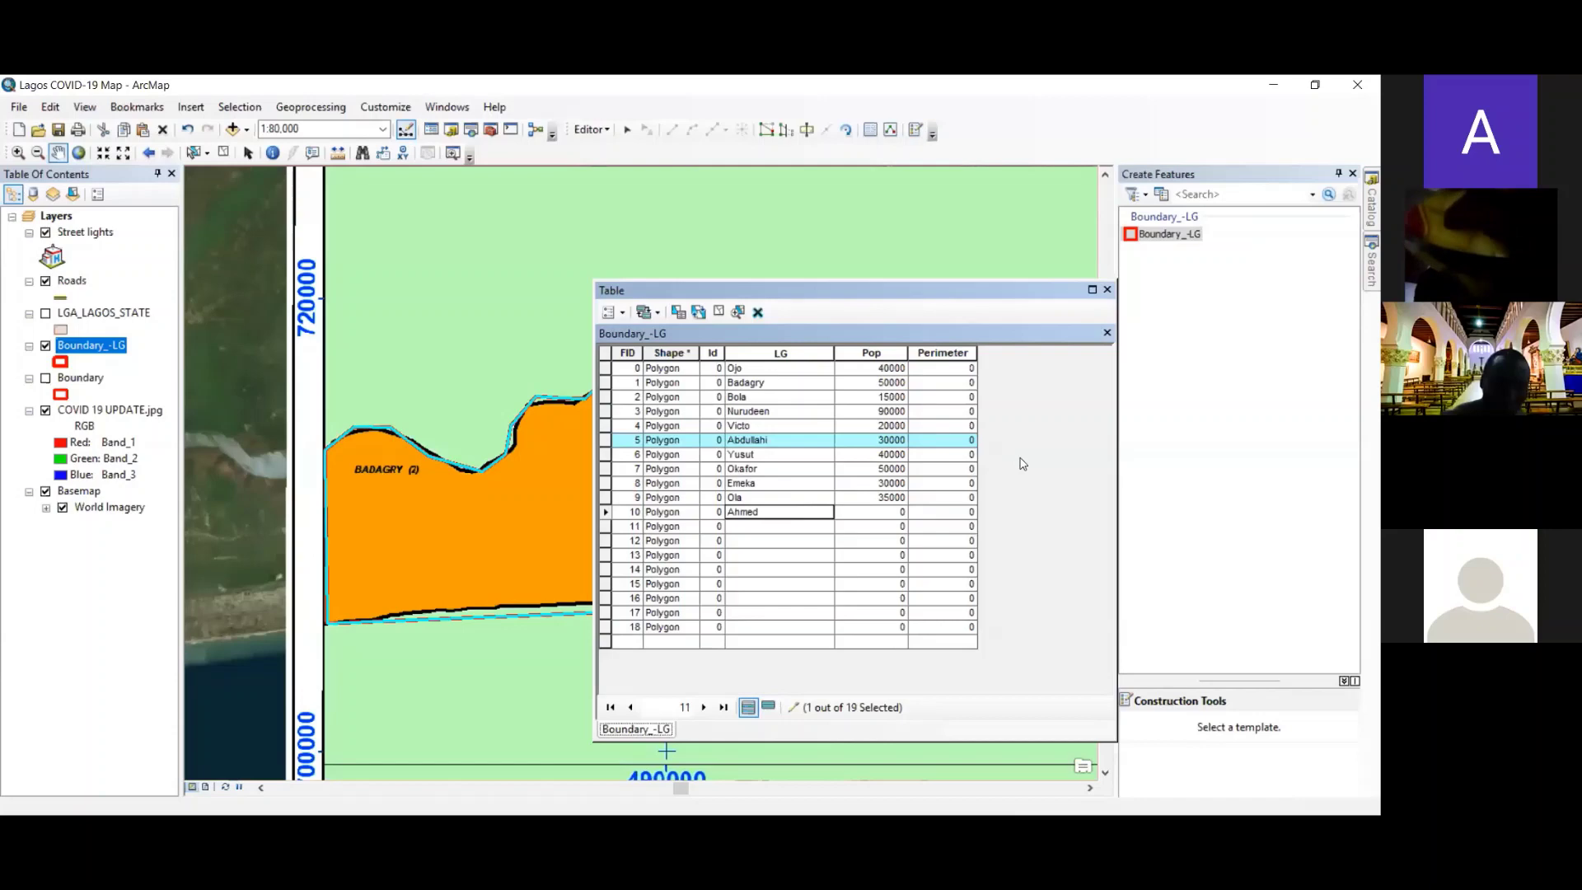
{"action": "left_click", "coordinate": [882, 511]}
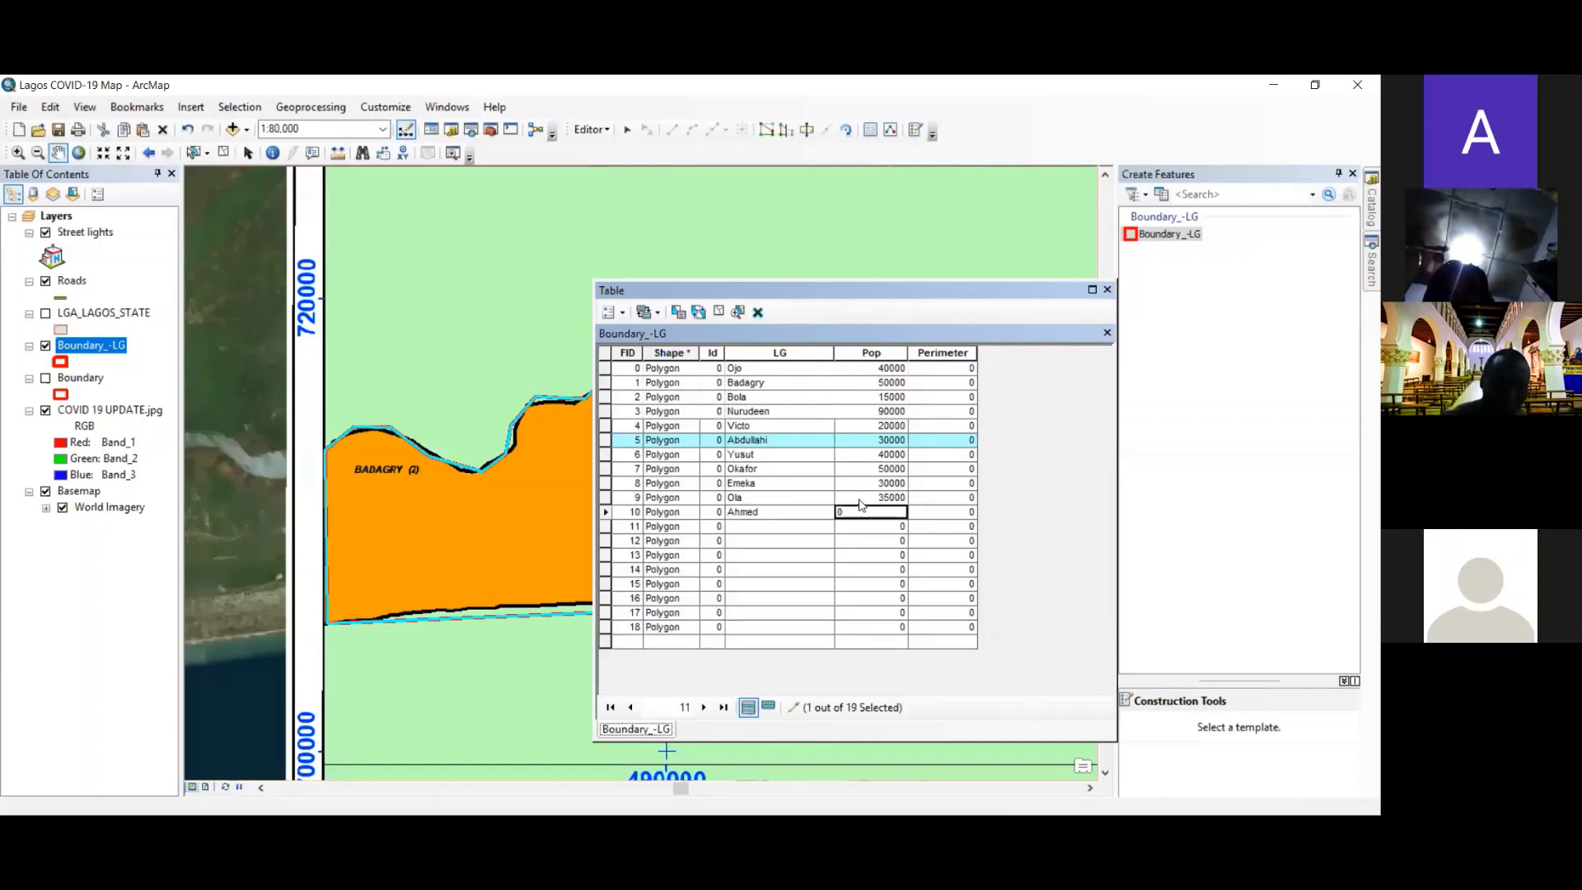
{"action": "left_click", "coordinate": [862, 499]}
{"action": "left_click", "coordinate": [893, 513]}
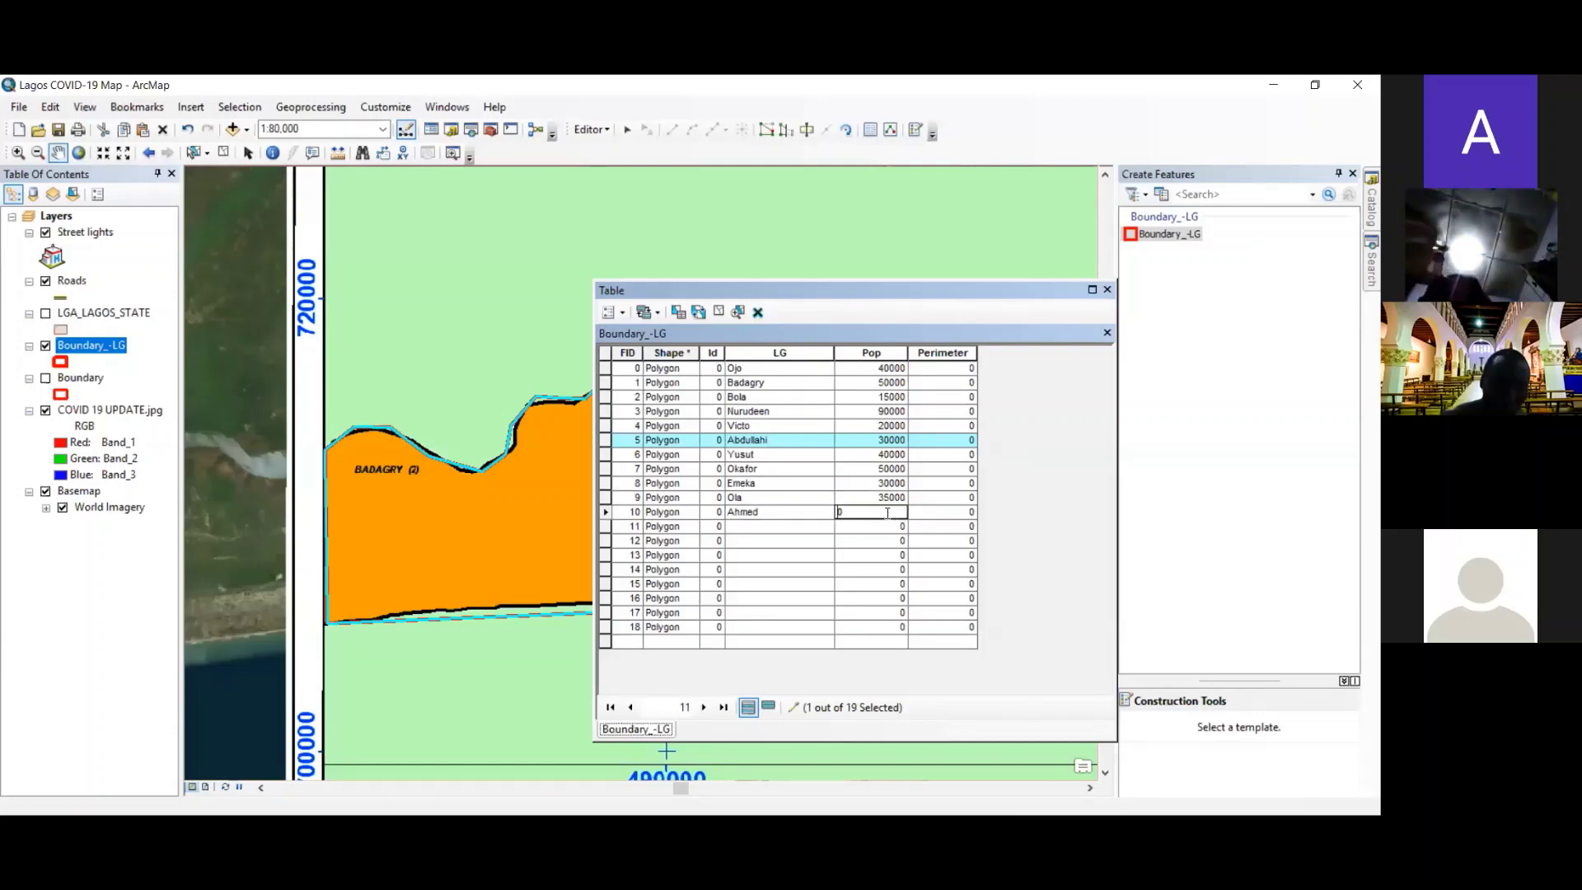
{"action": "type", "text": "20000"}
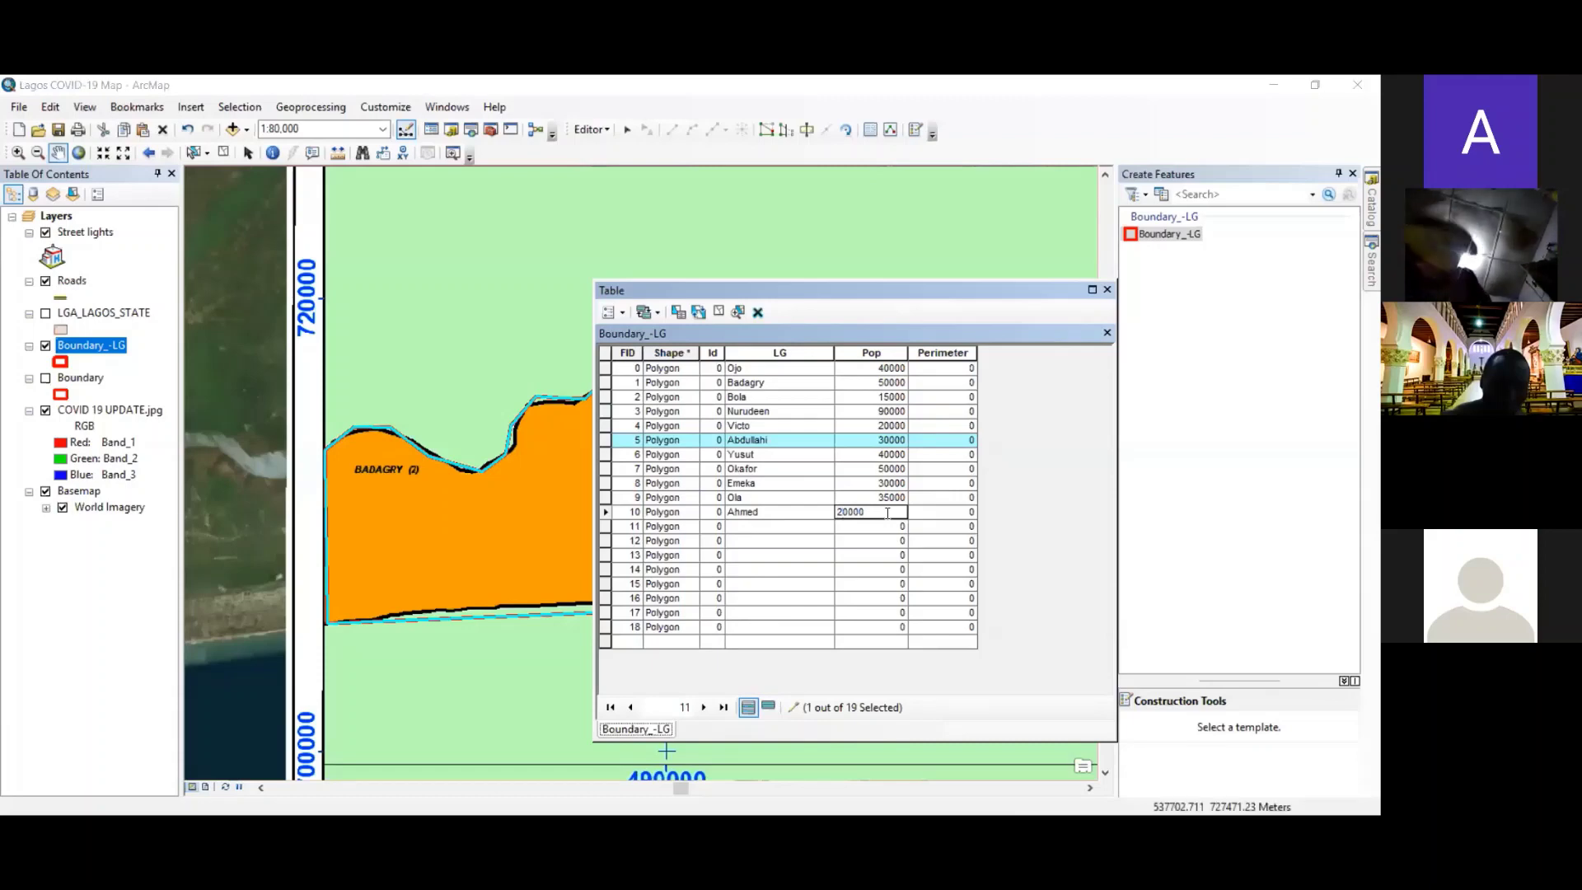
- Enter a placeholder first name in the LG field of the FID 11 record and set its Pop to 25000
{"action": "left_click", "coordinate": [762, 527]}
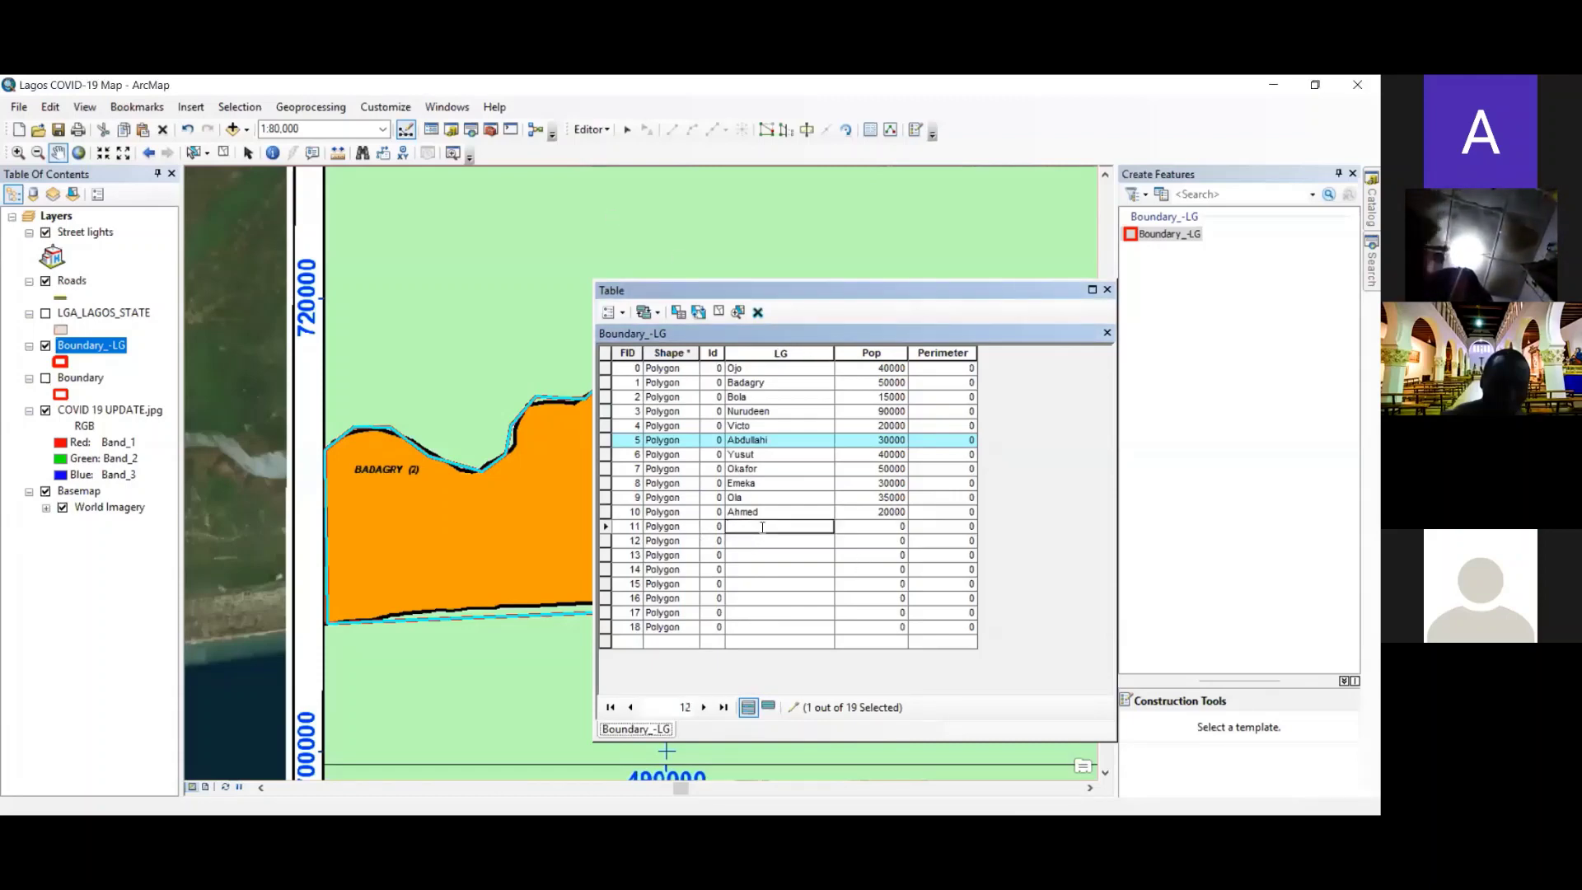
{"action": "type", "text": "Isha"}
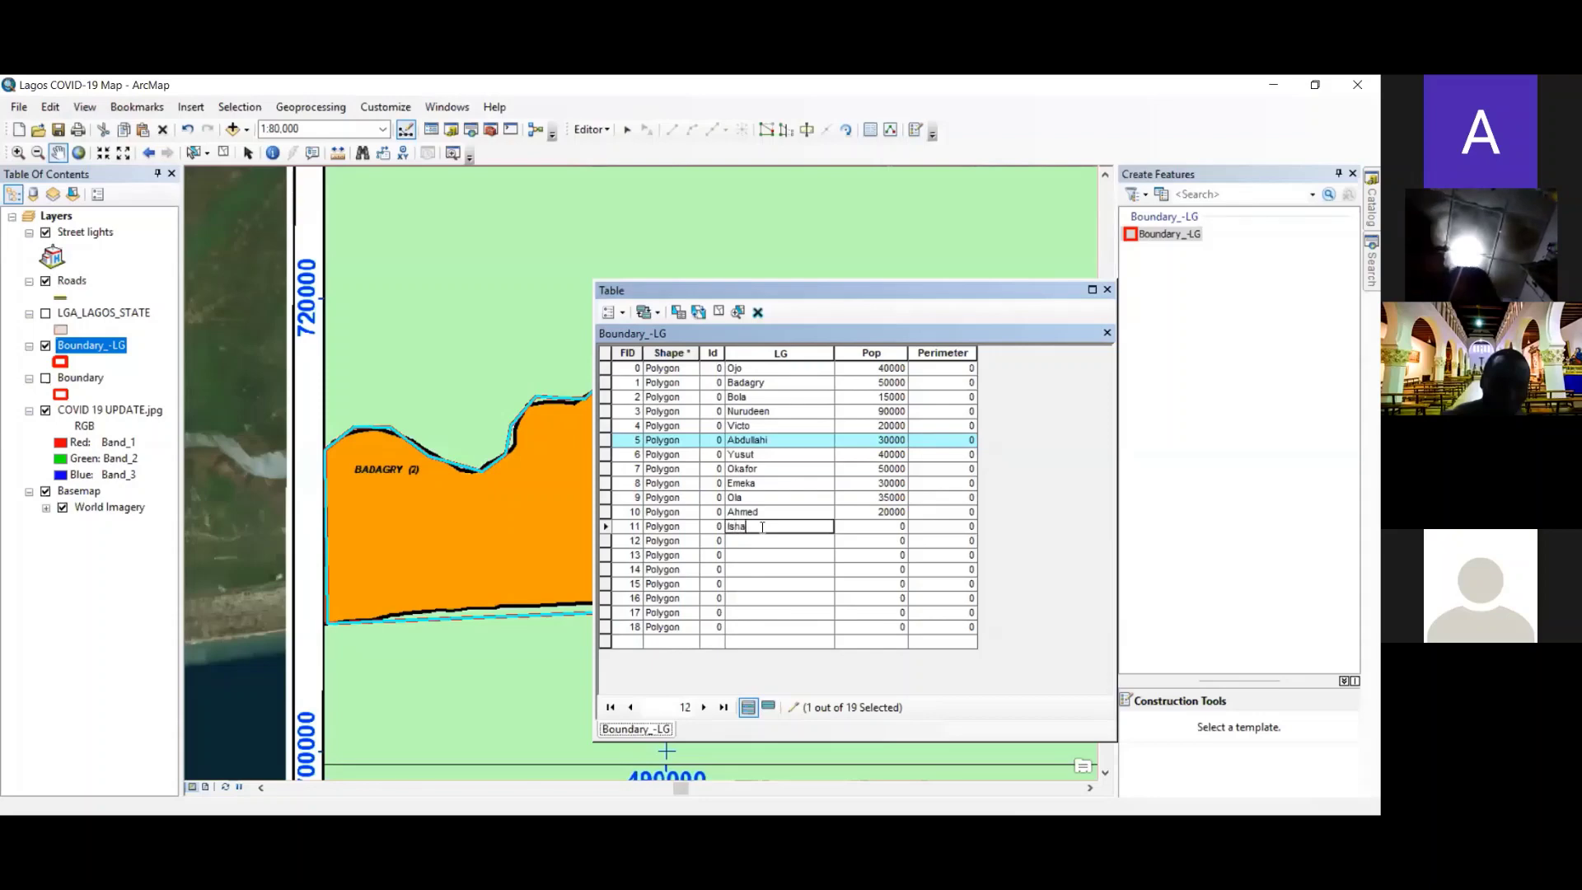
{"action": "left_click", "coordinate": [893, 530]}
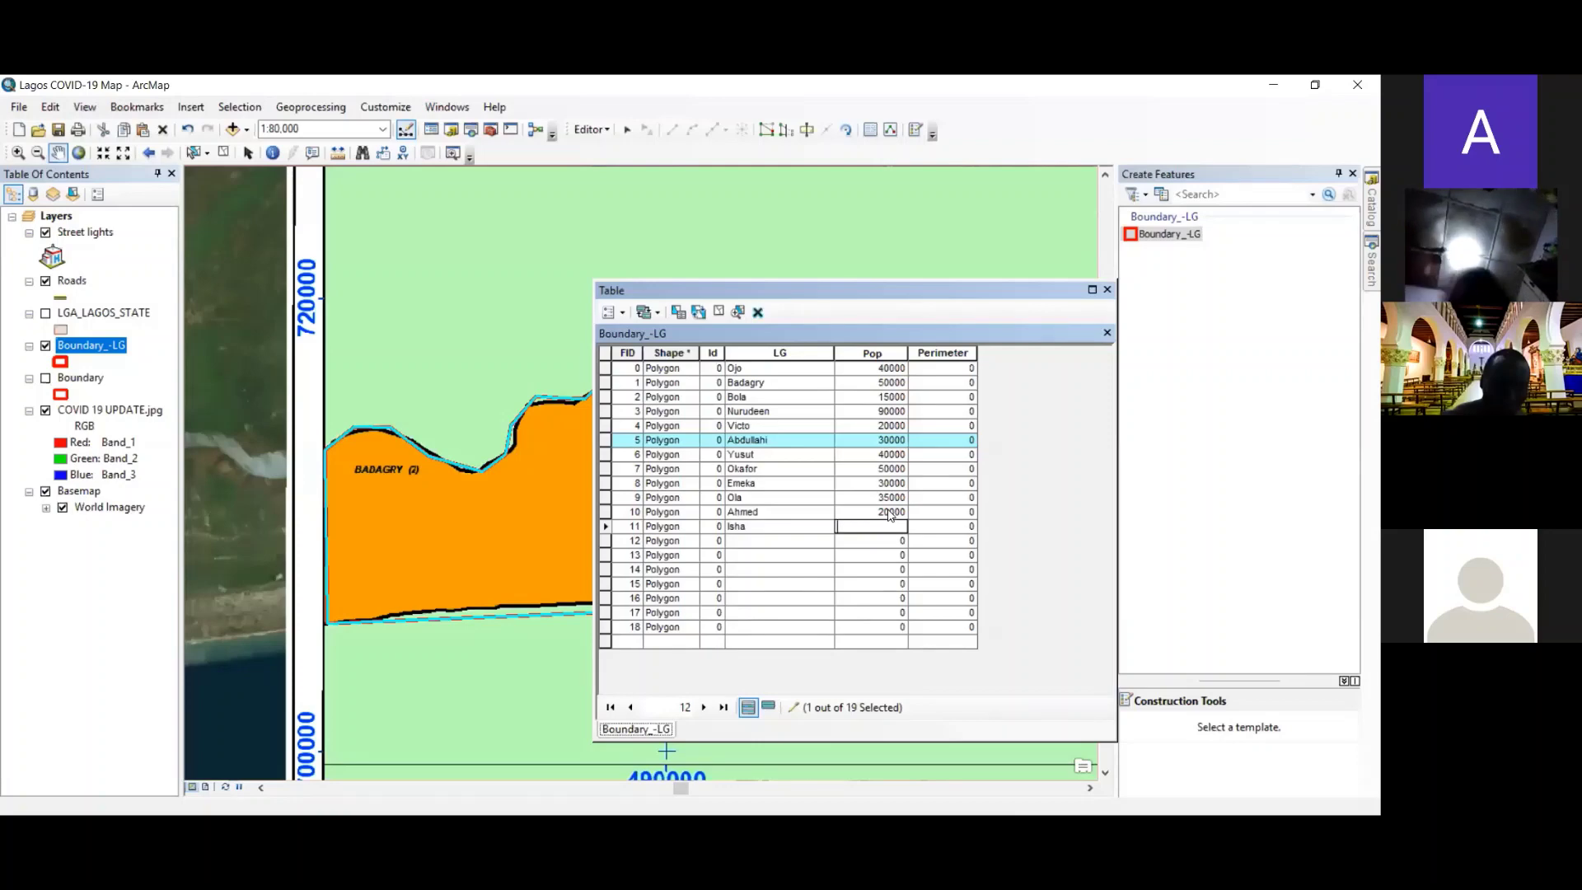
{"action": "type", "text": "25000"}
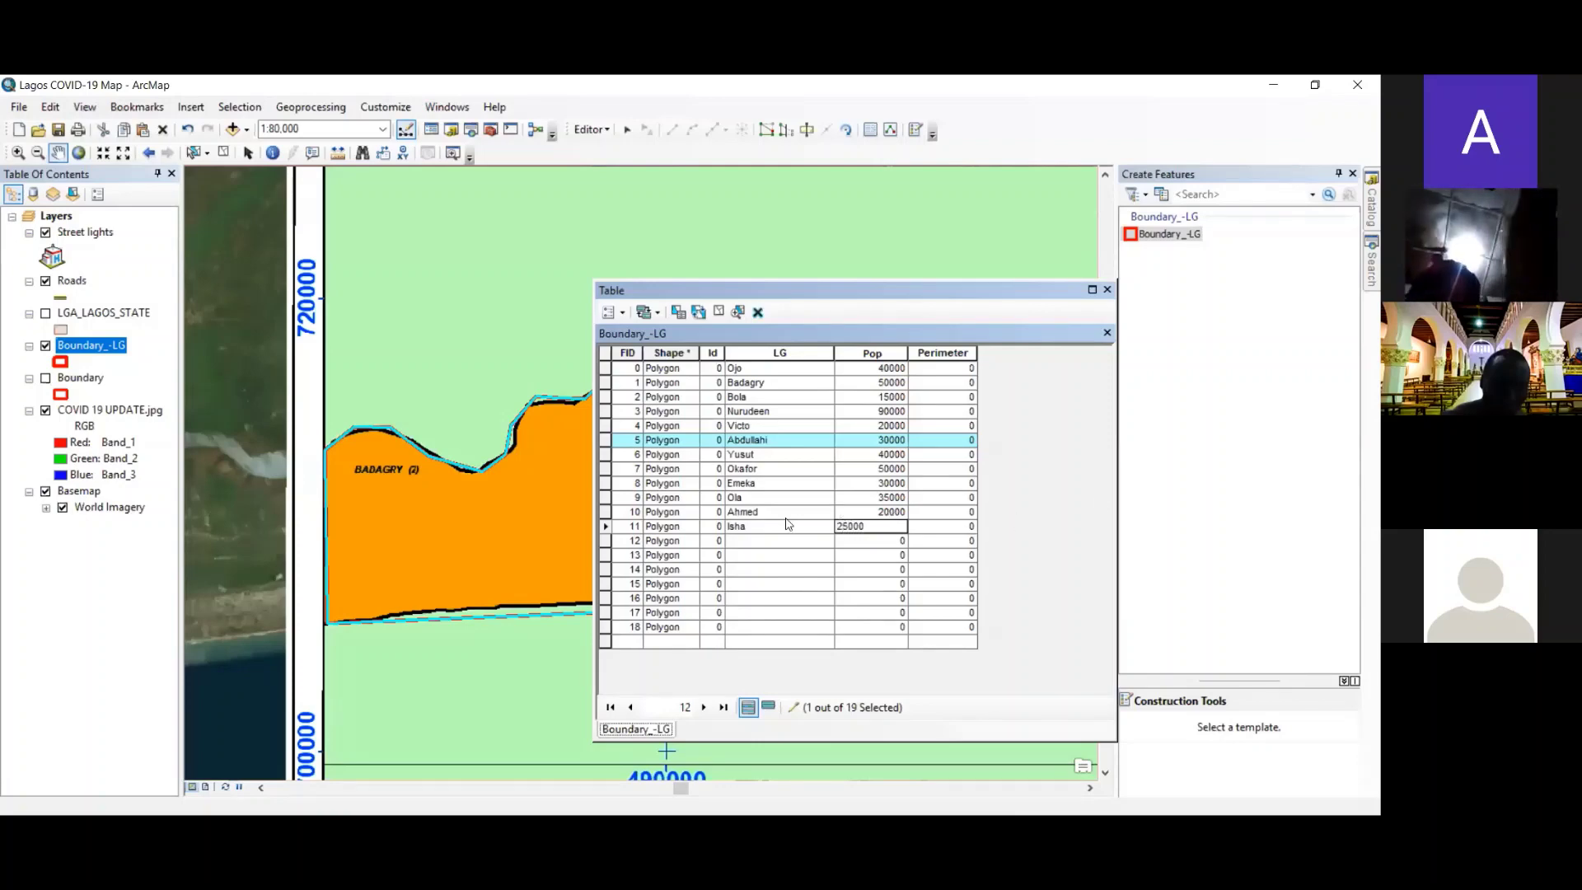
- Enter a placeholder first name in the LG field of the FID 12 record and set its Pop to 59000
{"action": "left_click", "coordinate": [762, 542]}
{"action": "type", "text": "Sani"}
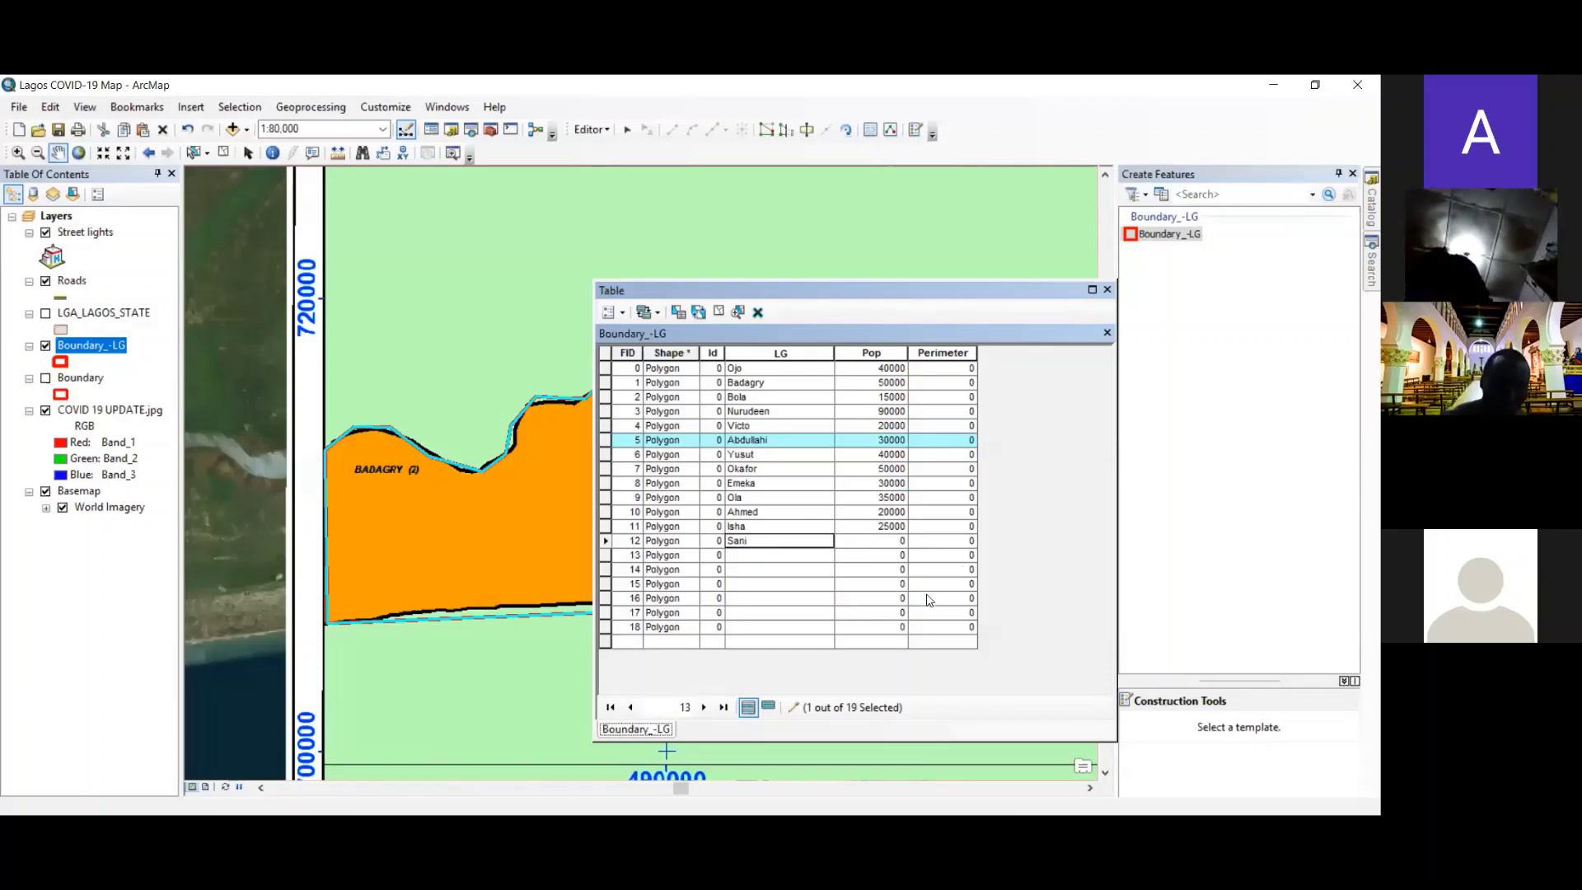
{"action": "left_click", "coordinate": [893, 540]}
{"action": "left_click", "coordinate": [893, 540]}
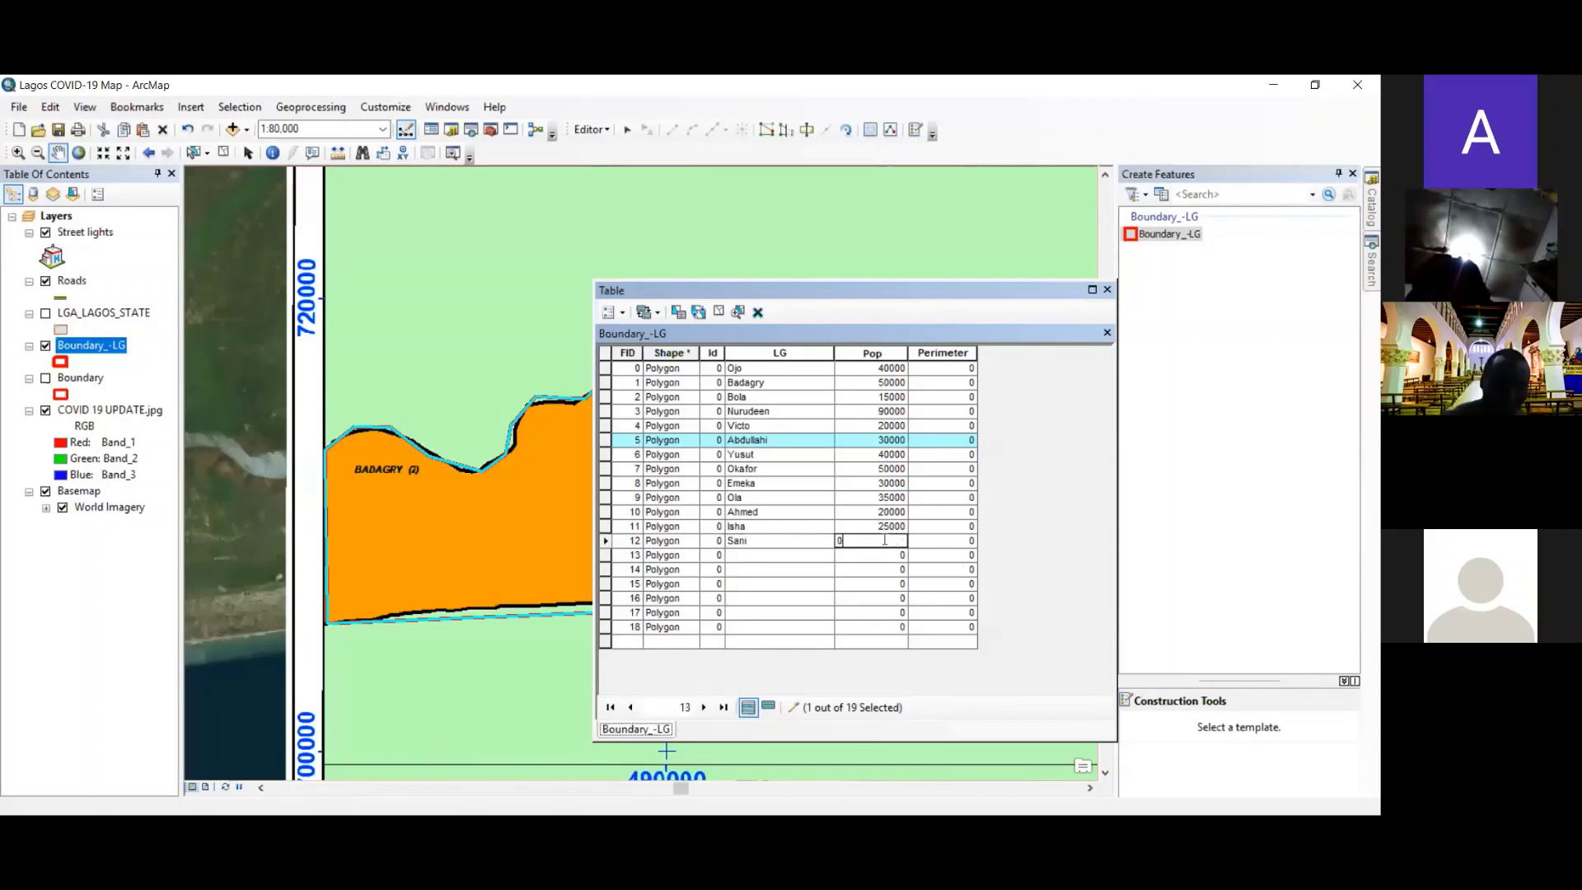
{"action": "type", "text": "5"}
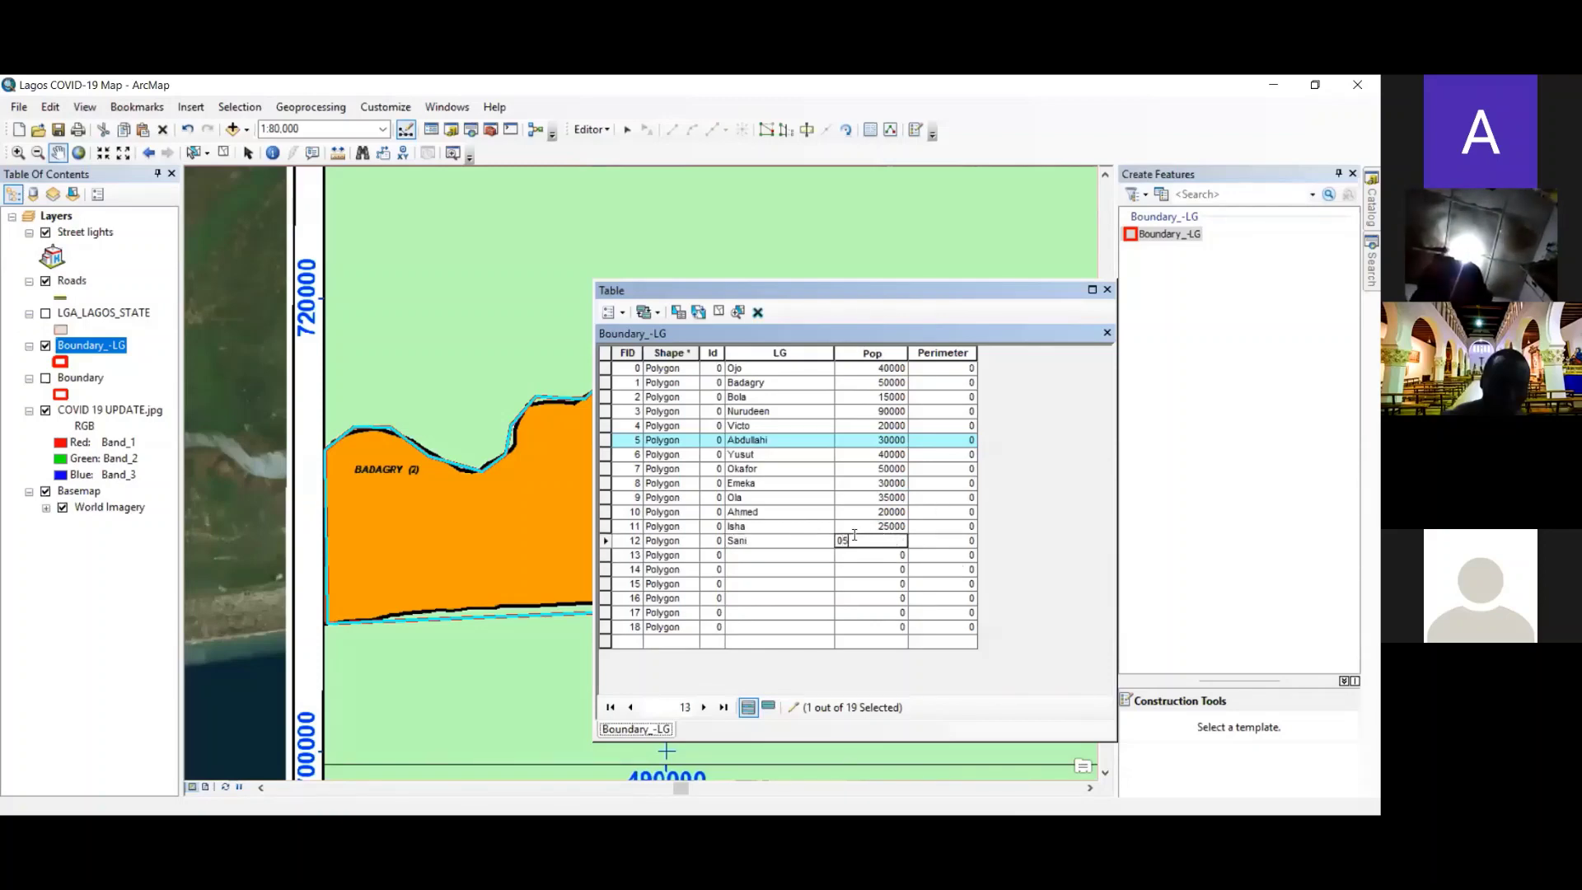
{"action": "type", "text": "8"}
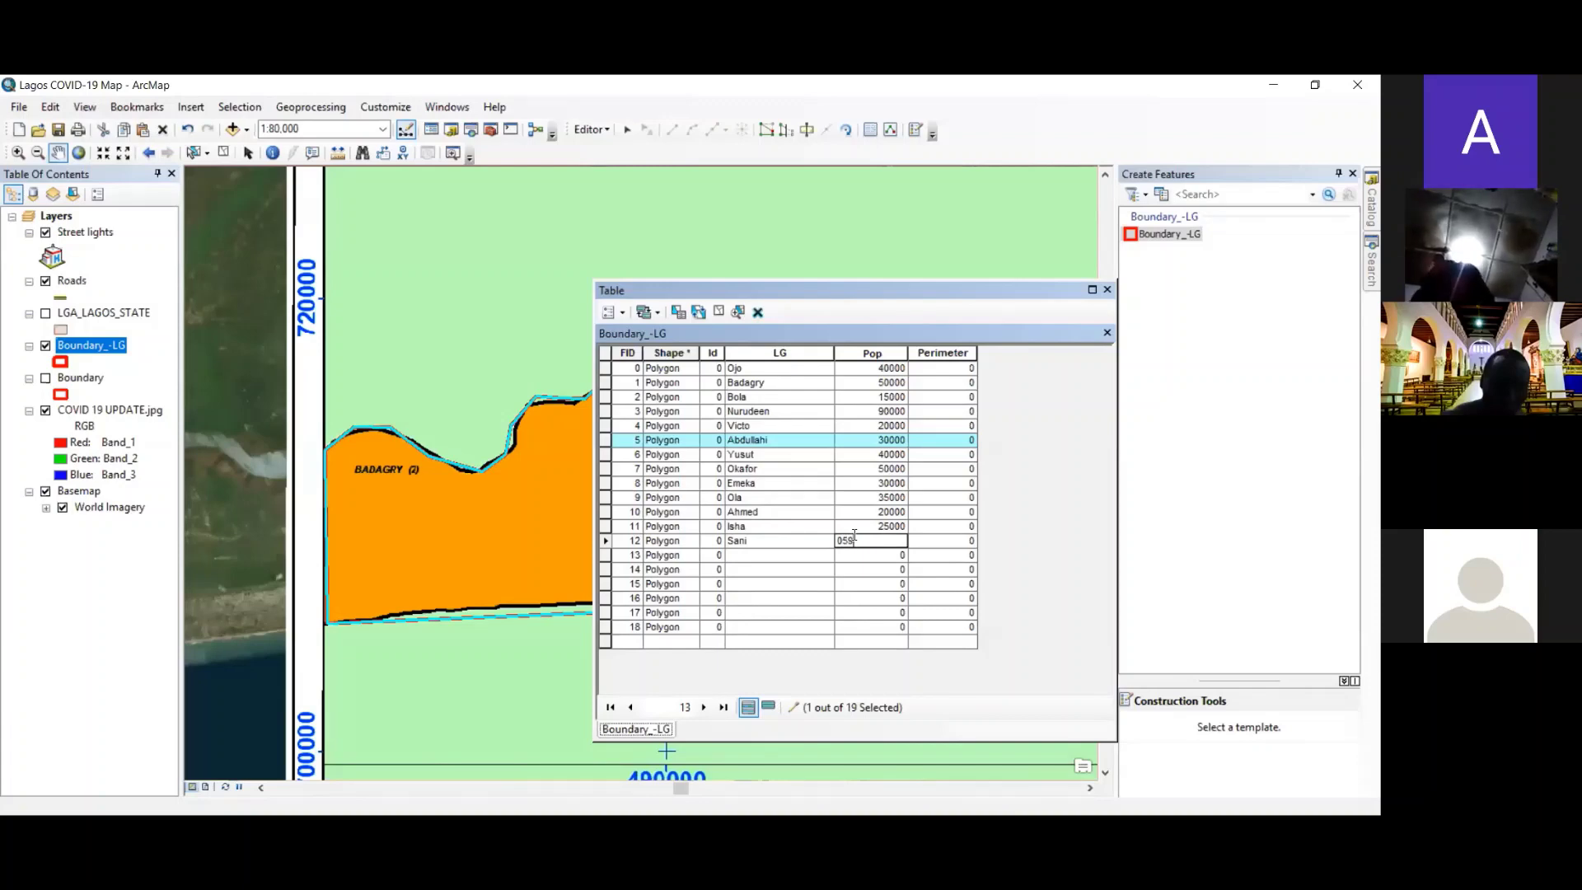
{"action": "type", "text": "00"}
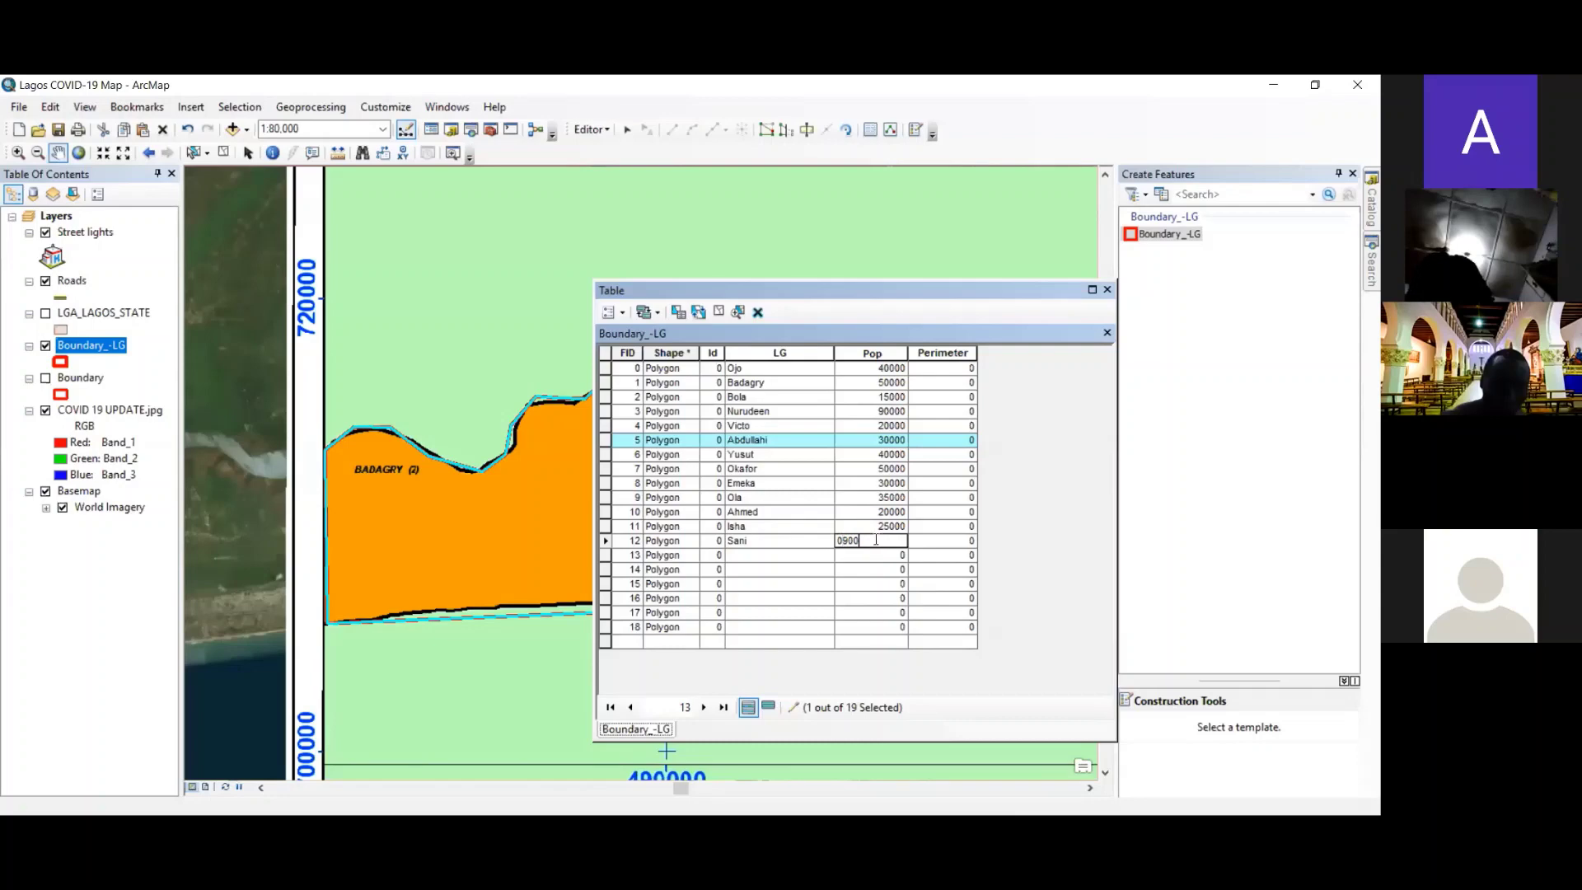
{"action": "left_click_drag", "start_coordinate": [842, 543], "coordinate": [836, 545]}
{"action": "type", "text": "590"}
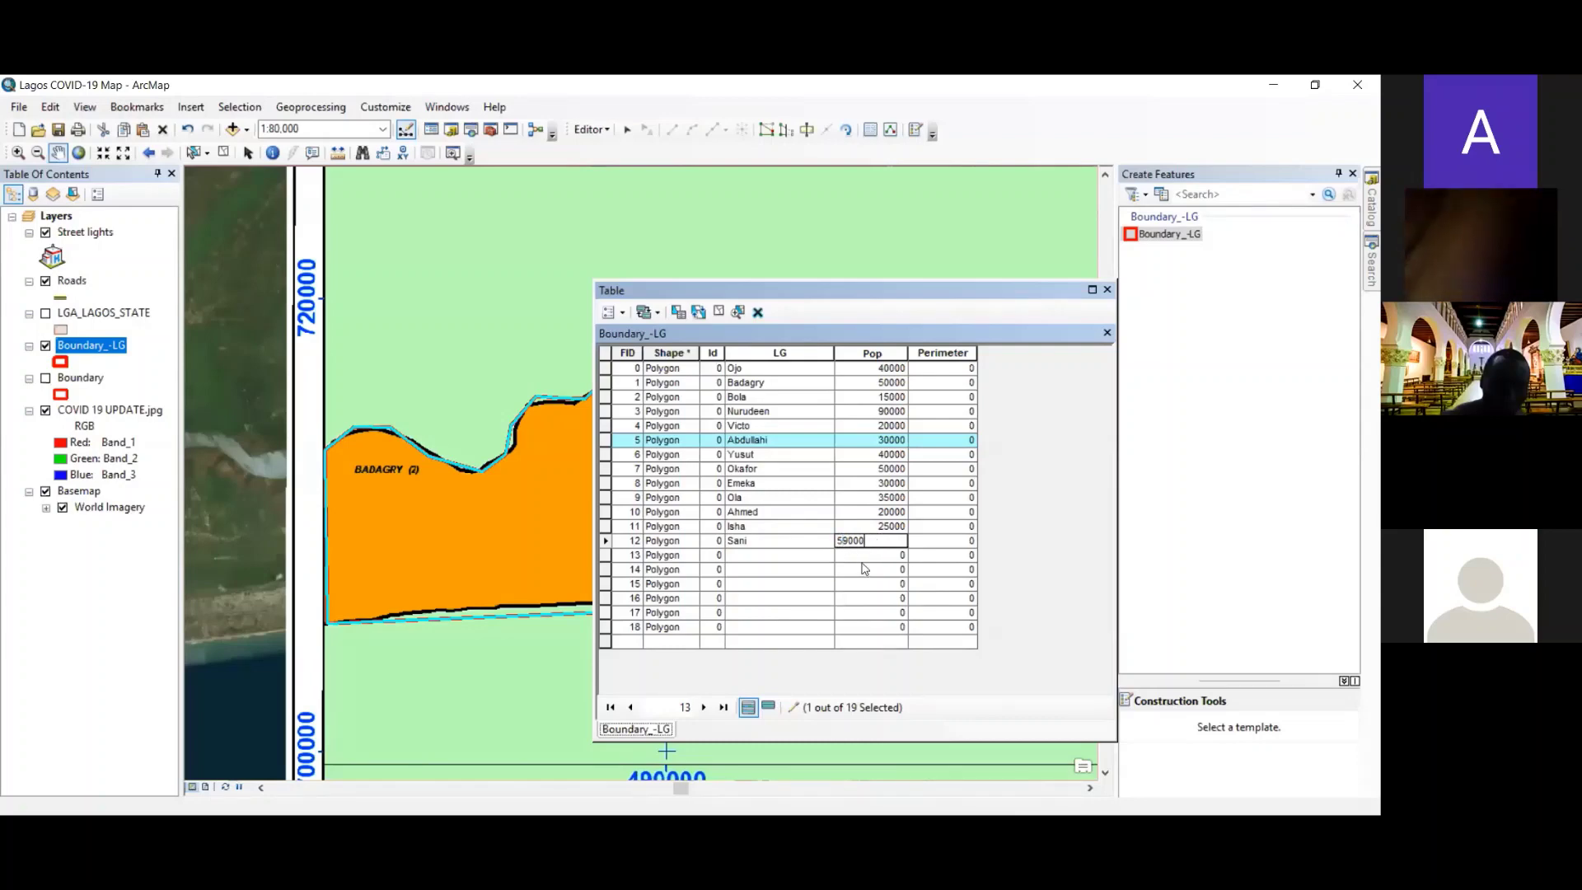
- Enter Minna in the LG field of the FID 13 record and set its Pop to 98000
{"action": "left_click", "coordinate": [790, 555]}
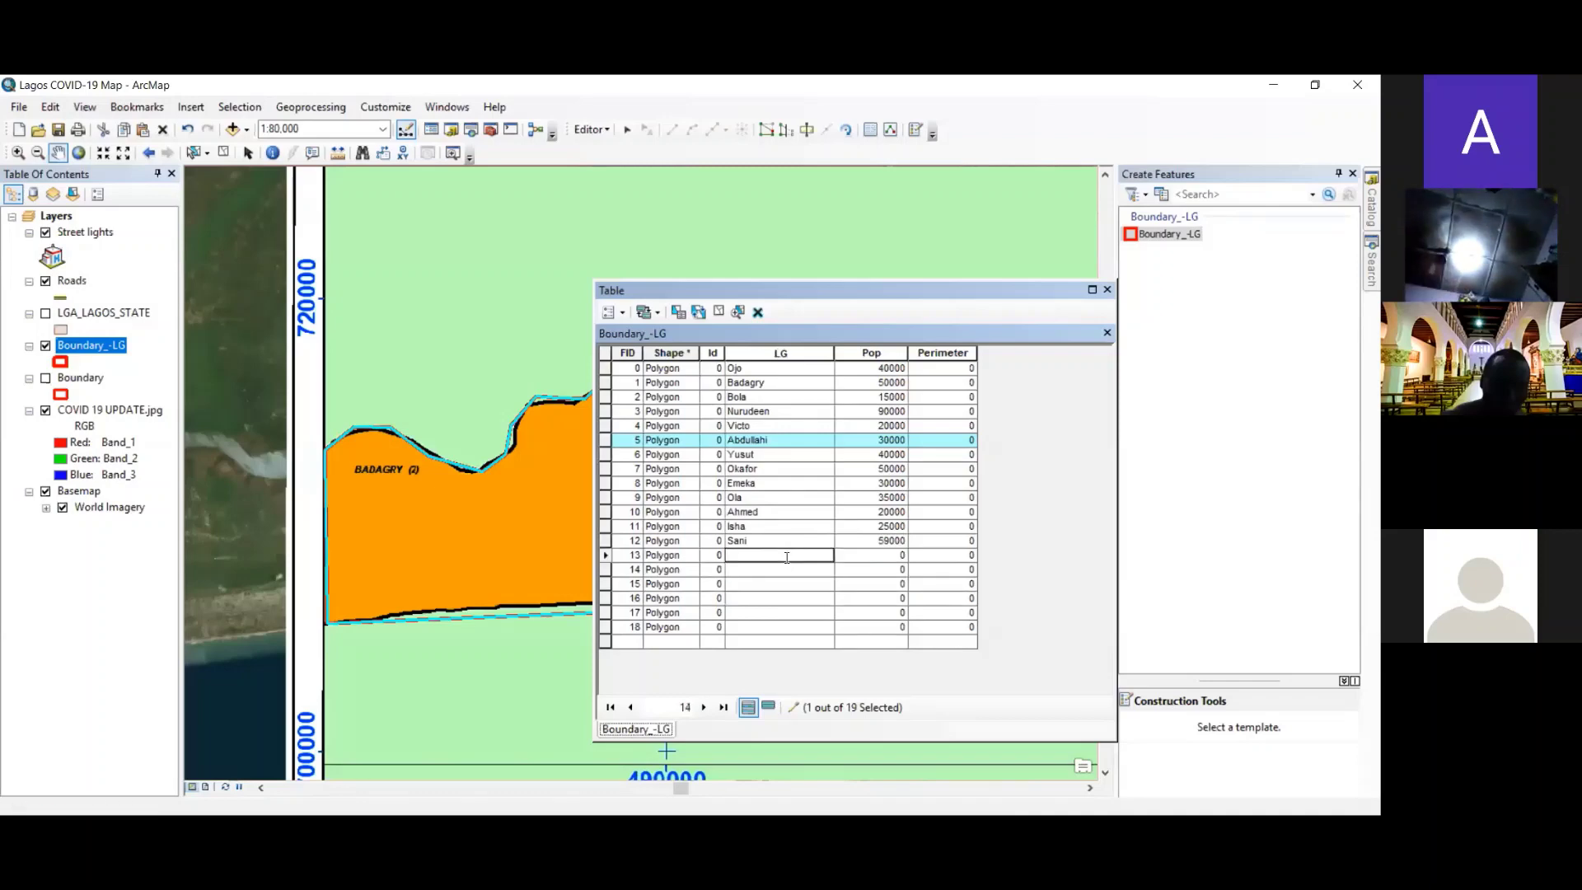
{"action": "type", "text": "Minna"}
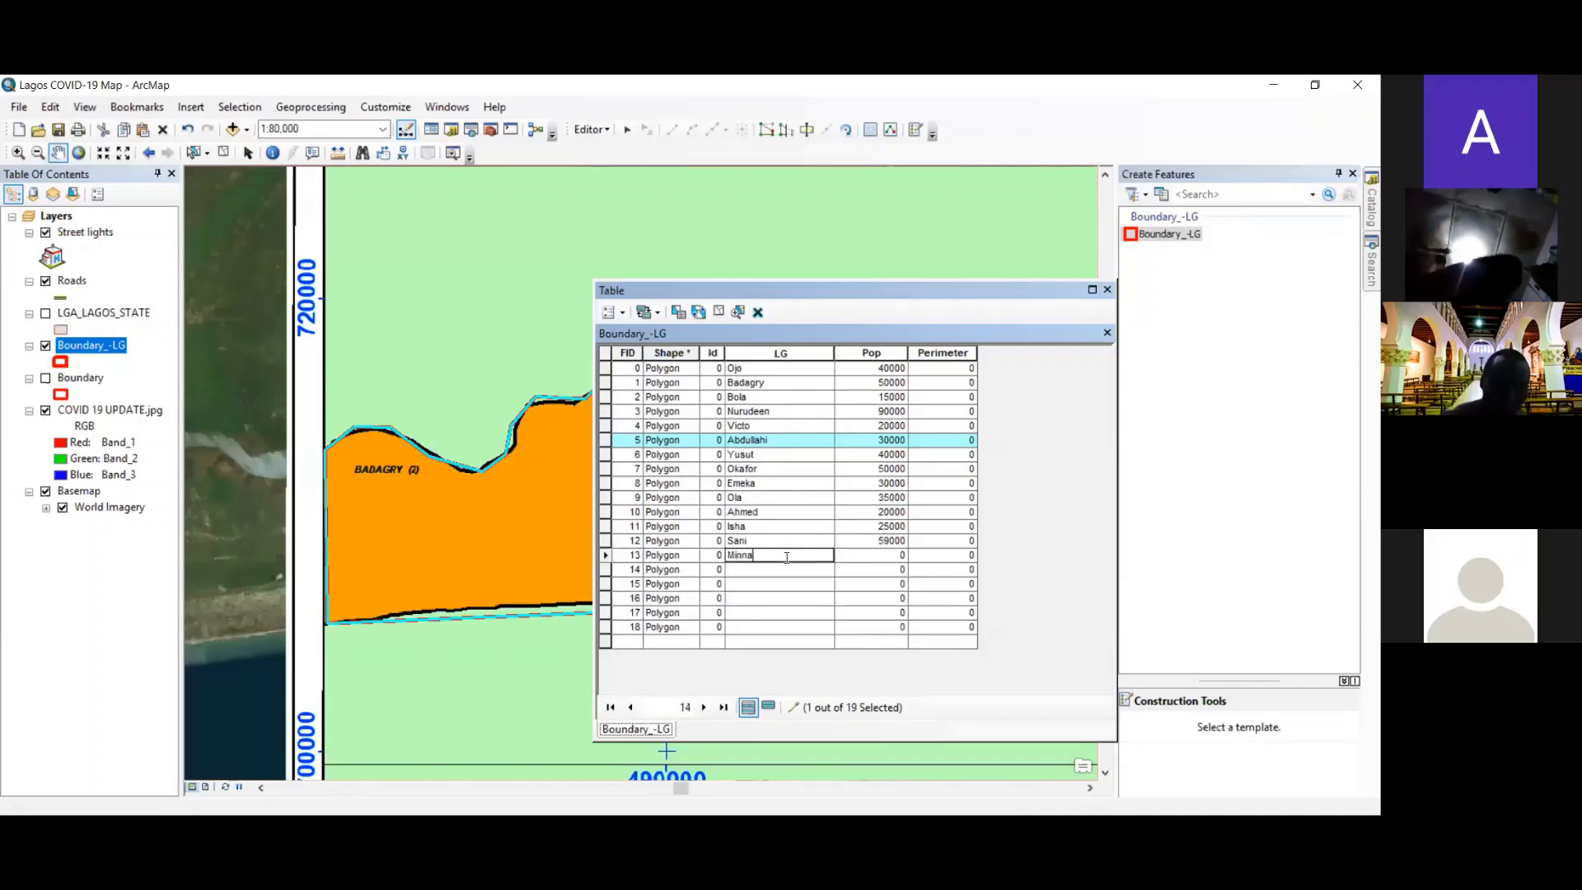
{"action": "left_click", "coordinate": [890, 557]}
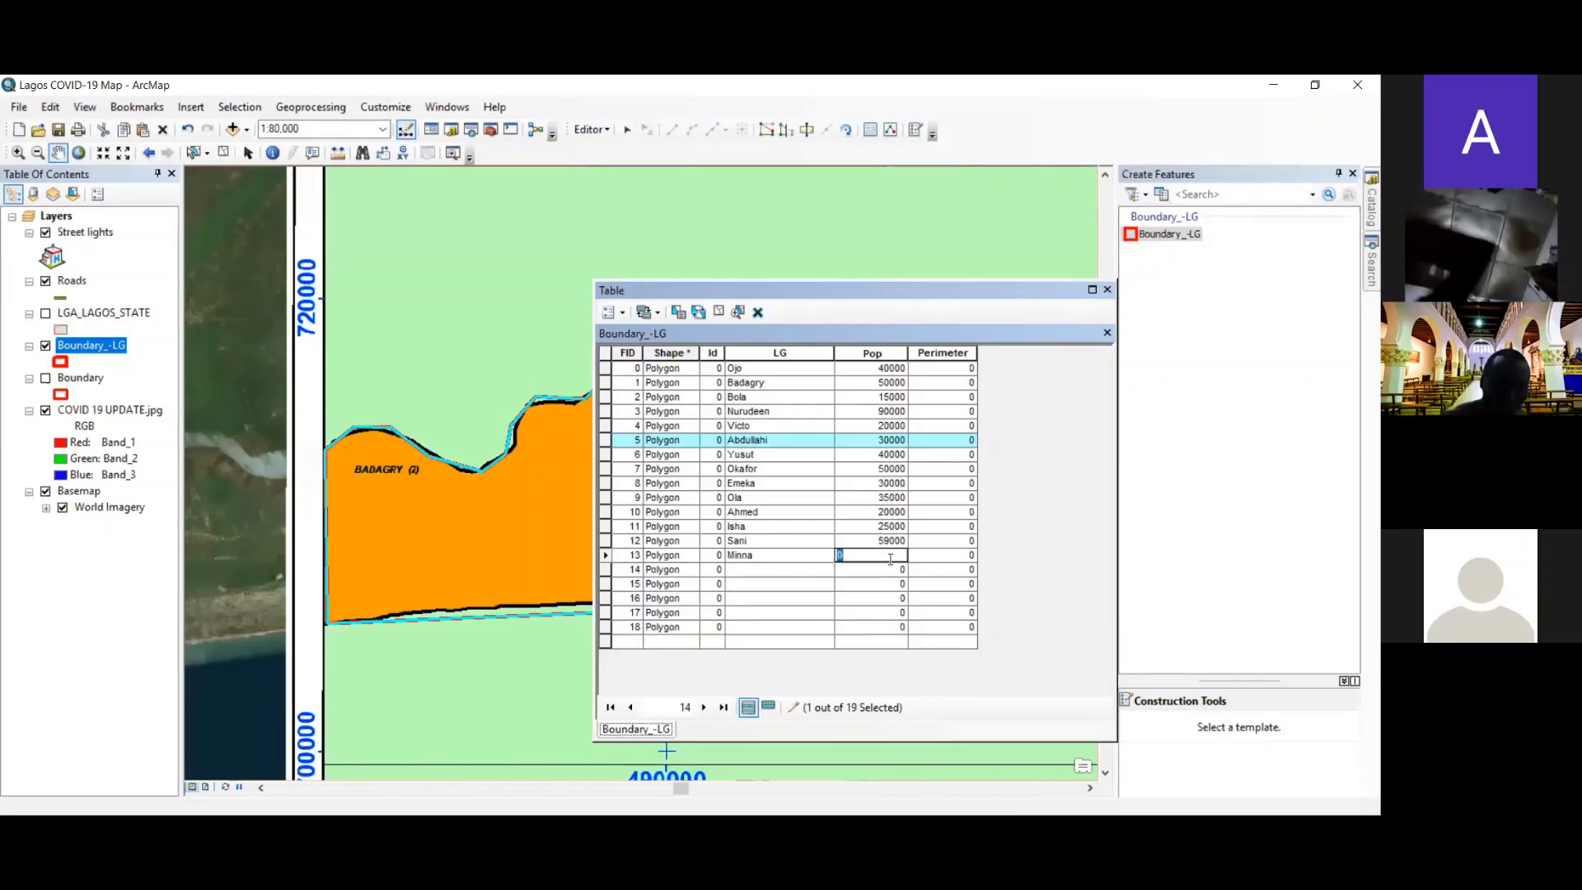
{"action": "type", "text": "98000"}
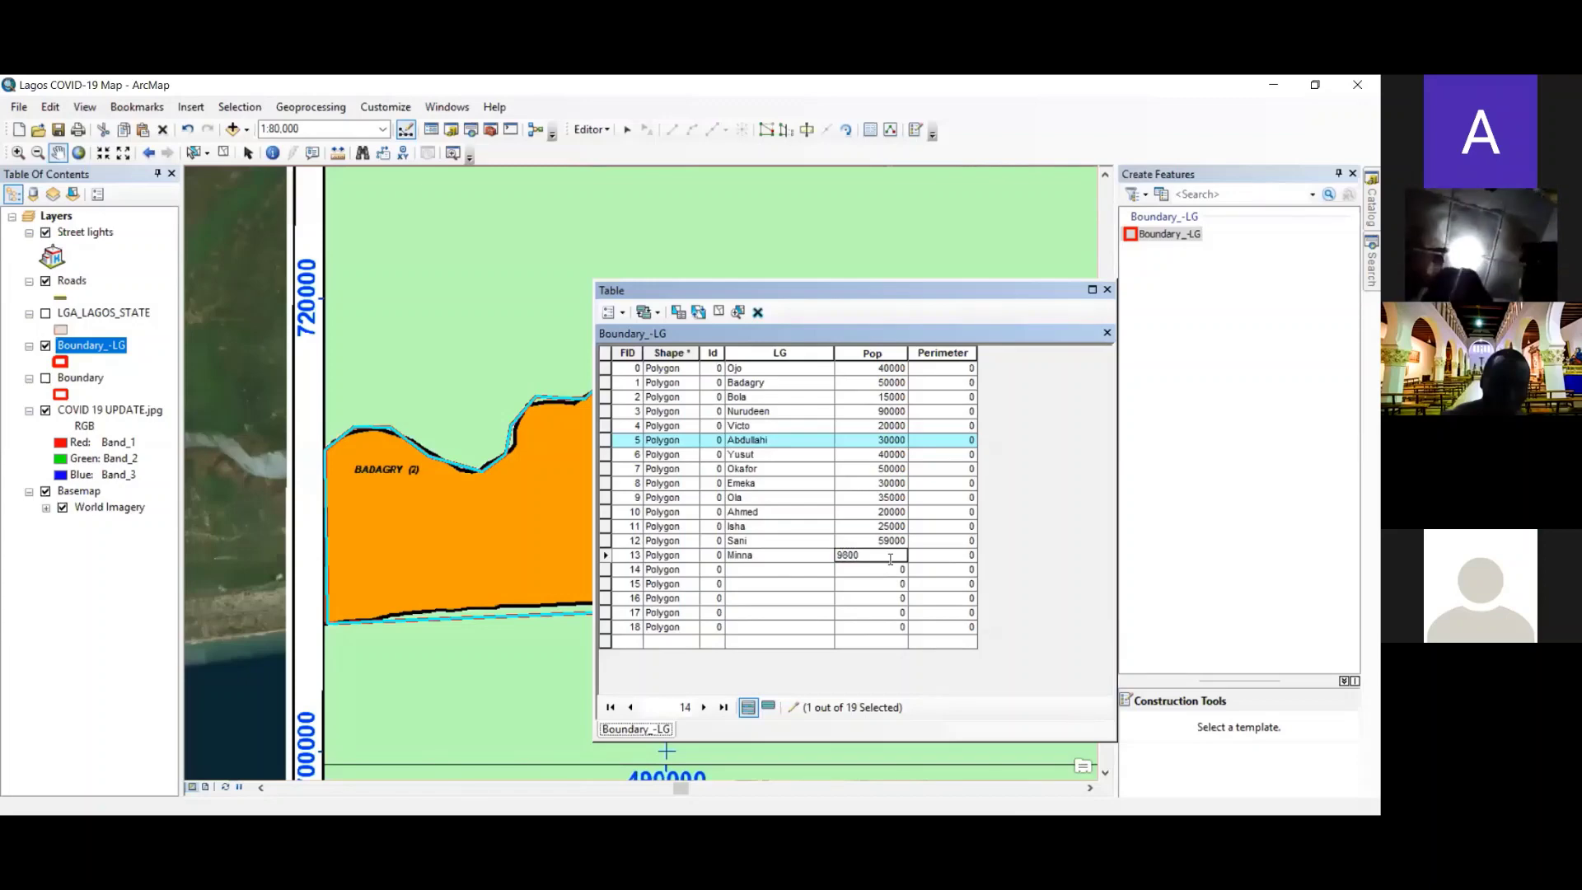
- Enter Abuja in the LG field of the FID 14 record and set its Pop to 67000
{"action": "left_click", "coordinate": [794, 569]}
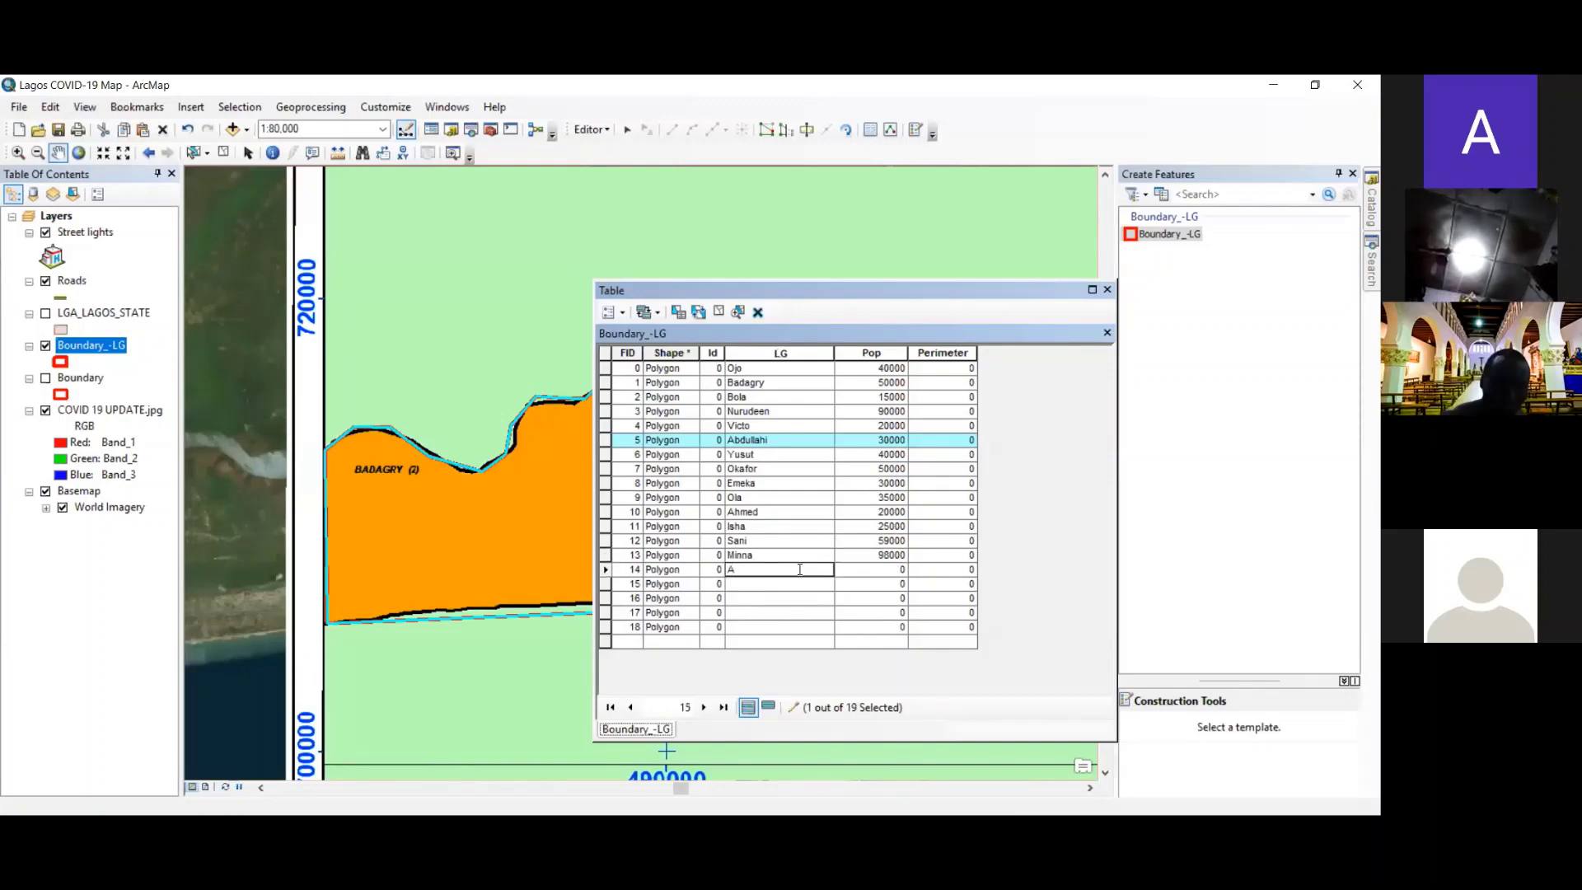
{"action": "type", "text": "Abu"}
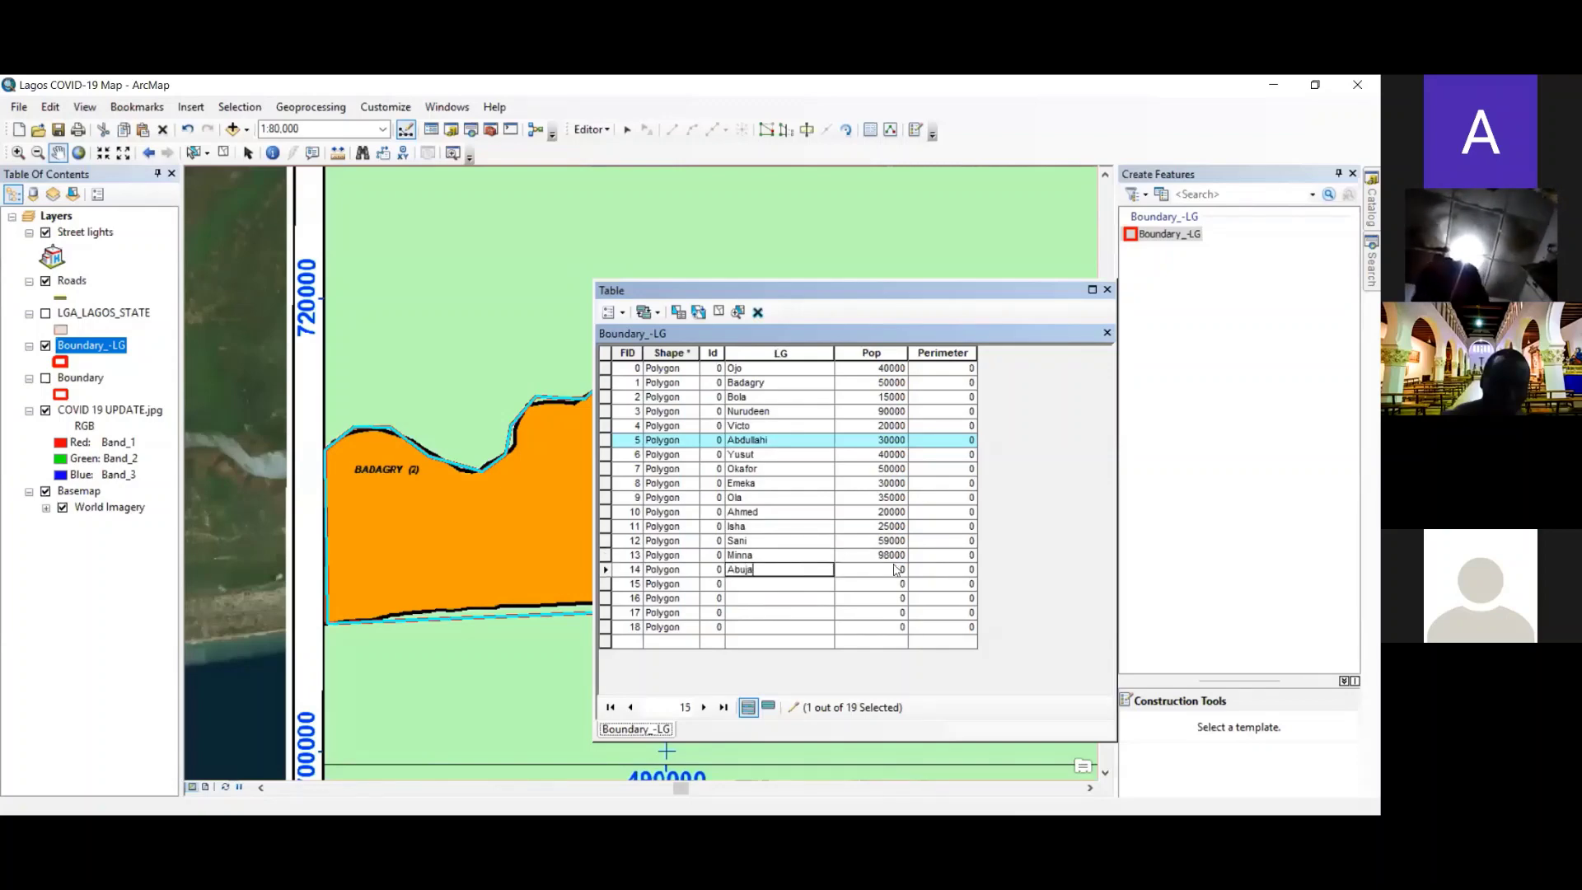
{"action": "type", "text": "ja"}
{"action": "left_click", "coordinate": [897, 571]}
{"action": "double_click", "coordinate": [840, 570]}
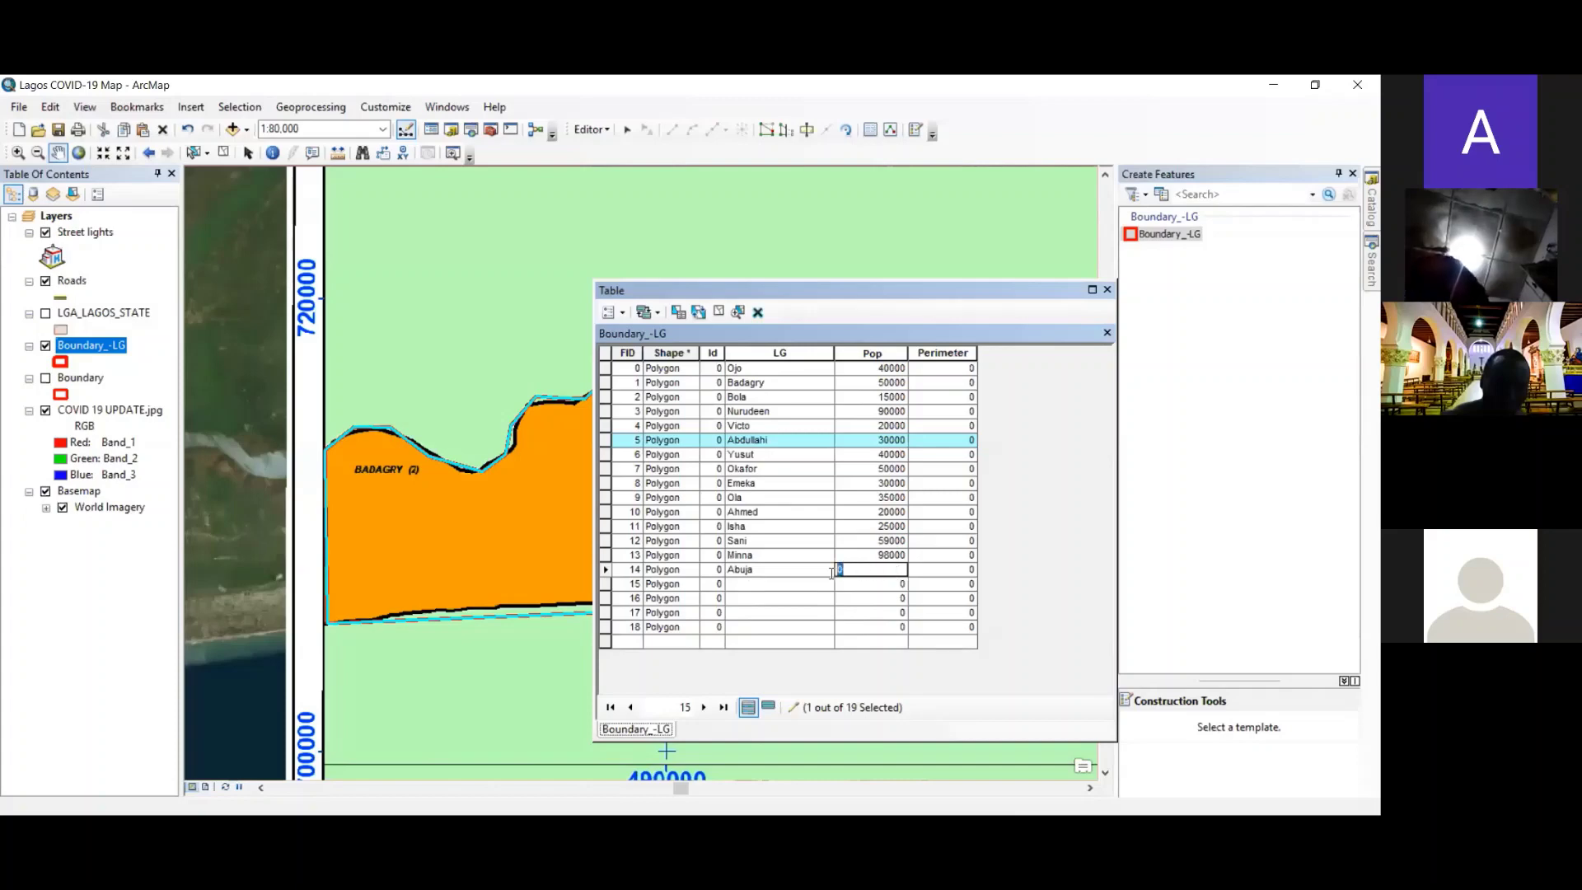
{"action": "type", "text": "67000"}
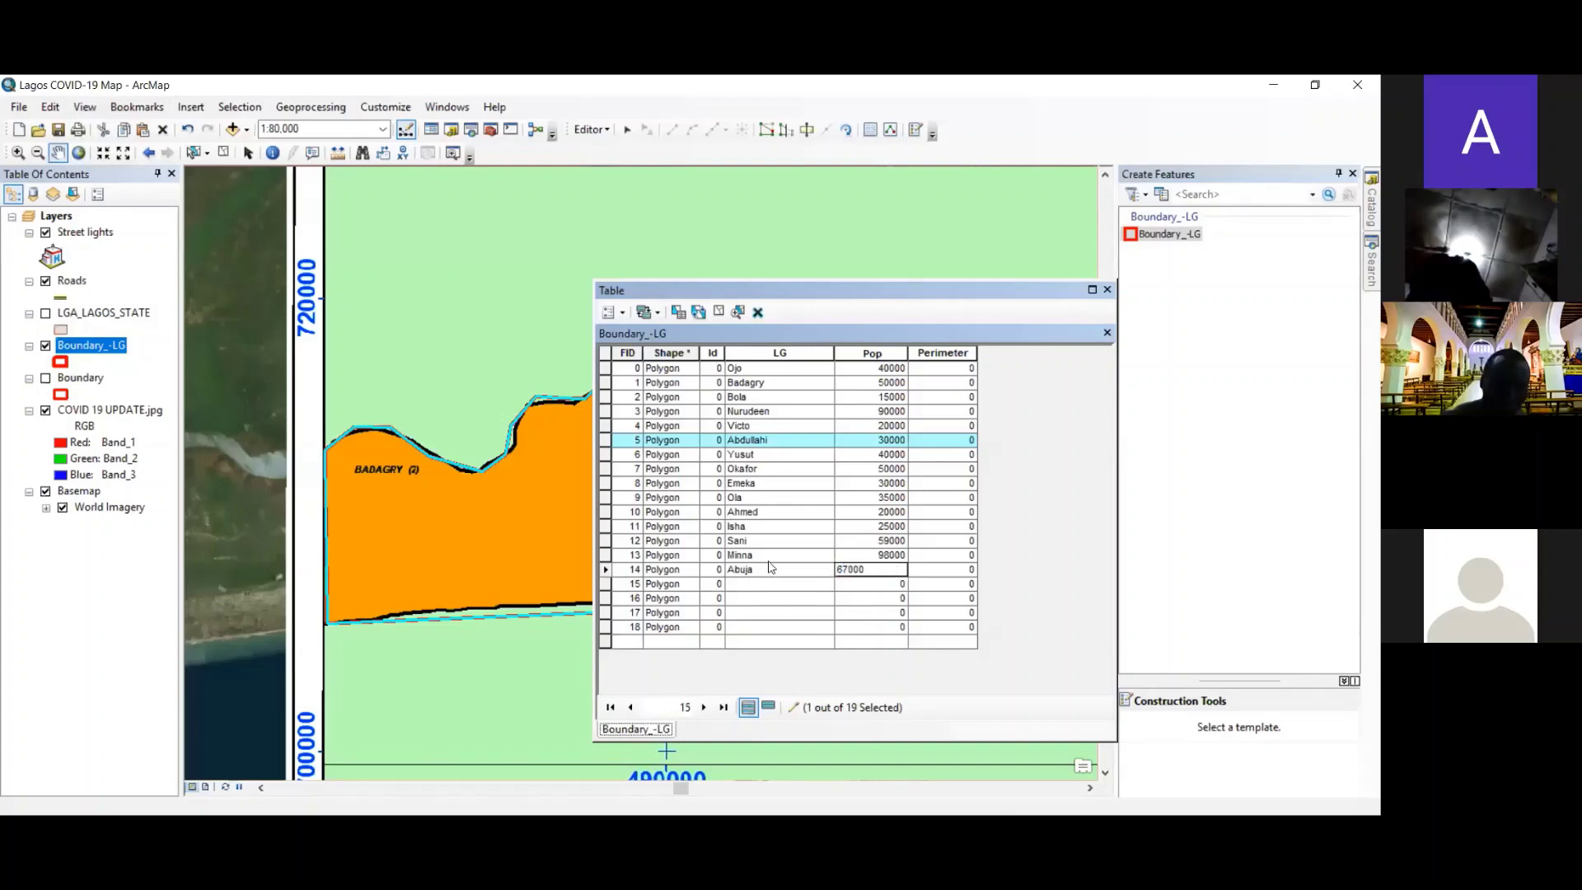
- Enter a placeholder first name in the LG field of the FID 15 record and set its Pop to 78000
{"action": "left_click", "coordinate": [768, 584]}
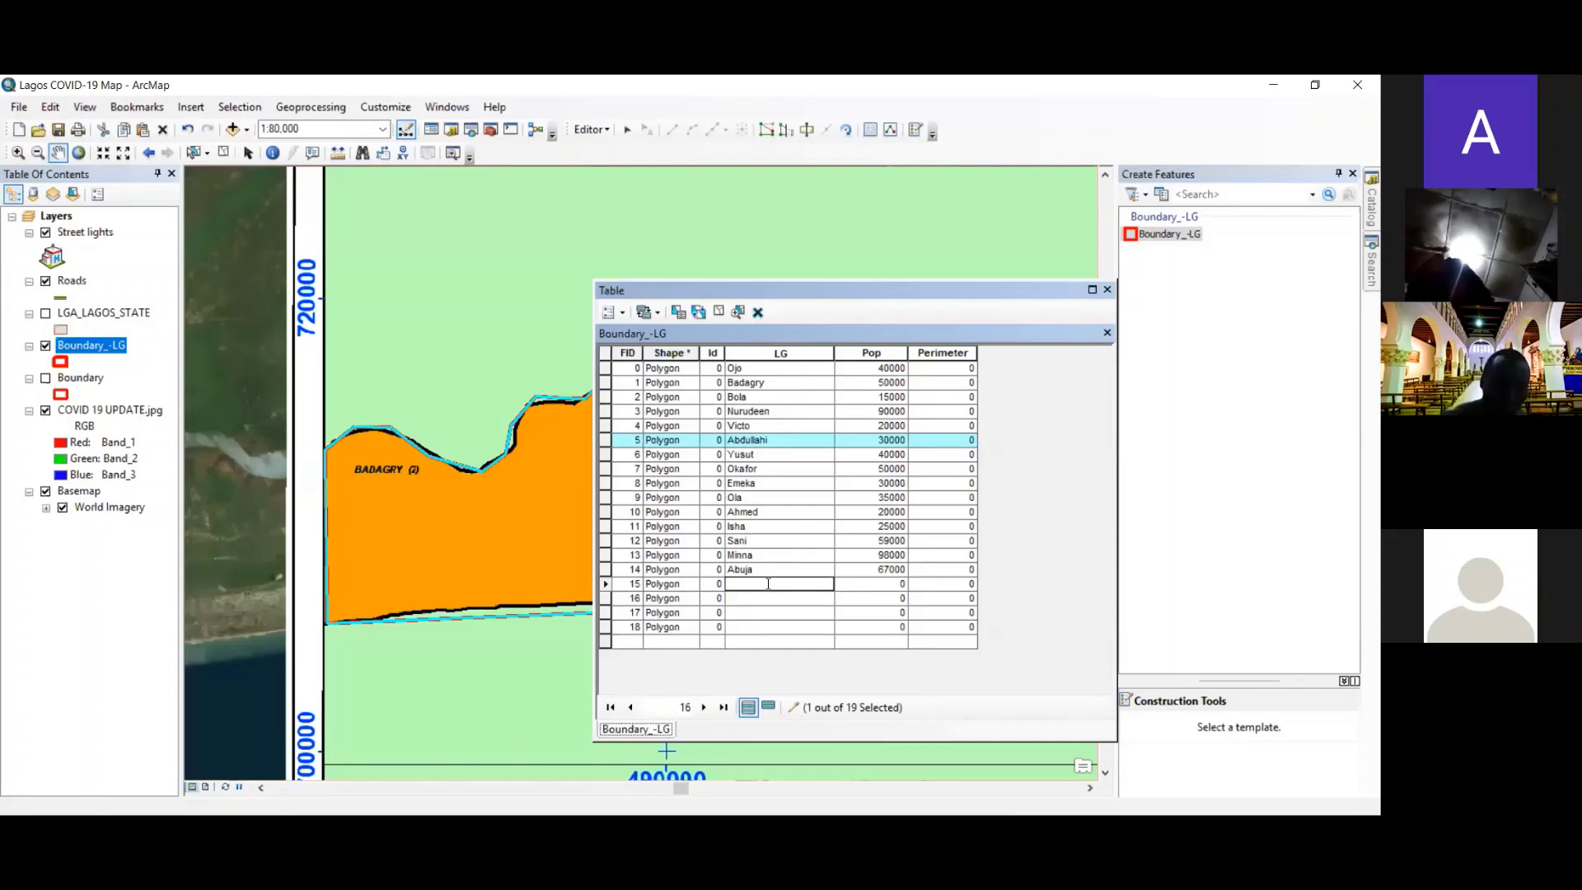
{"action": "type", "text": "Matt"}
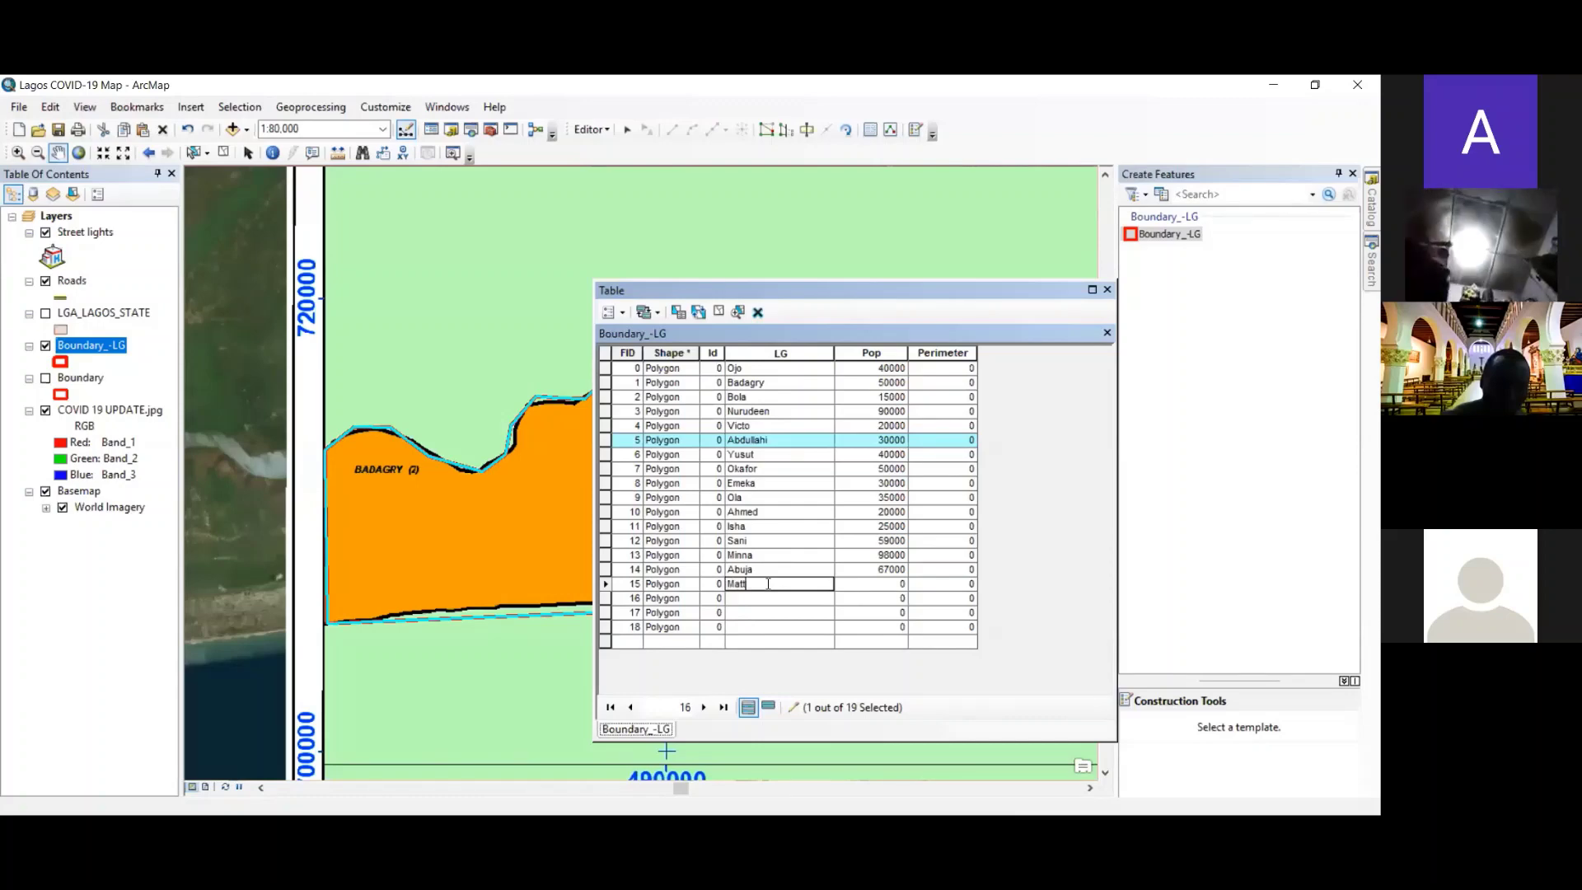
{"action": "type", "text": "ew"}
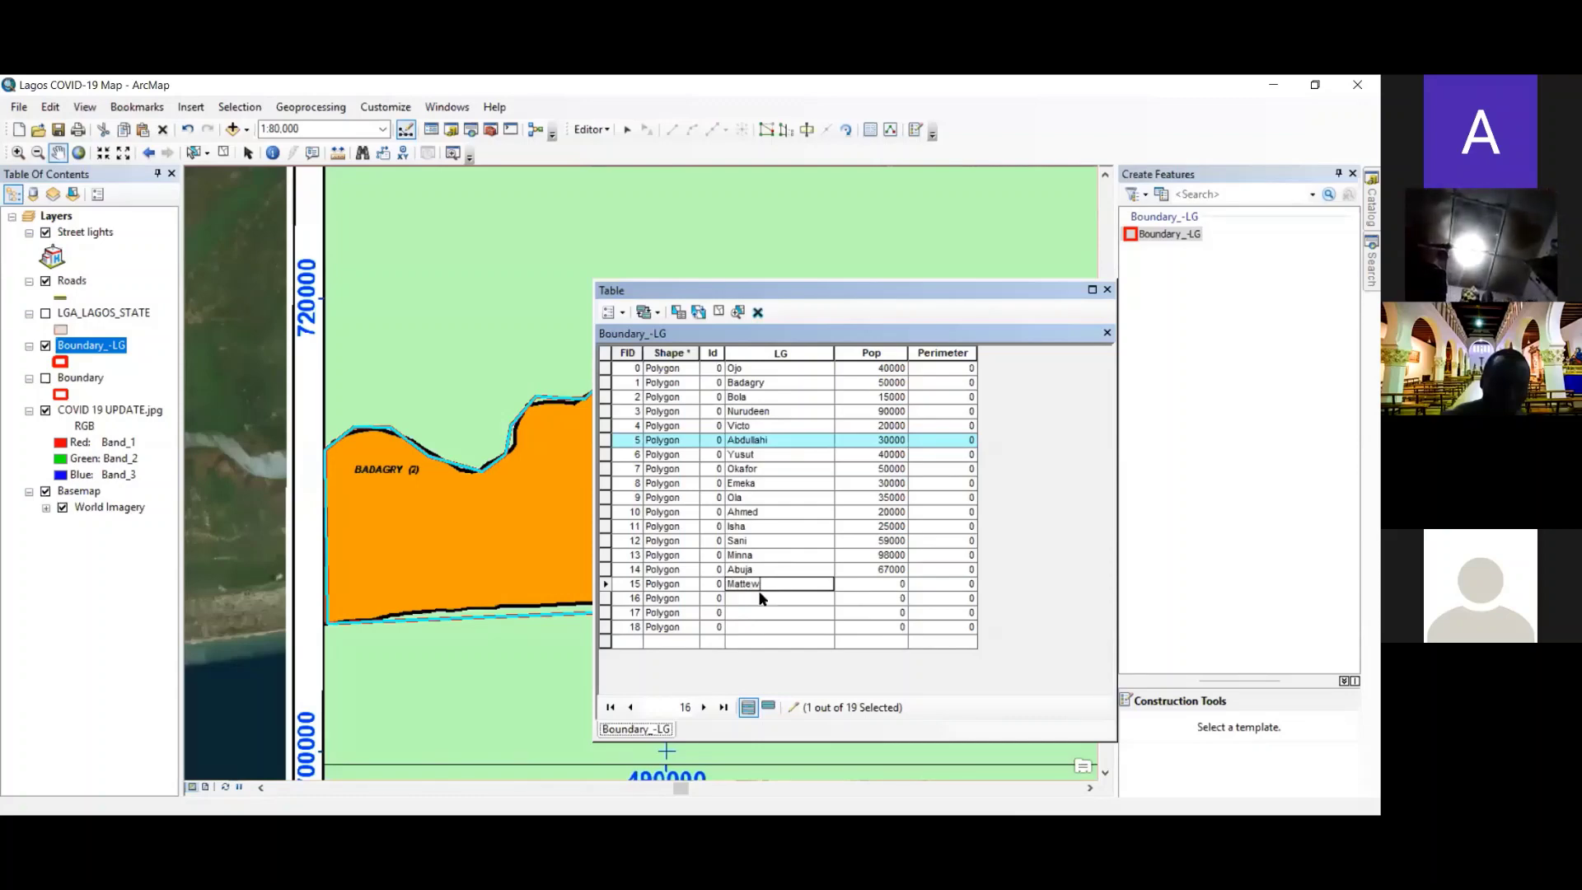
{"action": "left_click", "coordinate": [743, 583]}
{"action": "type", "text": "h"}
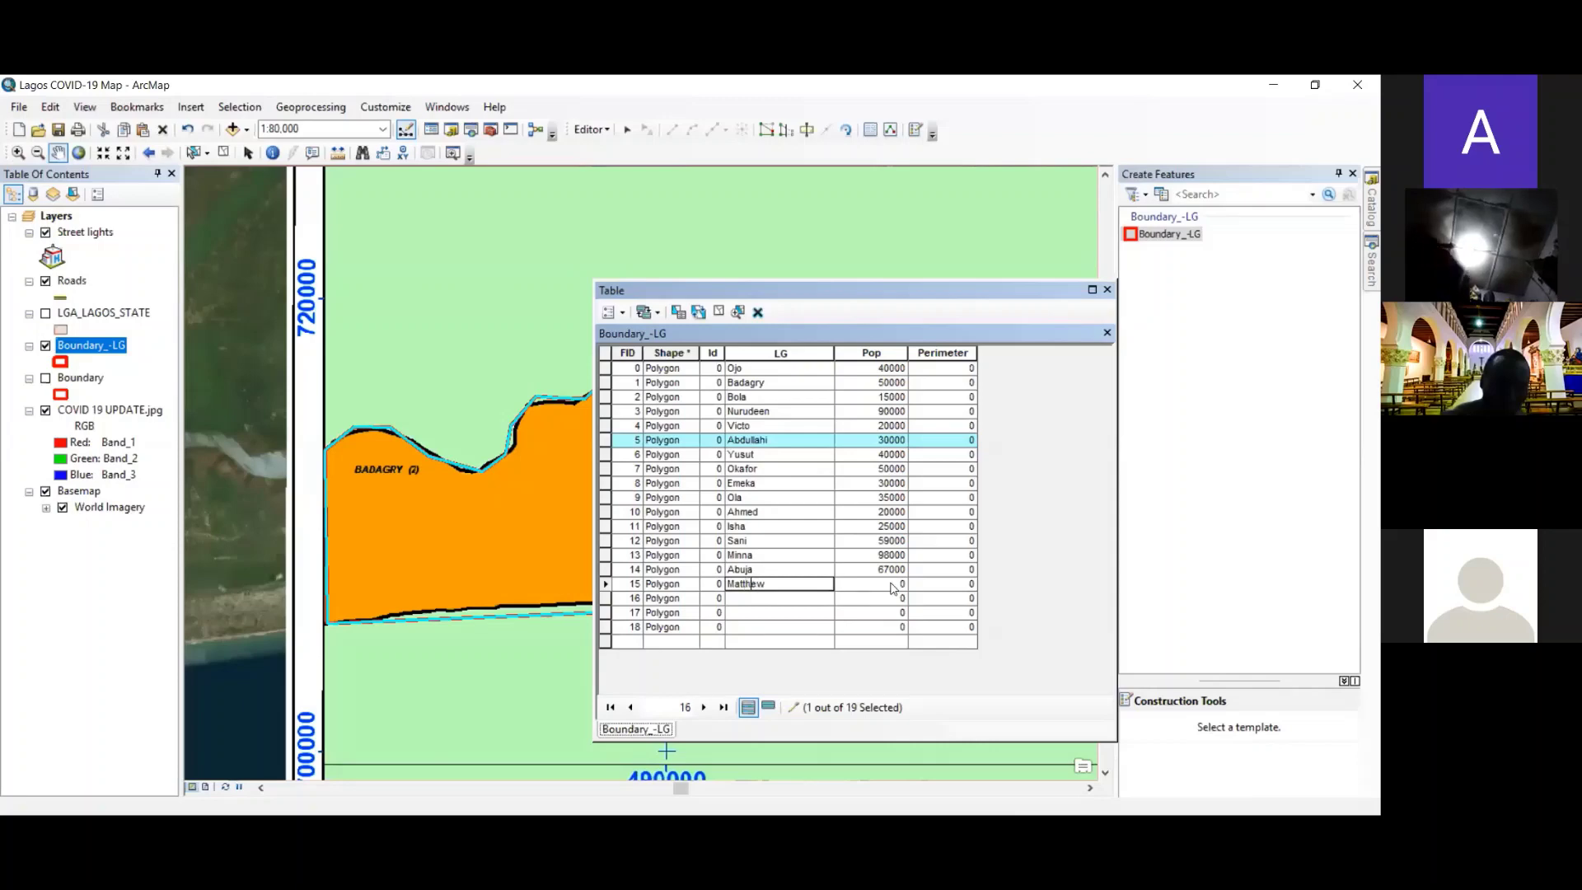
{"action": "left_click", "coordinate": [891, 585]}
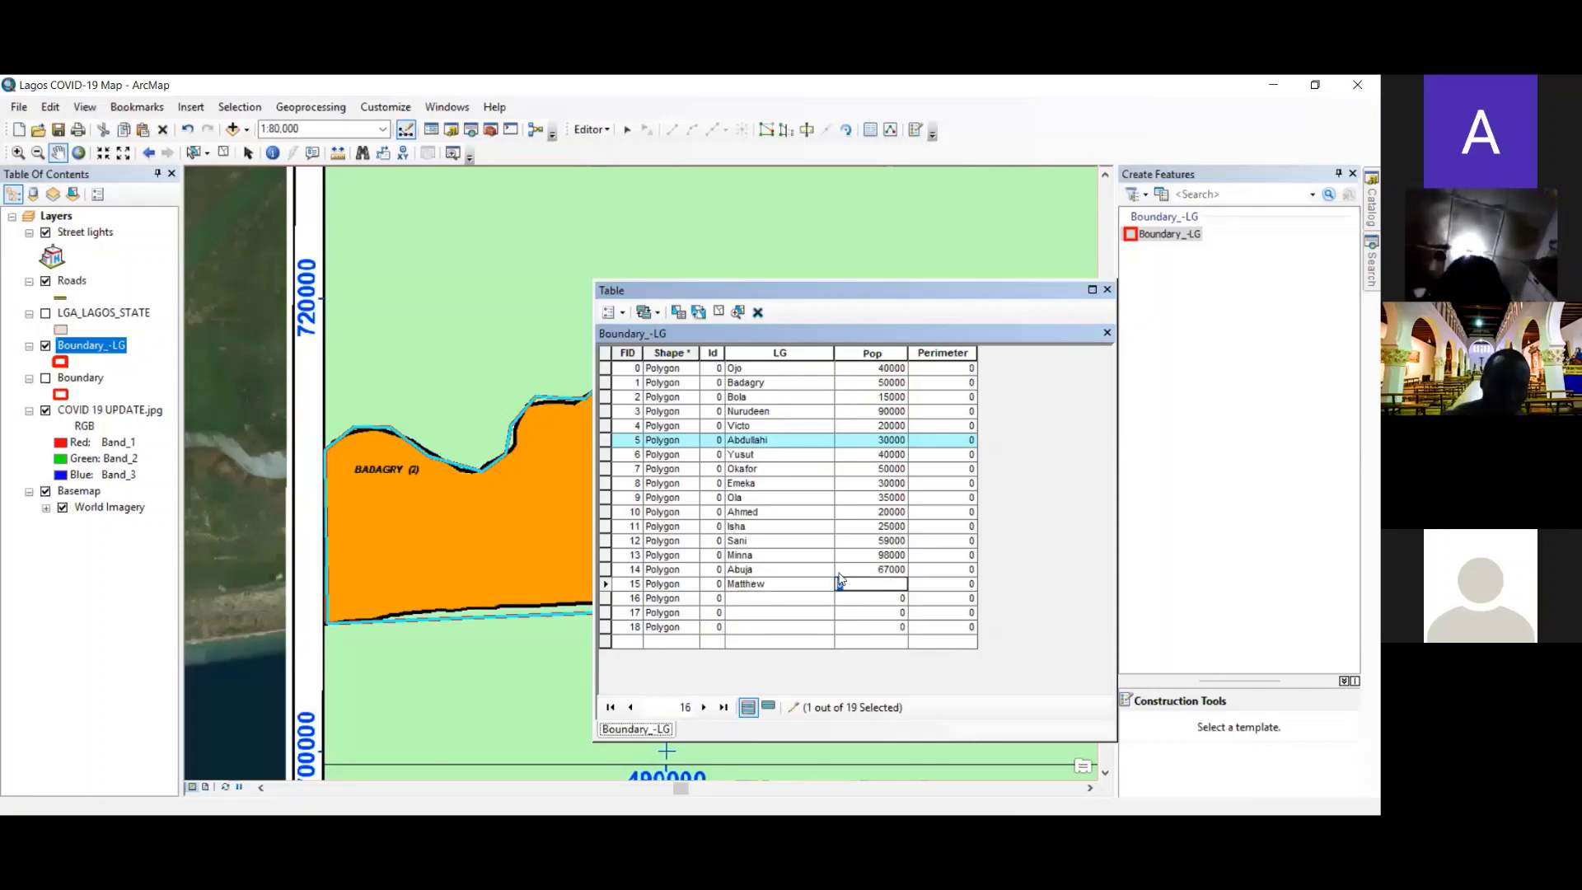
{"action": "type", "text": "5000"}
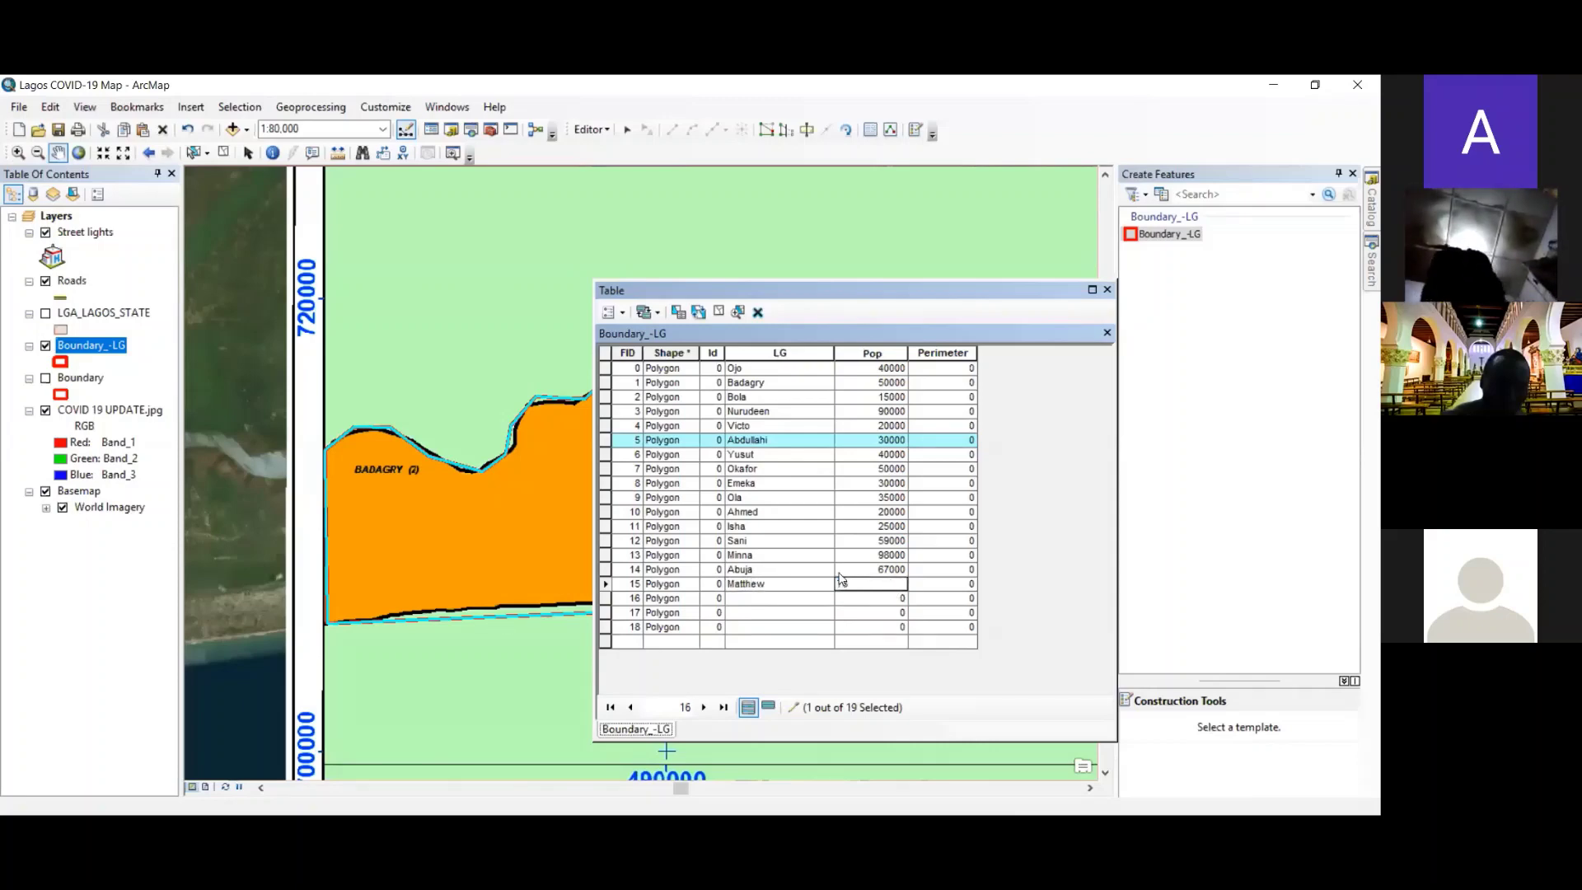
{"action": "type", "text": "0"}
{"action": "left_click", "coordinate": [768, 604]}
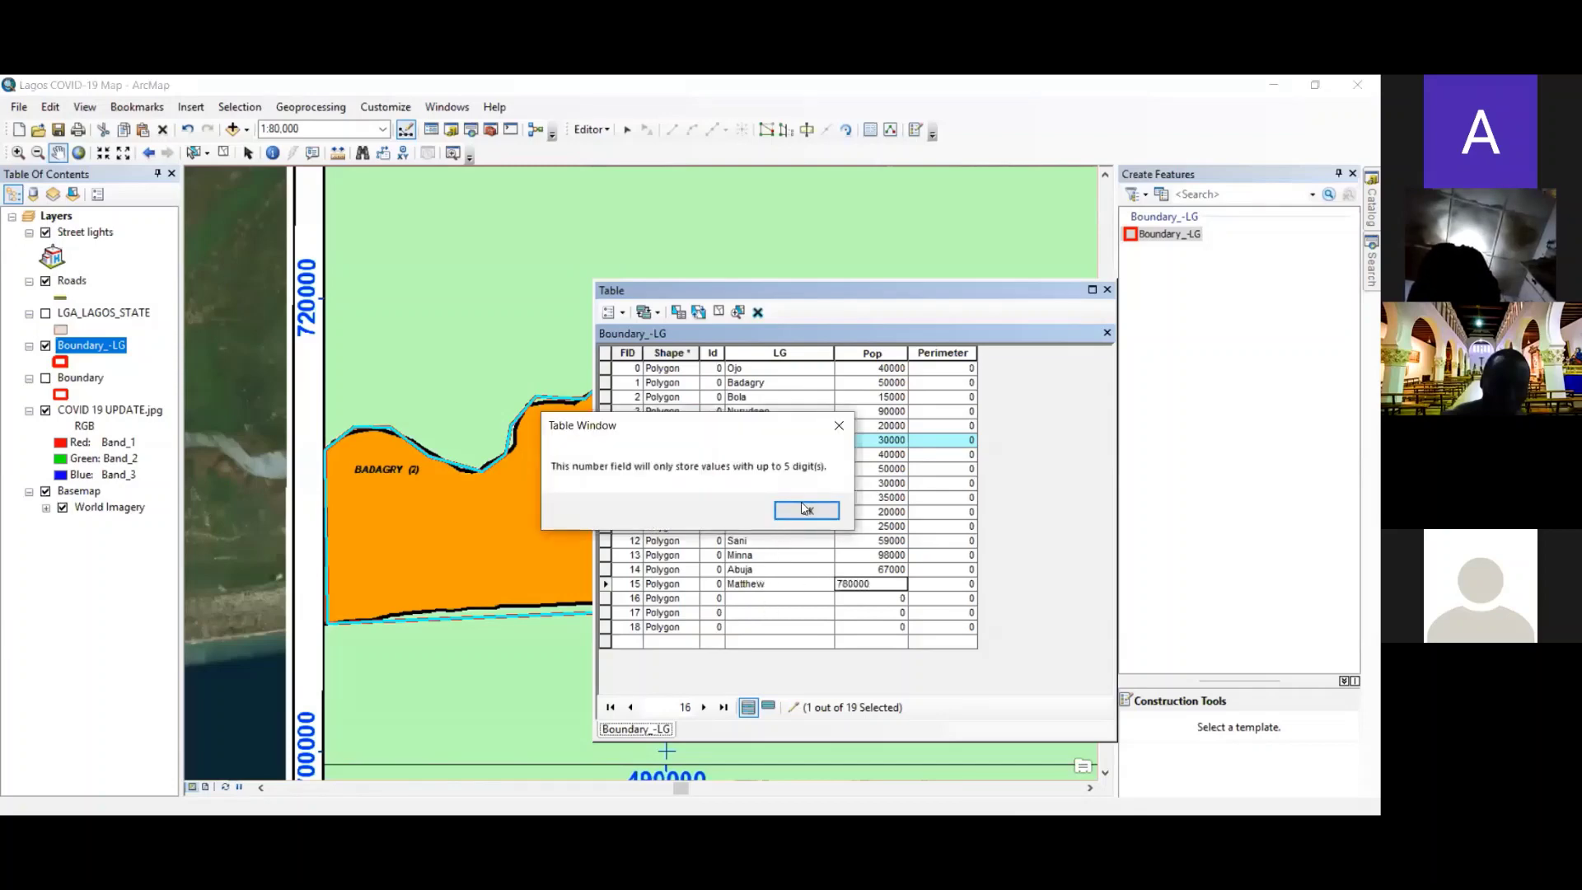
{"action": "left_click", "coordinate": [806, 511]}
{"action": "left_click_drag", "start_coordinate": [866, 585], "coordinate": [865, 584]}
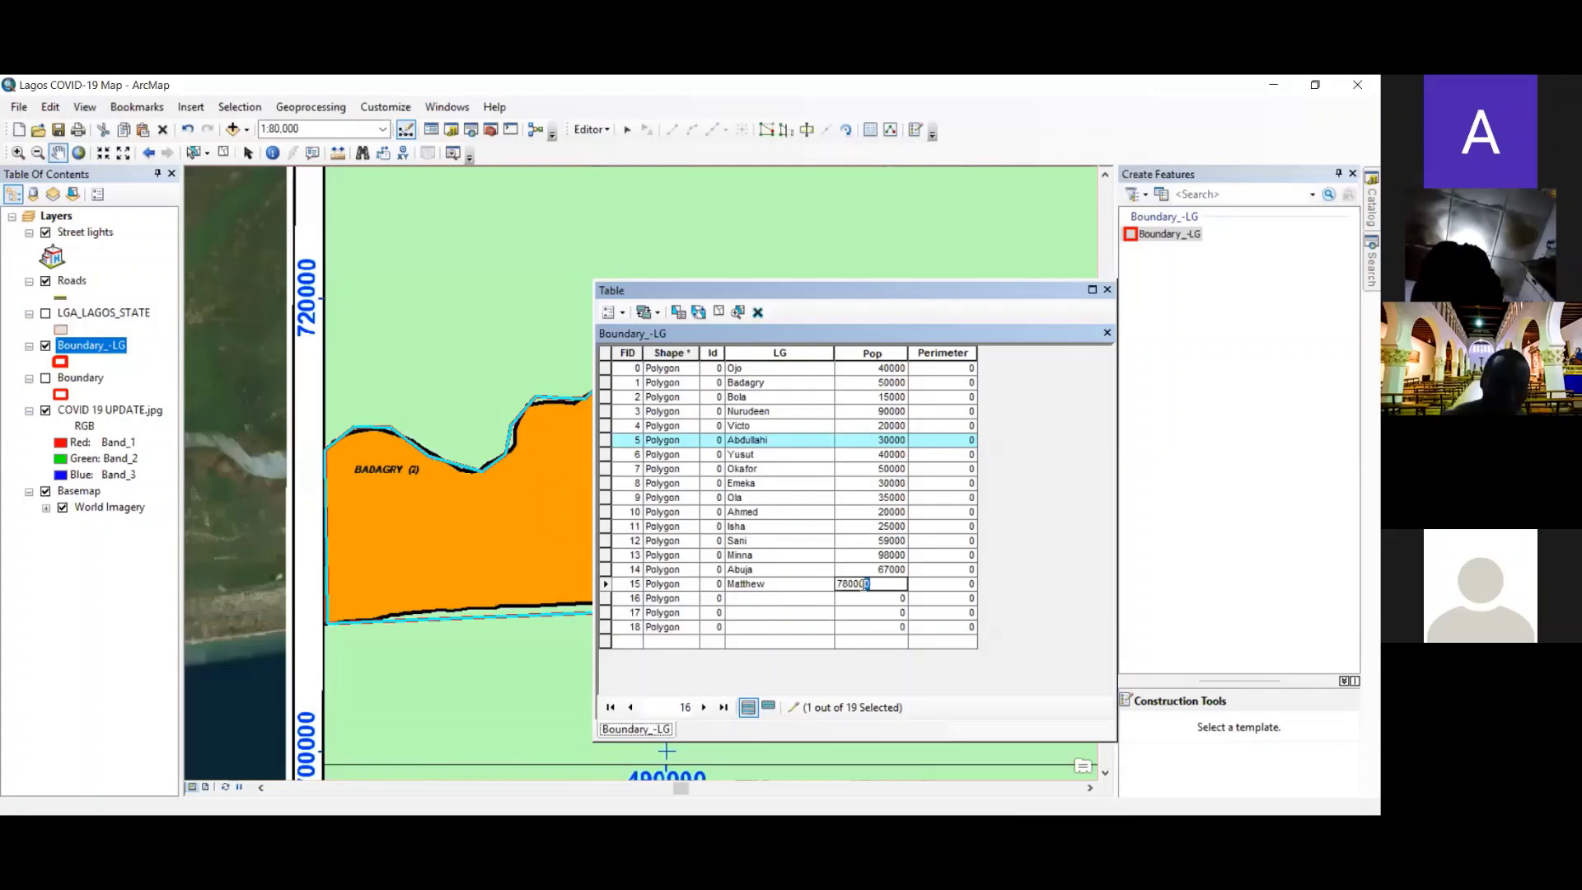
{"action": "key", "text": "BackSpace"}
- Enter Kuta in the LG field of the FID 16 record and set its Pop to 59800
{"action": "left_click", "coordinate": [794, 600]}
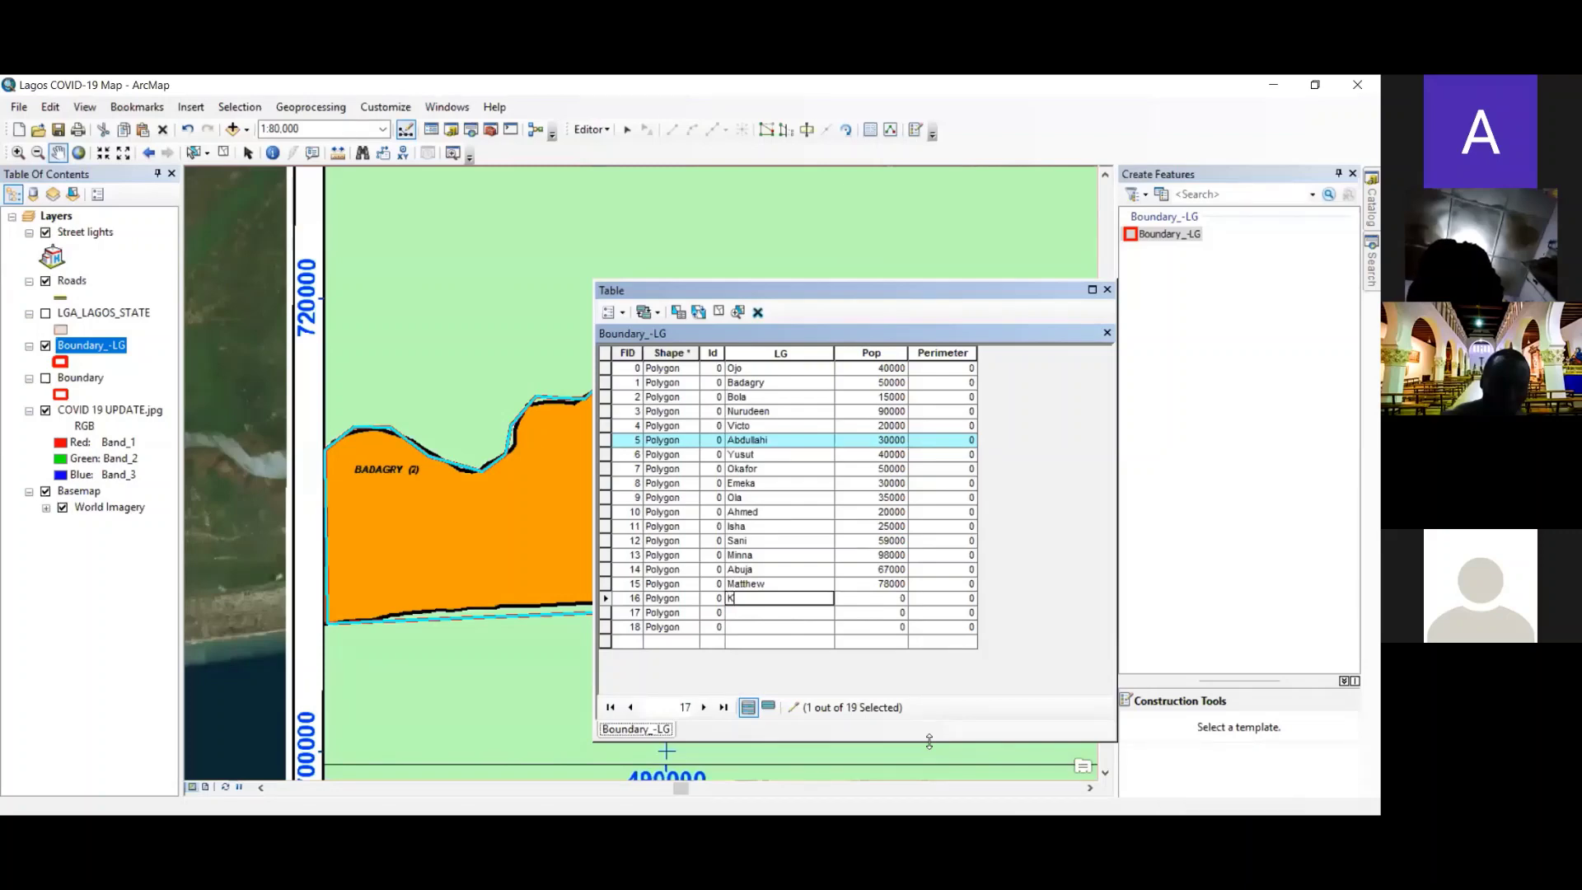
{"action": "type", "text": "Kul"}
{"action": "key", "text": "Tab"}
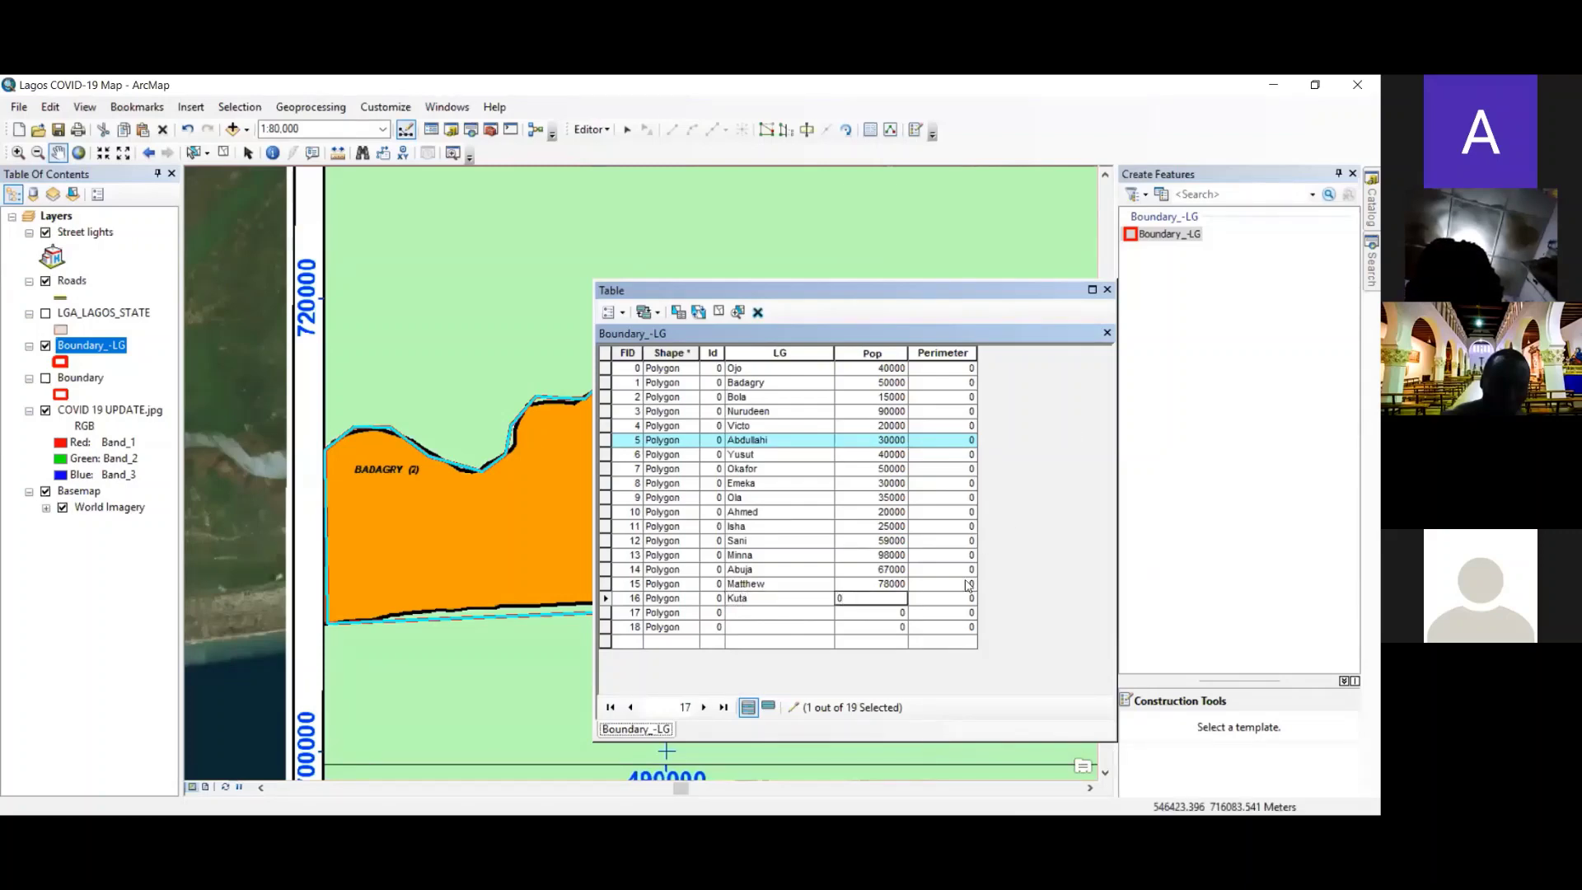
{"action": "key", "text": "BackSpace"}
{"action": "type", "text": "59800"}
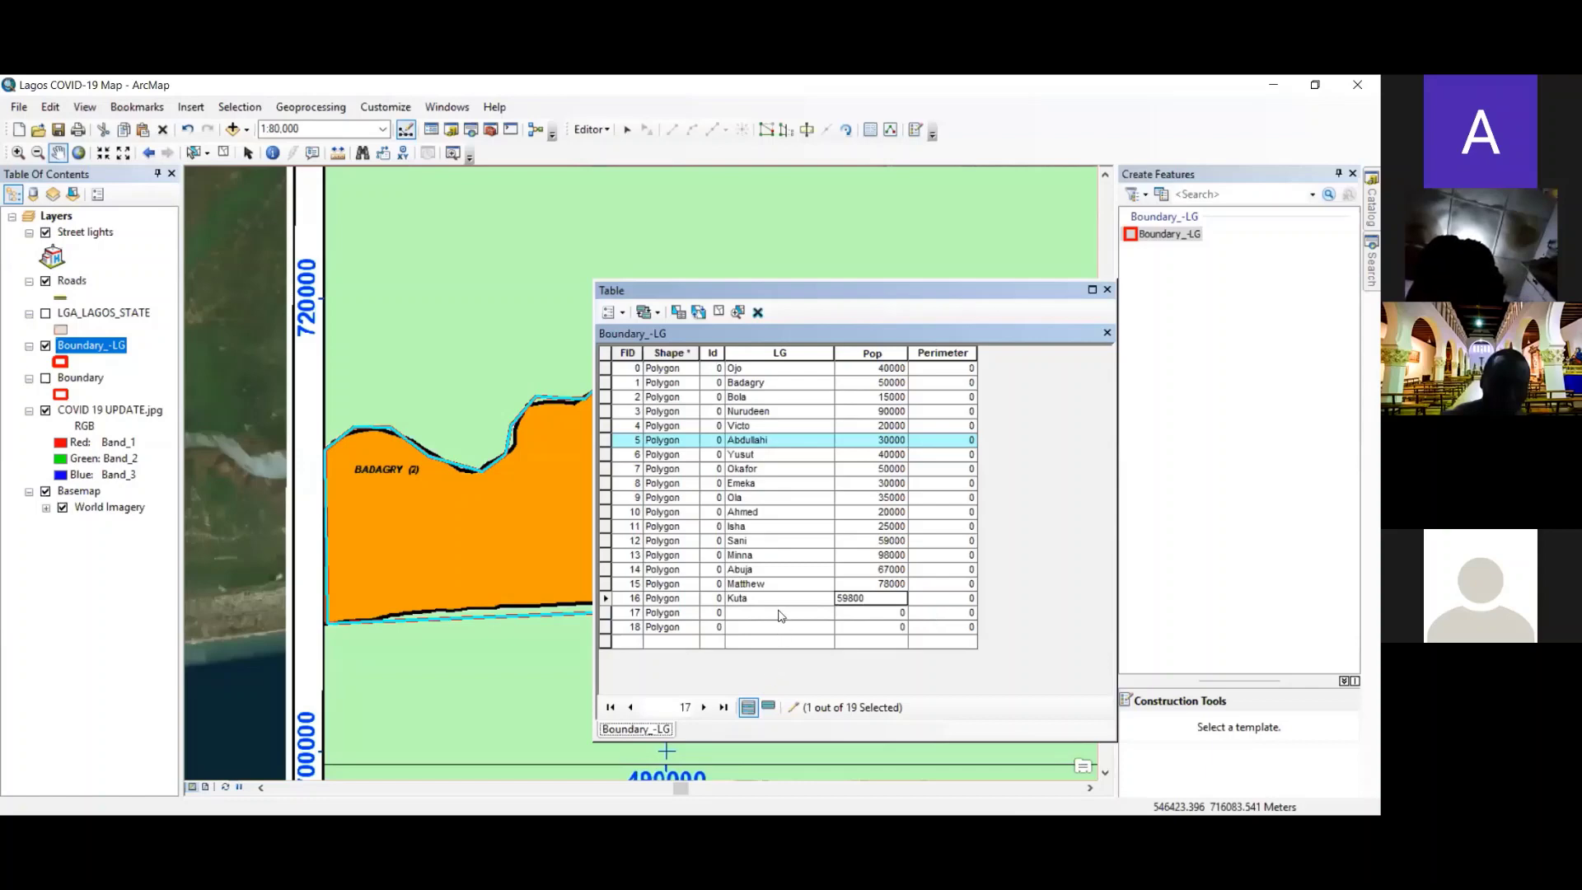
- Enter a placeholder name in the LG field of the FID 17 record and set its Pop to 23900
{"action": "left_click", "coordinate": [779, 611]}
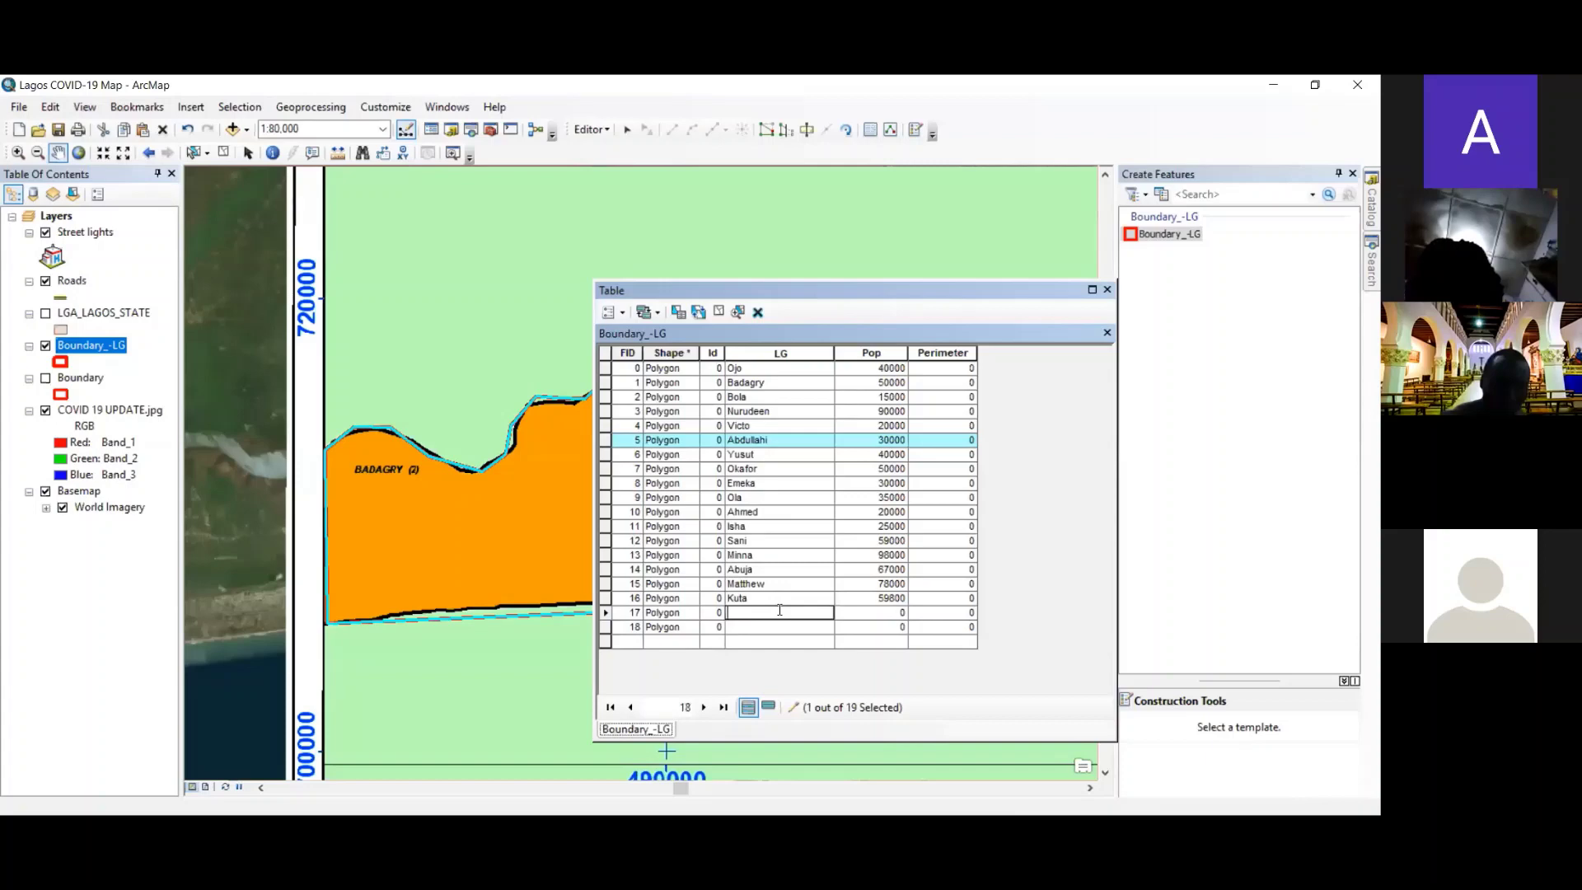
{"action": "type", "text": "Bako"}
{"action": "left_click", "coordinate": [904, 611]}
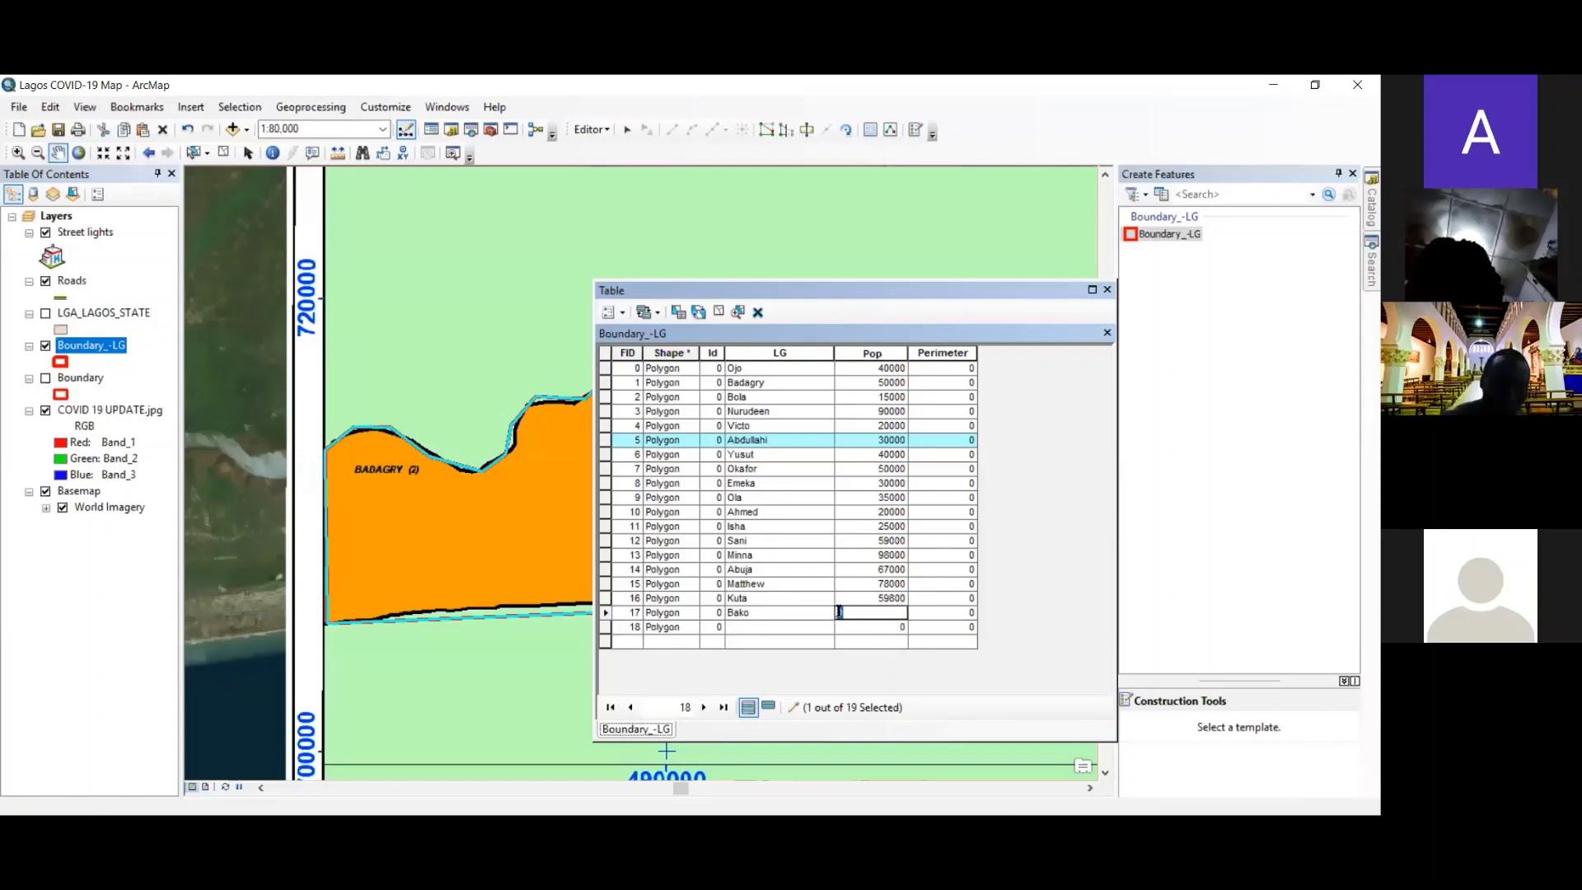
{"action": "type", "text": "23900"}
{"action": "left_click", "coordinate": [861, 627]}
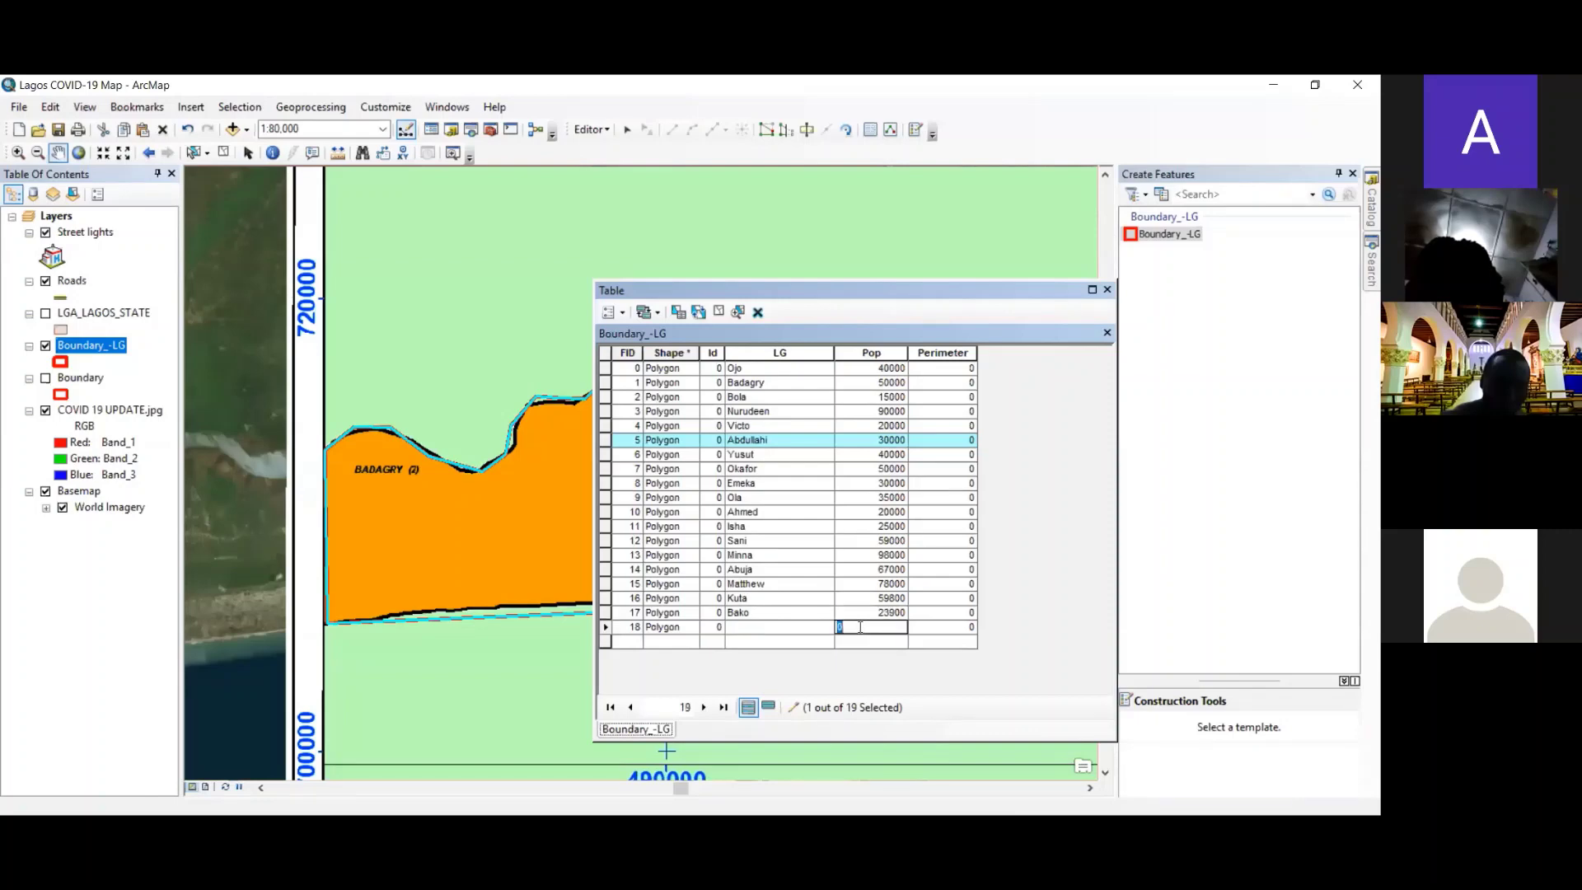
{"action": "type", "text": "Bosso"}
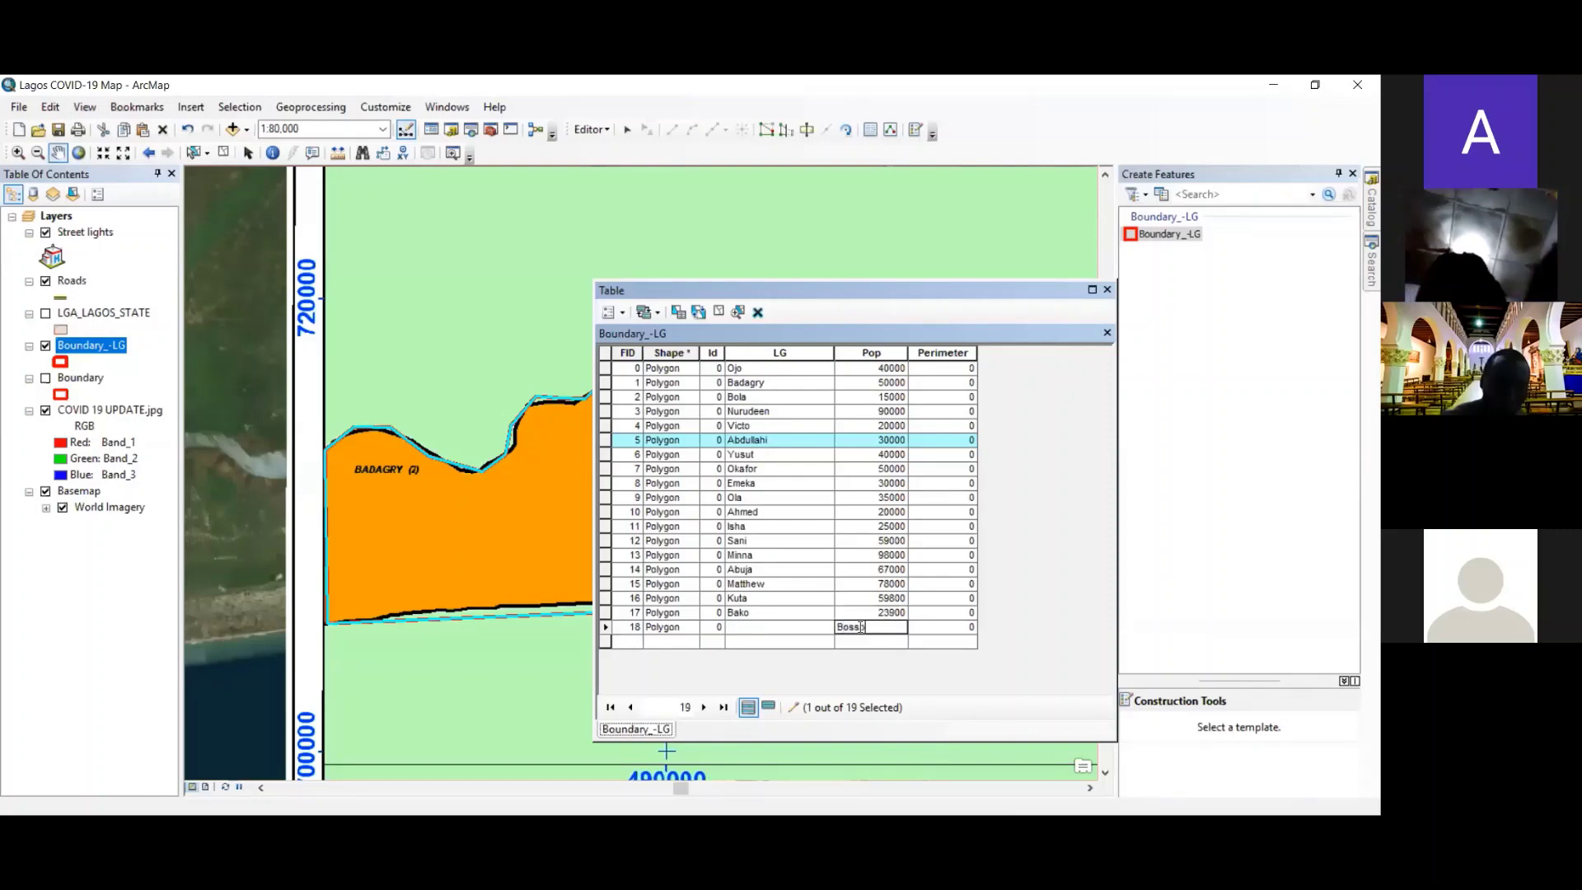
{"action": "left_click", "coordinate": [781, 622]}
{"action": "left_click", "coordinate": [828, 509]}
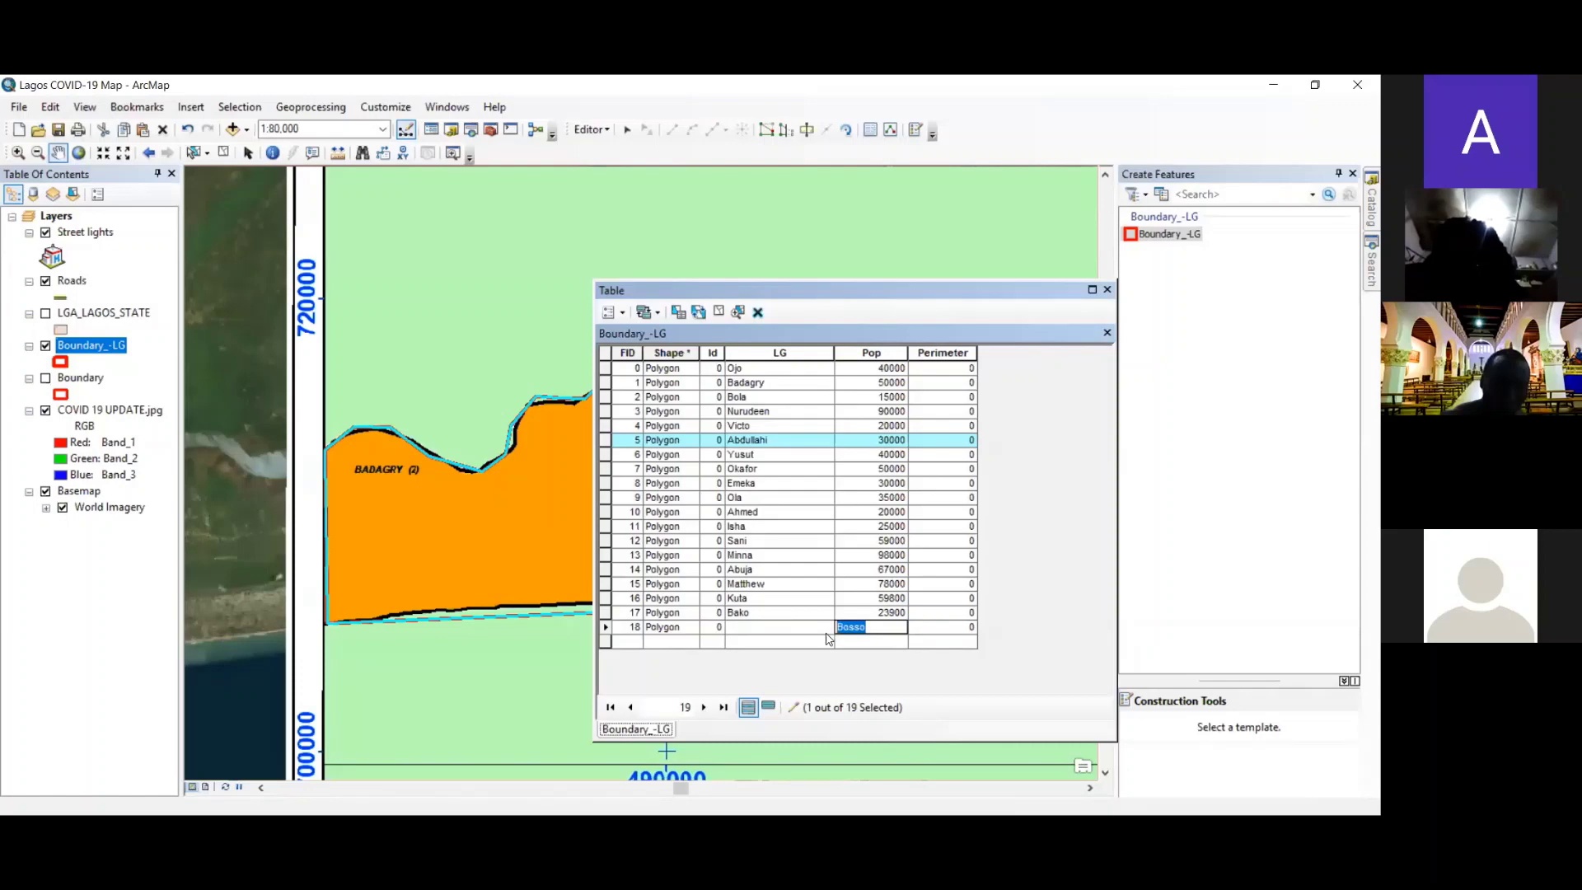
{"action": "key", "text": "Delete"}
{"action": "left_click", "coordinate": [799, 634]}
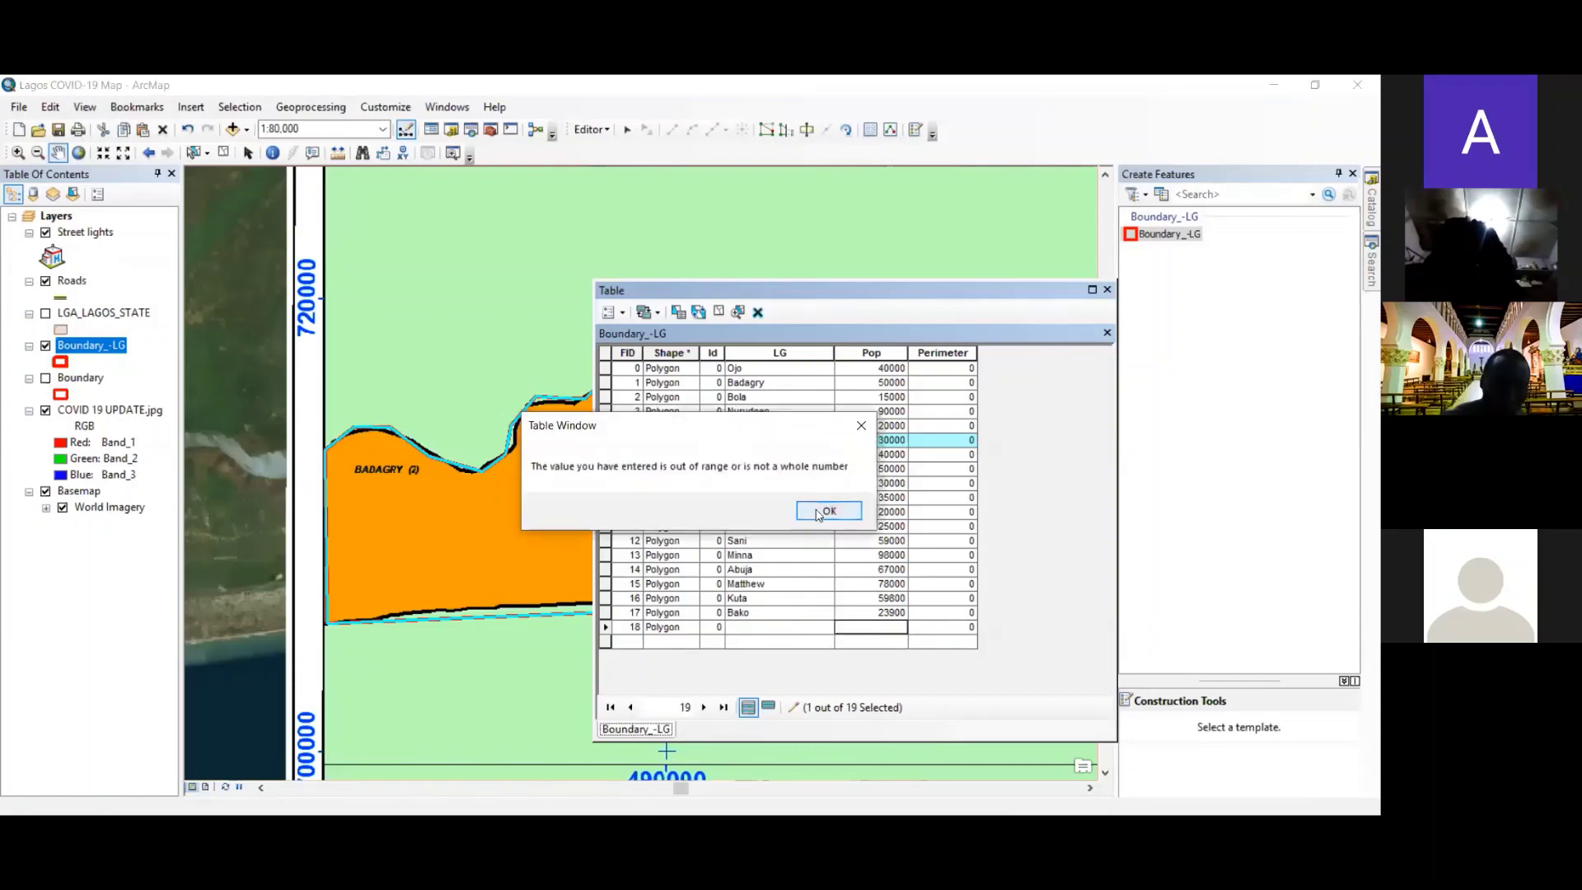
{"action": "left_click", "coordinate": [826, 515]}
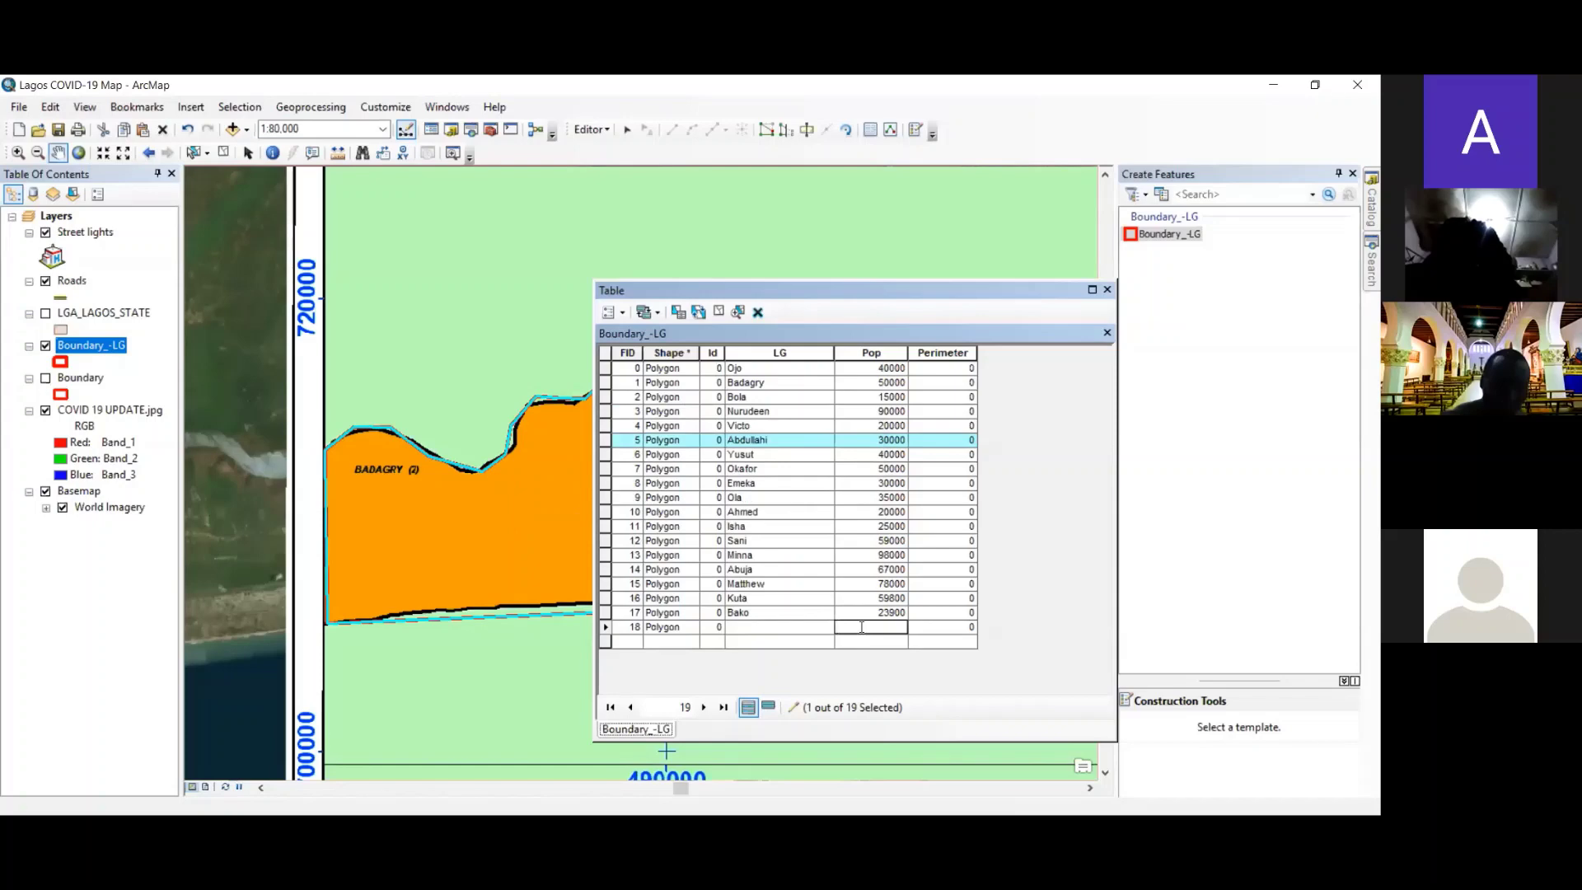
- Set the Pop of the FID 18 record to 57000 and enter Bosso in its LG field
{"action": "type", "text": "57000"}
{"action": "left_click", "coordinate": [803, 627]}
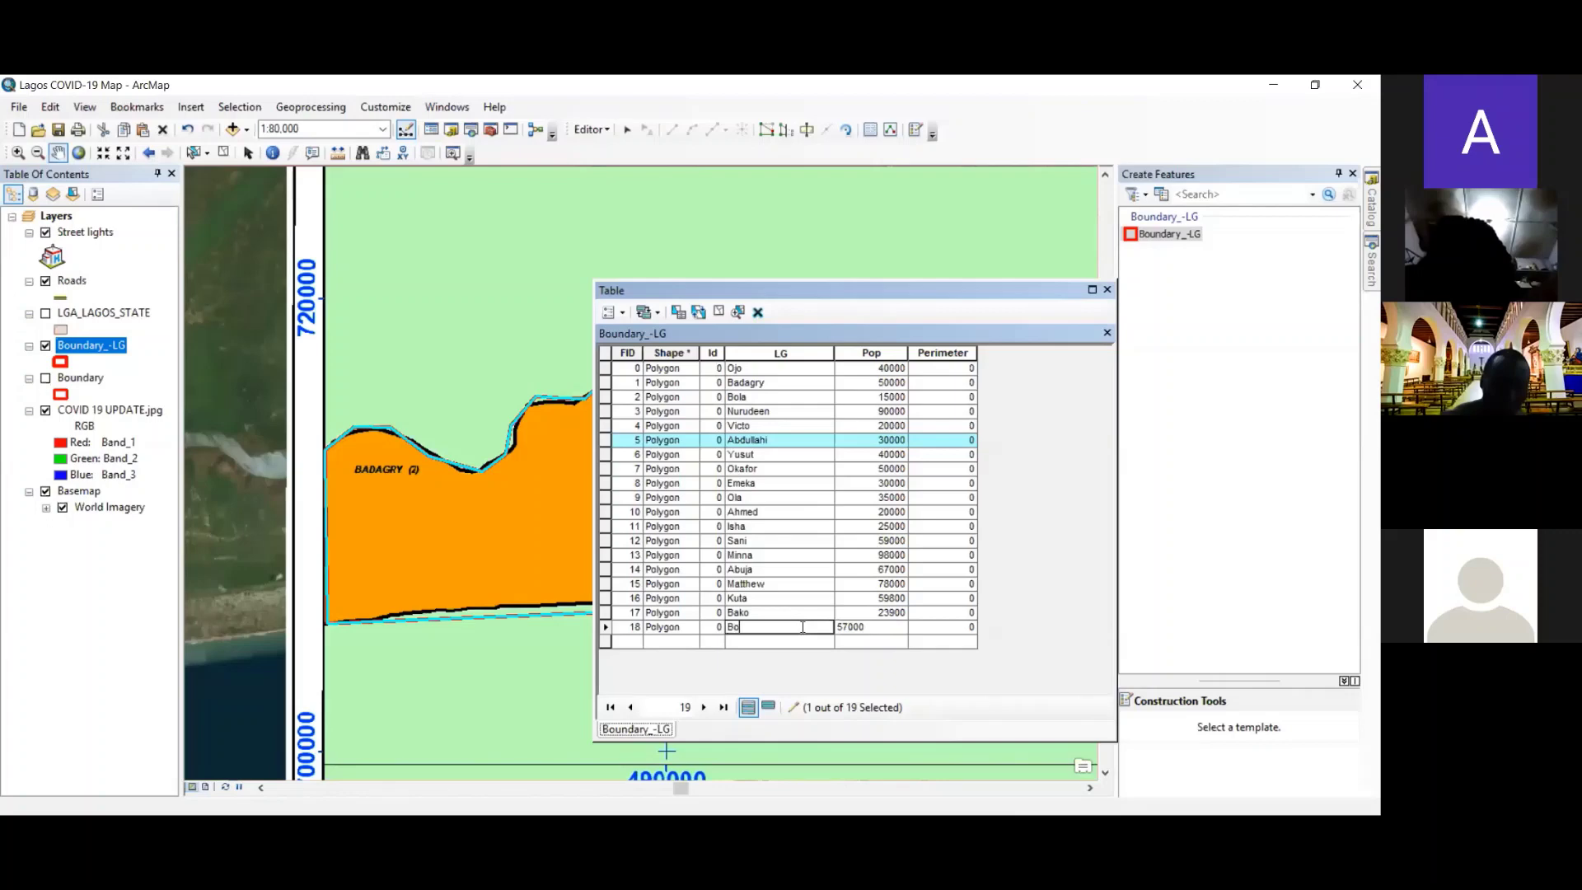
{"action": "left_click", "coordinate": [891, 643]}
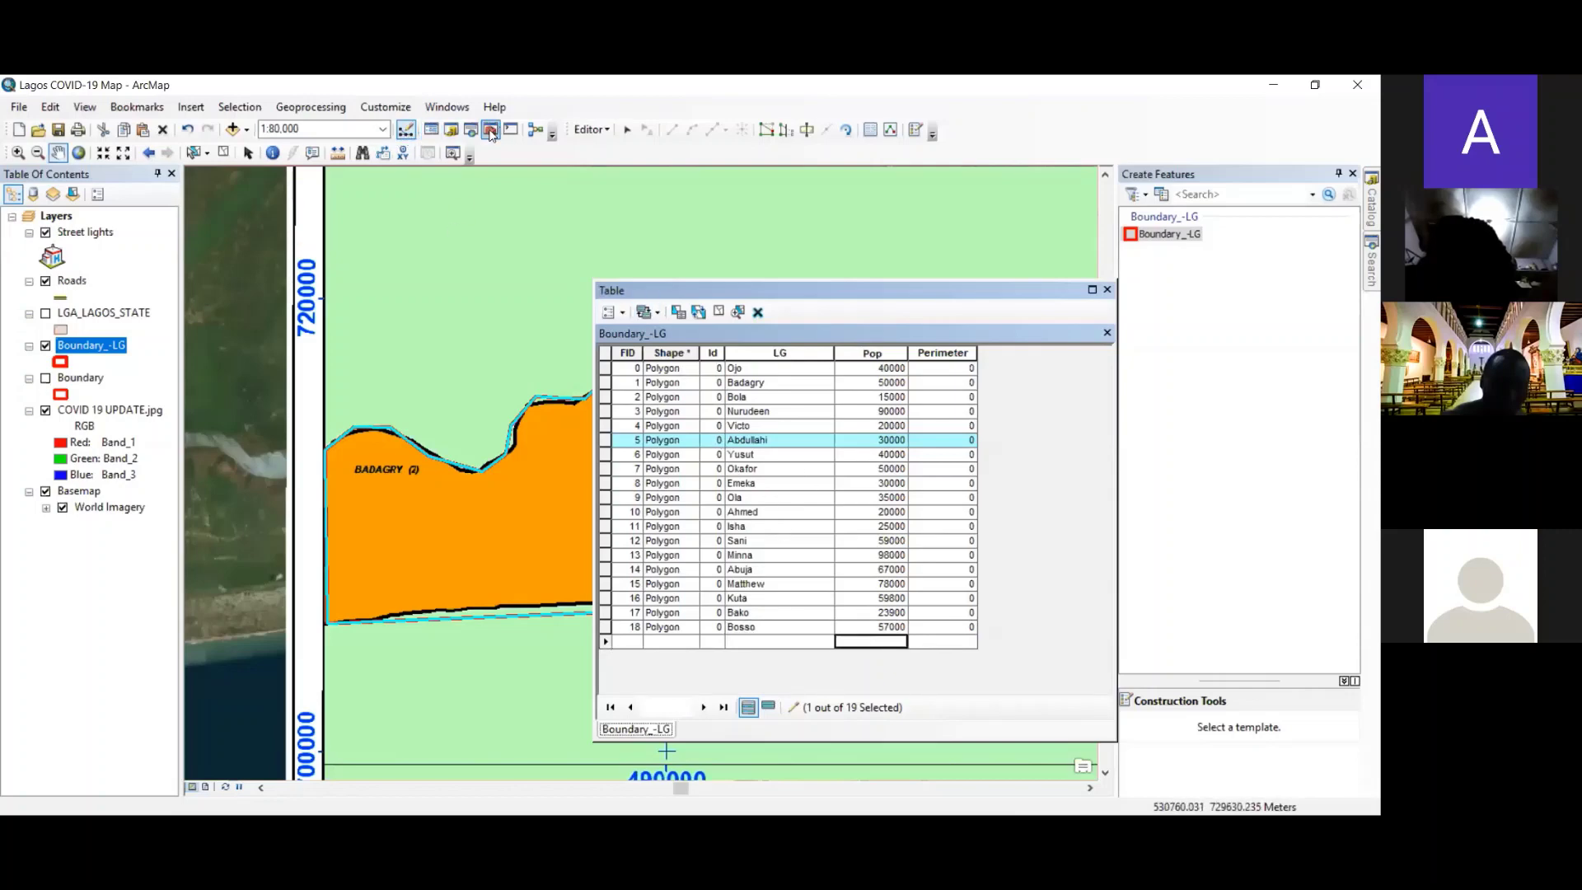
- Save the attribute edits to the Boundary_-LG layer and end the editing session
{"action": "left_click", "coordinate": [594, 131]}
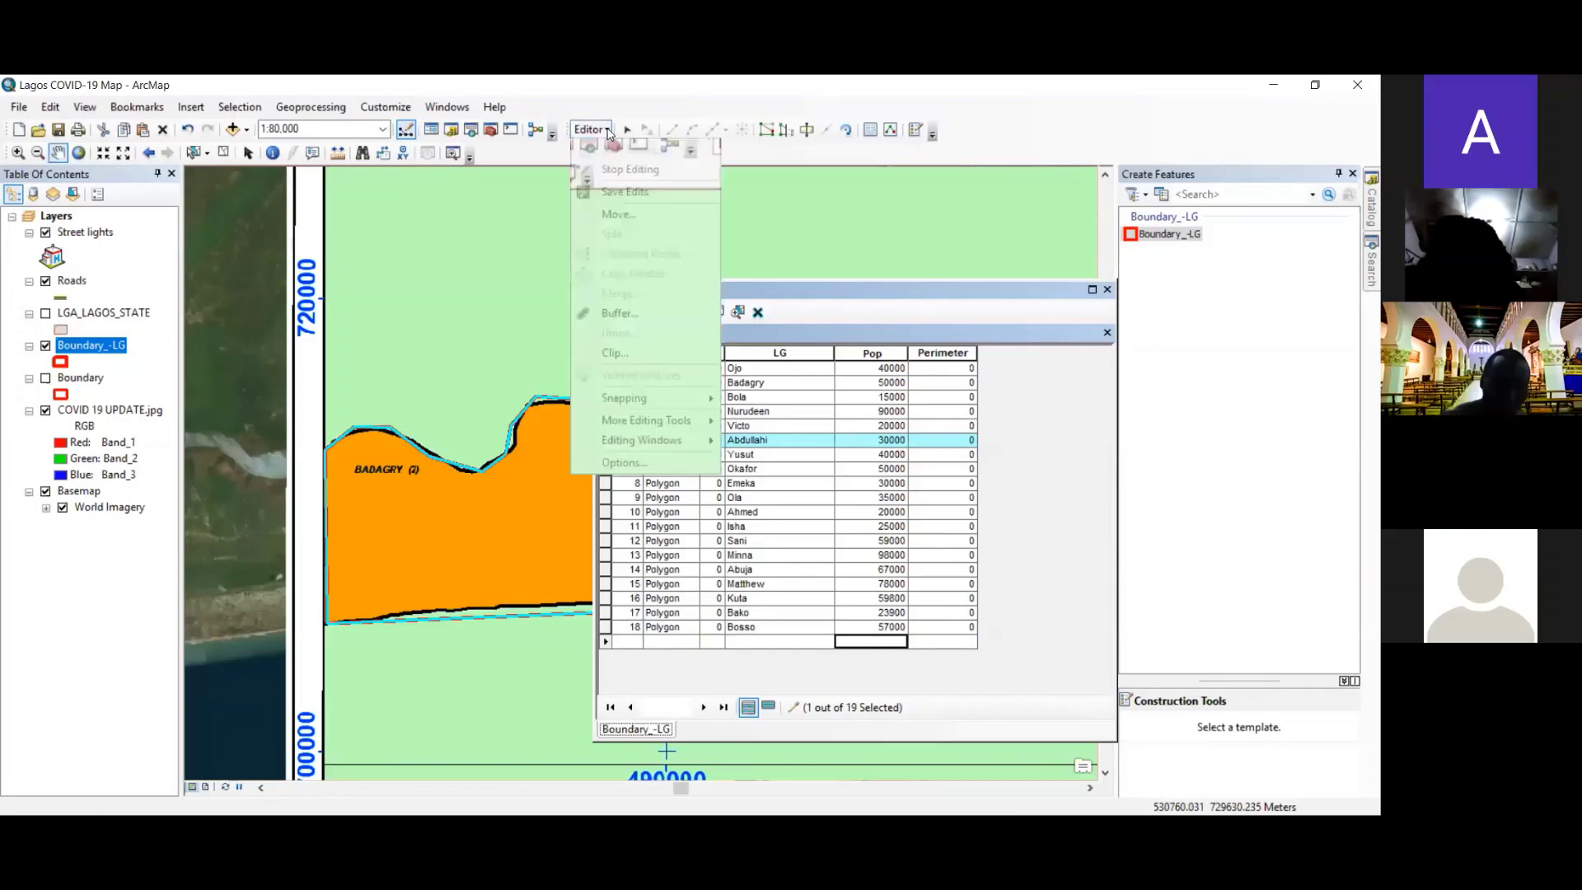
{"action": "left_click", "coordinate": [621, 190]}
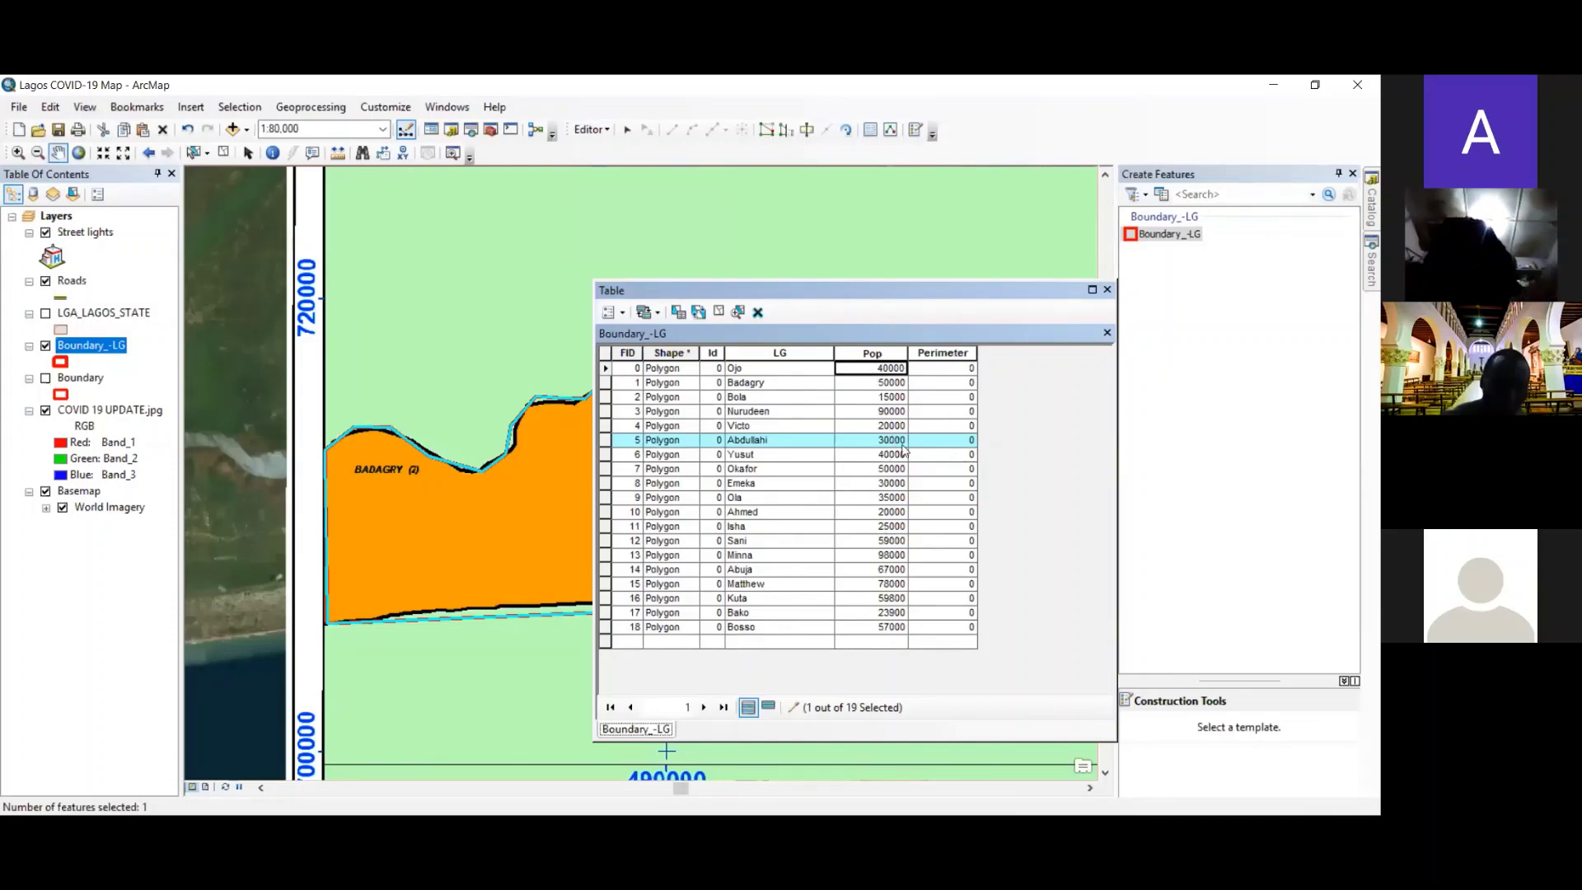
{"action": "left_click", "coordinate": [961, 352]}
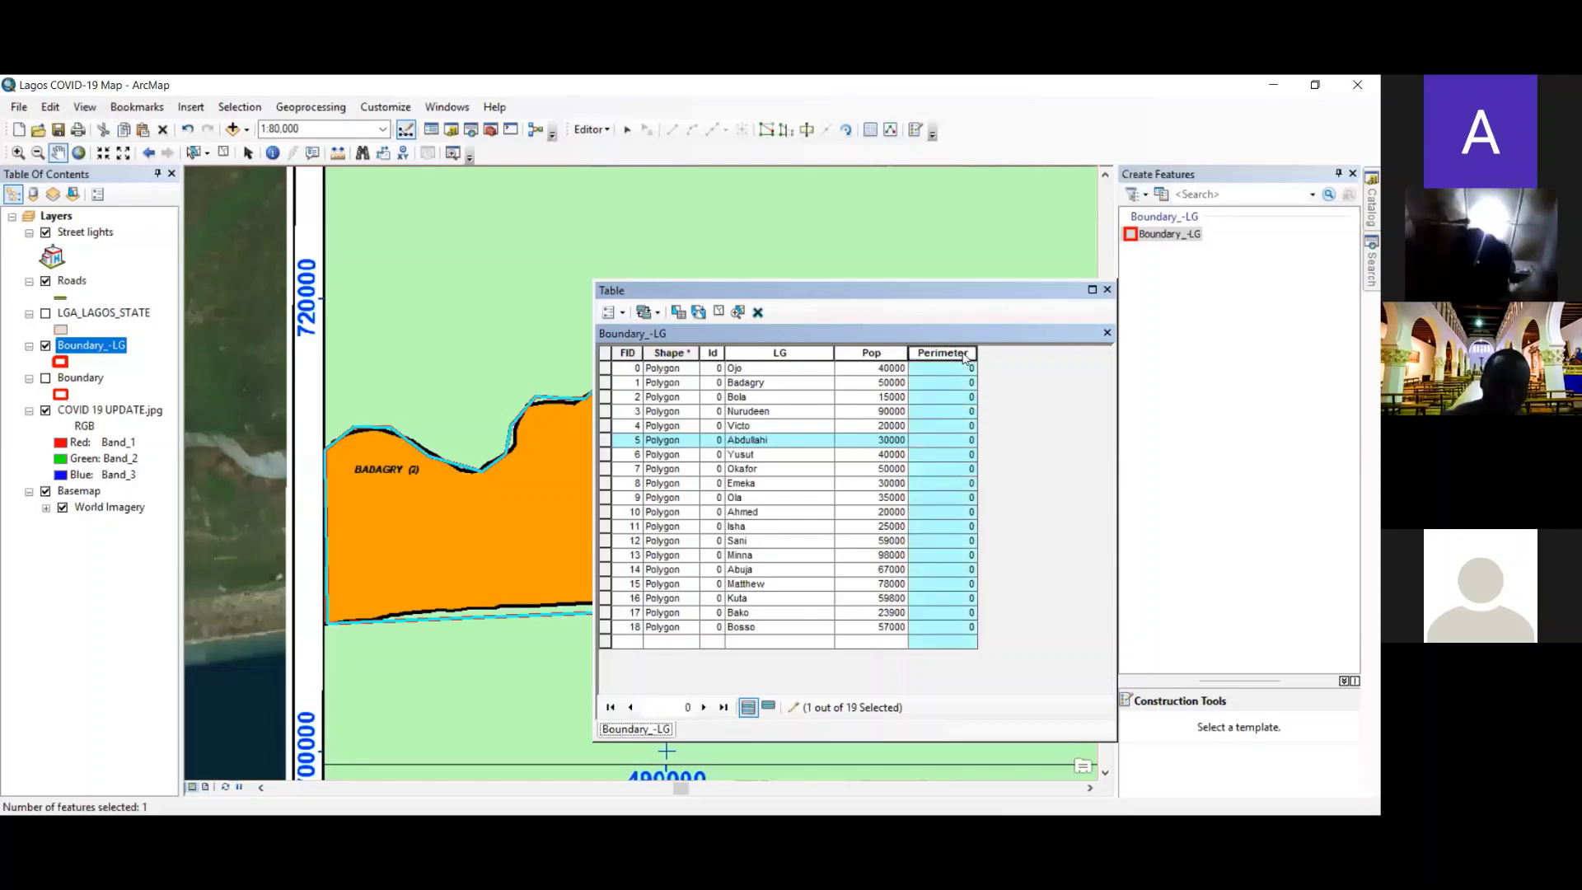
{"action": "left_click", "coordinate": [620, 310]}
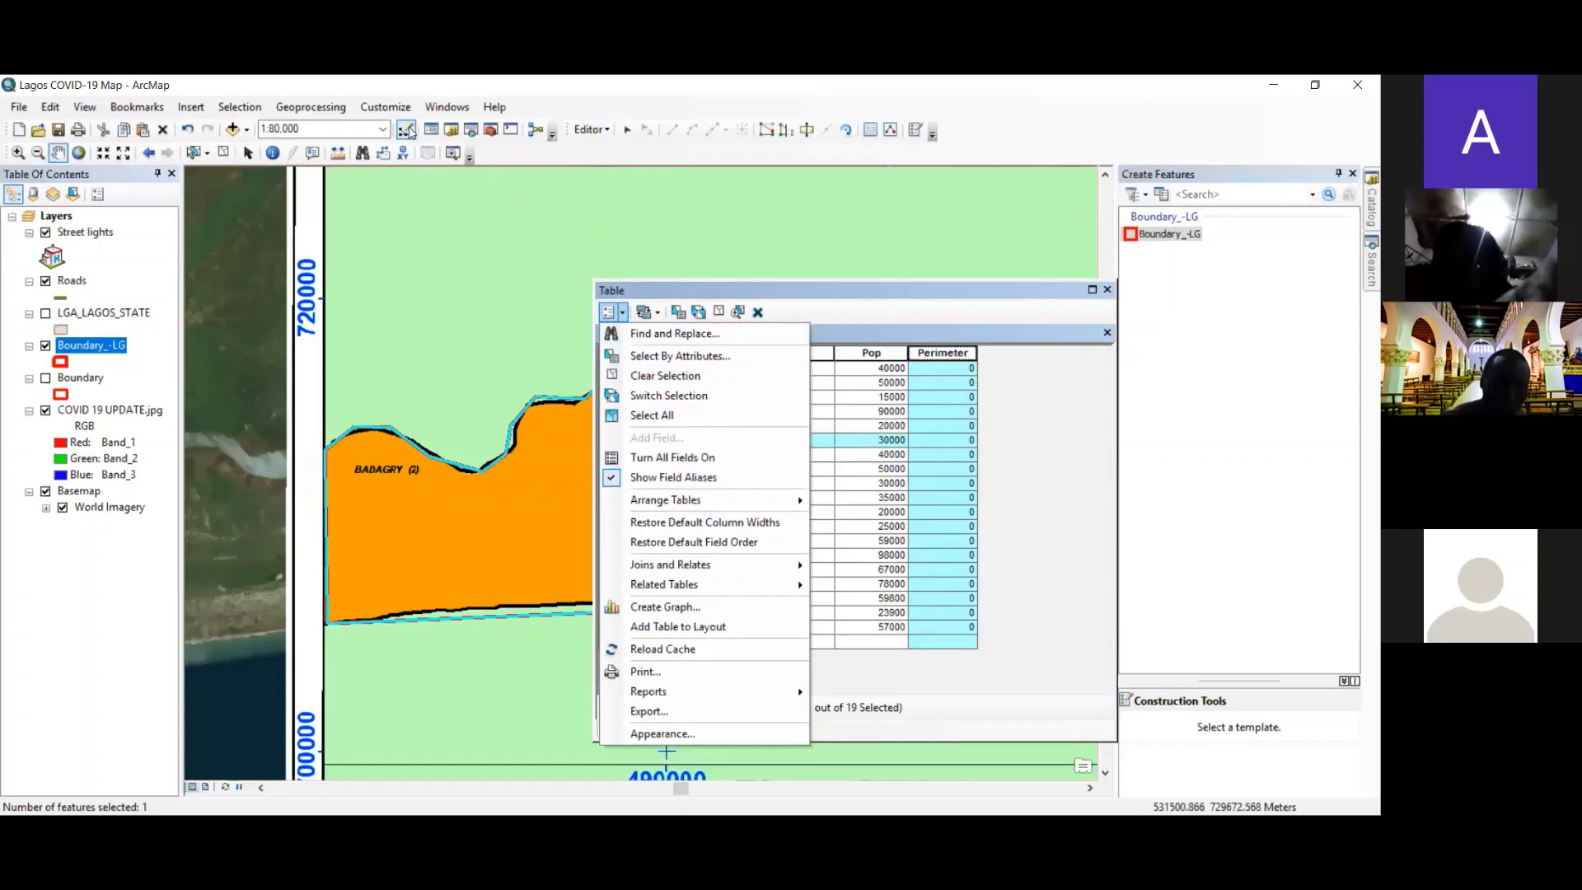
{"action": "left_click", "coordinate": [600, 265]}
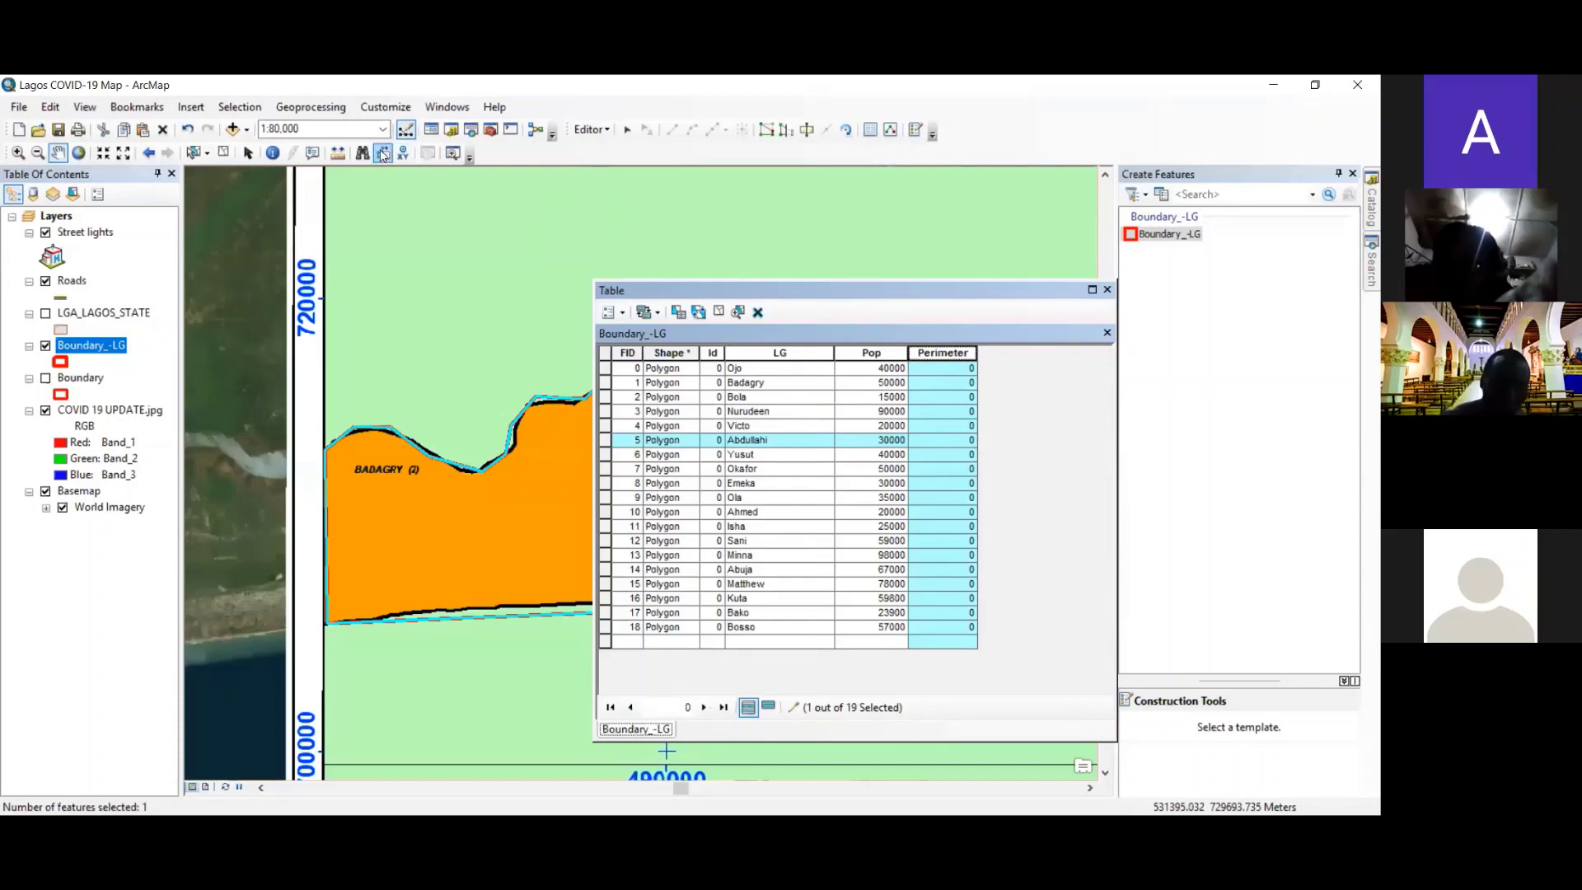
{"action": "left_click", "coordinate": [608, 131]}
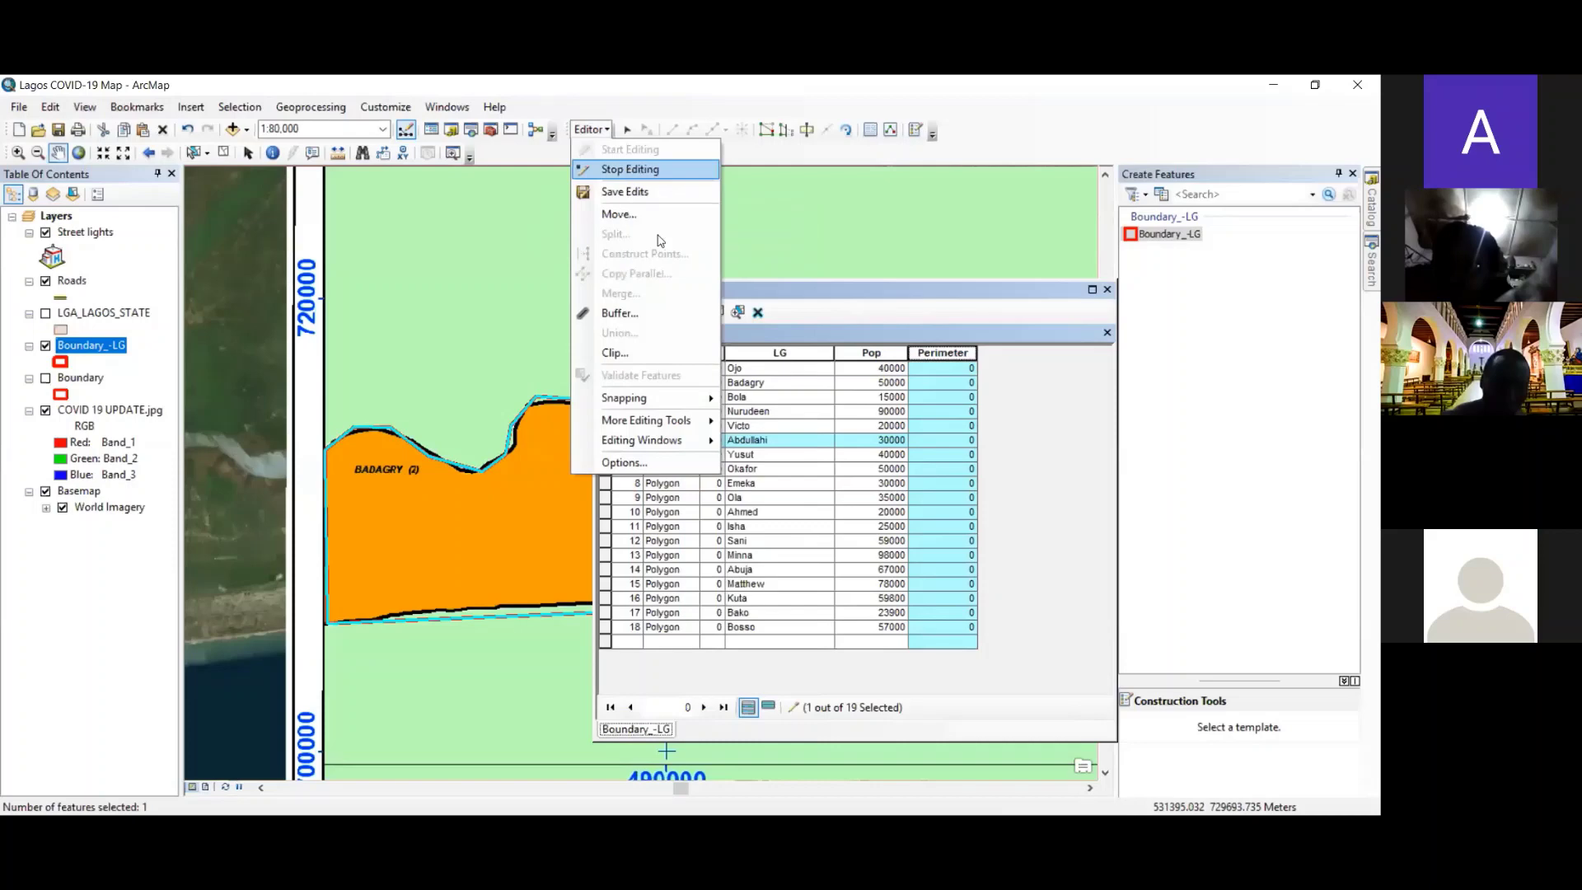
{"action": "left_click", "coordinate": [631, 170]}
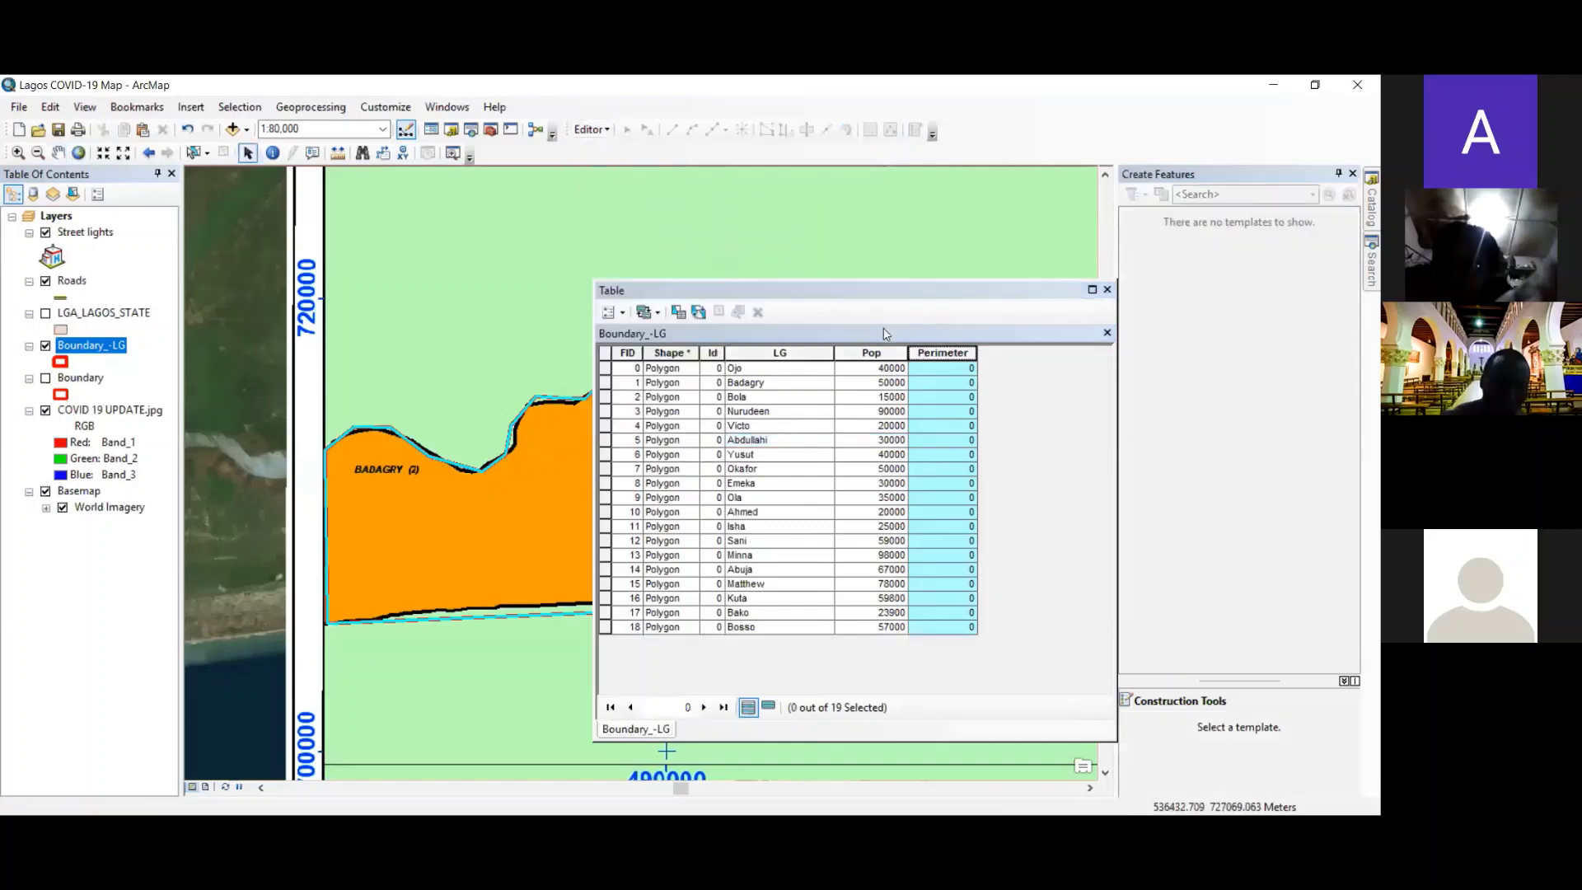
- Add a Long Integer field named Coordinates with precision 12 to the Boundary_-LG table, accepting the shortened name Coordinate
{"action": "left_click", "coordinate": [623, 313]}
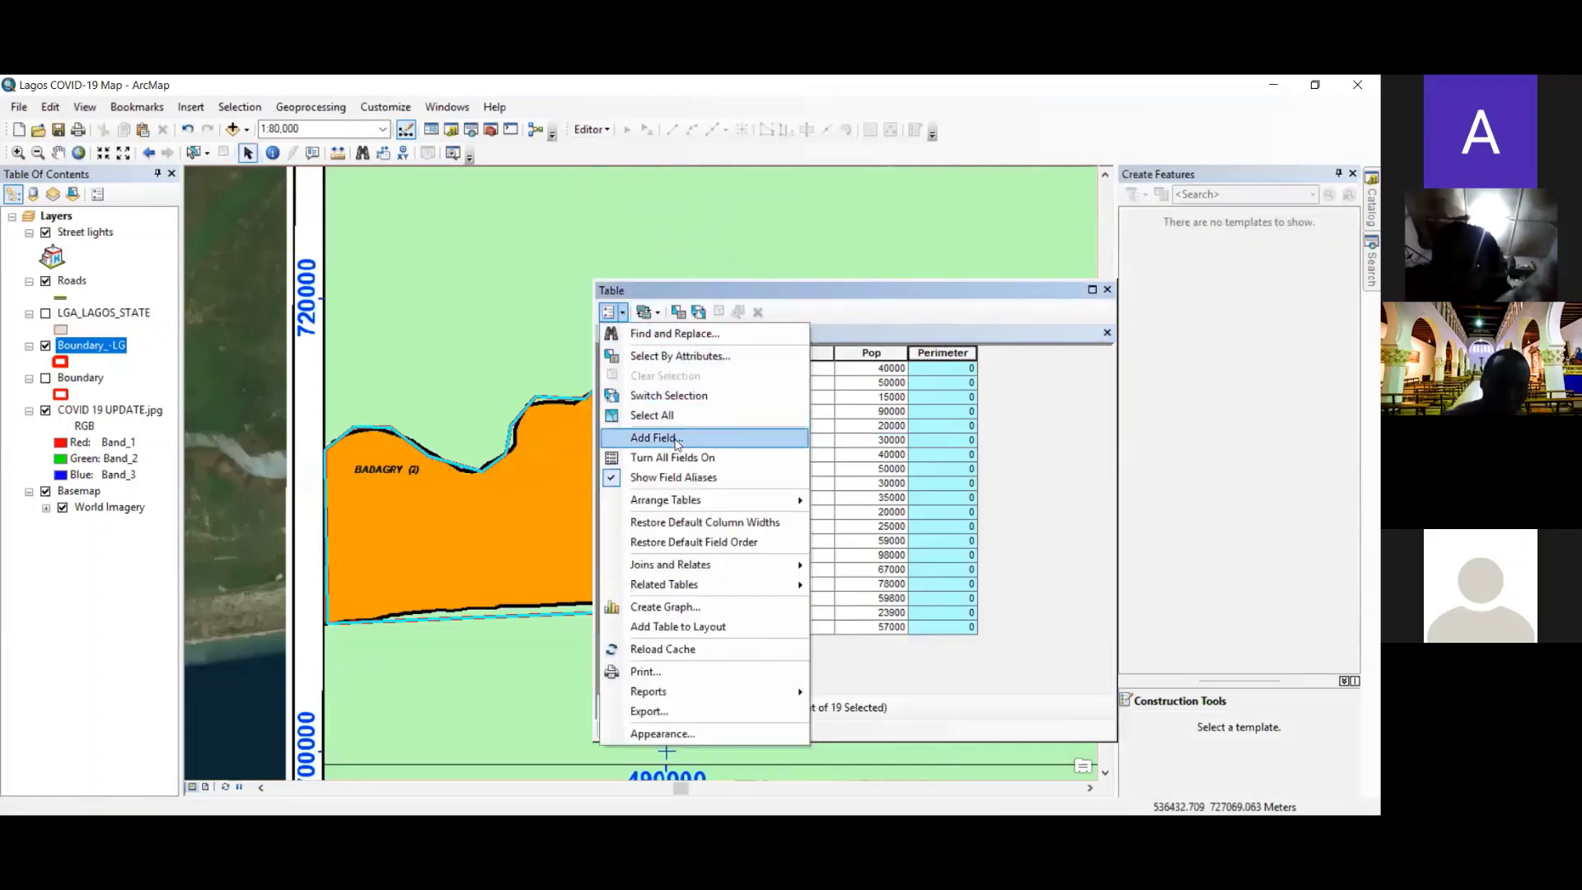
{"action": "left_click", "coordinate": [678, 439]}
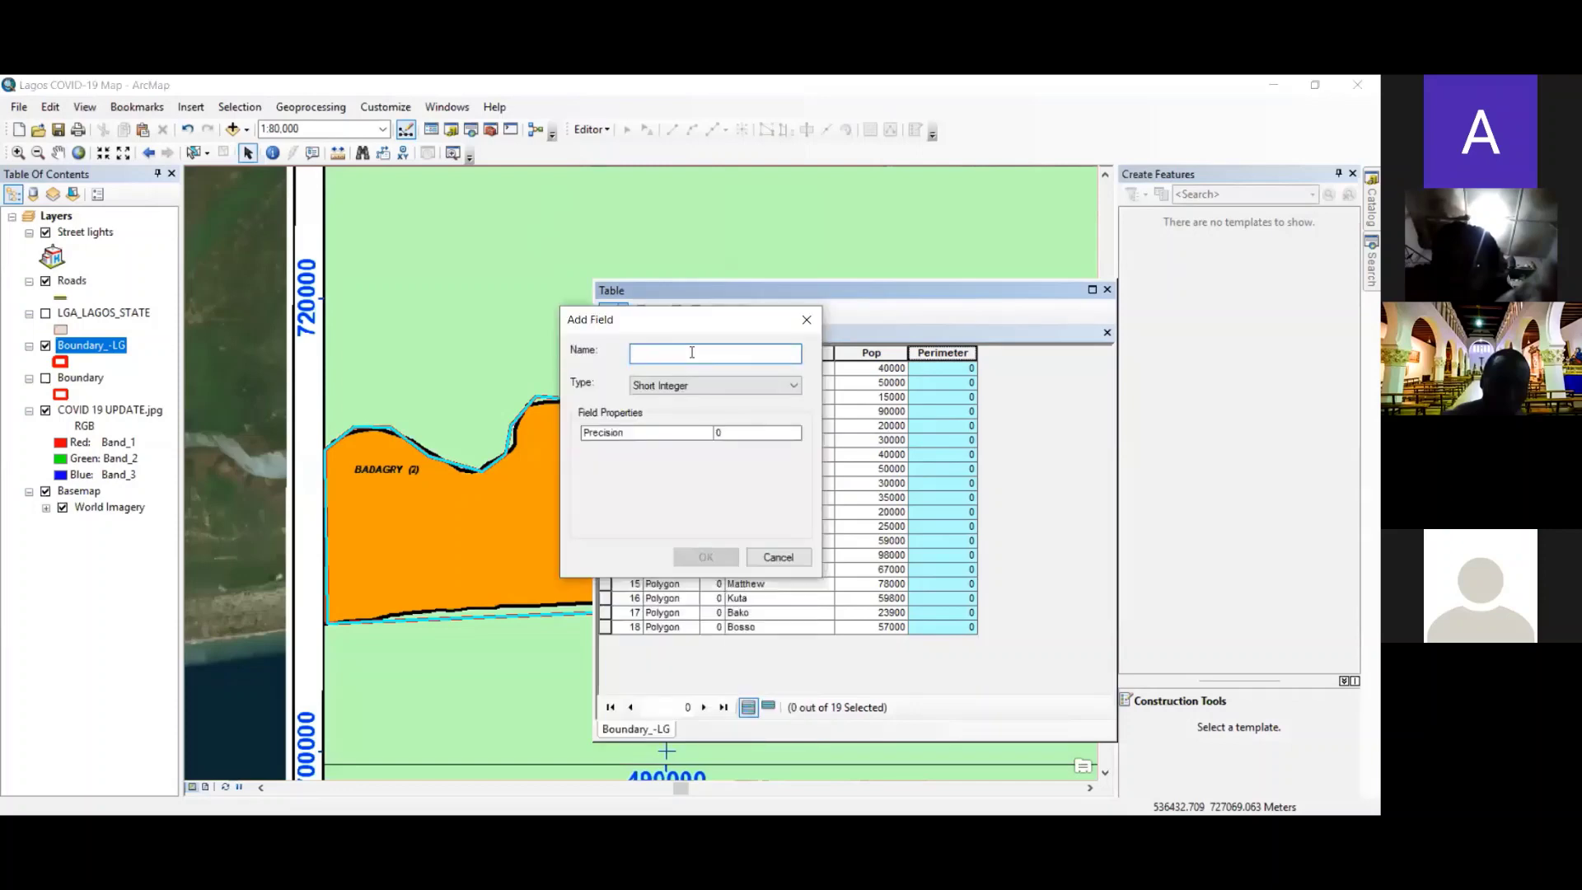
{"action": "type", "text": "Coord"}
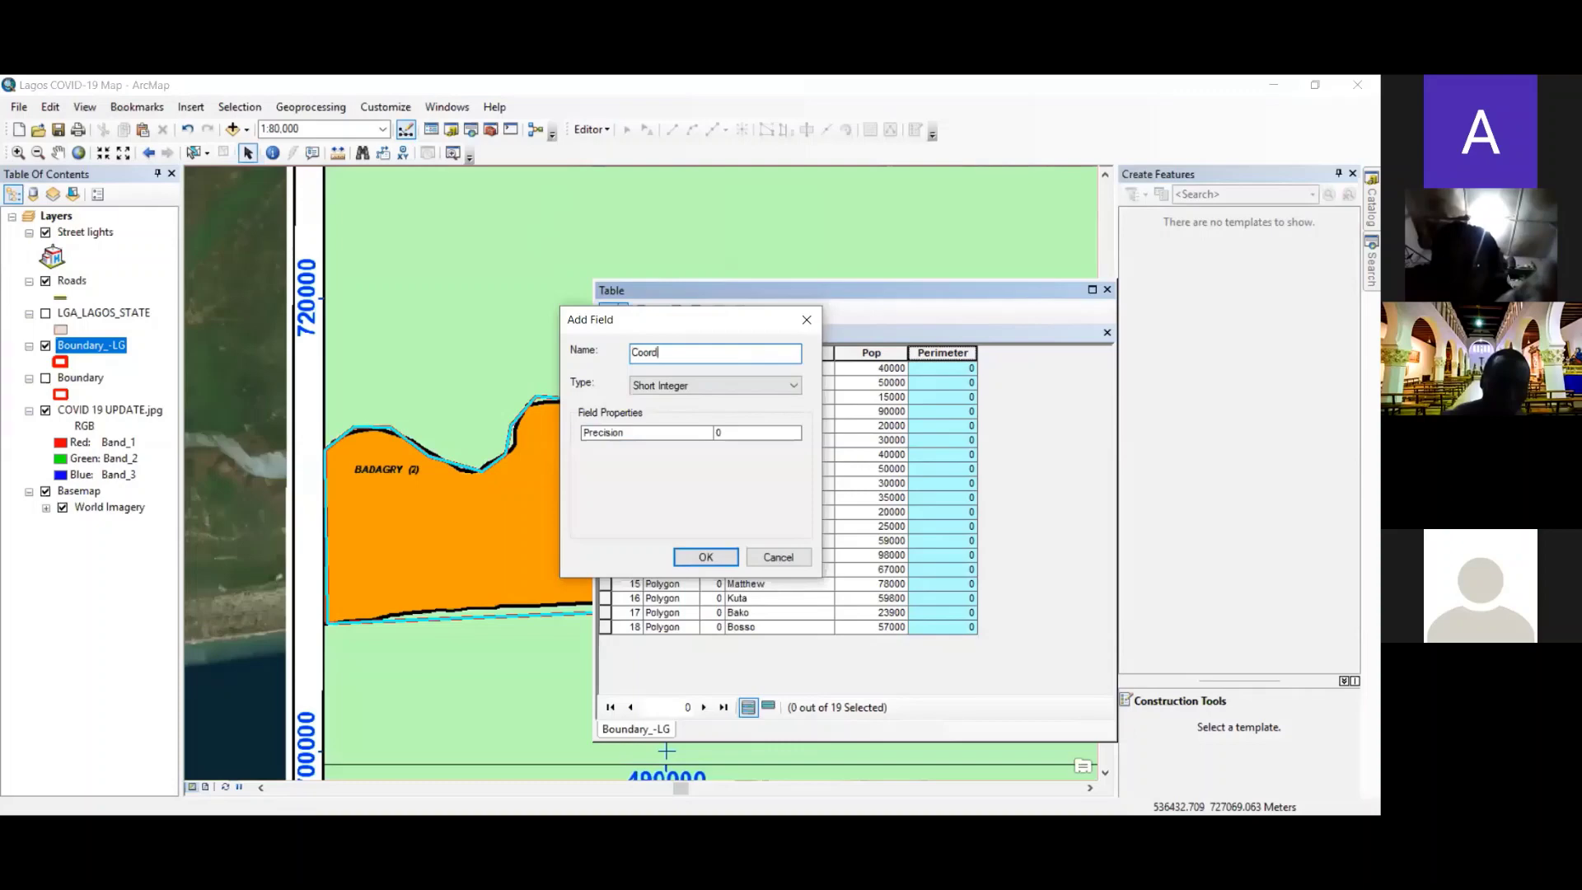
{"action": "type", "text": "inates"}
{"action": "left_click", "coordinate": [728, 384]}
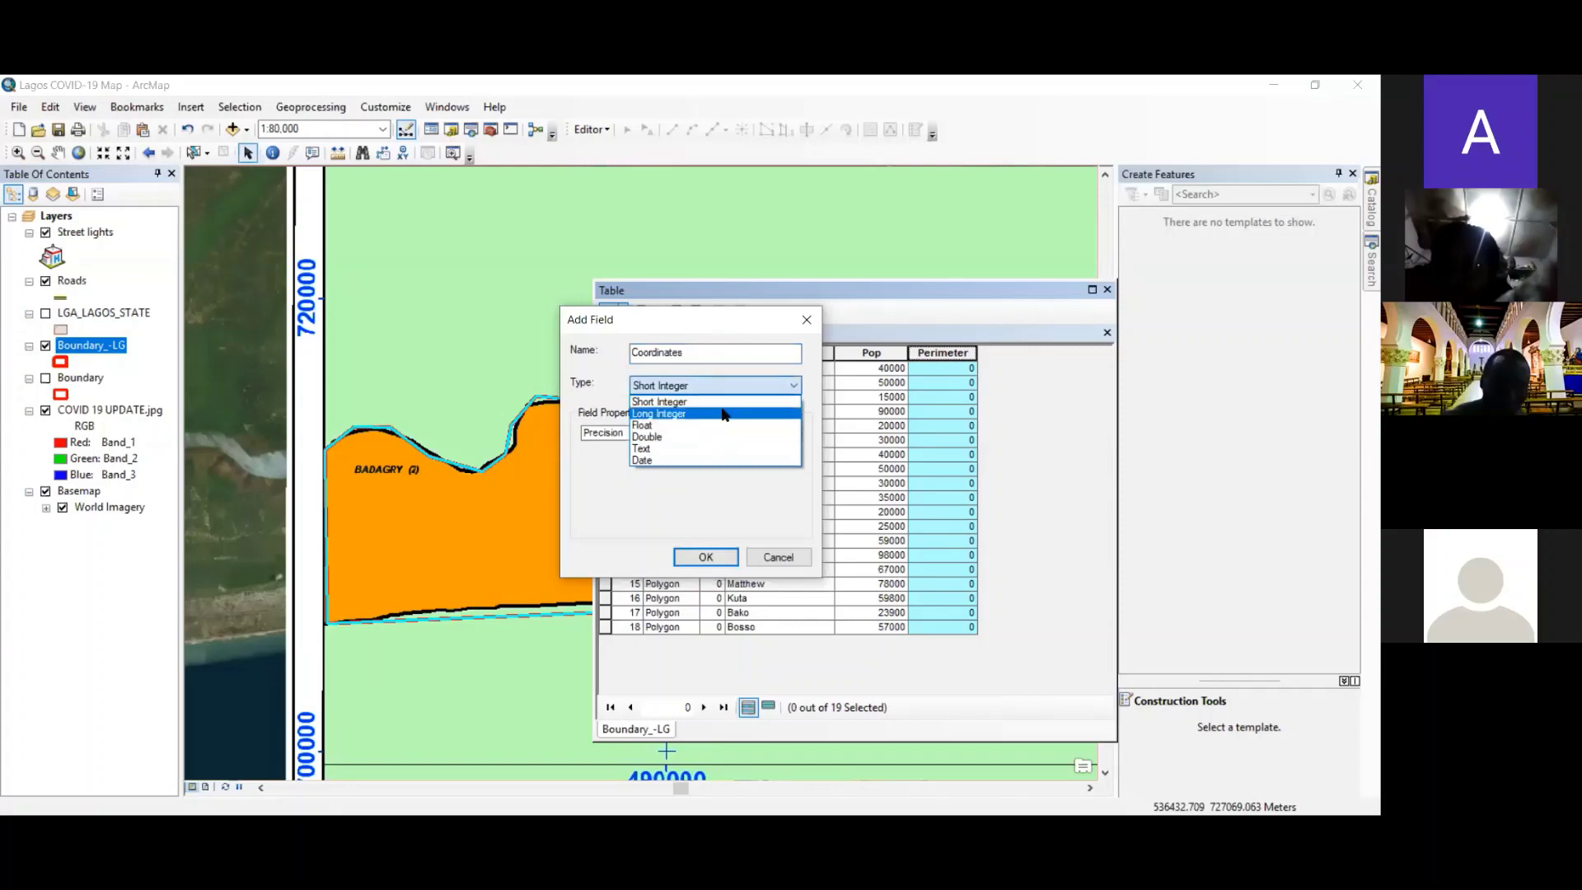
{"action": "left_click", "coordinate": [724, 414]}
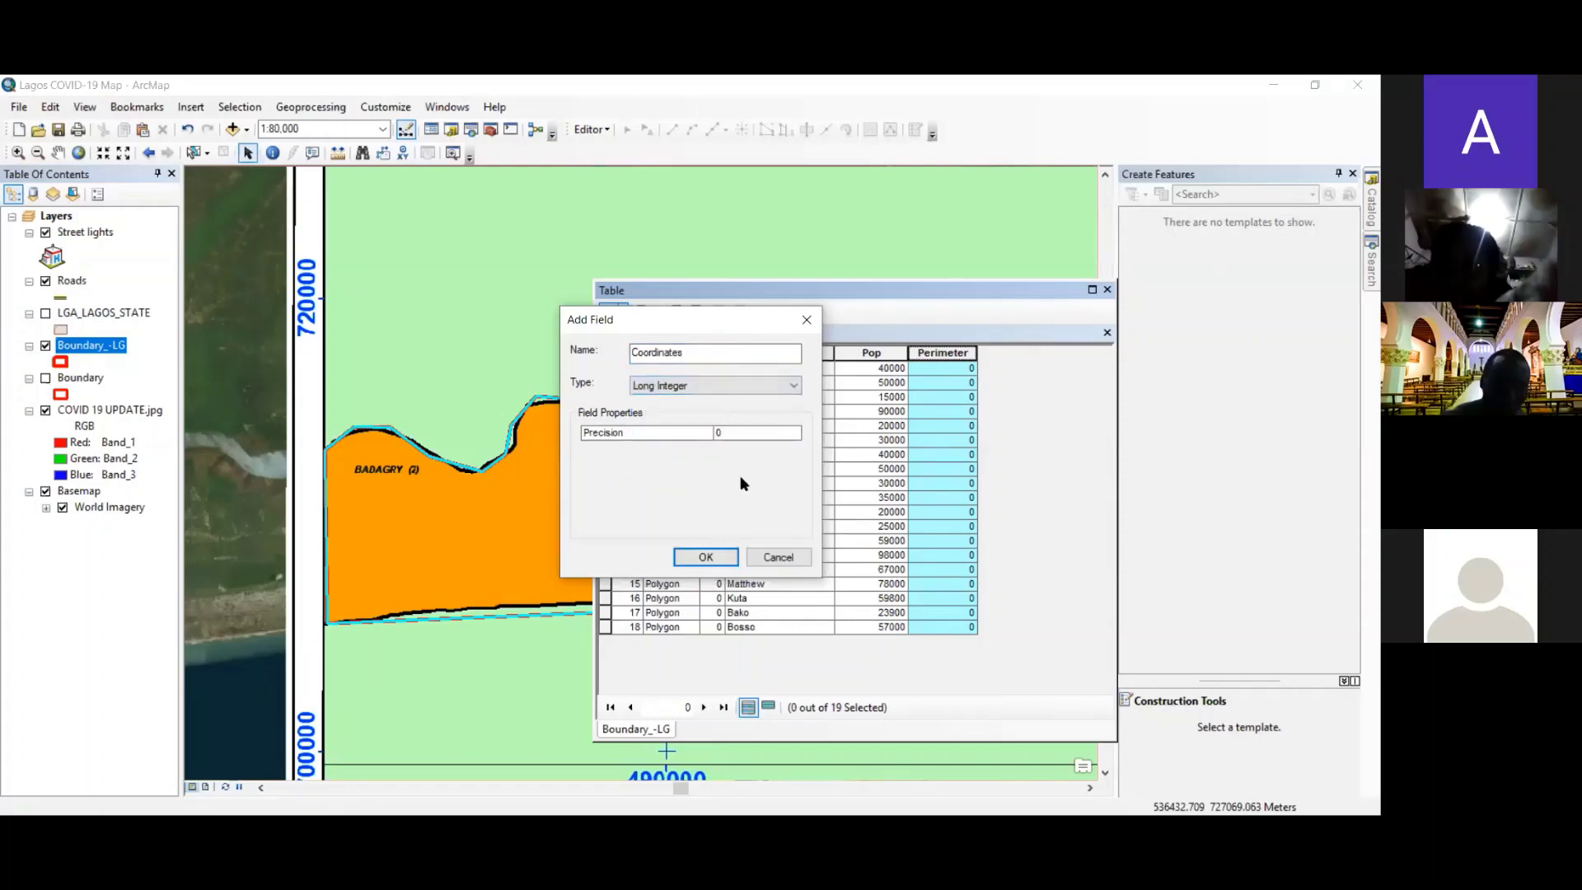
{"action": "left_click", "coordinate": [742, 433]}
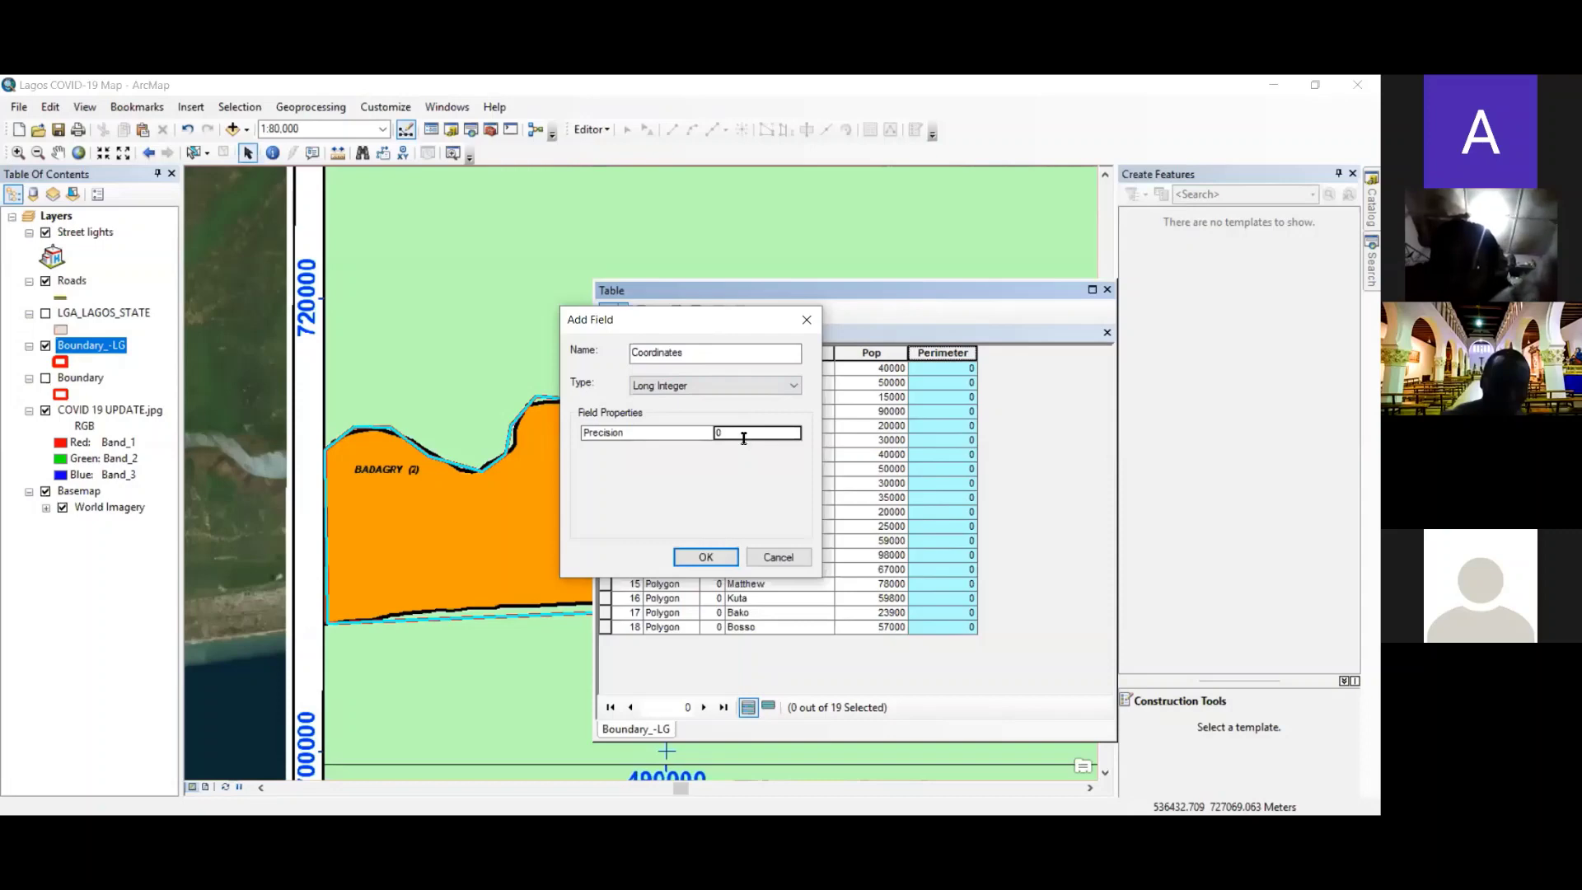
{"action": "key", "text": "BackSpace"}
{"action": "type", "text": "12"}
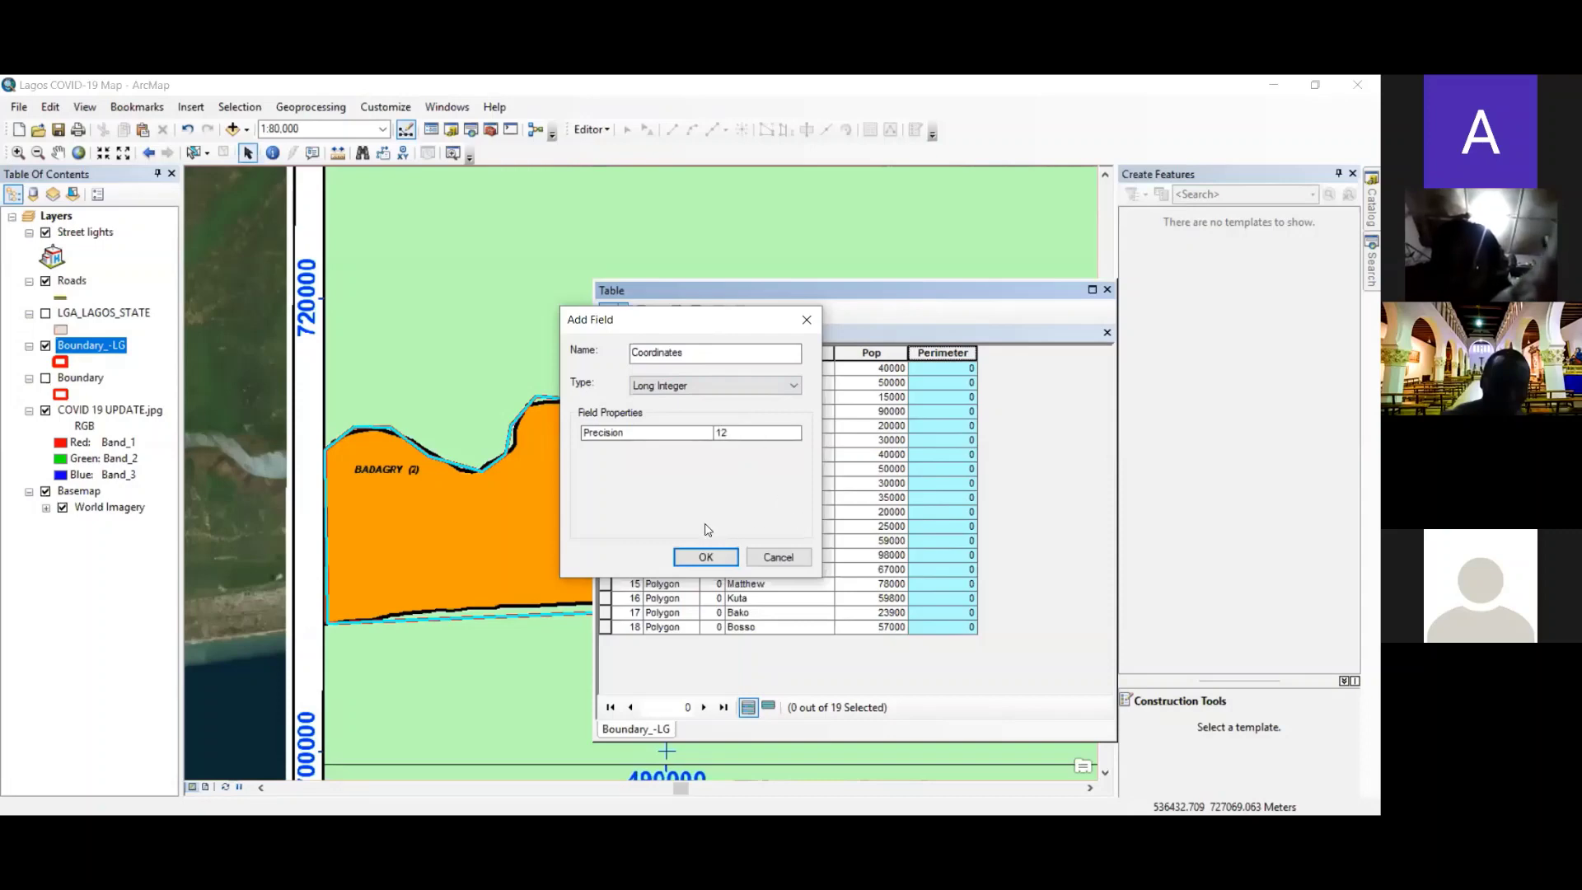
{"action": "left_click", "coordinate": [706, 554]}
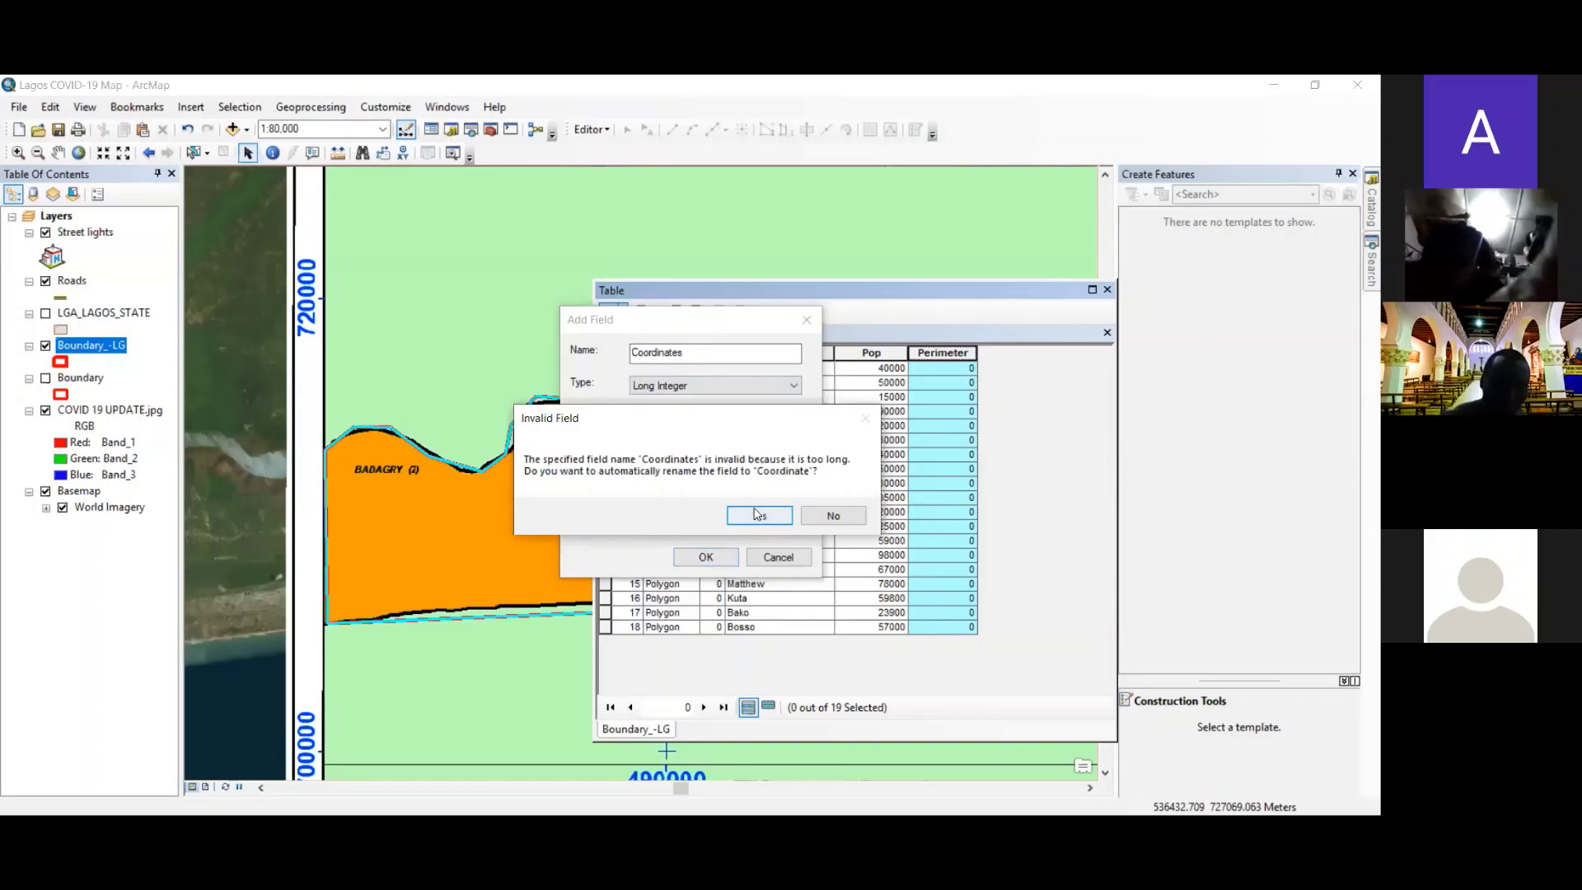
{"action": "left_click", "coordinate": [759, 519]}
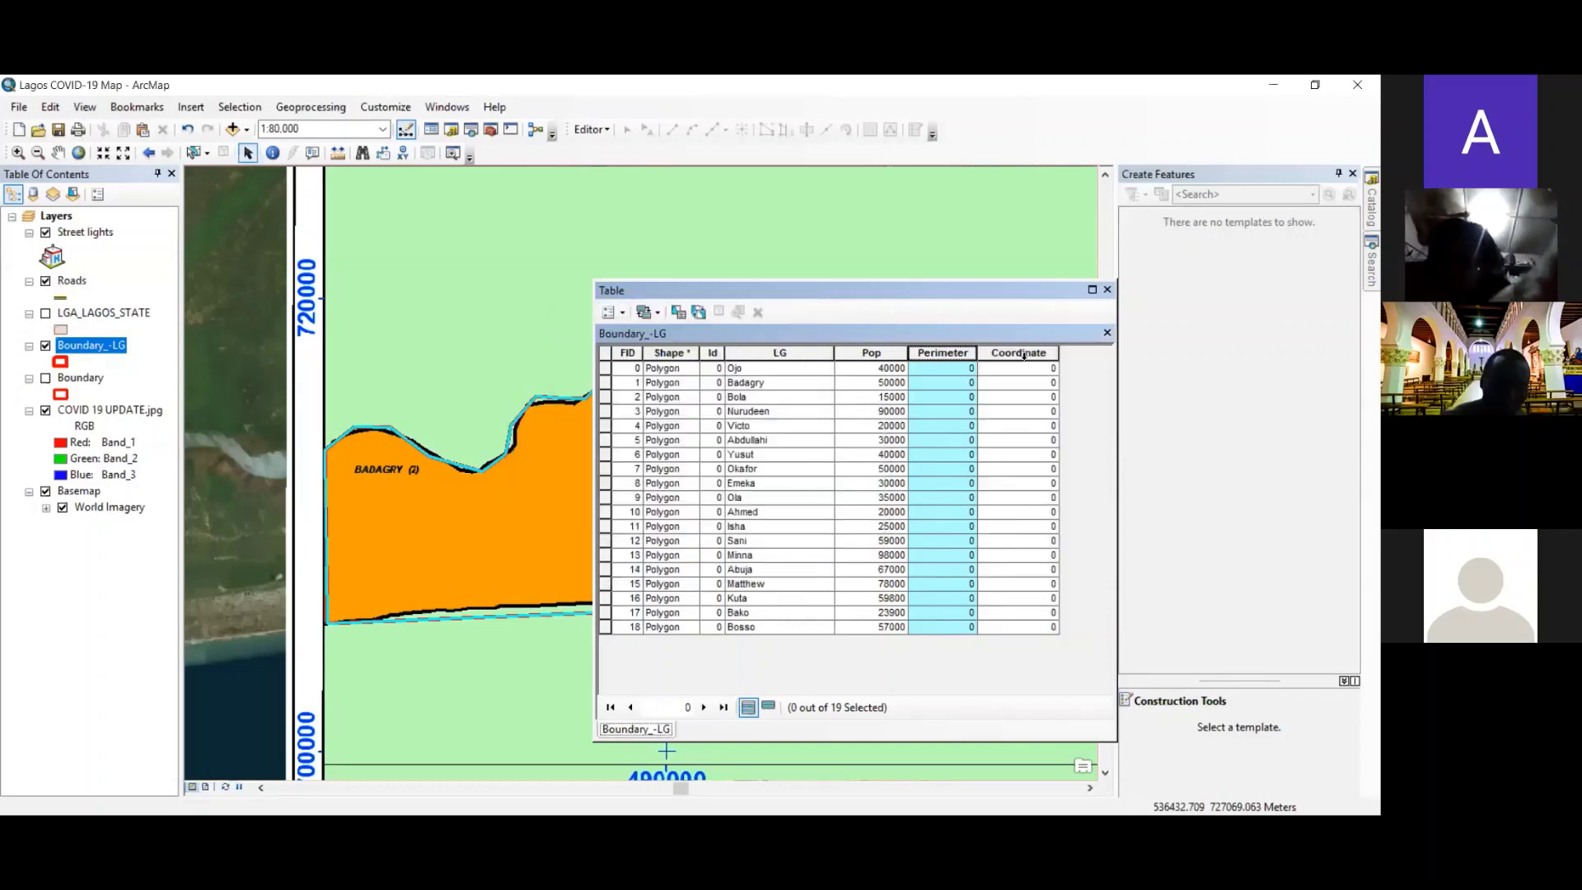
- Calculate the perimeter of every polygon in kilometers into the Perimeter field, using the data source's coordinate system and continuing outside an edit session
{"action": "left_click", "coordinate": [1044, 354]}
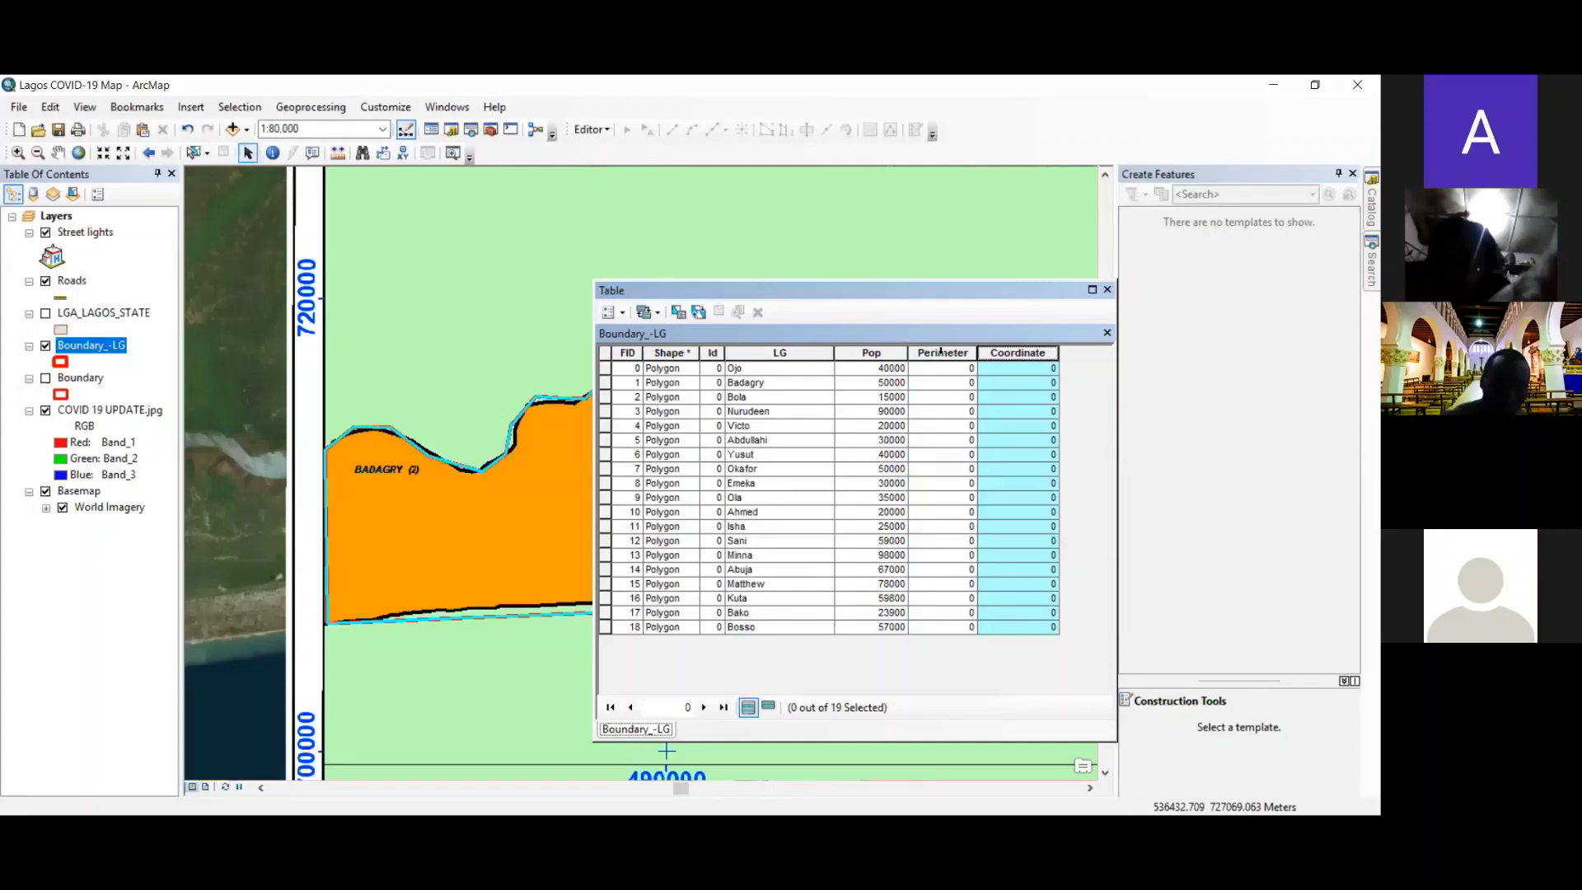
{"action": "right_click", "coordinate": [942, 353]}
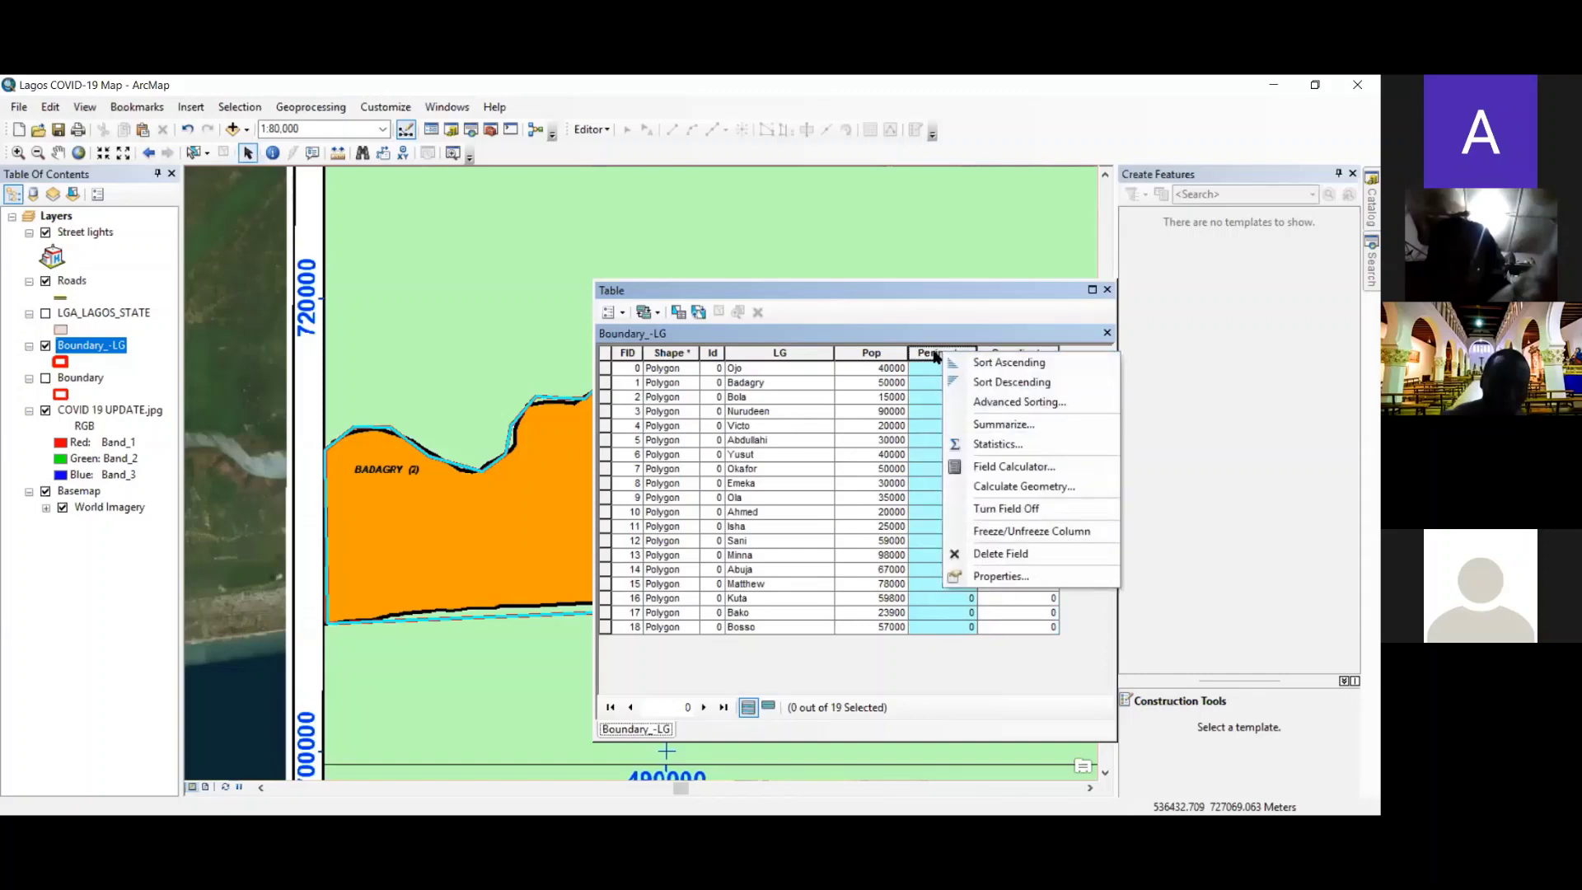
{"action": "left_click", "coordinate": [936, 356]}
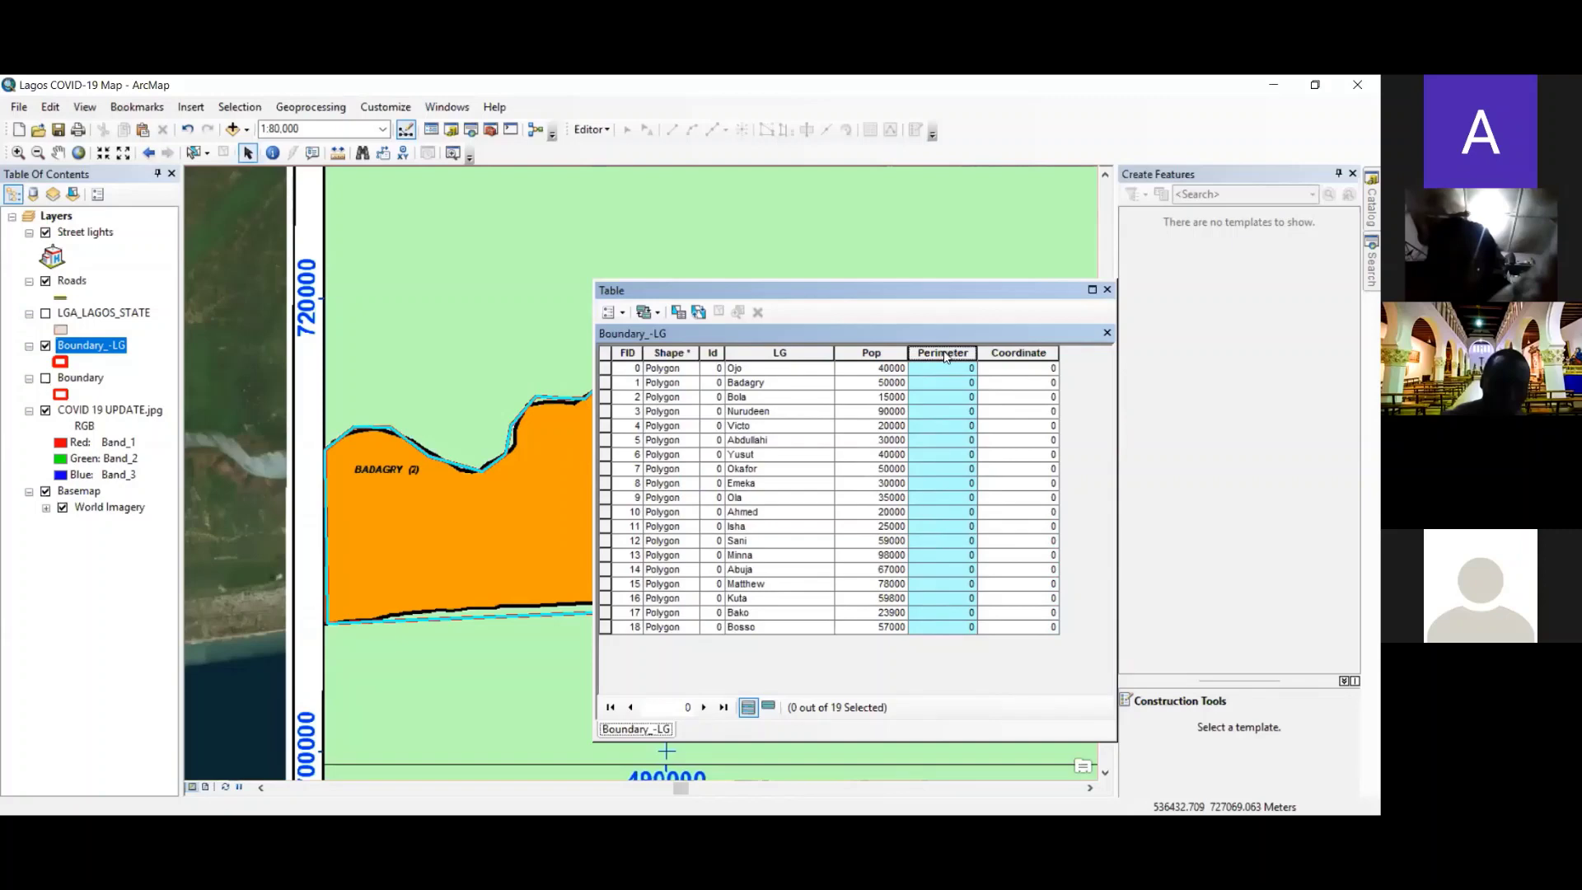
{"action": "right_click", "coordinate": [945, 356]}
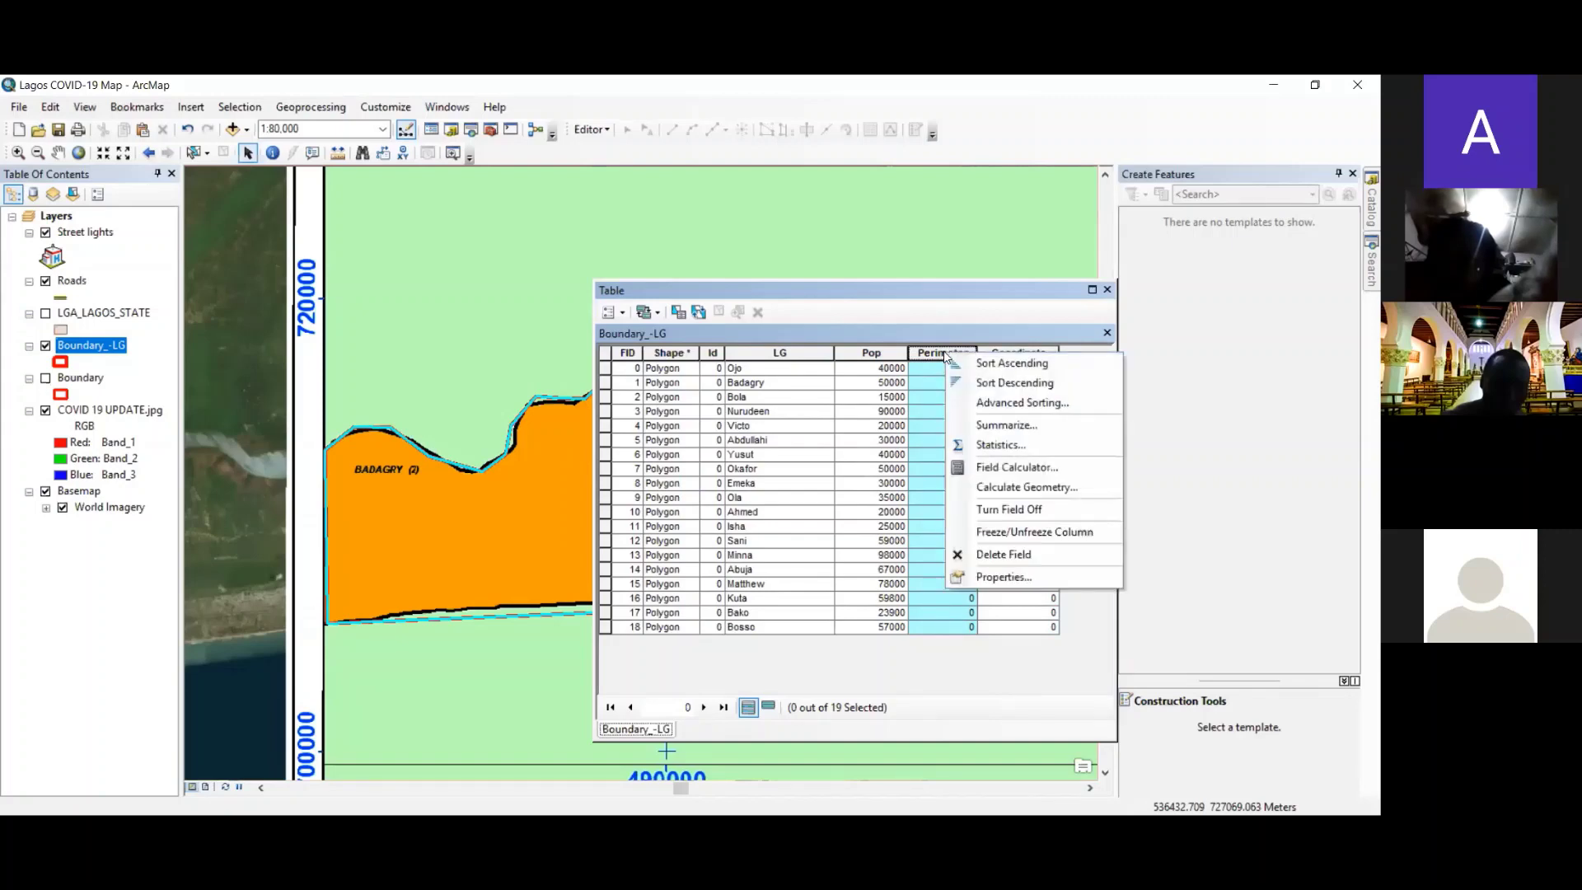
{"action": "left_click", "coordinate": [1013, 488]}
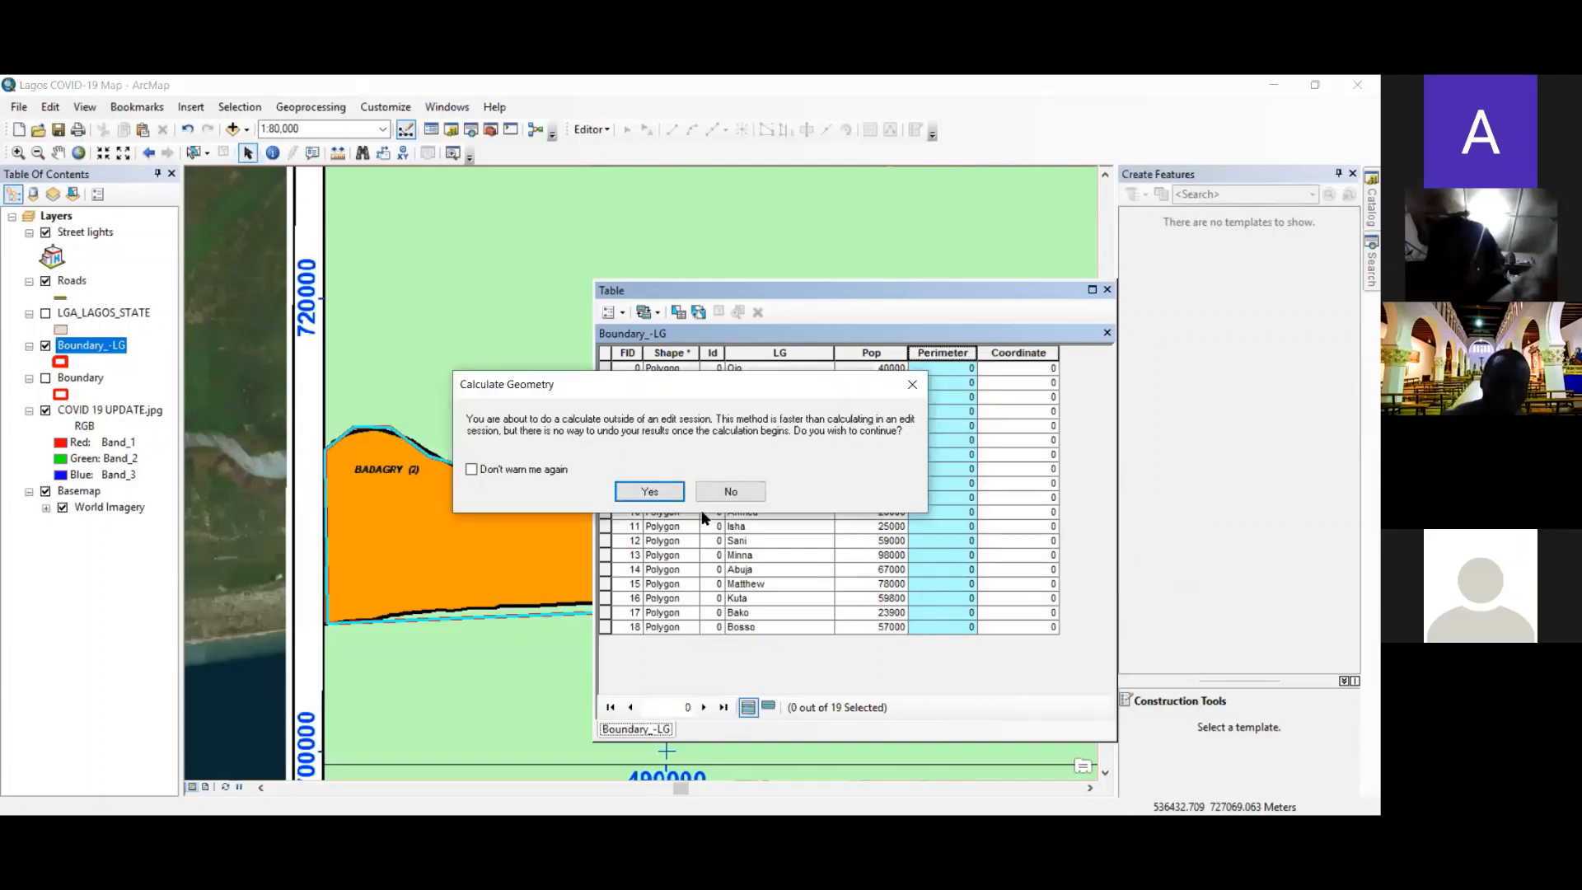
{"action": "left_click", "coordinate": [650, 492]}
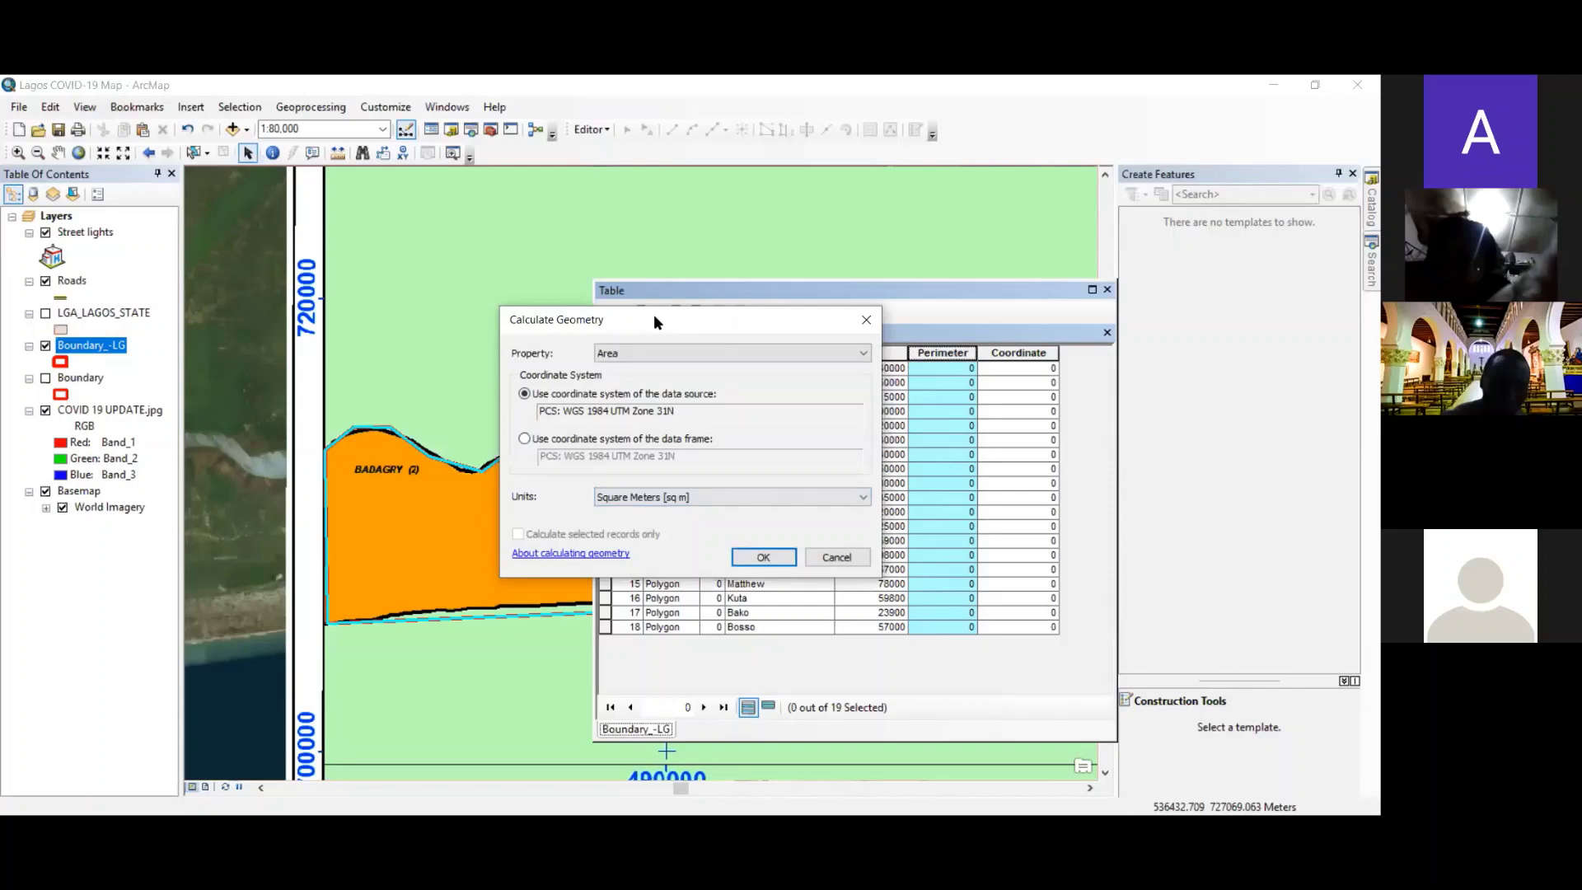
{"action": "left_click_drag", "start_coordinate": [666, 316], "coordinate": [662, 211]}
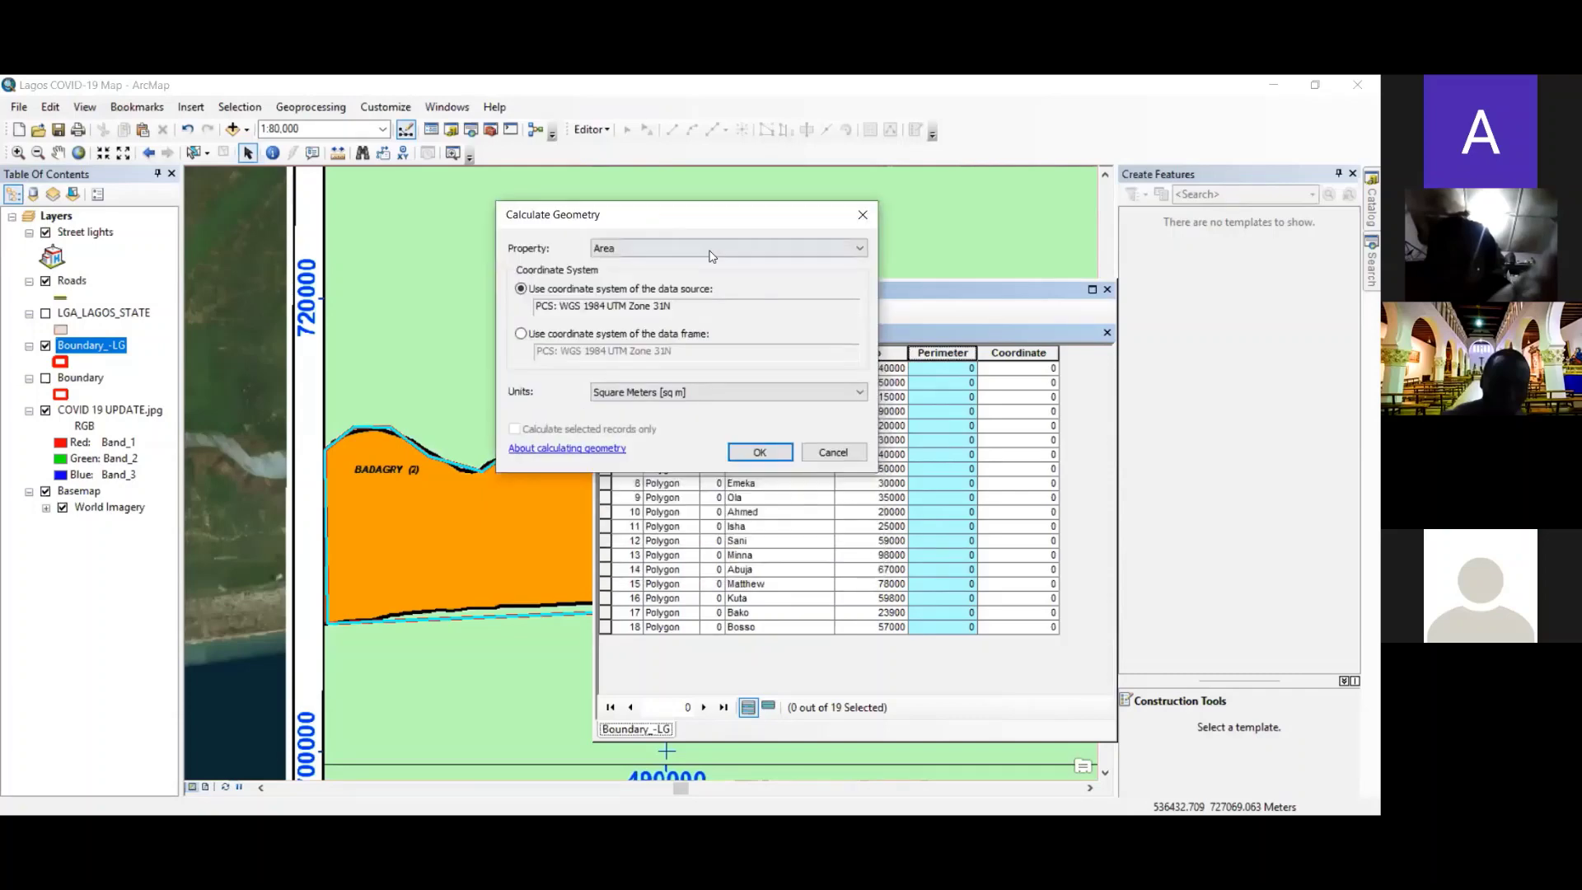
{"action": "left_click", "coordinate": [715, 252]}
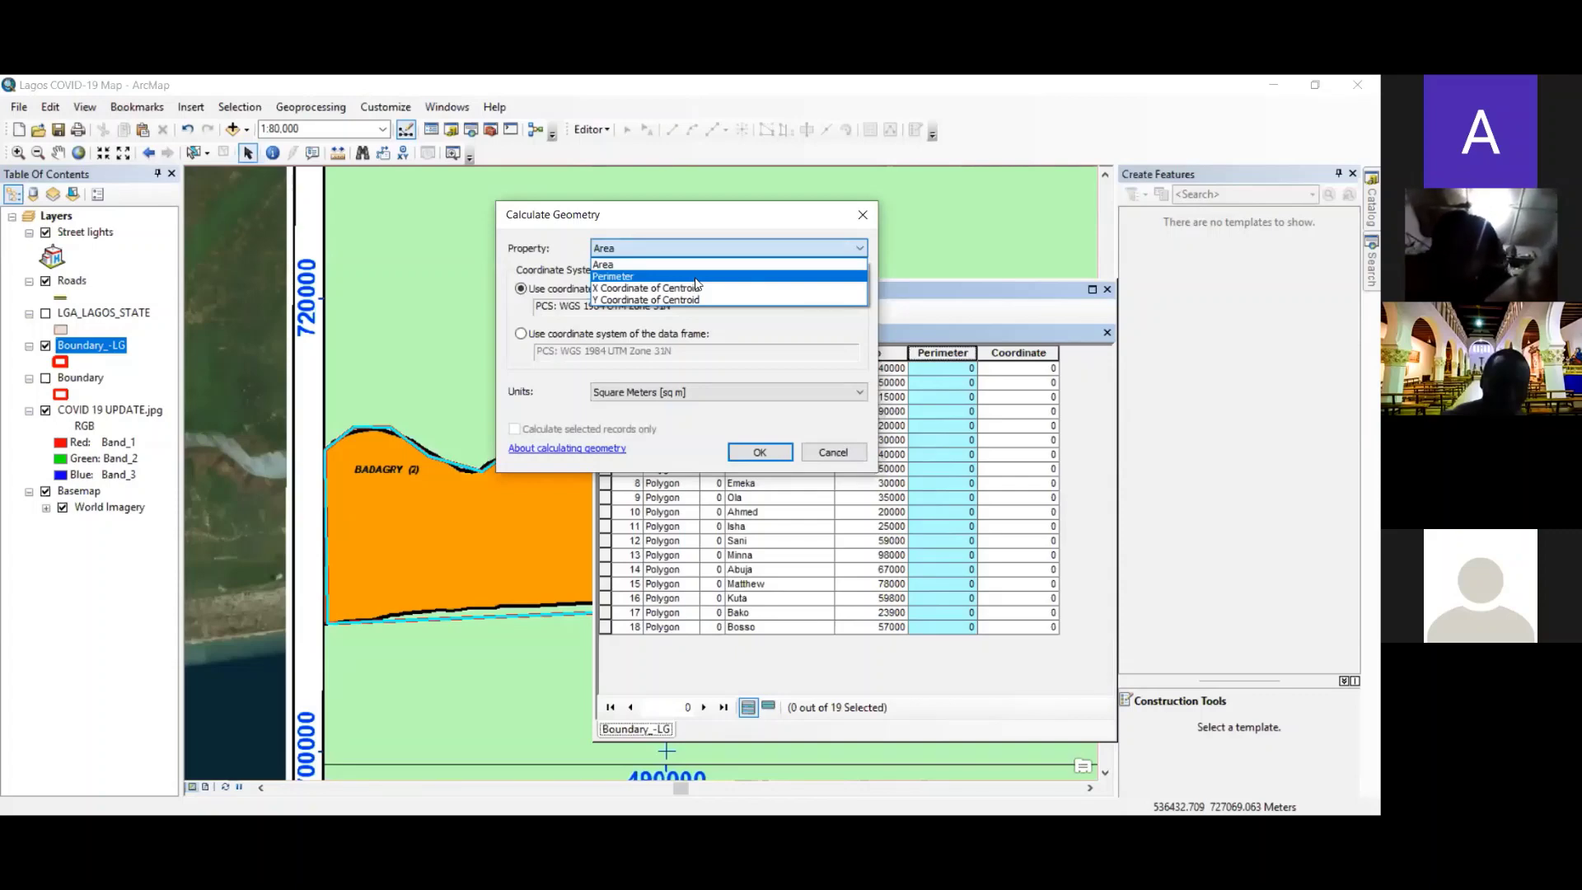
{"action": "left_click", "coordinate": [696, 278]}
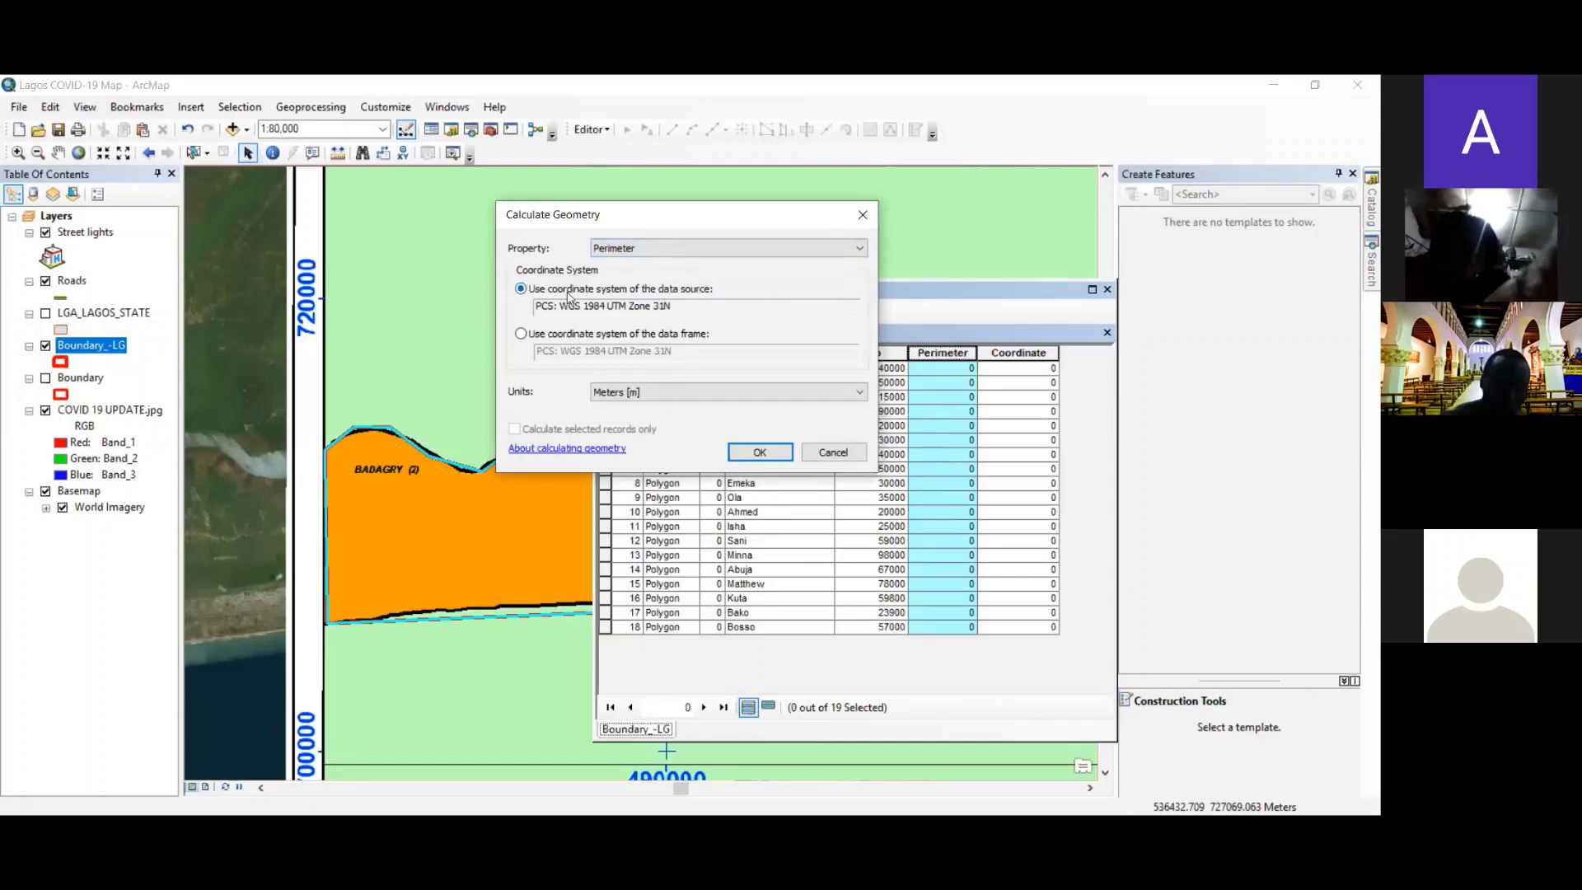
{"action": "left_click", "coordinate": [664, 394]}
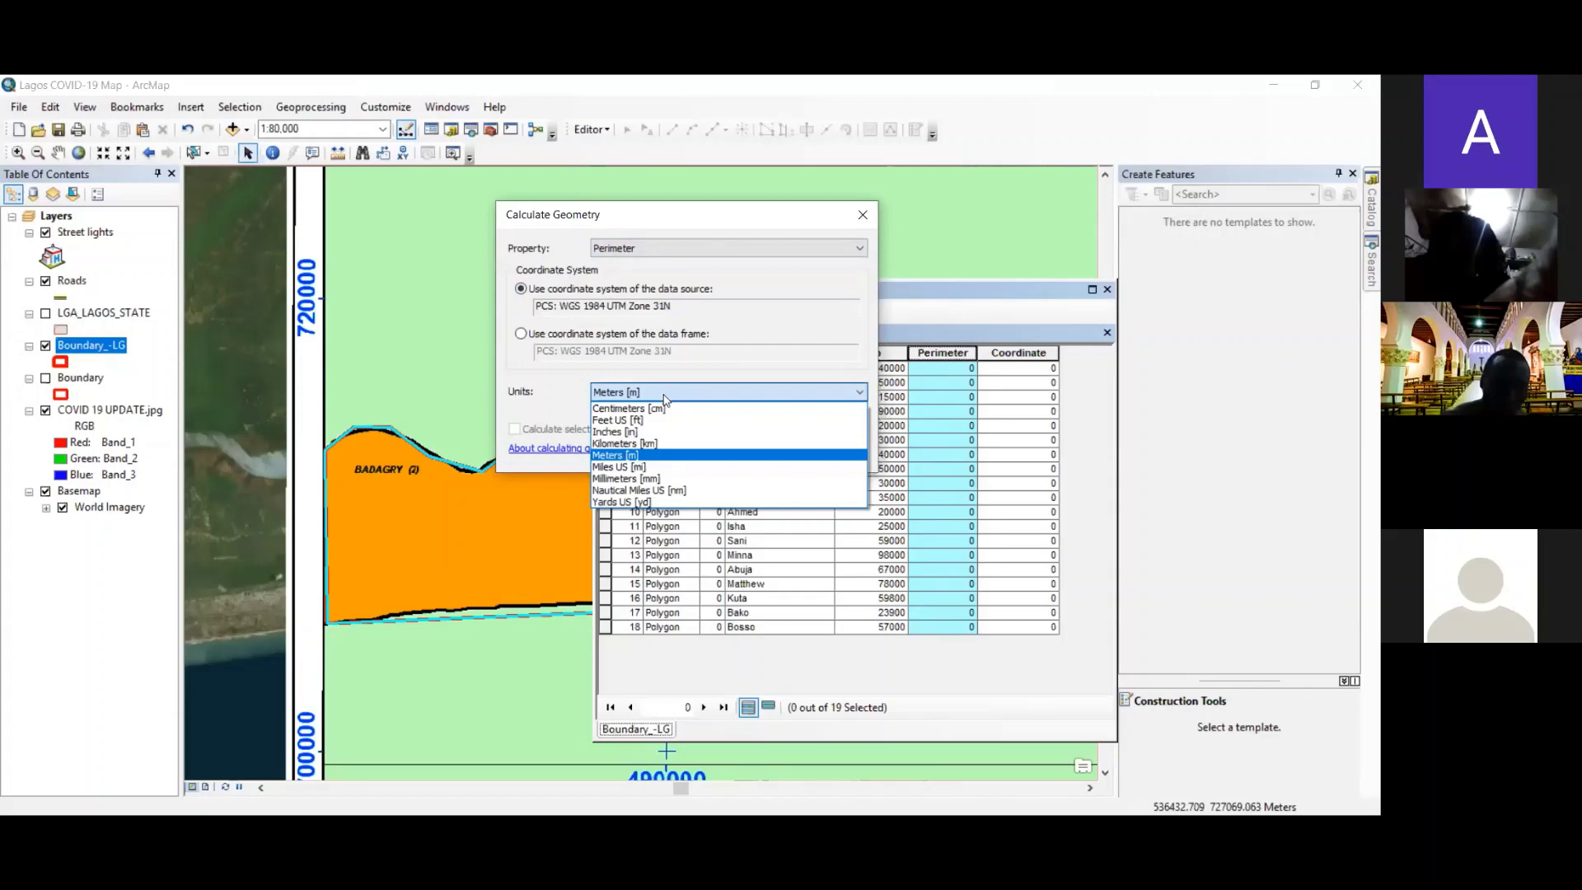
{"action": "left_click", "coordinate": [657, 444]}
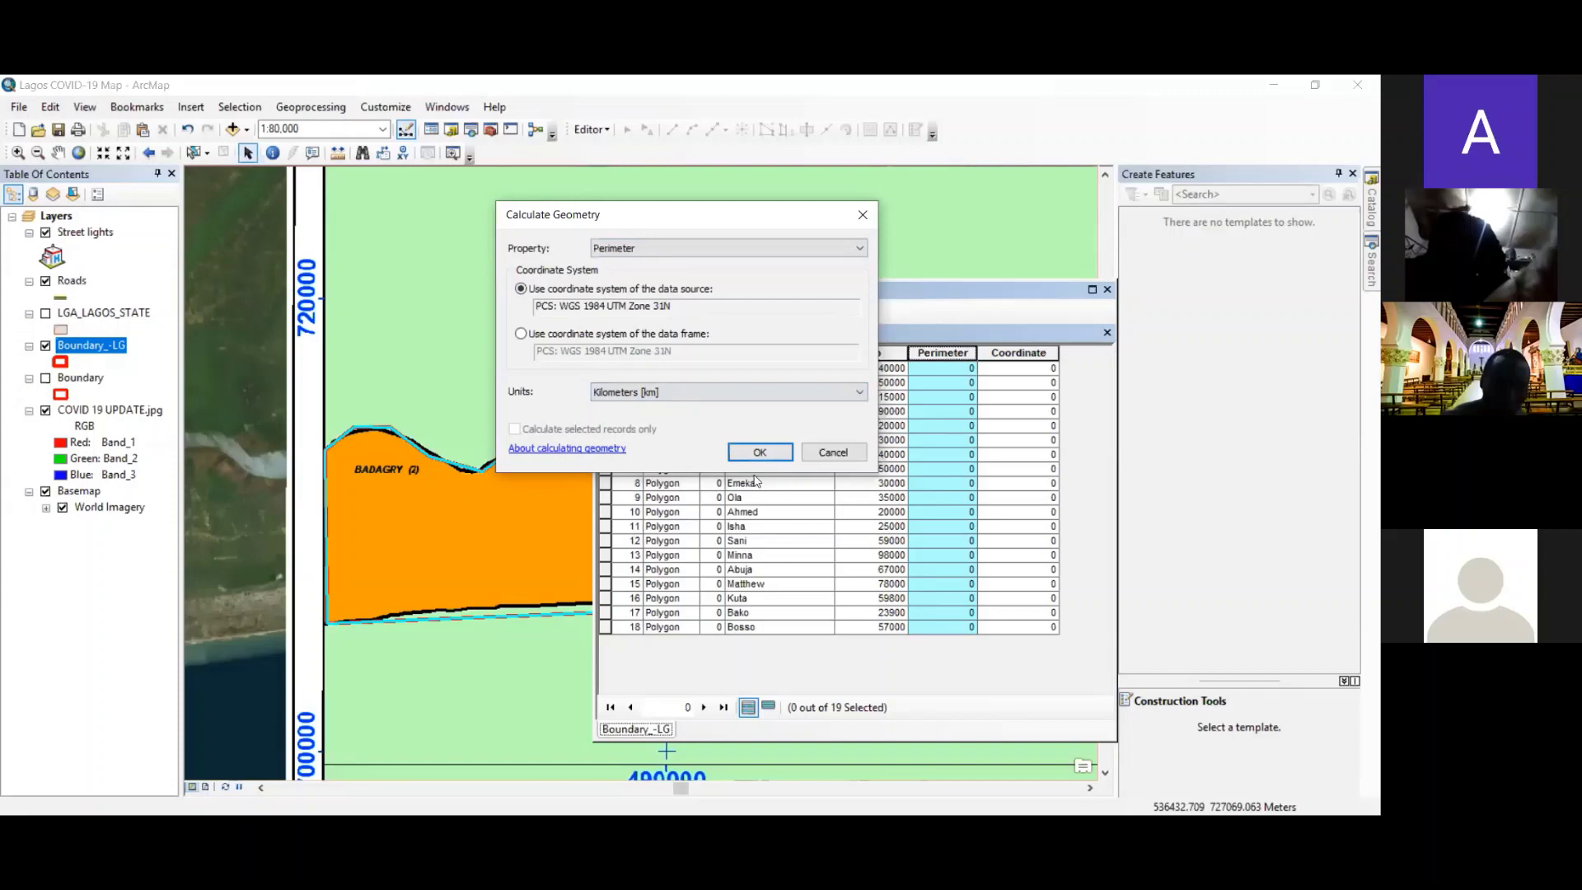
{"action": "left_click", "coordinate": [762, 453]}
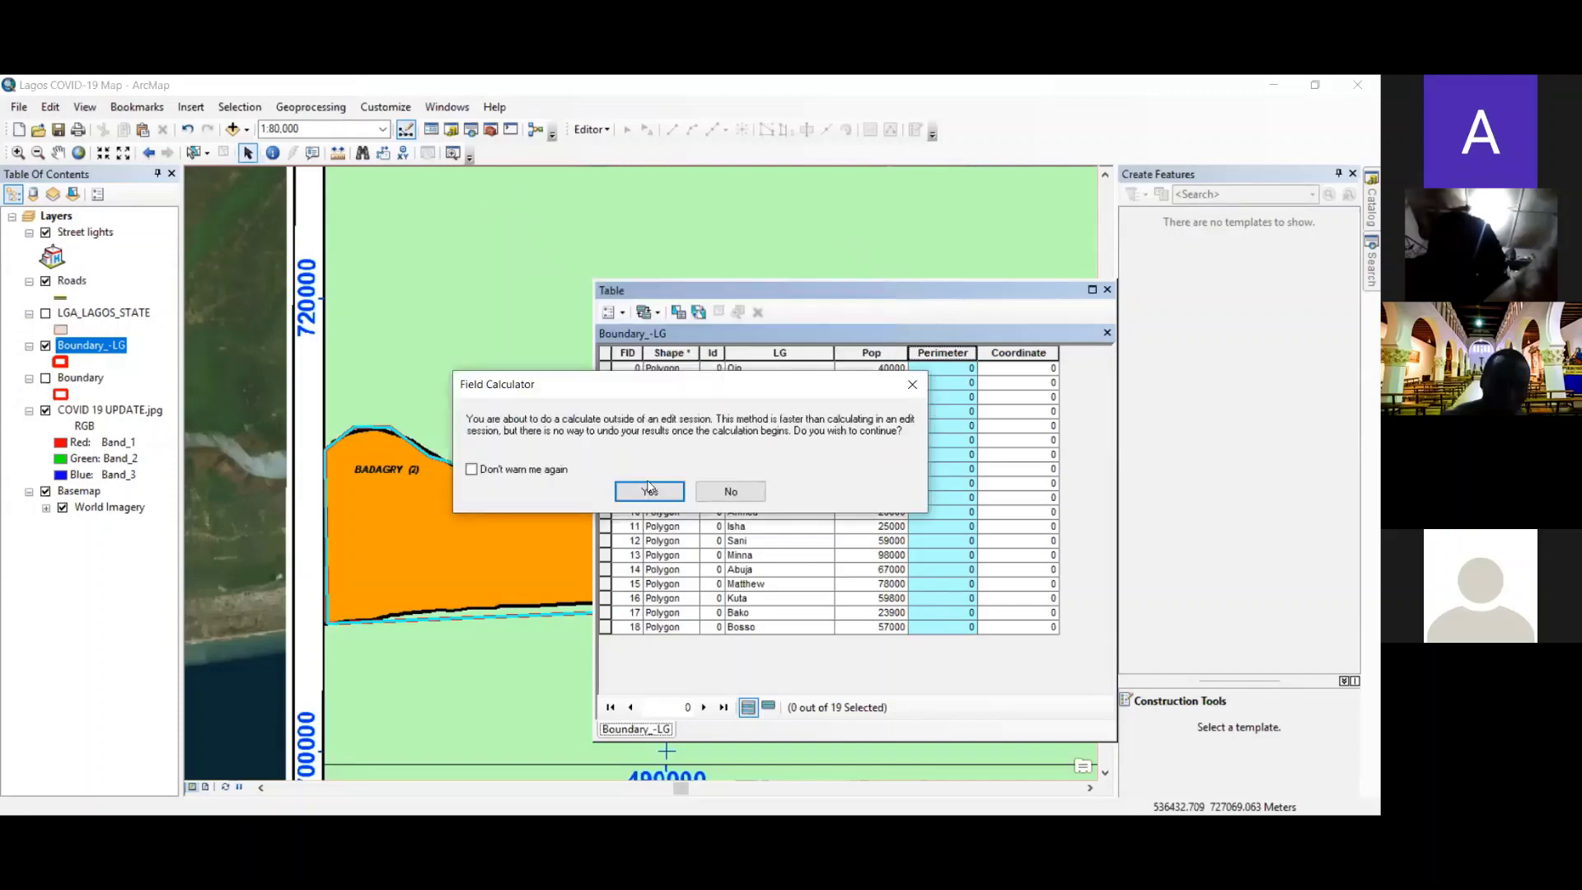
{"action": "left_click", "coordinate": [639, 494]}
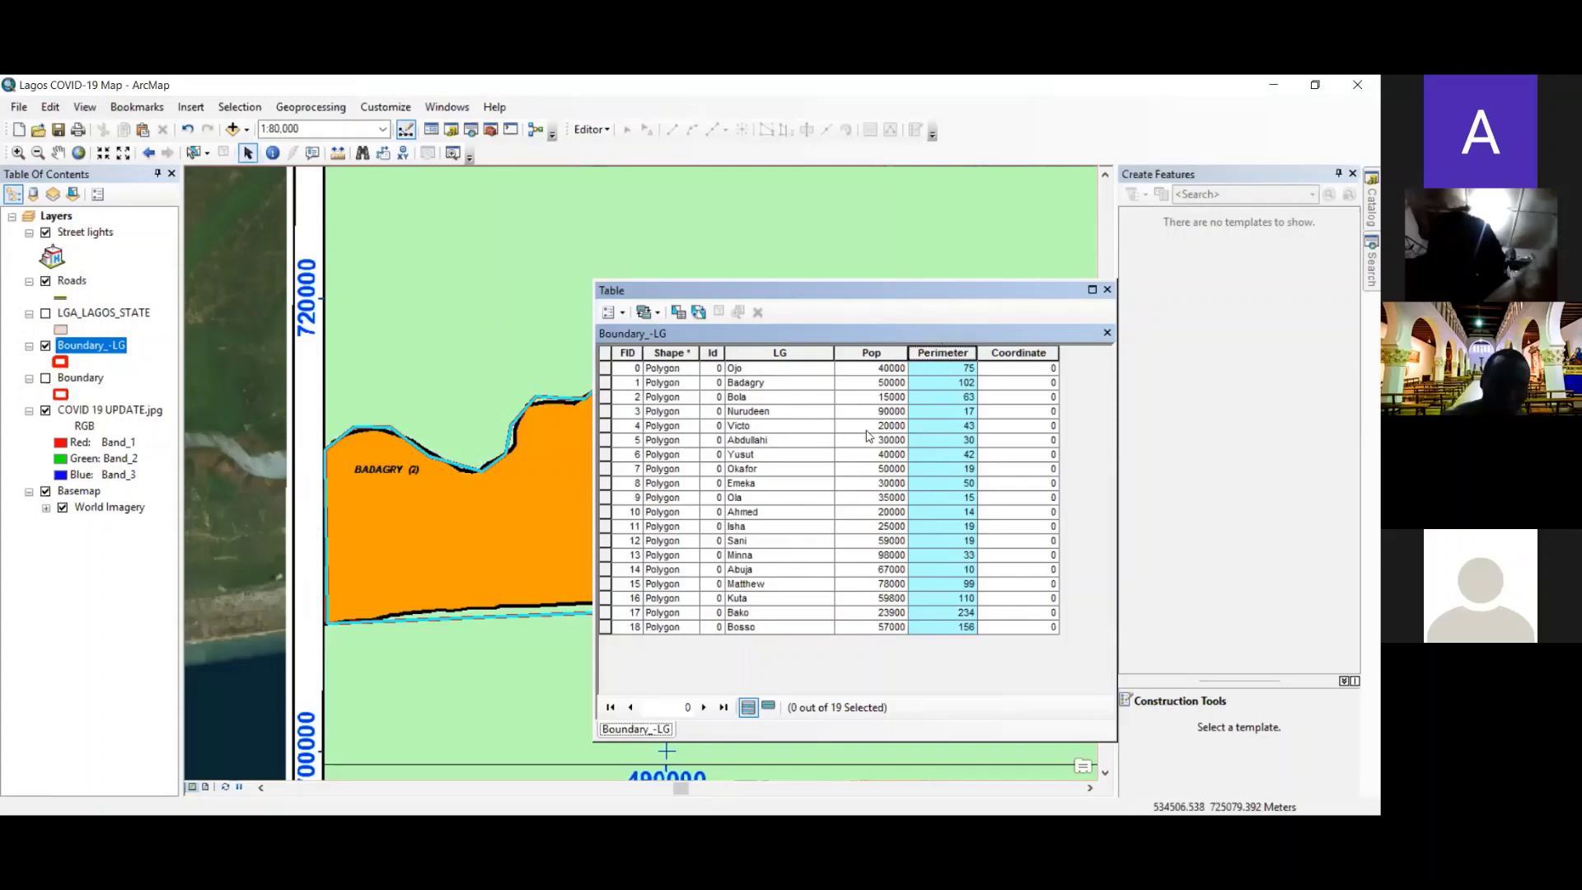
- Fill the Coordinate field with each polygon's X Coordinate of Centroid in meters, continuing the calculation outside an edit session
{"action": "left_click", "coordinate": [1019, 354]}
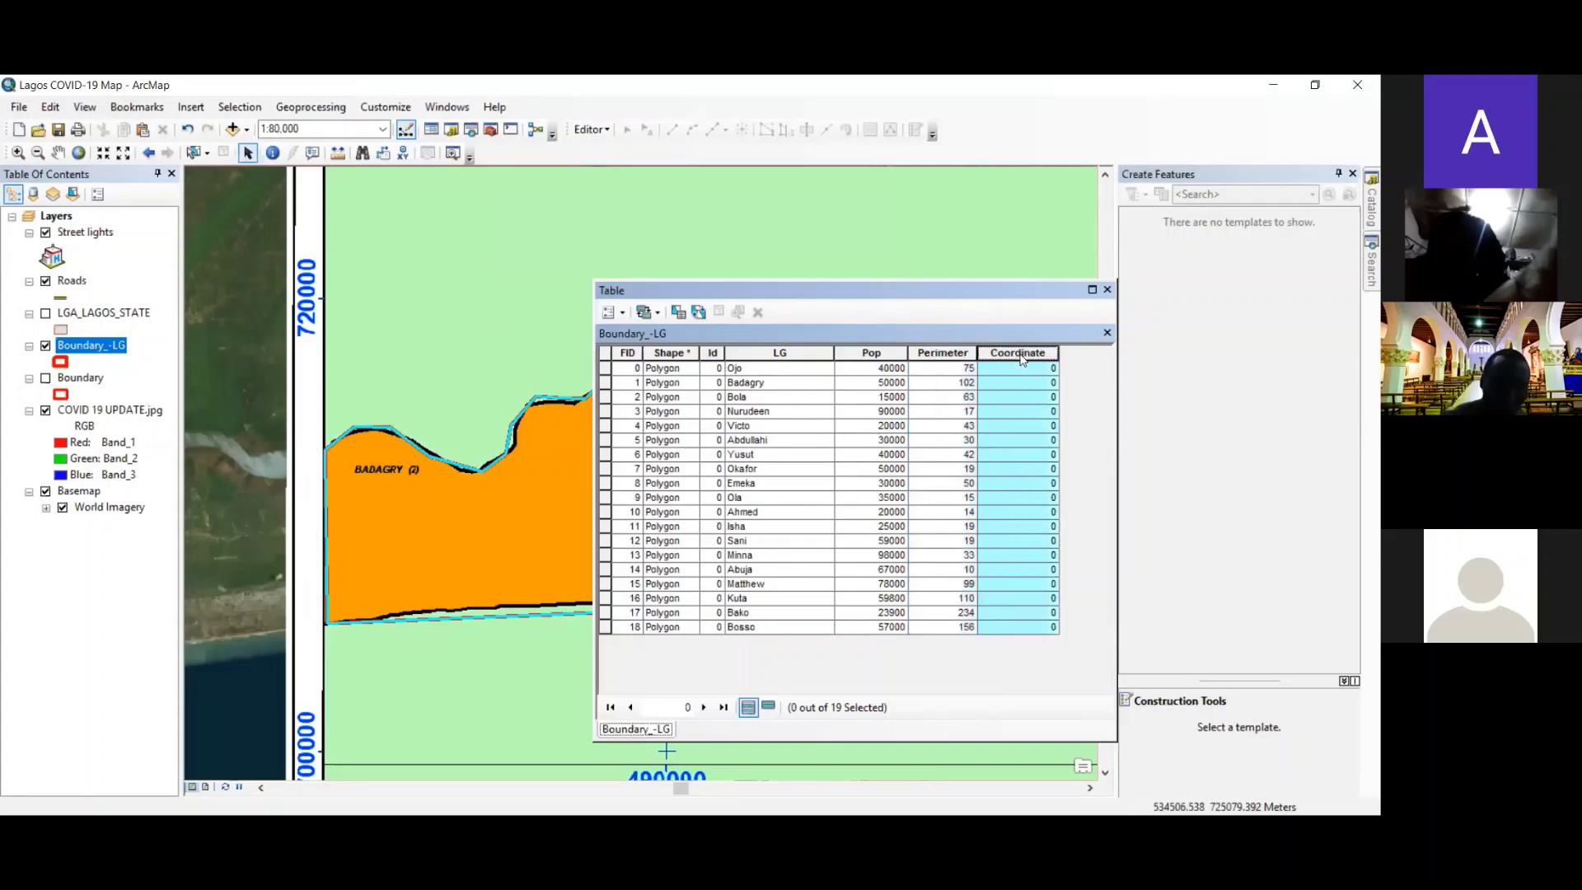
{"action": "right_click", "coordinate": [1021, 359]}
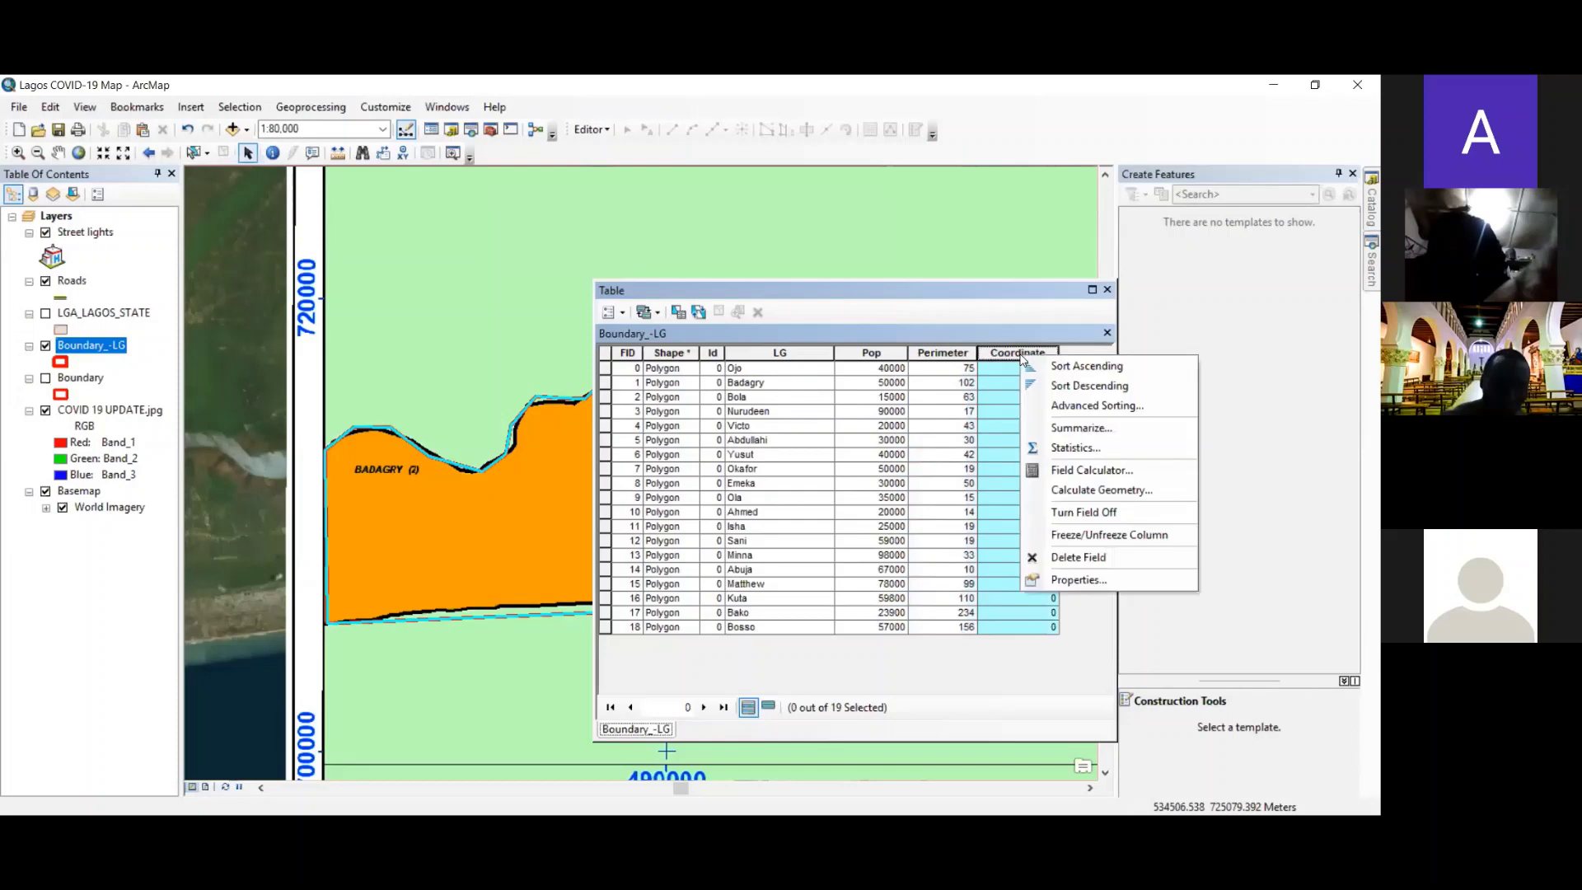
{"action": "left_click", "coordinate": [1080, 489]}
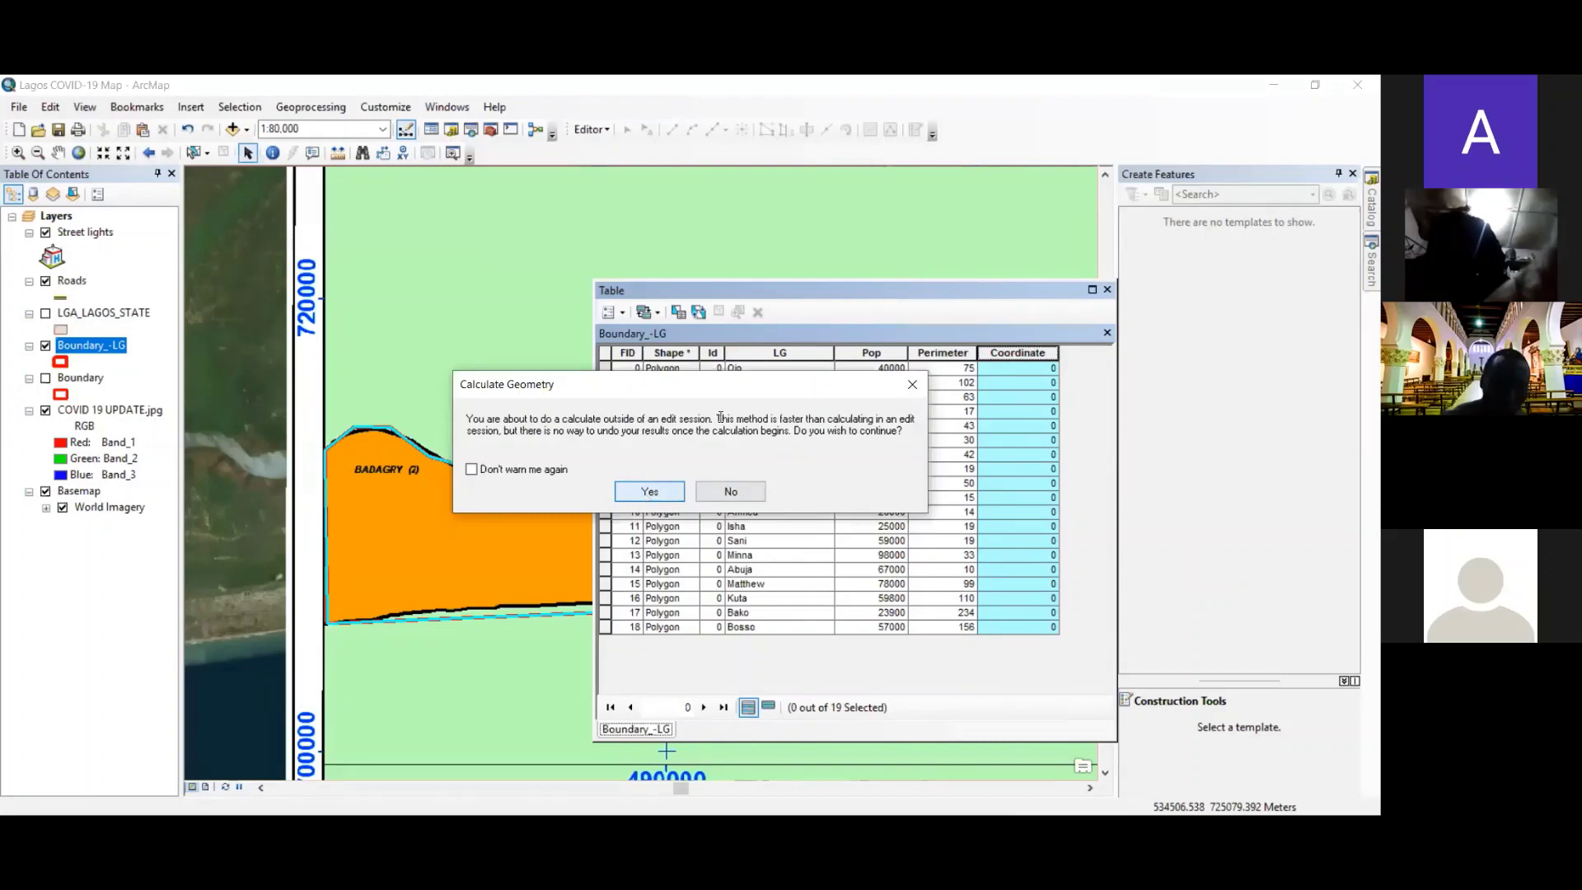
{"action": "left_click", "coordinate": [649, 491]}
{"action": "left_click", "coordinate": [758, 353]}
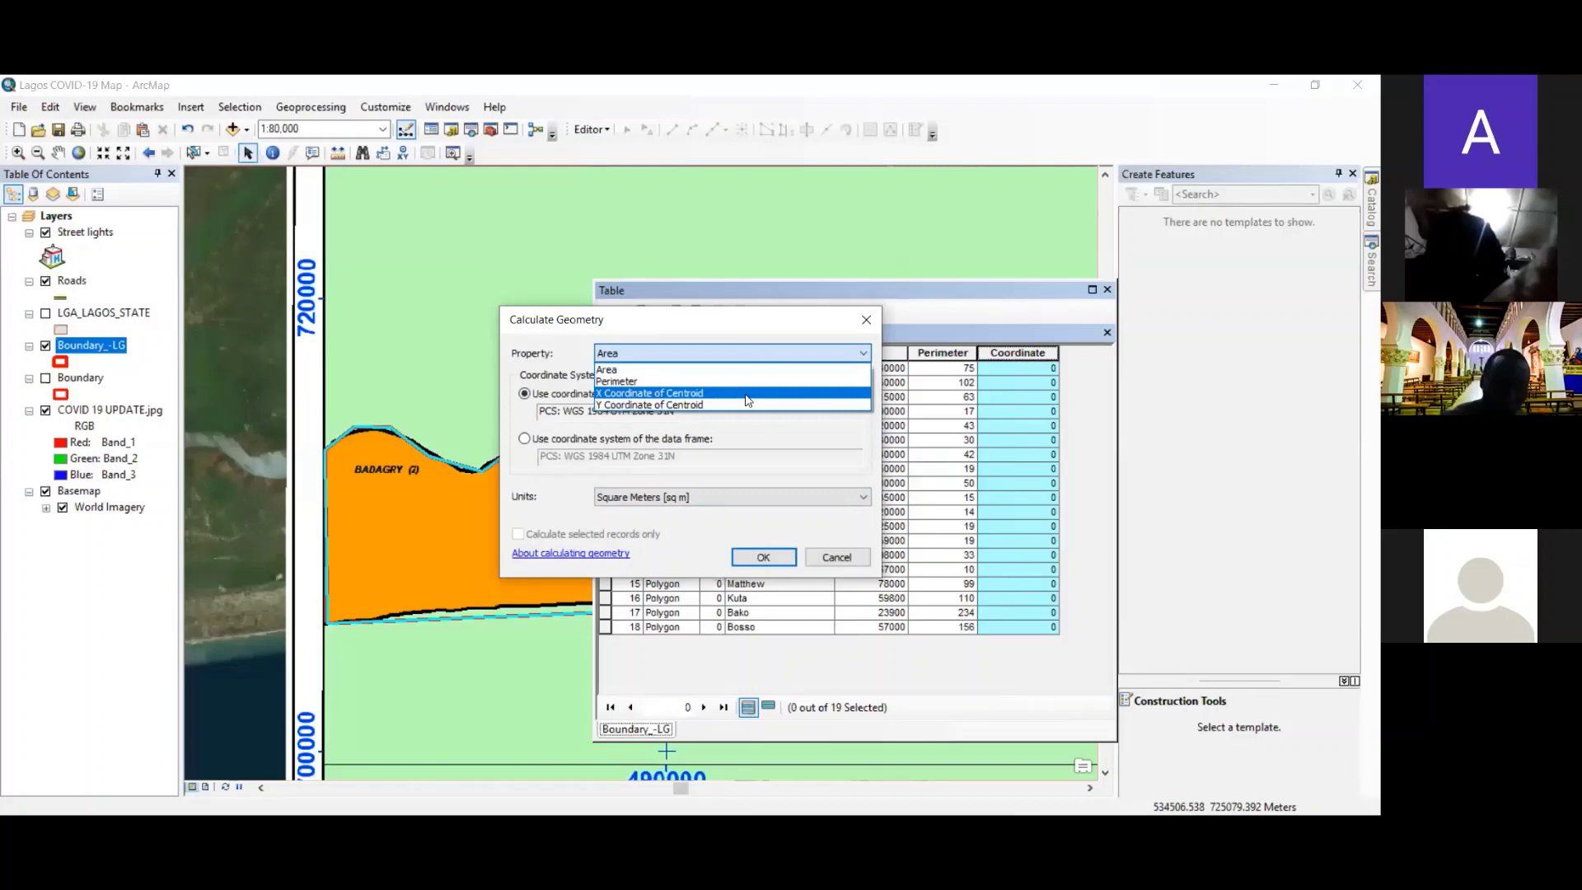
{"action": "left_click", "coordinate": [600, 218]}
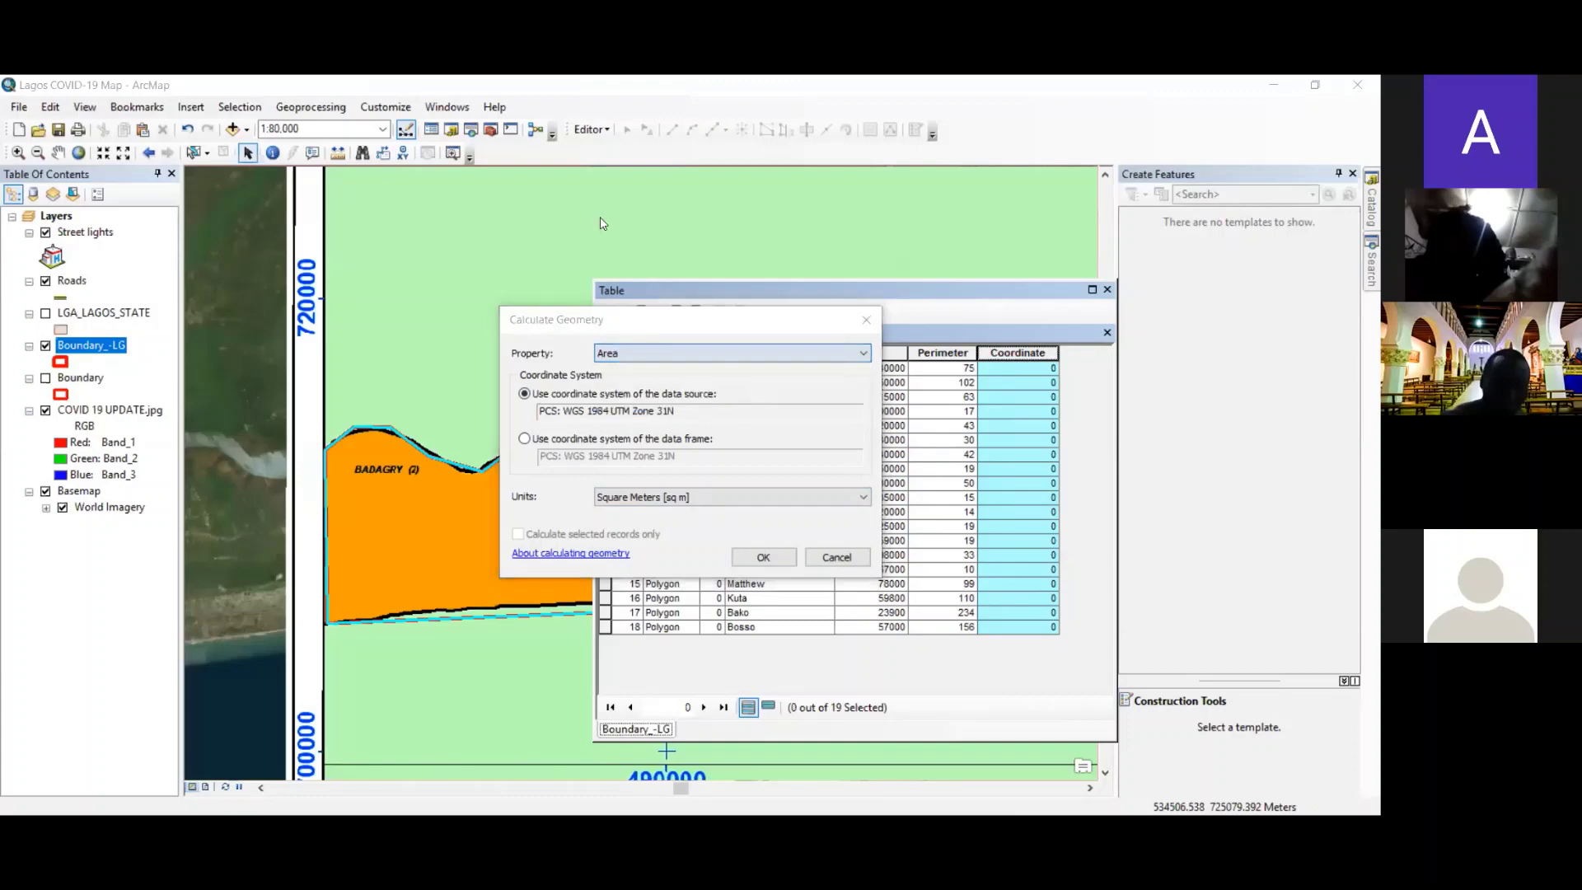
{"action": "left_click", "coordinate": [836, 353]}
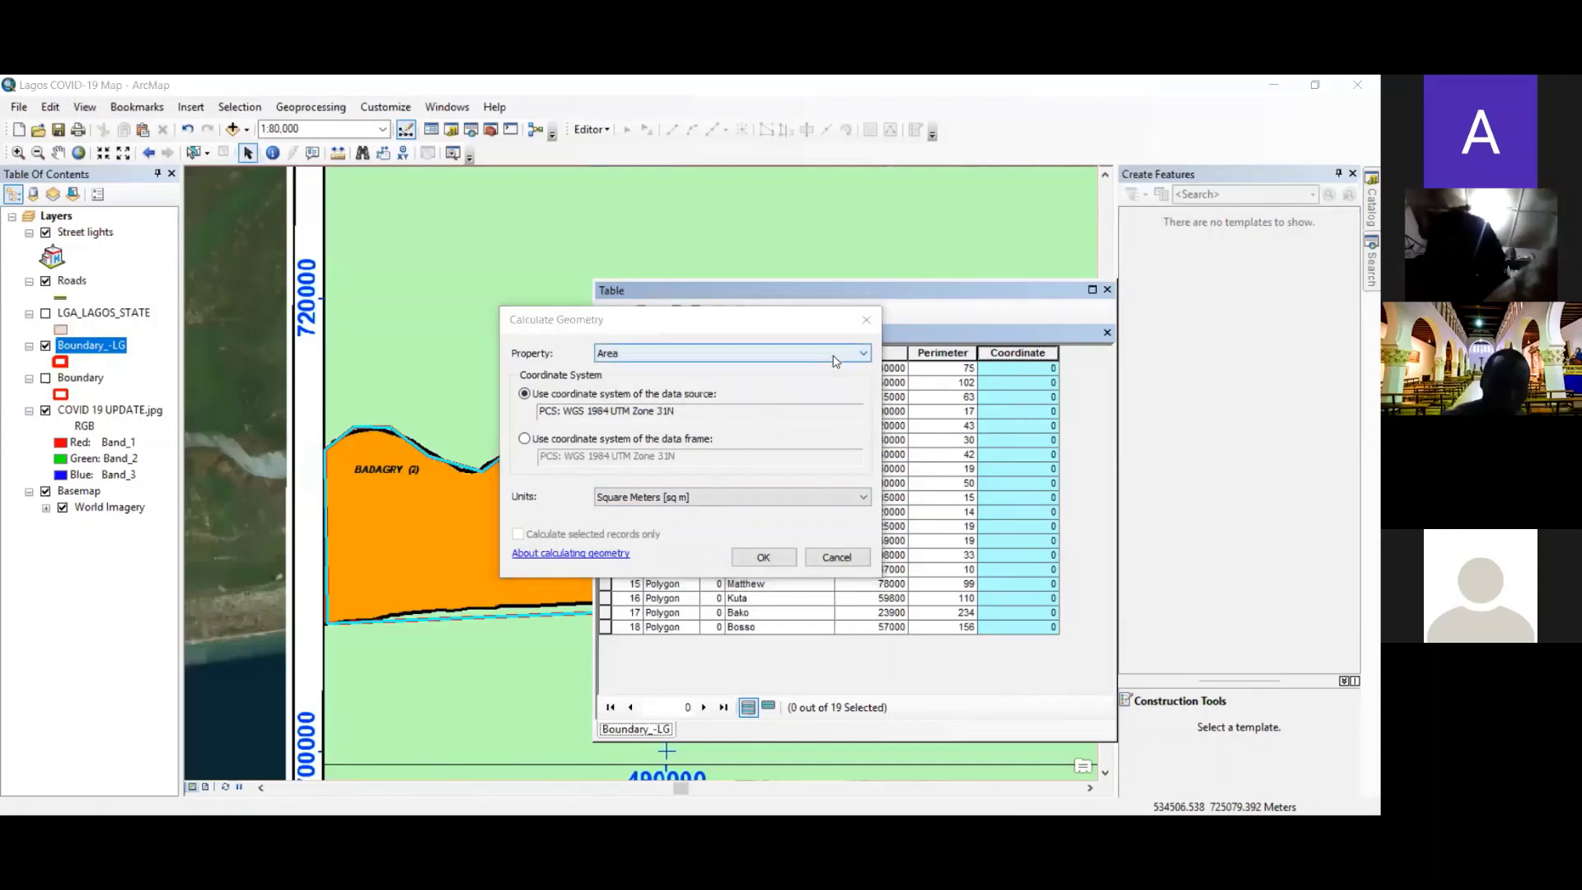
{"action": "left_click", "coordinate": [857, 354]}
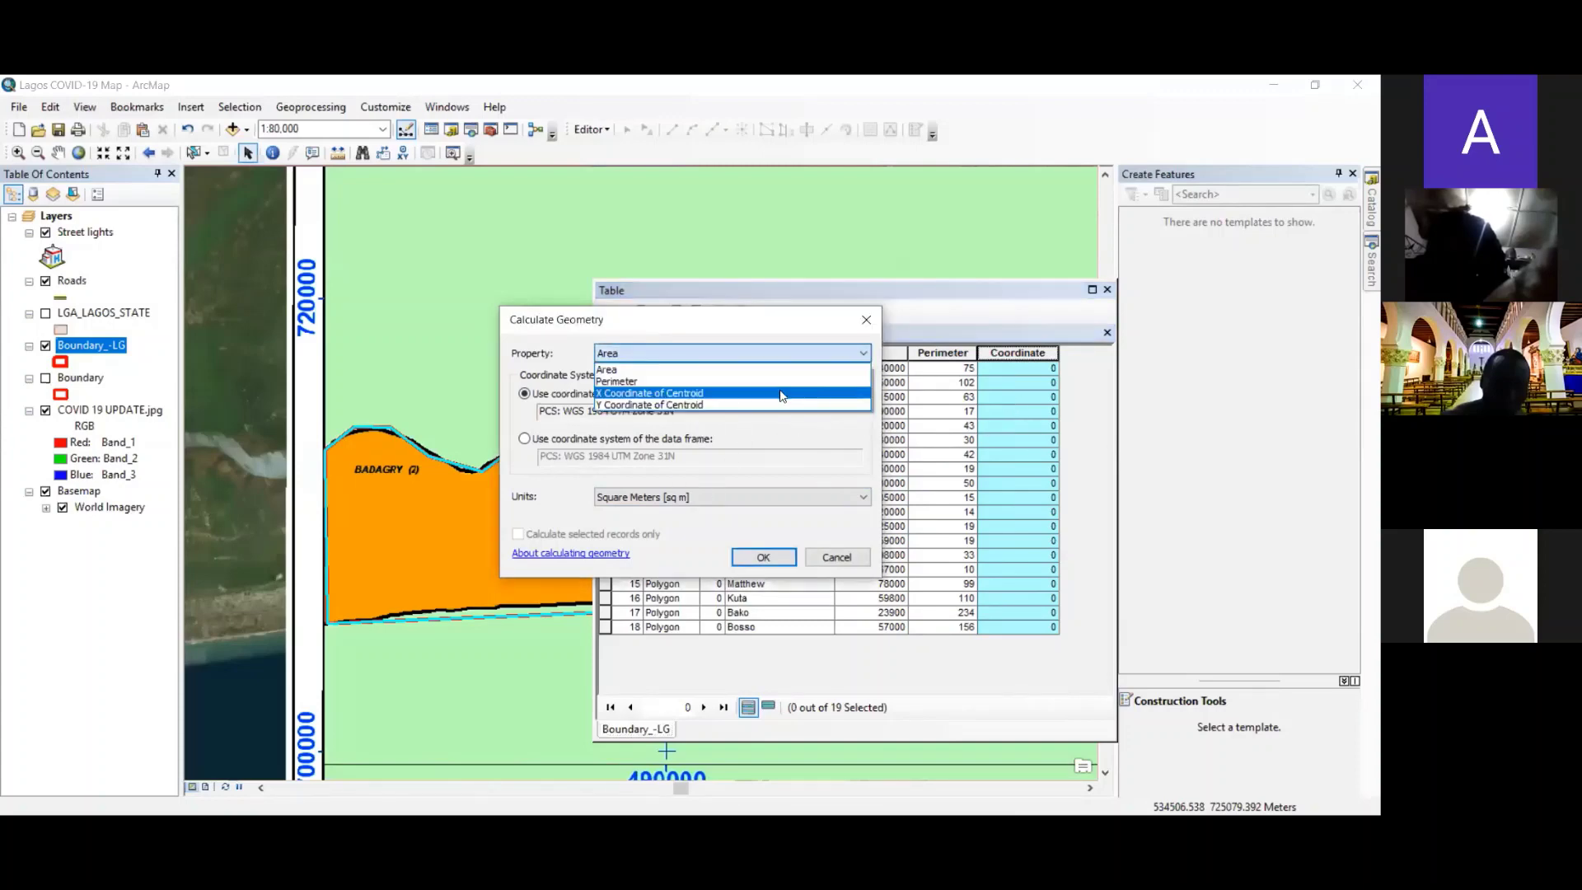
{"action": "left_click", "coordinate": [782, 394]}
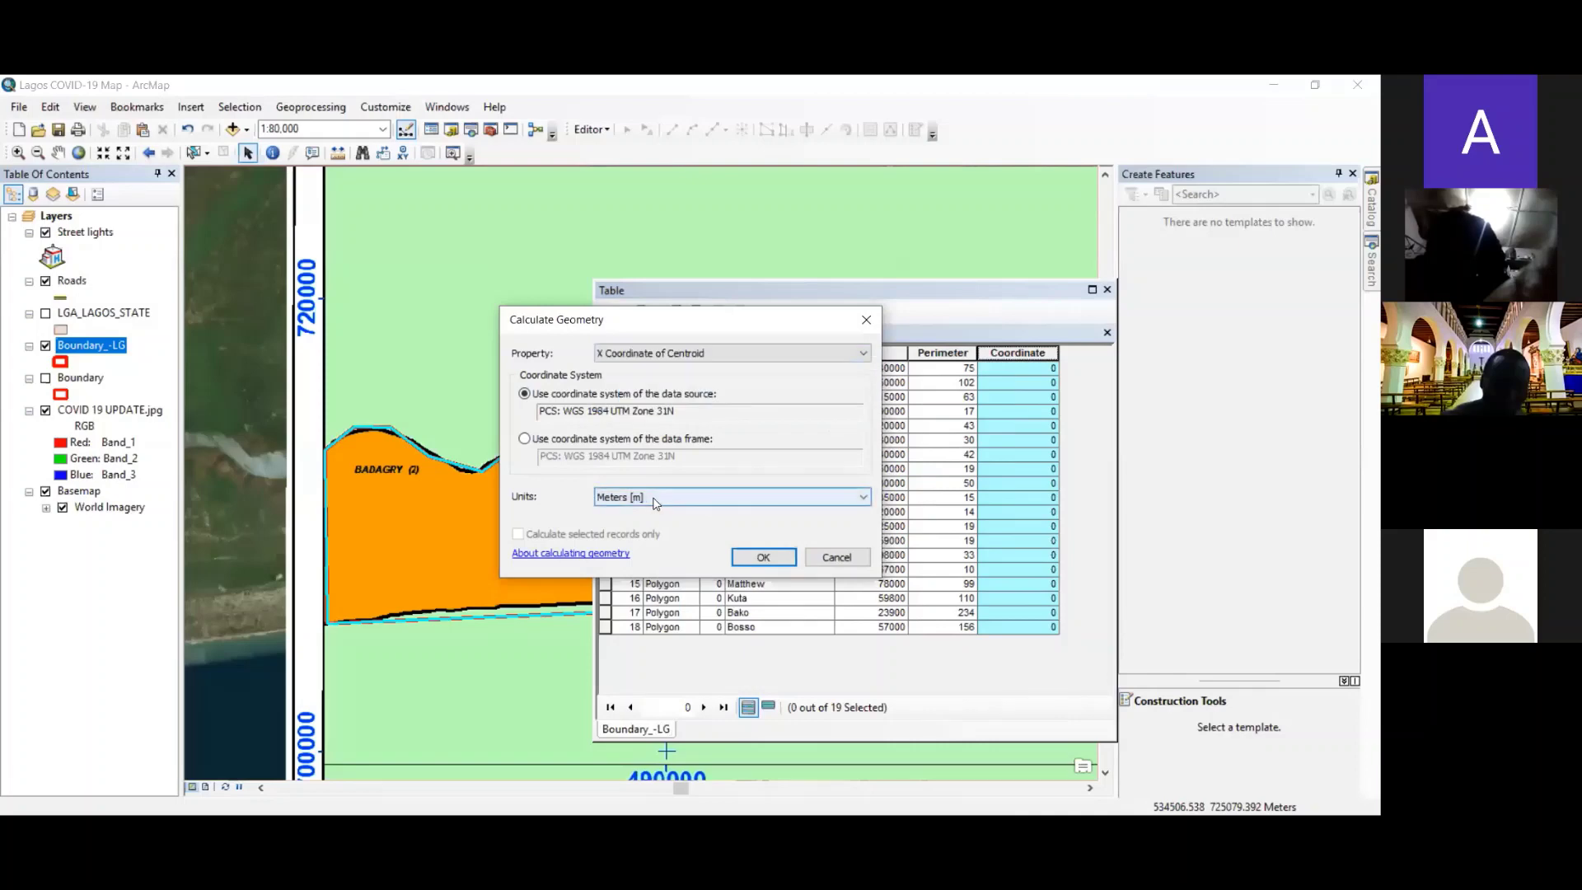
{"action": "left_click", "coordinate": [759, 565]}
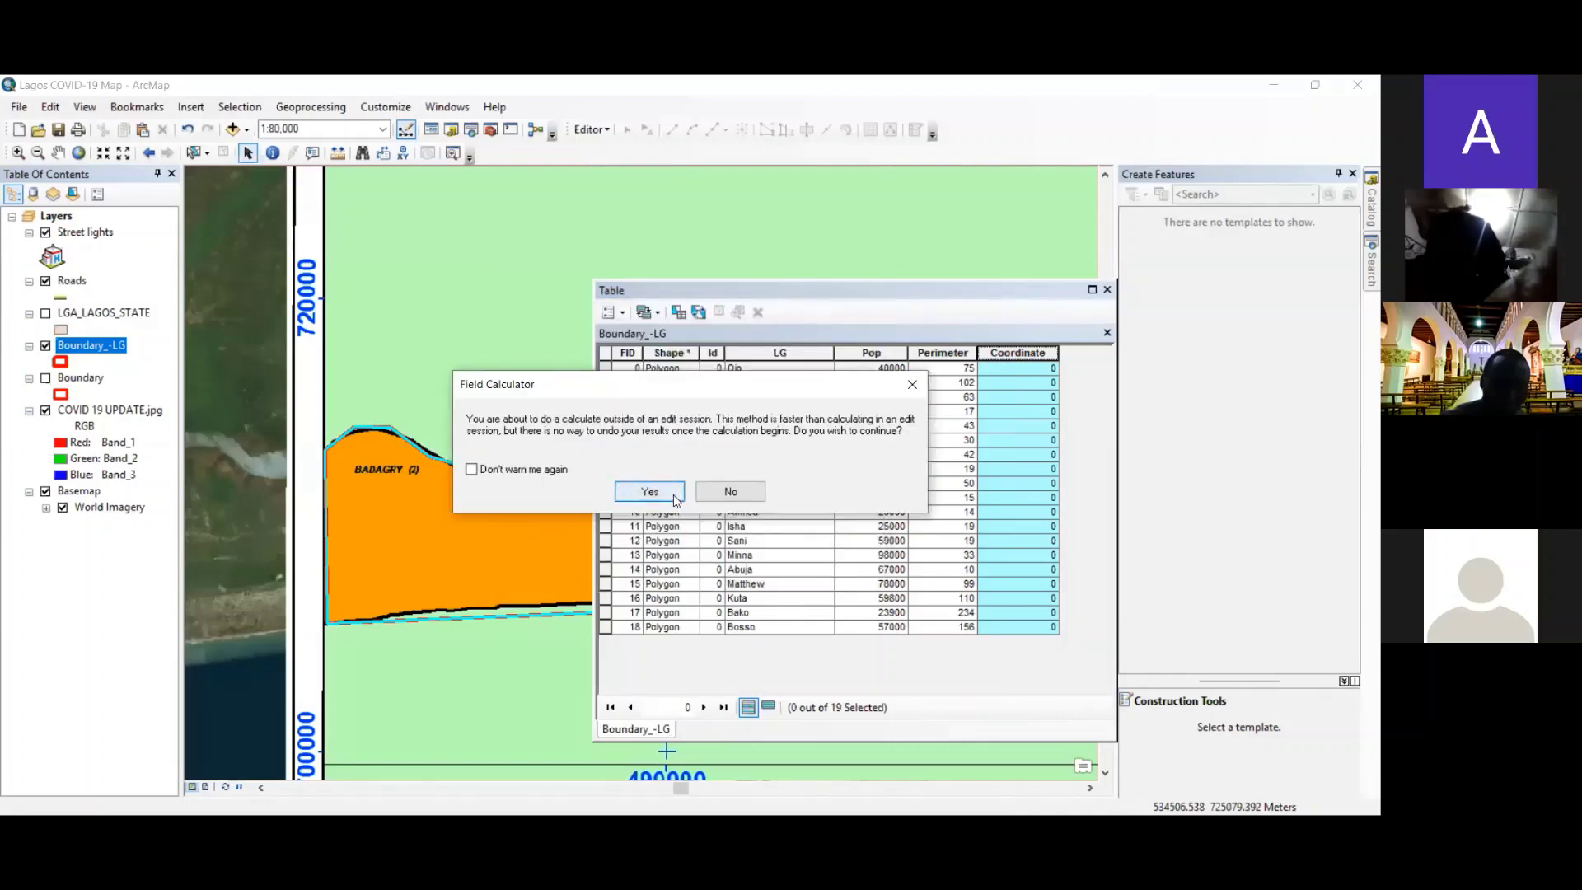
{"action": "left_click", "coordinate": [650, 492]}
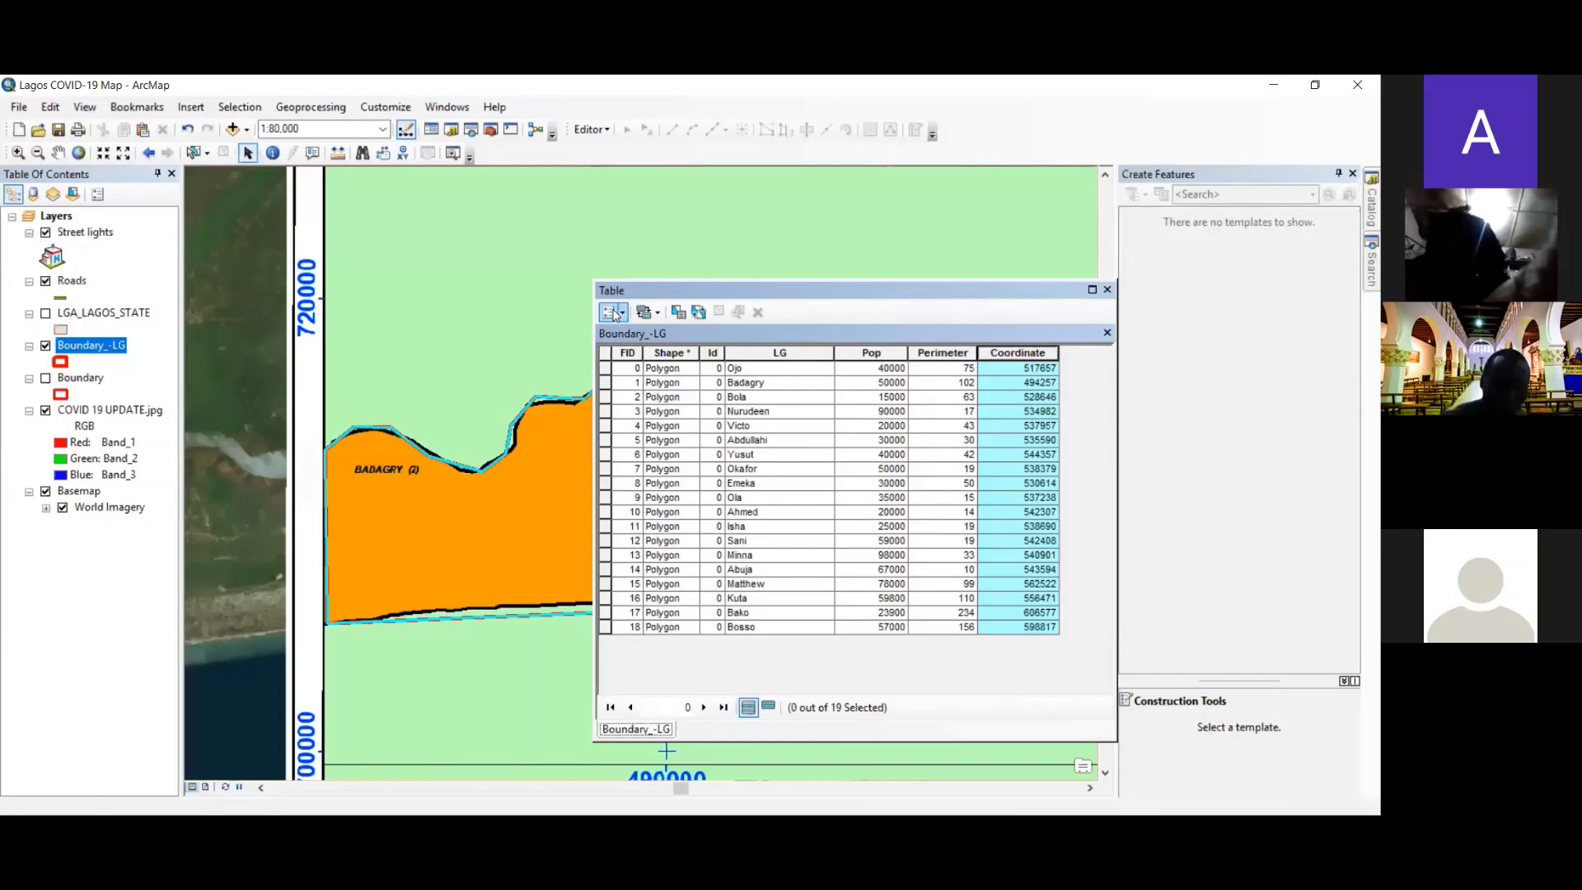
- Sort the Boundary_-LG records ascending by Coordinate and set that field's alias to X_coord
{"action": "left_click", "coordinate": [590, 129]}
{"action": "left_click", "coordinate": [829, 212]}
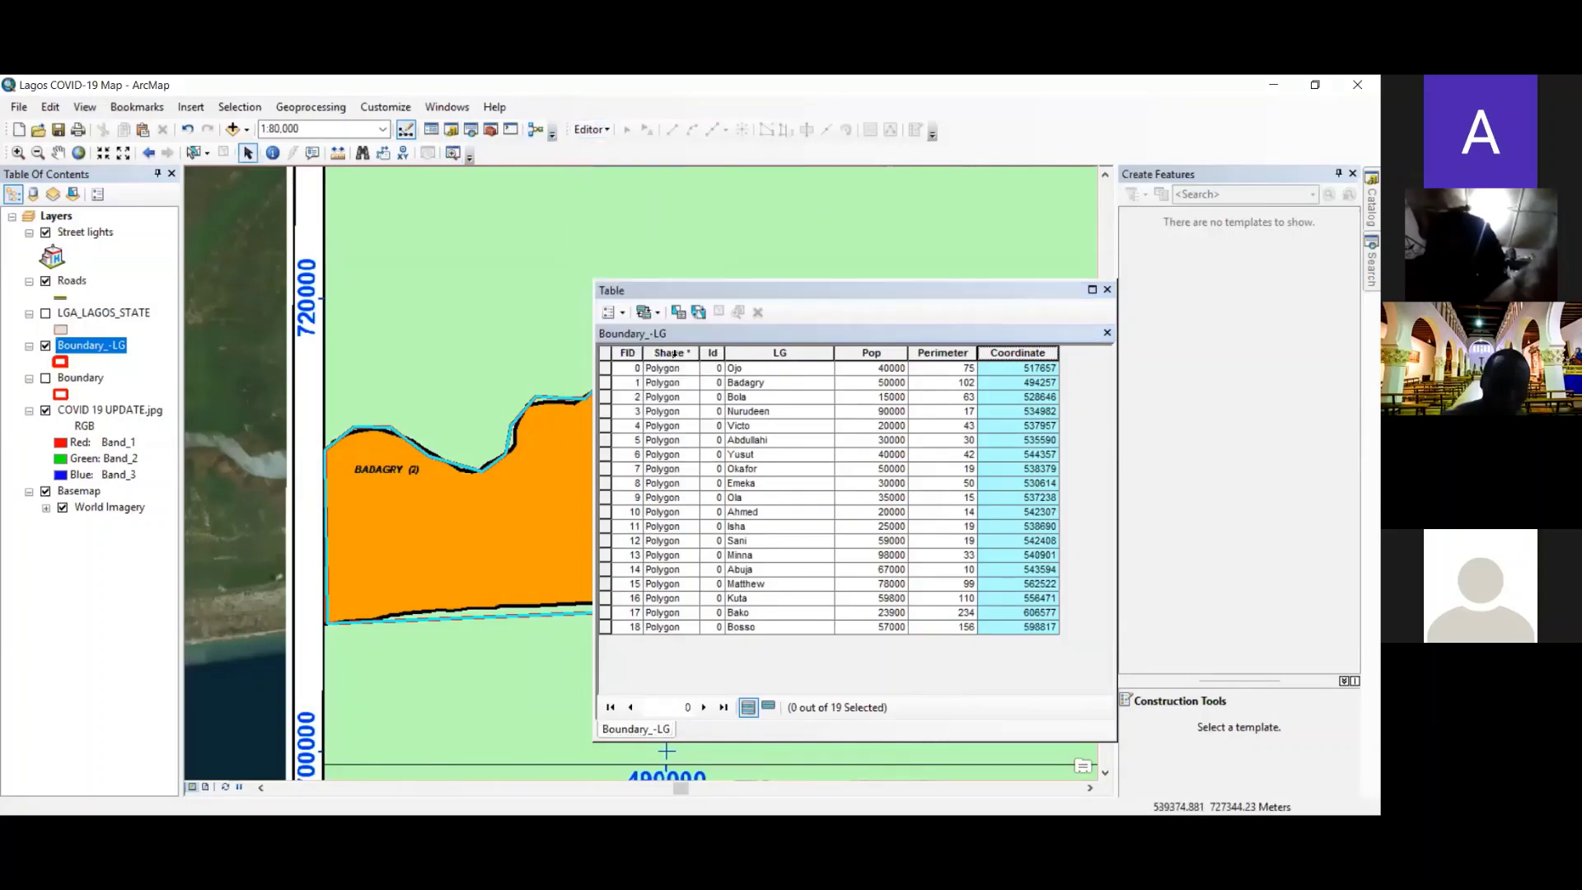
{"action": "double_click", "coordinate": [1022, 351]}
{"action": "right_click", "coordinate": [1022, 354]}
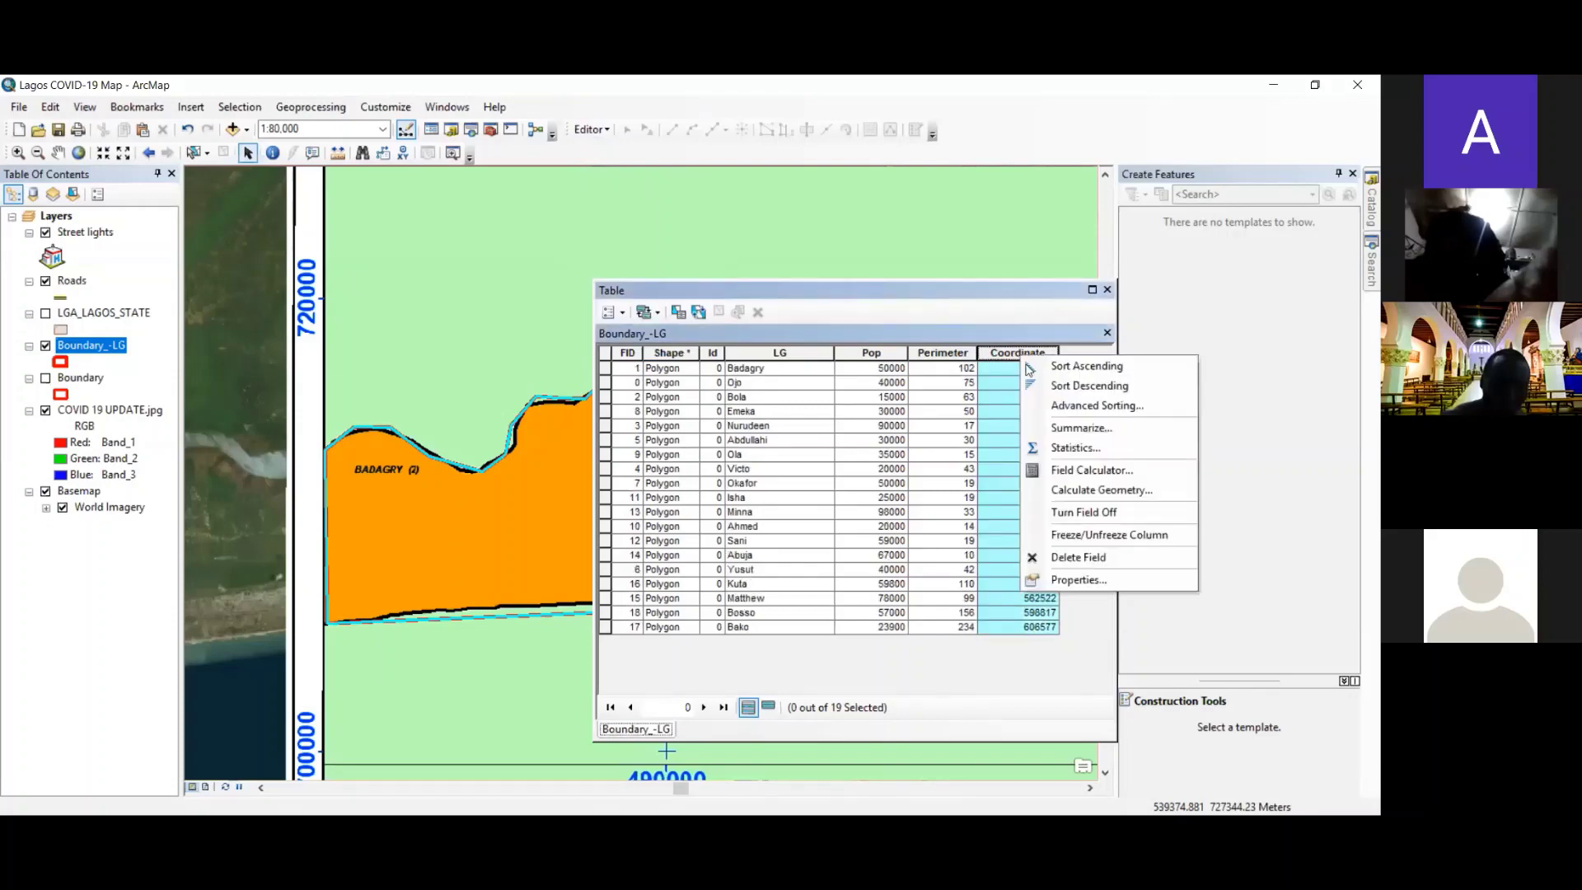
{"action": "left_click", "coordinate": [1087, 581]}
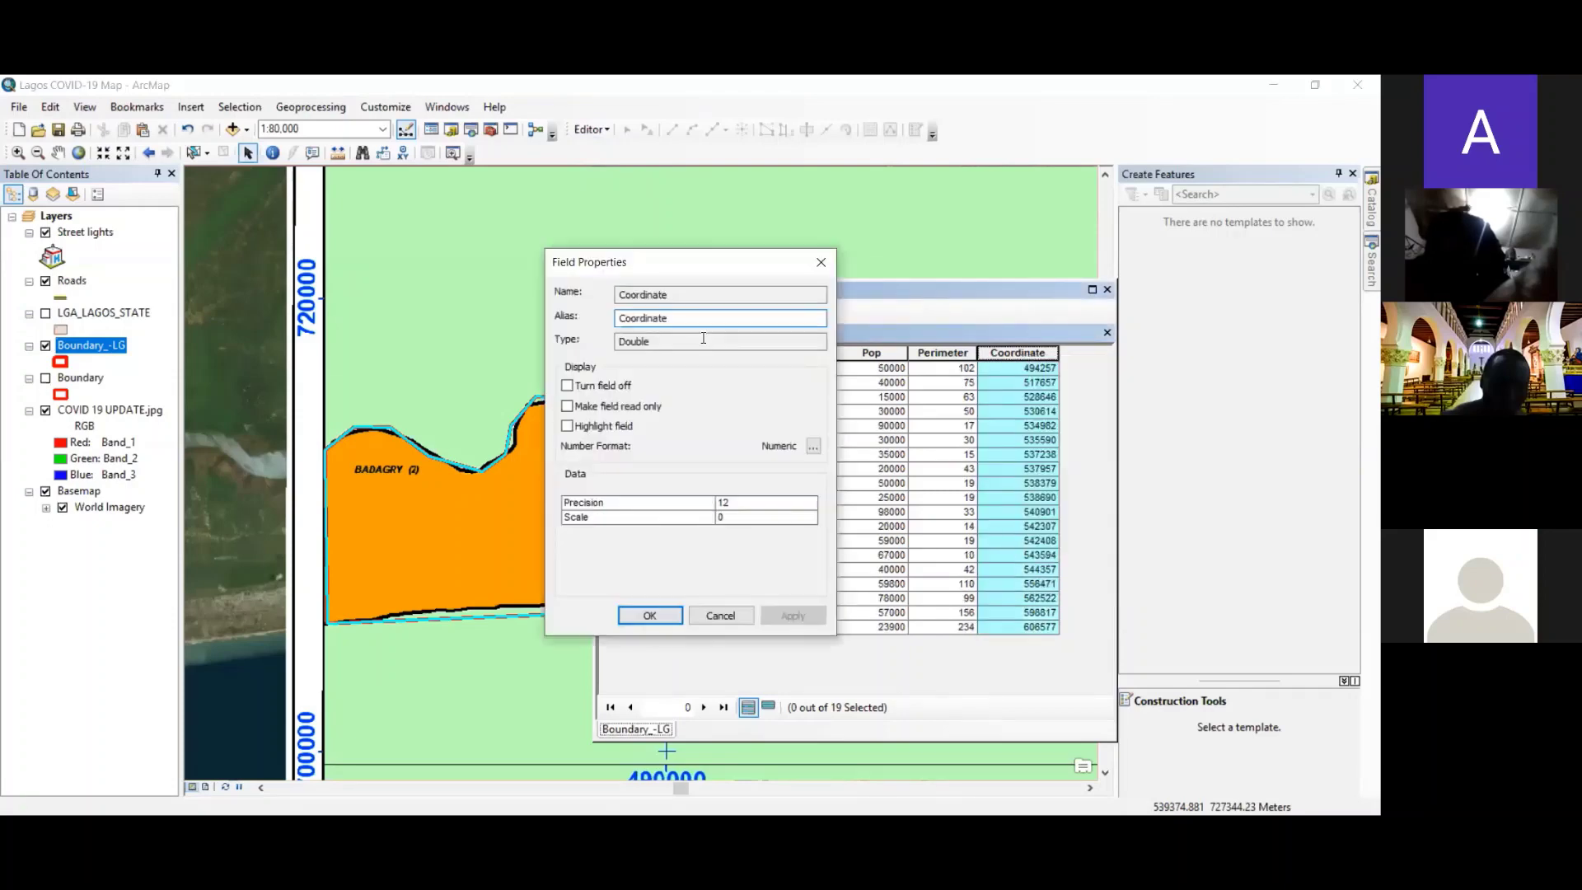
{"action": "left_click_drag", "start_coordinate": [690, 320], "coordinate": [616, 317]}
{"action": "type", "text": "X_coord"}
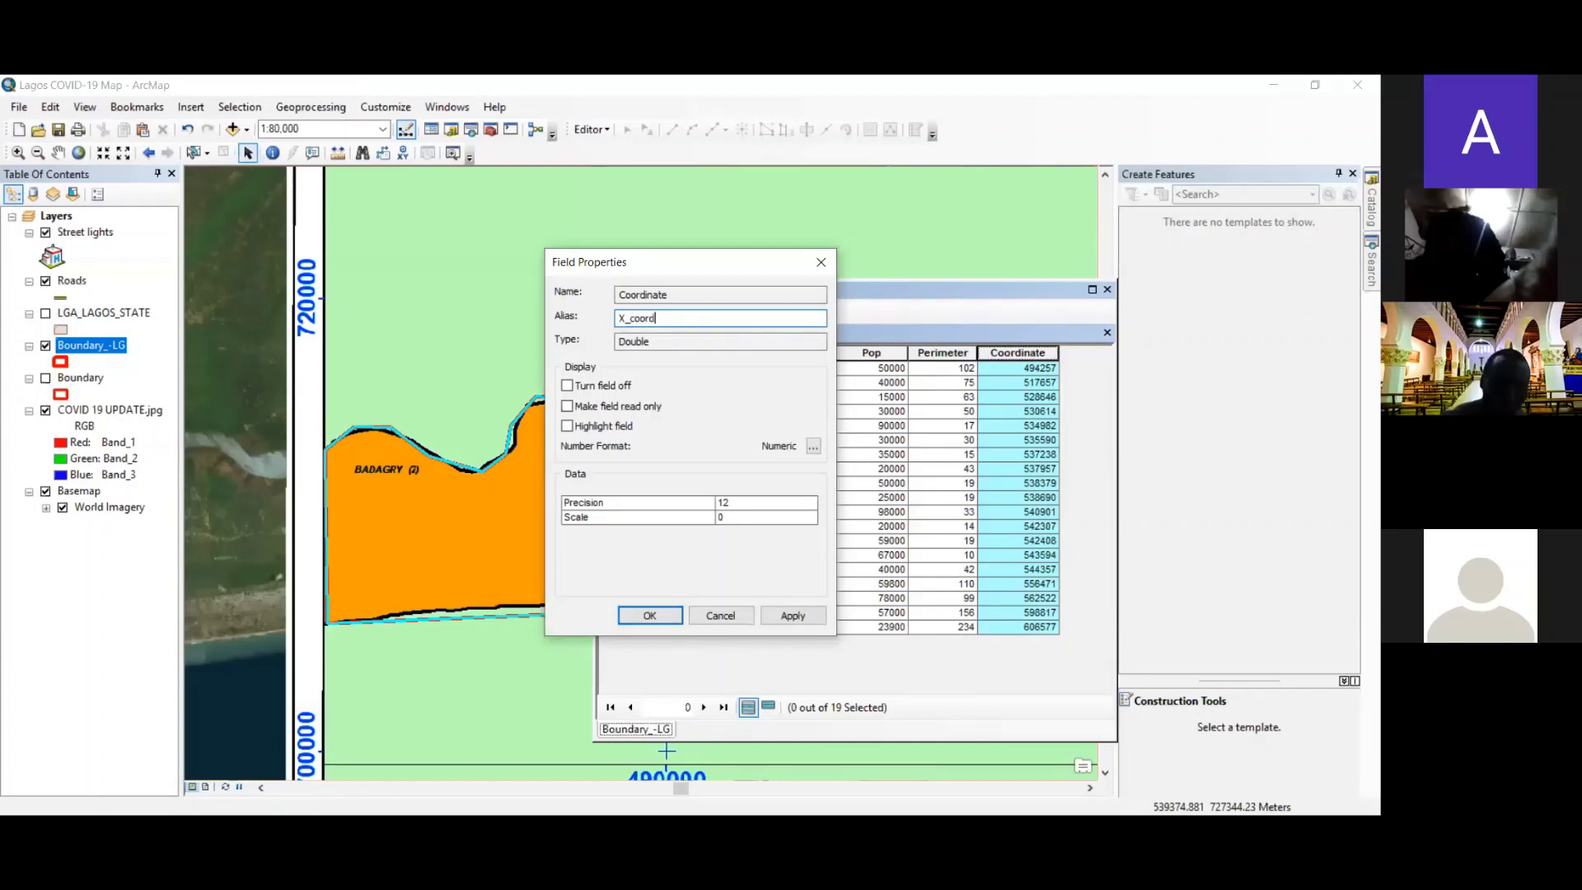
{"action": "left_click", "coordinate": [657, 620]}
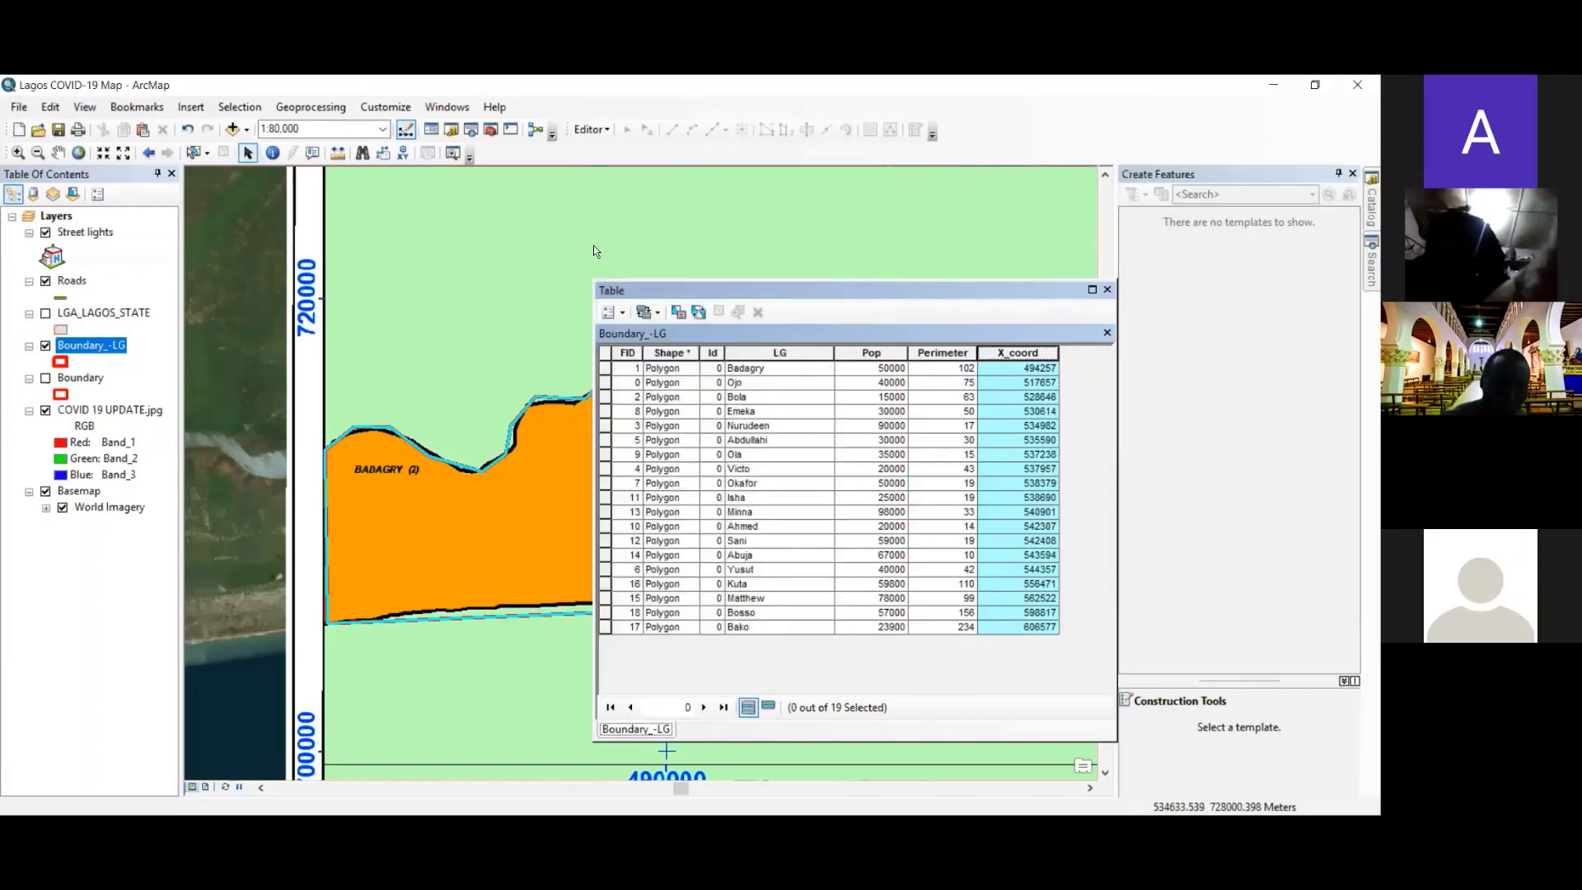
- Add a Long Integer field named Y_corrd with precision 12 to the Boundary_-LG table
{"action": "left_click", "coordinate": [621, 313]}
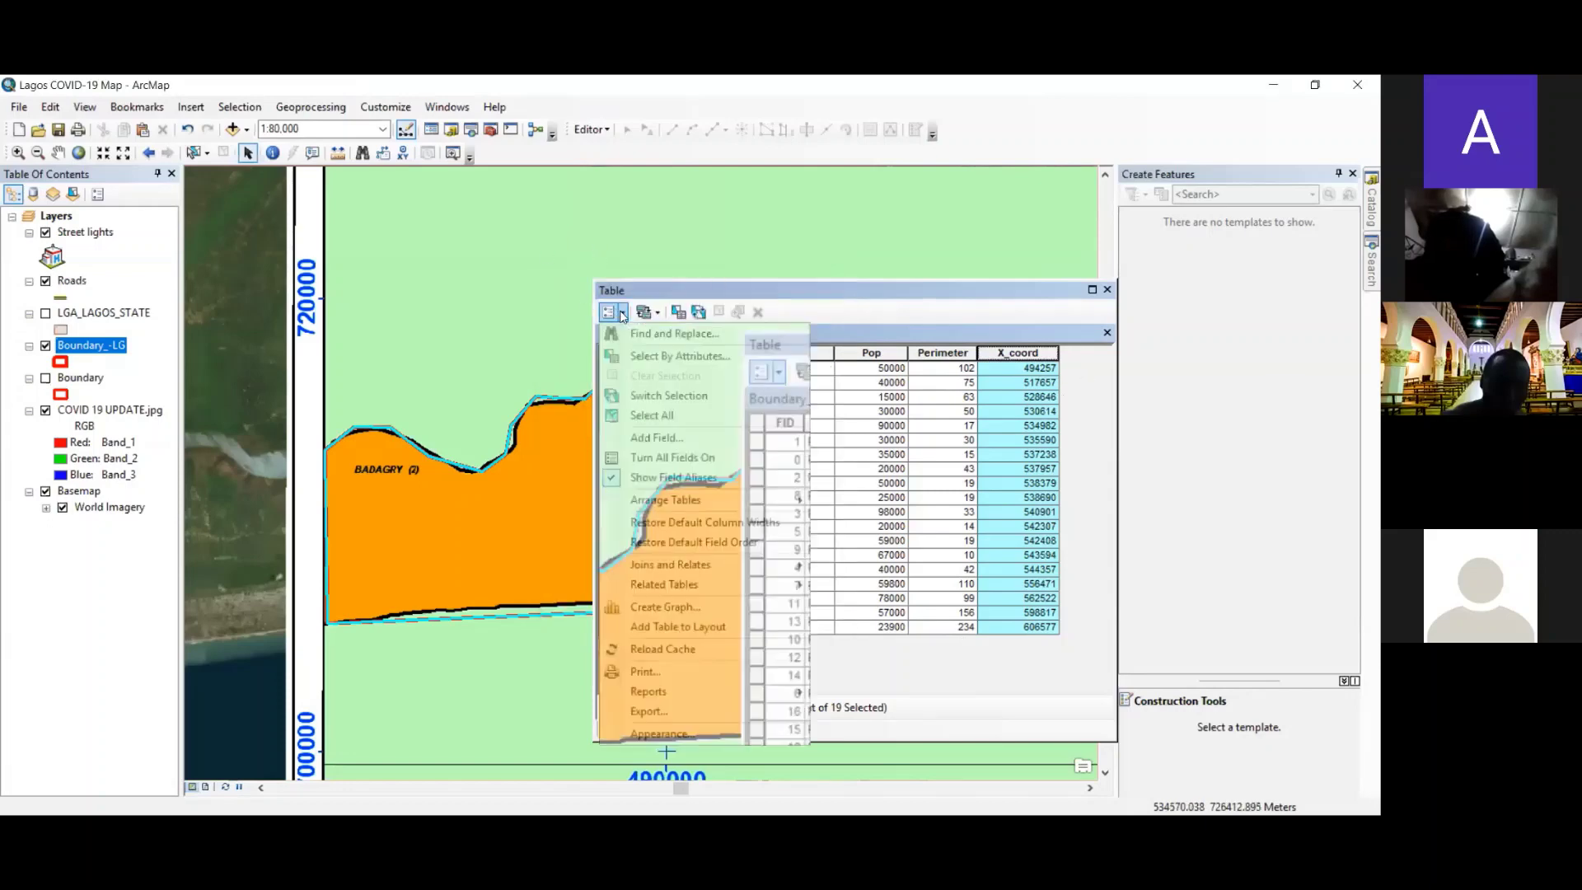
{"action": "left_click", "coordinate": [676, 439]}
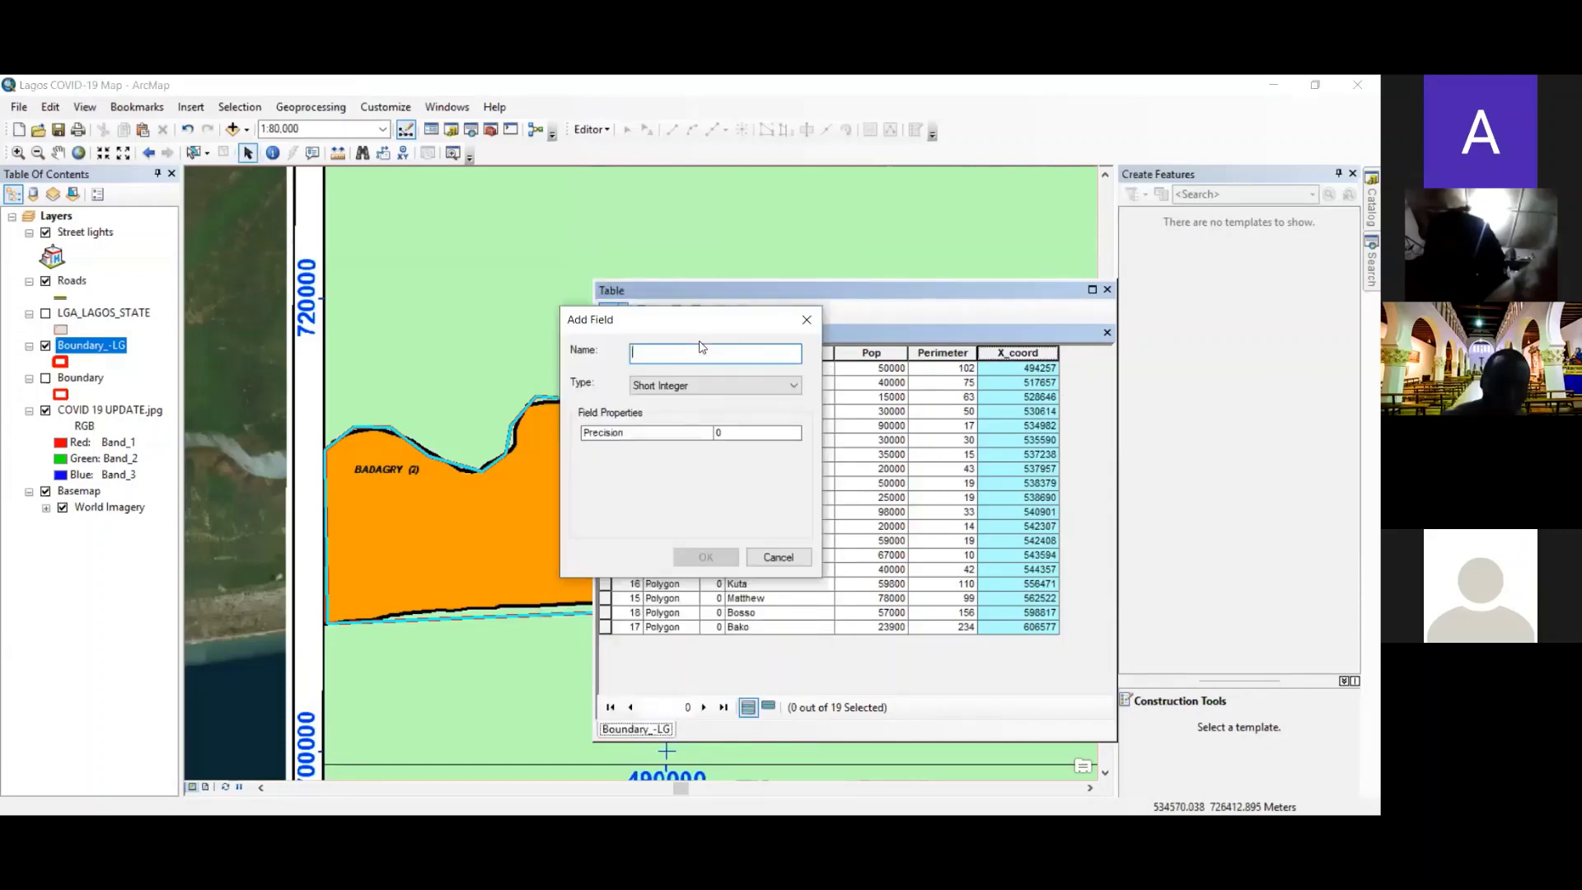
{"action": "type", "text": "Y"}
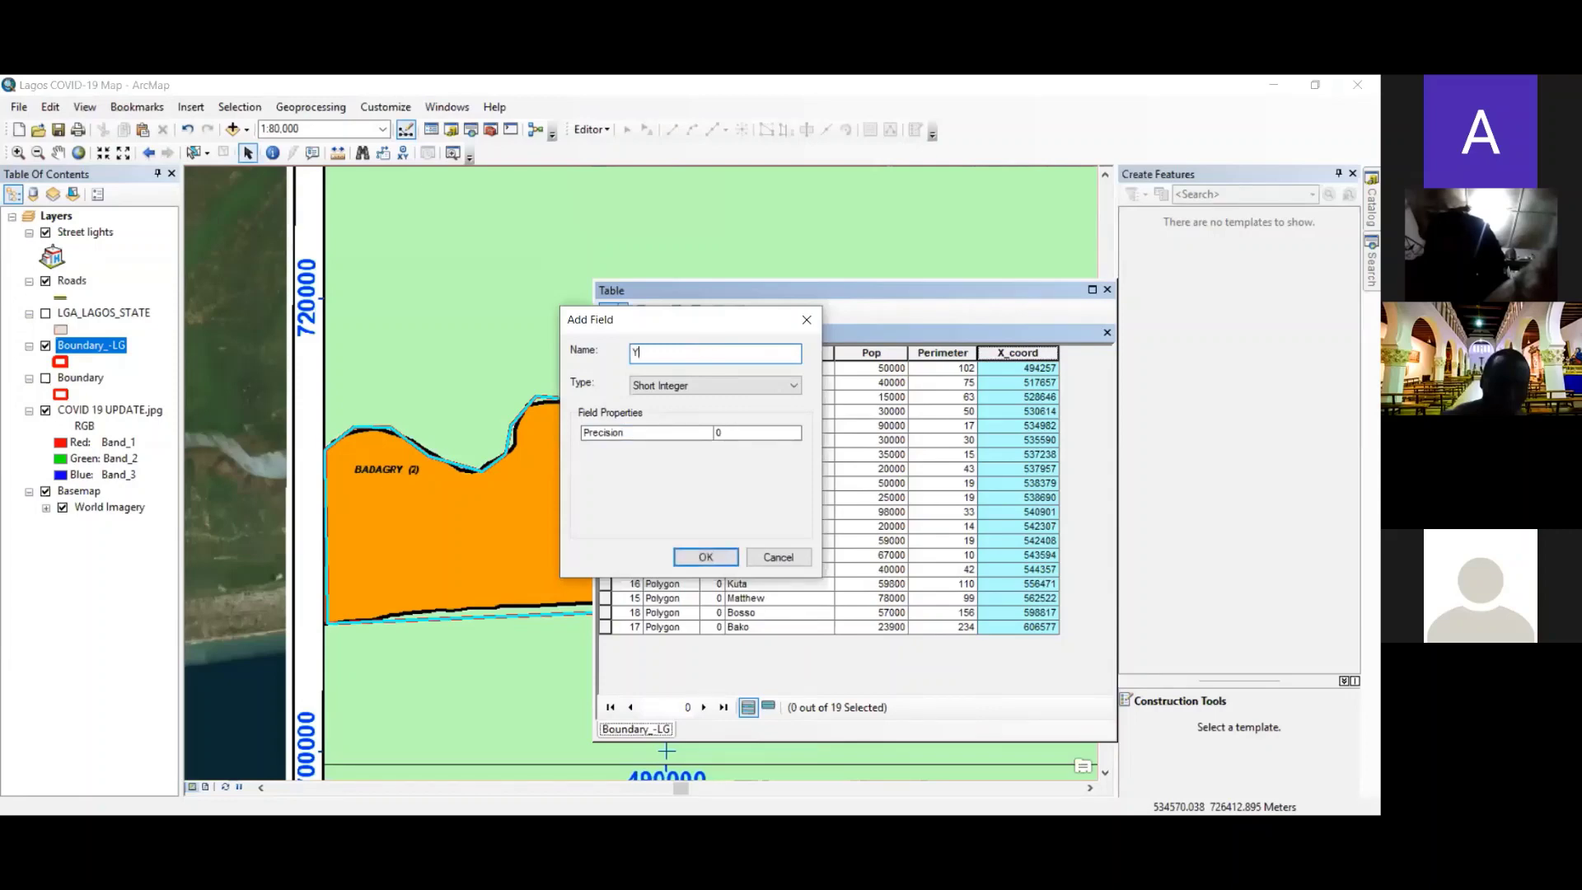
{"action": "type", "text": "_cord"}
{"action": "left_click", "coordinate": [763, 386]}
{"action": "left_click", "coordinate": [751, 414]}
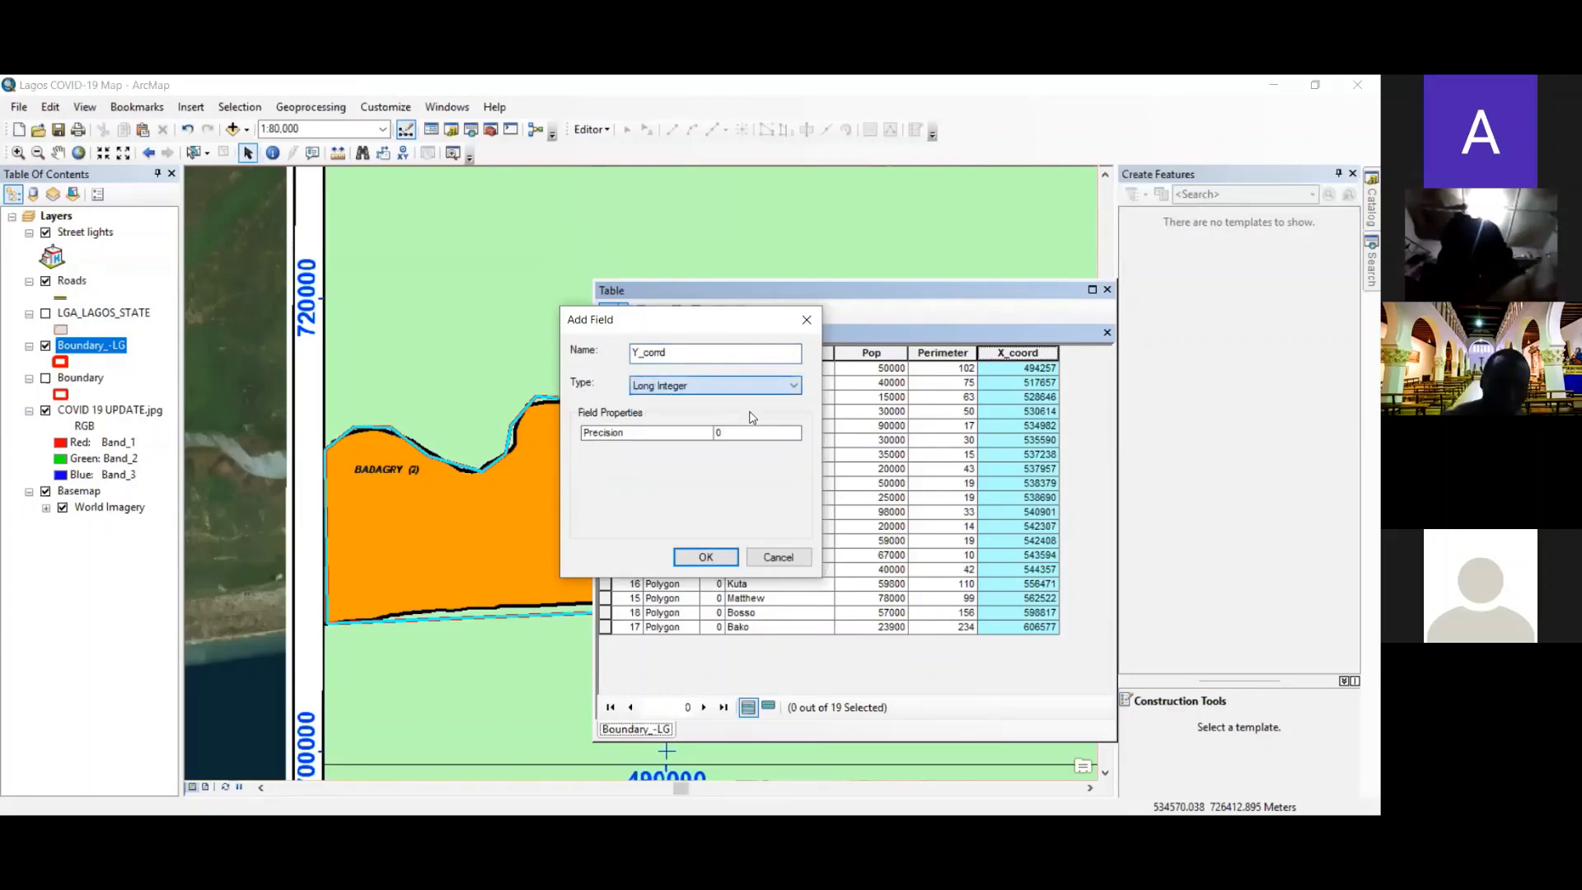
{"action": "left_click", "coordinate": [748, 435]}
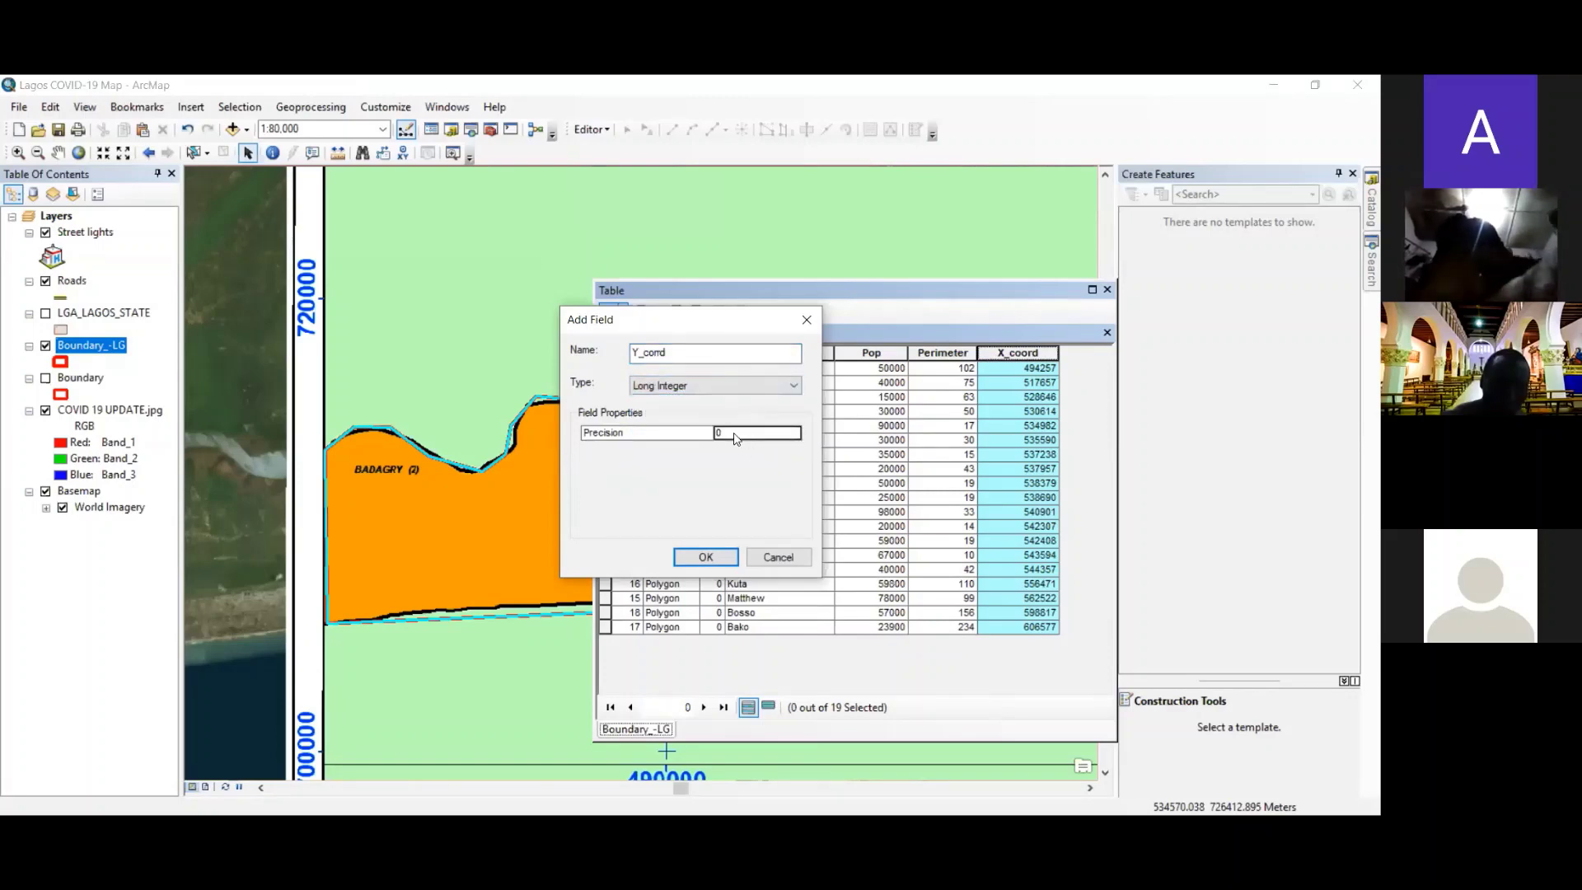
{"action": "key", "text": "BackSpace"}
{"action": "type", "text": "12"}
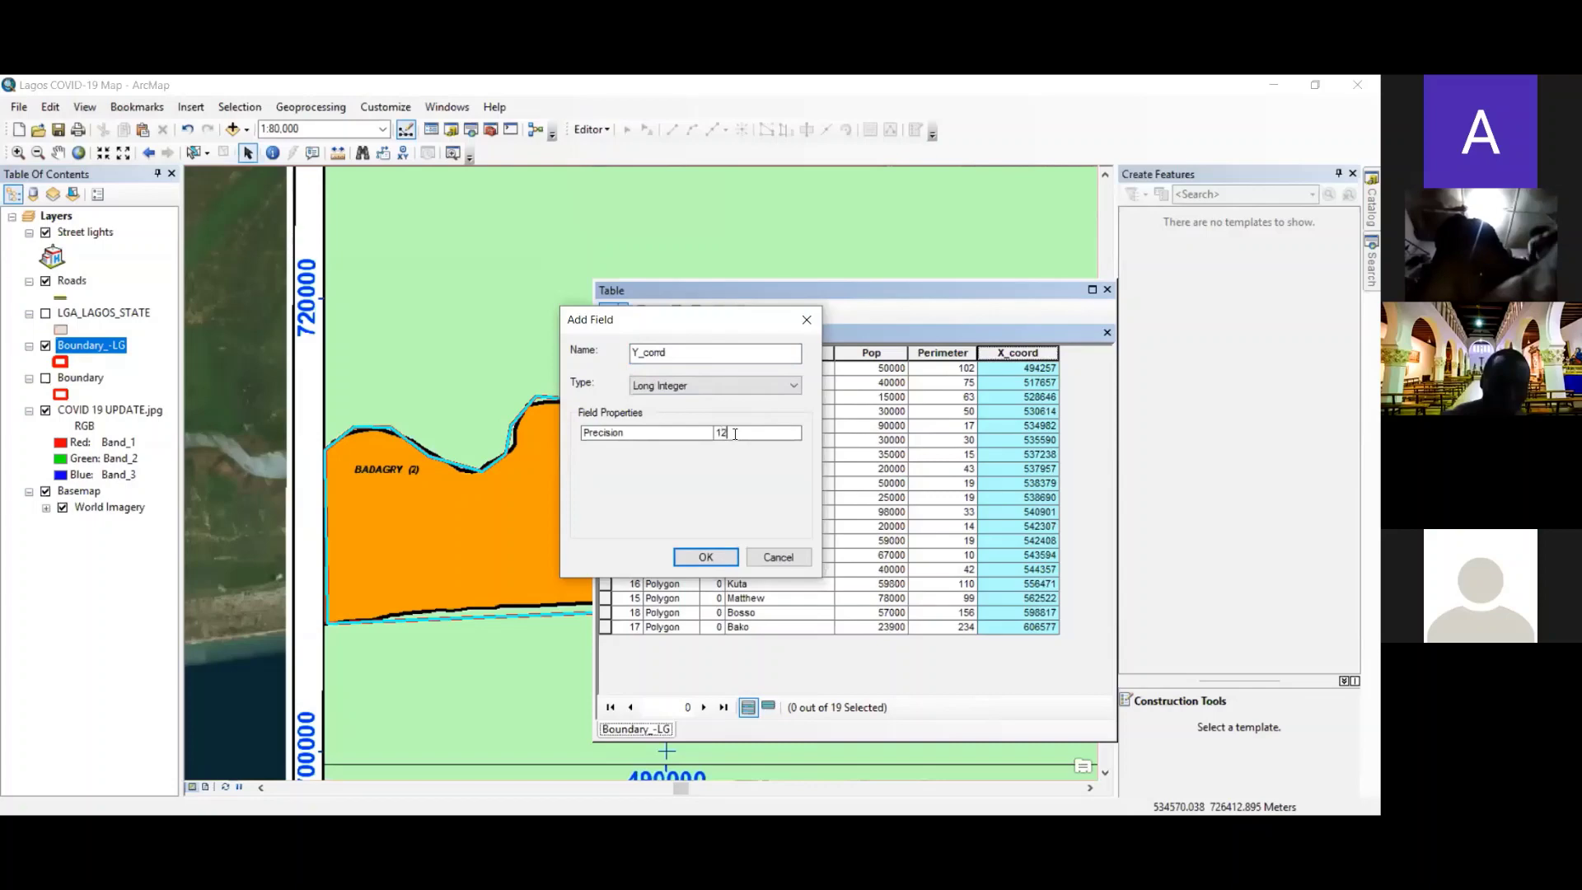
{"action": "left_click", "coordinate": [705, 557]}
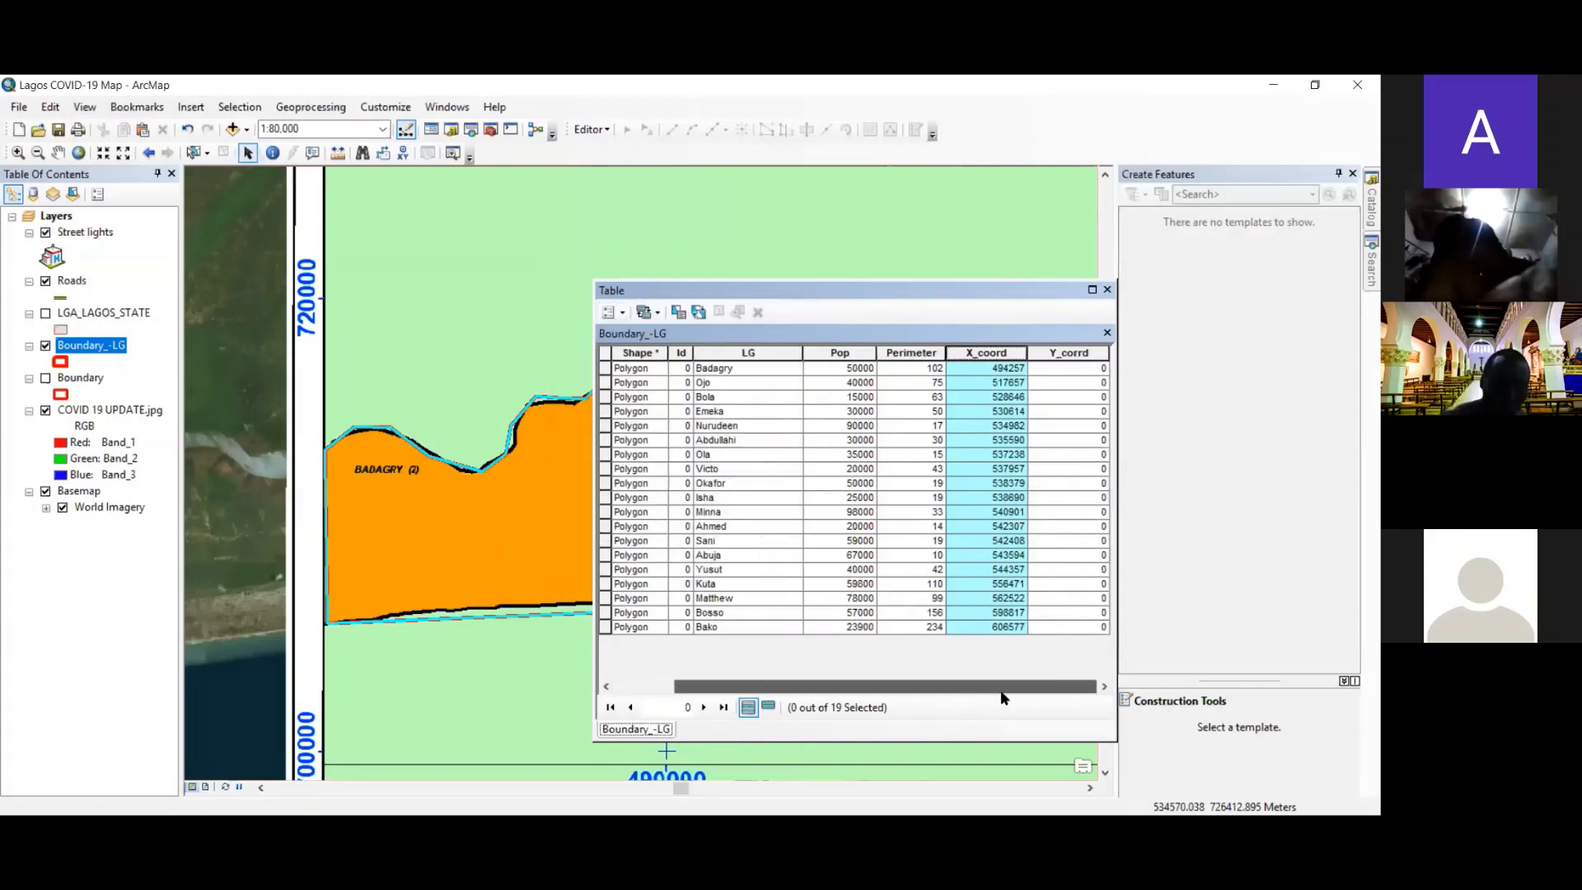
- Add a Long Integer field named Area with precision 15 to the Boundary_-LG table
{"action": "left_click", "coordinate": [622, 313]}
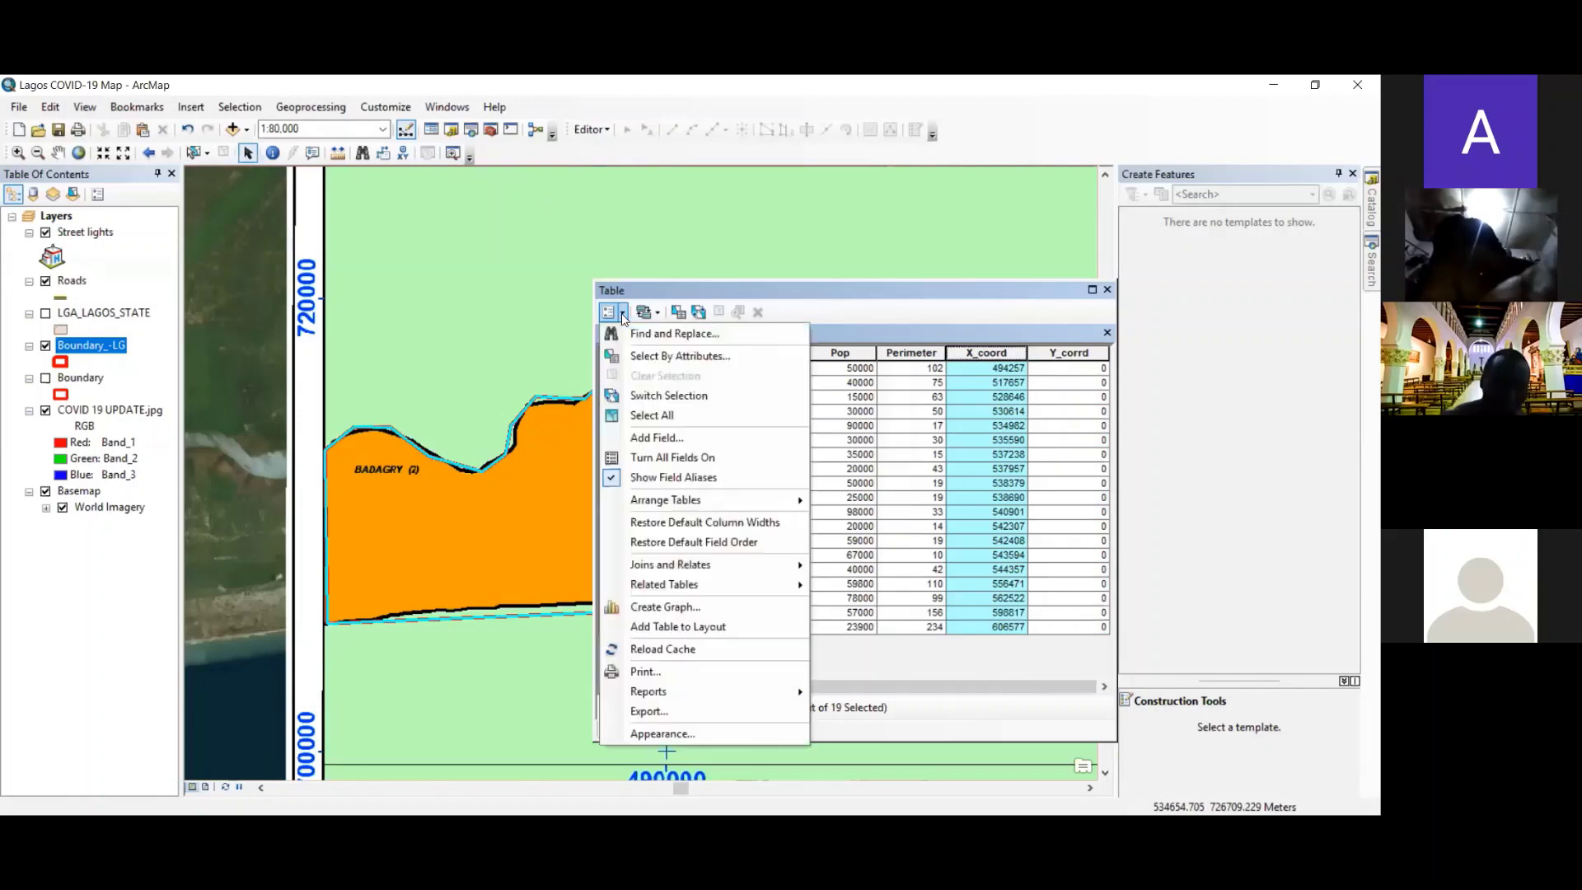
{"action": "left_click", "coordinate": [664, 439]}
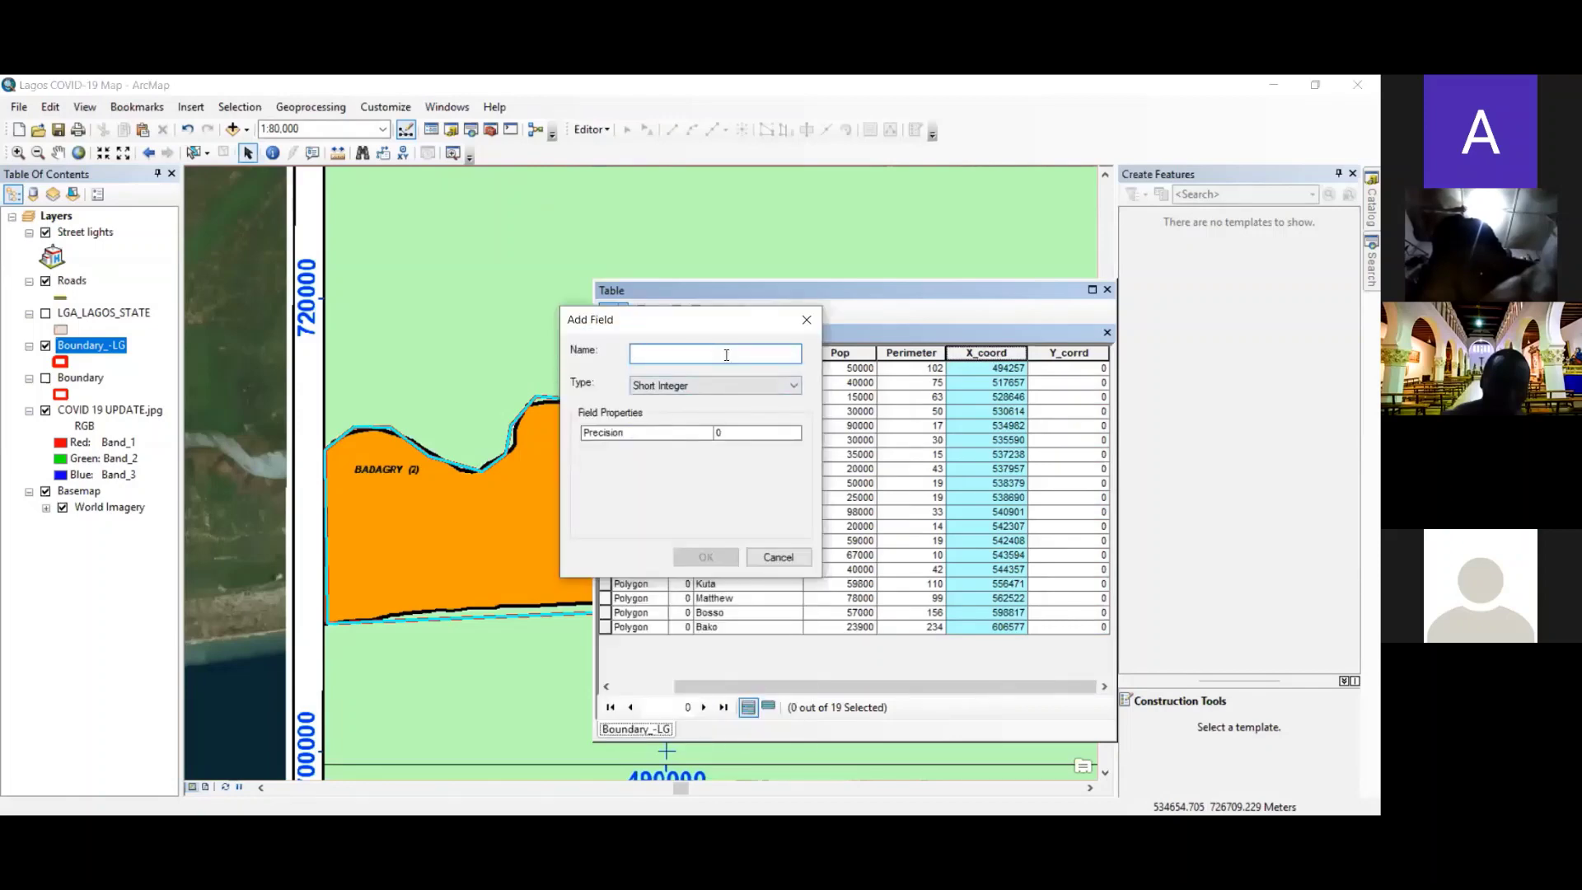
{"action": "type", "text": "Area"}
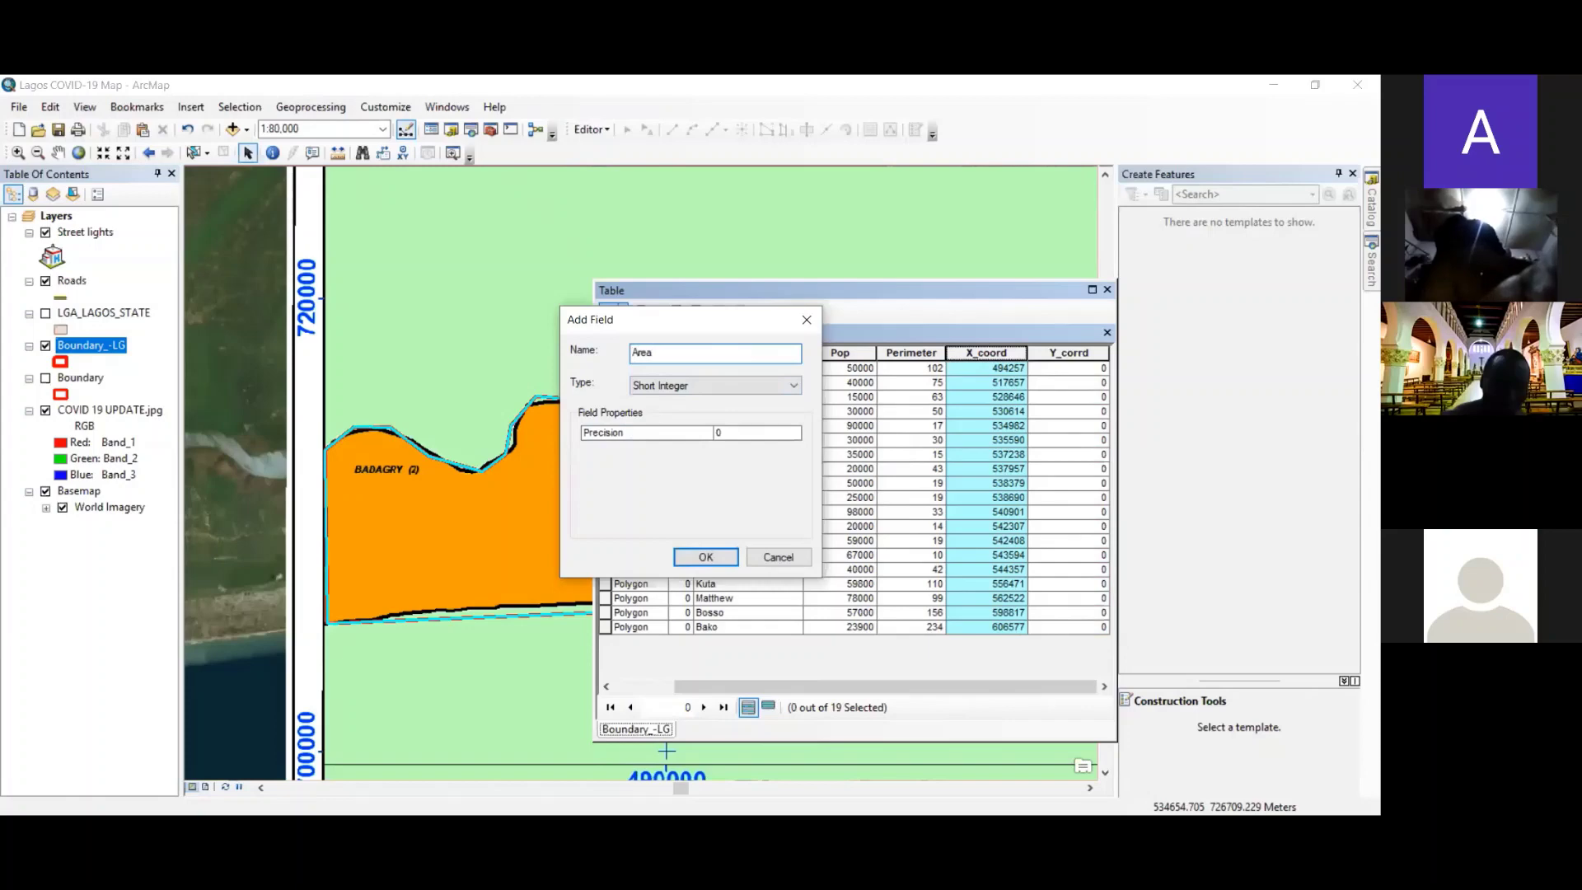
{"action": "left_click", "coordinate": [715, 385]}
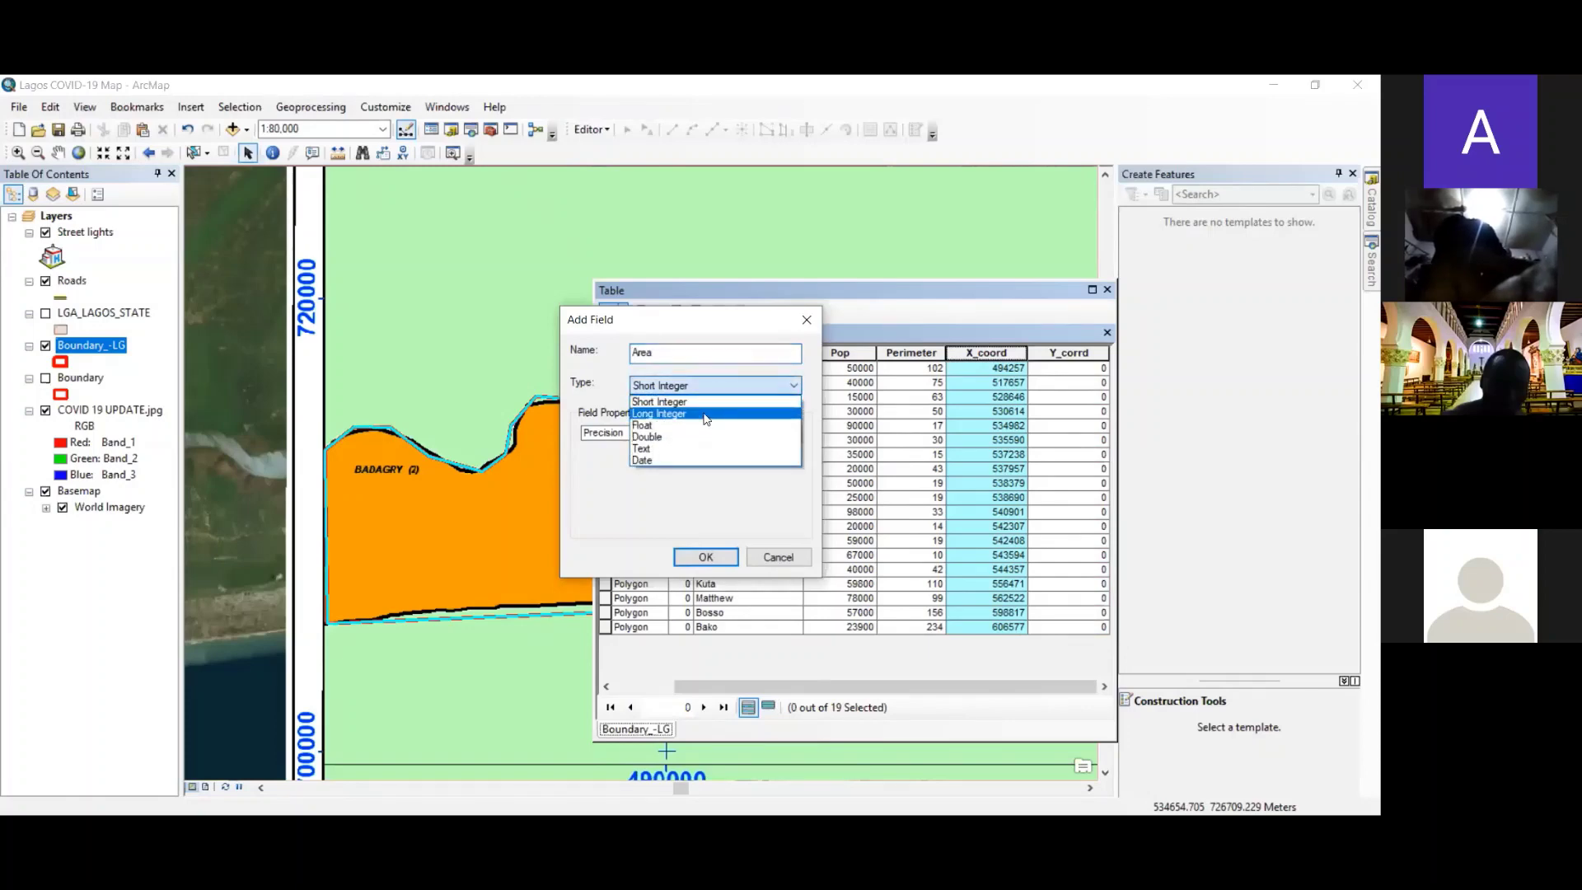
{"action": "left_click", "coordinate": [706, 410]}
{"action": "left_click", "coordinate": [748, 434]}
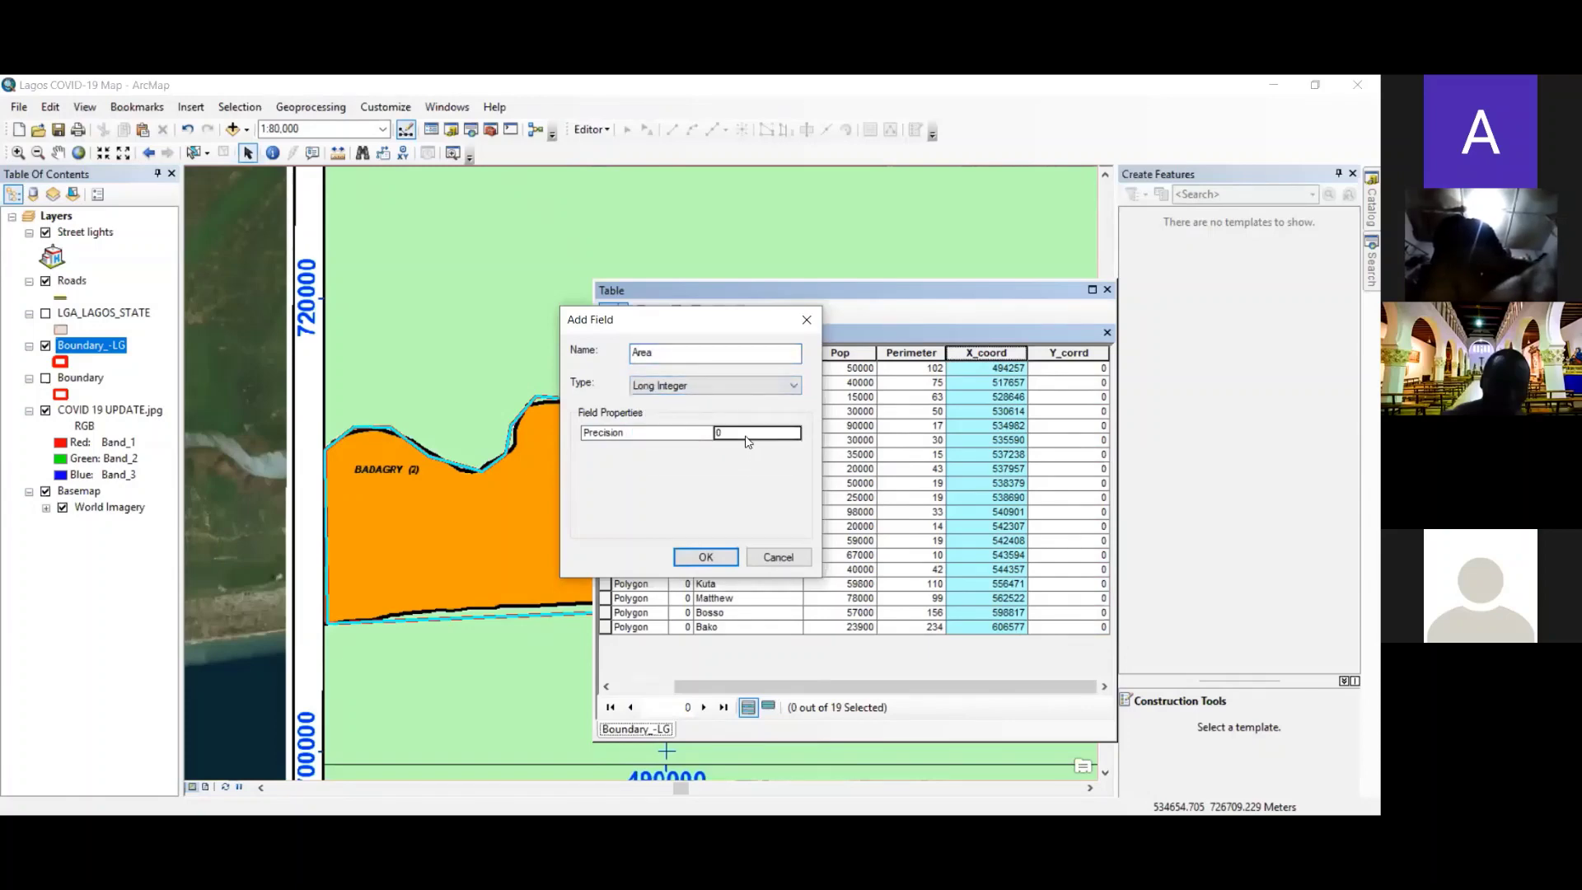
{"action": "type", "text": "15"}
{"action": "left_click", "coordinate": [706, 557]}
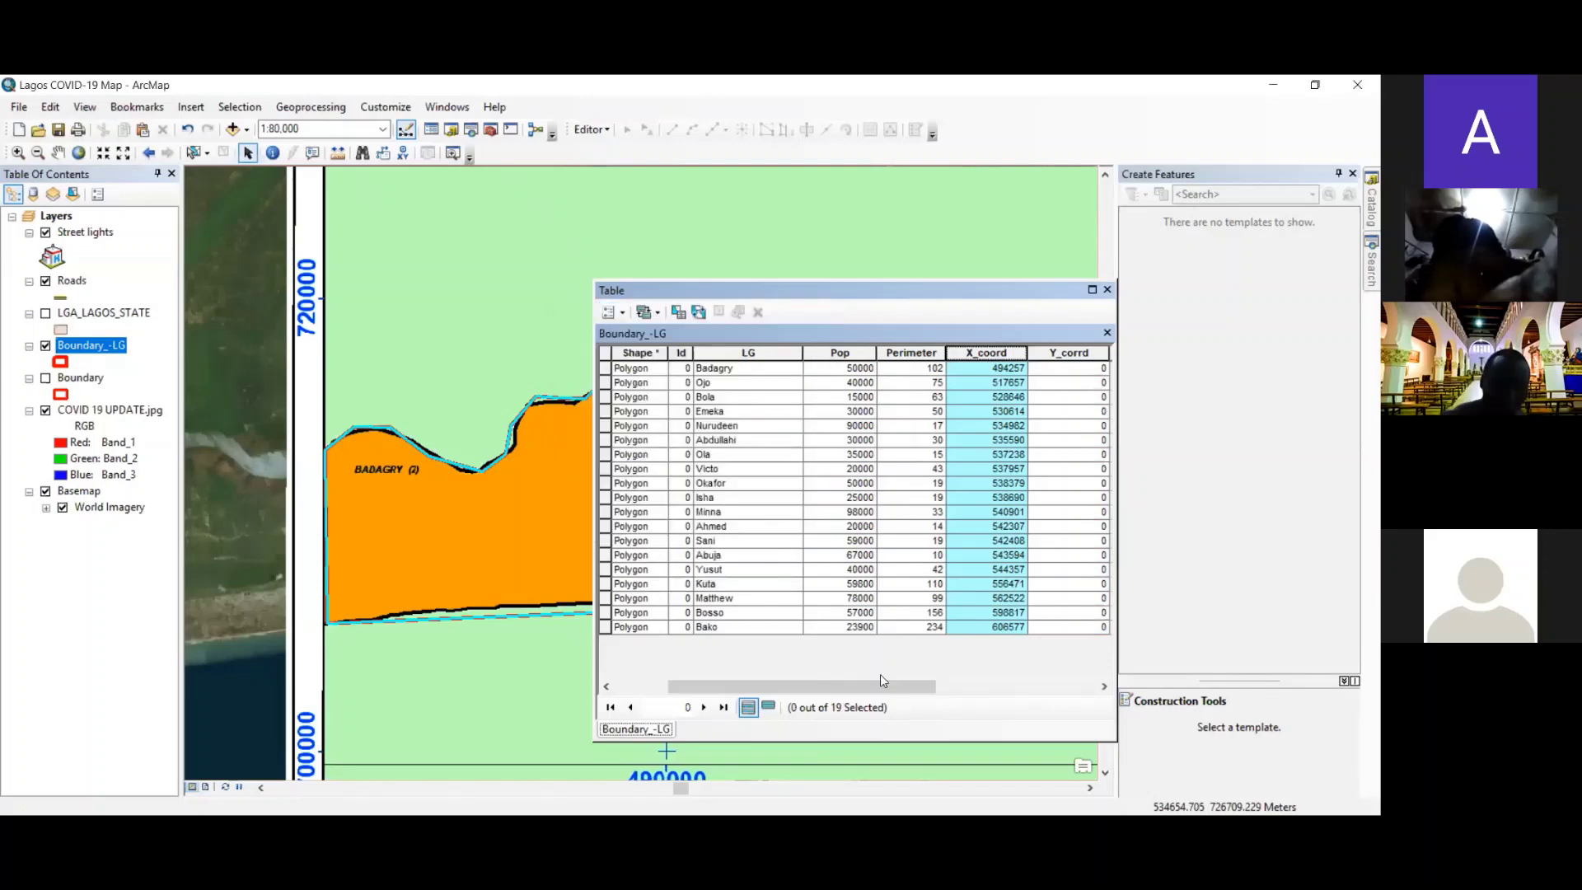
- Fill the Y_corrd field with each polygon's Y Coordinate of Centroid in meters, continuing the calculation outside an edit session
{"action": "left_click_drag", "start_coordinate": [882, 689], "coordinate": [994, 693]}
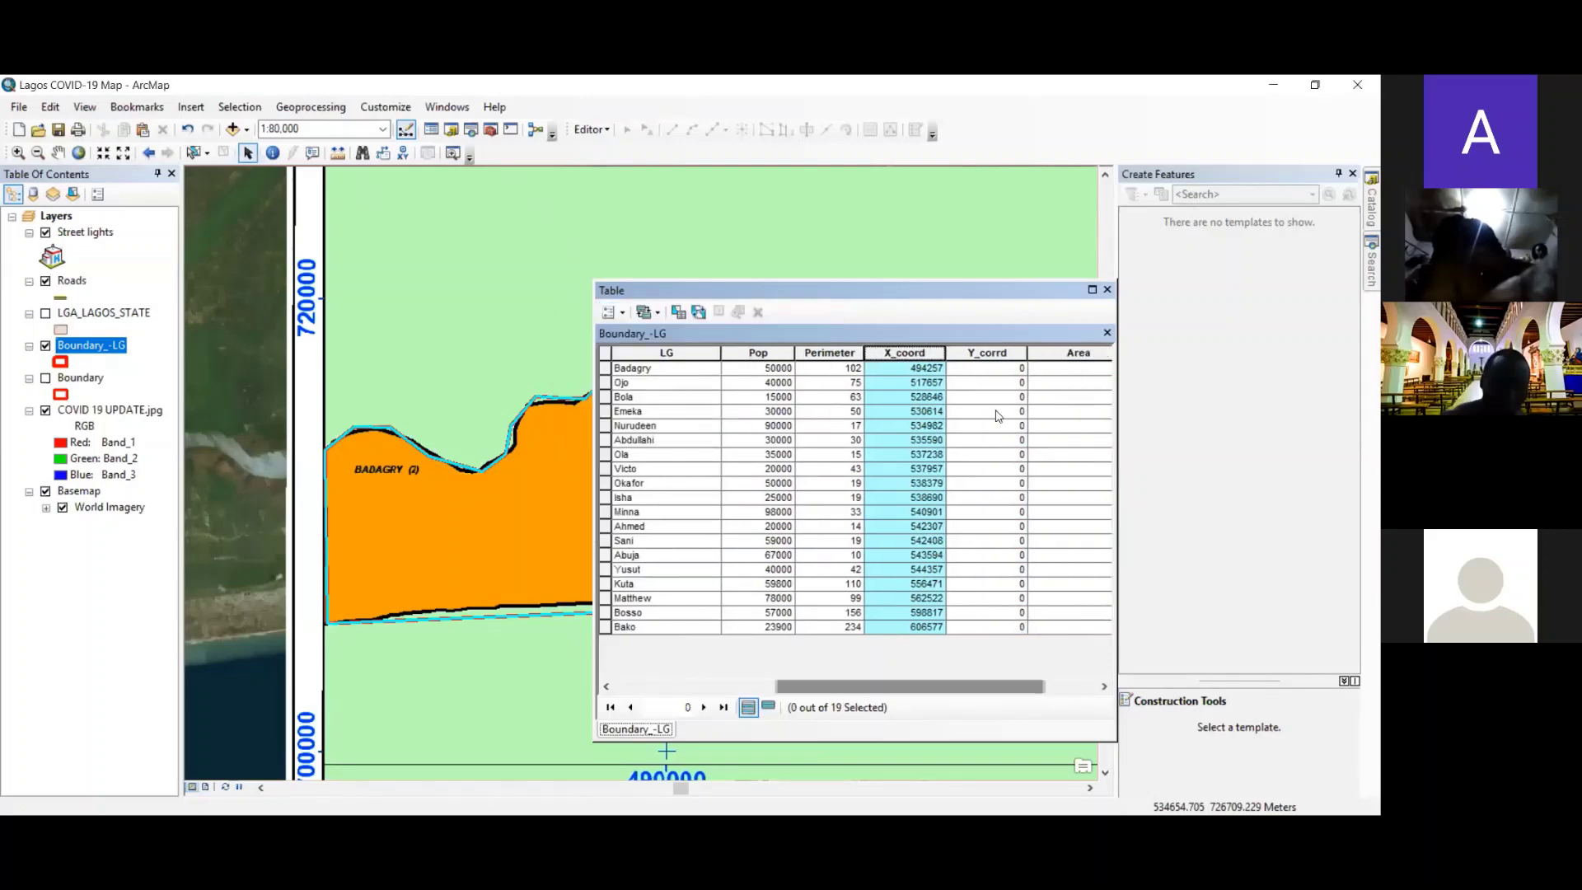
{"action": "left_click", "coordinate": [994, 353]}
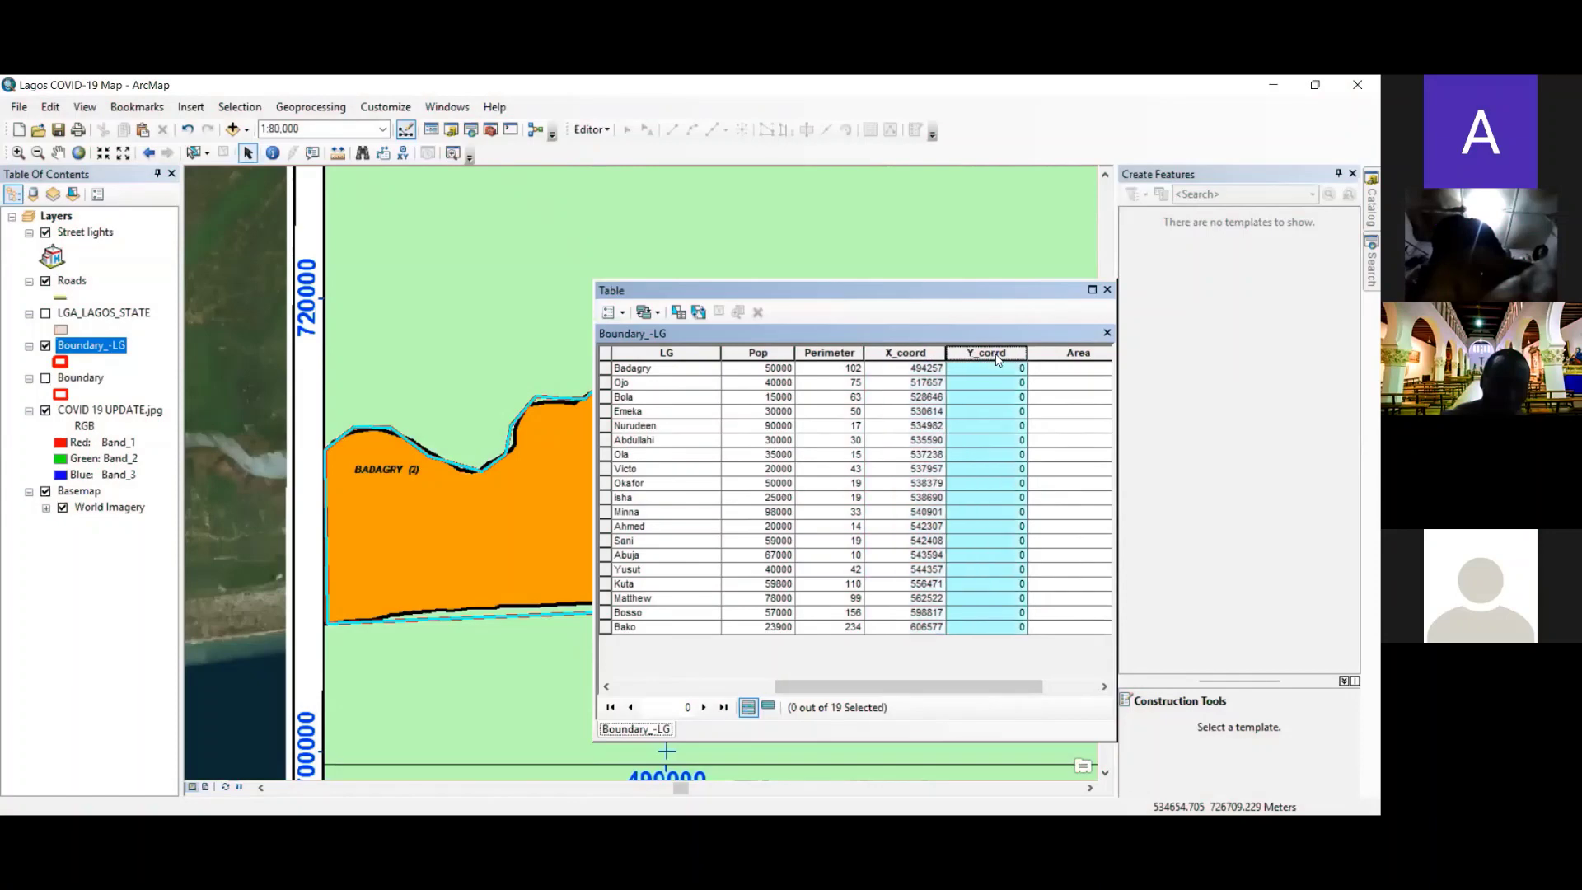
{"action": "right_click", "coordinate": [995, 357]}
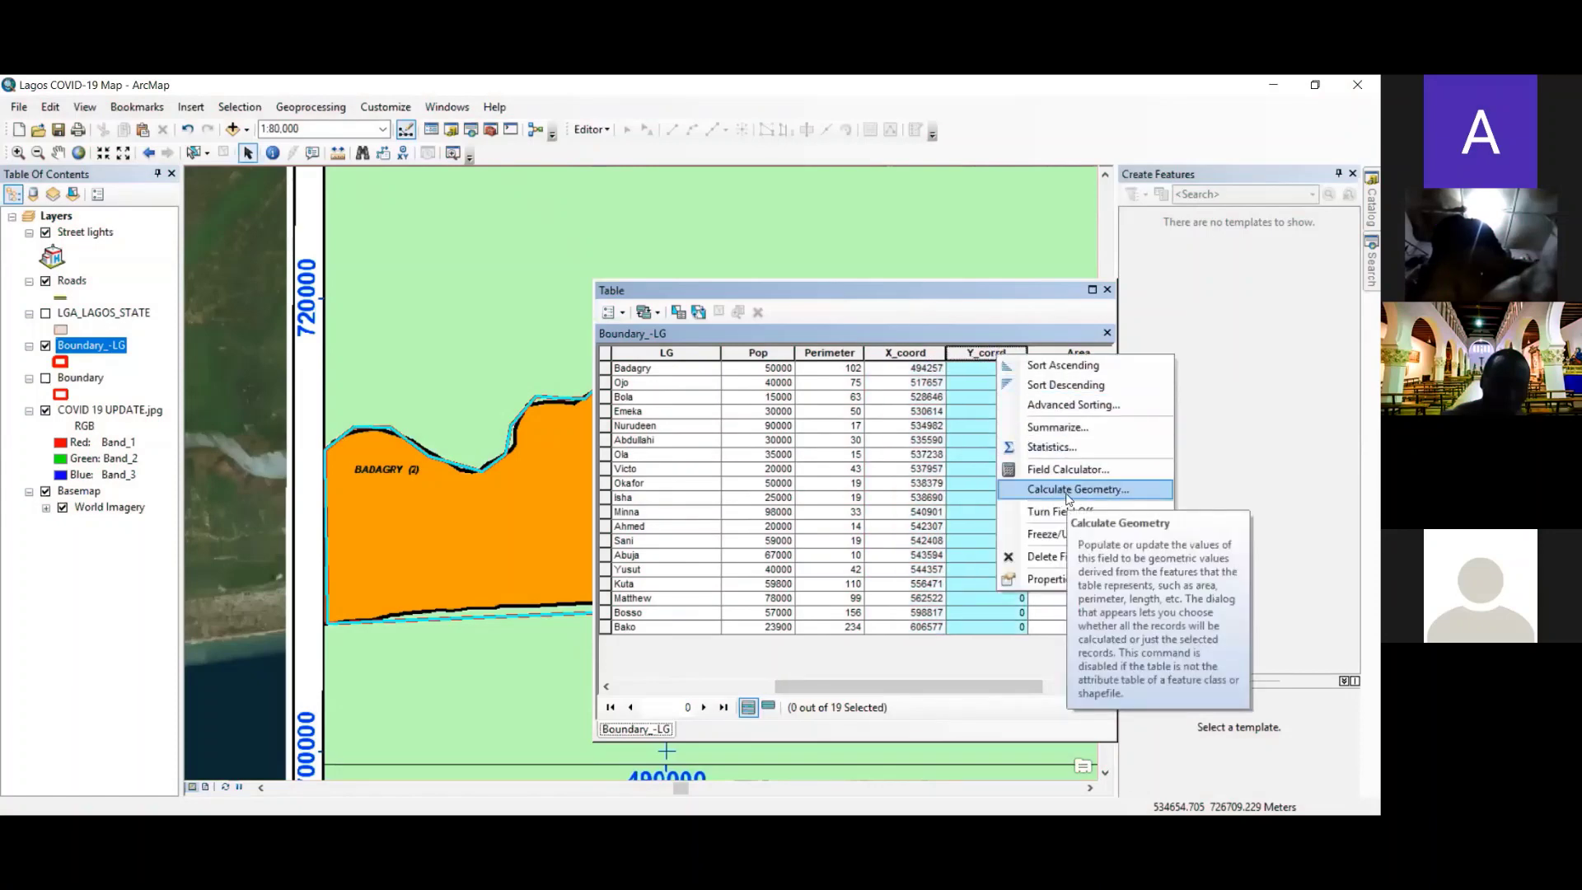
{"action": "key", "text": "Return"}
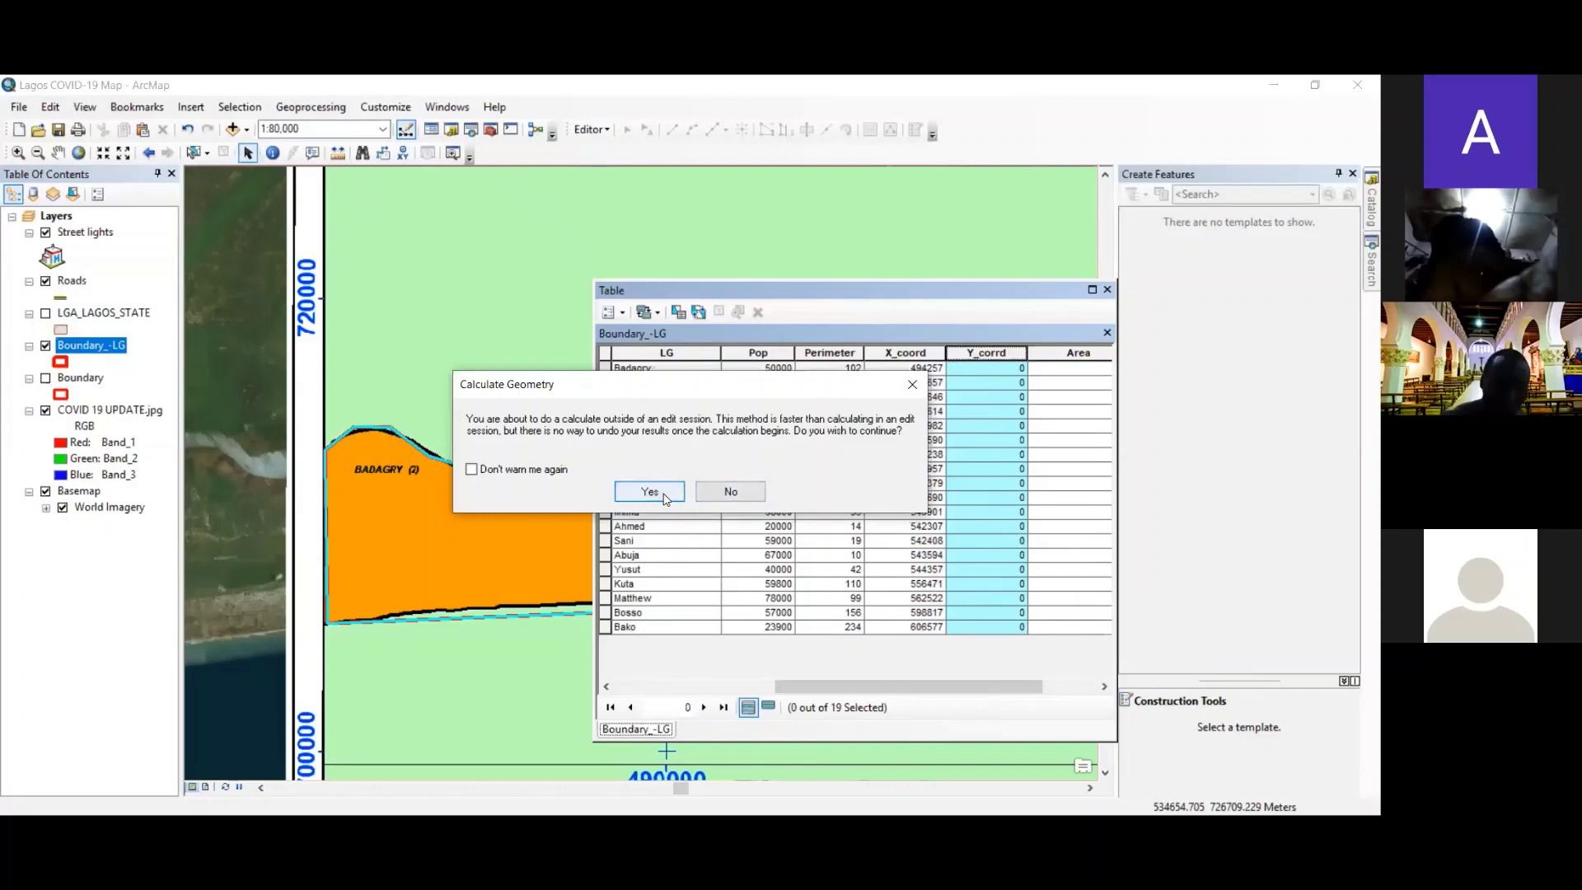
{"action": "left_click", "coordinate": [665, 495]}
{"action": "left_click", "coordinate": [696, 353]}
{"action": "left_click", "coordinate": [683, 405]}
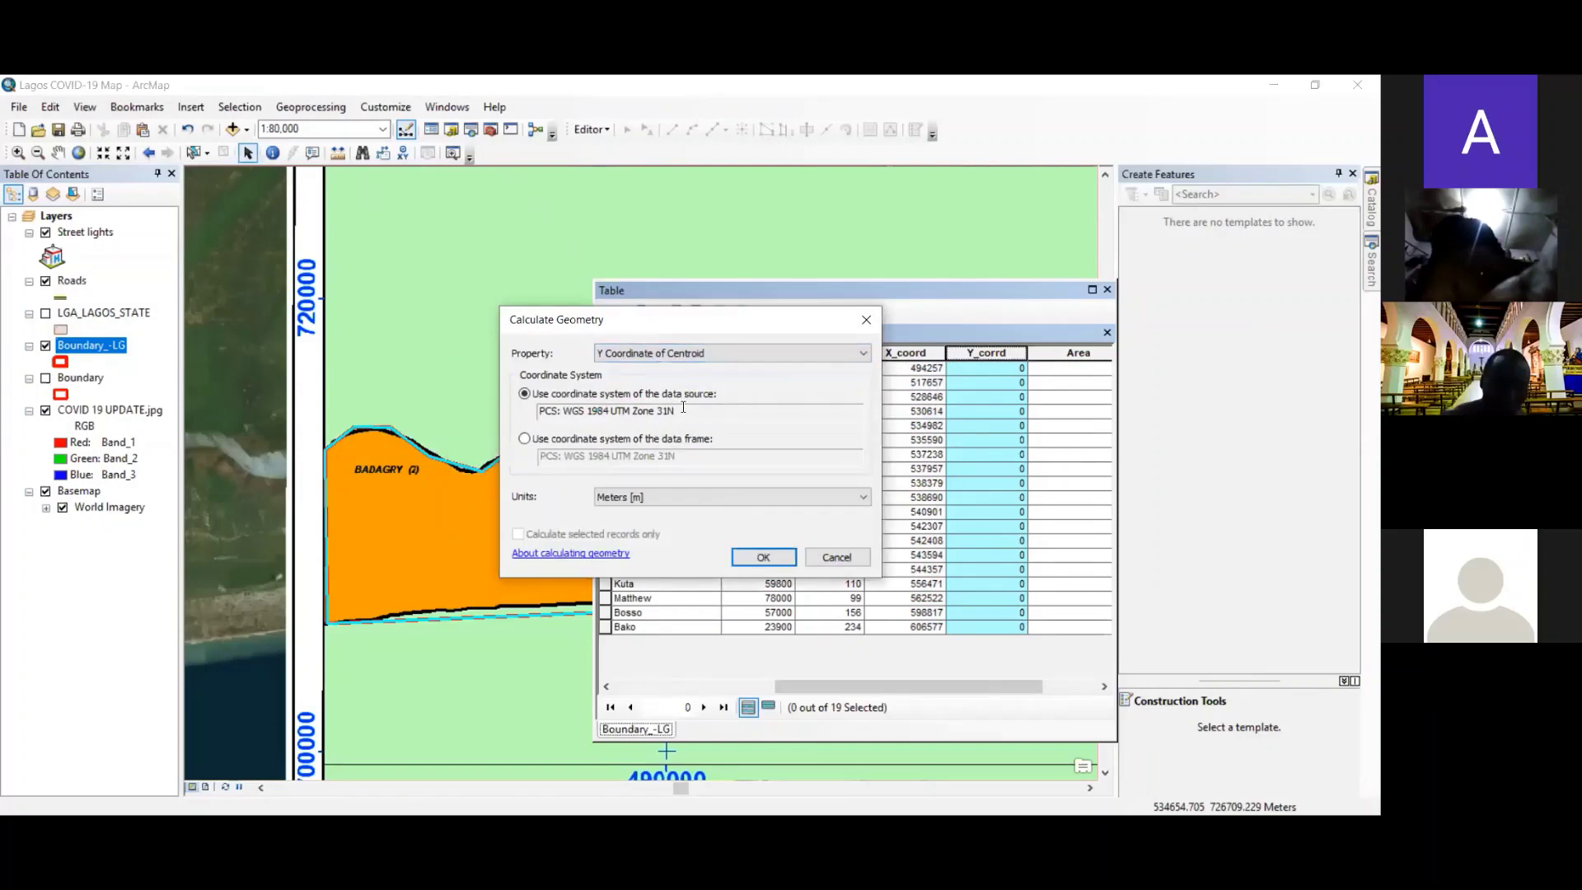
{"action": "left_click", "coordinate": [769, 559]}
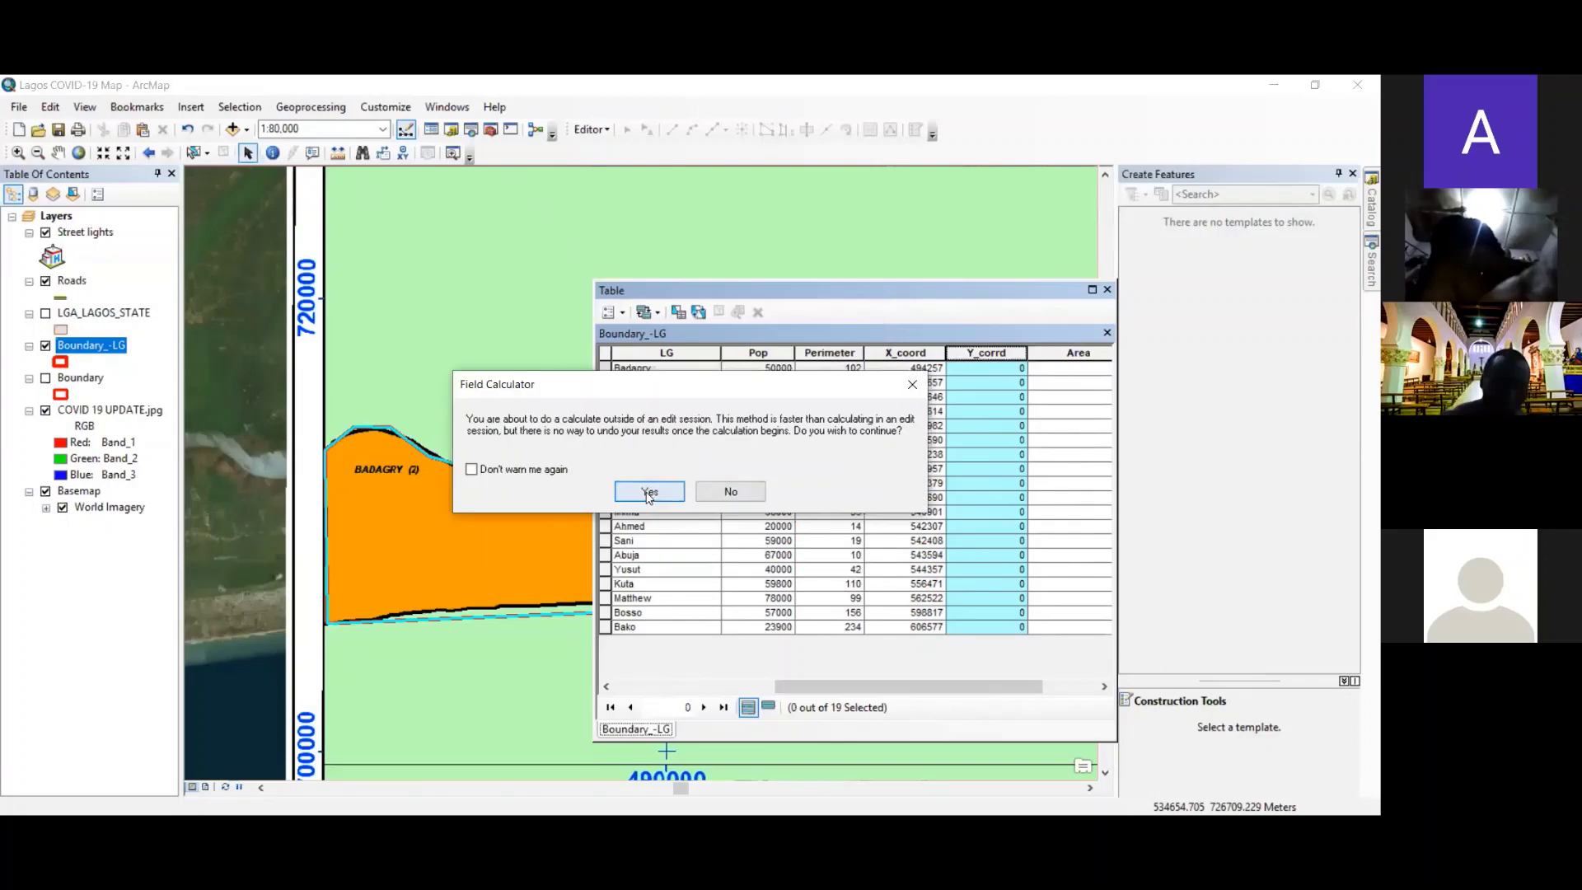
{"action": "left_click", "coordinate": [648, 492]}
- Calculate every polygon's area in square kilometers into the Area field, using the data source's coordinate system and continuing outside an edit session
{"action": "left_click", "coordinate": [1079, 354]}
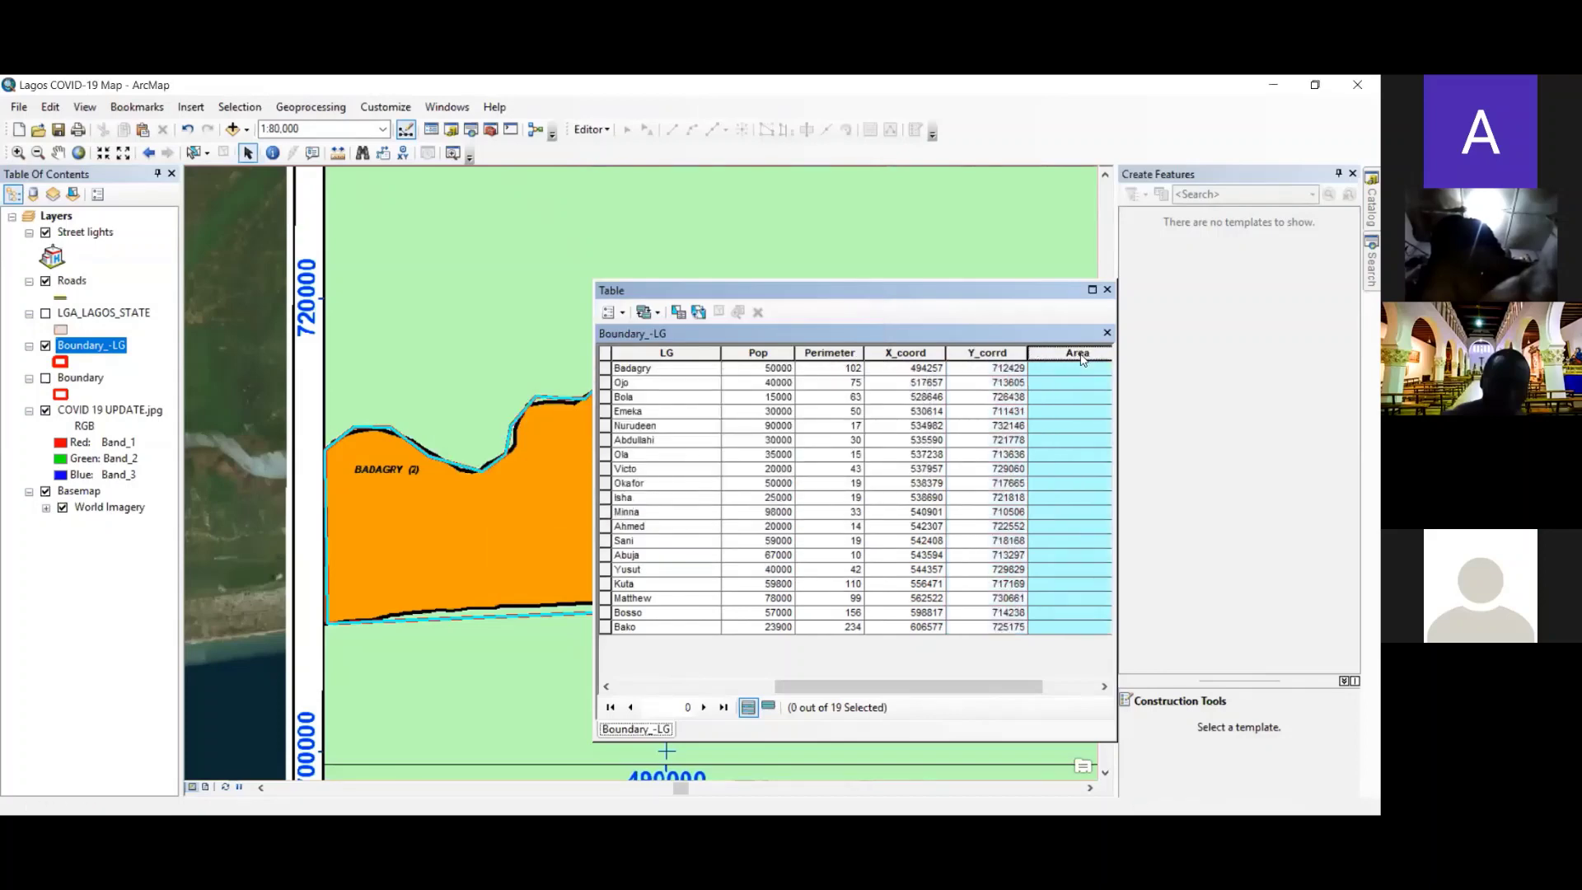
{"action": "right_click", "coordinate": [1082, 358]}
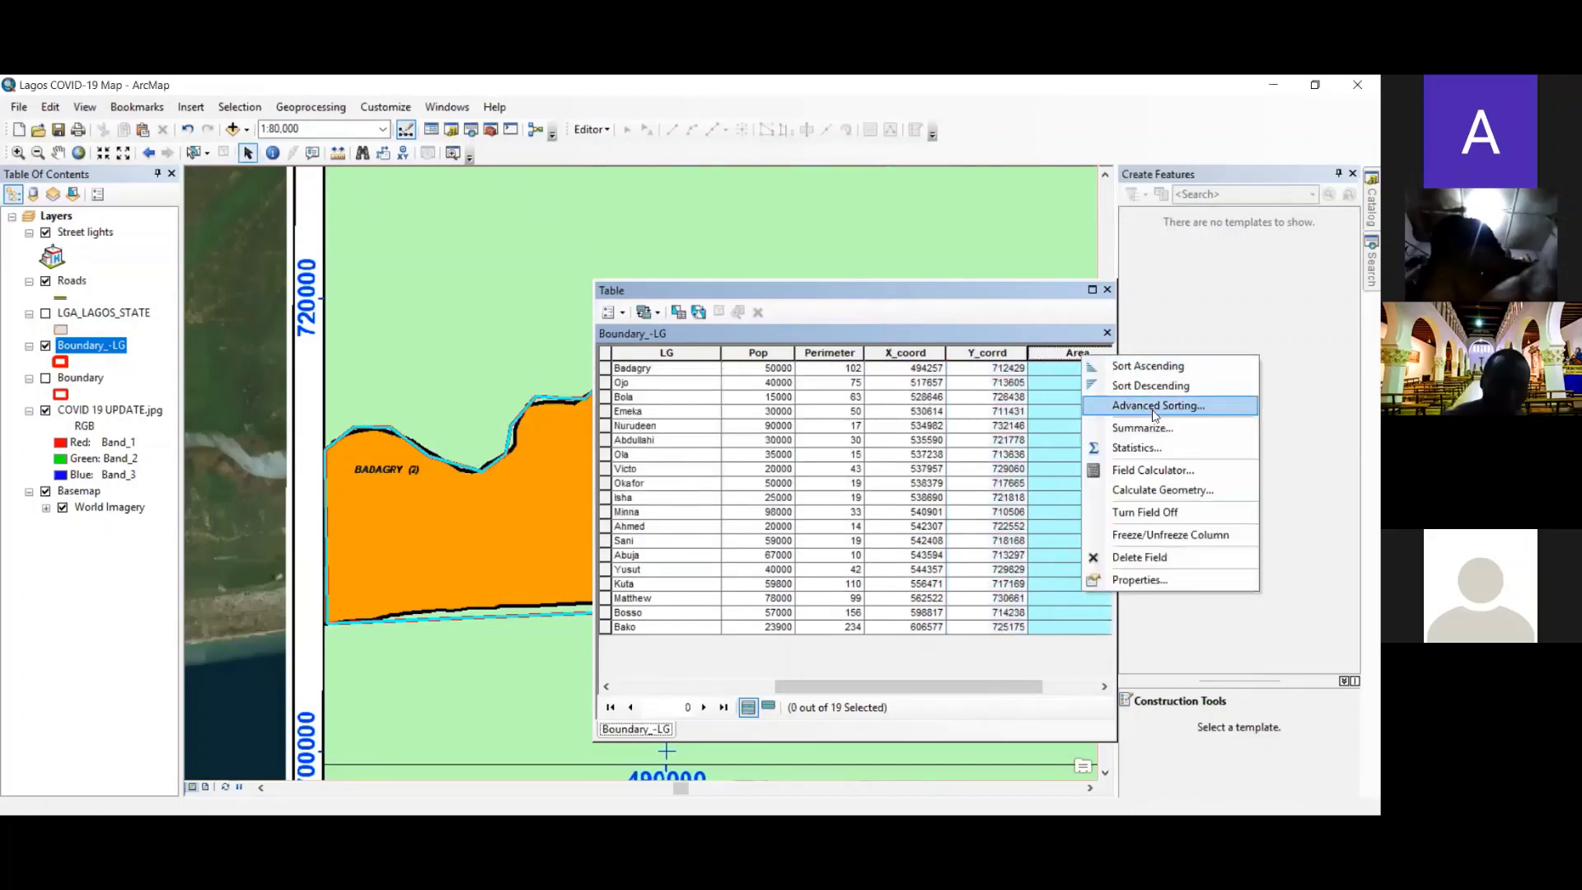
{"action": "left_click", "coordinate": [1158, 492]}
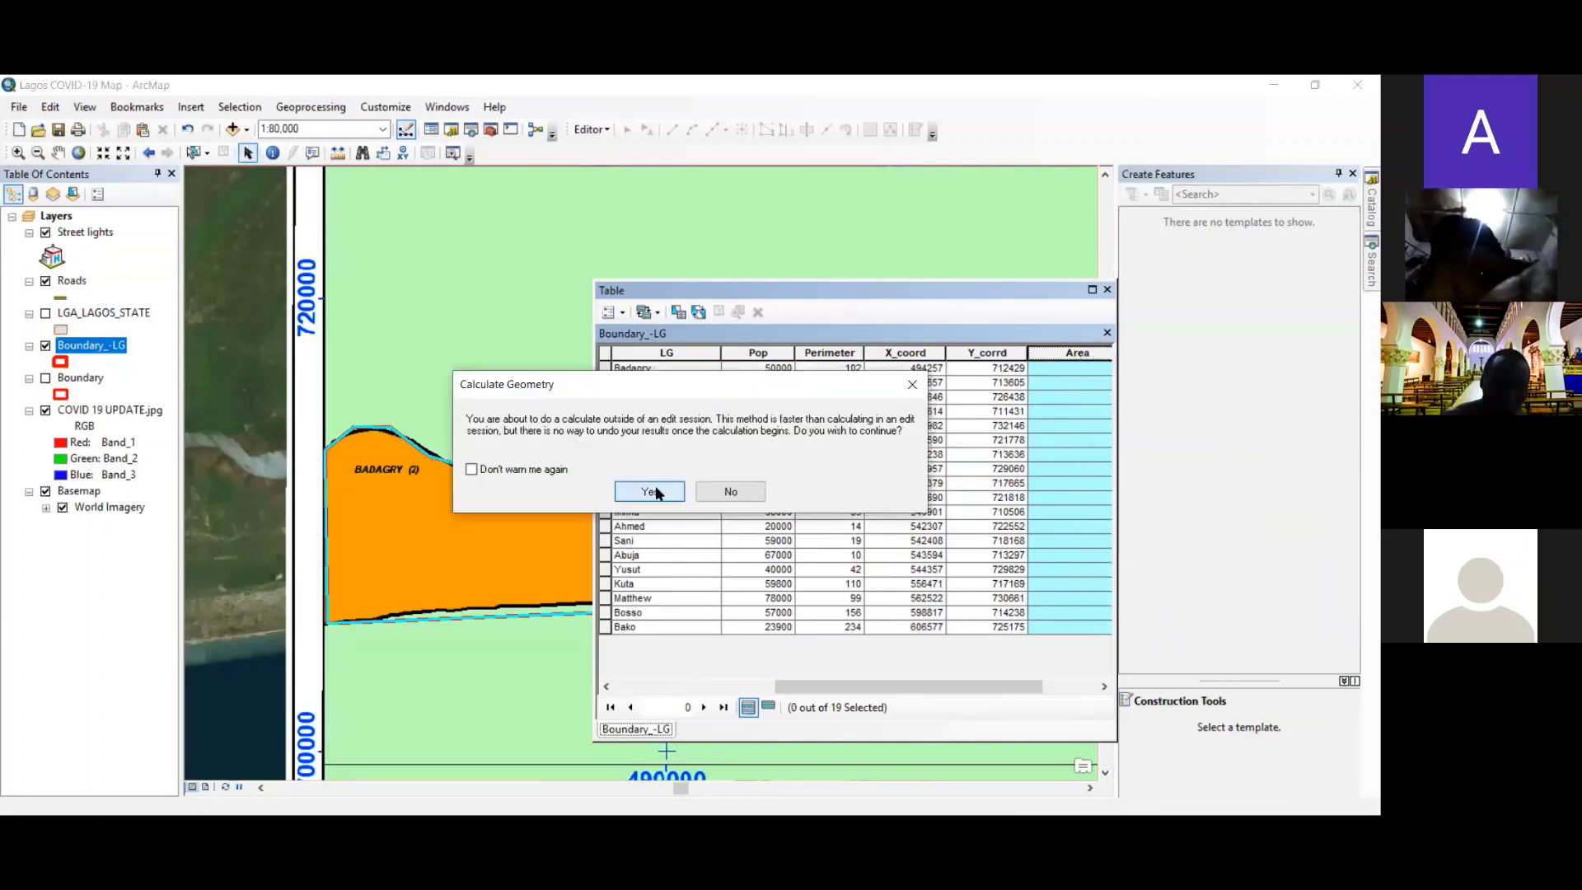
{"action": "left_click", "coordinate": [657, 491]}
{"action": "left_click", "coordinate": [676, 356]}
{"action": "left_click", "coordinate": [679, 373]}
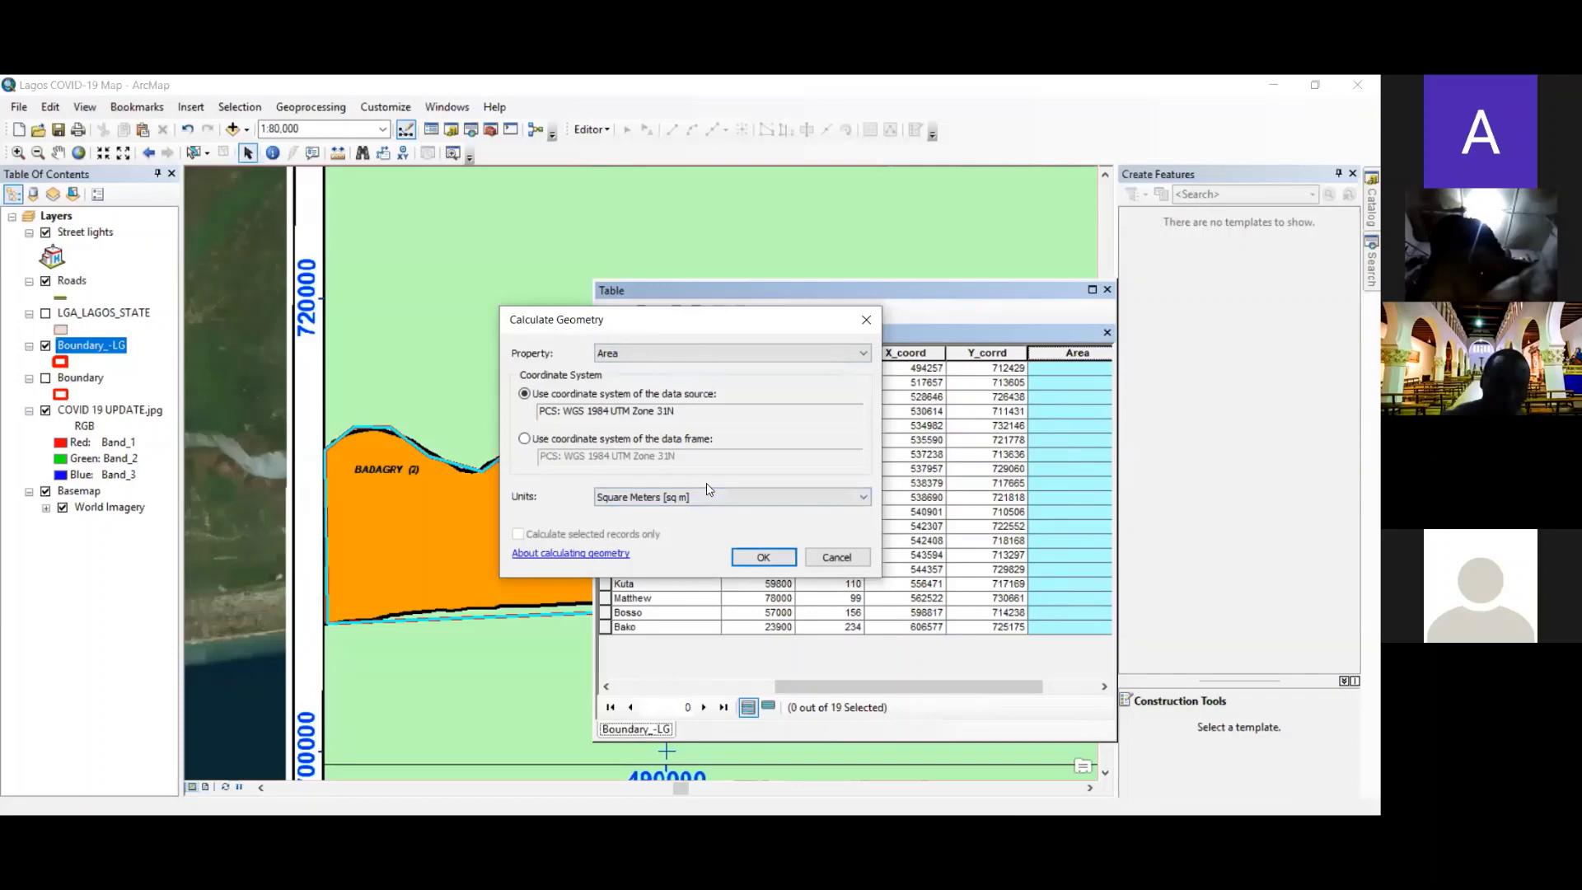
{"action": "left_click", "coordinate": [725, 500]}
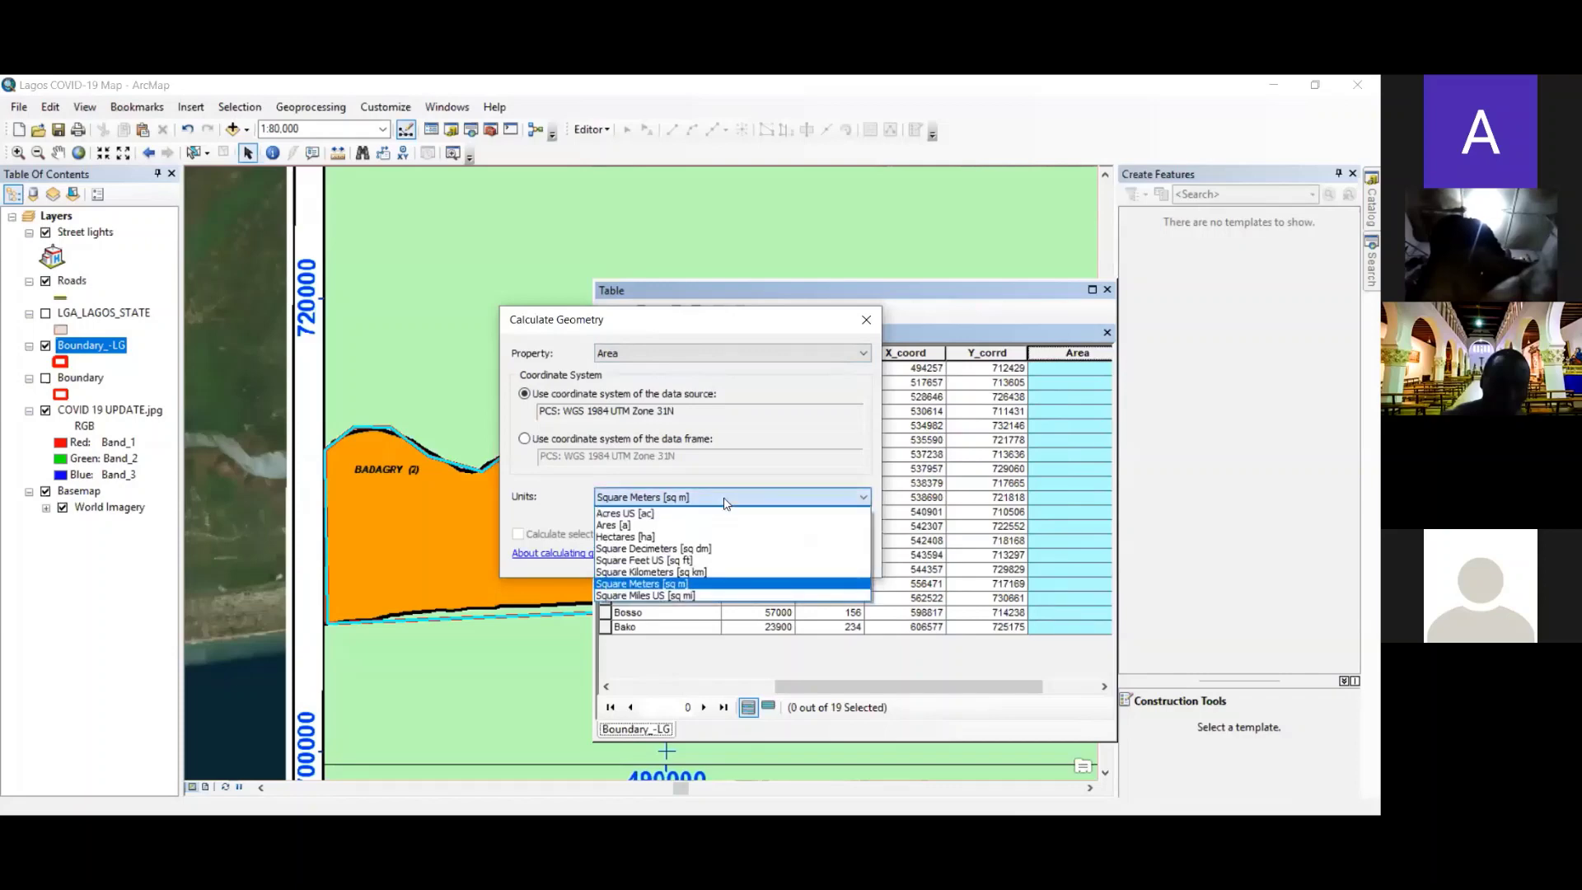
{"action": "left_click", "coordinate": [720, 573]}
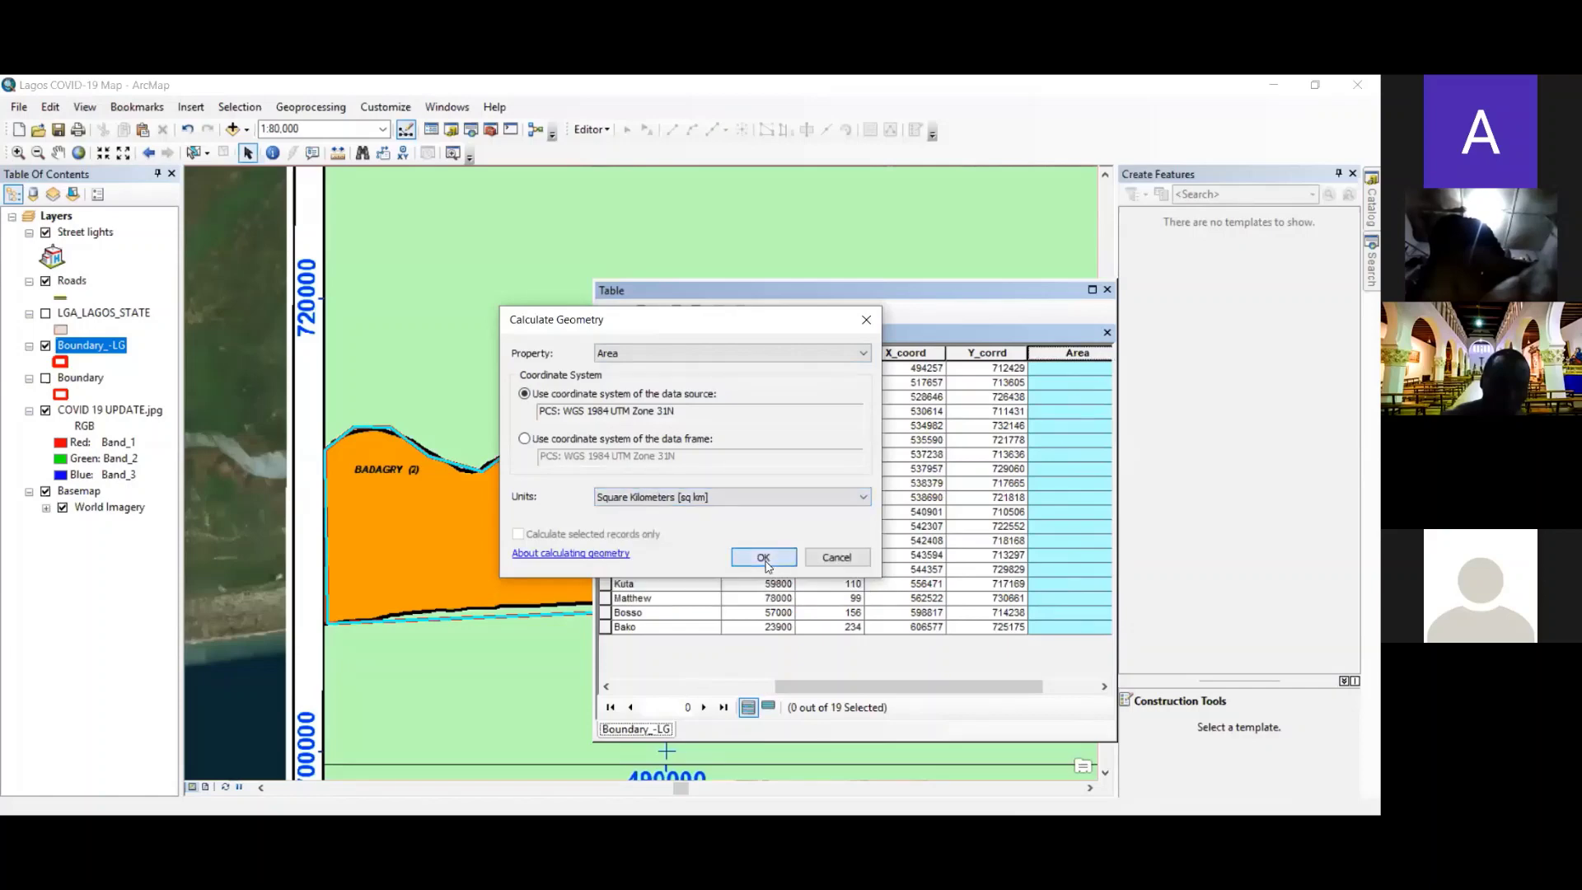
{"action": "left_click", "coordinate": [763, 560]}
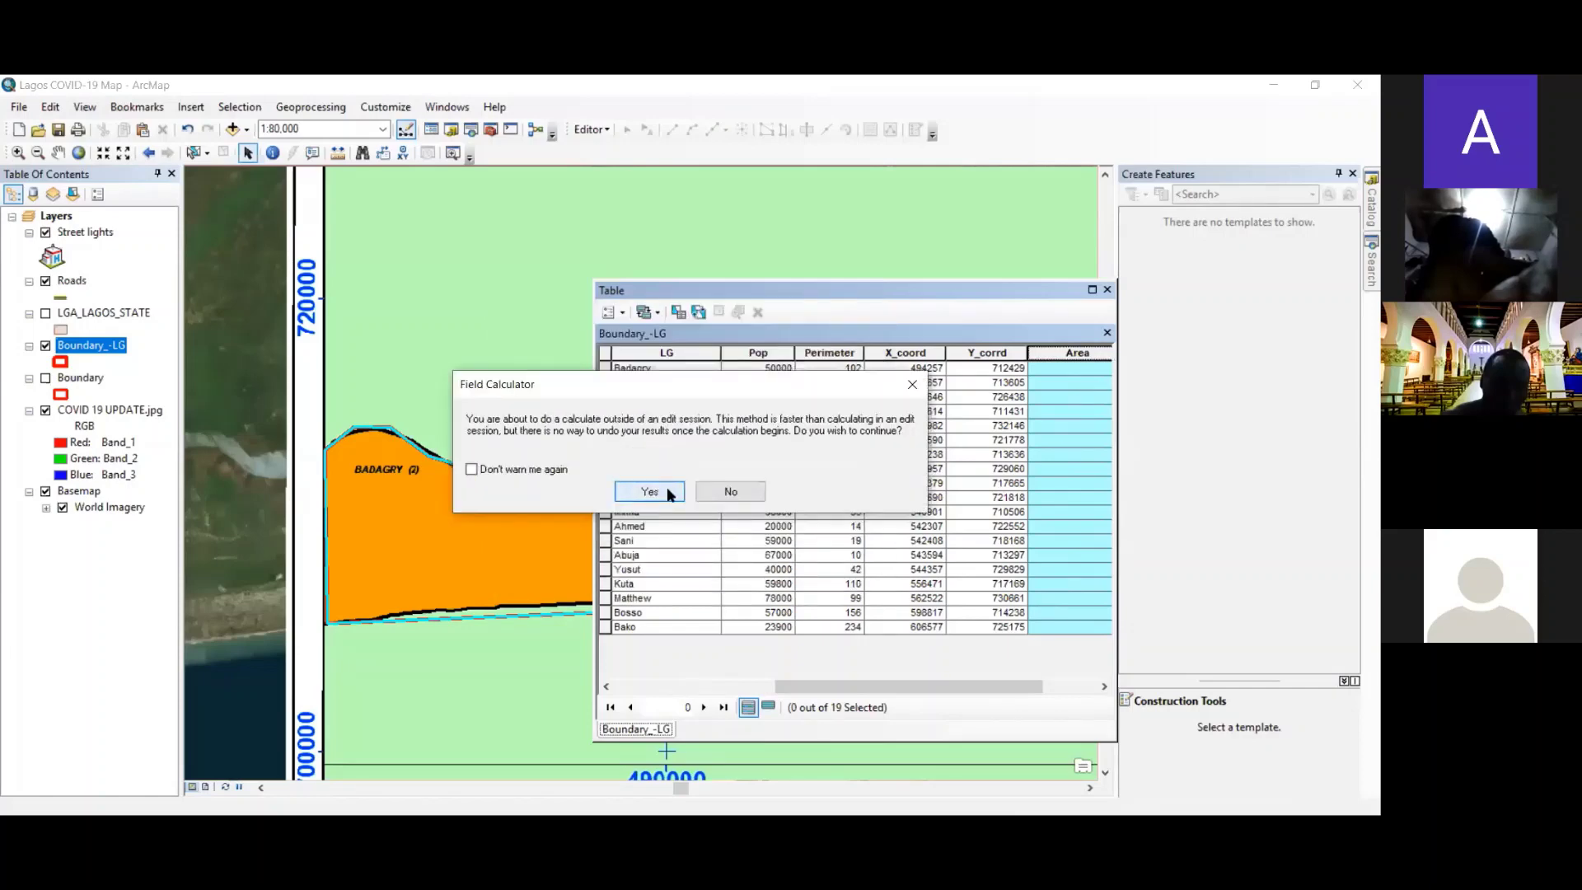
{"action": "left_click", "coordinate": [669, 492]}
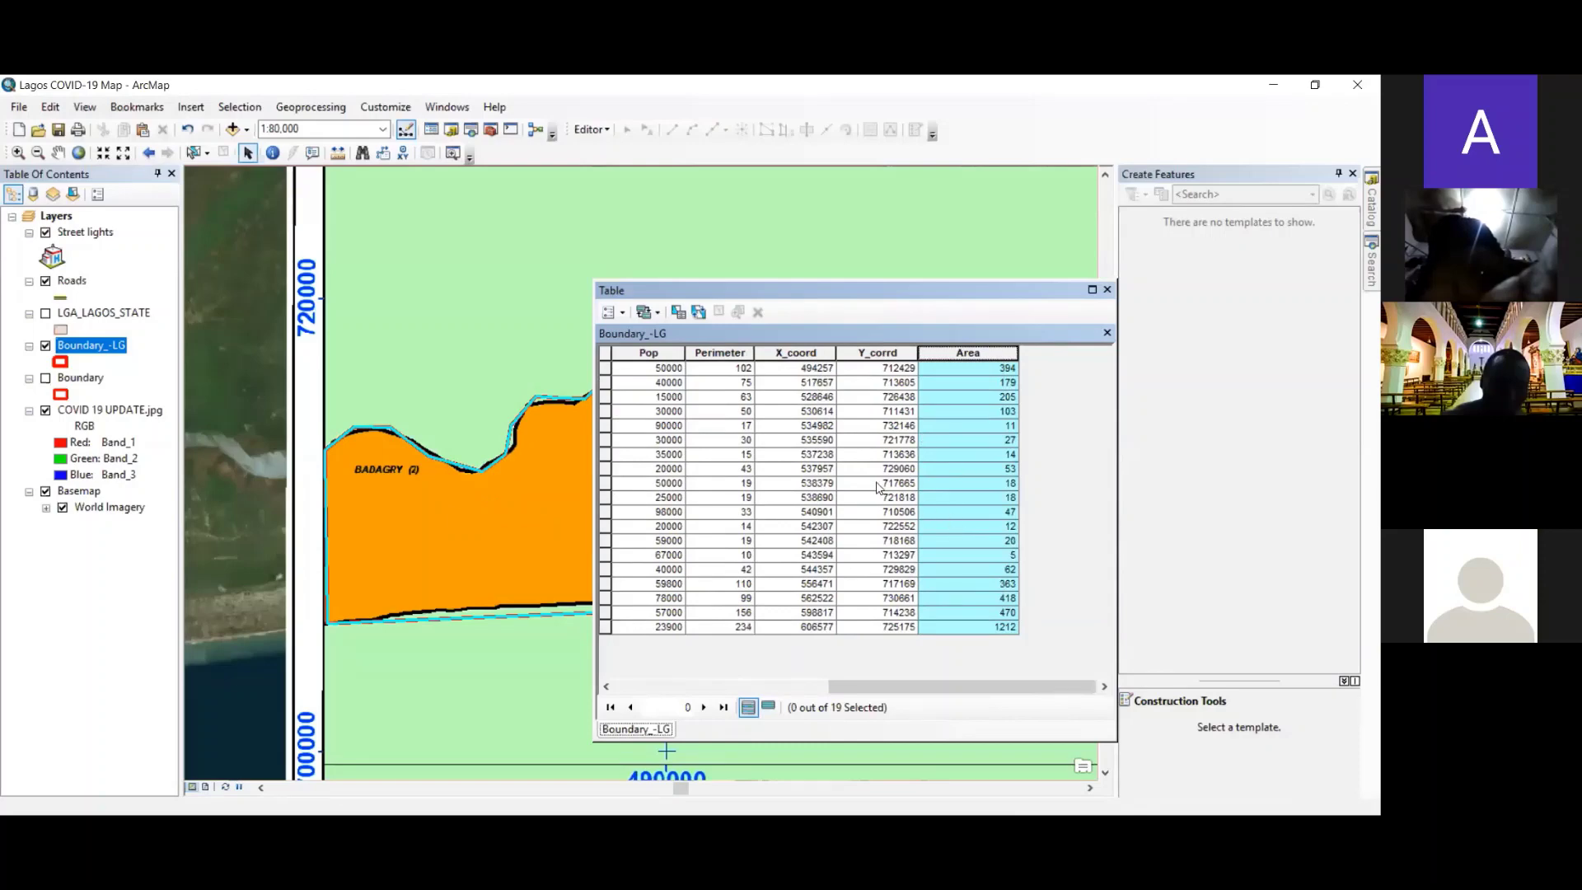
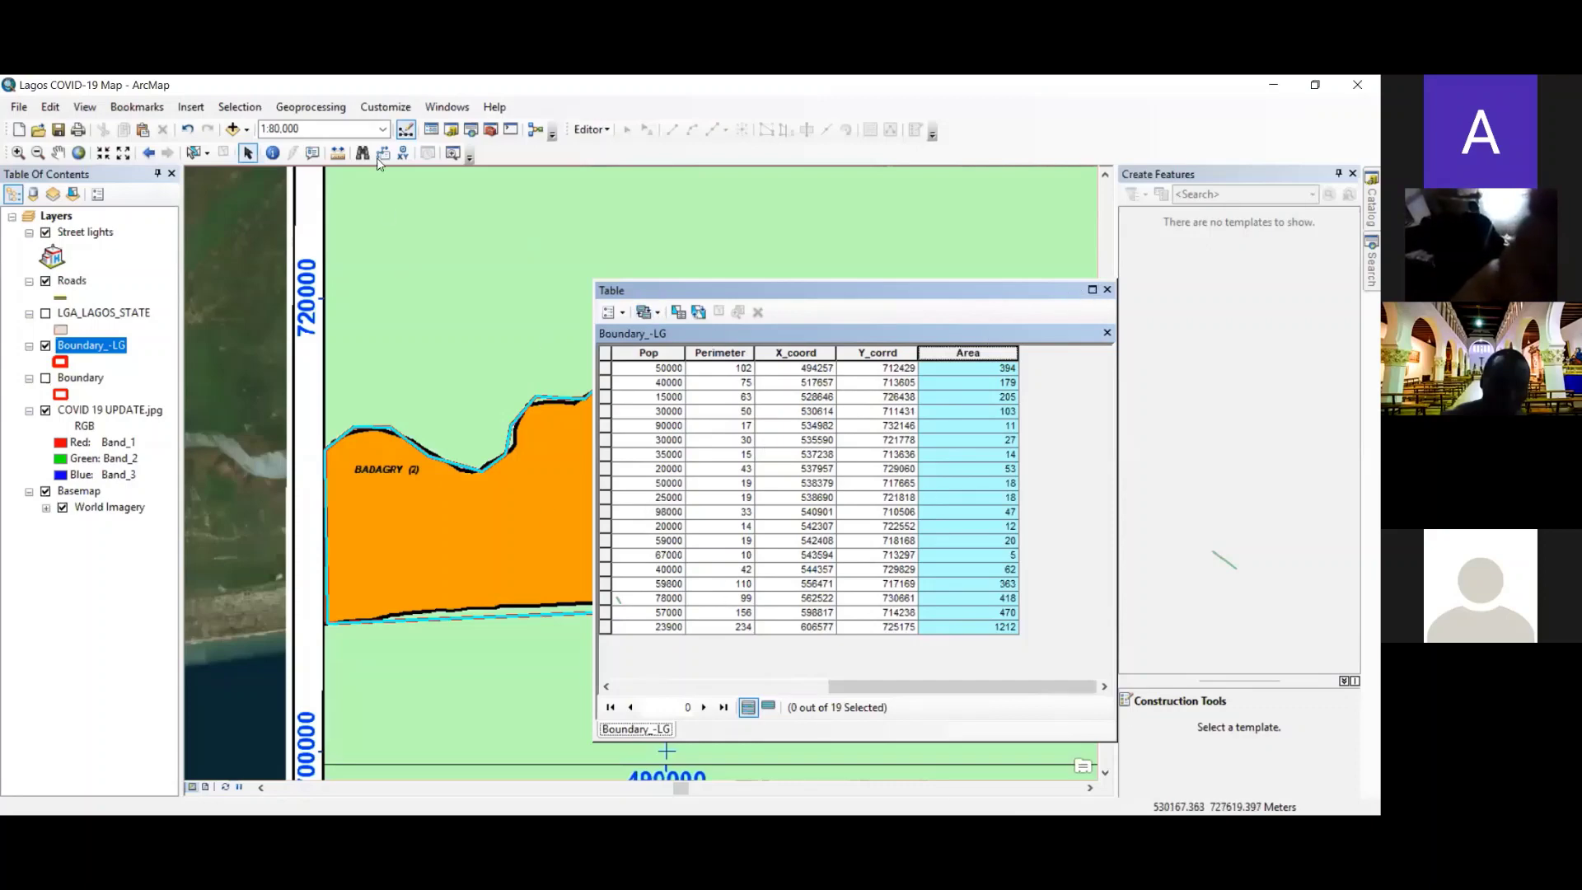
- Close the Boundary_-LG table and open the attribute table of the Roads layer
{"action": "left_click", "coordinate": [592, 130]}
{"action": "left_click", "coordinate": [910, 228]}
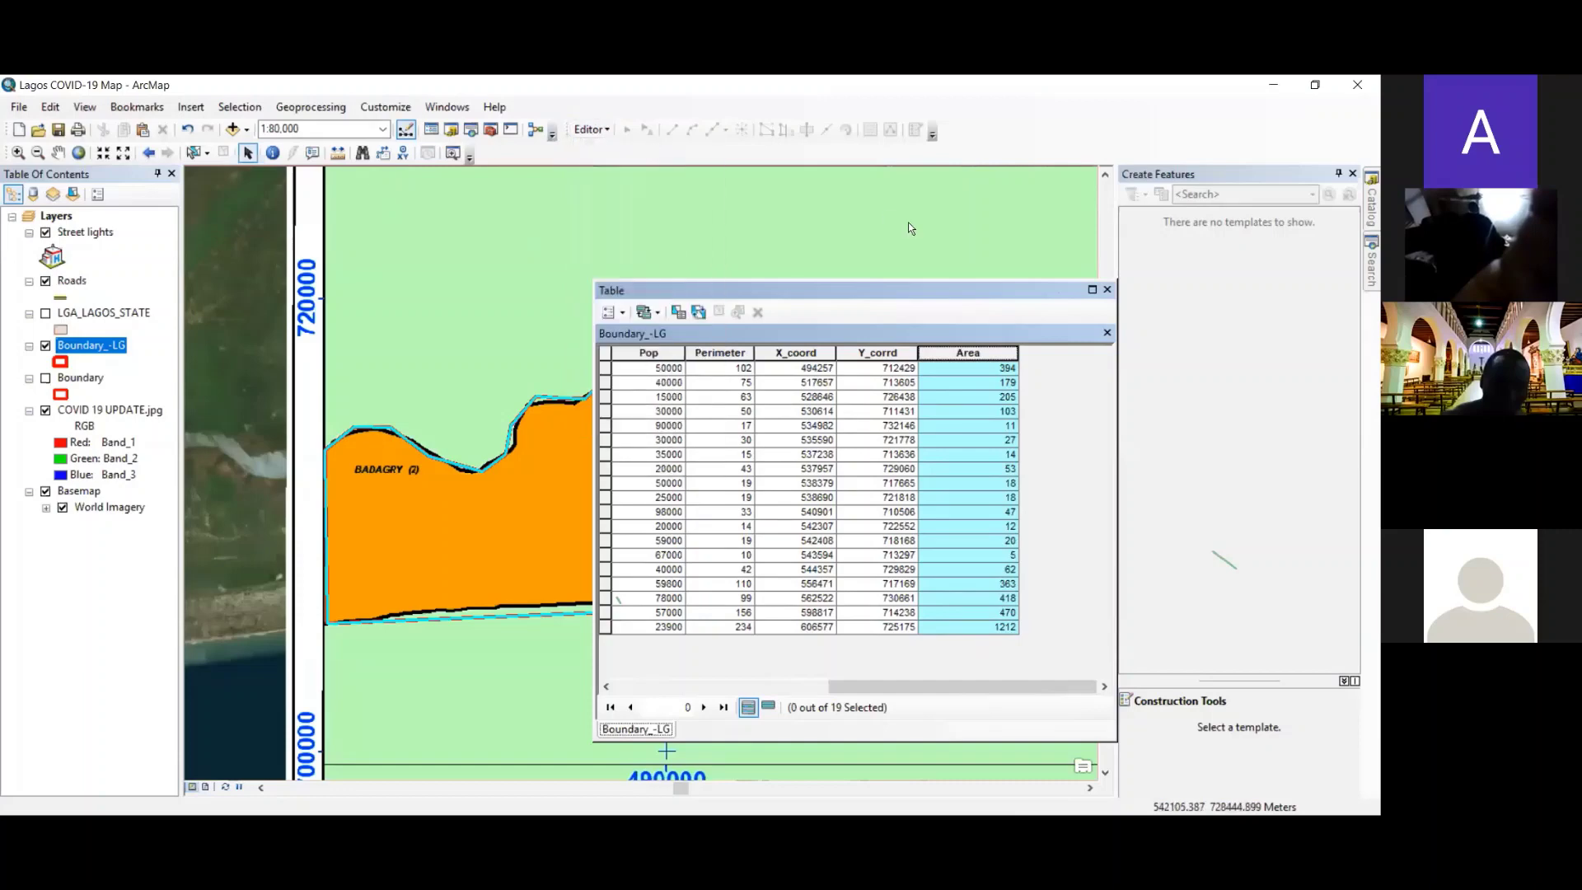
{"action": "left_click", "coordinate": [1107, 289]}
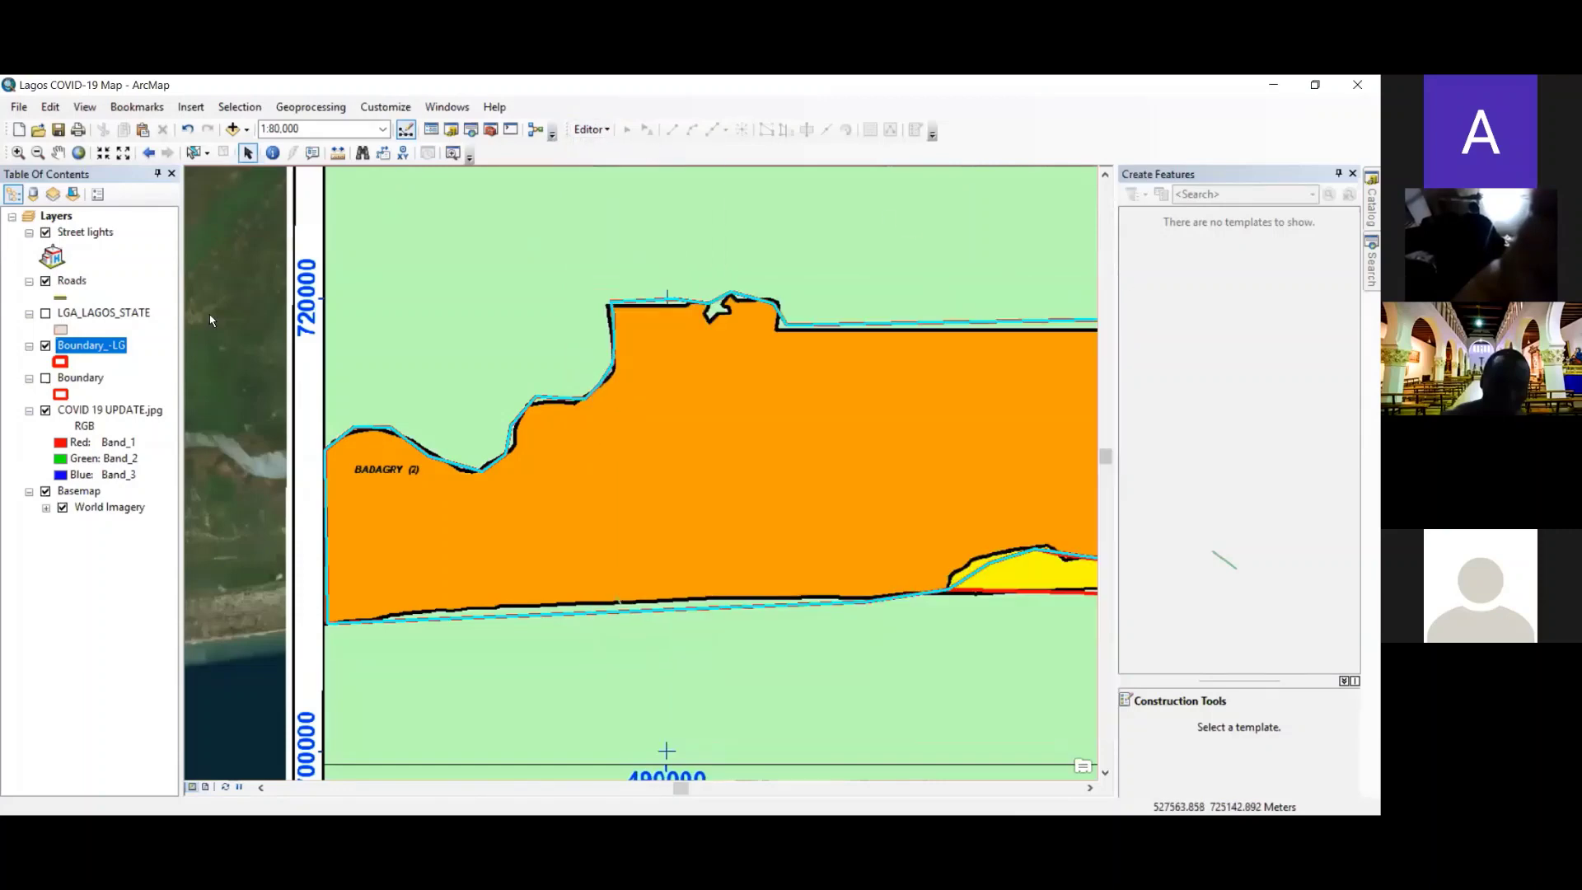
{"action": "right_click", "coordinate": [69, 283]}
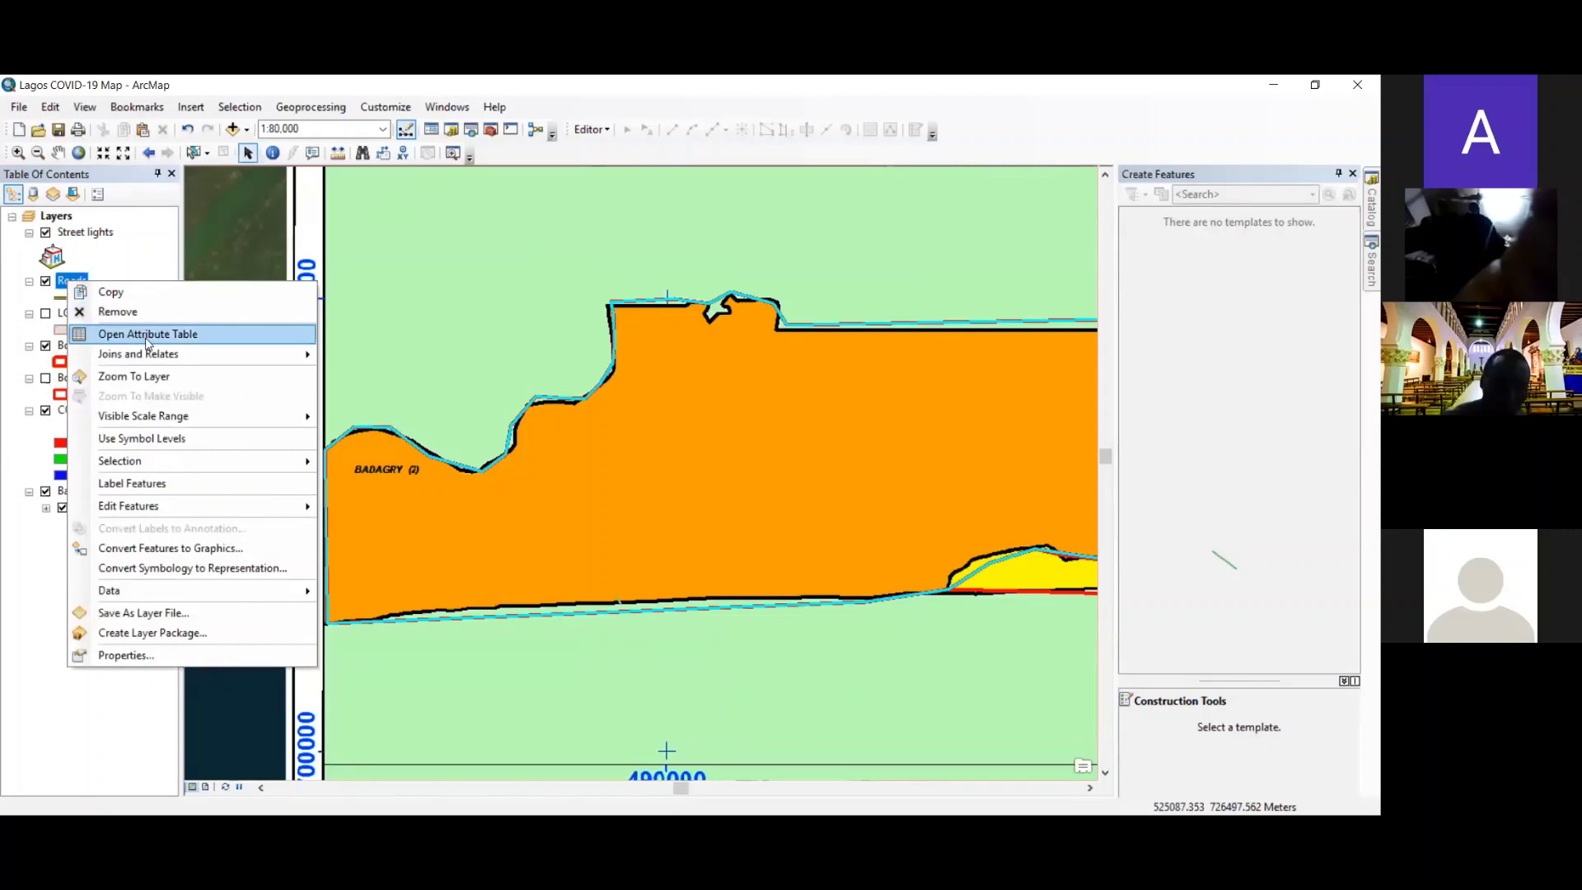
{"action": "key", "text": "Return"}
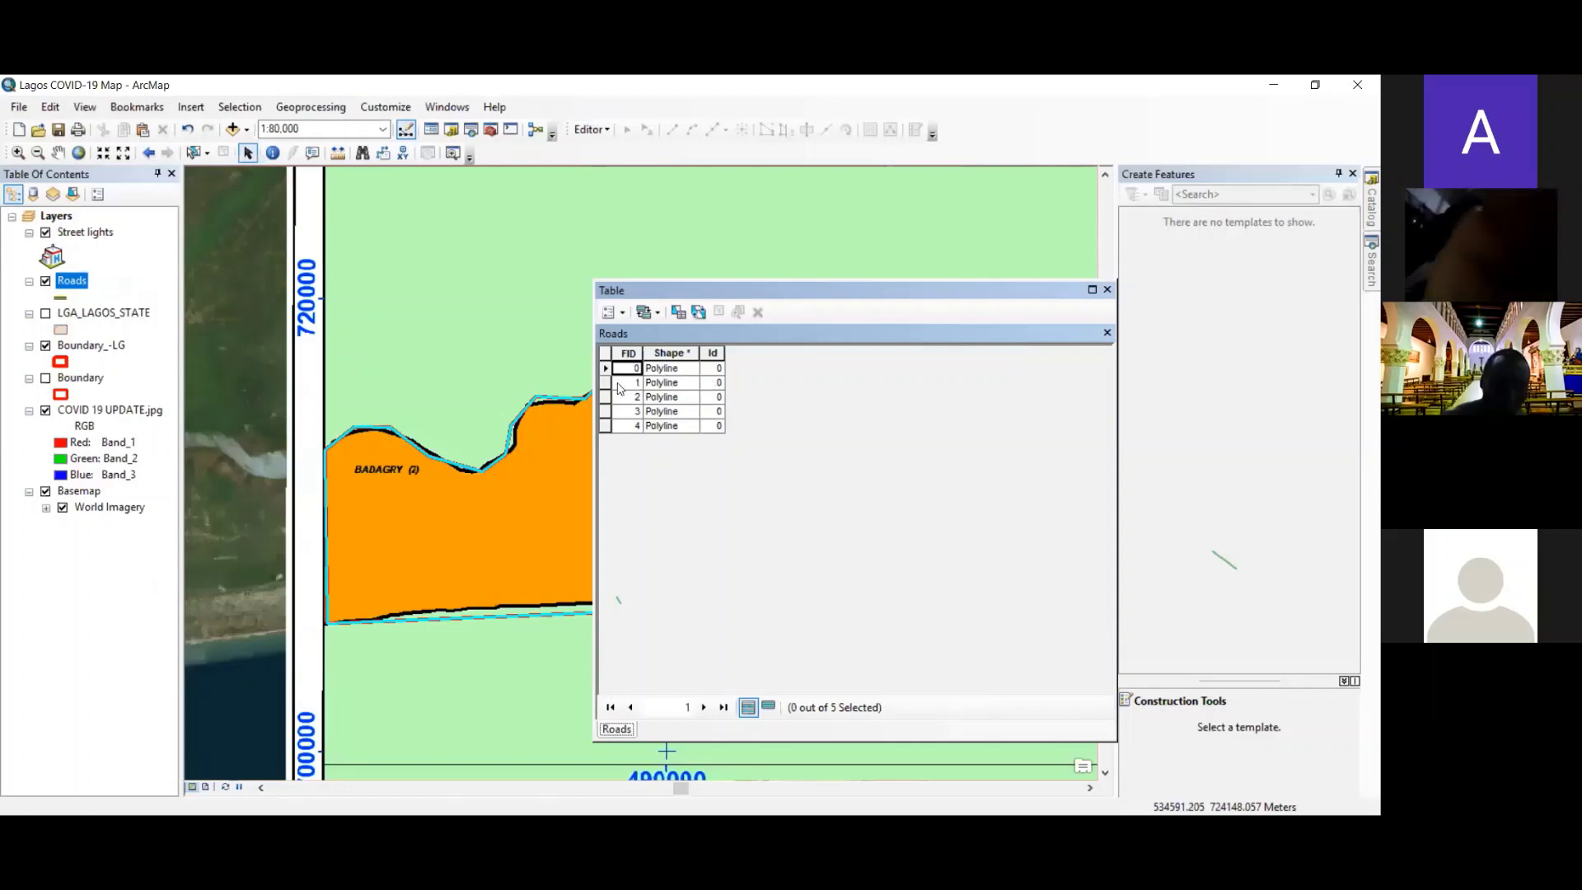
- Hide the Boundary_-LG and COVID 19 UPDATE.jpg layers and close the Roads attribute table
{"action": "left_click", "coordinate": [46, 347]}
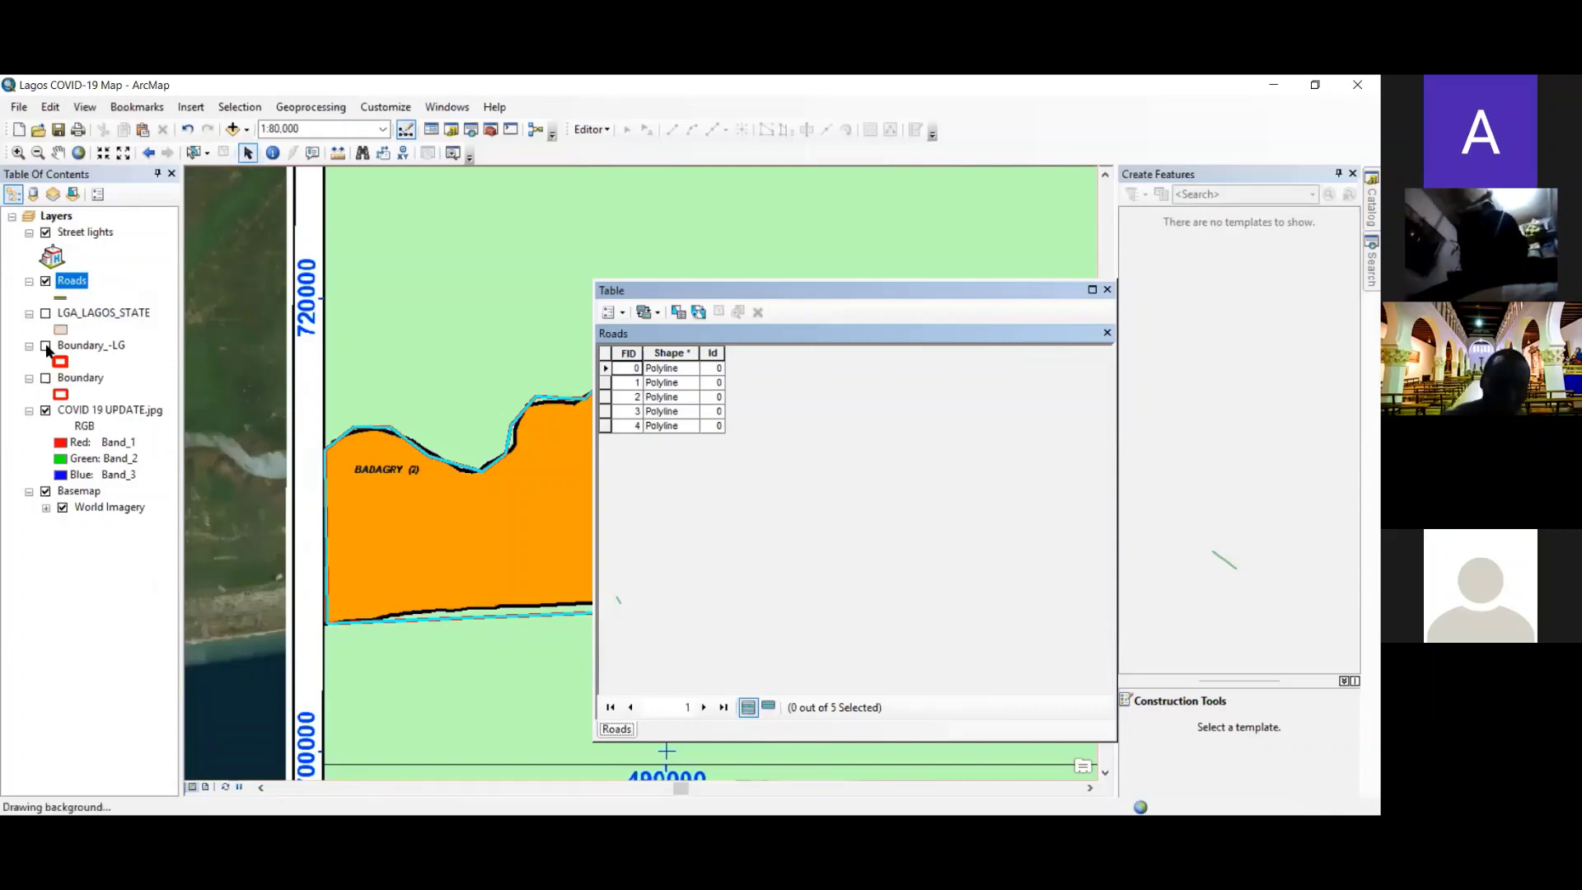
{"action": "left_click", "coordinate": [46, 411]}
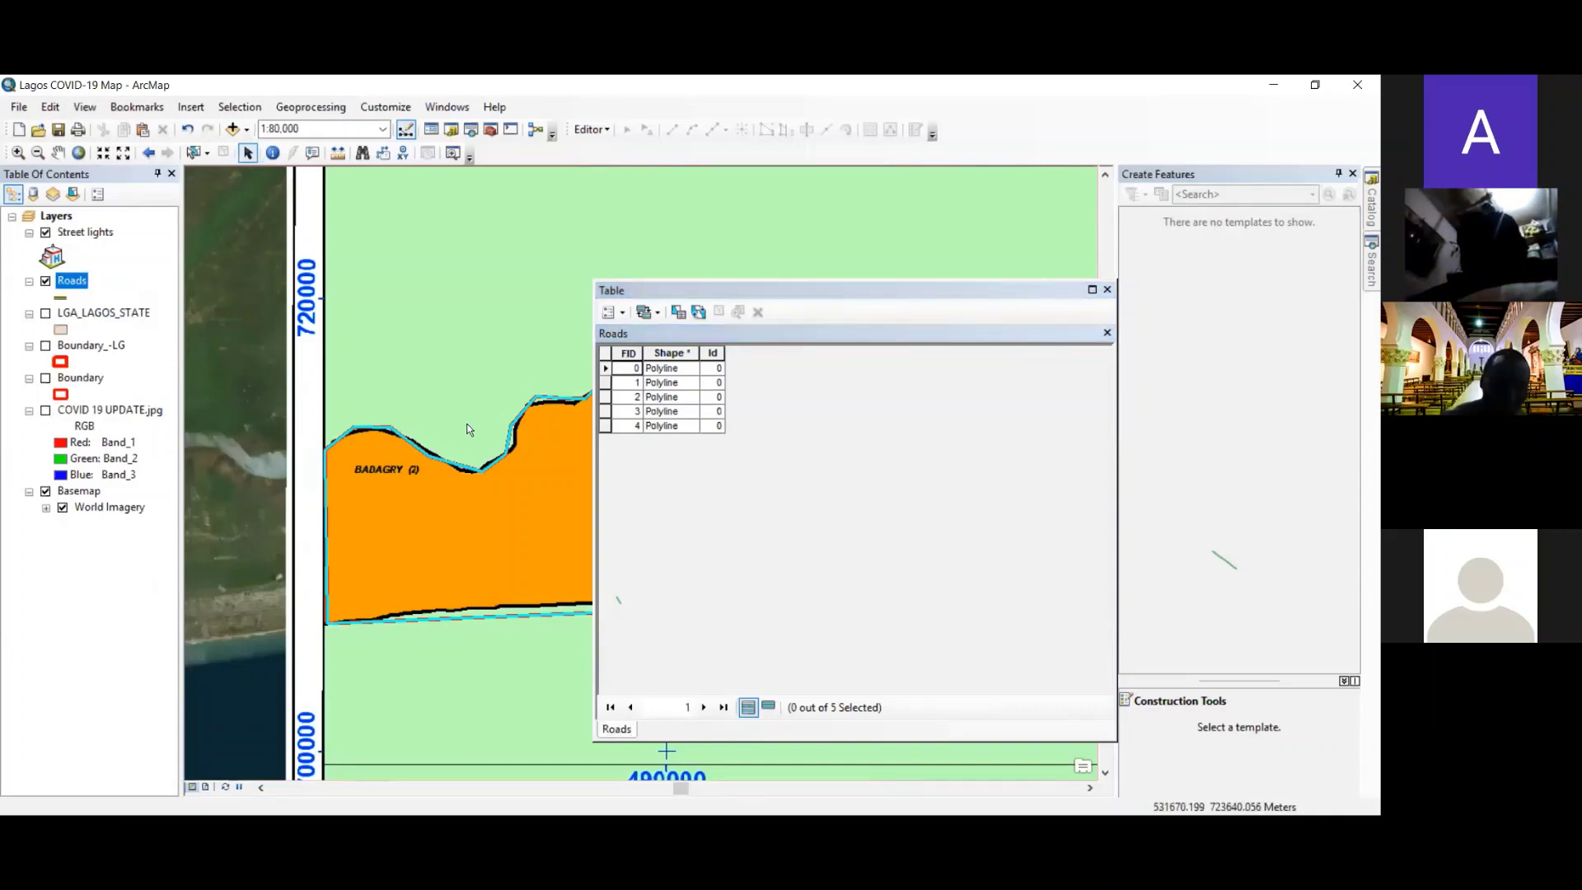
{"action": "left_click", "coordinate": [1106, 289]}
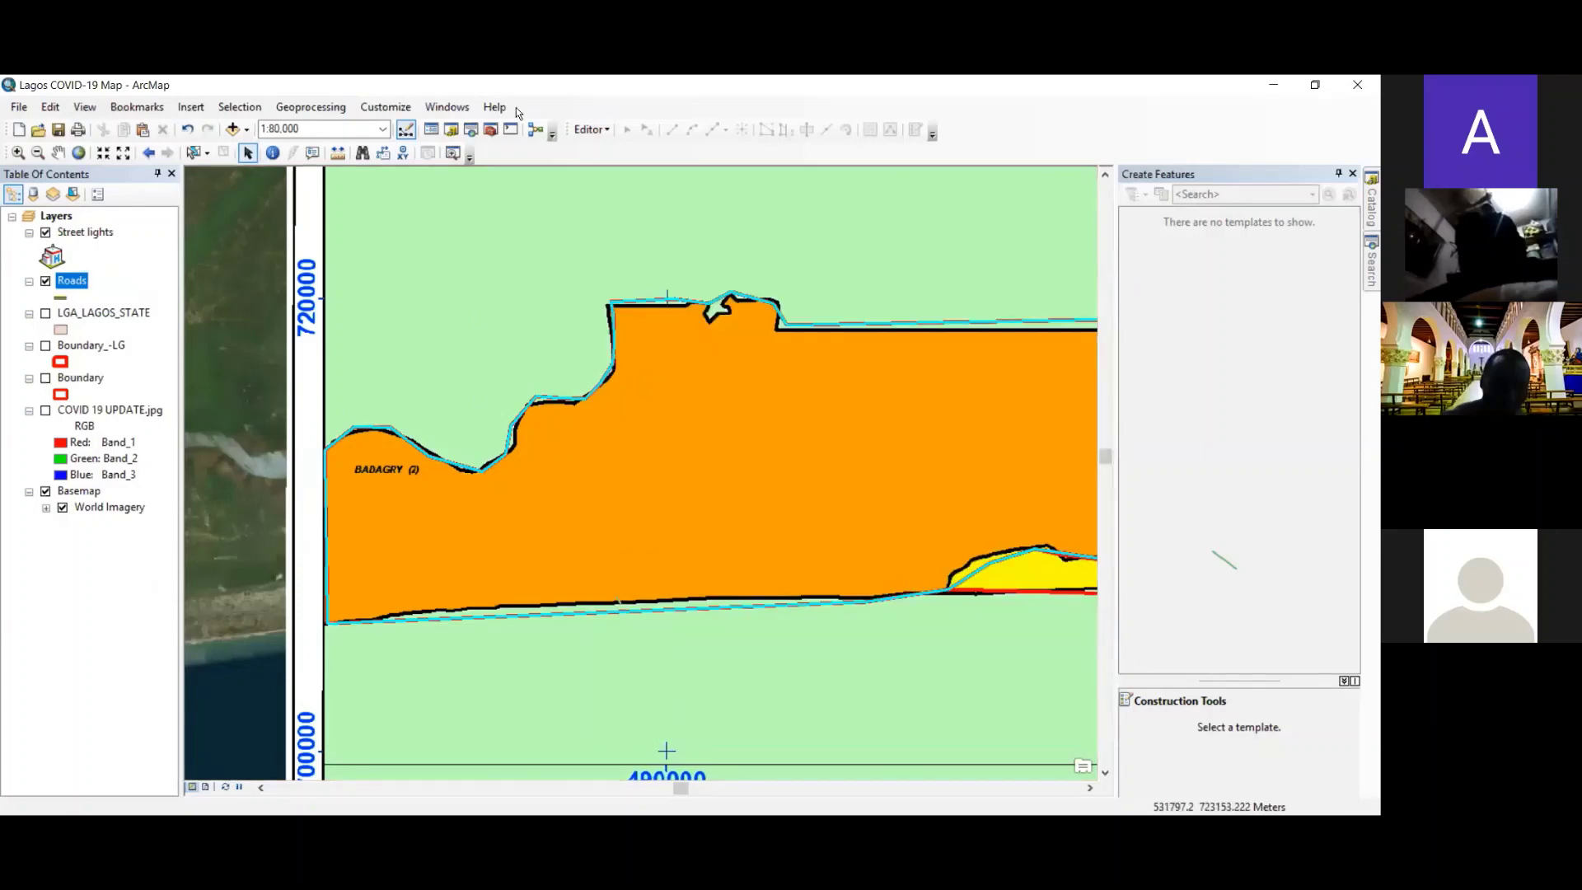
{"action": "scroll", "coordinate": [606, 307], "scroll_direction": "down", "scroll_amount": 2}
{"action": "scroll", "coordinate": [480, 376], "scroll_direction": "down", "scroll_amount": 2}
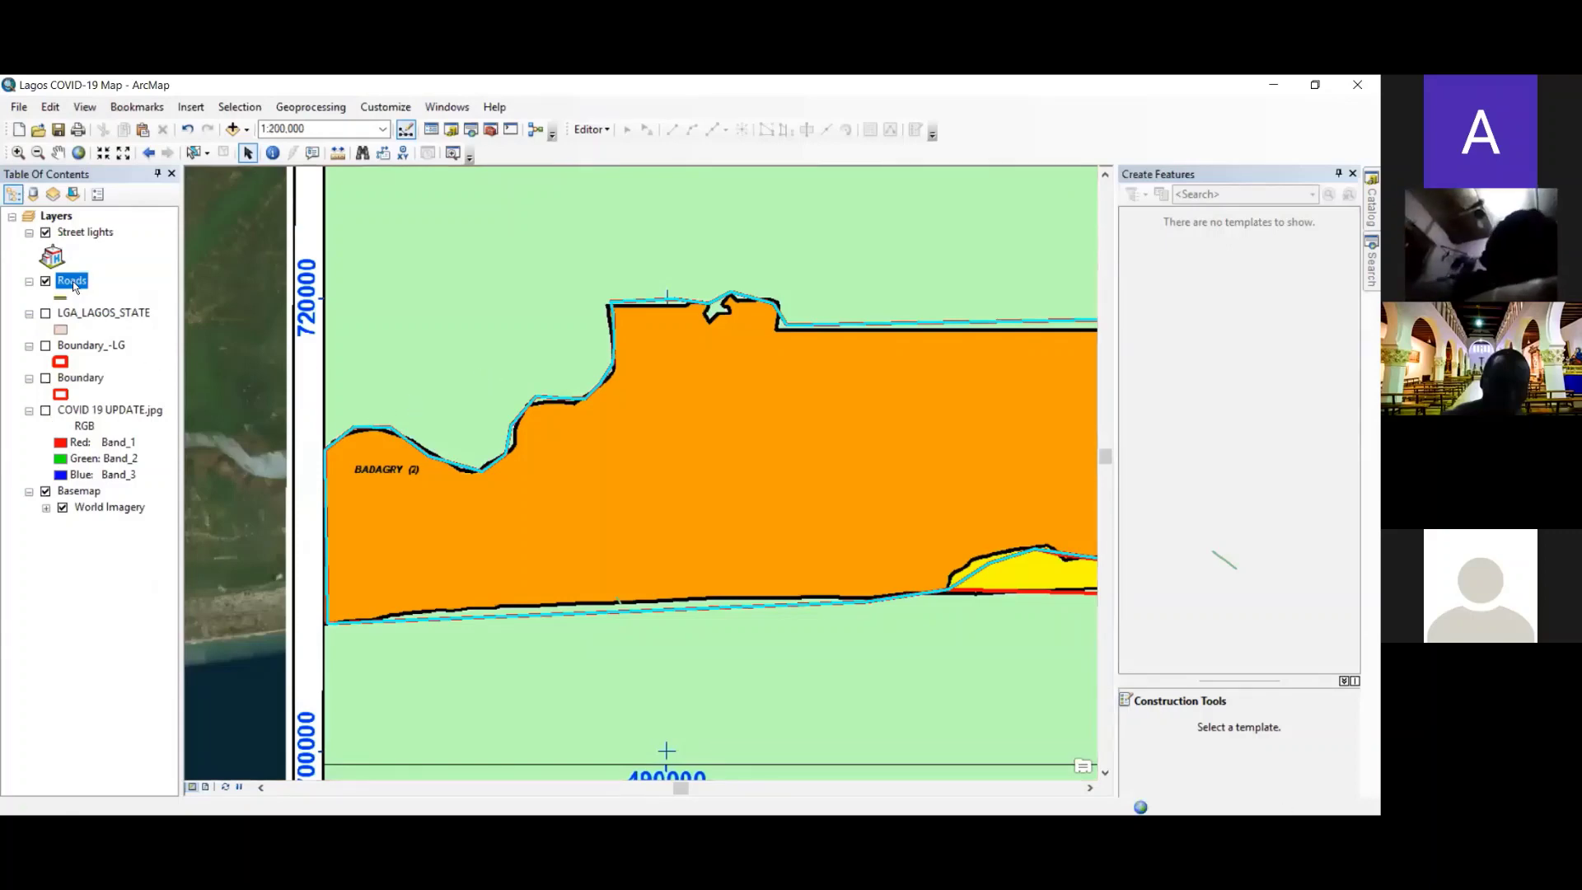
- Turn the Boundary_-LG layer's visibility back on
{"action": "left_click", "coordinate": [46, 345]}
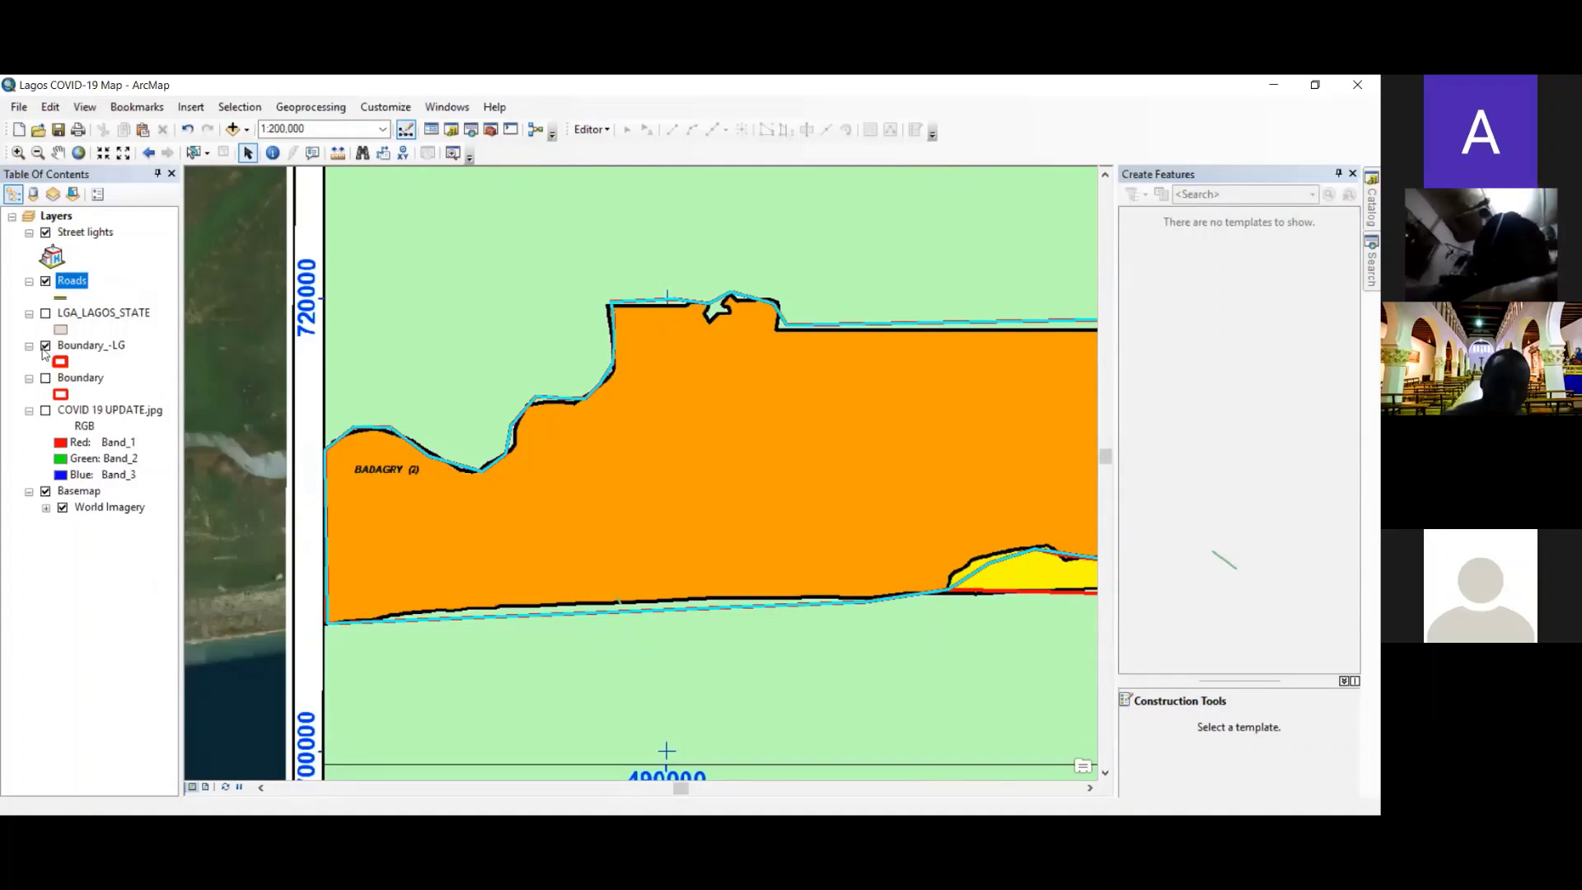
{"action": "left_click", "coordinate": [249, 110]}
{"action": "left_click", "coordinate": [252, 110]}
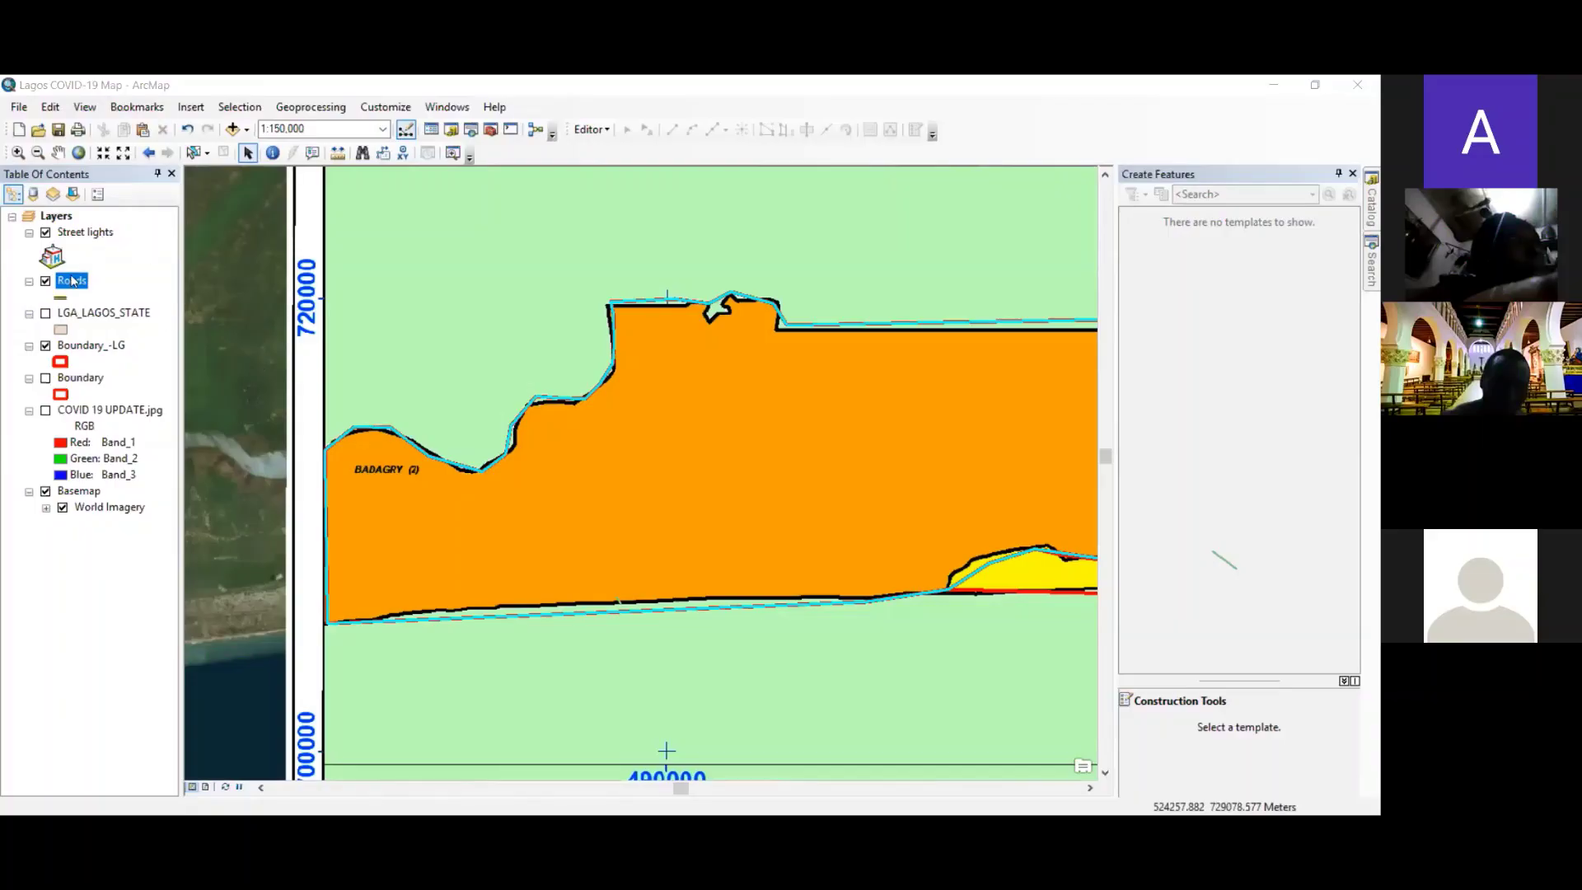
- Open the Roads layer's attribute table and start a new field named Length
{"action": "right_click", "coordinate": [69, 284]}
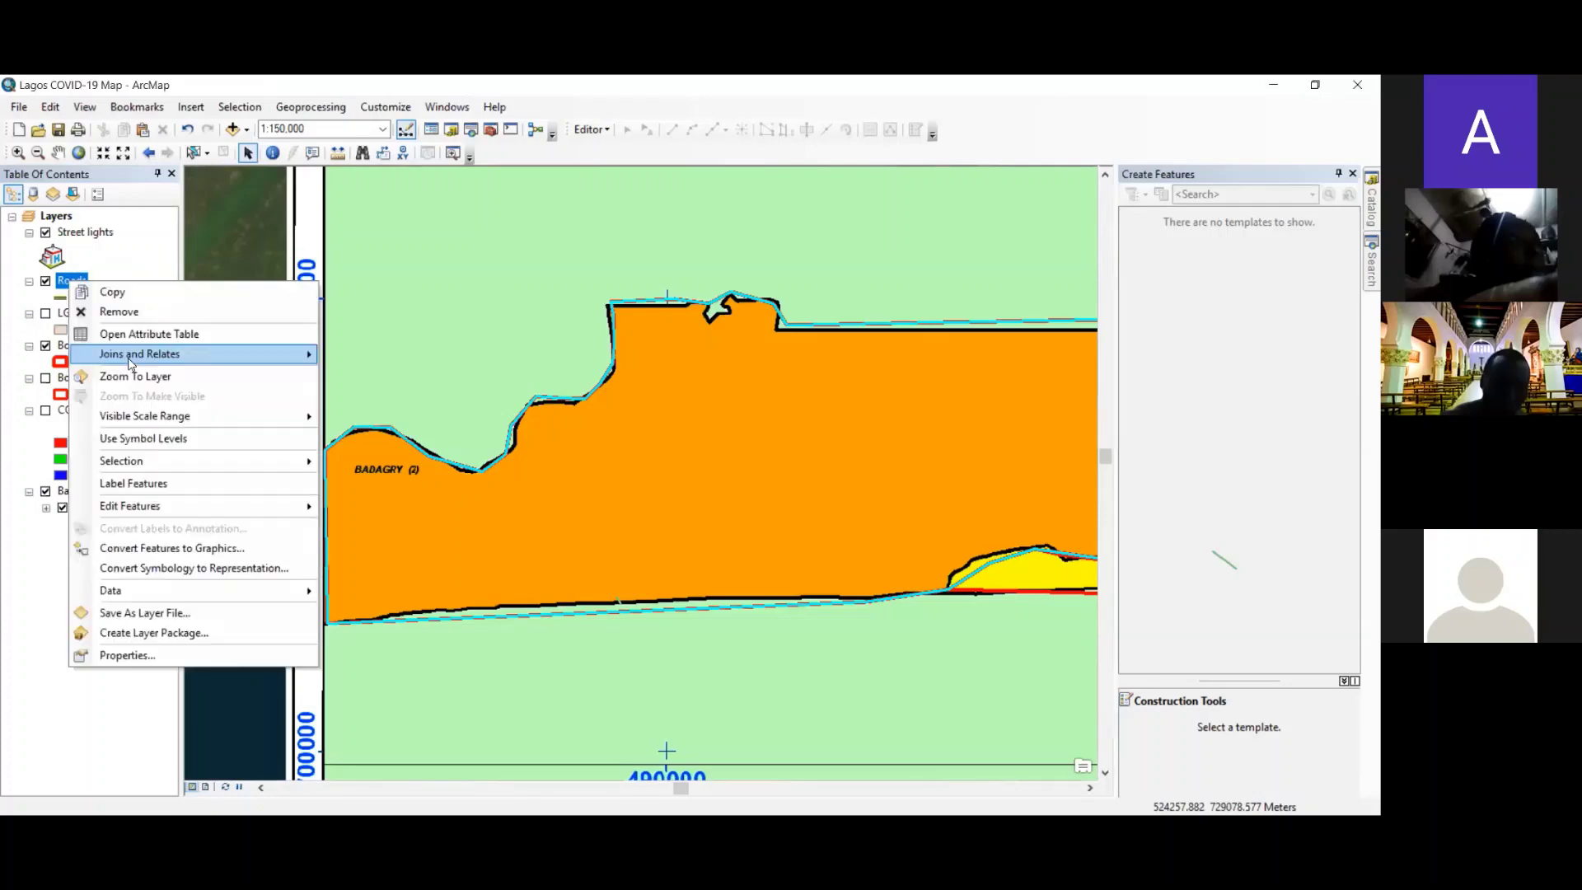
{"action": "left_click", "coordinate": [178, 338]}
{"action": "left_click", "coordinate": [613, 312]}
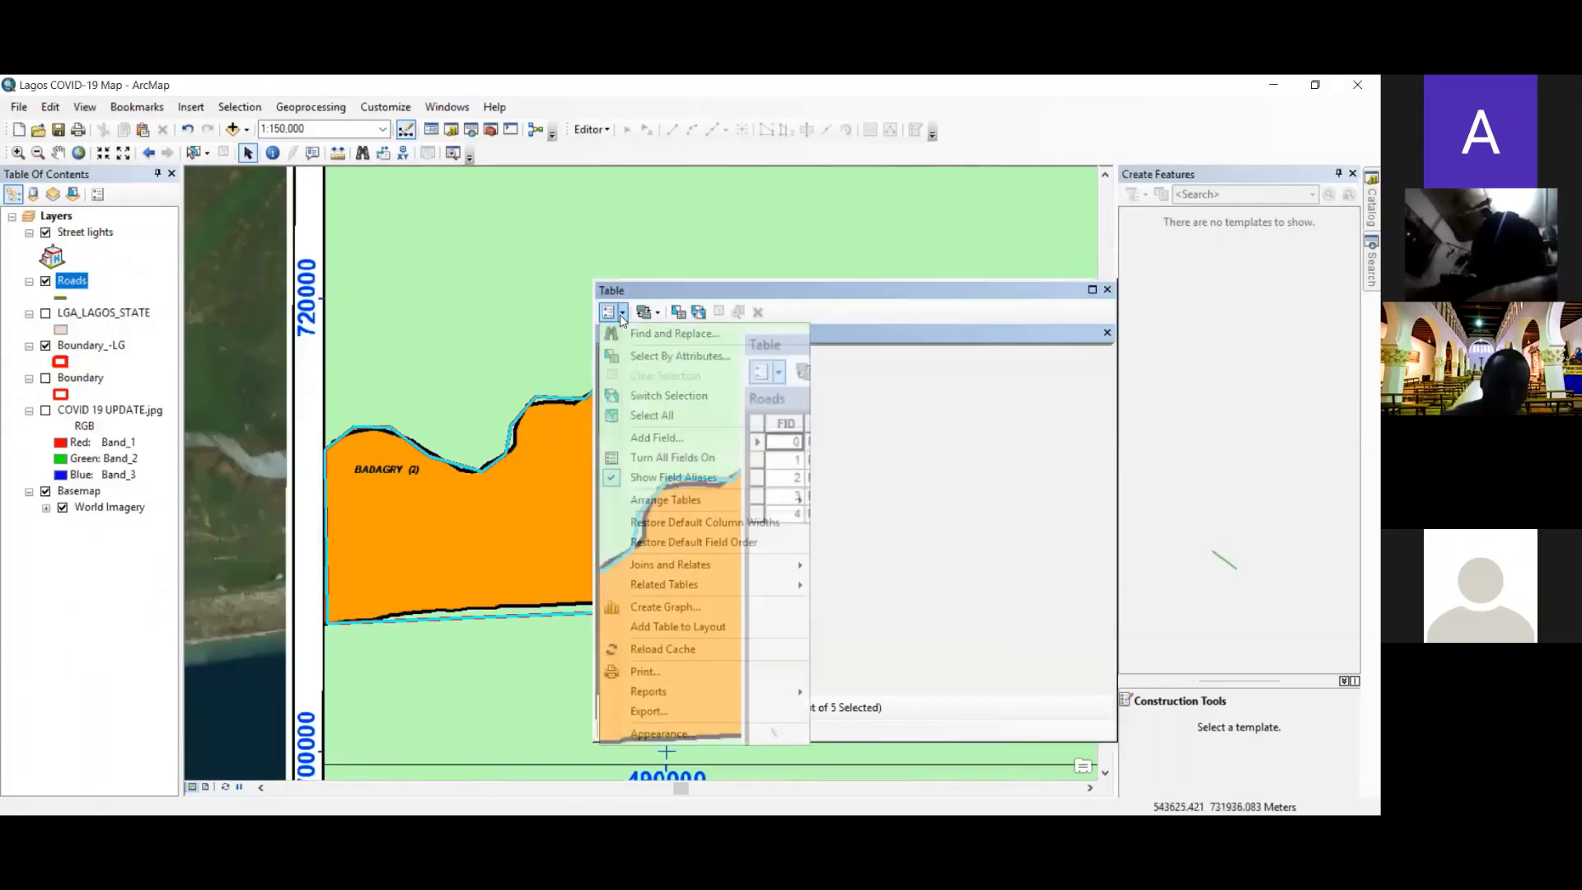
{"action": "left_click", "coordinate": [663, 441]}
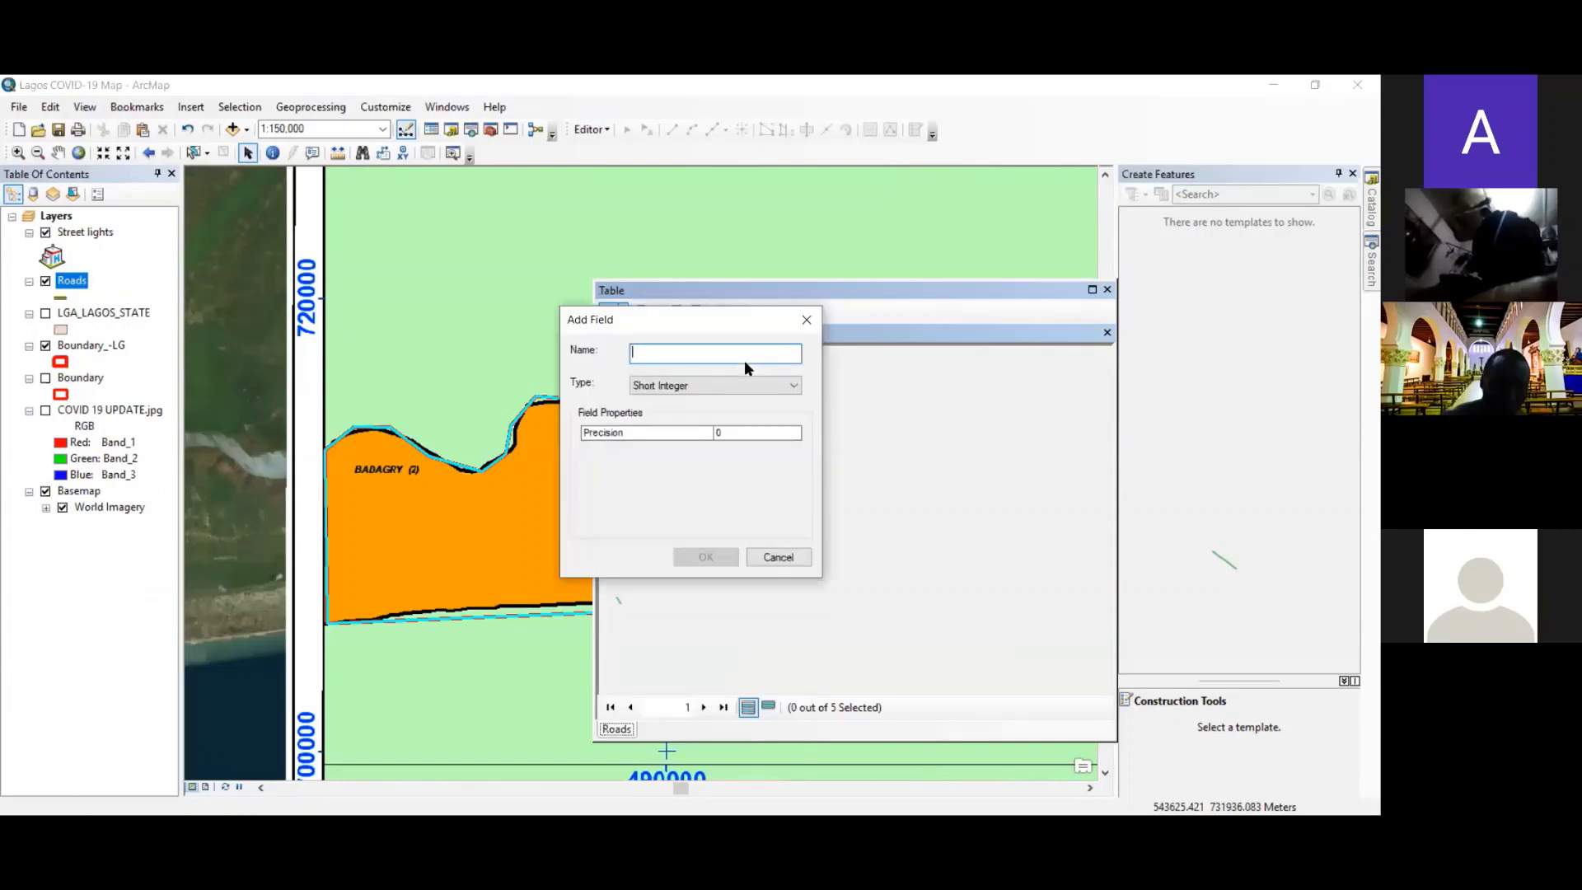
{"action": "type", "text": "L"}
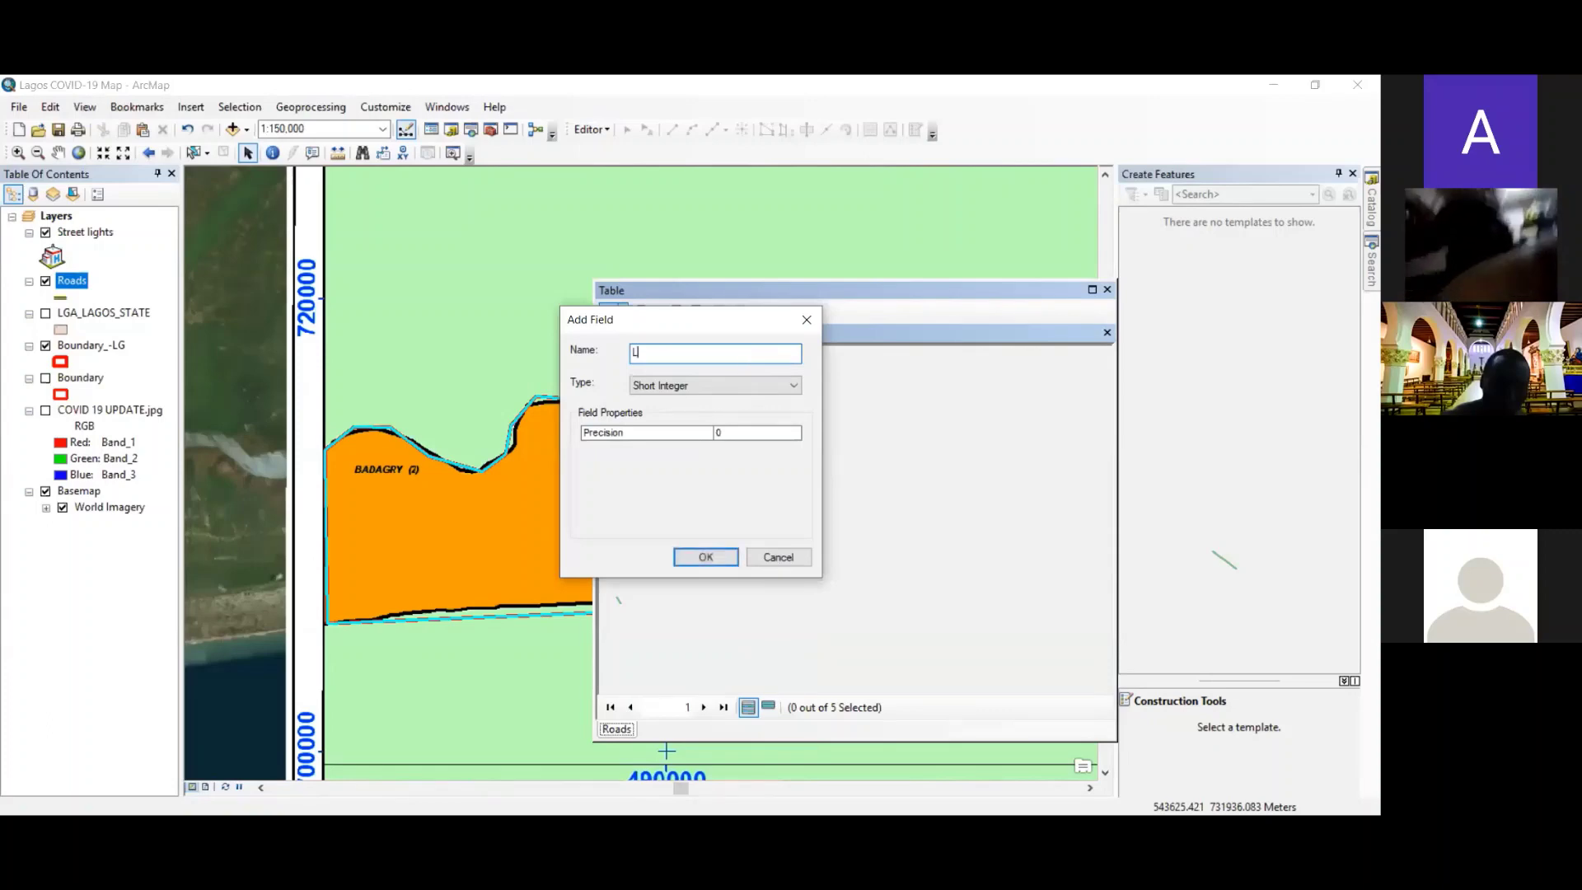
{"action": "type", "text": "enth"}
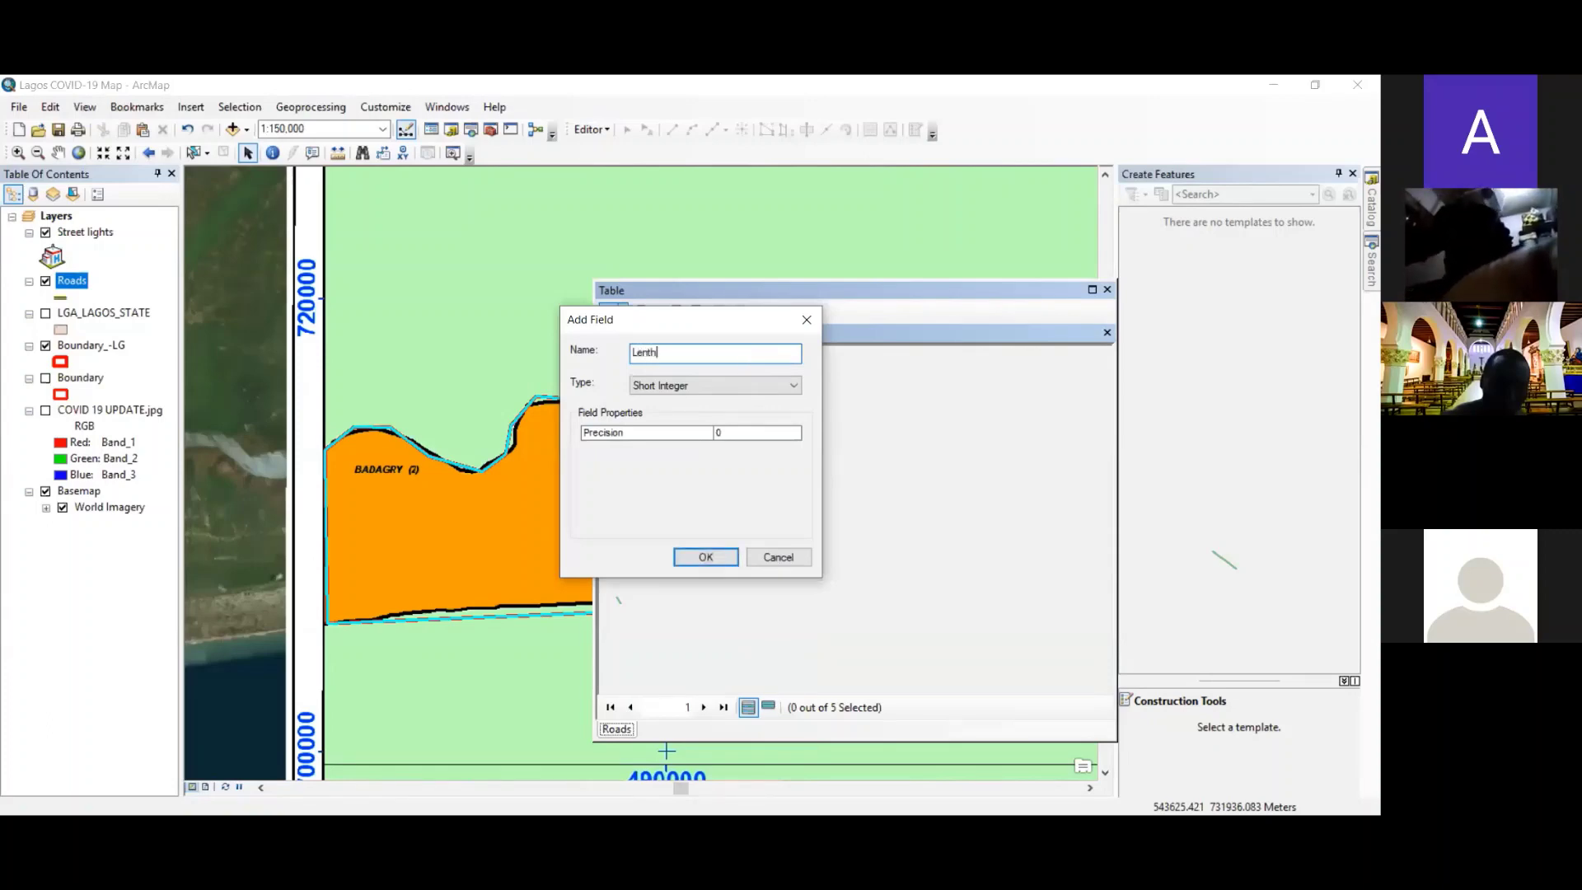
{"action": "key", "text": "BackSpace"}
{"action": "key", "text": "BackSpace"}
{"action": "type", "text": "ght"}
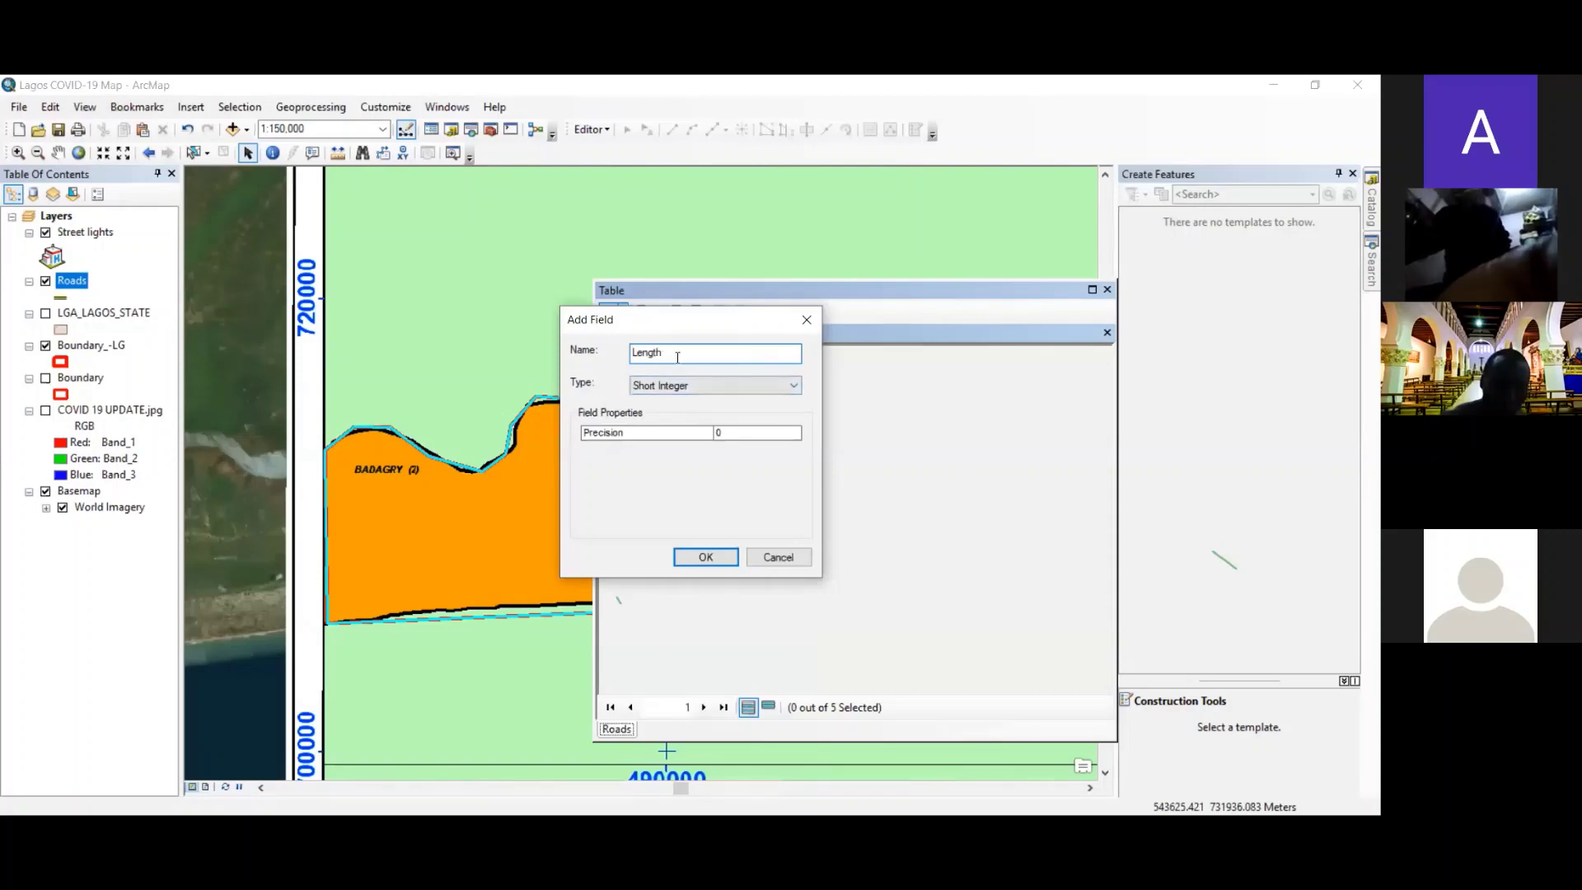
- Set the new field's type to Long Integer with a precision of 12 and add it to the table
{"action": "left_click", "coordinate": [706, 391]}
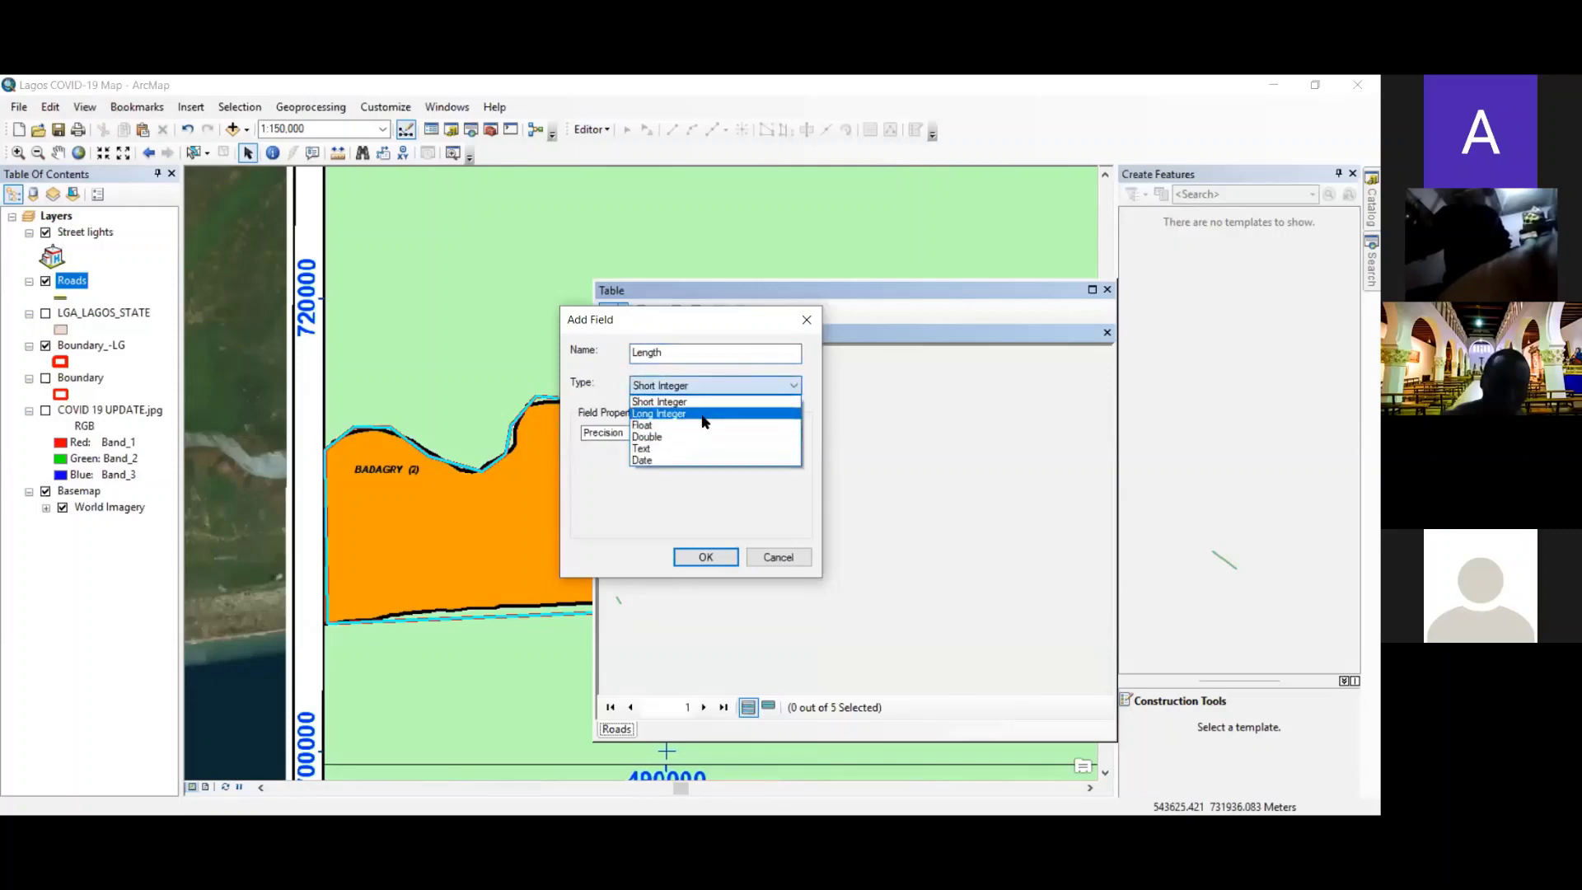
{"action": "left_click", "coordinate": [705, 413]}
{"action": "left_click", "coordinate": [744, 437]}
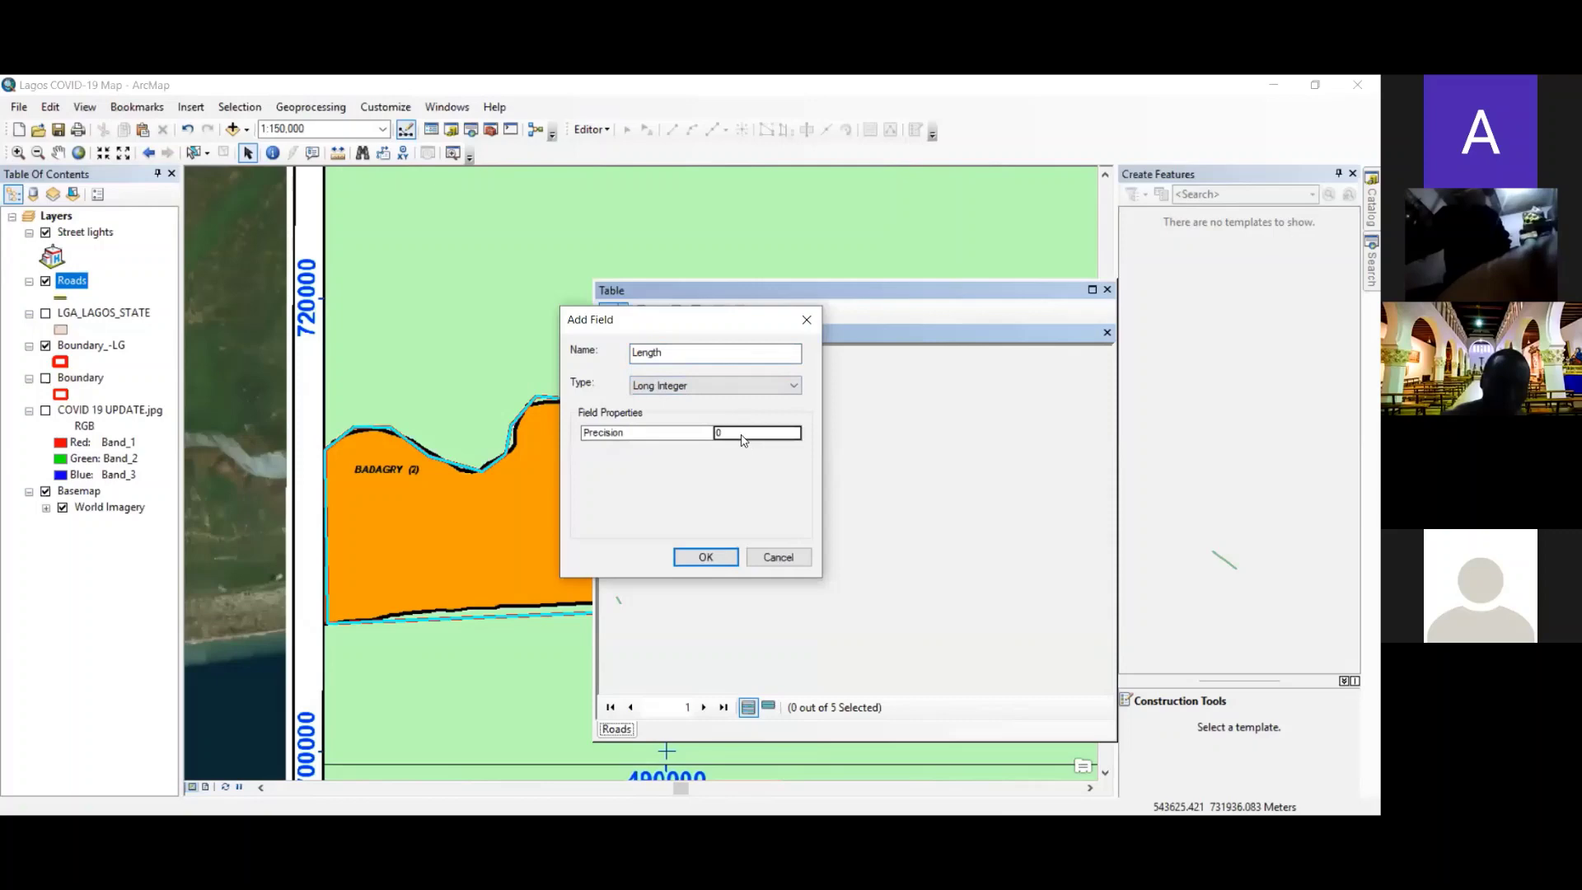
{"action": "type", "text": "12"}
{"action": "key", "text": "Return"}
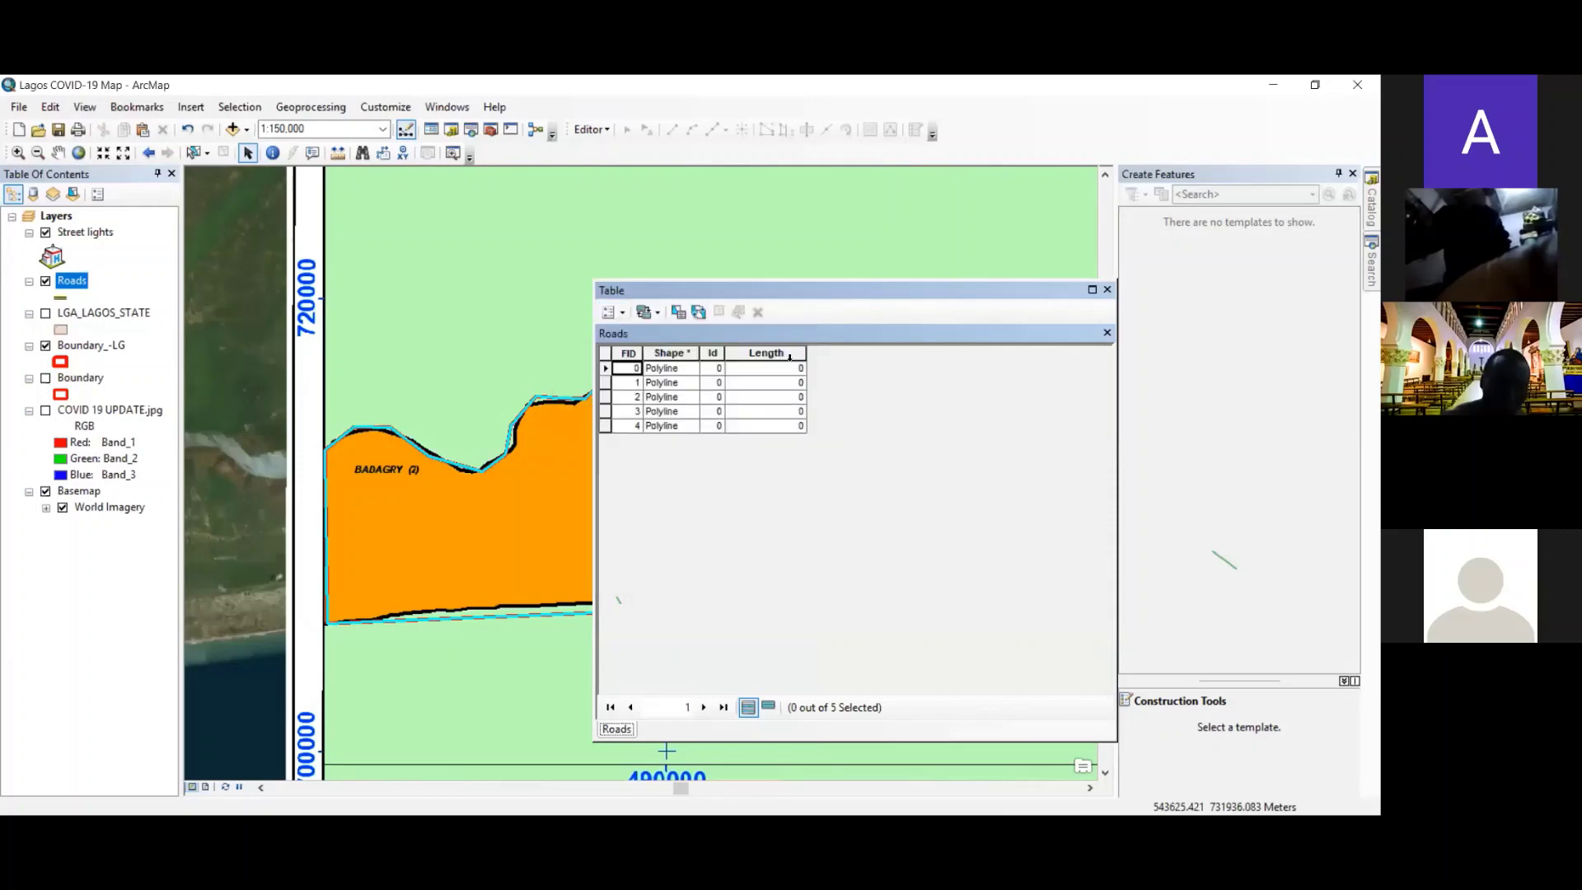
- Calculate the geometry of the Length field as Length in Meters, using the data source's coordinate system
{"action": "left_click", "coordinate": [789, 355]}
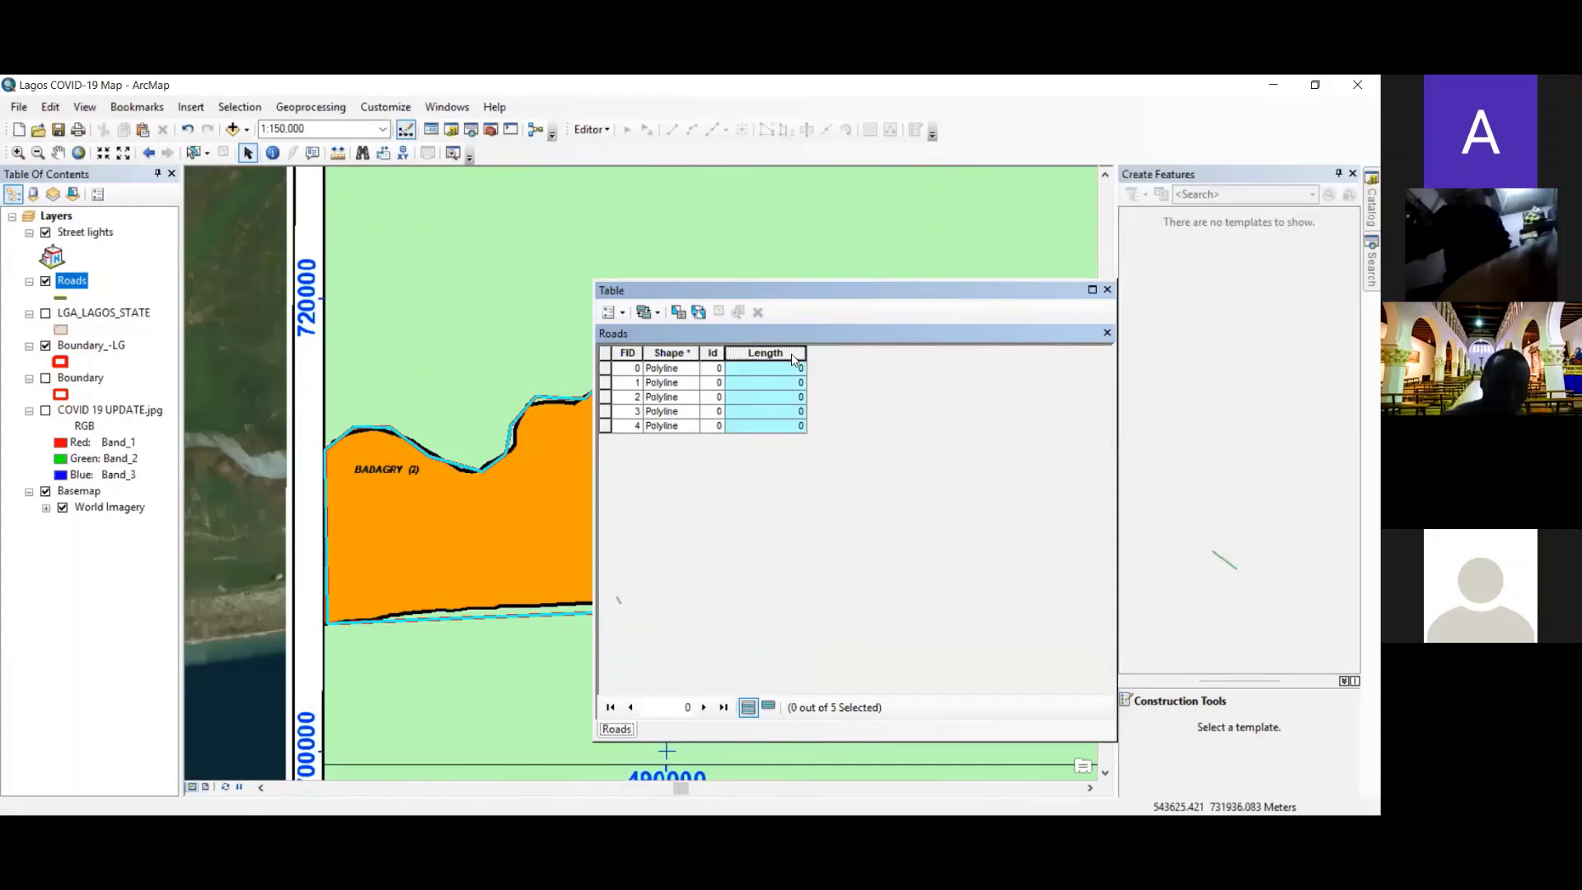
{"action": "right_click", "coordinate": [794, 357]}
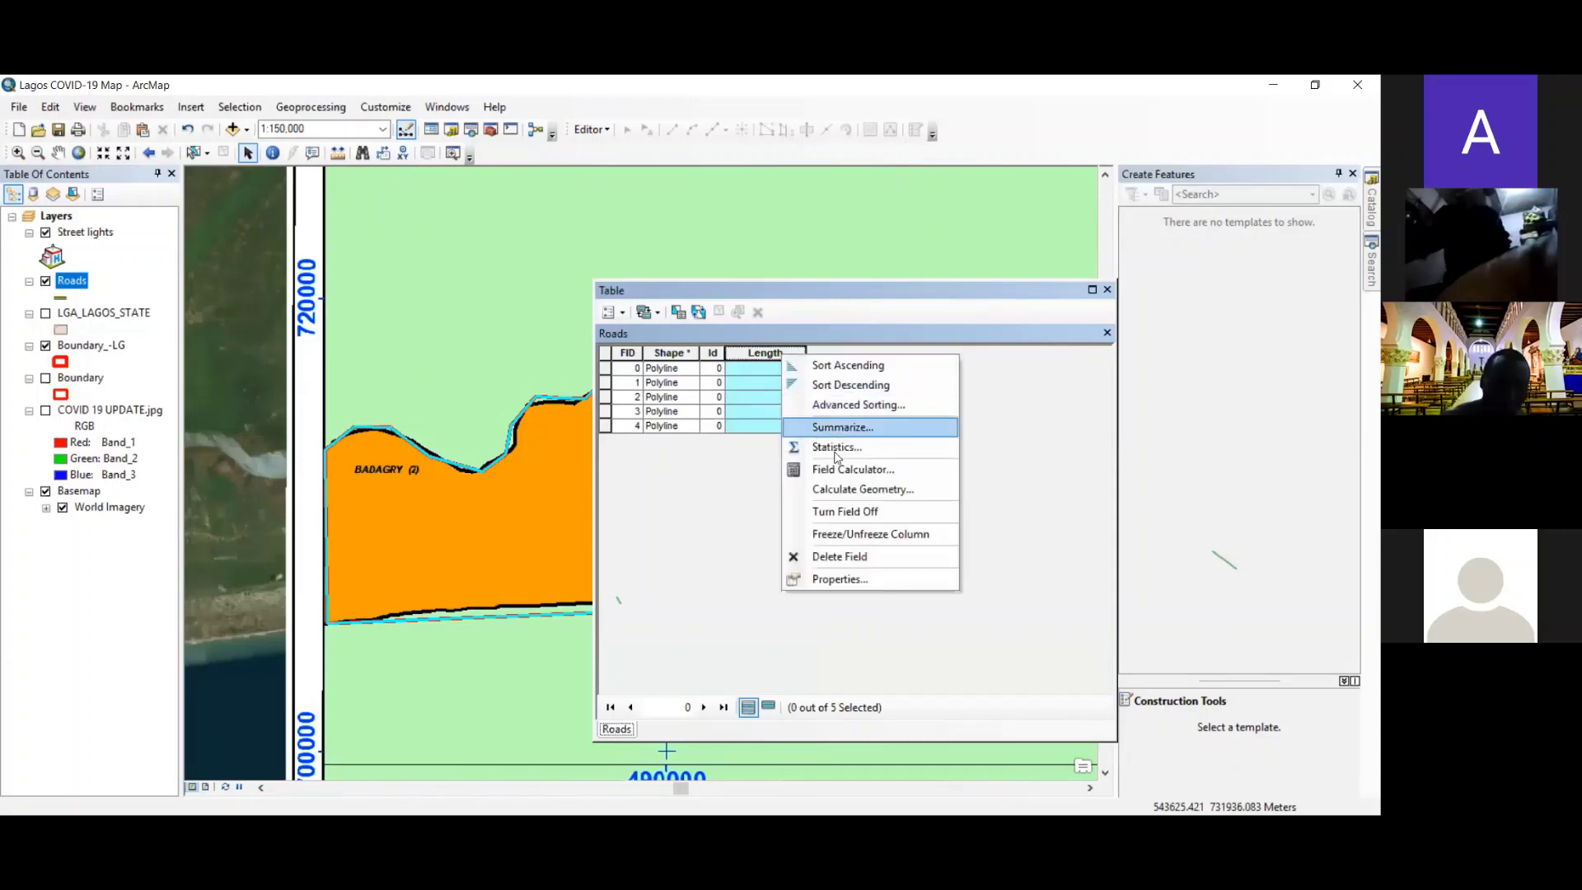
{"action": "left_click", "coordinate": [851, 493]}
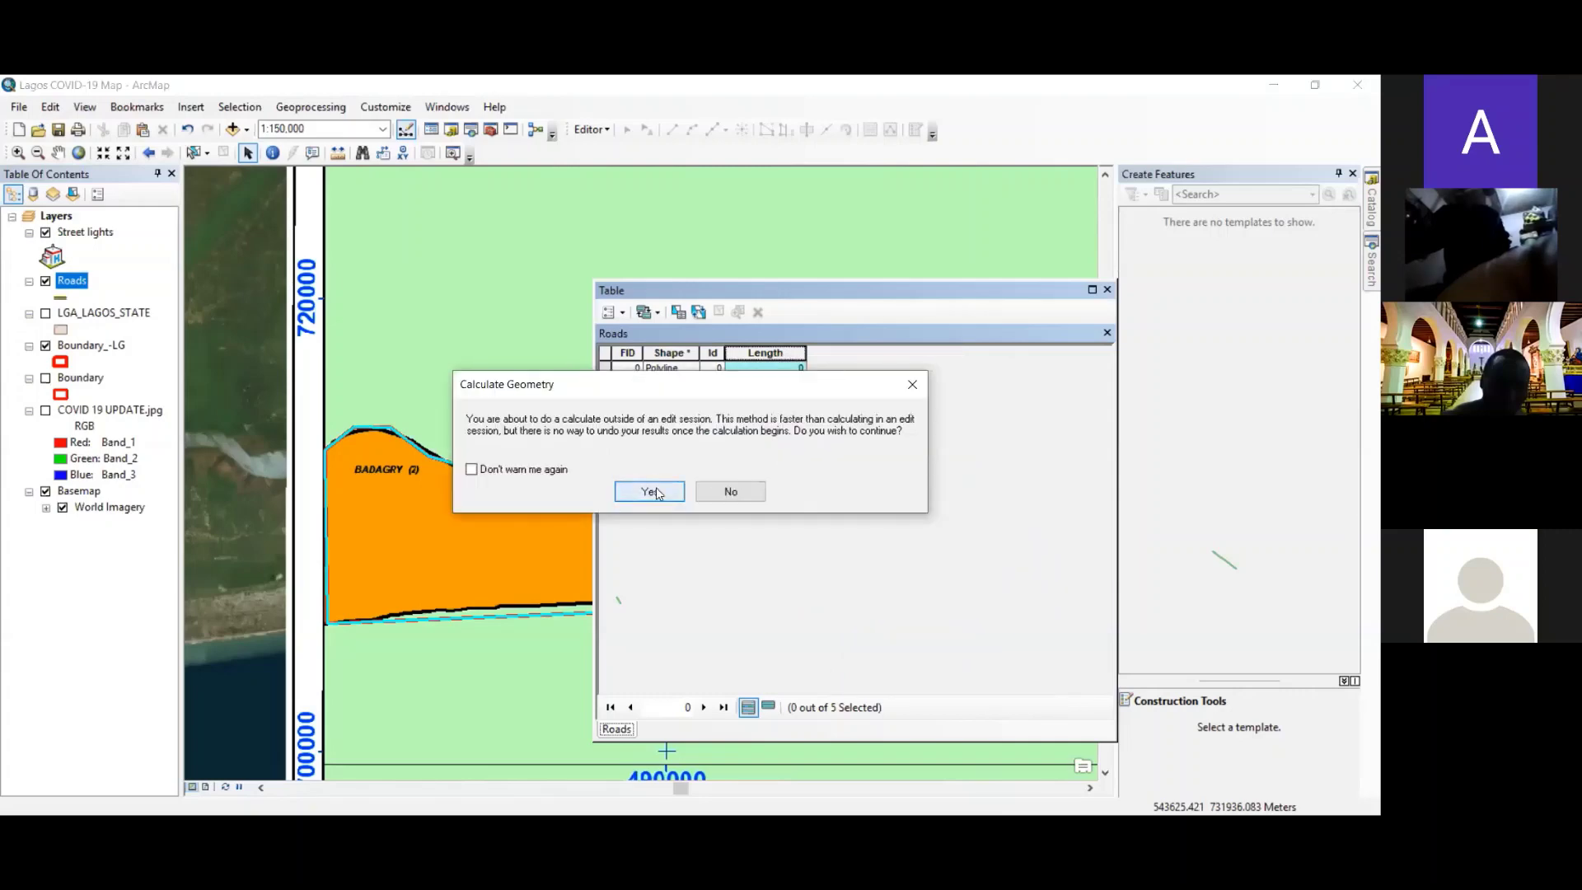
{"action": "left_click", "coordinate": [651, 492]}
{"action": "left_click", "coordinate": [699, 358]}
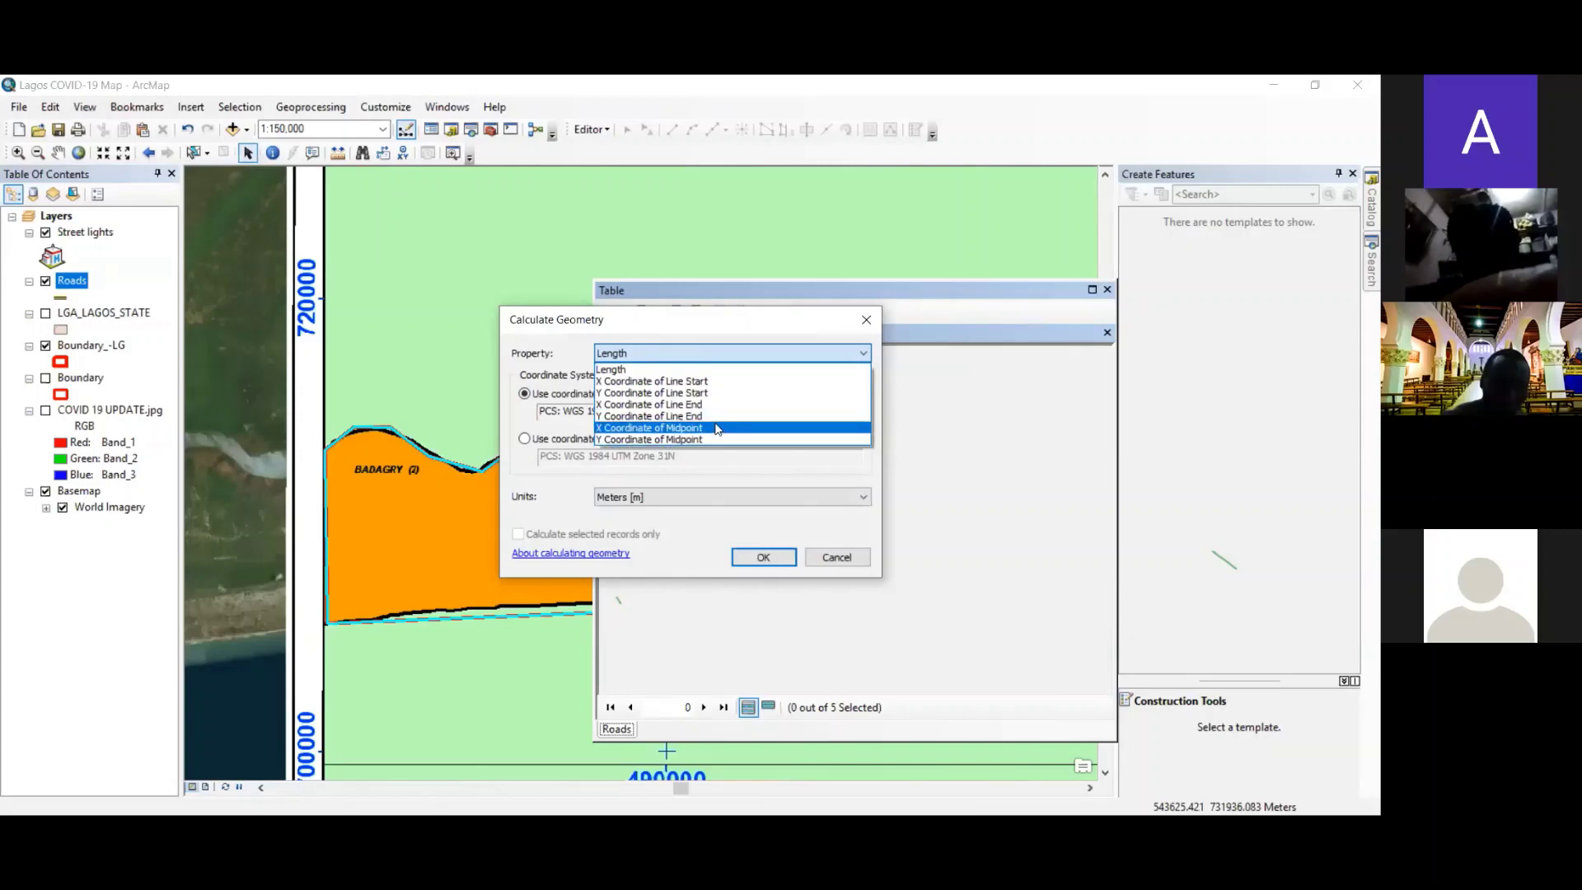
{"action": "left_click", "coordinate": [654, 367]}
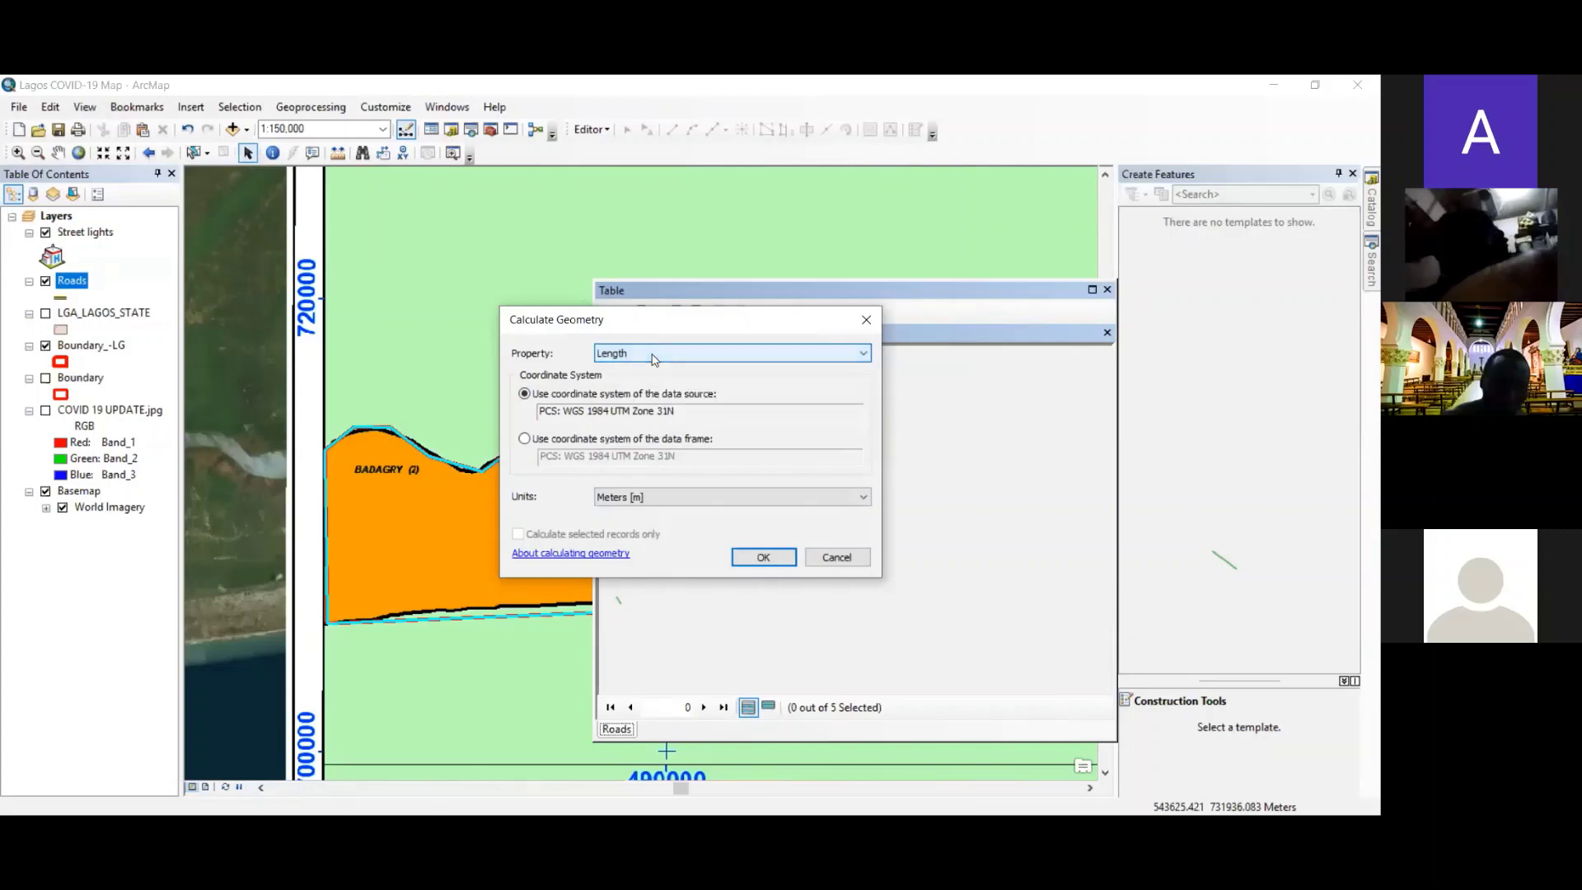
{"action": "left_click", "coordinate": [718, 499]}
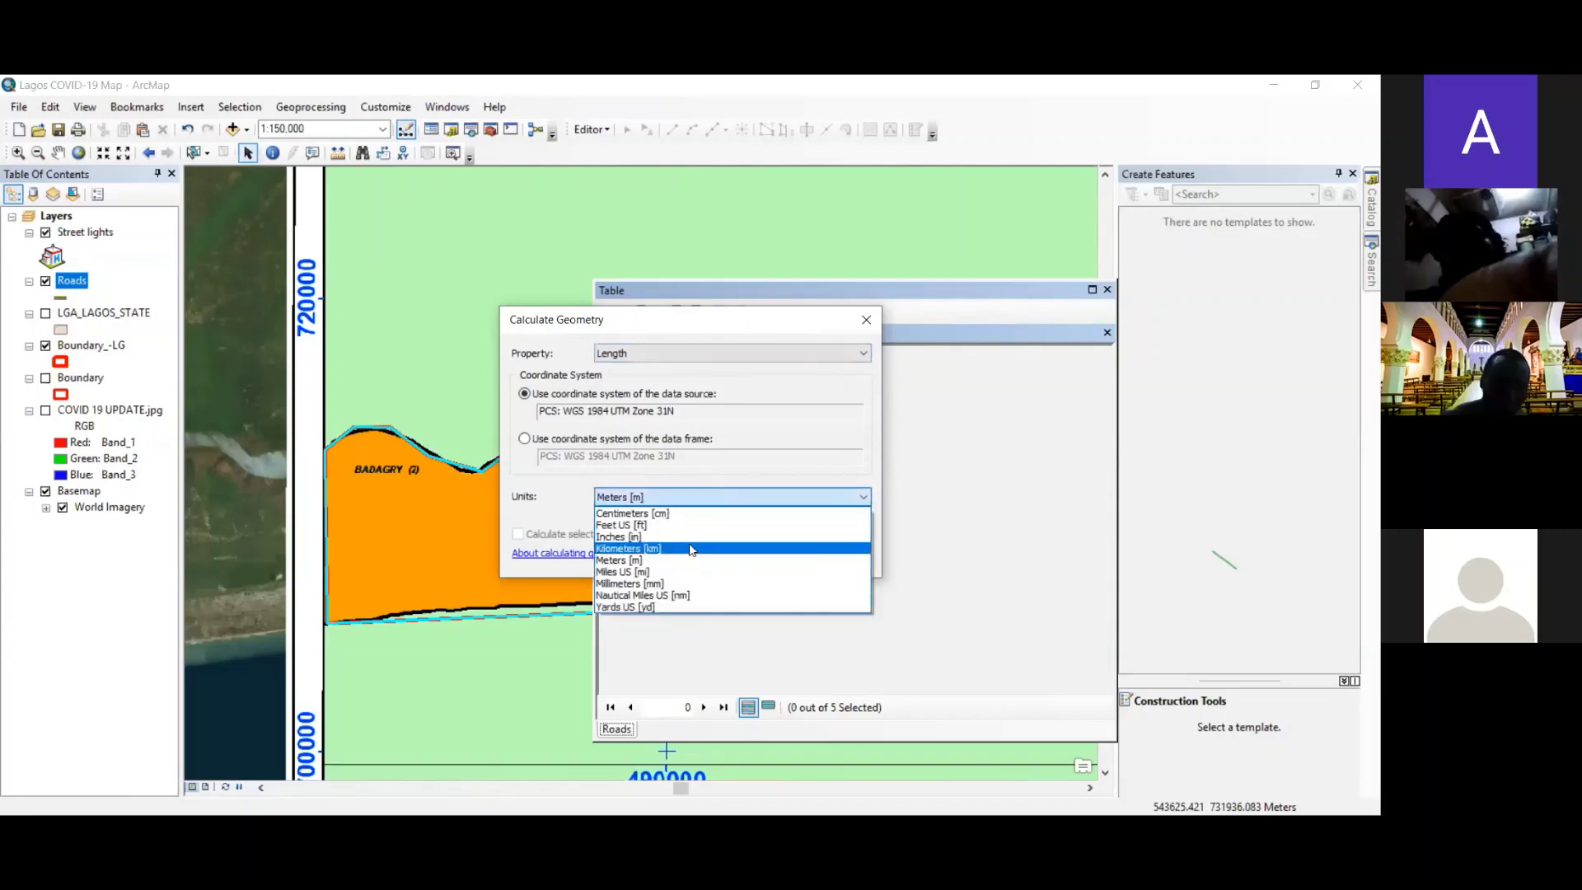
{"action": "left_click", "coordinate": [712, 497]}
{"action": "left_click", "coordinate": [764, 559]}
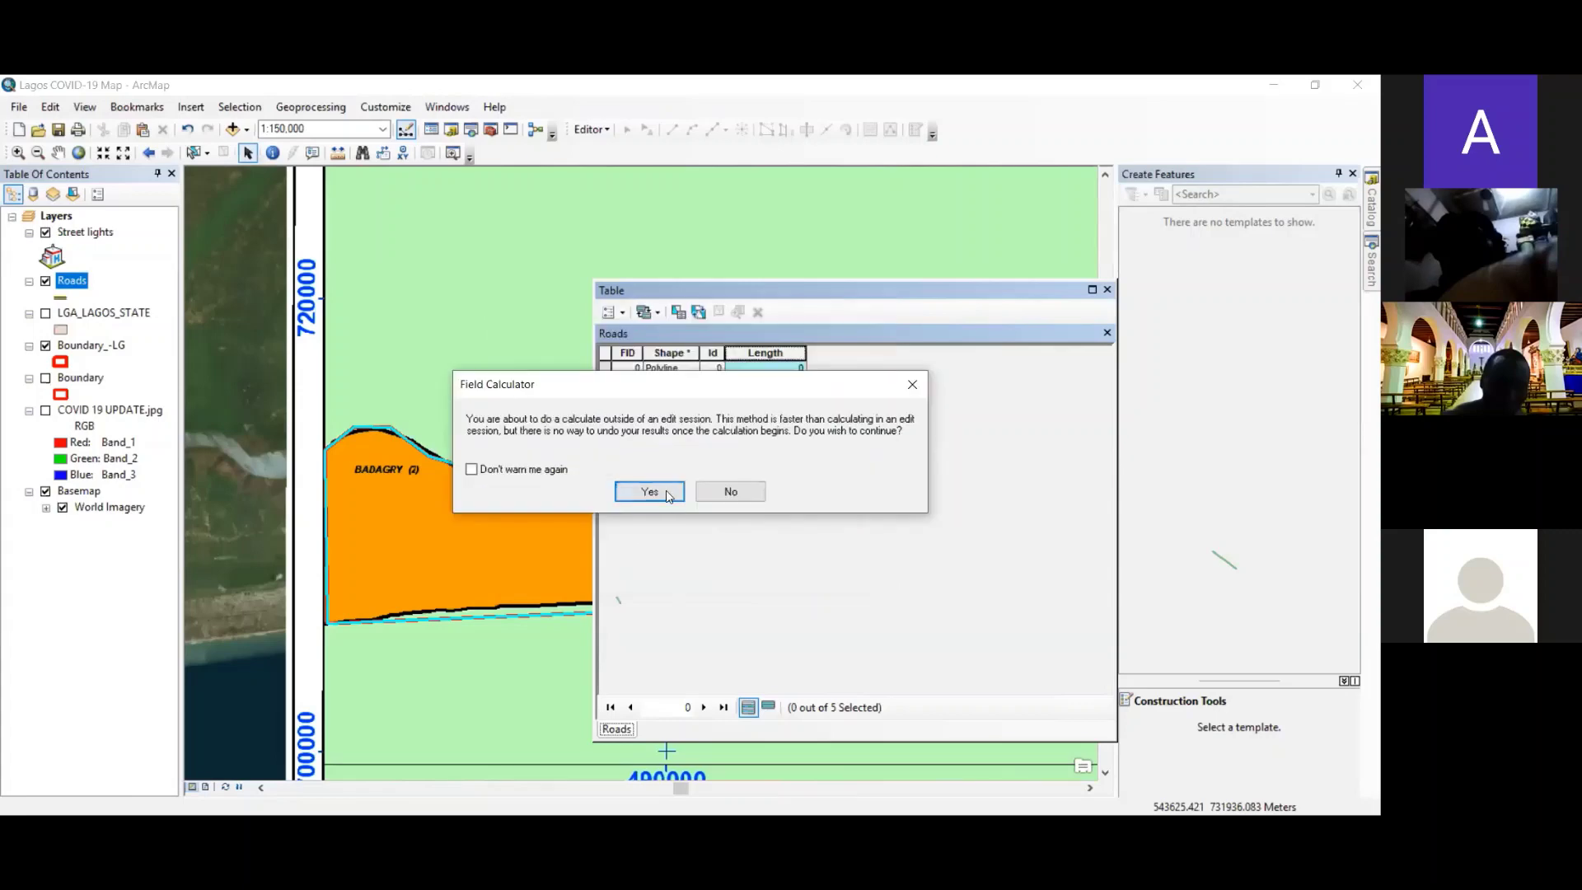
{"action": "left_click", "coordinate": [650, 492]}
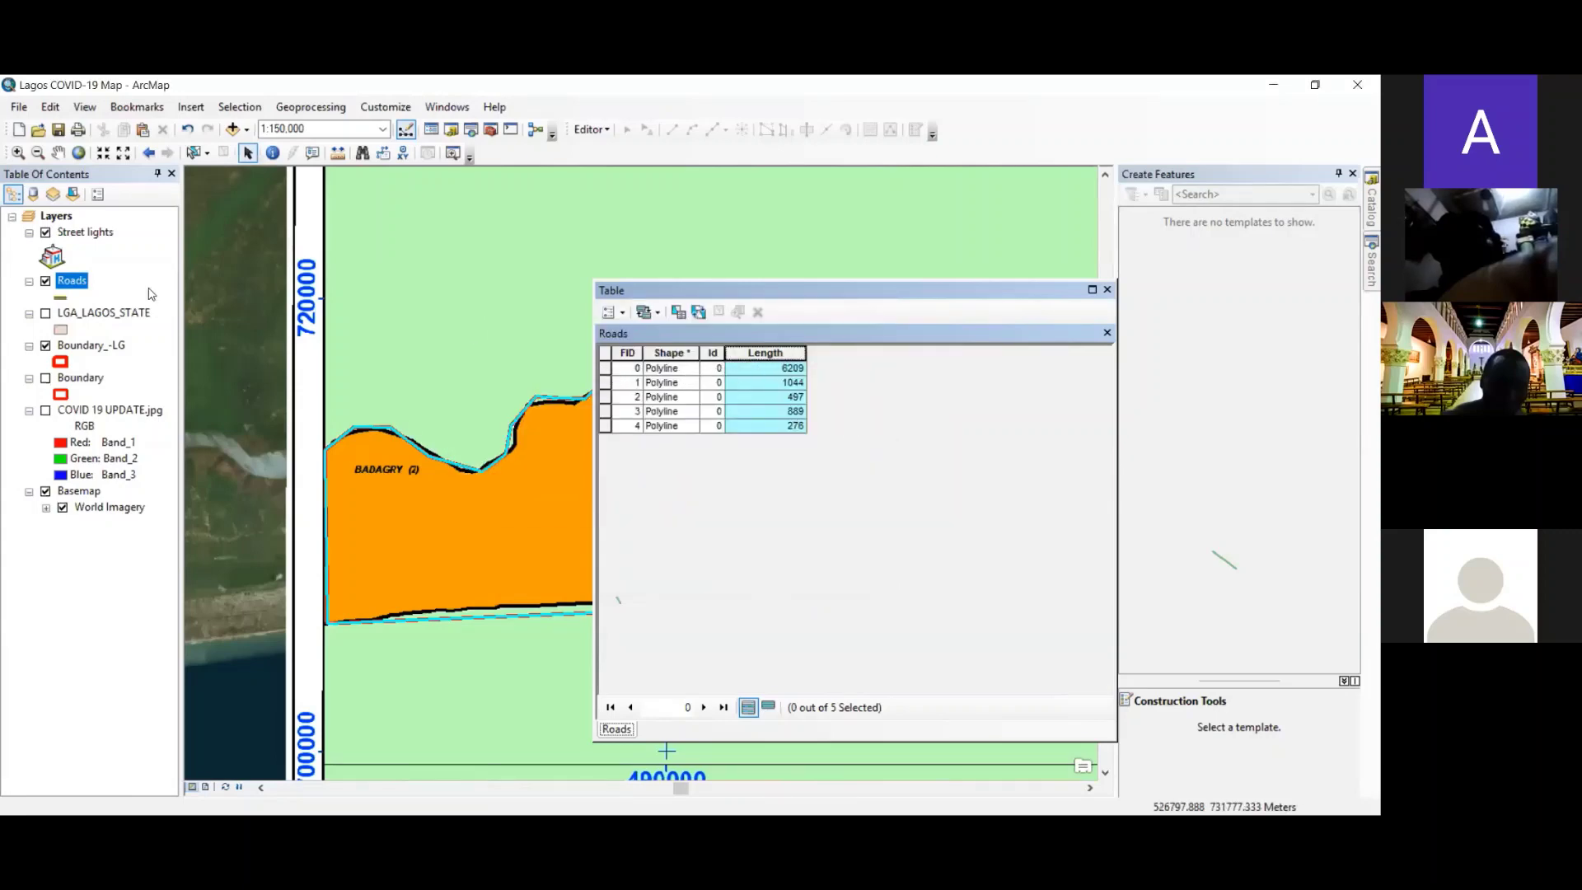
- Select the road record with FID 0 in the Roads table and close the table
{"action": "left_click", "coordinate": [605, 368]}
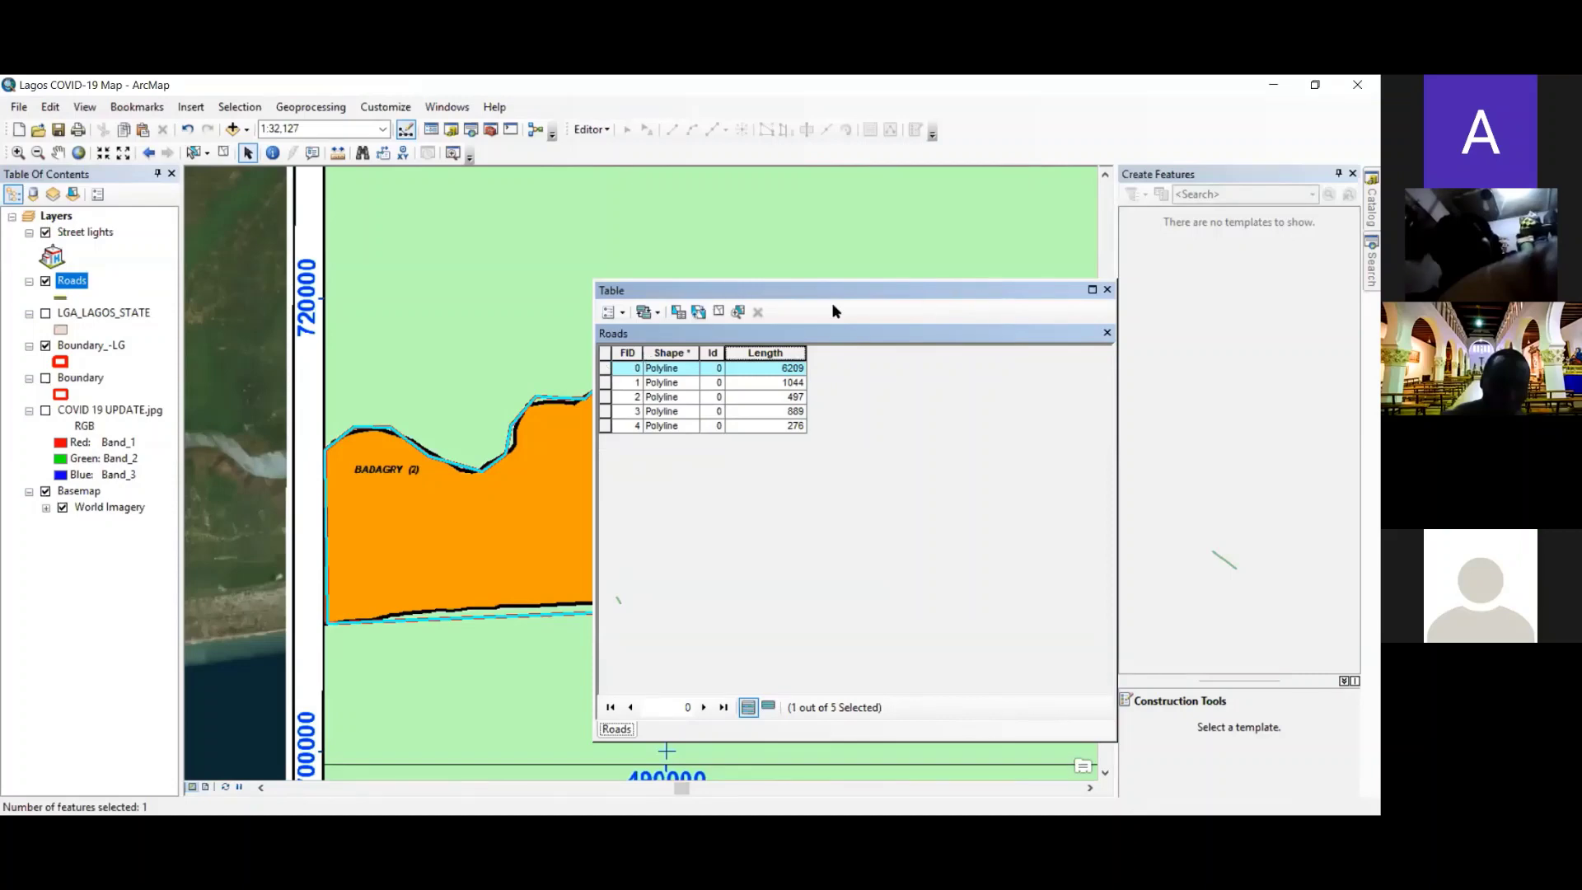
{"action": "left_click_drag", "start_coordinate": [1017, 290], "coordinate": [814, 308]}
{"action": "left_click", "coordinate": [903, 307]}
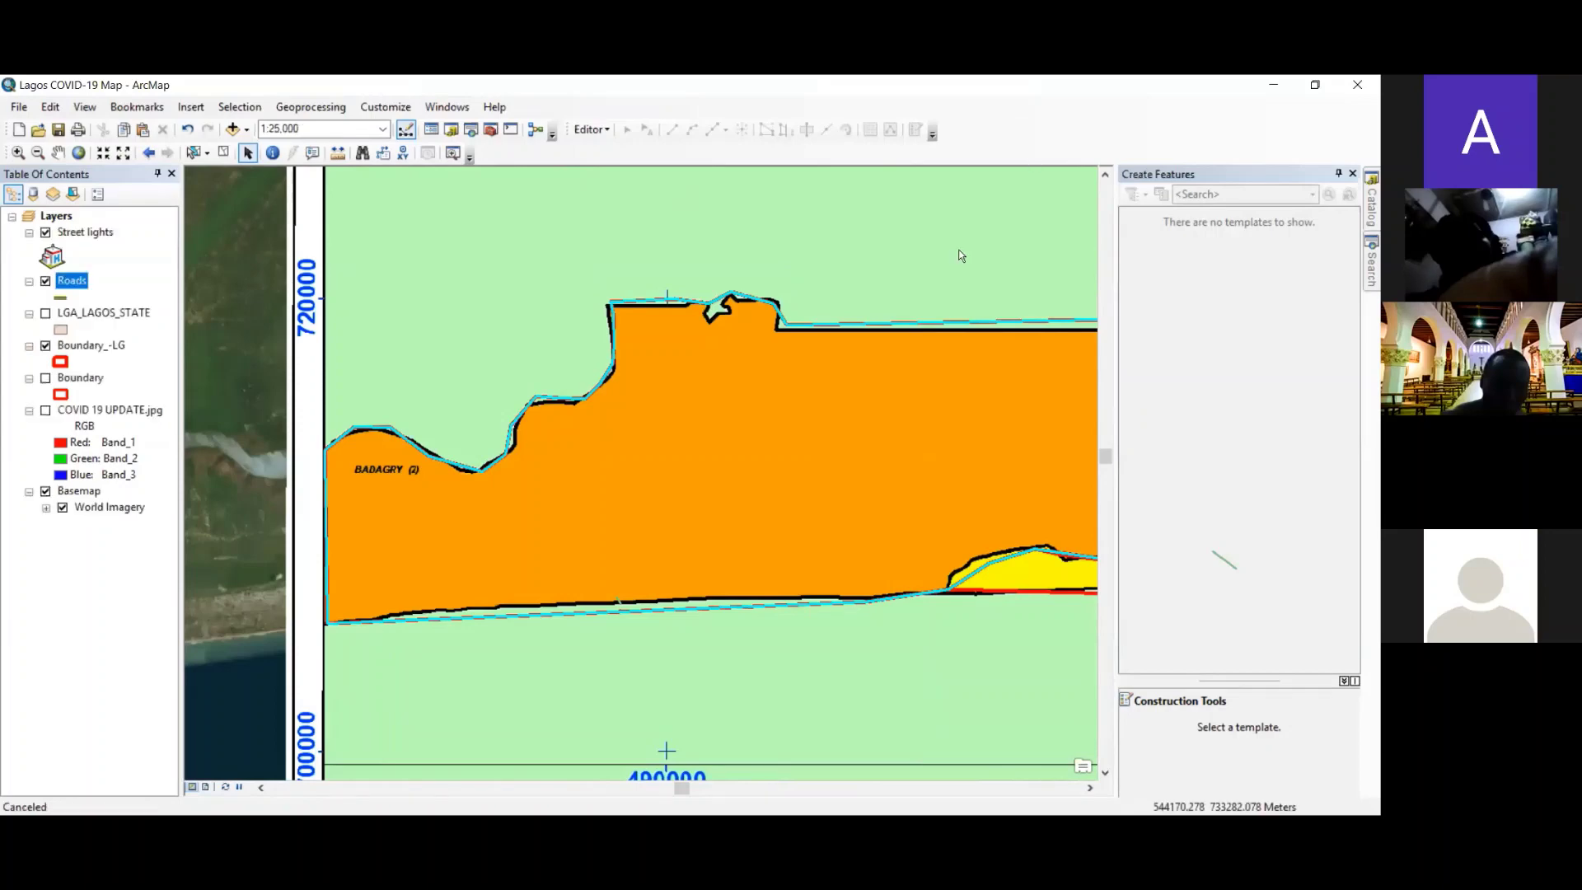
- Toggle the Street lights layer off and on to check it, and inspect the map at a scale of 1:8,000
{"action": "left_click", "coordinate": [45, 232]}
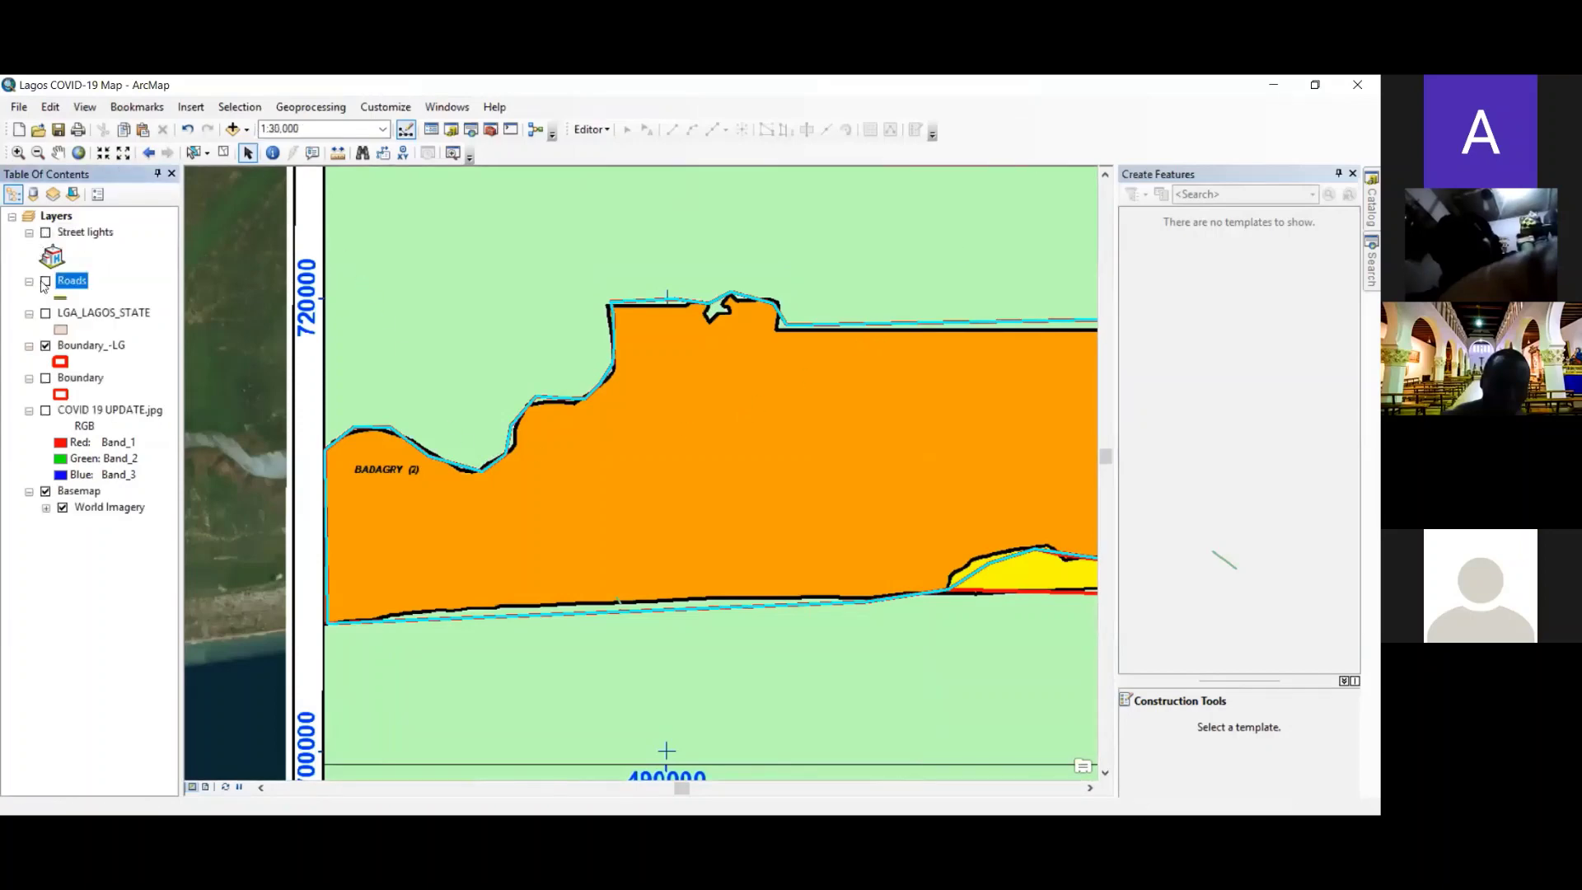
{"action": "left_click", "coordinate": [45, 232]}
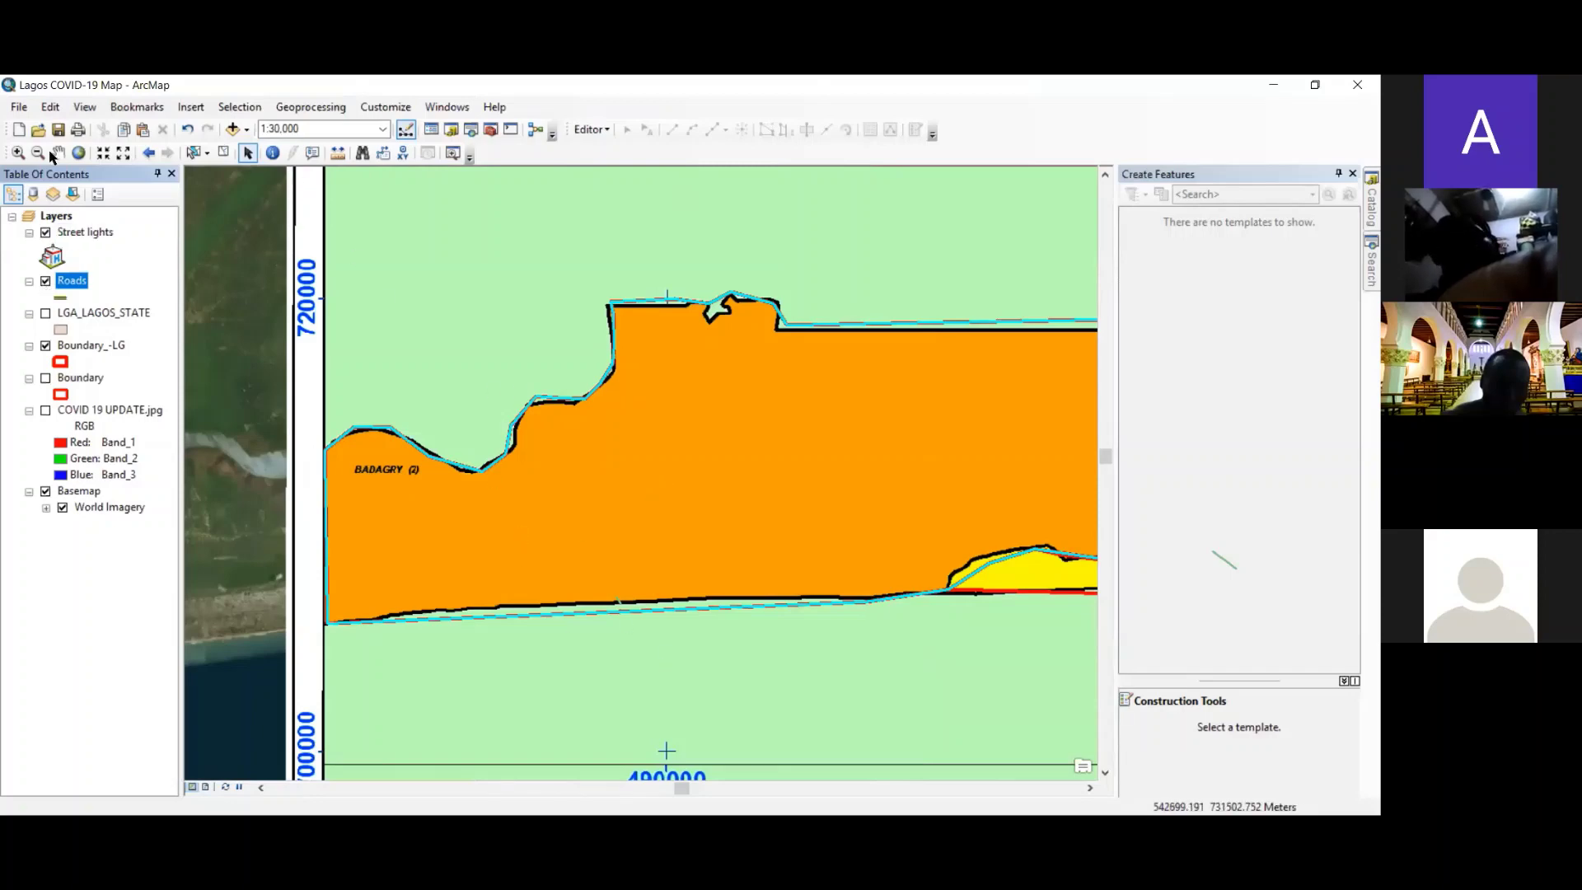
{"action": "left_click", "coordinate": [18, 152]}
{"action": "left_click", "coordinate": [494, 366]}
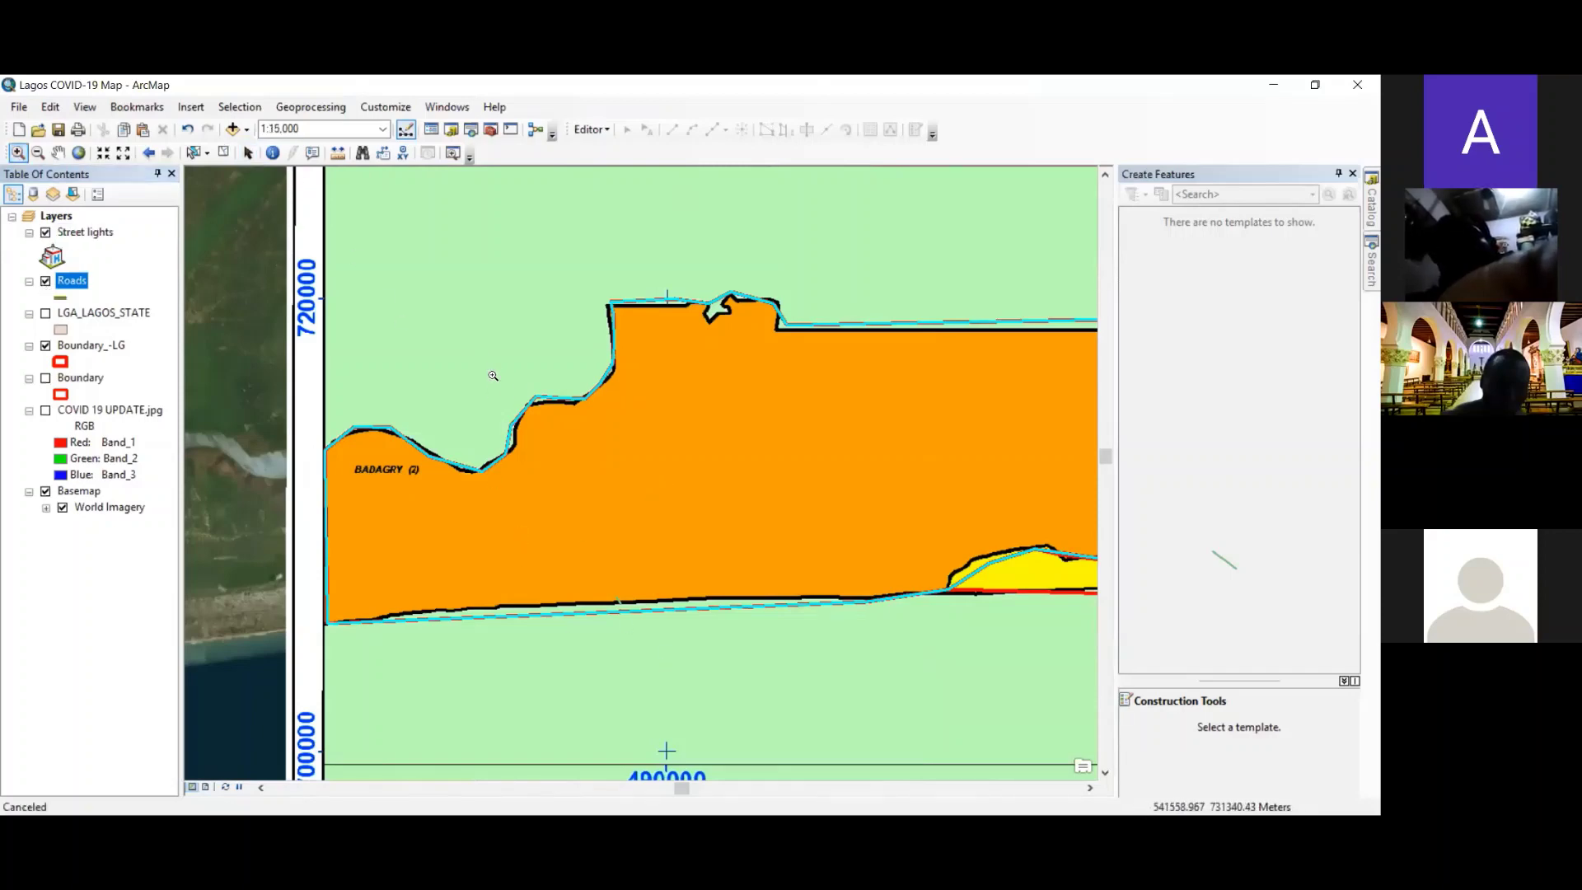
{"action": "left_click", "coordinate": [488, 384]}
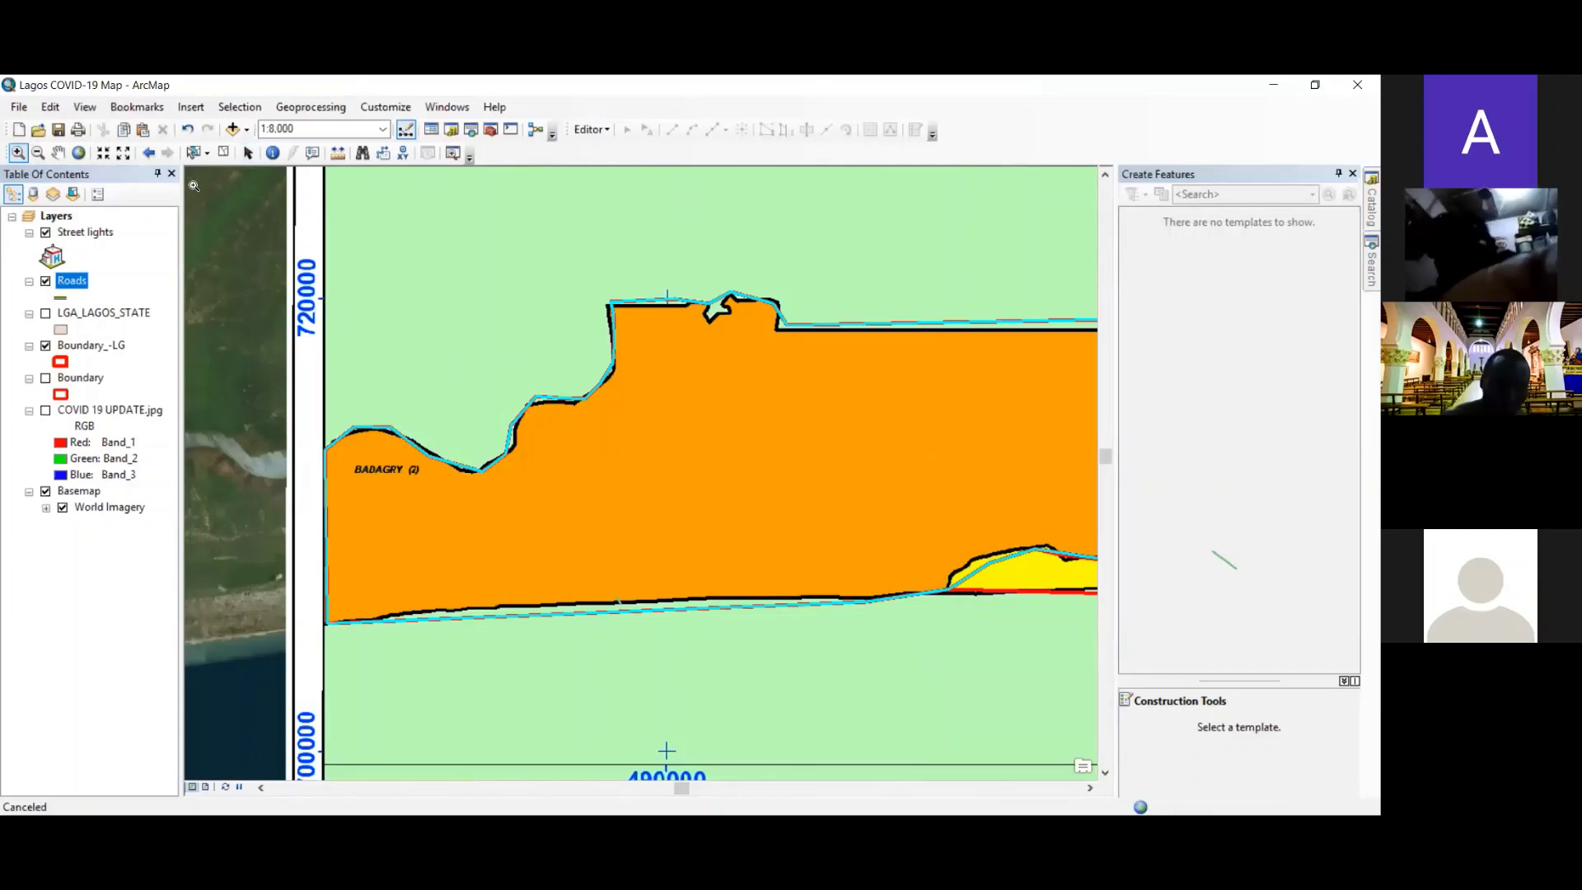
- Save the map document
{"action": "left_click", "coordinate": [20, 108]}
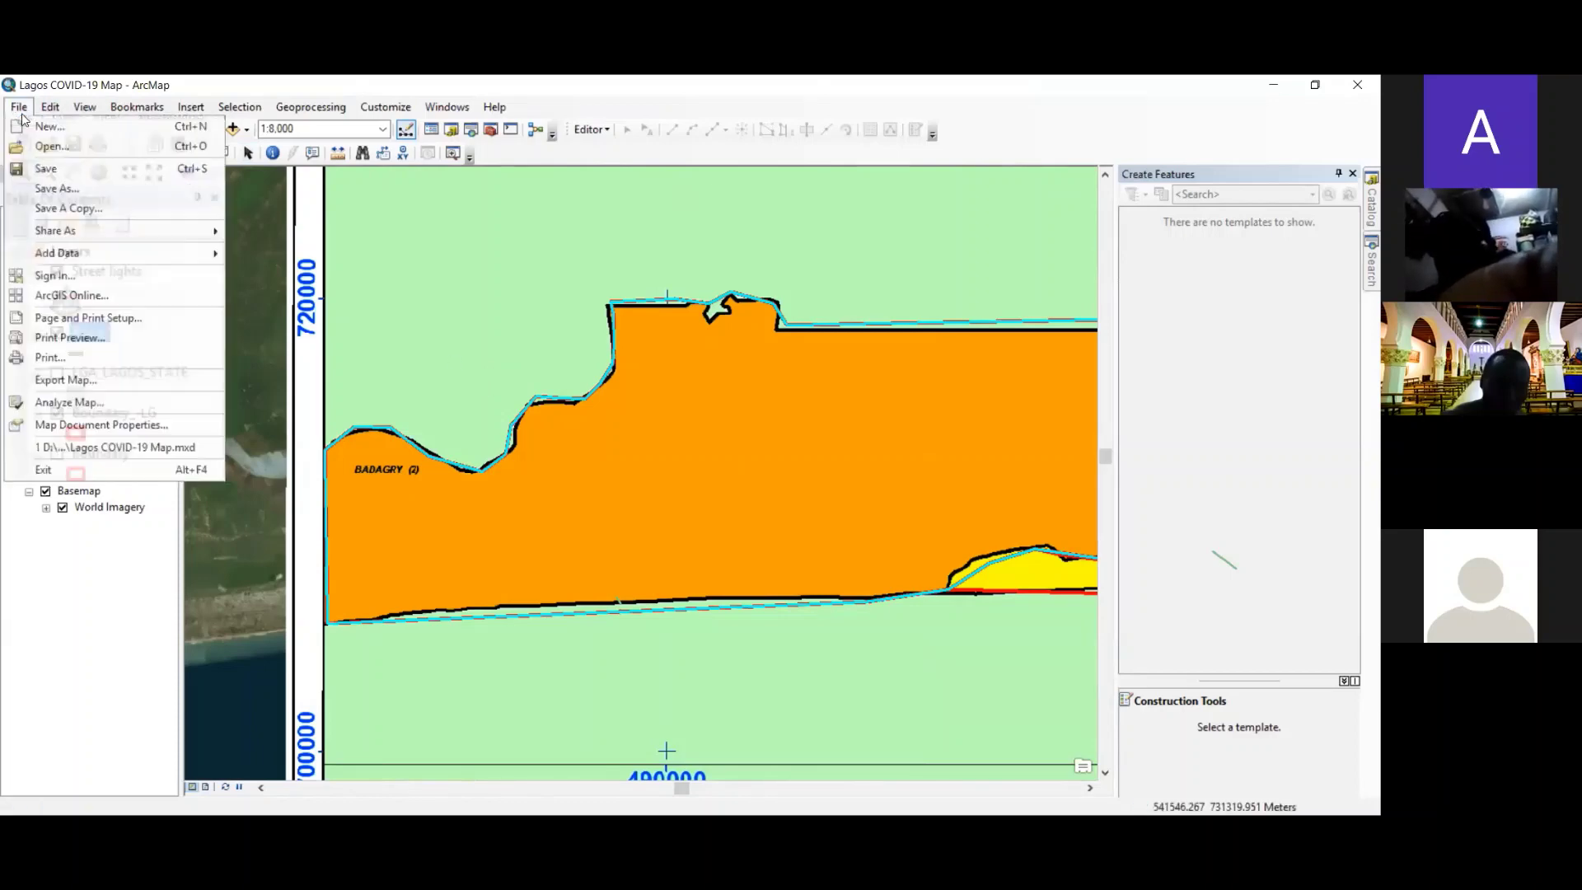
{"action": "left_click", "coordinate": [45, 168]}
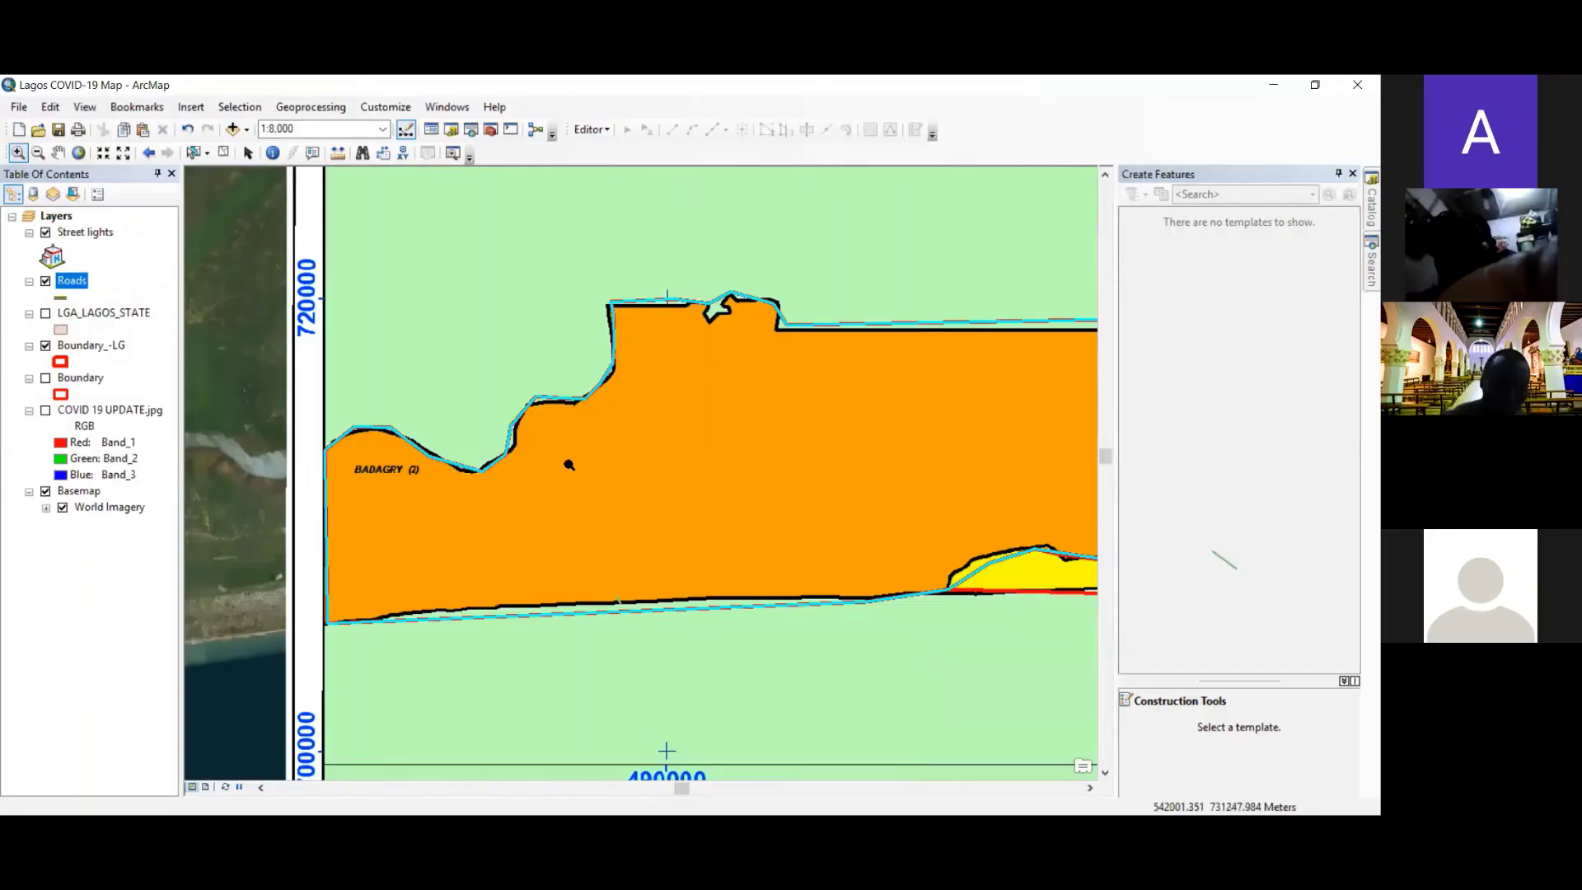
{"action": "left_click", "coordinate": [584, 565]}
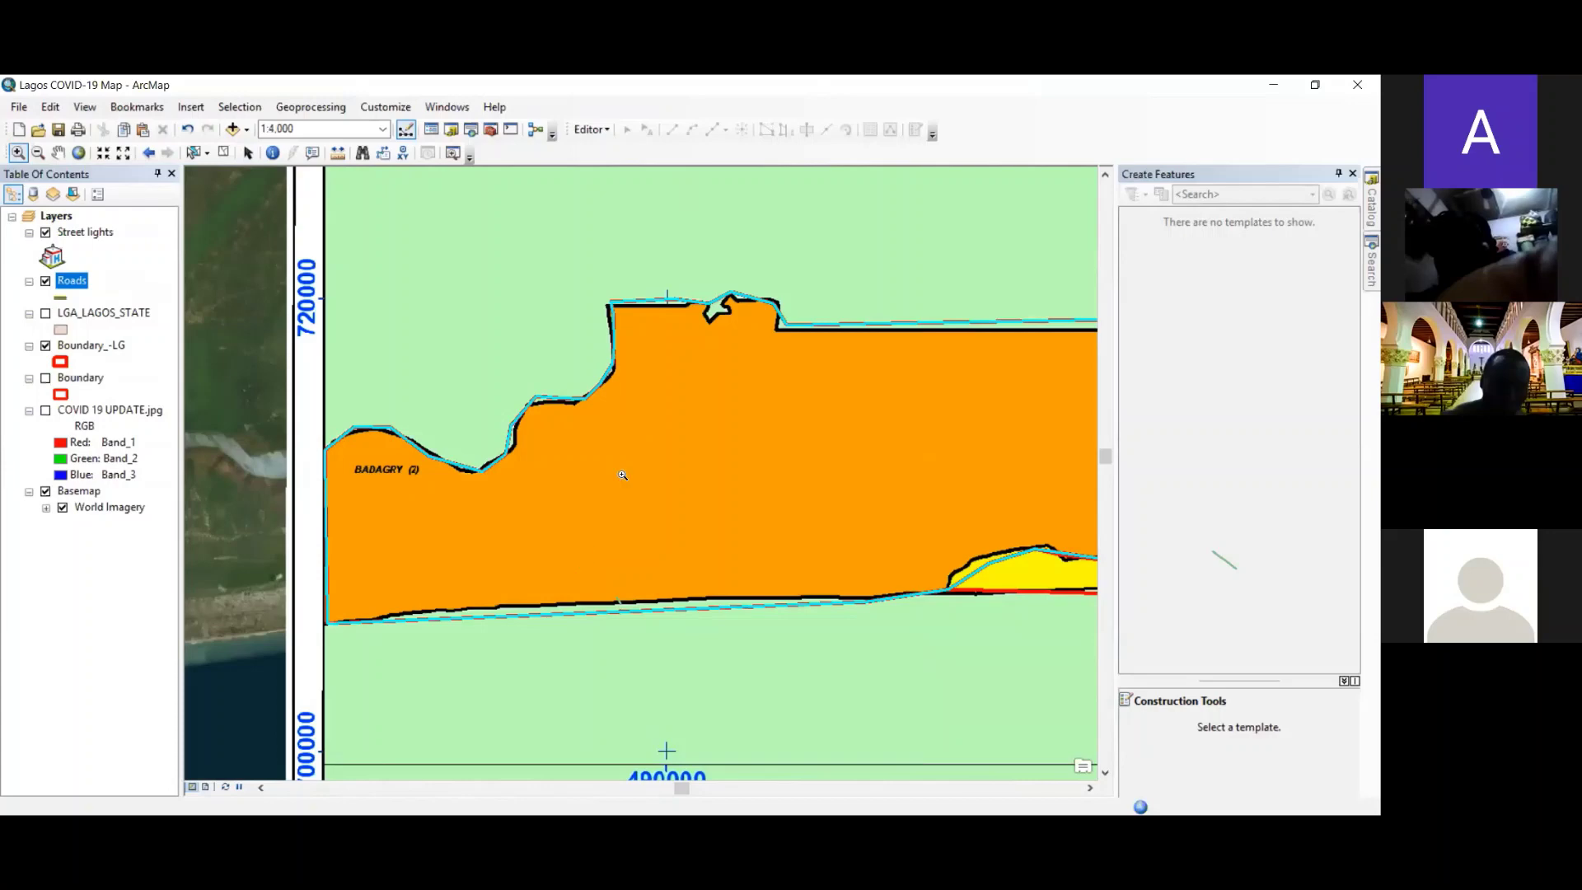
{"action": "left_click", "coordinate": [488, 339]}
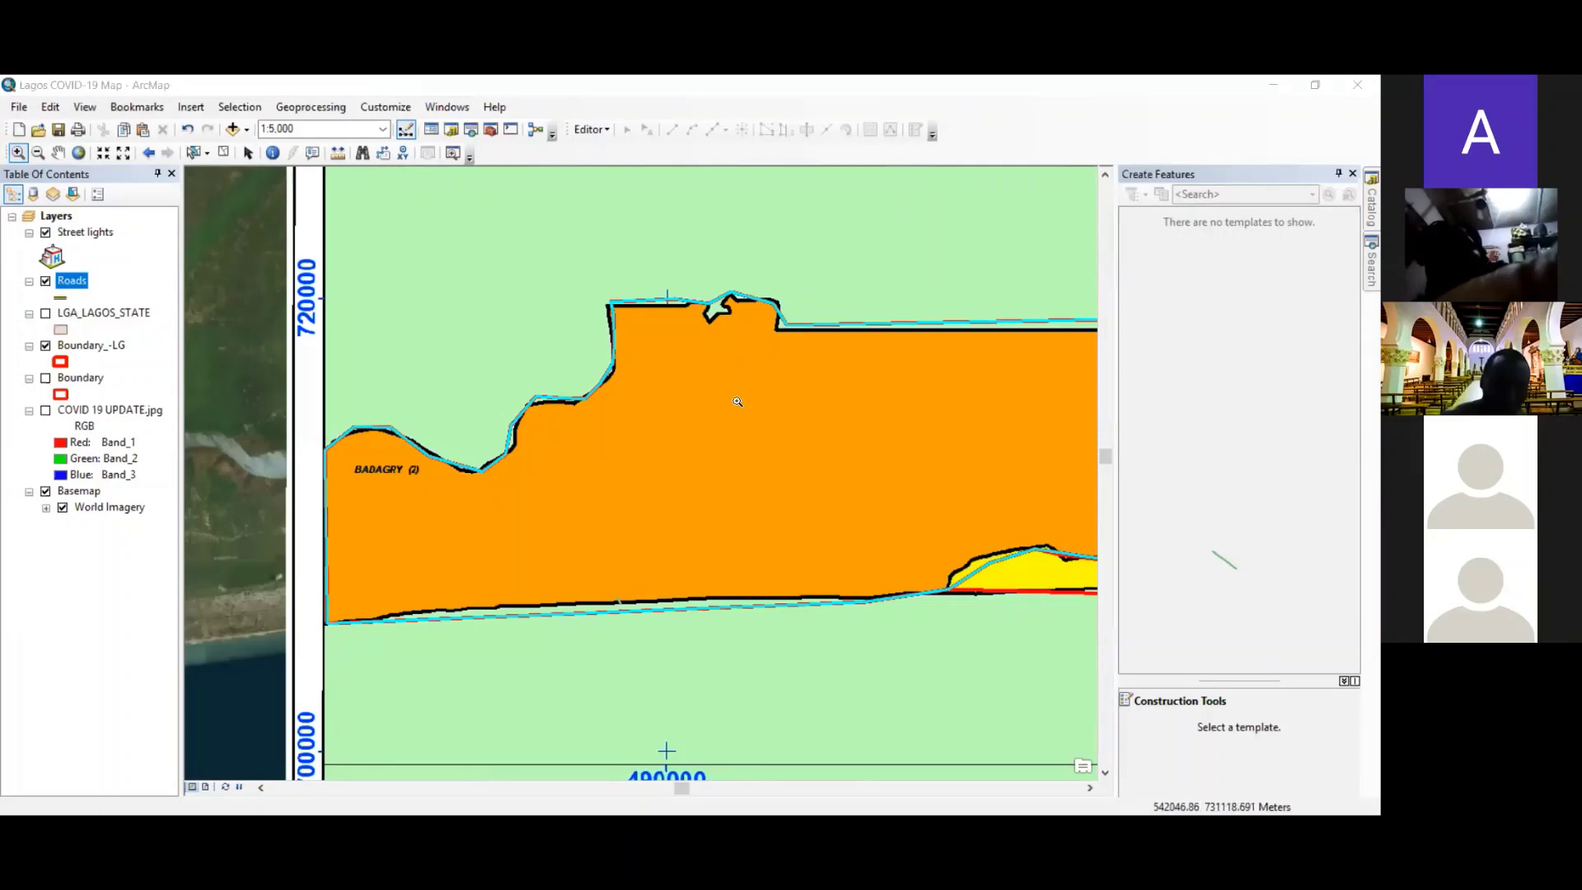
{"action": "left_click", "coordinate": [708, 496]}
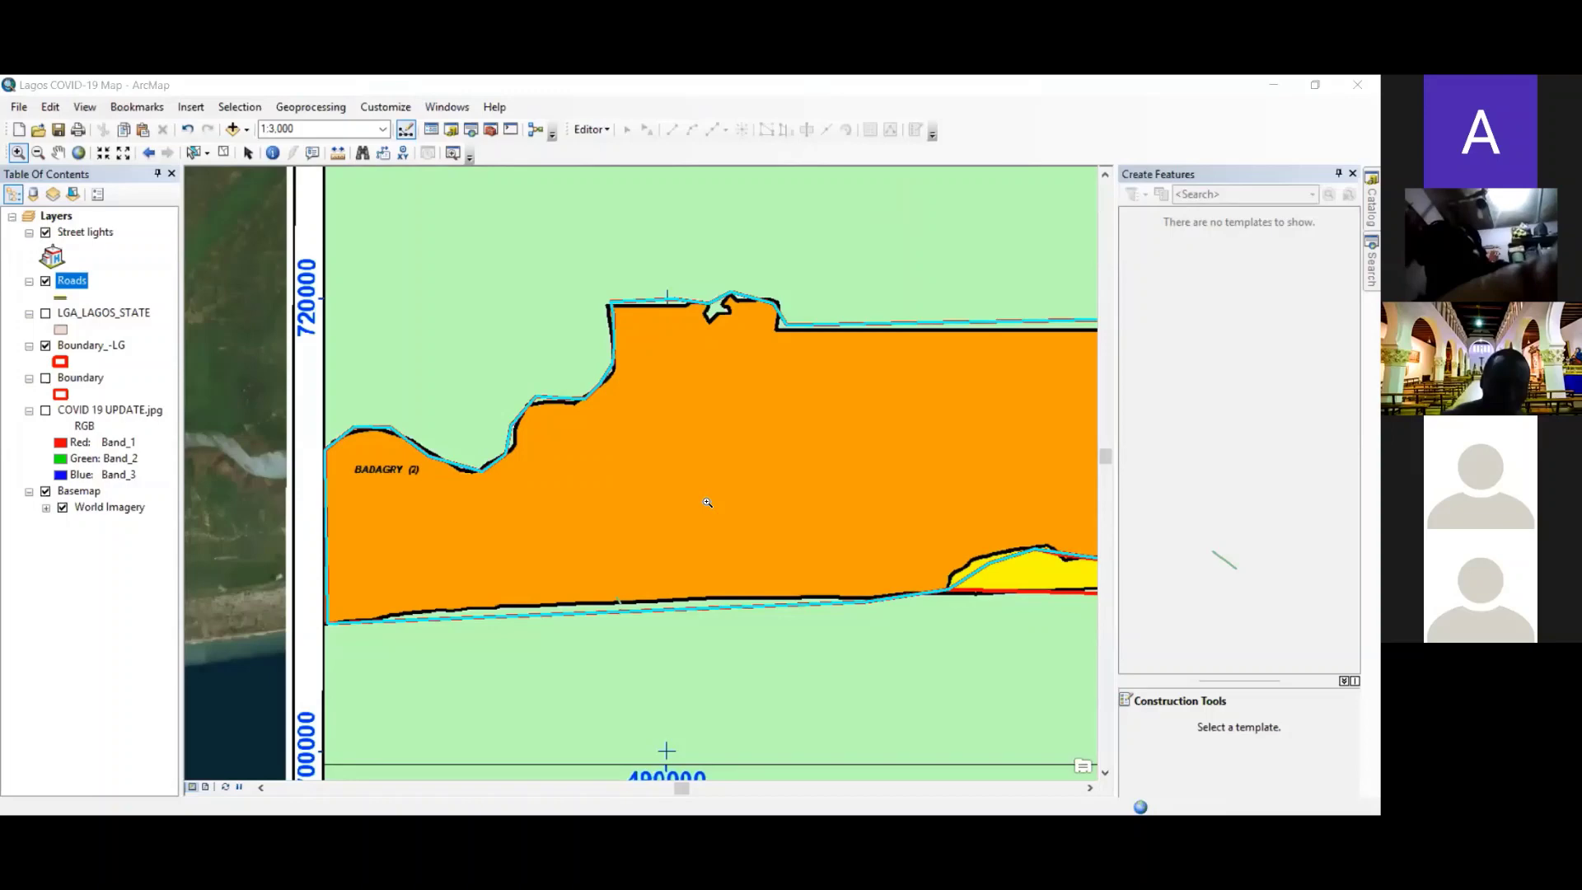
{"action": "left_click", "coordinate": [707, 502]}
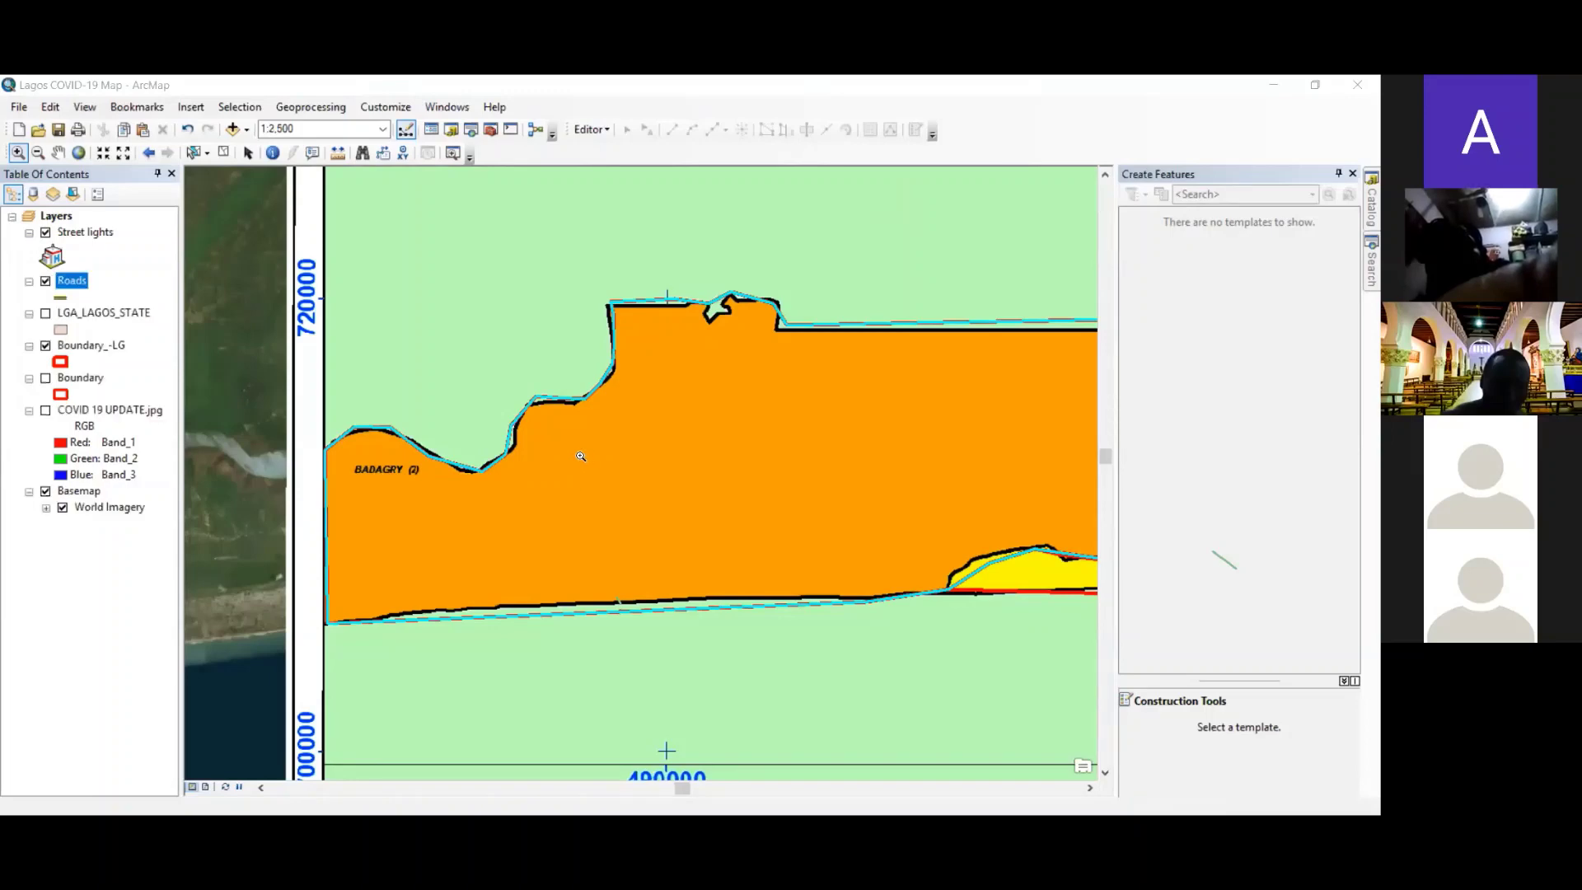
{"action": "left_click", "coordinate": [487, 490]}
{"action": "left_click", "coordinate": [452, 488]}
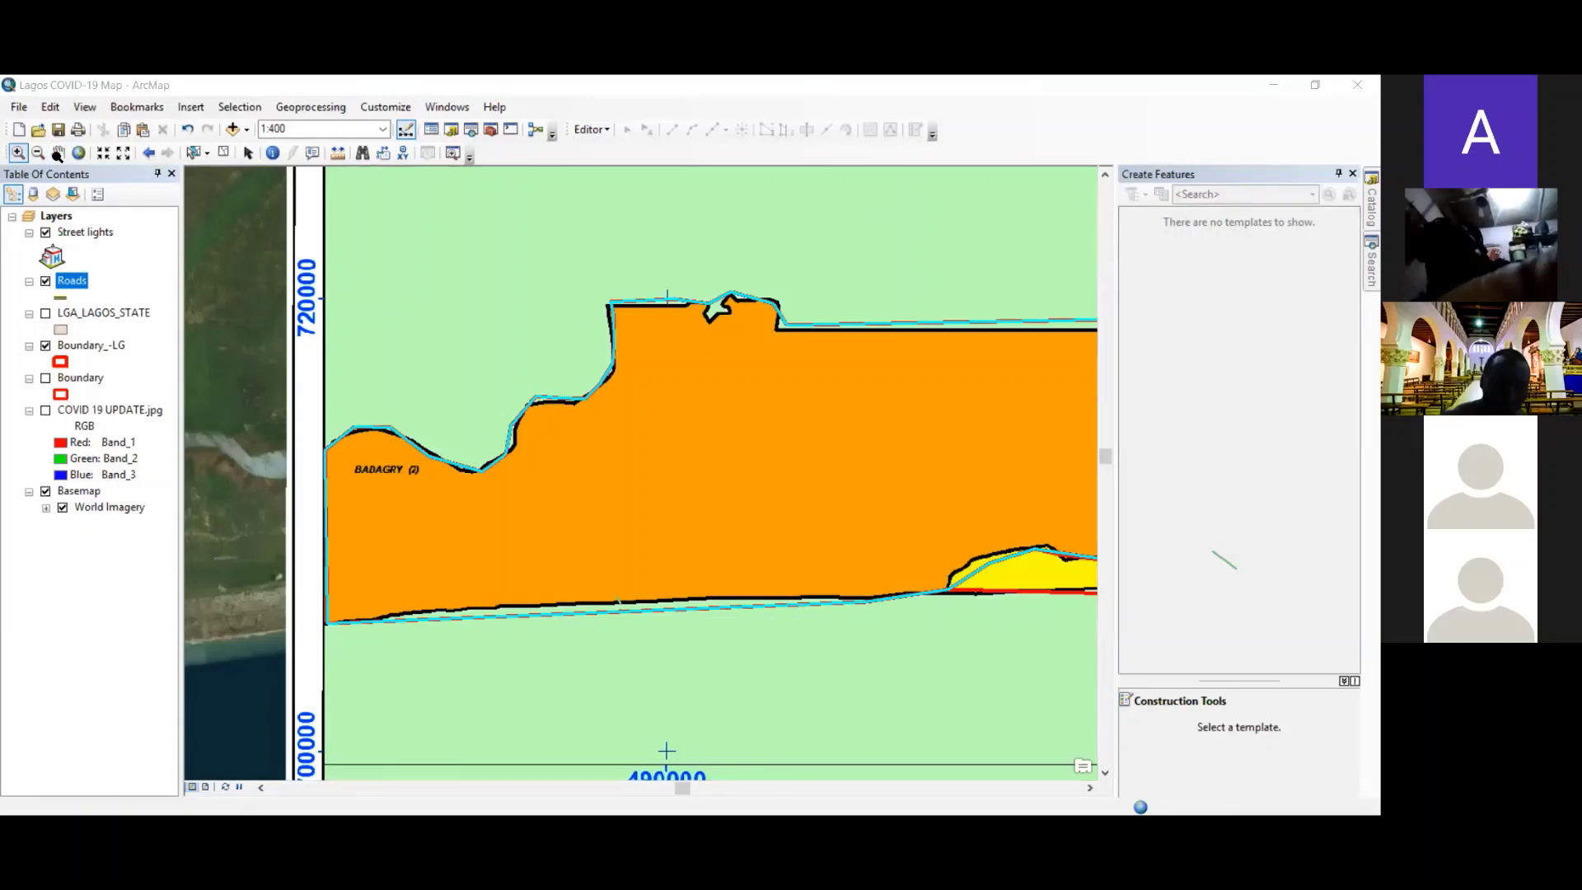
{"action": "left_click", "coordinate": [58, 153]}
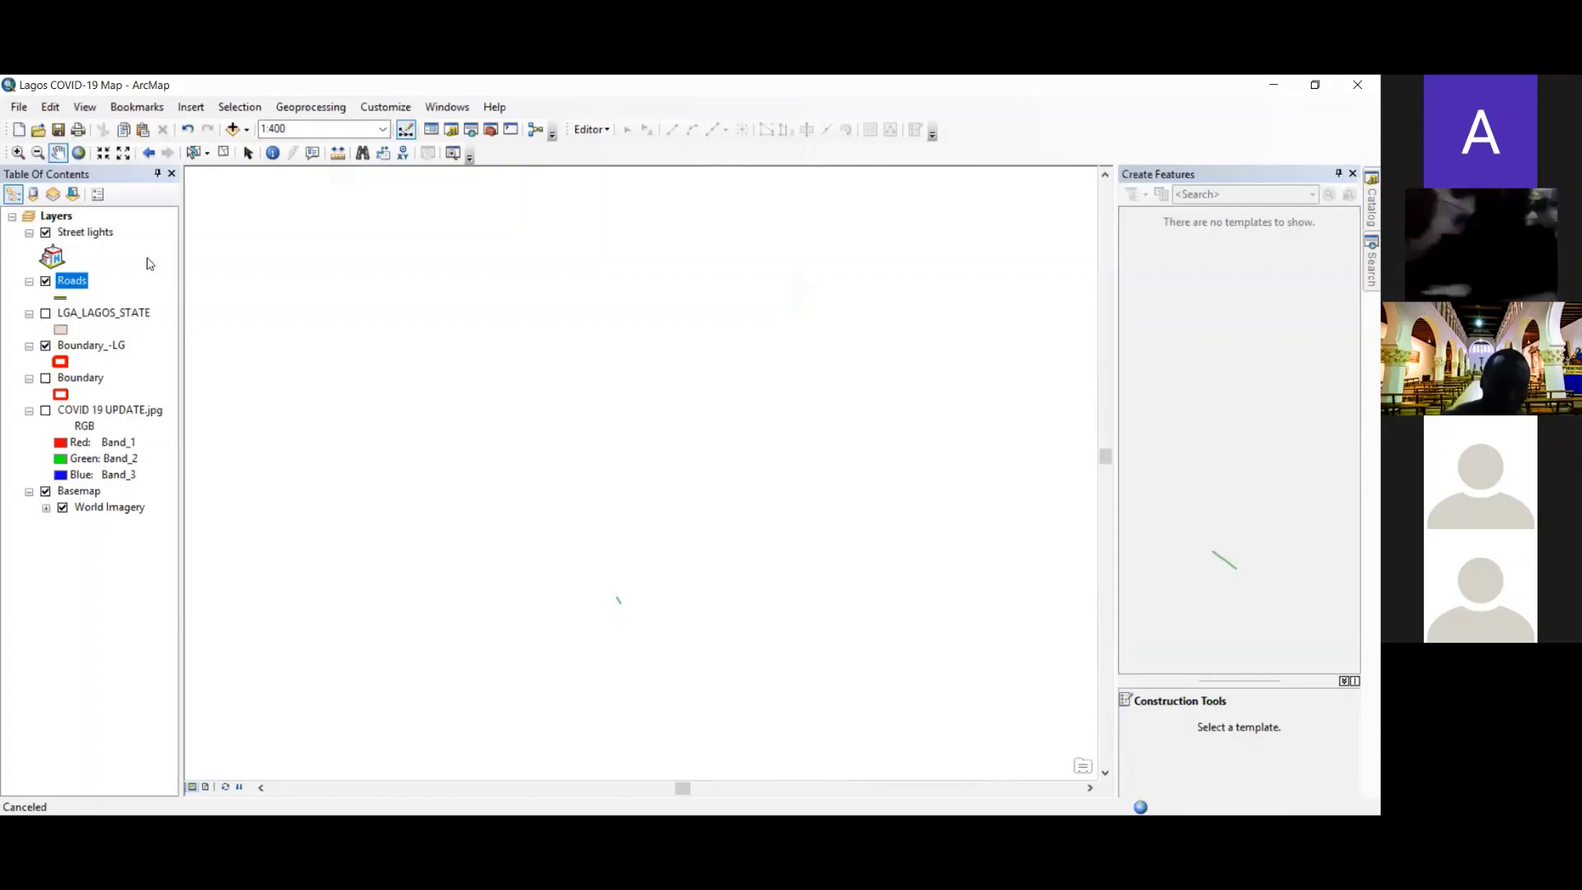
{"action": "left_click", "coordinate": [239, 107]}
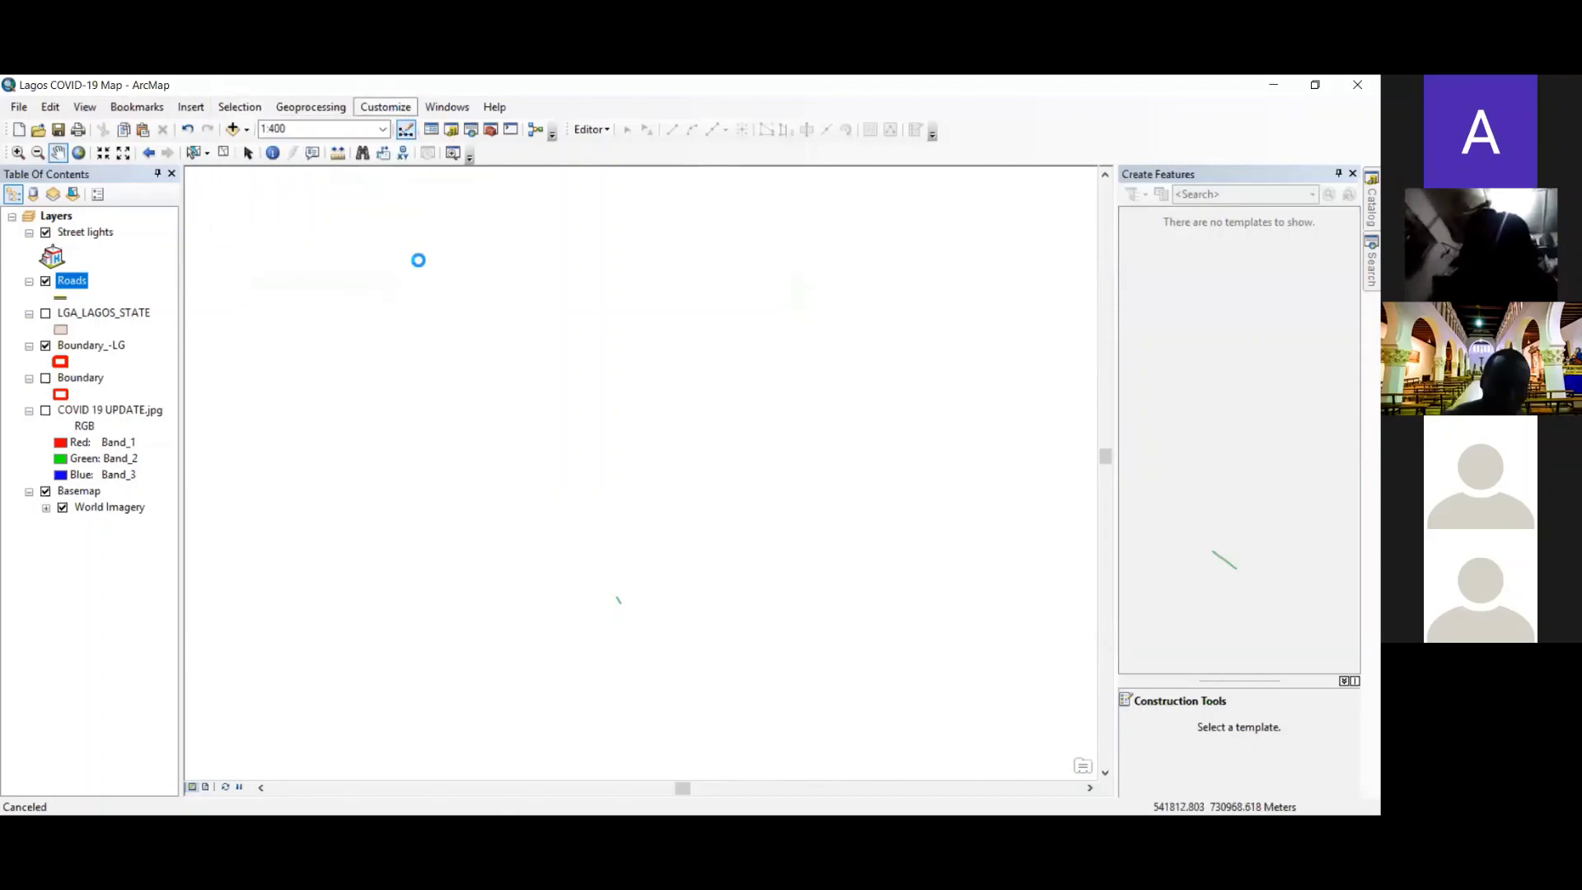
{"action": "left_click", "coordinate": [311, 108]}
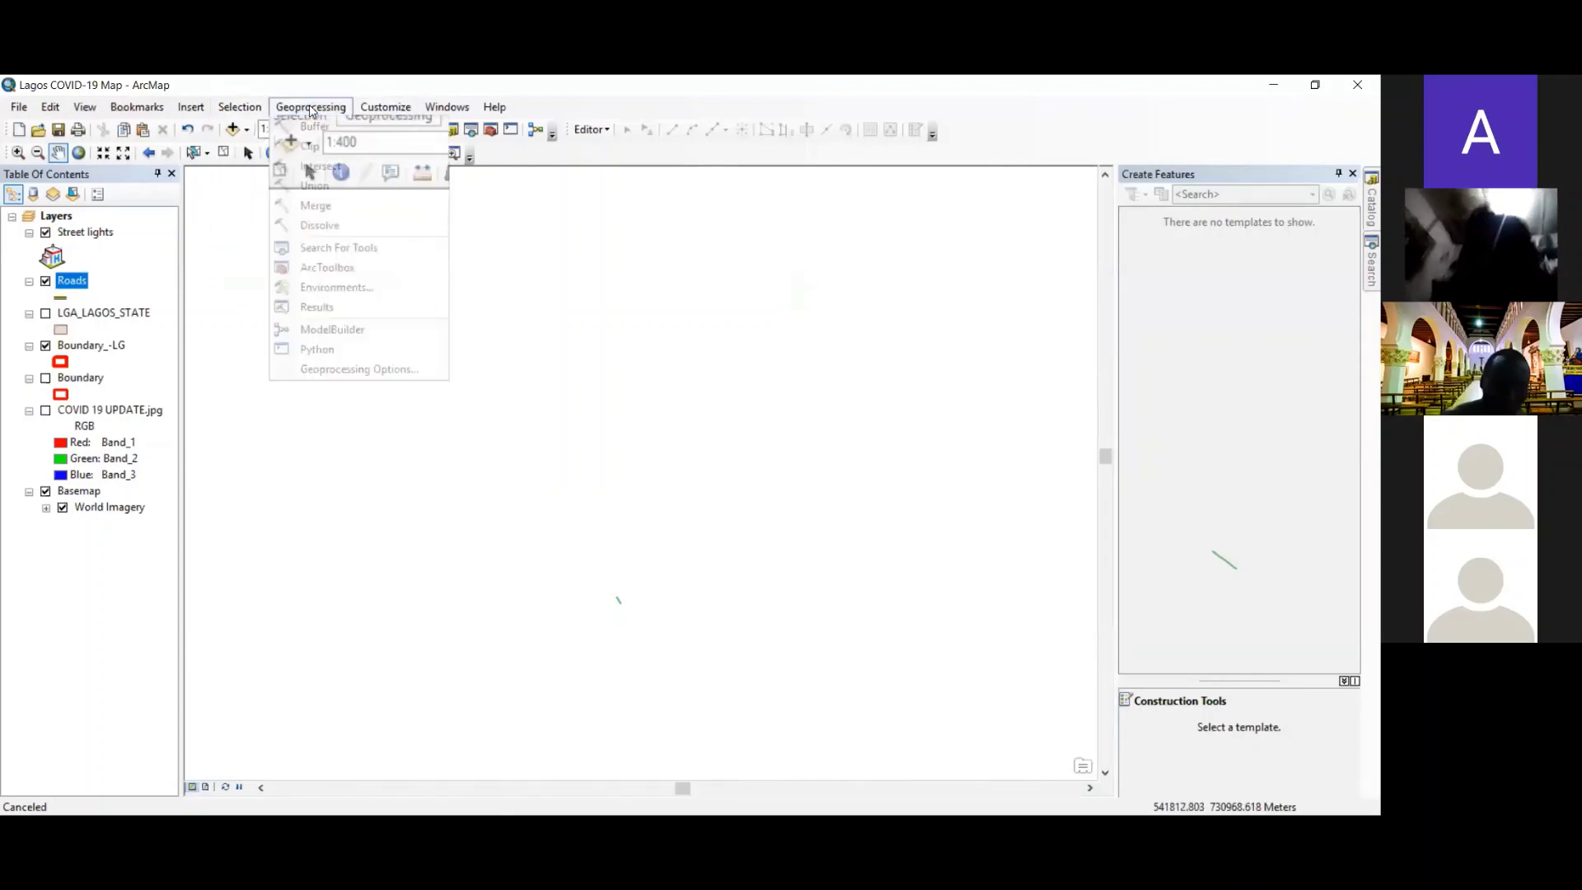
{"action": "left_click", "coordinate": [437, 109]}
{"action": "left_click", "coordinate": [438, 113]}
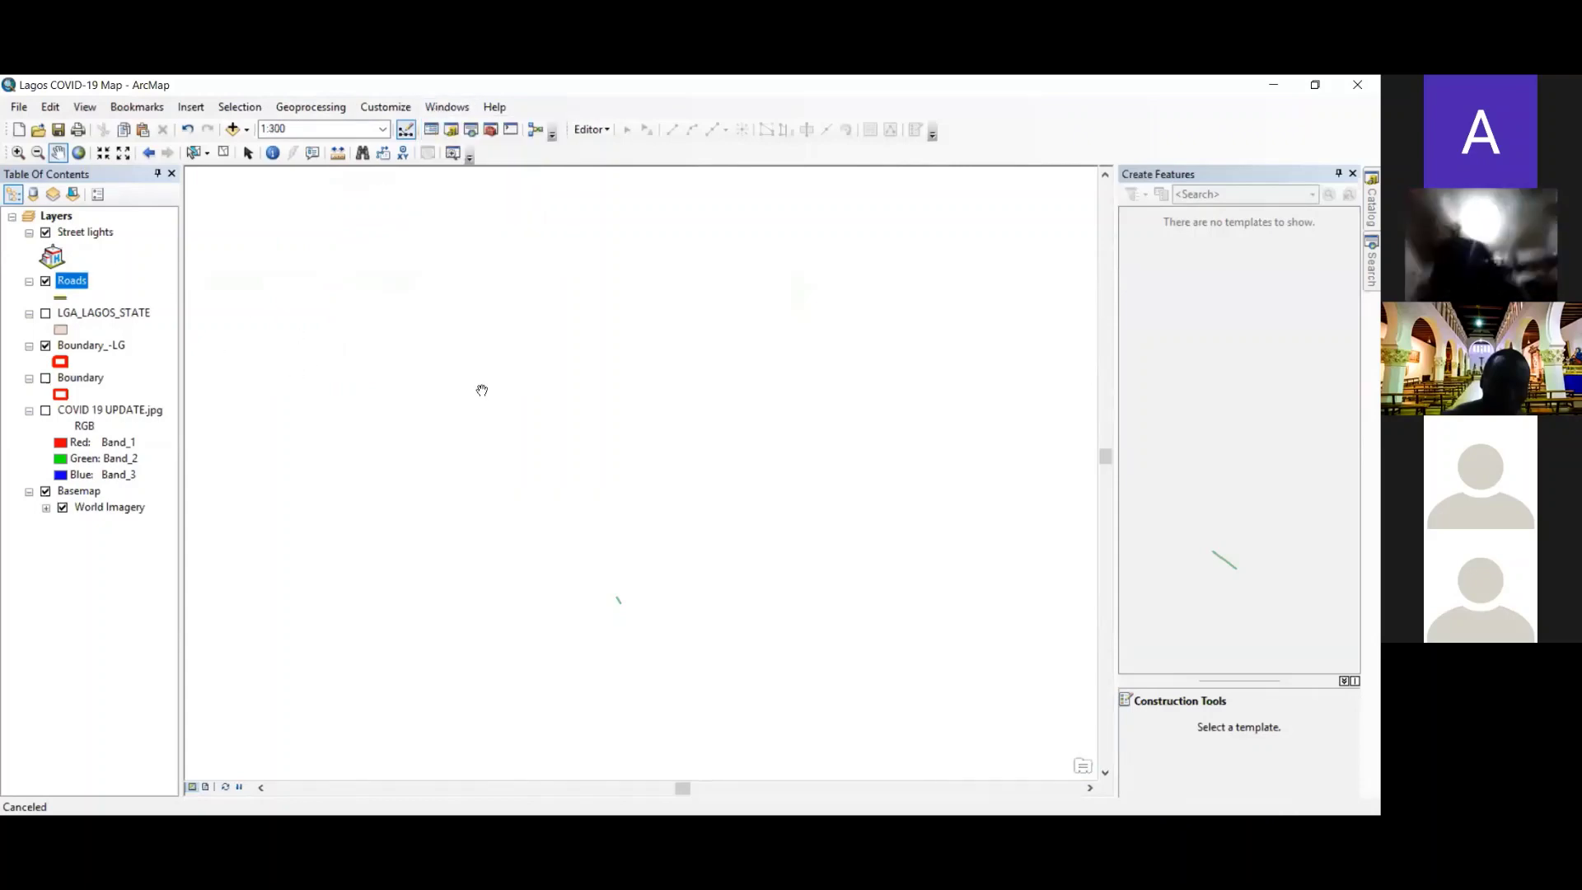
{"action": "scroll", "coordinate": [489, 390], "scroll_direction": "down", "scroll_amount": 1}
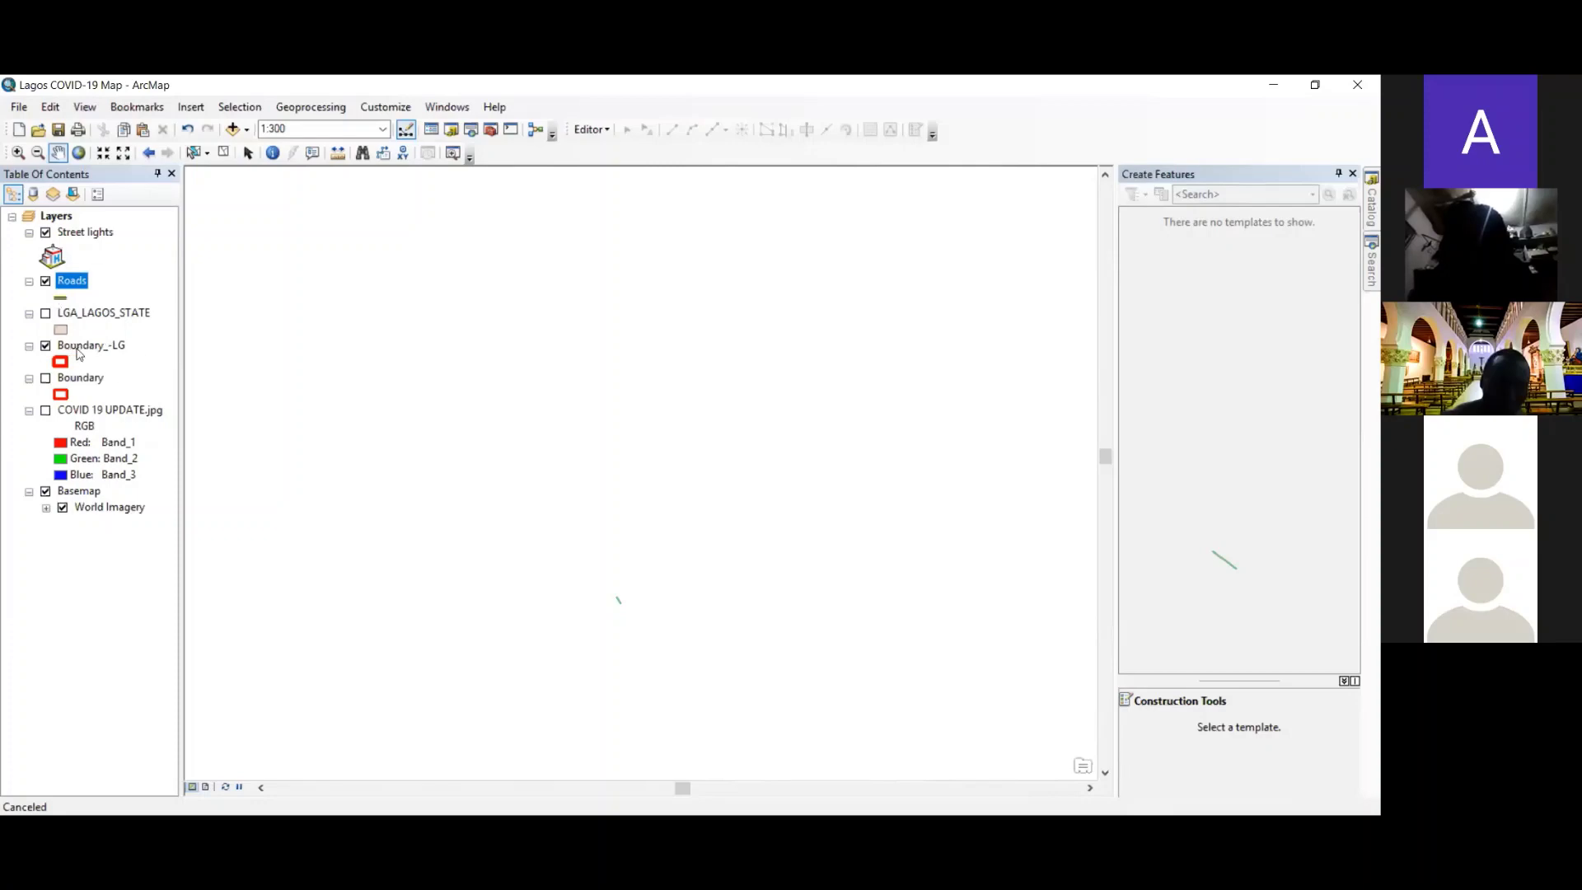
- Zoom the map to the extent of the Boundary_-LG layer and open its attribute table
{"action": "right_click", "coordinate": [74, 346]}
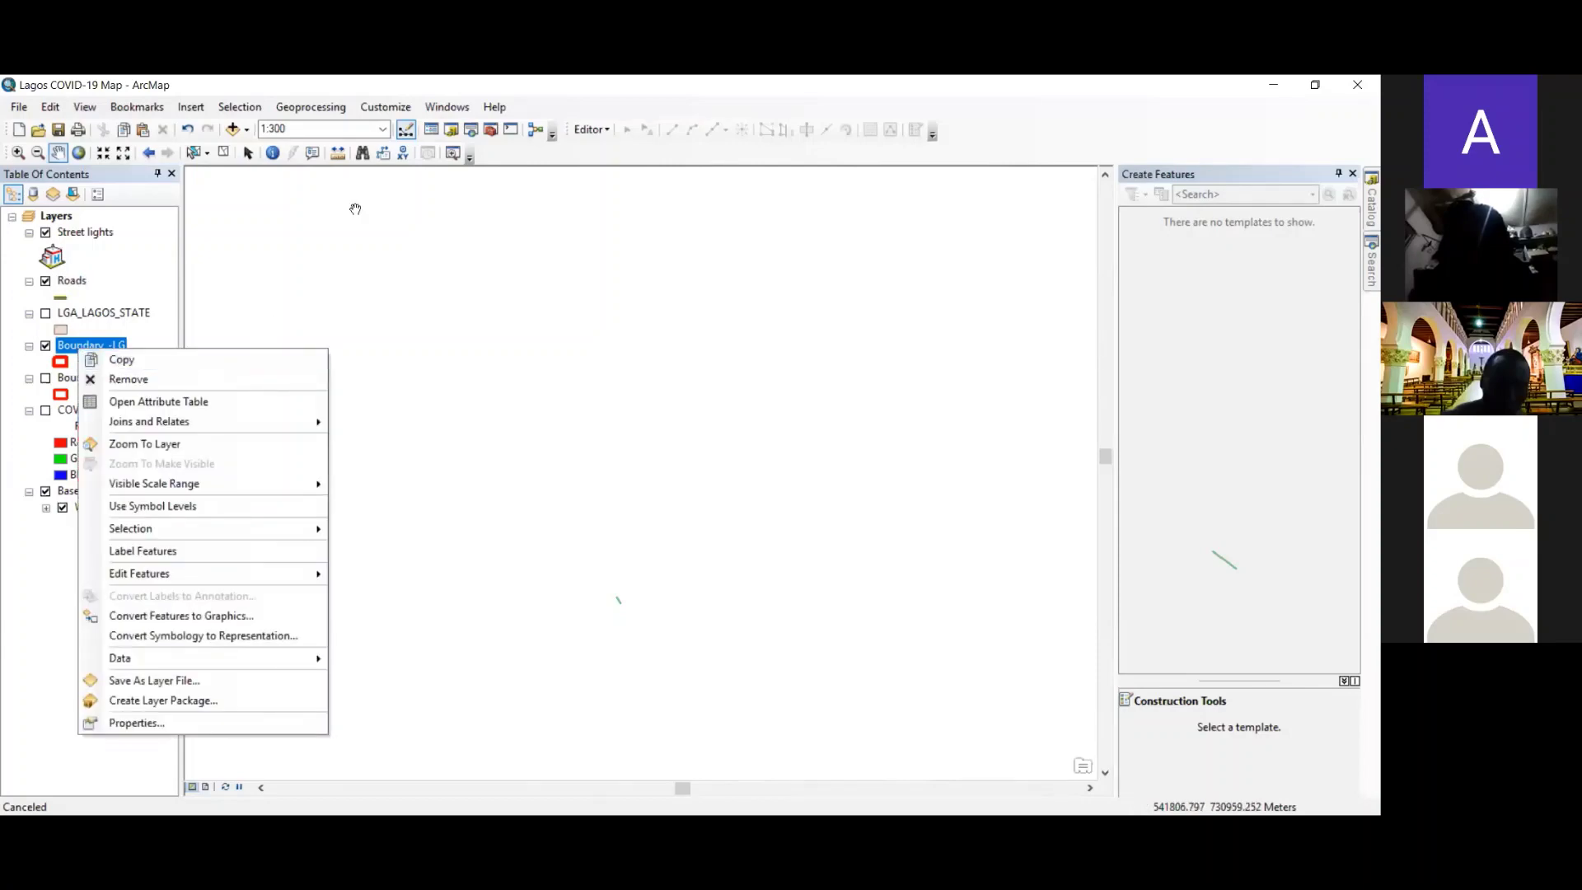
{"action": "left_click", "coordinate": [305, 110]}
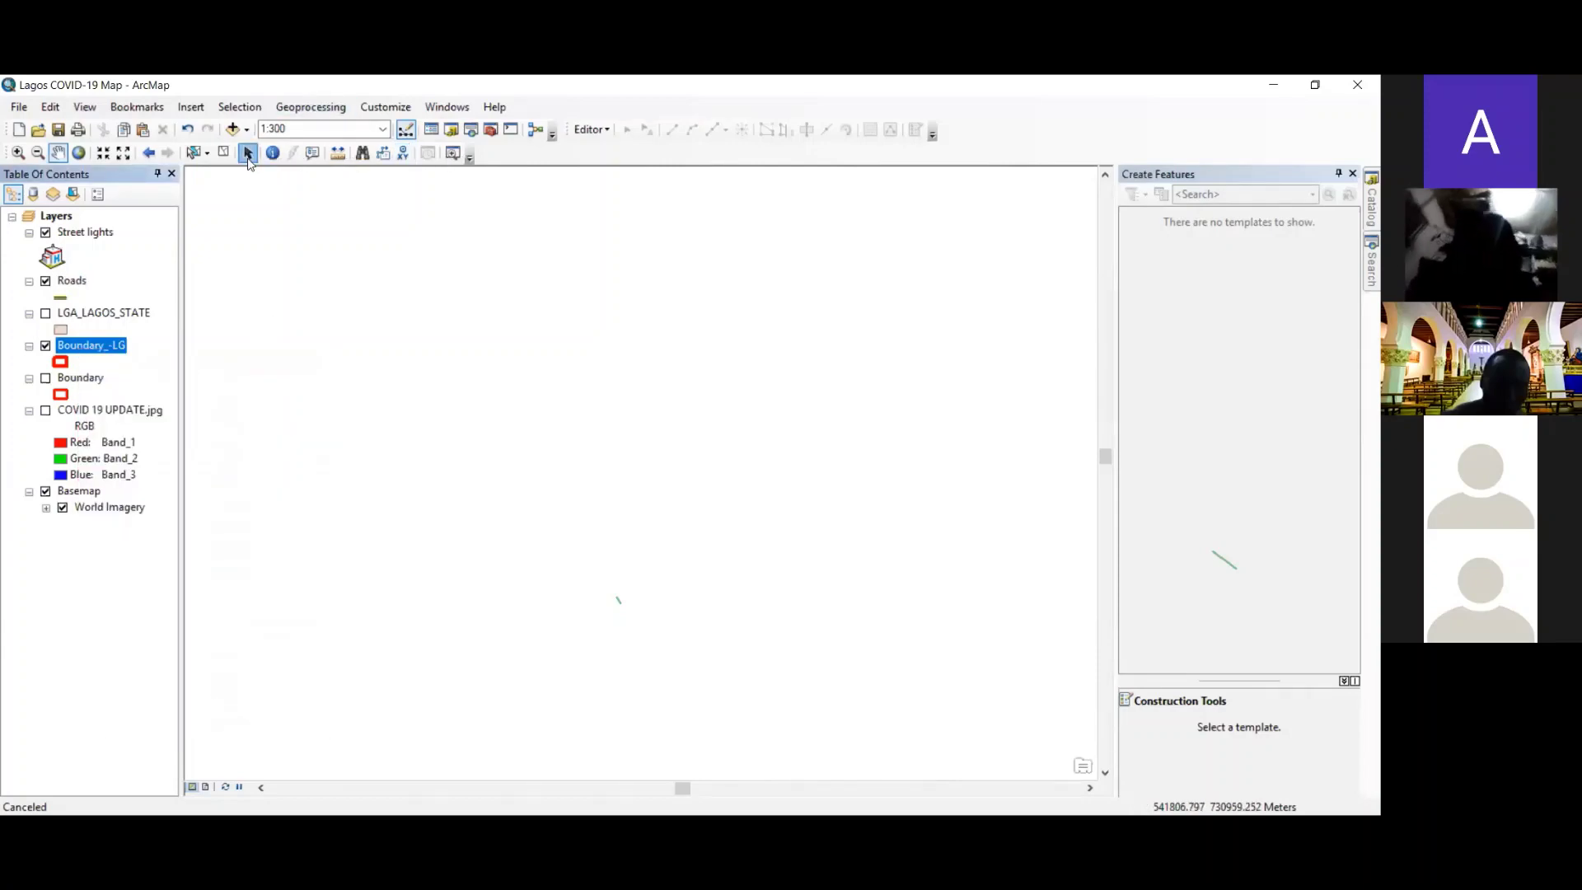
{"action": "left_click", "coordinate": [247, 153]}
{"action": "scroll", "coordinate": [346, 378], "scroll_direction": "down", "scroll_amount": 1}
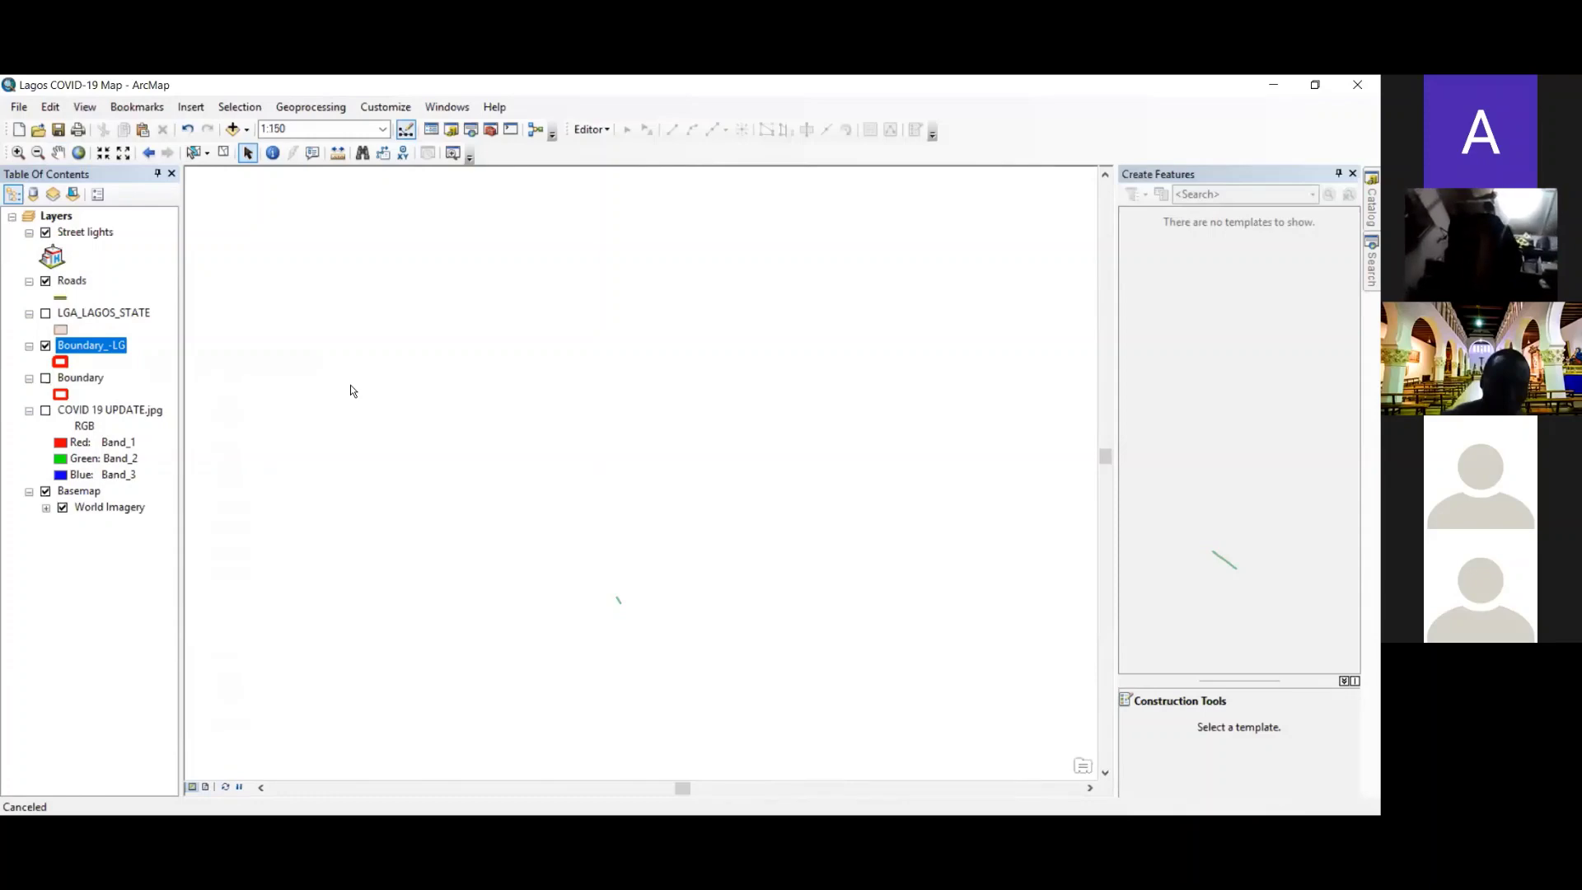
{"action": "right_click", "coordinate": [105, 350]}
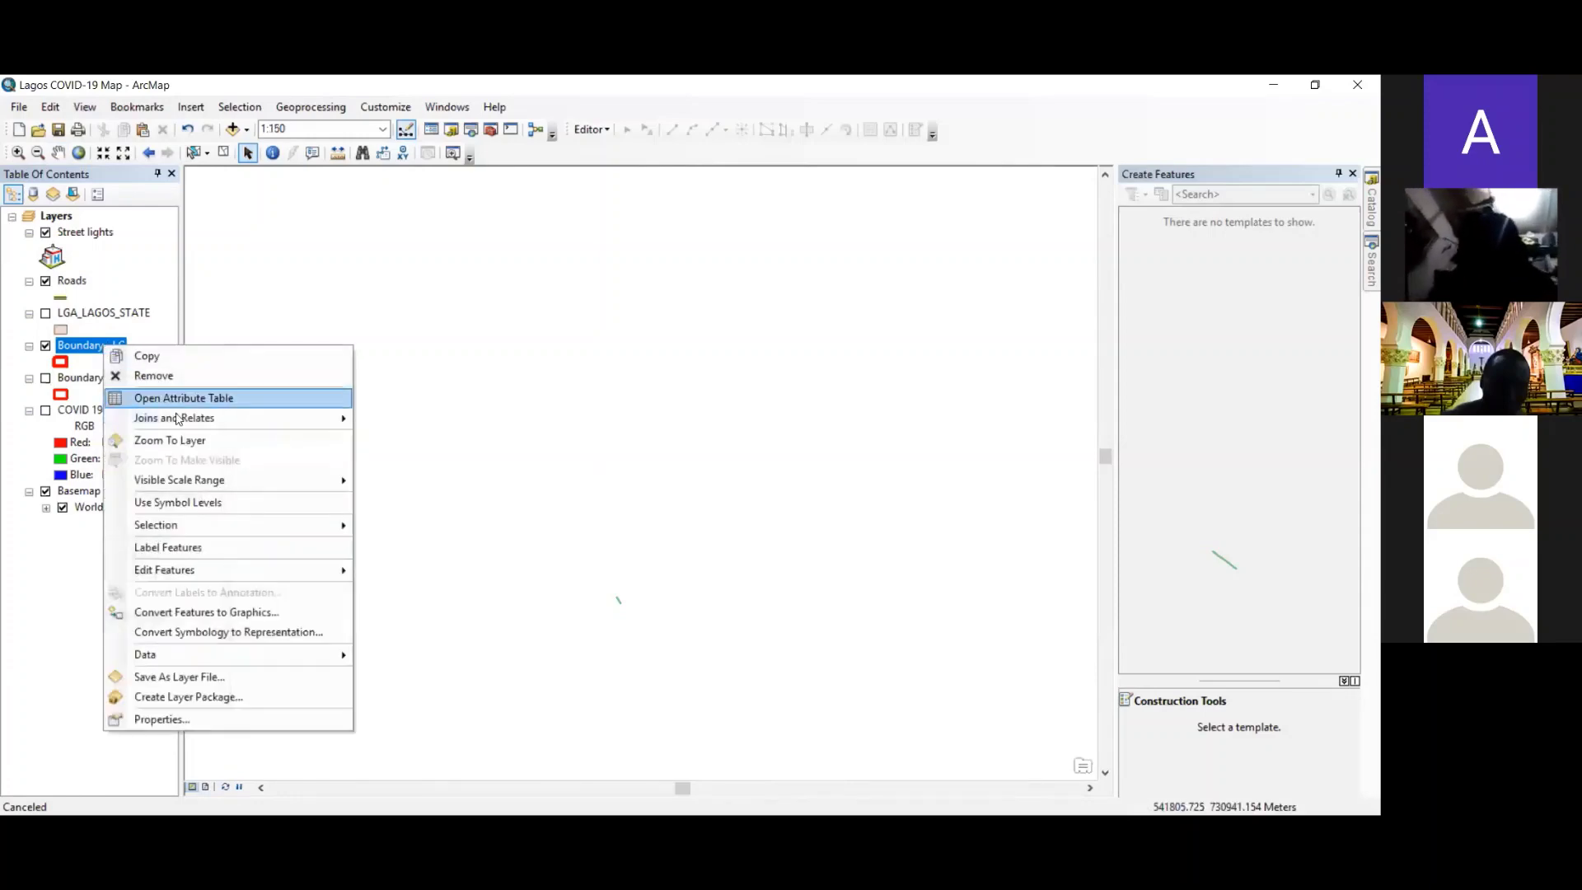
{"action": "left_click", "coordinate": [177, 438]}
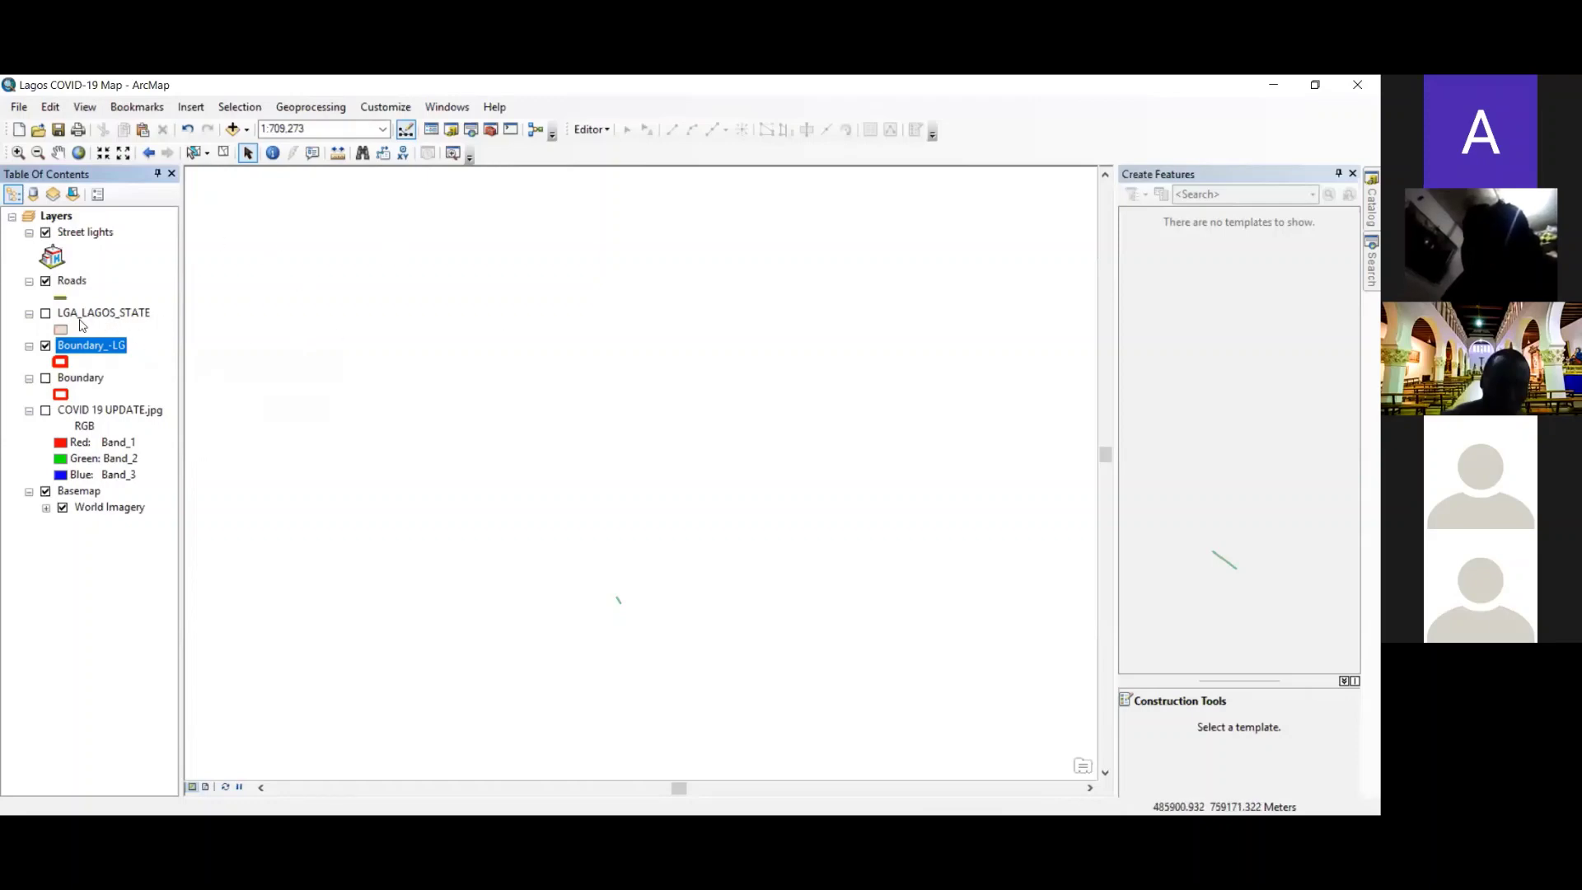
{"action": "right_click", "coordinate": [91, 348]}
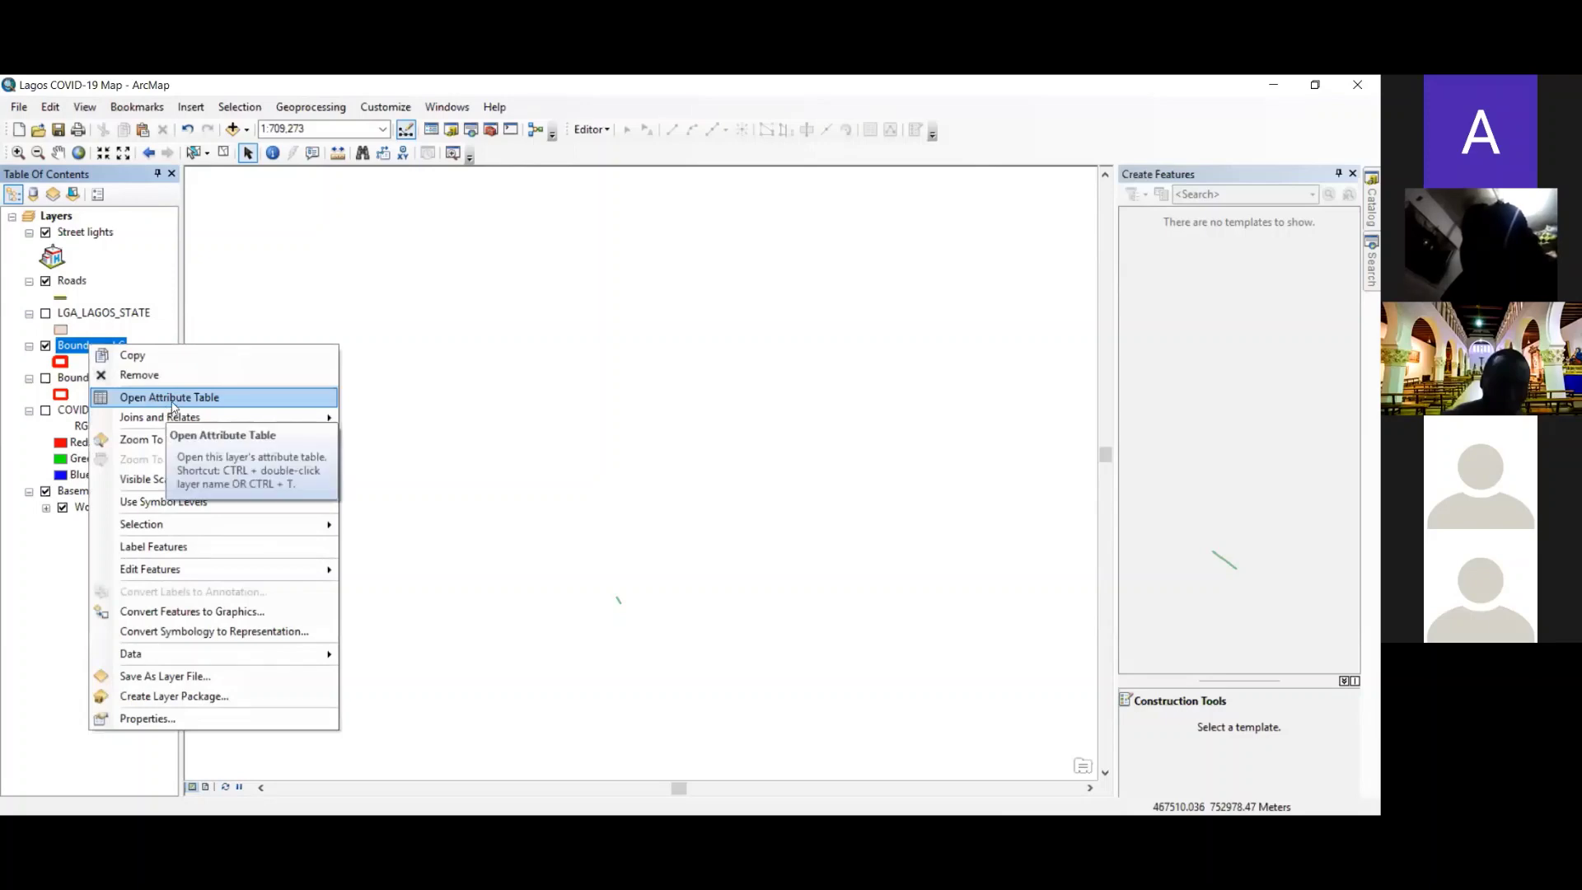
{"action": "left_click", "coordinate": [175, 404]}
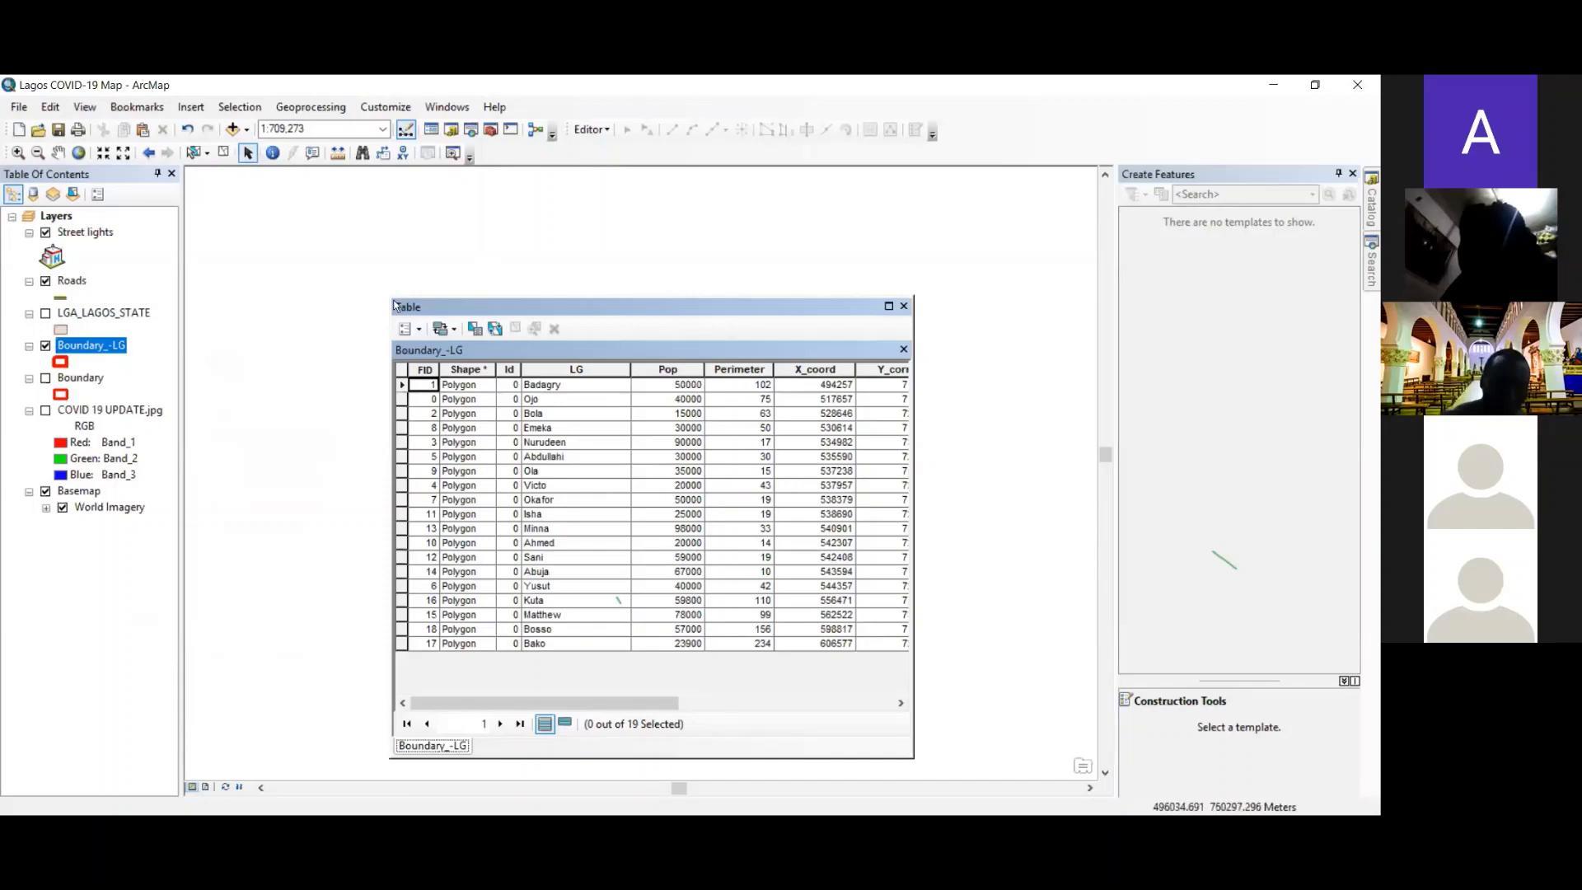
{"action": "left_click", "coordinate": [417, 329]}
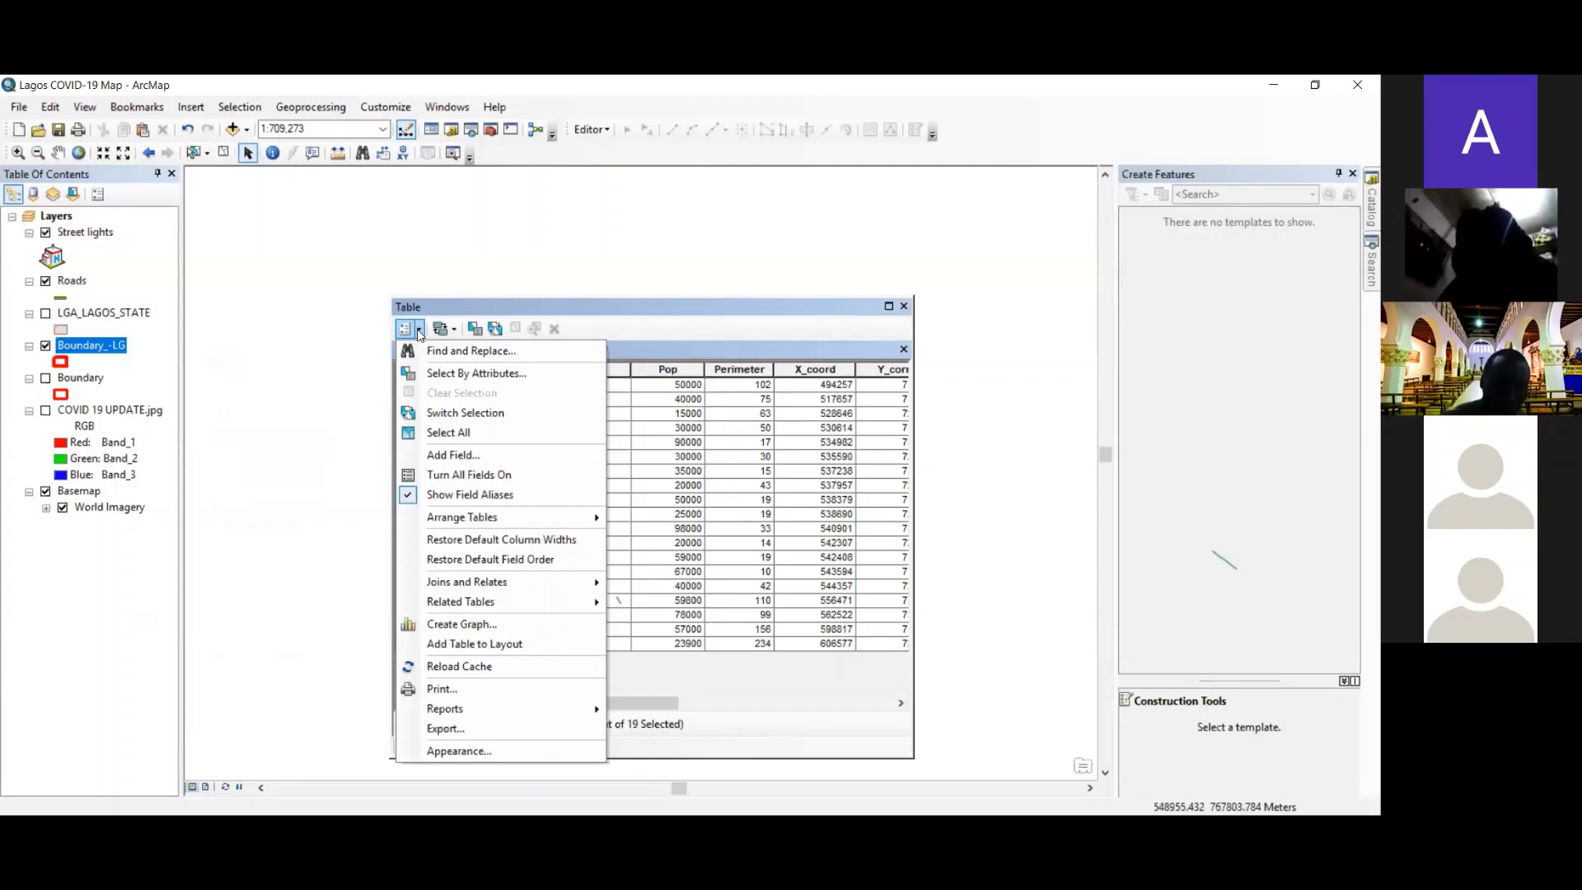
{"action": "left_click", "coordinate": [418, 330]}
{"action": "left_click", "coordinate": [419, 330]}
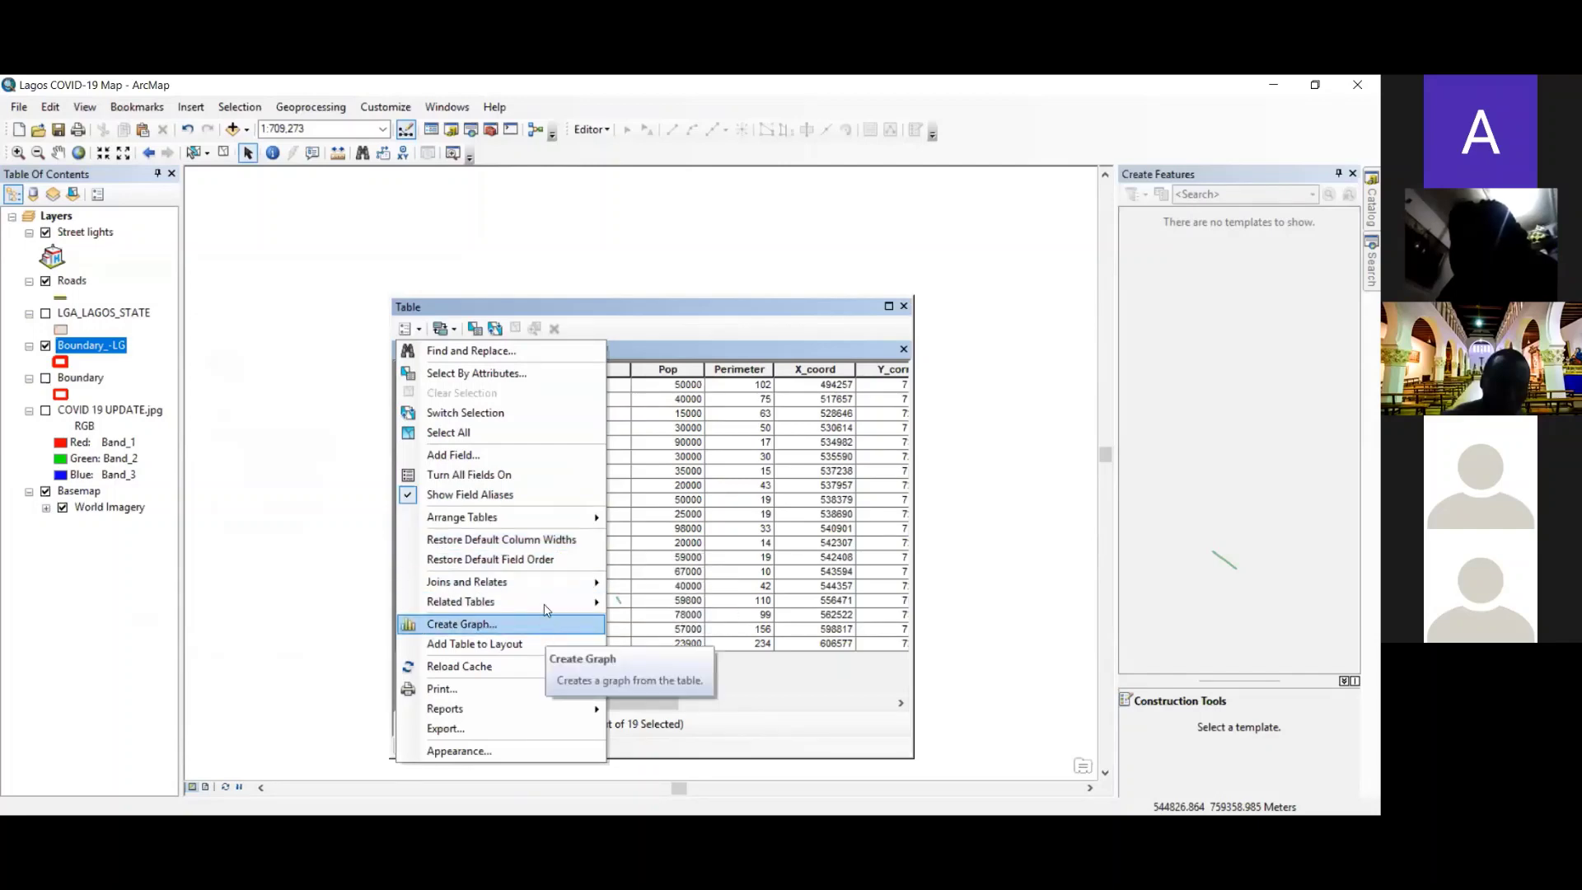
{"action": "left_click", "coordinate": [655, 340]}
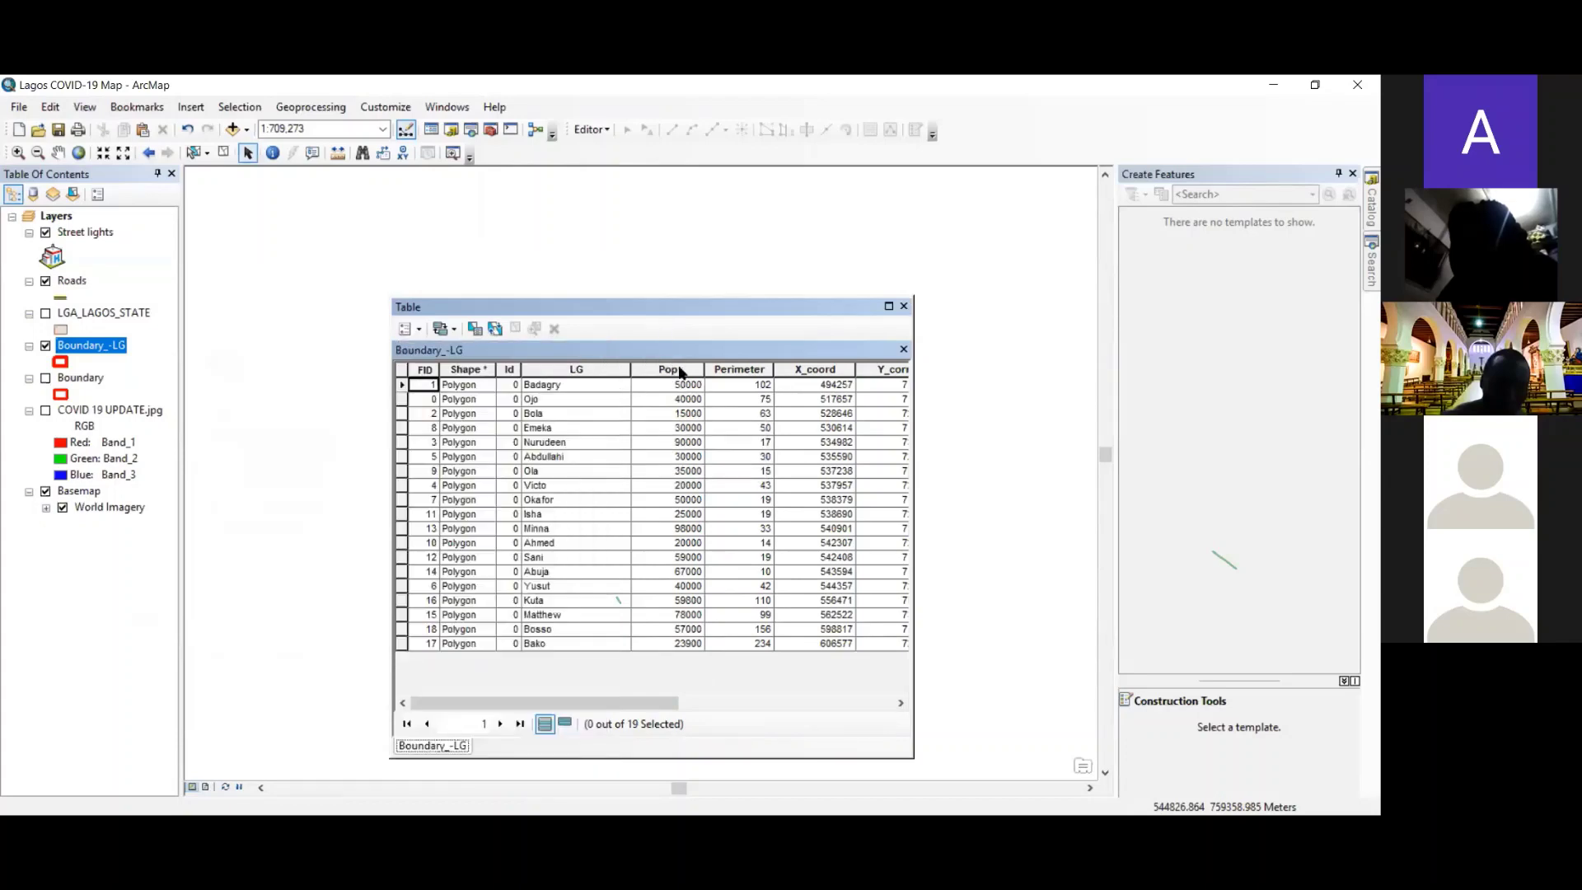
- Examine the statistics and frequency distribution of the Pop field in the Boundary_-LG table
{"action": "left_click", "coordinate": [679, 371]}
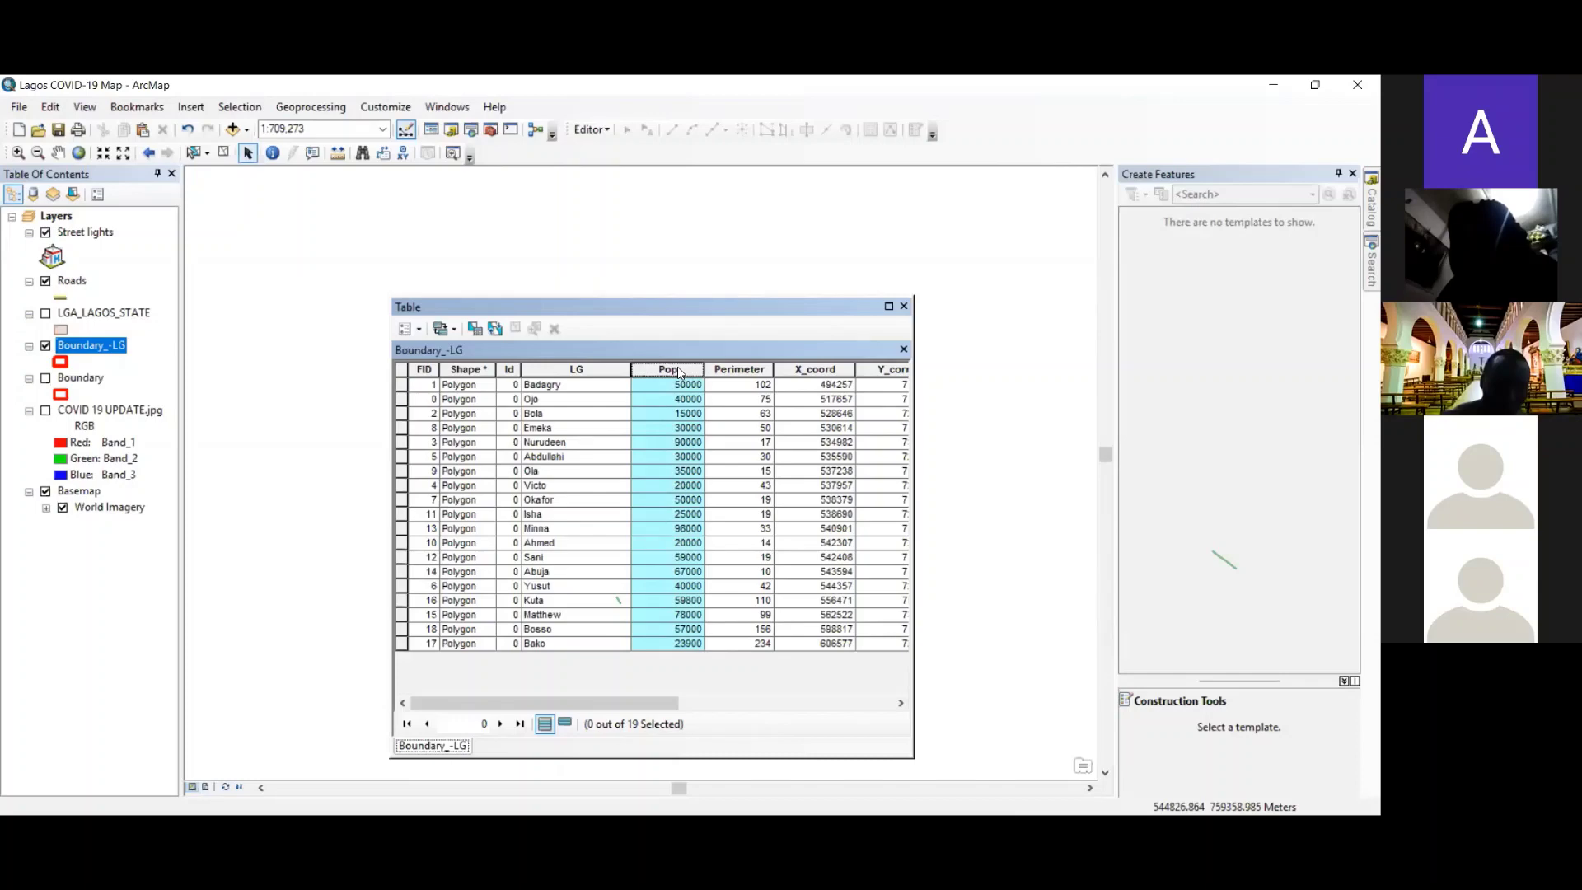
{"action": "right_click", "coordinate": [680, 372]}
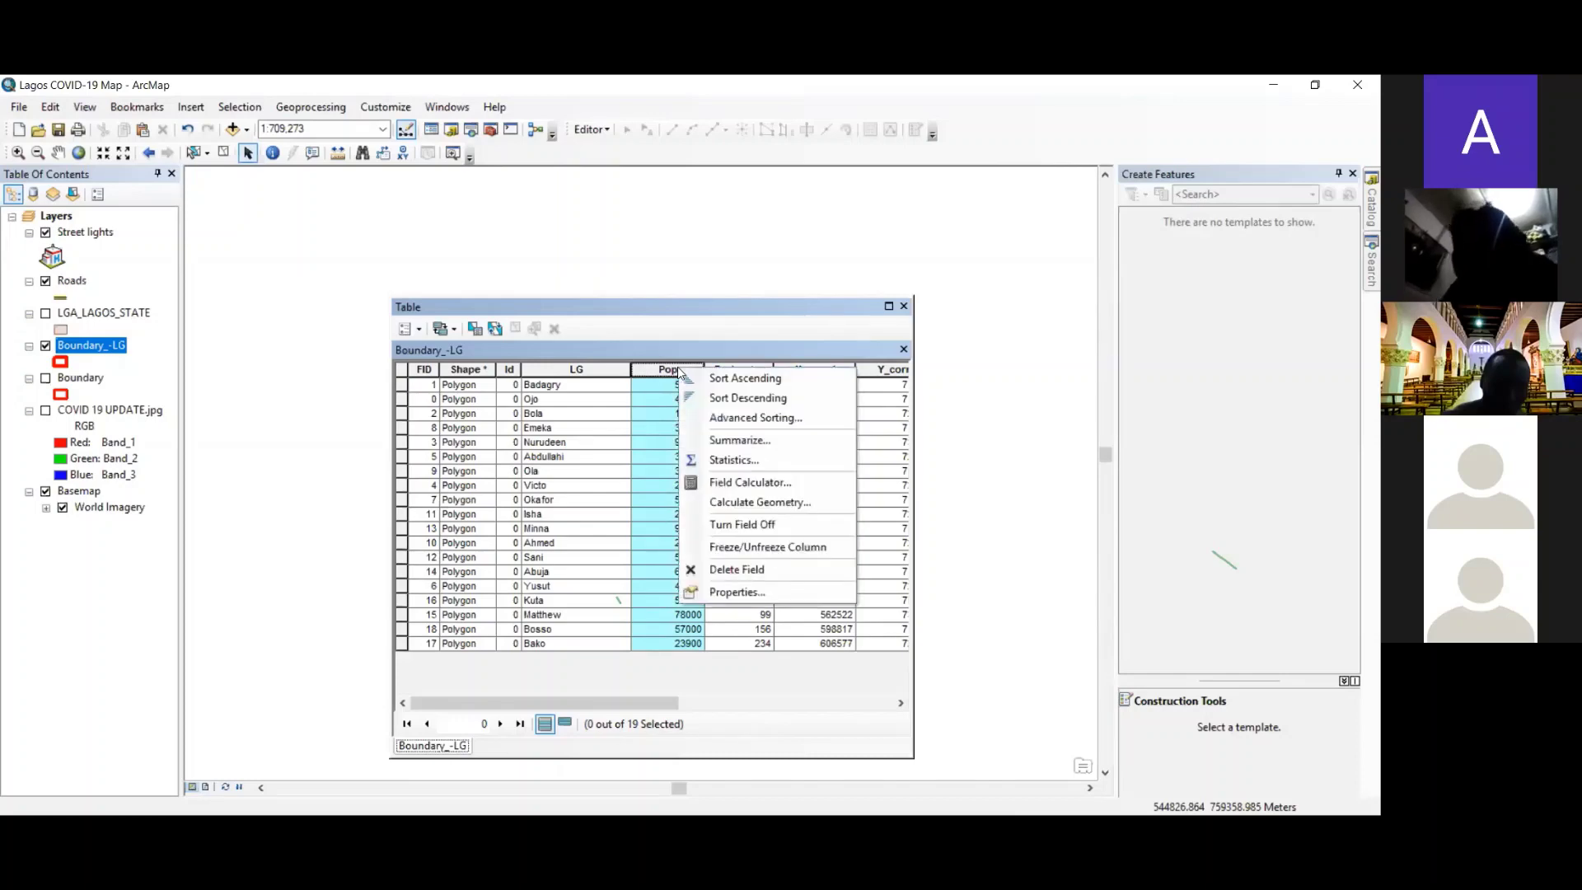
{"action": "left_click", "coordinate": [726, 463]}
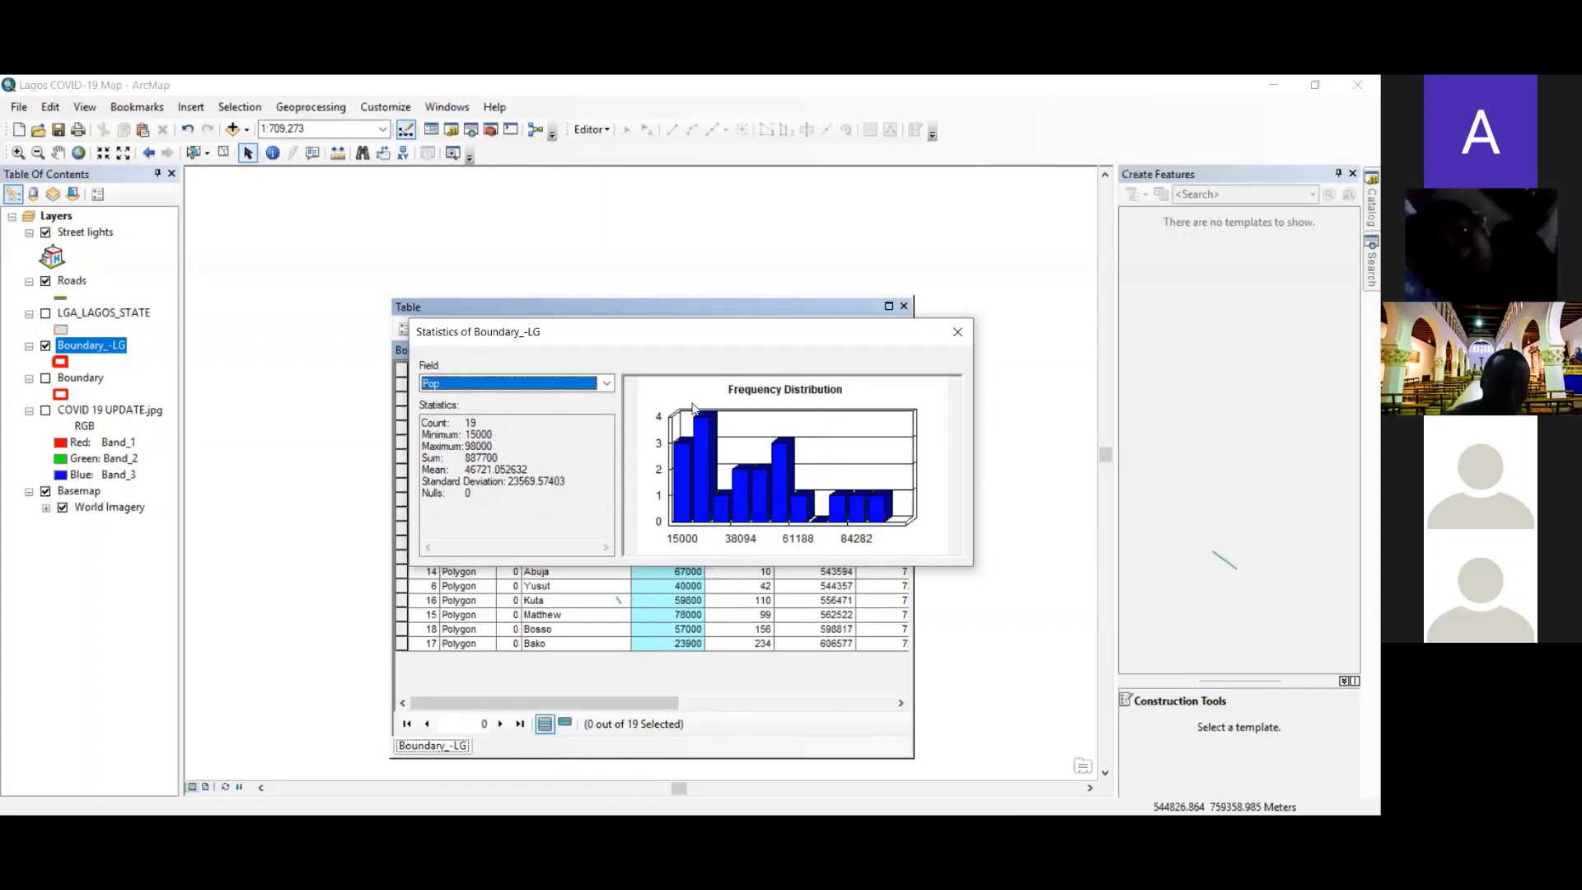
{"action": "left_click", "coordinate": [617, 222]}
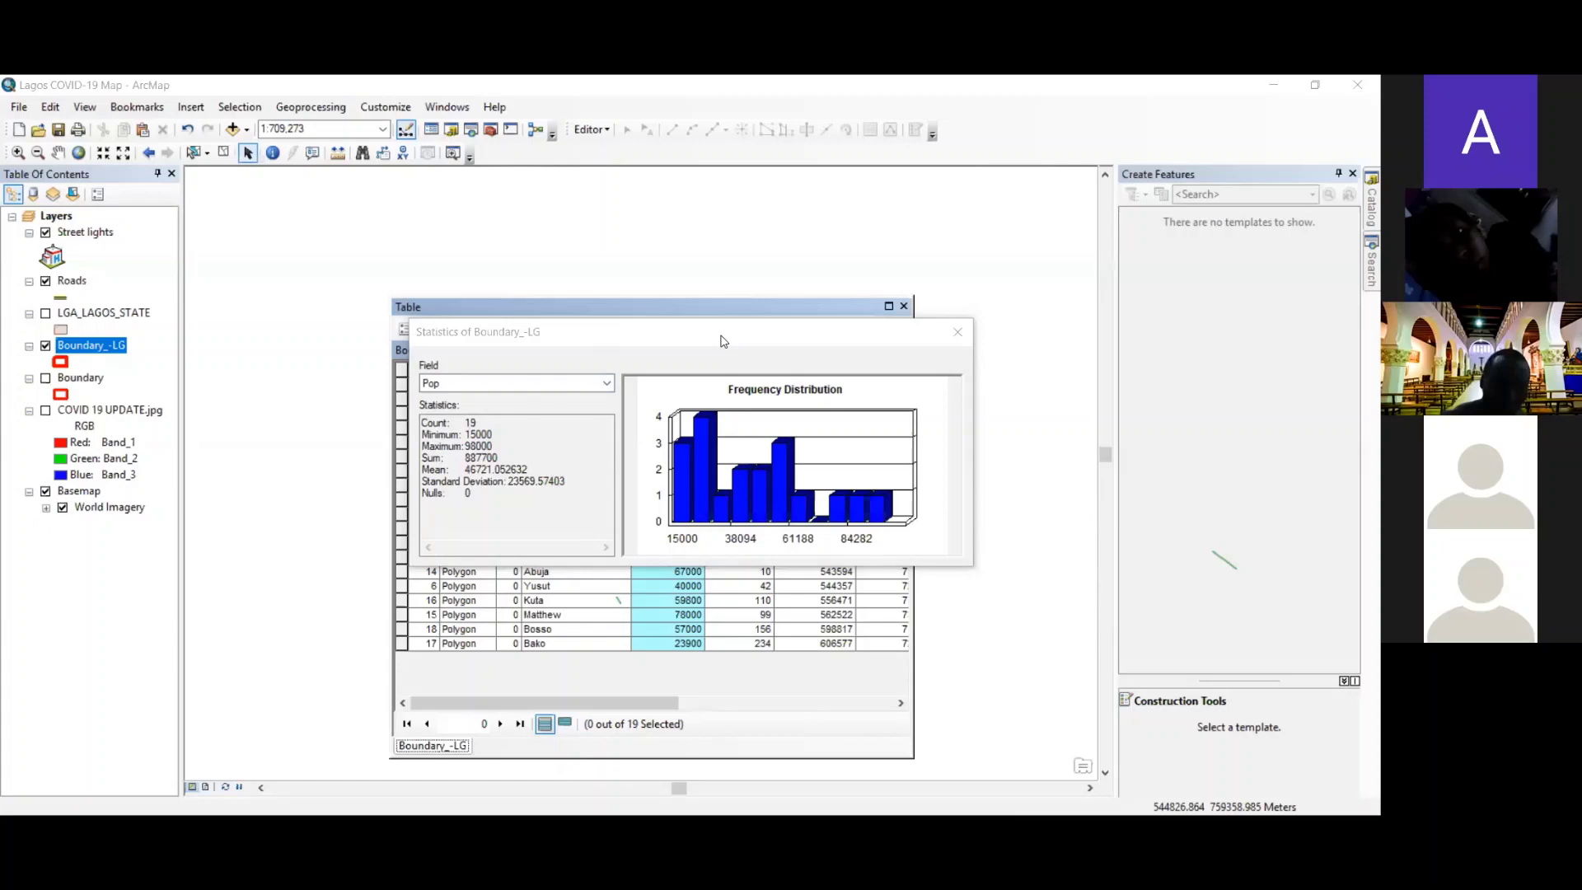
{"action": "left_click_drag", "start_coordinate": [724, 341], "coordinate": [710, 432]}
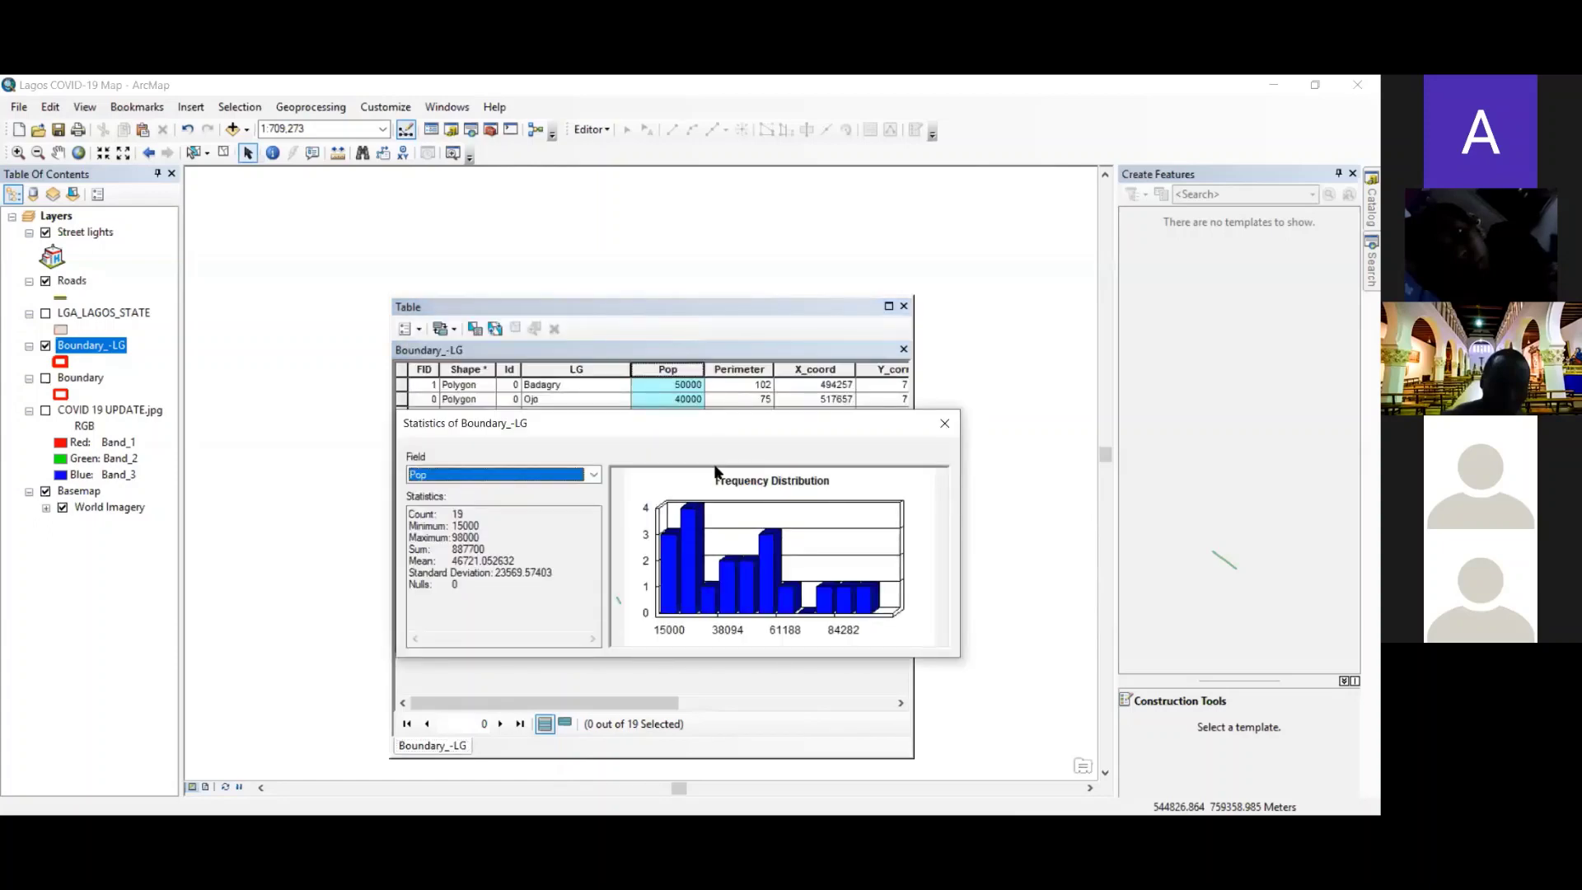
- Review the statistics of the Perimeter, X_coord, Y_corrd and Area fields in turn, and close the statistics window
{"action": "left_click", "coordinate": [593, 477]}
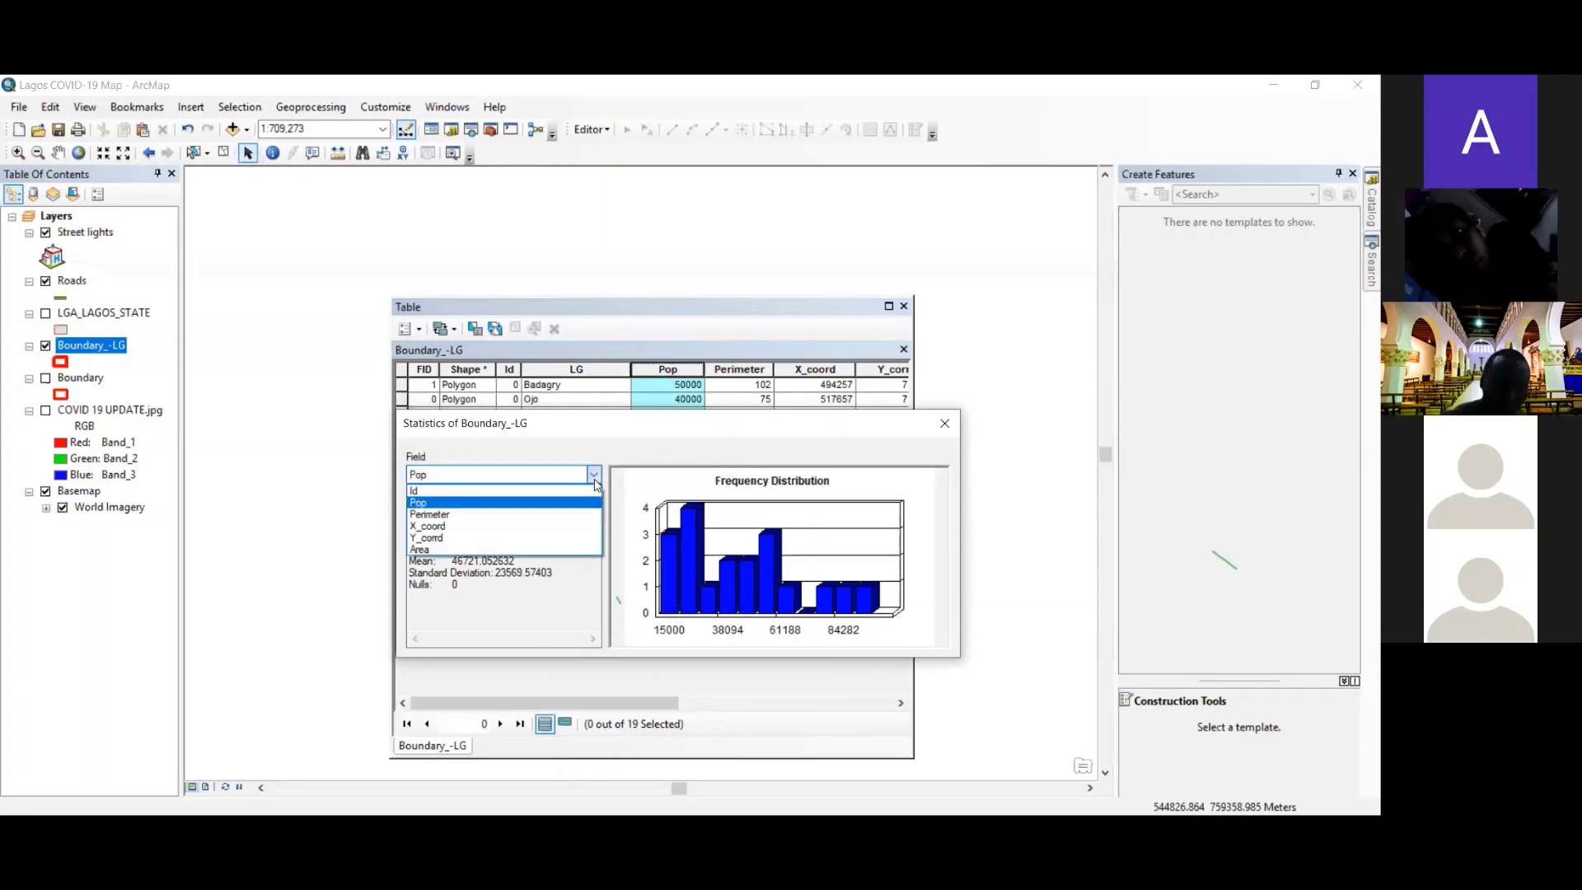
{"action": "left_click", "coordinate": [530, 515]}
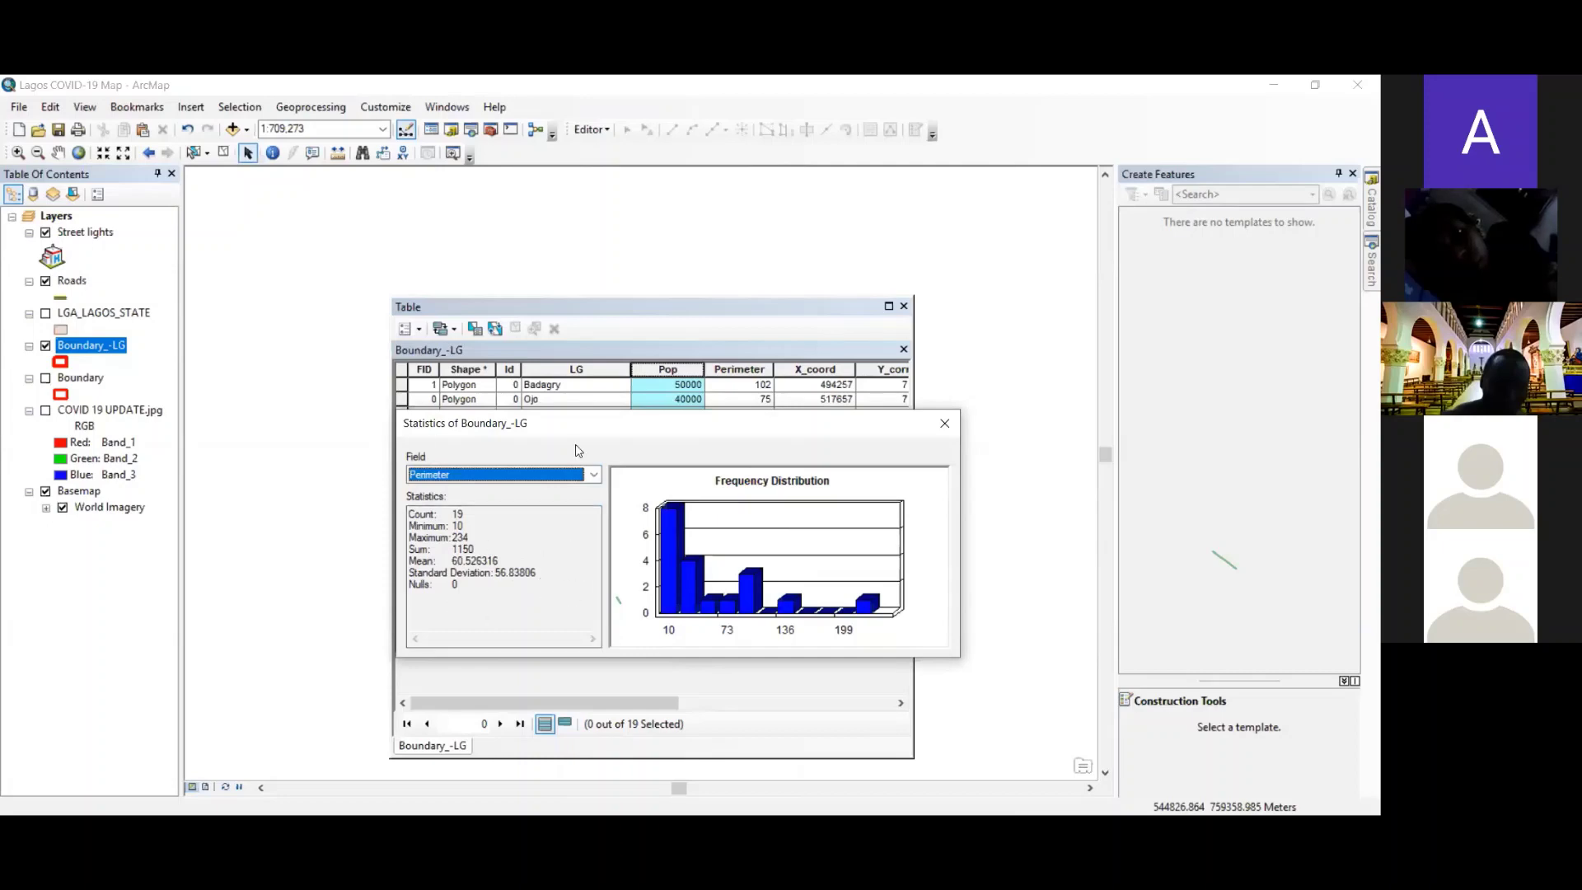
{"action": "left_click", "coordinate": [593, 475]}
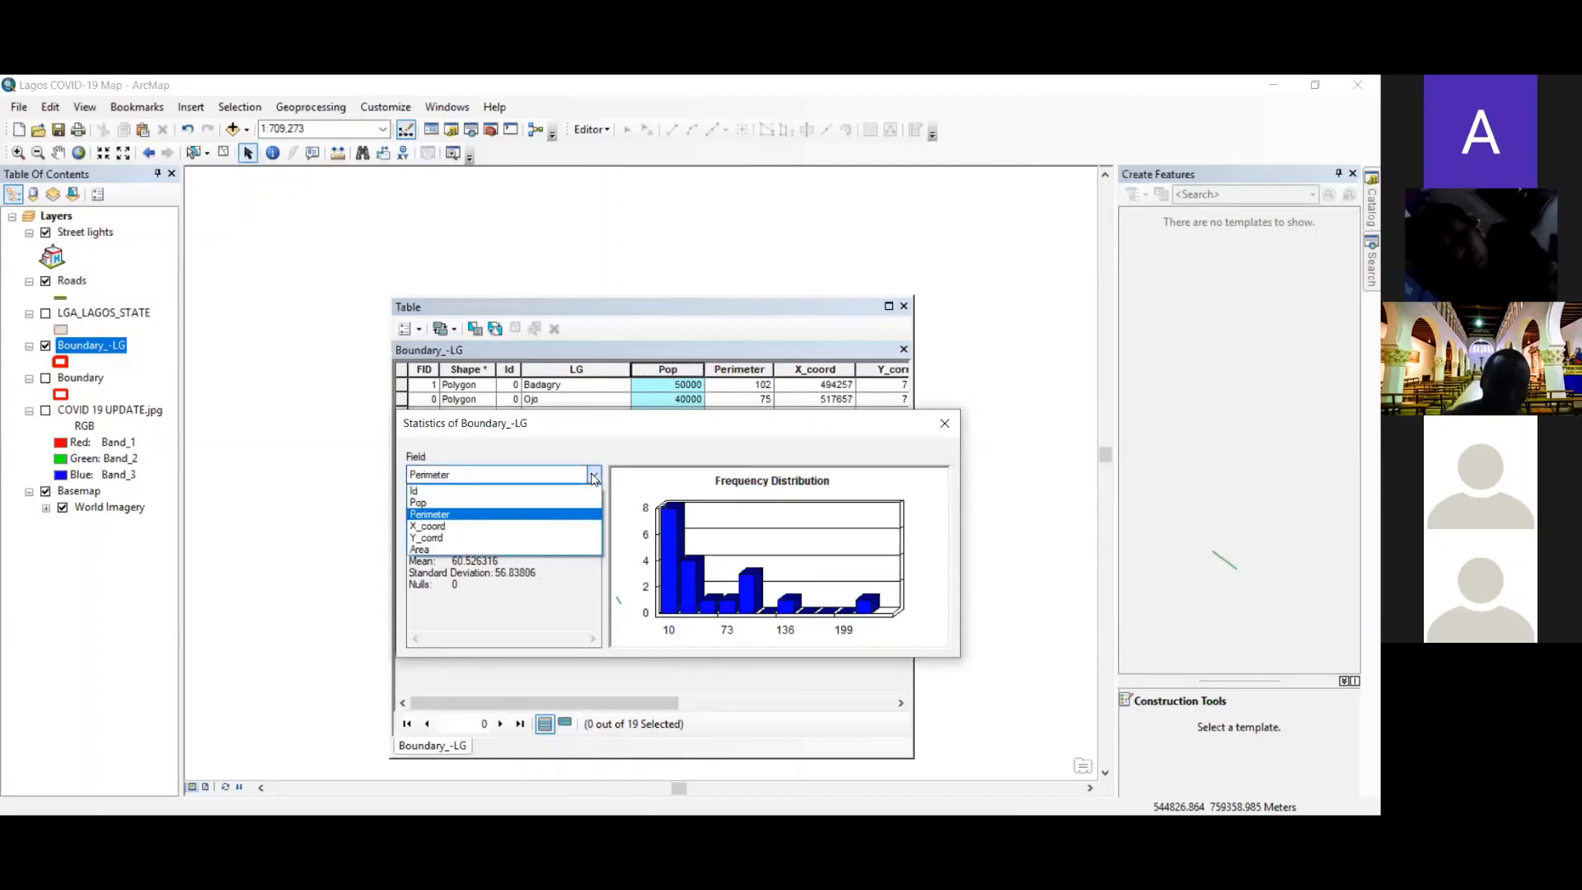
{"action": "left_click", "coordinate": [461, 526]}
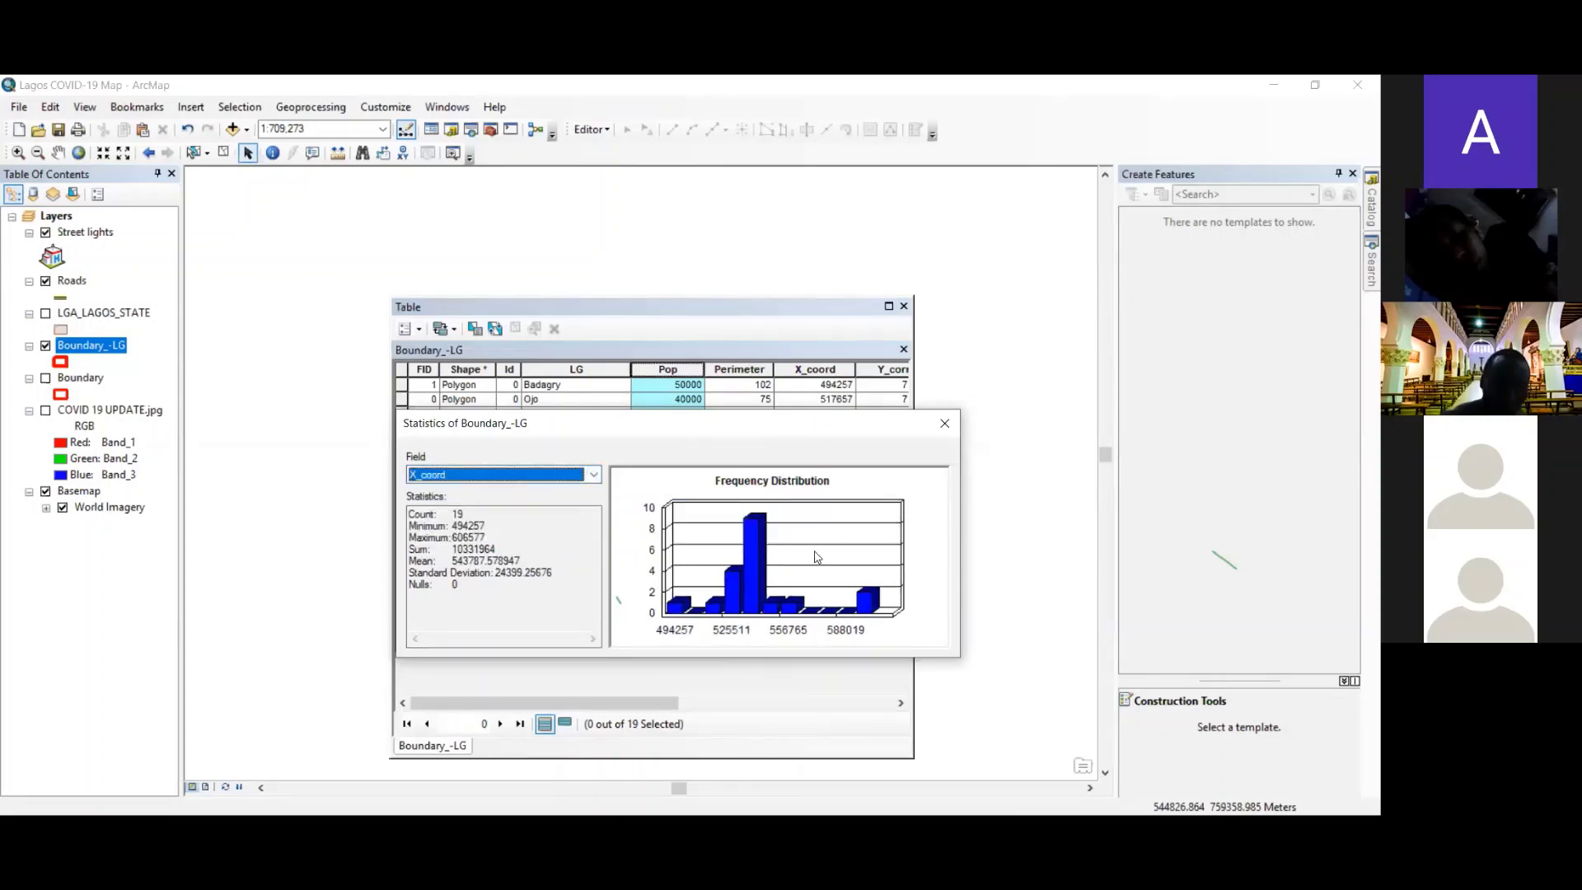
{"action": "left_click", "coordinate": [592, 475]}
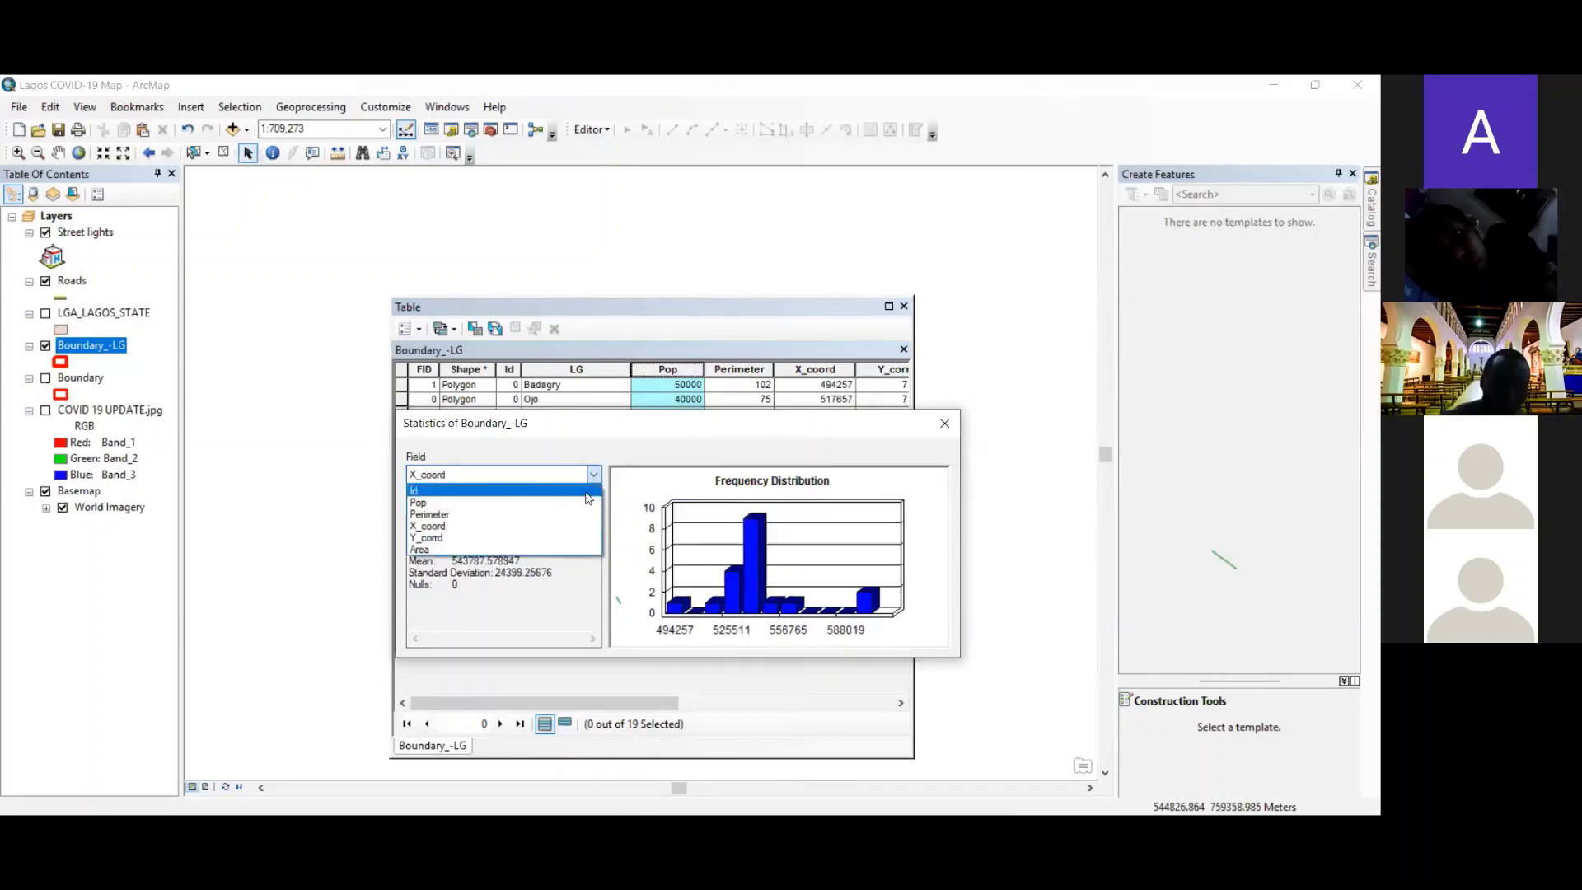
{"action": "left_click", "coordinate": [550, 538]}
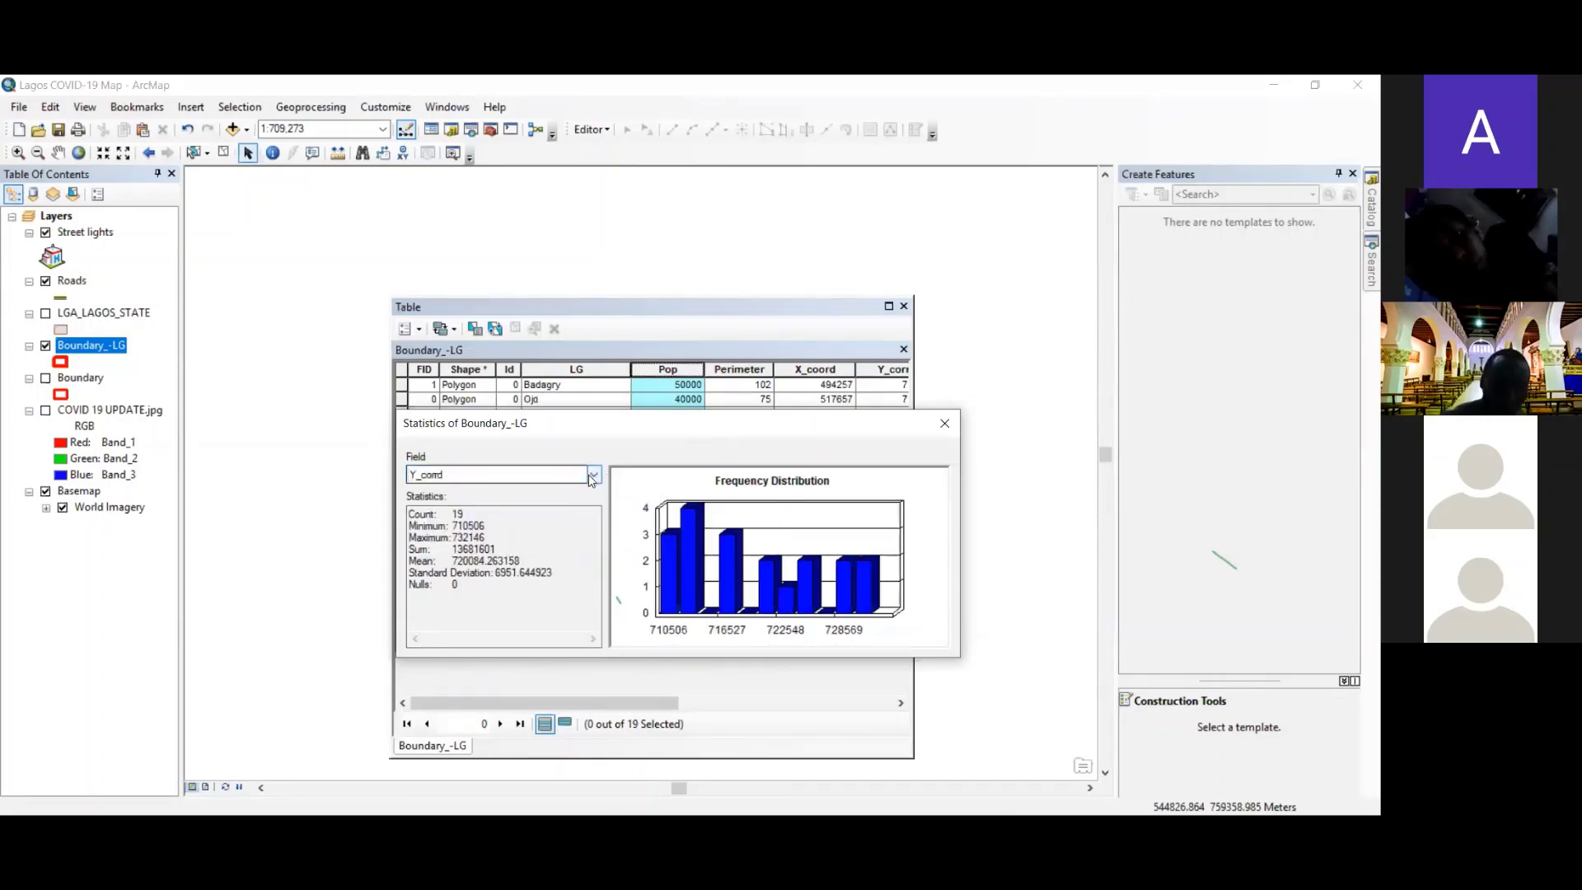
{"action": "left_click", "coordinate": [592, 475]}
{"action": "left_click", "coordinate": [554, 545]}
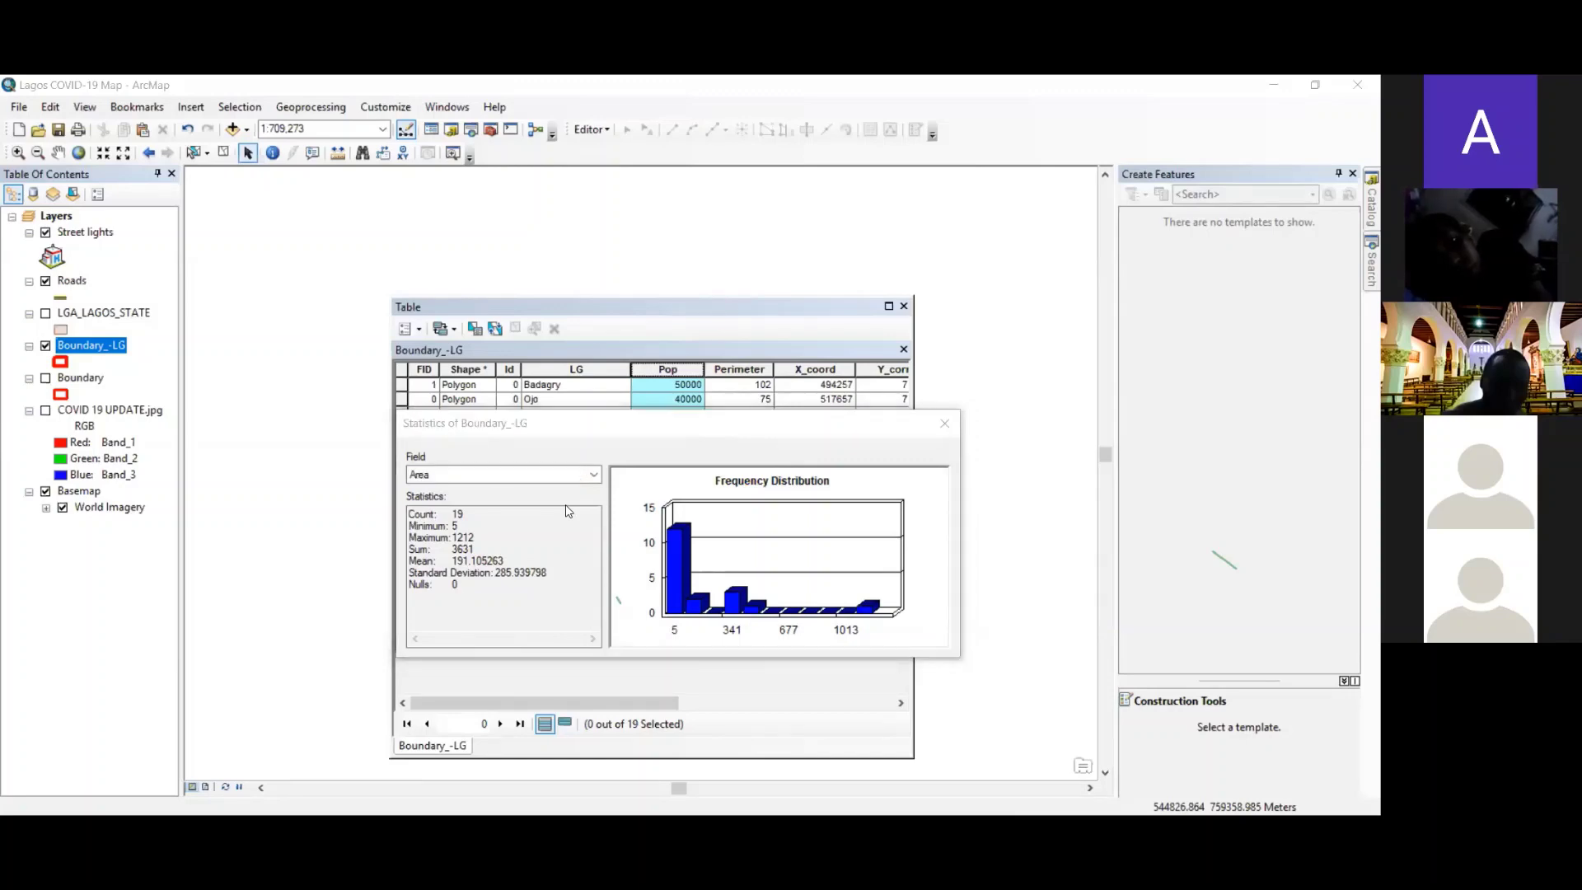
{"action": "left_click", "coordinate": [568, 511]}
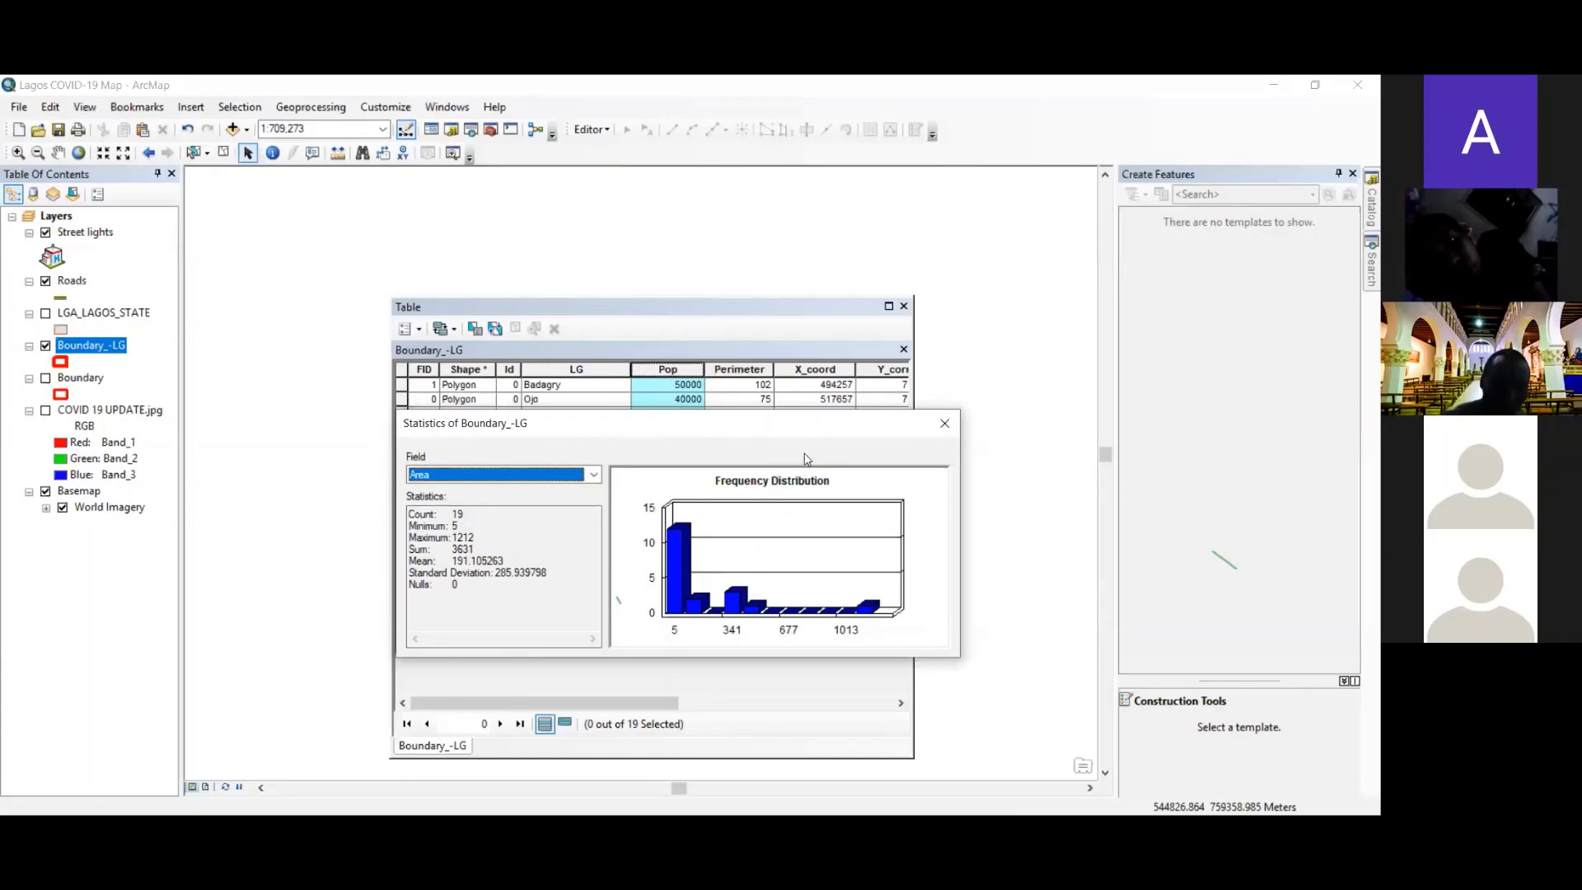
{"action": "left_click", "coordinate": [943, 425]}
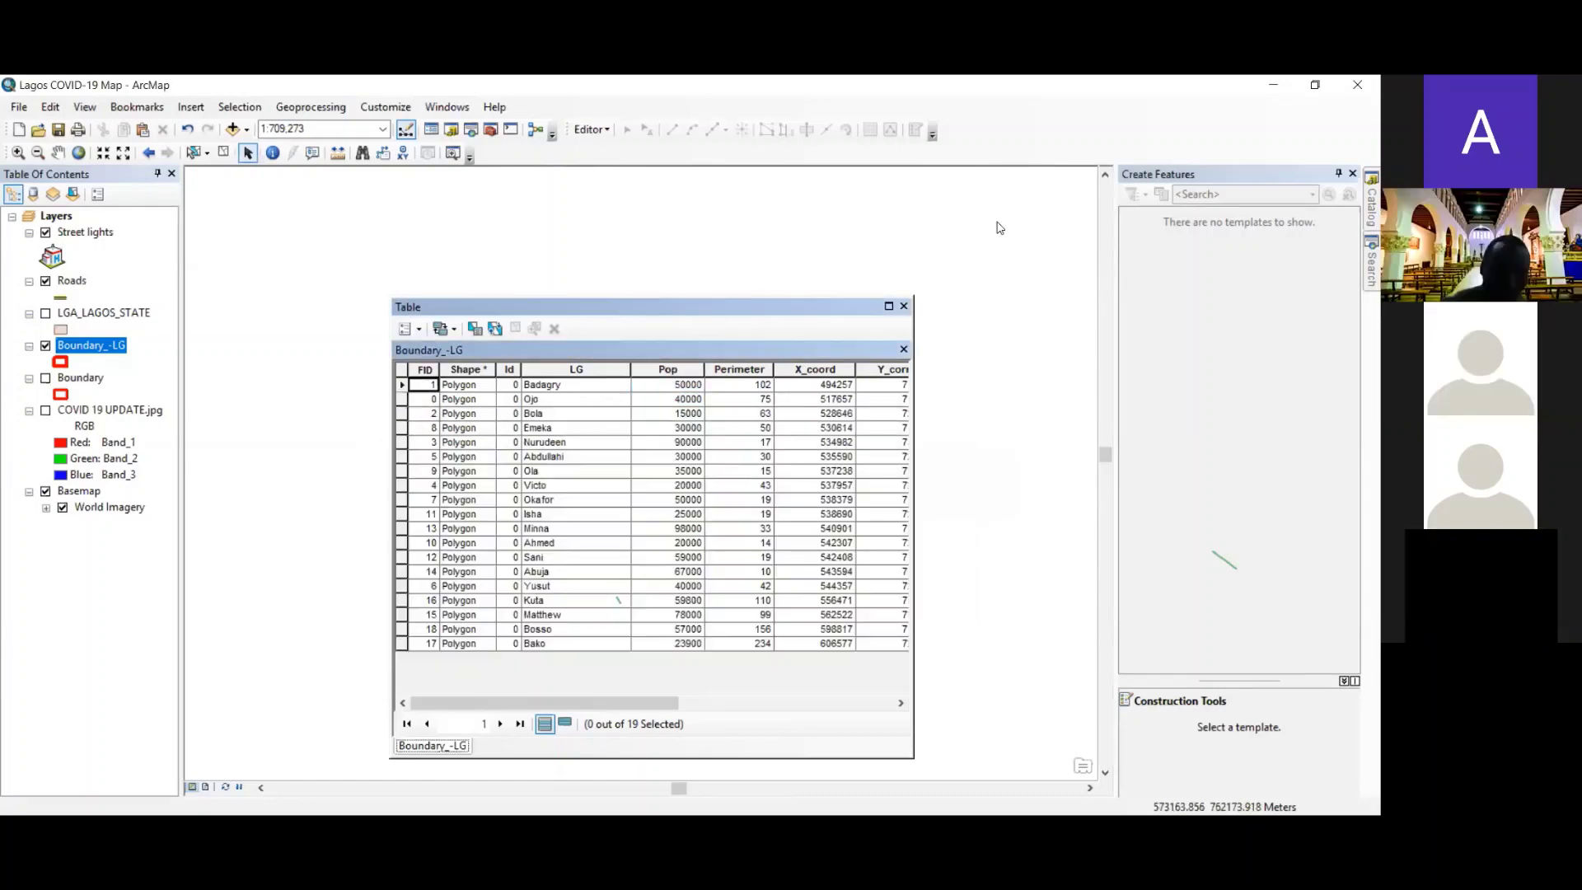
{"action": "left_click", "coordinate": [417, 331]}
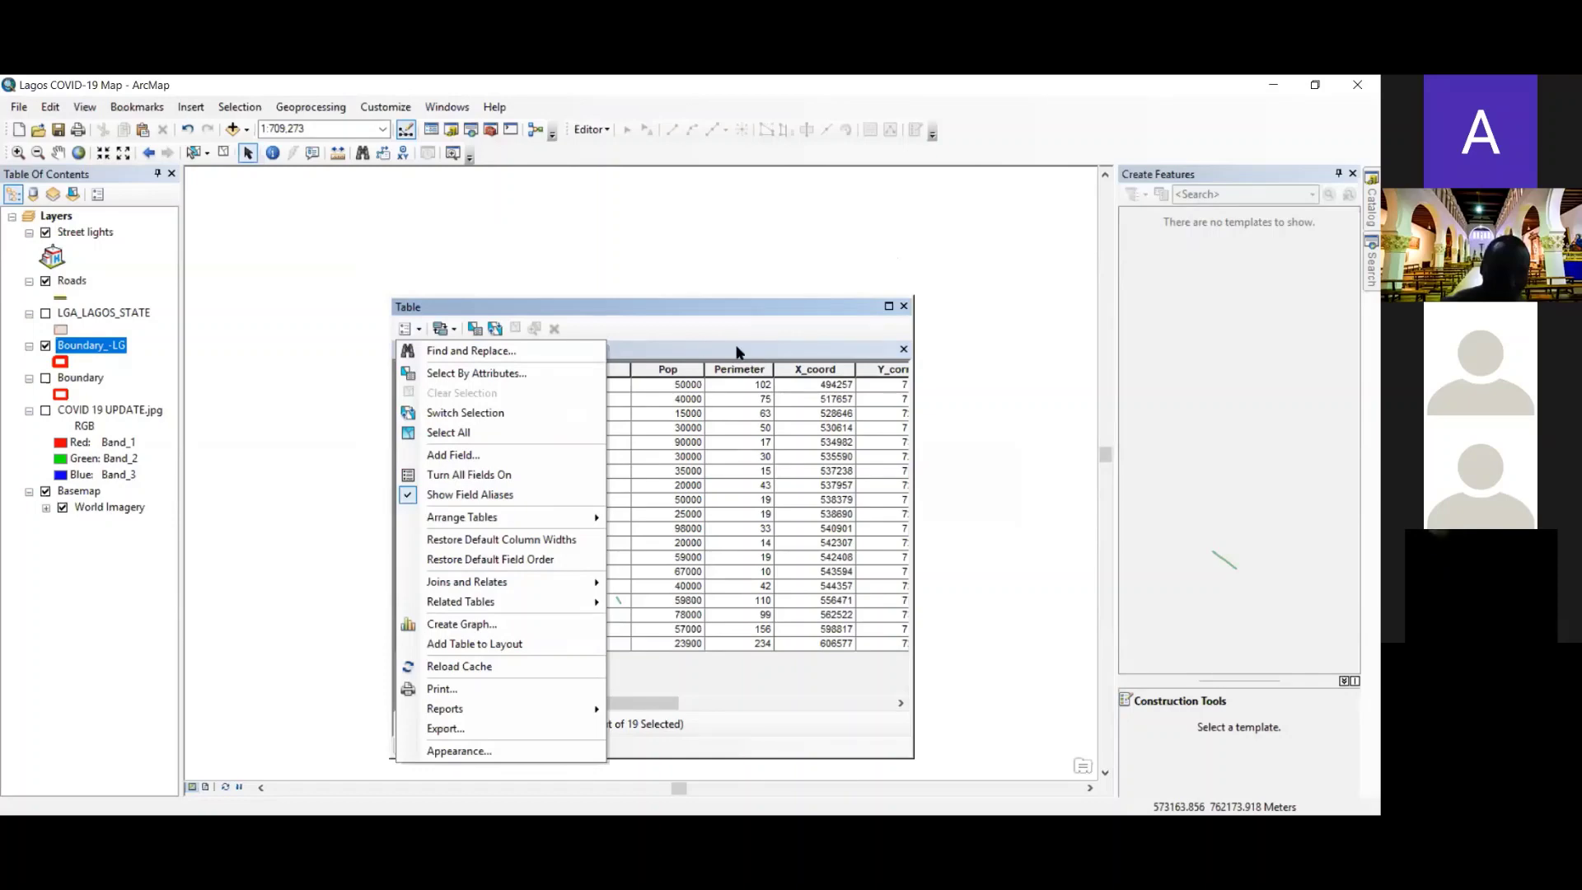
{"action": "left_click", "coordinate": [634, 702]}
{"action": "mouse_move", "coordinate": [635, 703]}
{"action": "left_mouse_down"}
{"action": "mouse_move", "coordinate": [840, 707]}
{"action": "mouse_move", "coordinate": [642, 707]}
{"action": "left_mouse_up"}
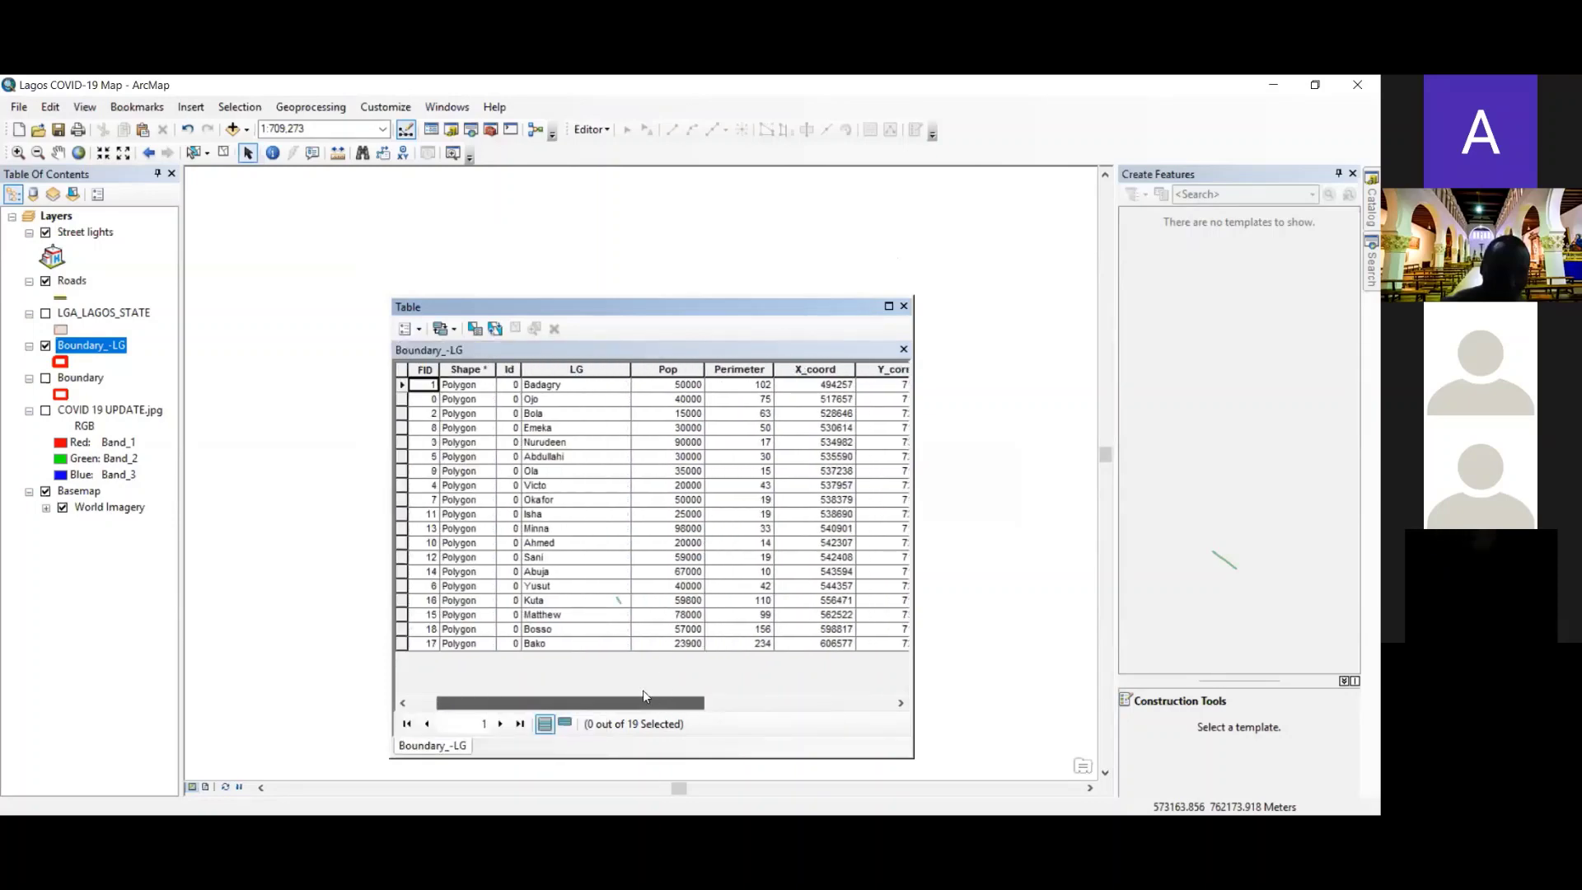
- Start creating a new report from the attribute table with Boundary_-LG as its source layer
{"action": "left_click", "coordinate": [418, 330]}
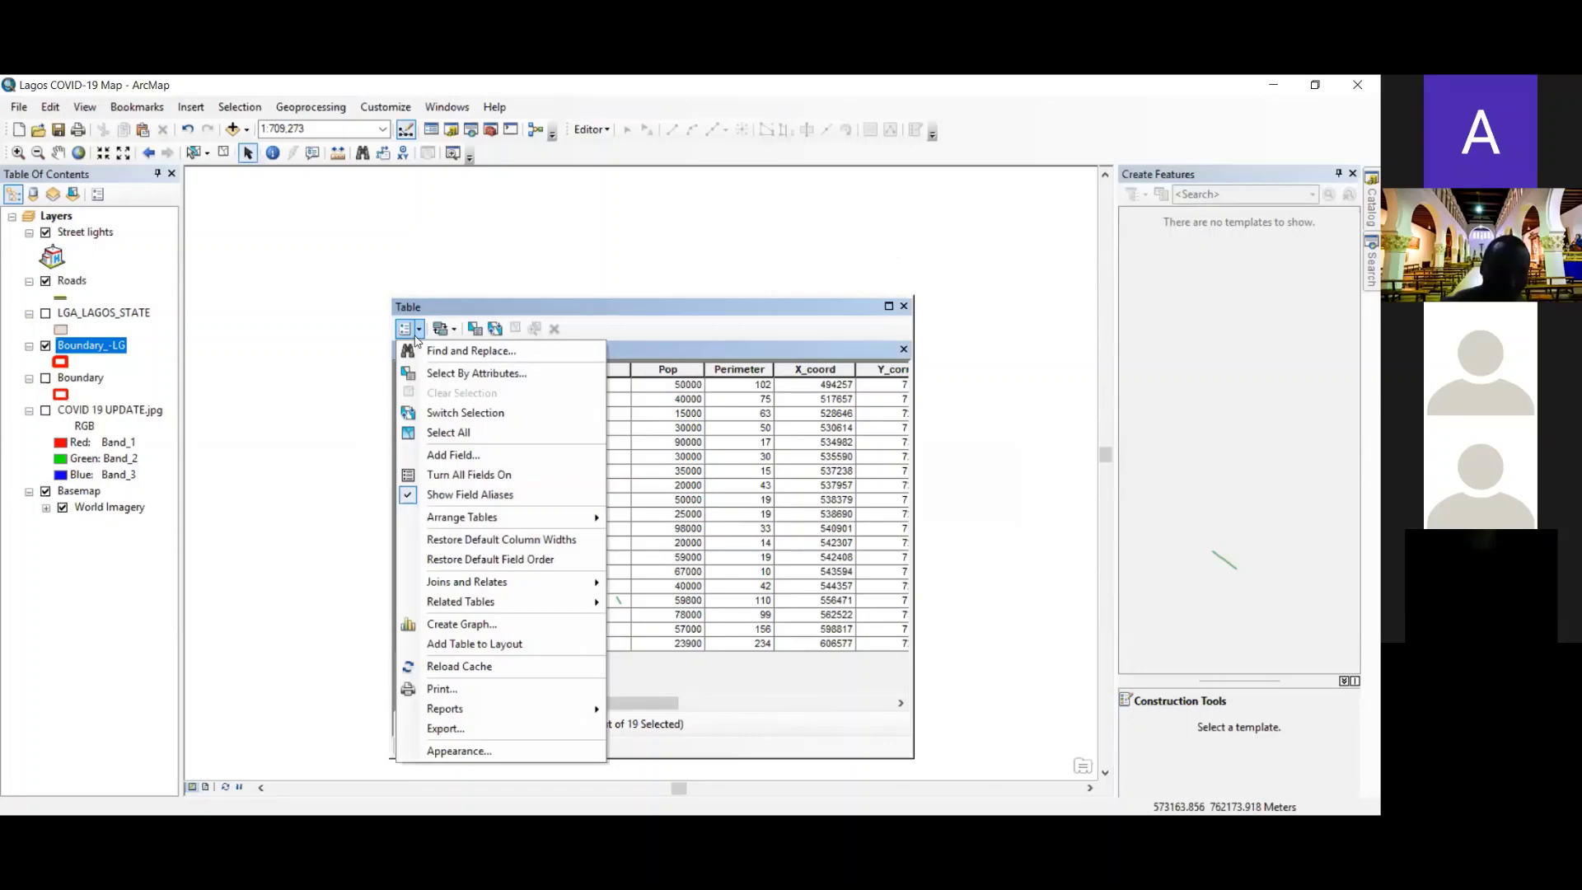
{"action": "mouse_move", "coordinate": [460, 715]}
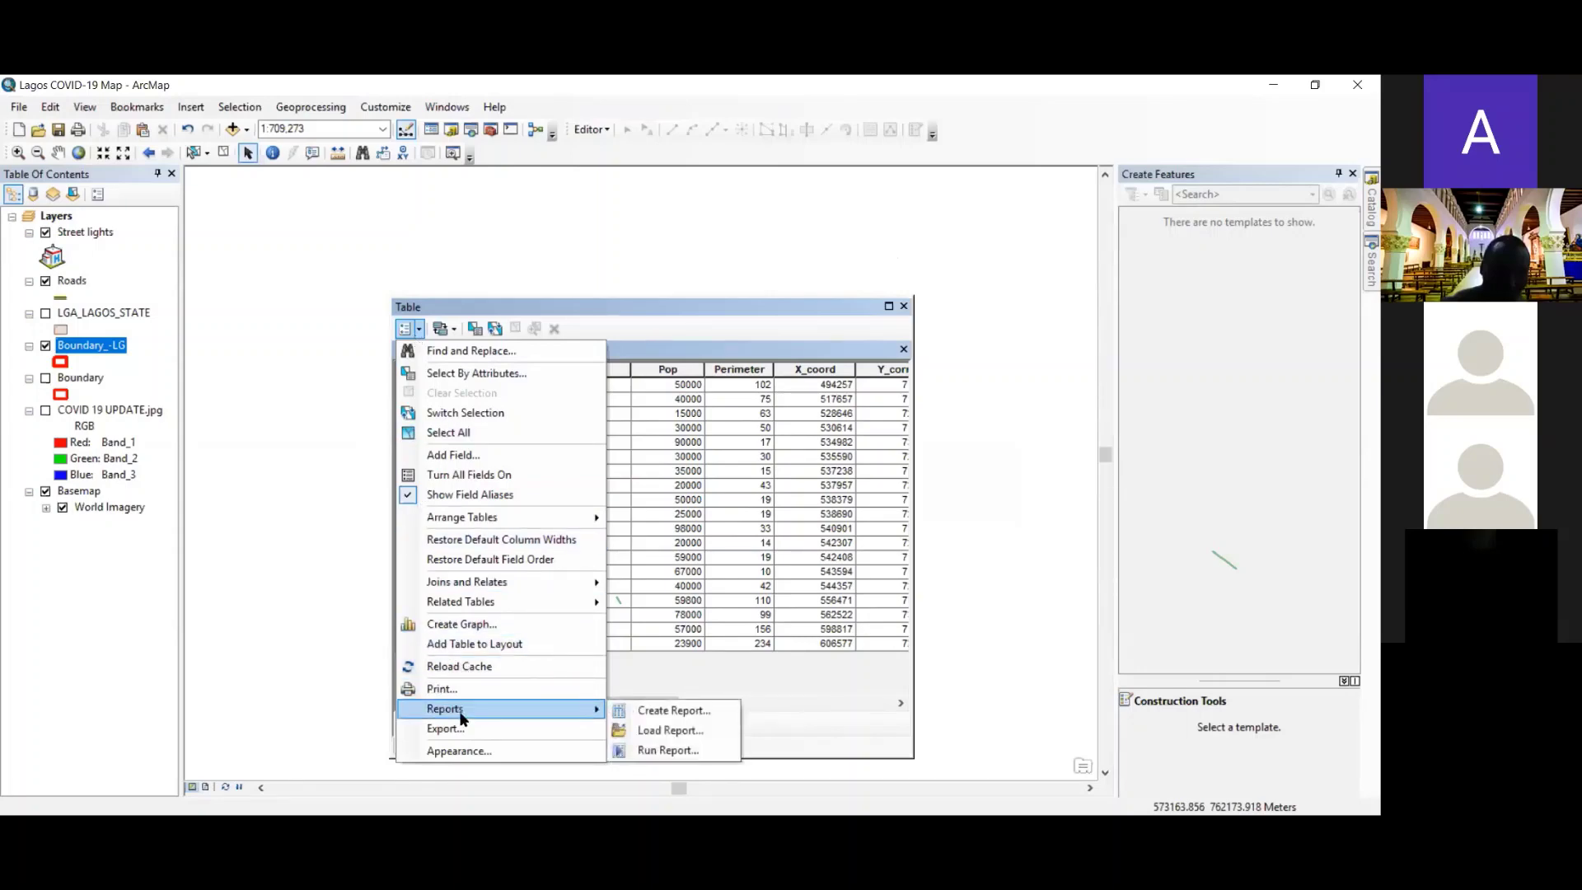
{"action": "left_click", "coordinate": [704, 711]}
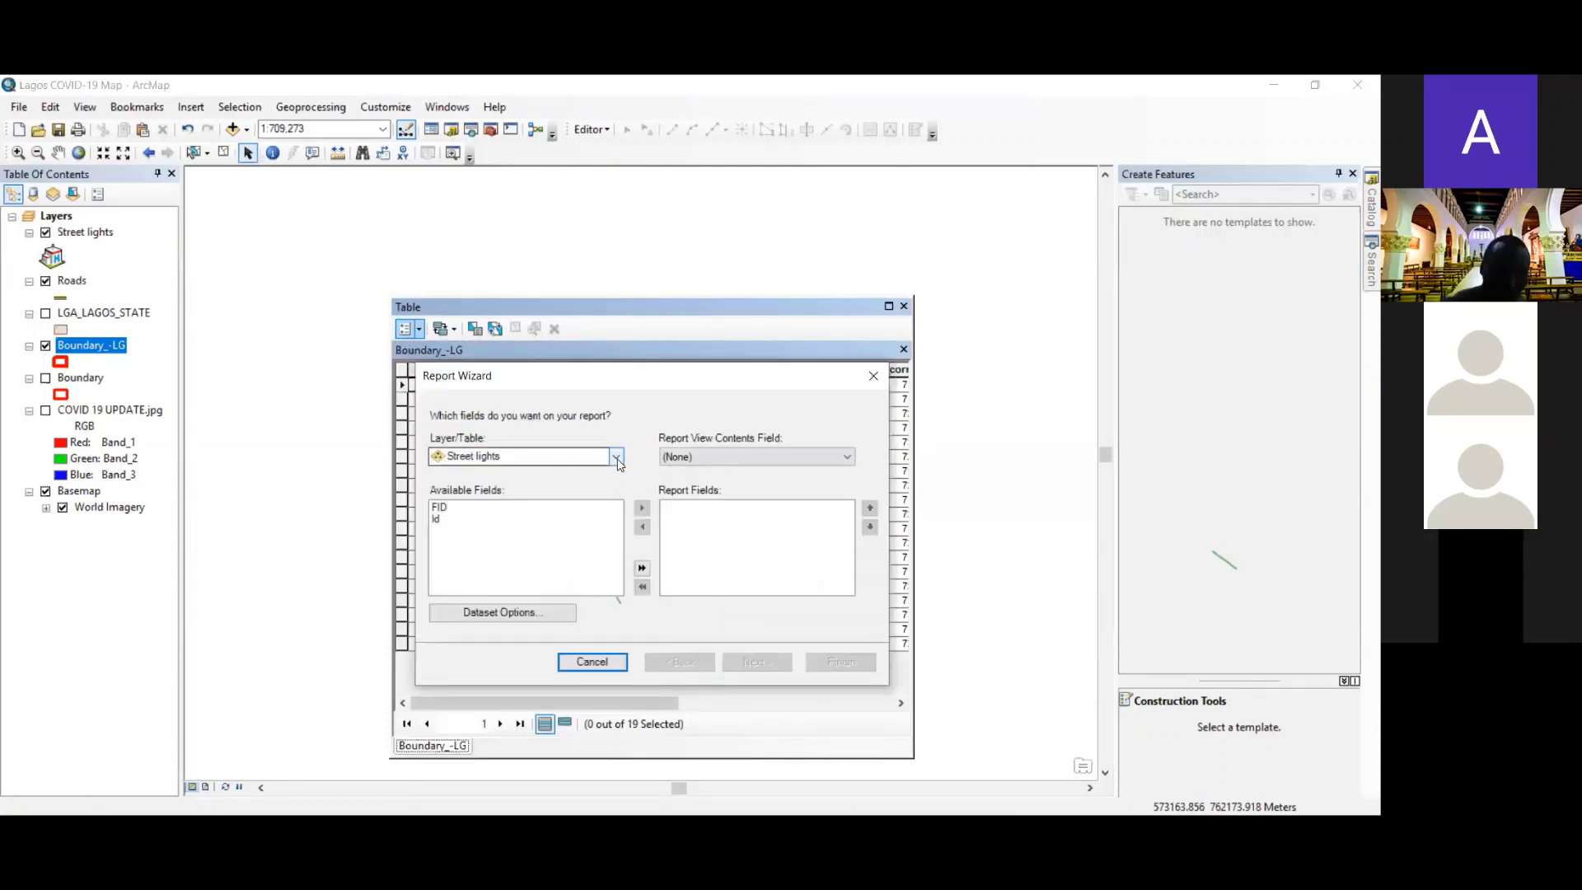
{"action": "left_click", "coordinate": [616, 457]}
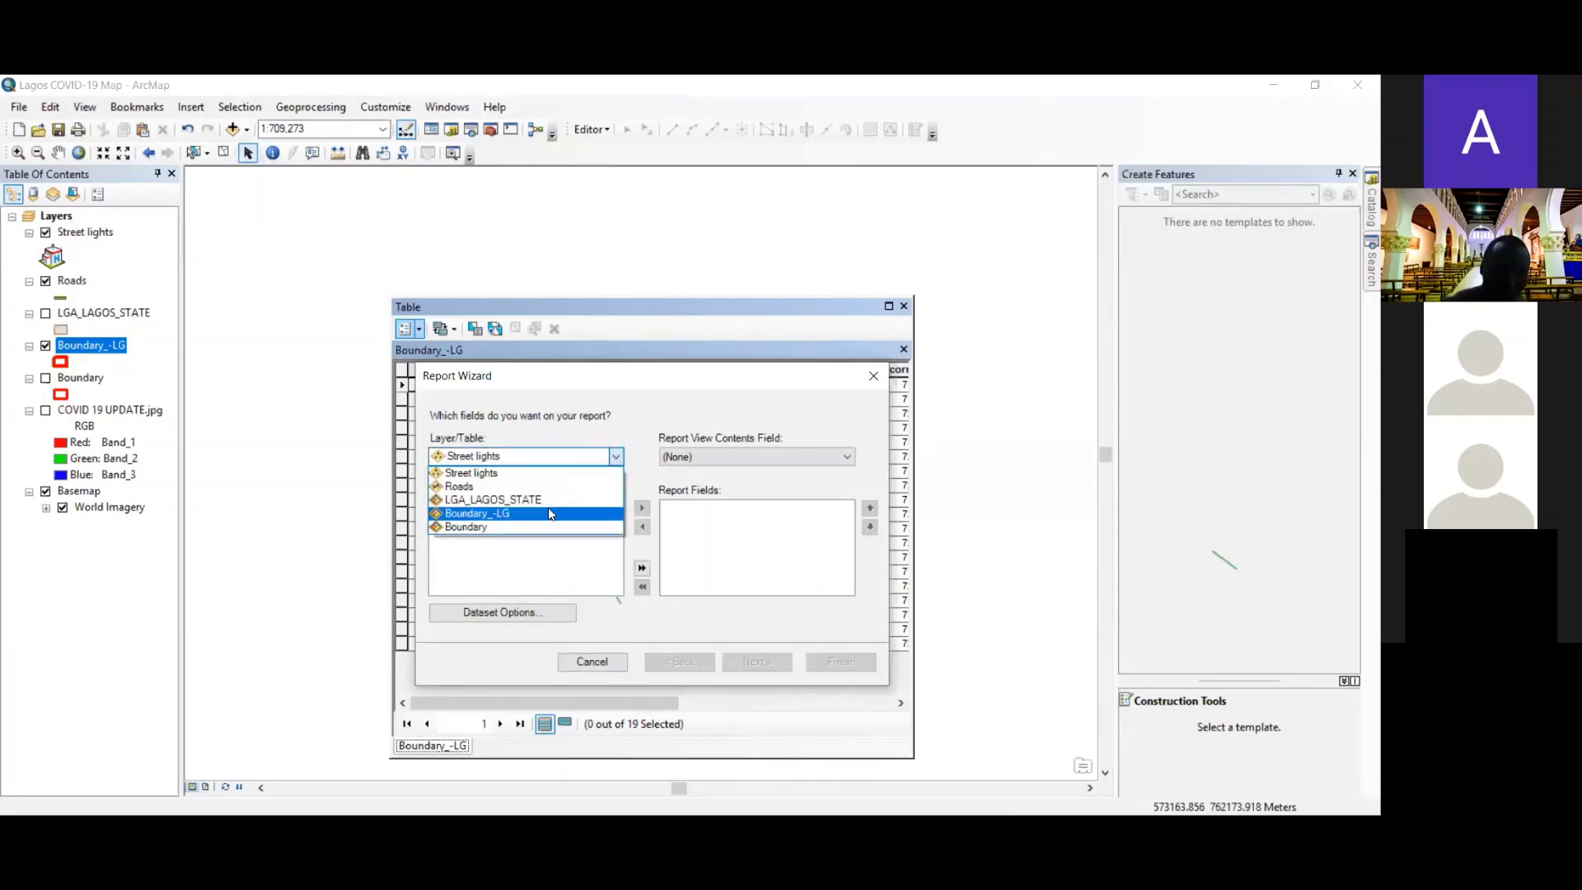
{"action": "left_click", "coordinate": [552, 513]}
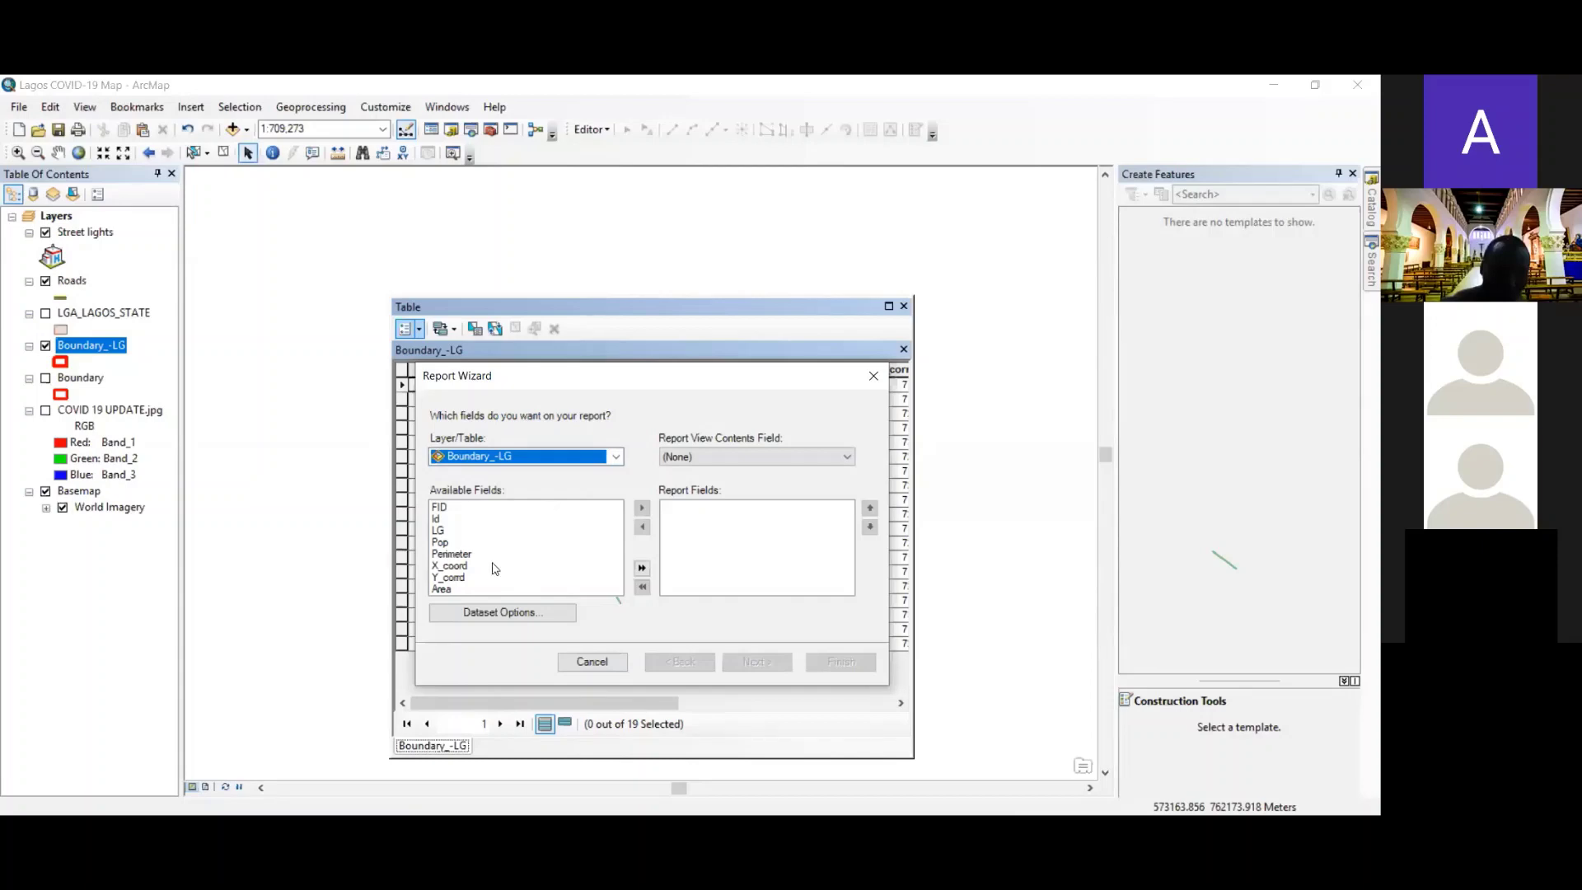
- Add the LG, Pop, Perimeter, X_coord, Y_corrd and Area fields to the report
{"action": "left_click", "coordinate": [439, 531]}
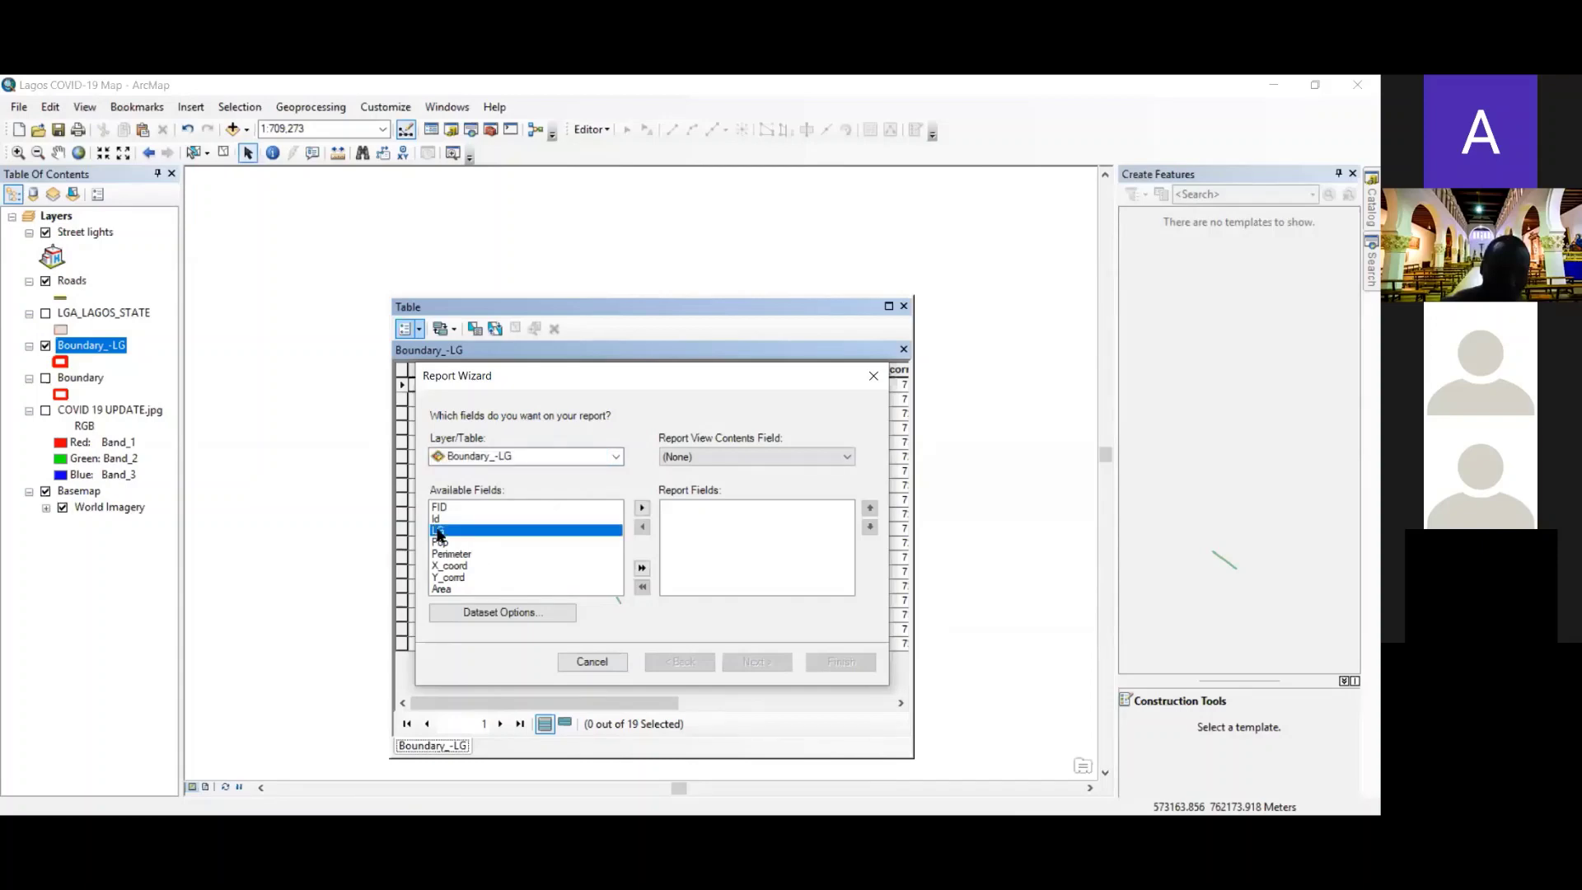
{"action": "double_click", "coordinate": [439, 531]}
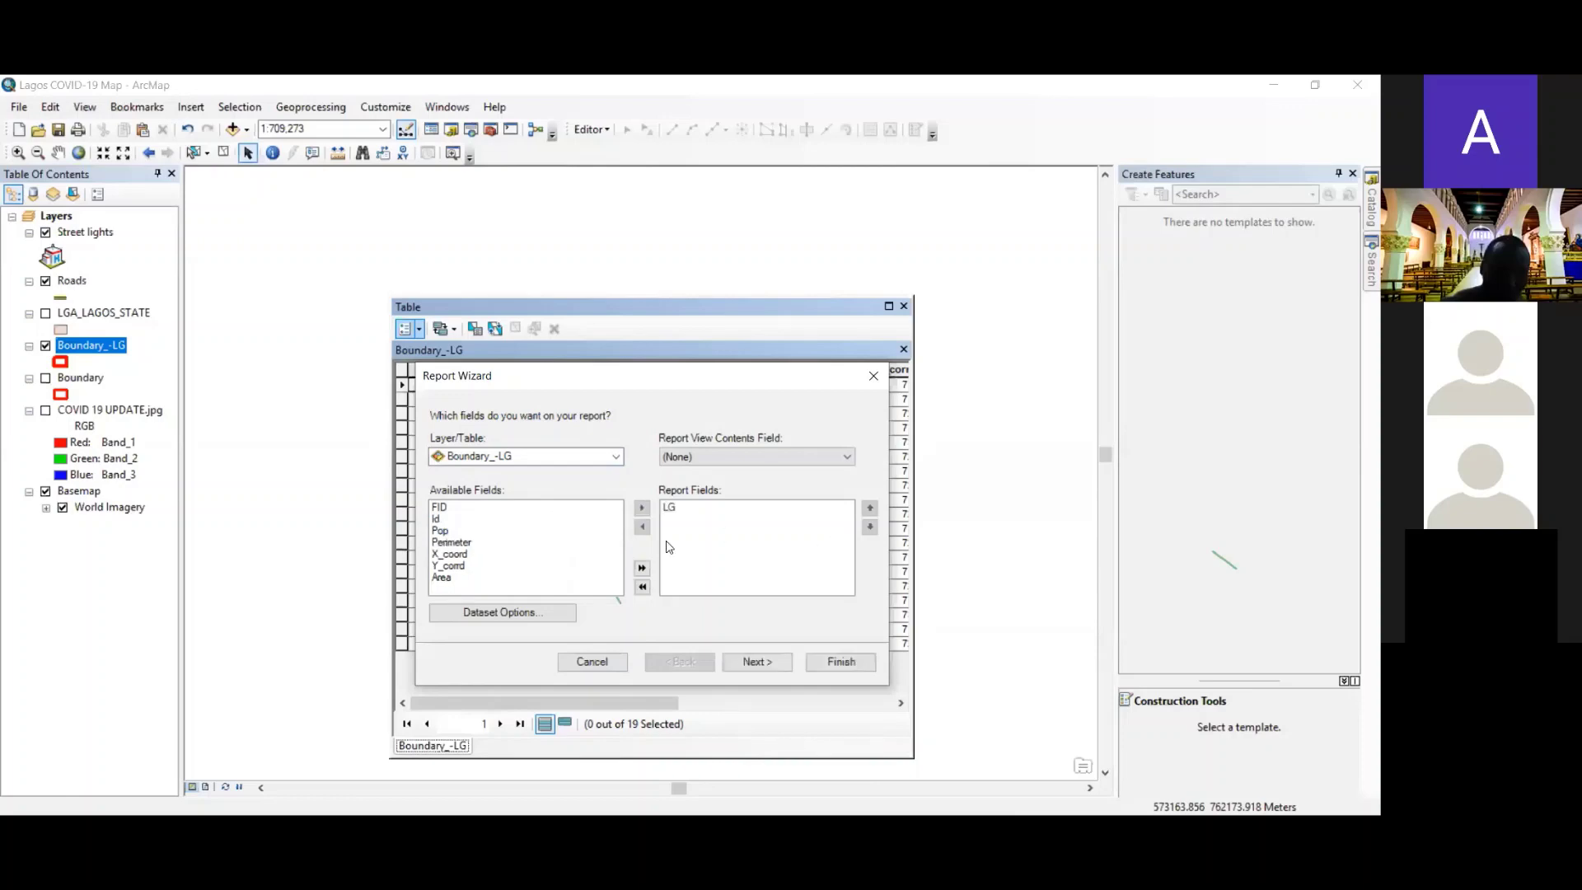
{"action": "double_click", "coordinate": [442, 532]}
{"action": "double_click", "coordinate": [459, 532]}
{"action": "double_click", "coordinate": [453, 532]}
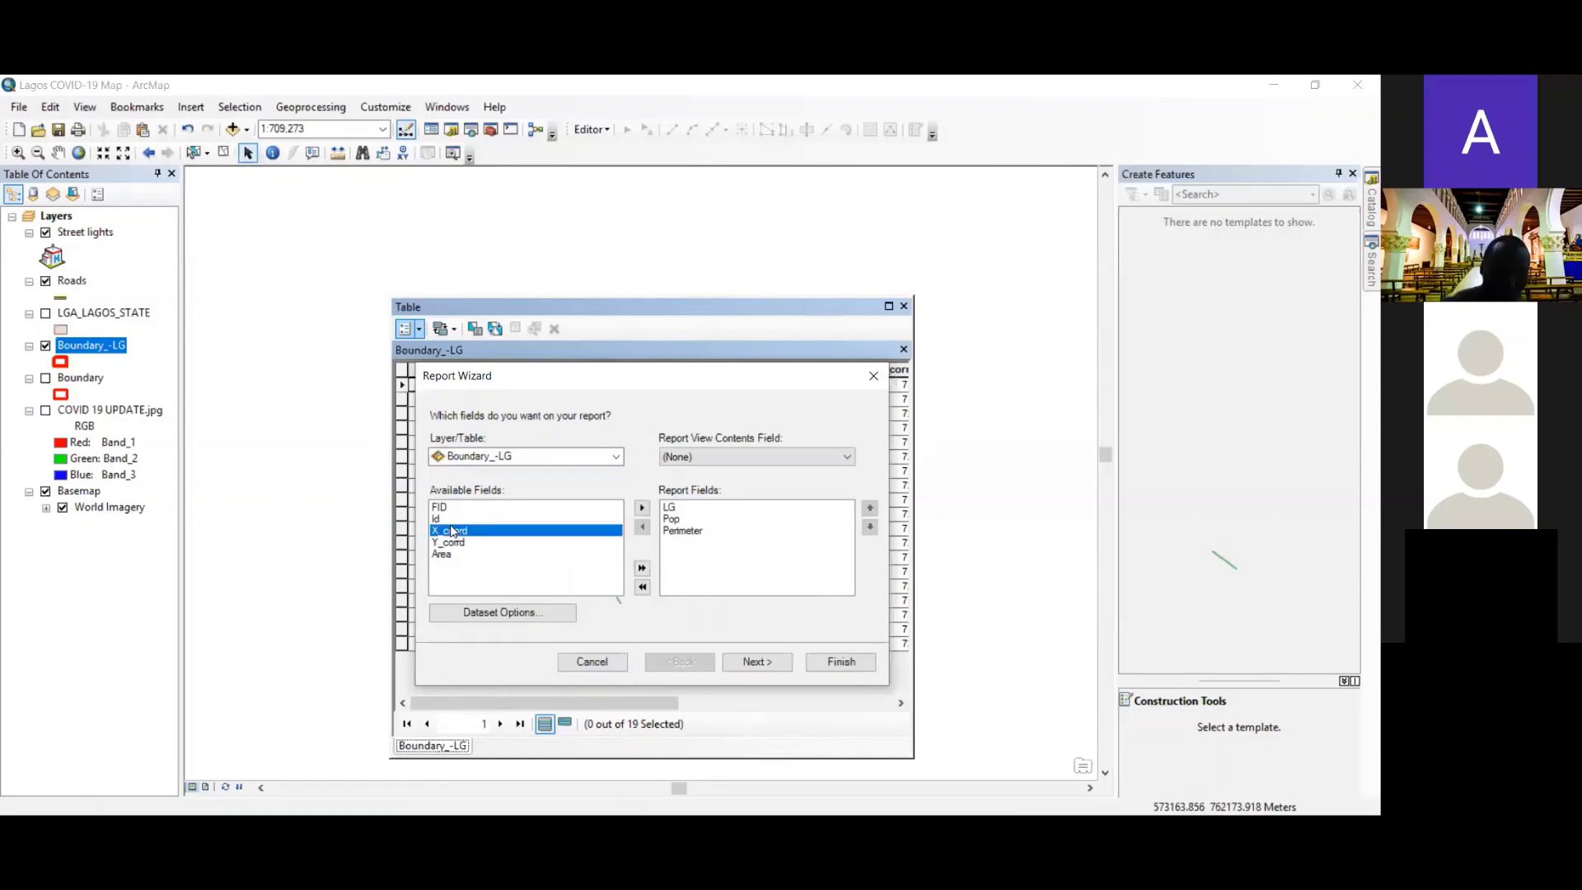
{"action": "left_click", "coordinate": [455, 532]}
{"action": "double_click", "coordinate": [455, 532]}
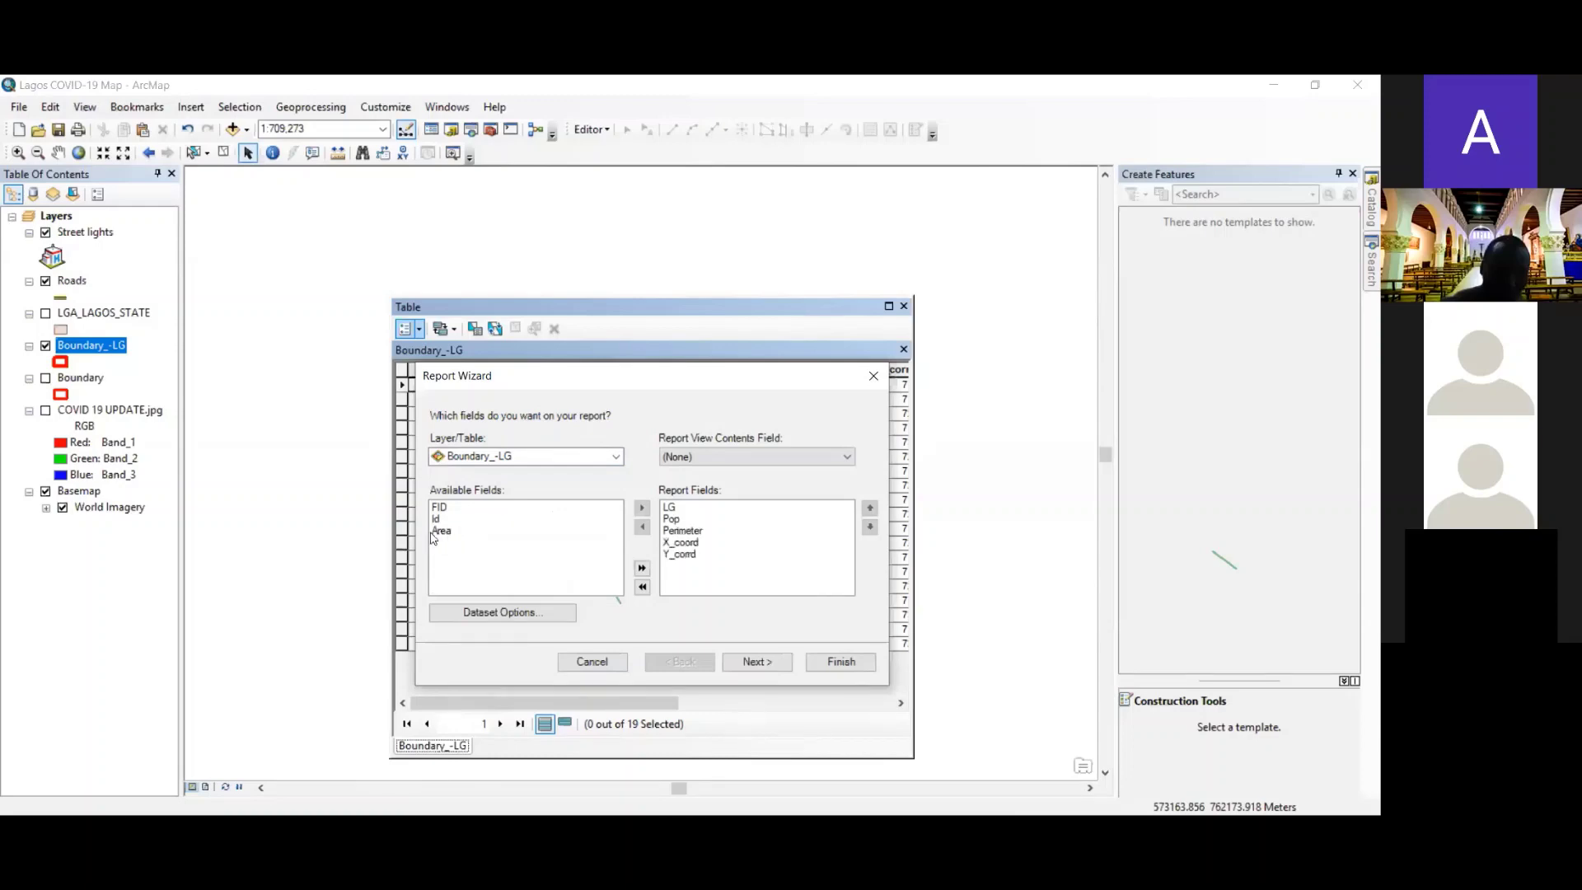
{"action": "double_click", "coordinate": [453, 532]}
{"action": "left_click", "coordinate": [766, 664]}
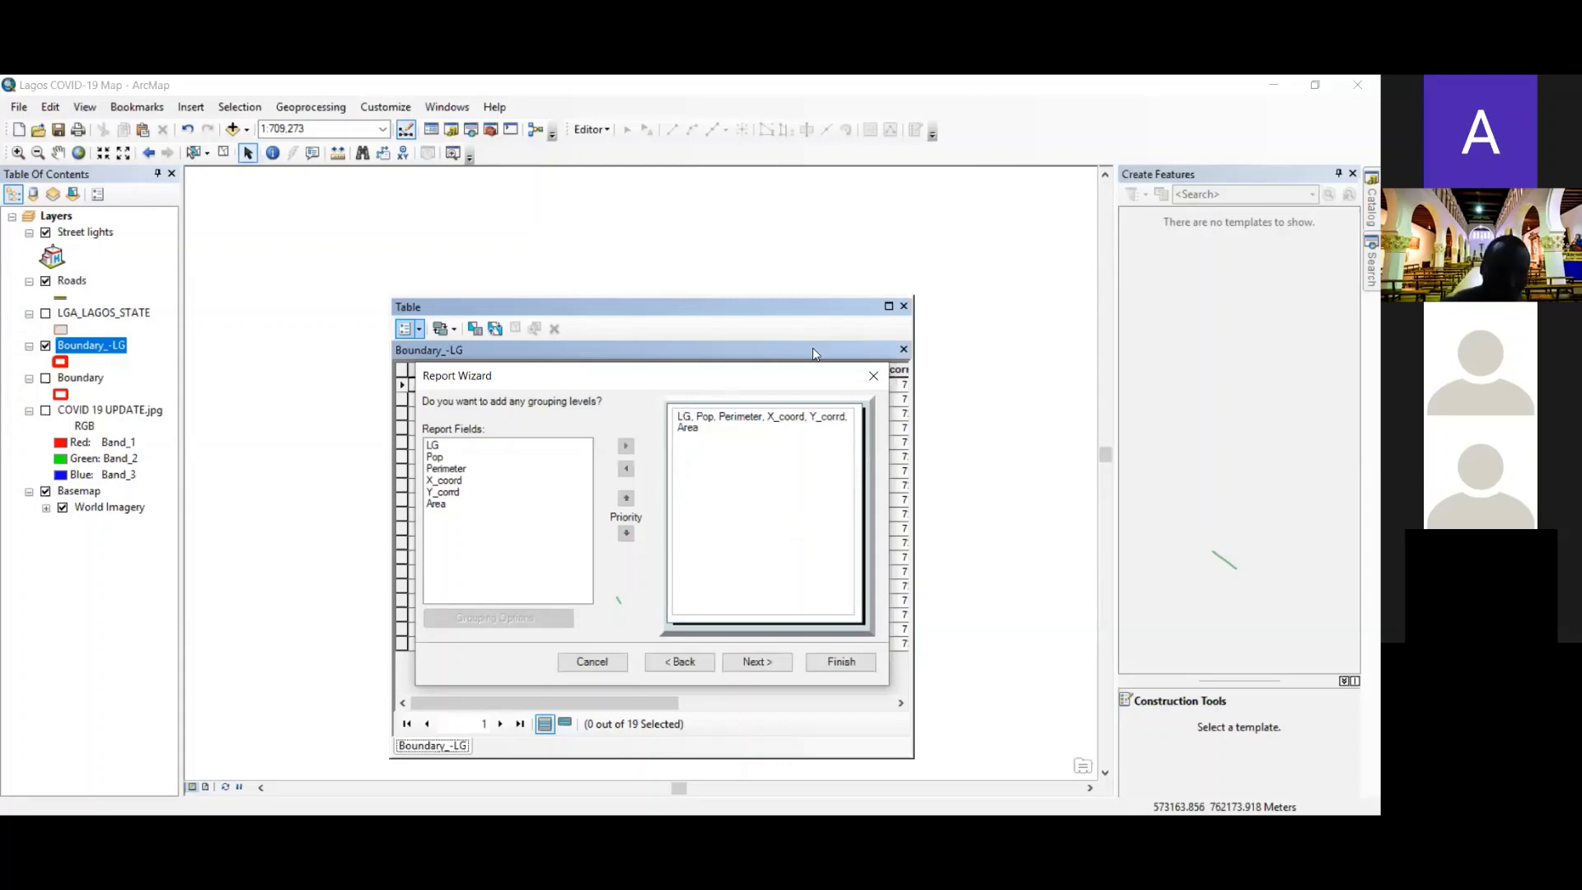
- Leave the report without grouping, sorting or summary values, and accept the Stepped layout in Portrait orientation
{"action": "left_click", "coordinate": [770, 666]}
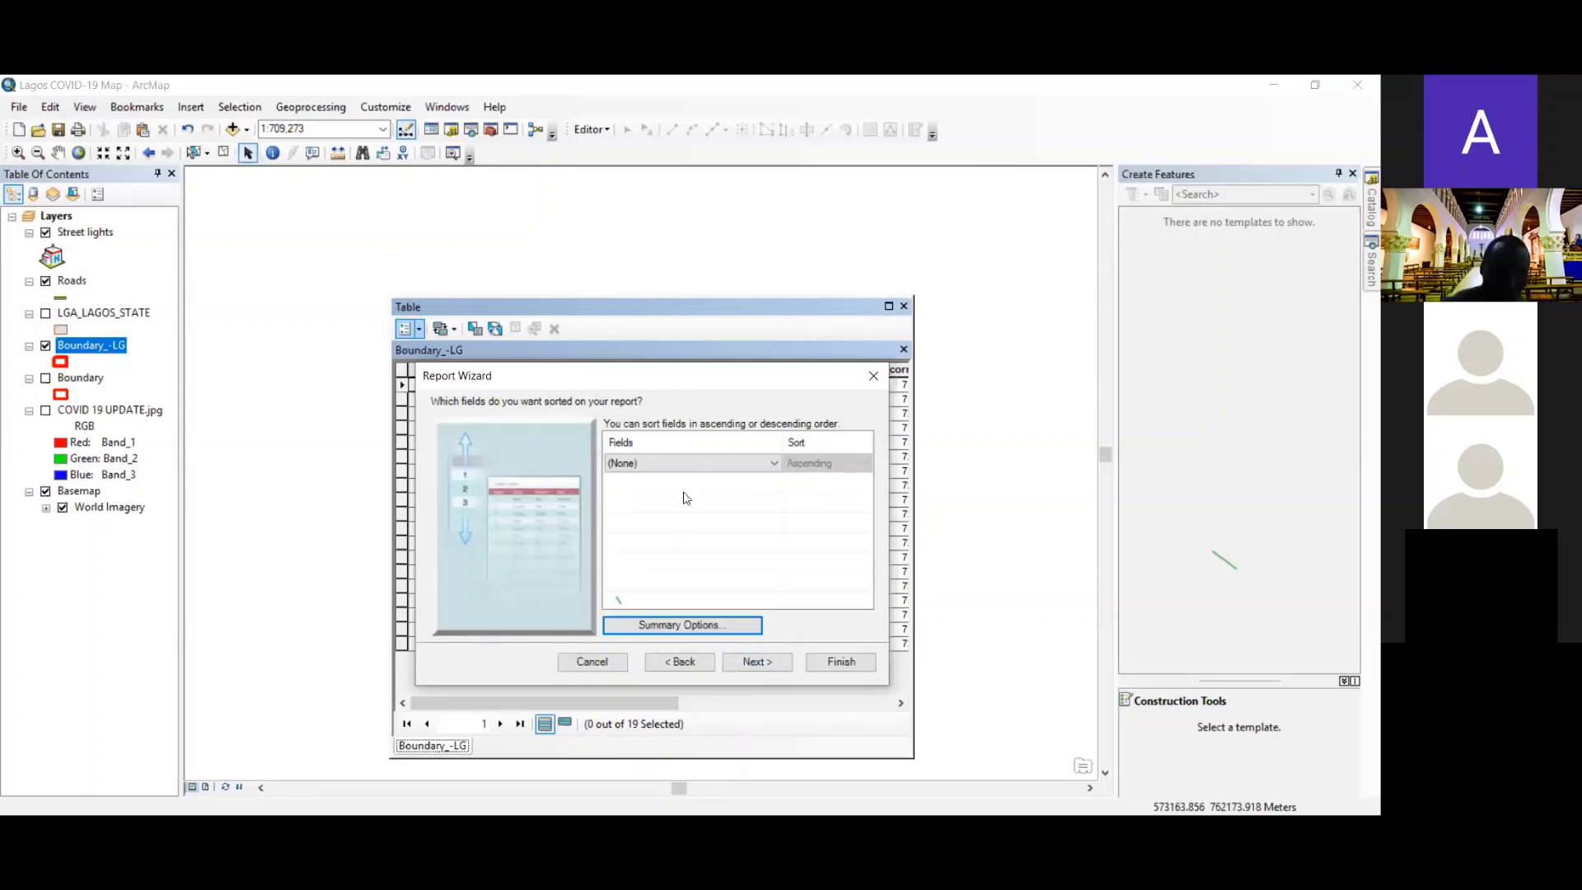
{"action": "left_click", "coordinate": [708, 464]}
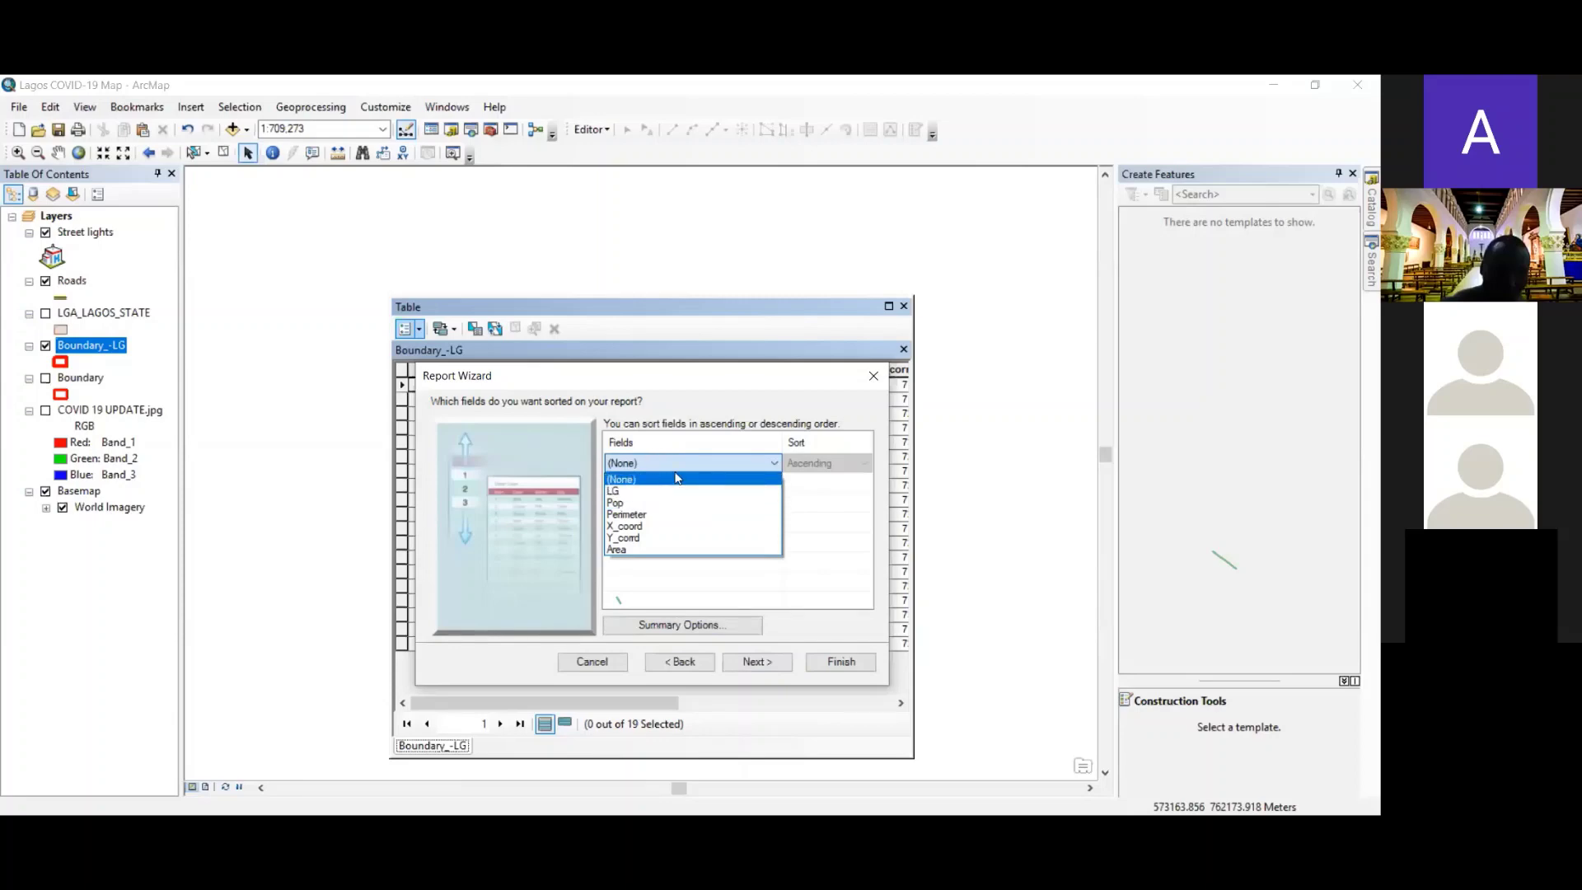
{"action": "left_click", "coordinate": [678, 477]}
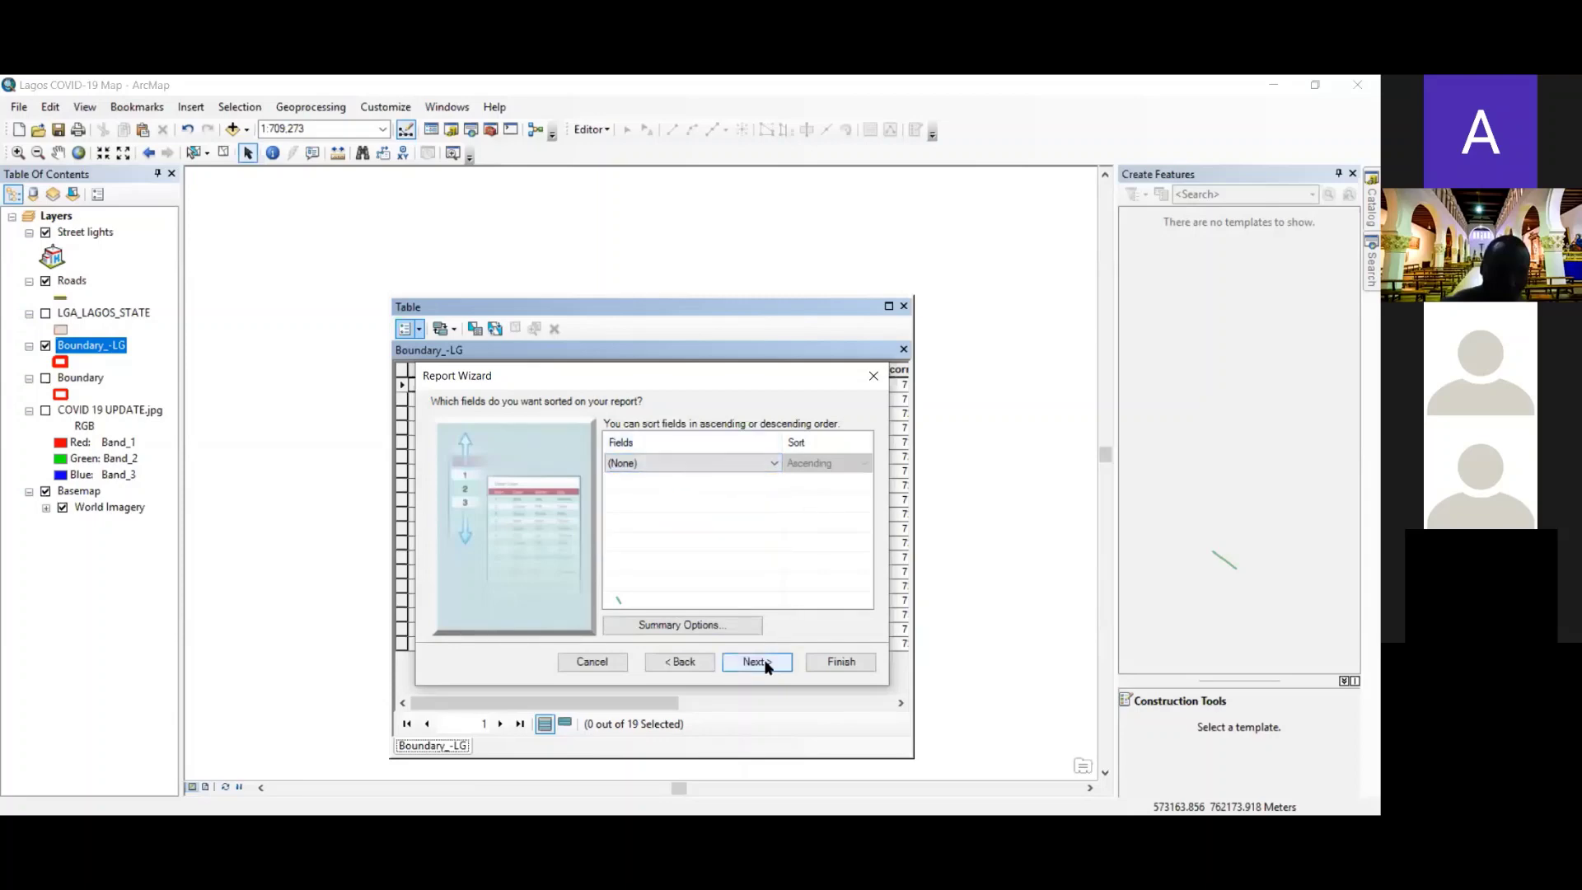
{"action": "left_click", "coordinate": [703, 626]}
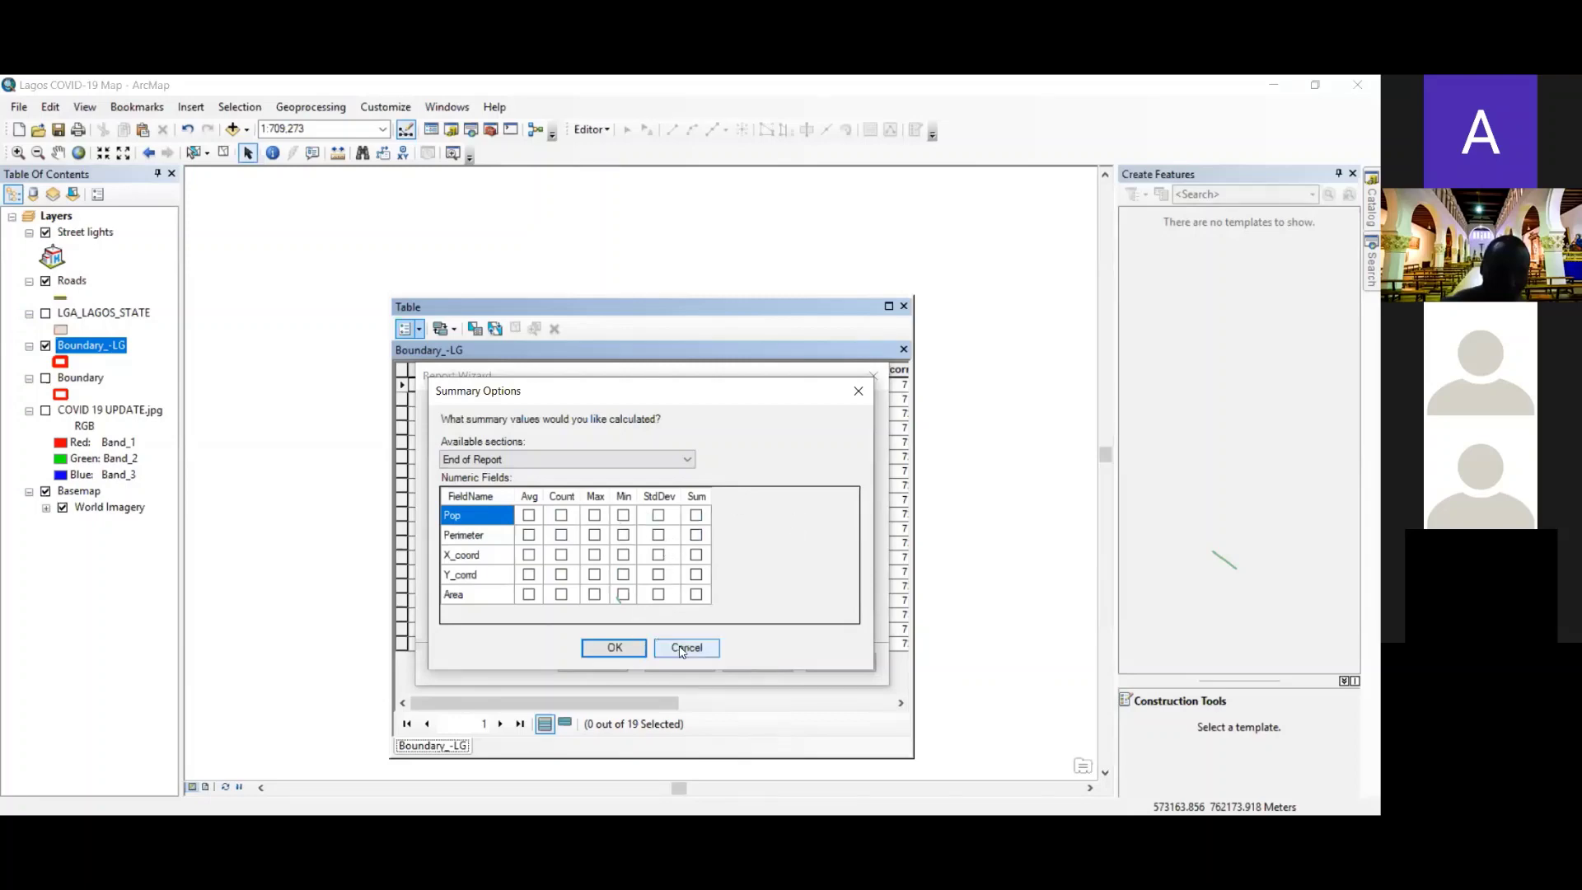
{"action": "left_click", "coordinate": [611, 648]}
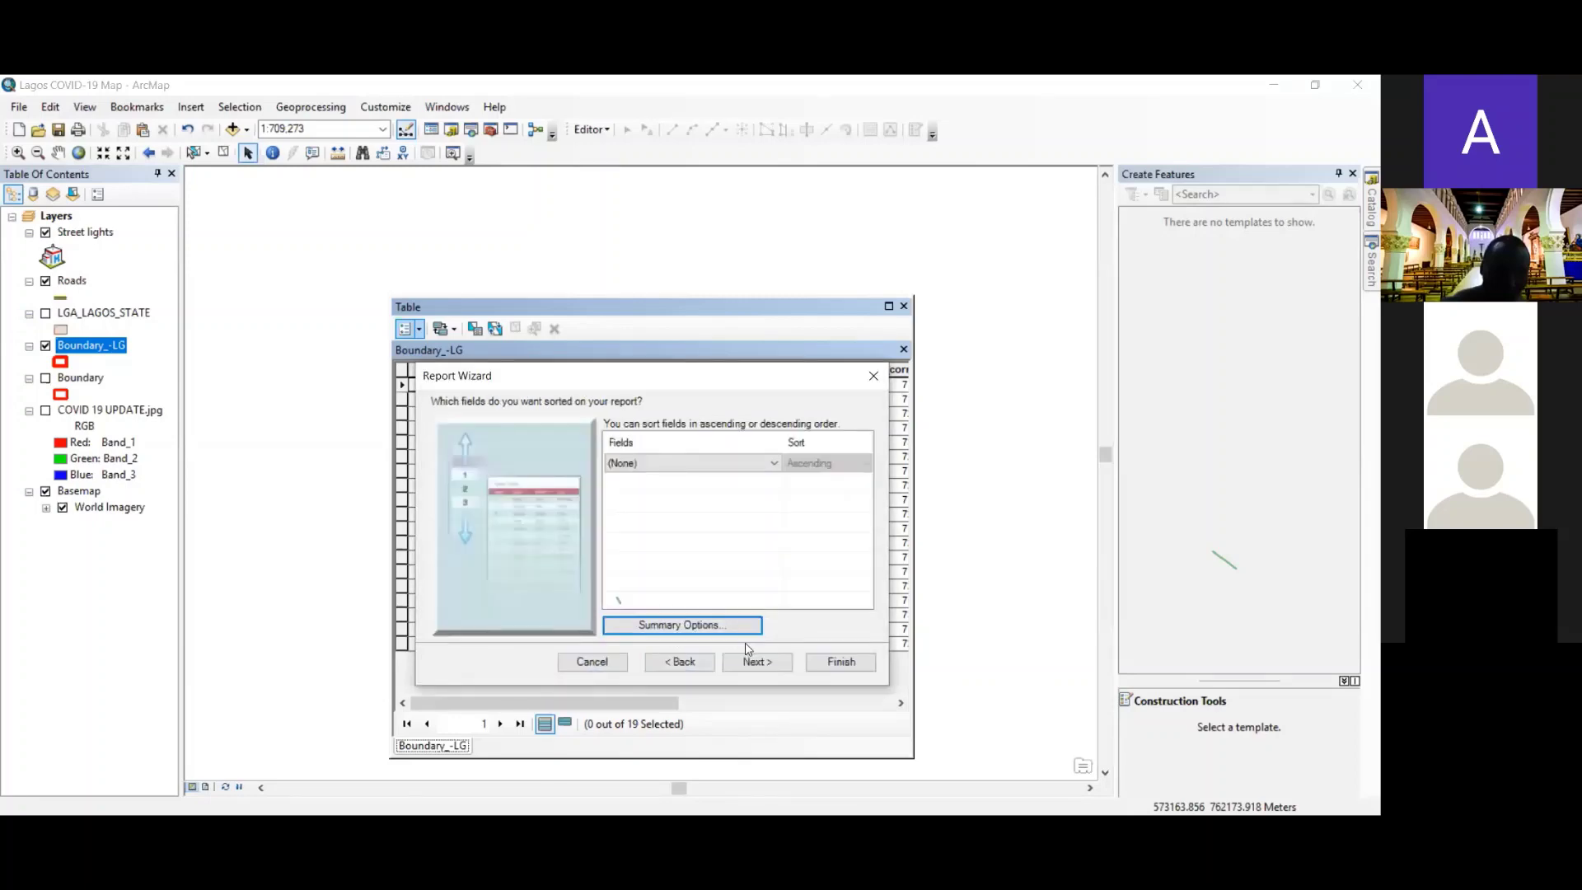
{"action": "left_click", "coordinate": [756, 668]}
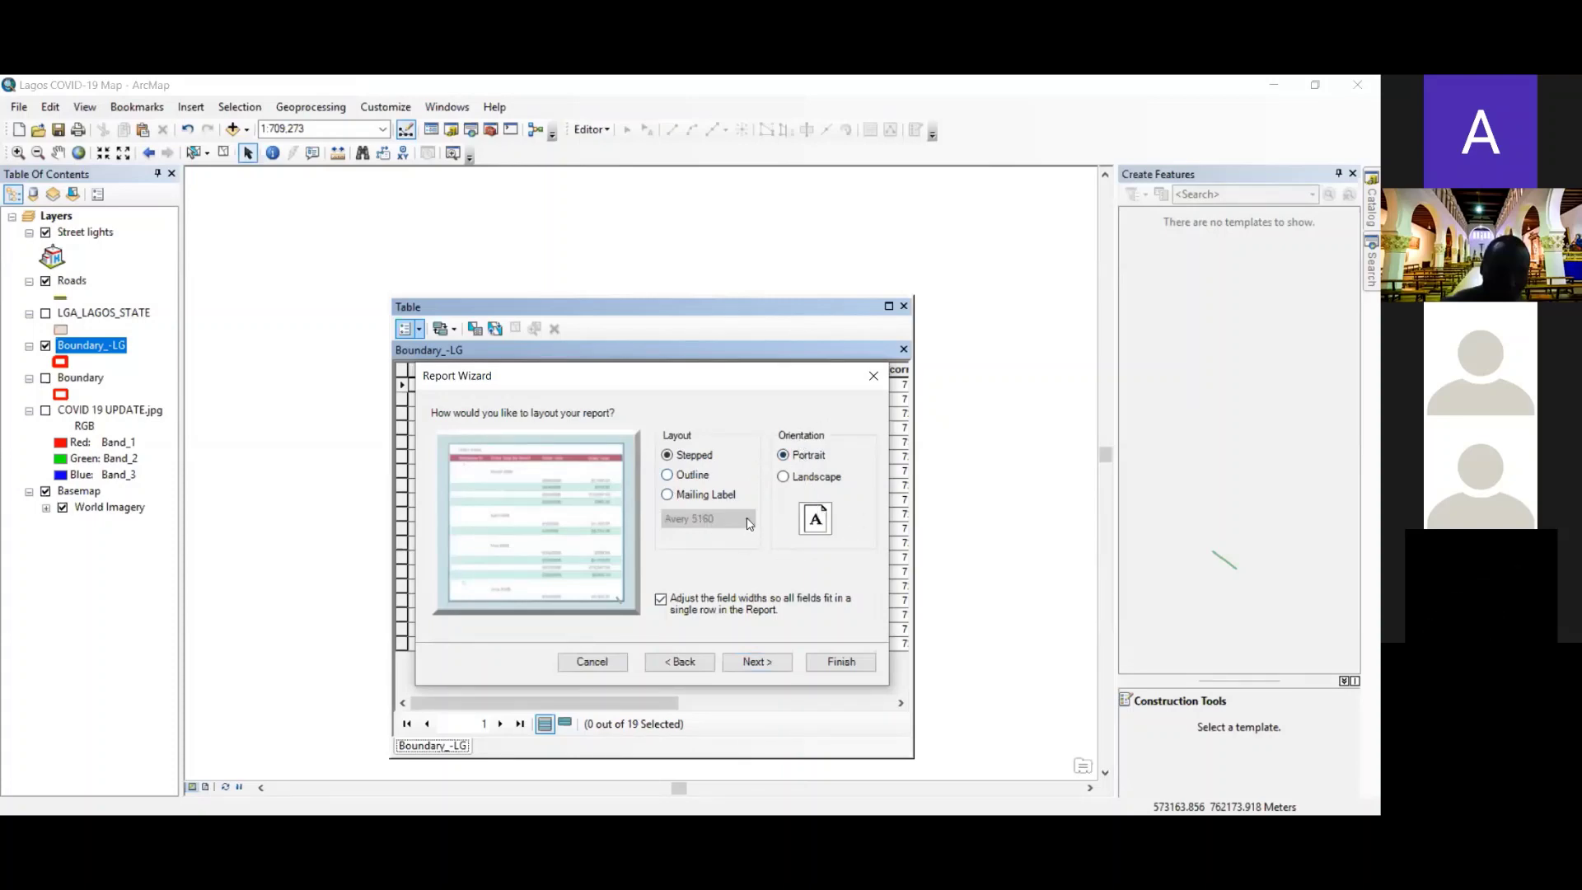
{"action": "left_click", "coordinate": [757, 663]}
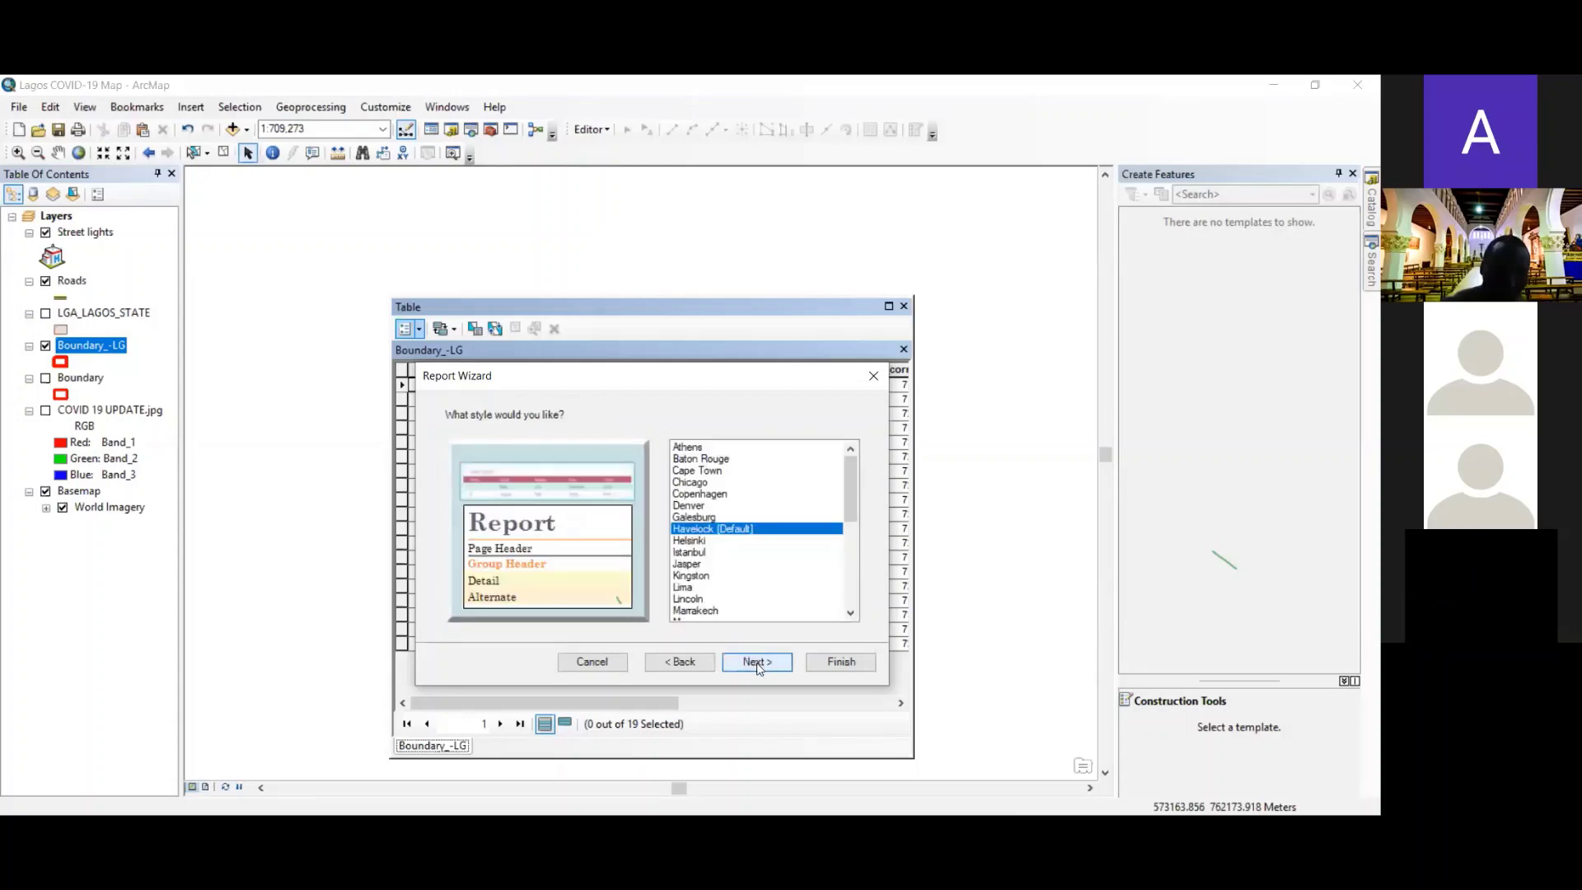
- Compare several report styles, choose Athens, and generate the report preview with the title Boundary_-LG
{"action": "left_click", "coordinate": [697, 458]}
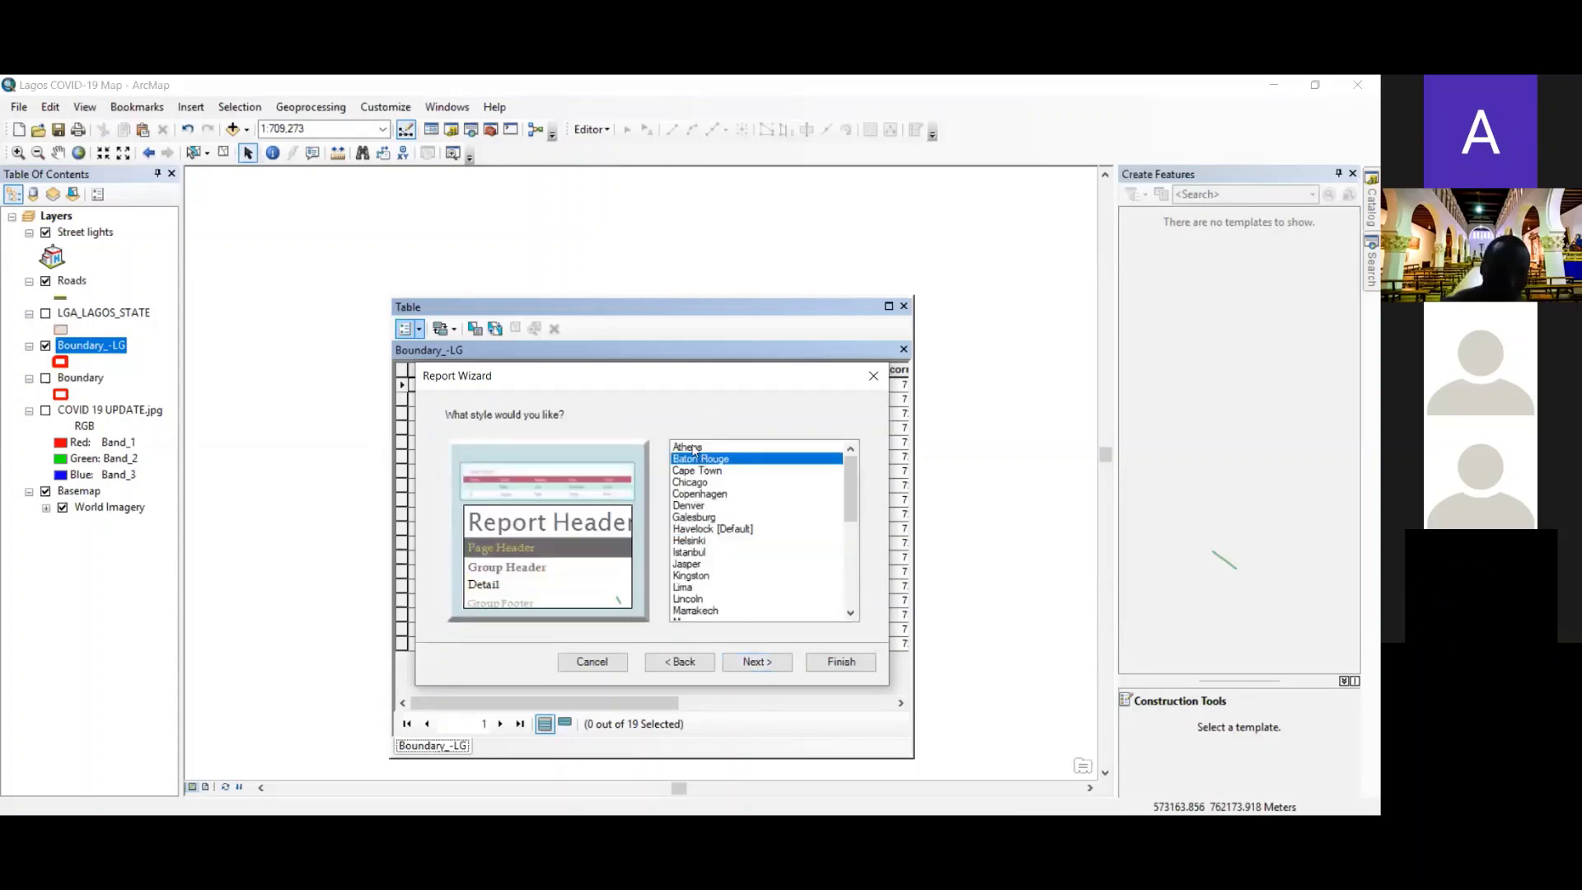
{"action": "left_click", "coordinate": [692, 448]}
{"action": "key", "text": "Down"}
{"action": "left_click", "coordinate": [697, 470]}
{"action": "left_click", "coordinate": [696, 483]}
{"action": "left_click", "coordinate": [694, 505]}
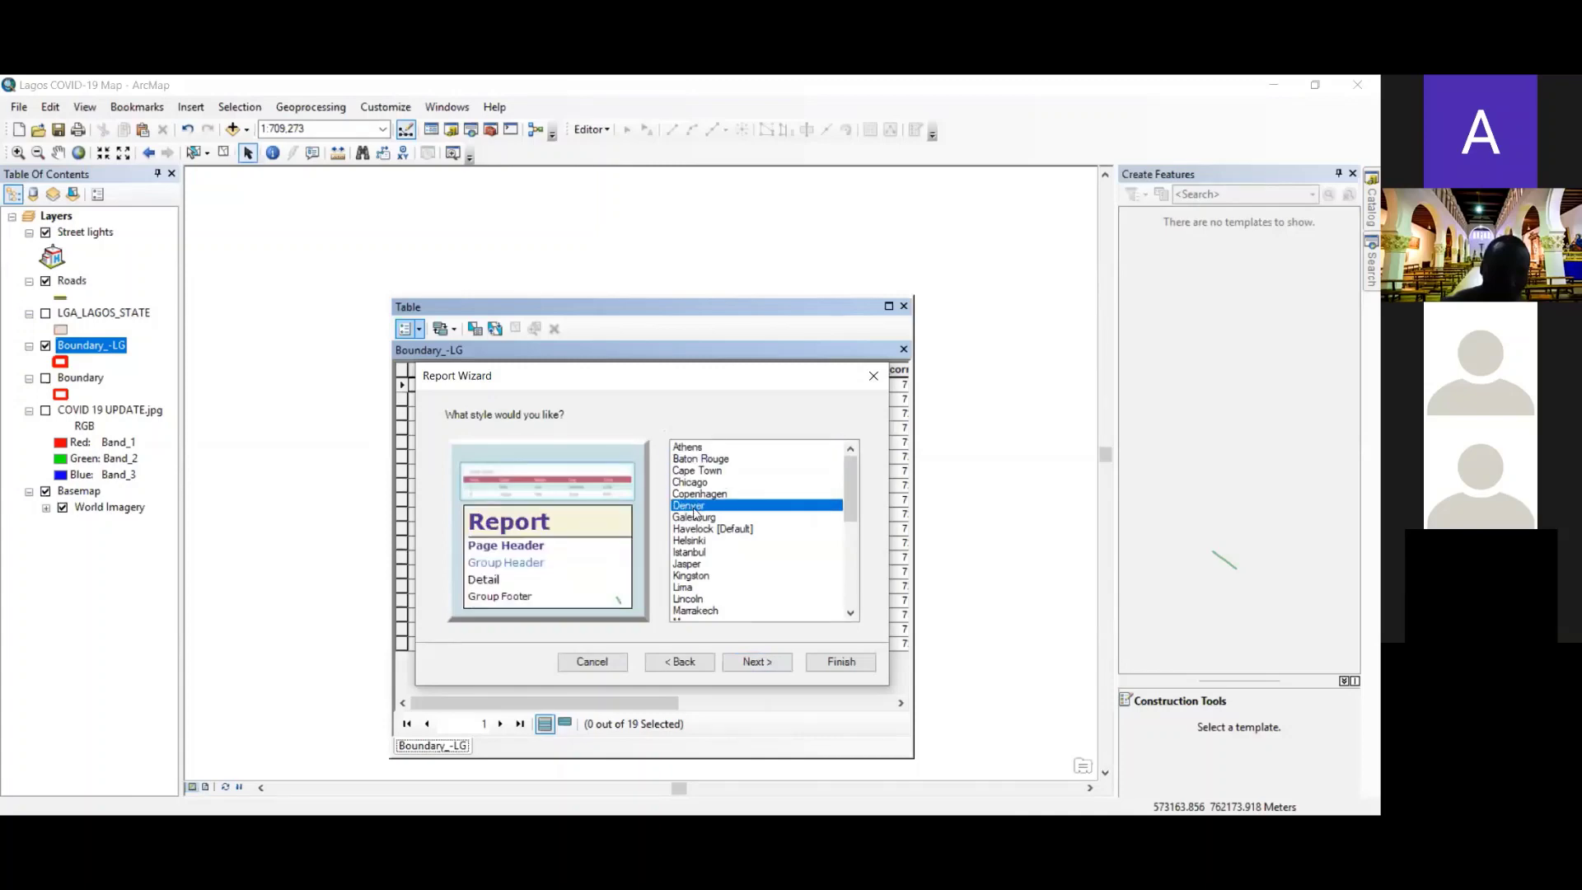
{"action": "left_click", "coordinate": [697, 518]}
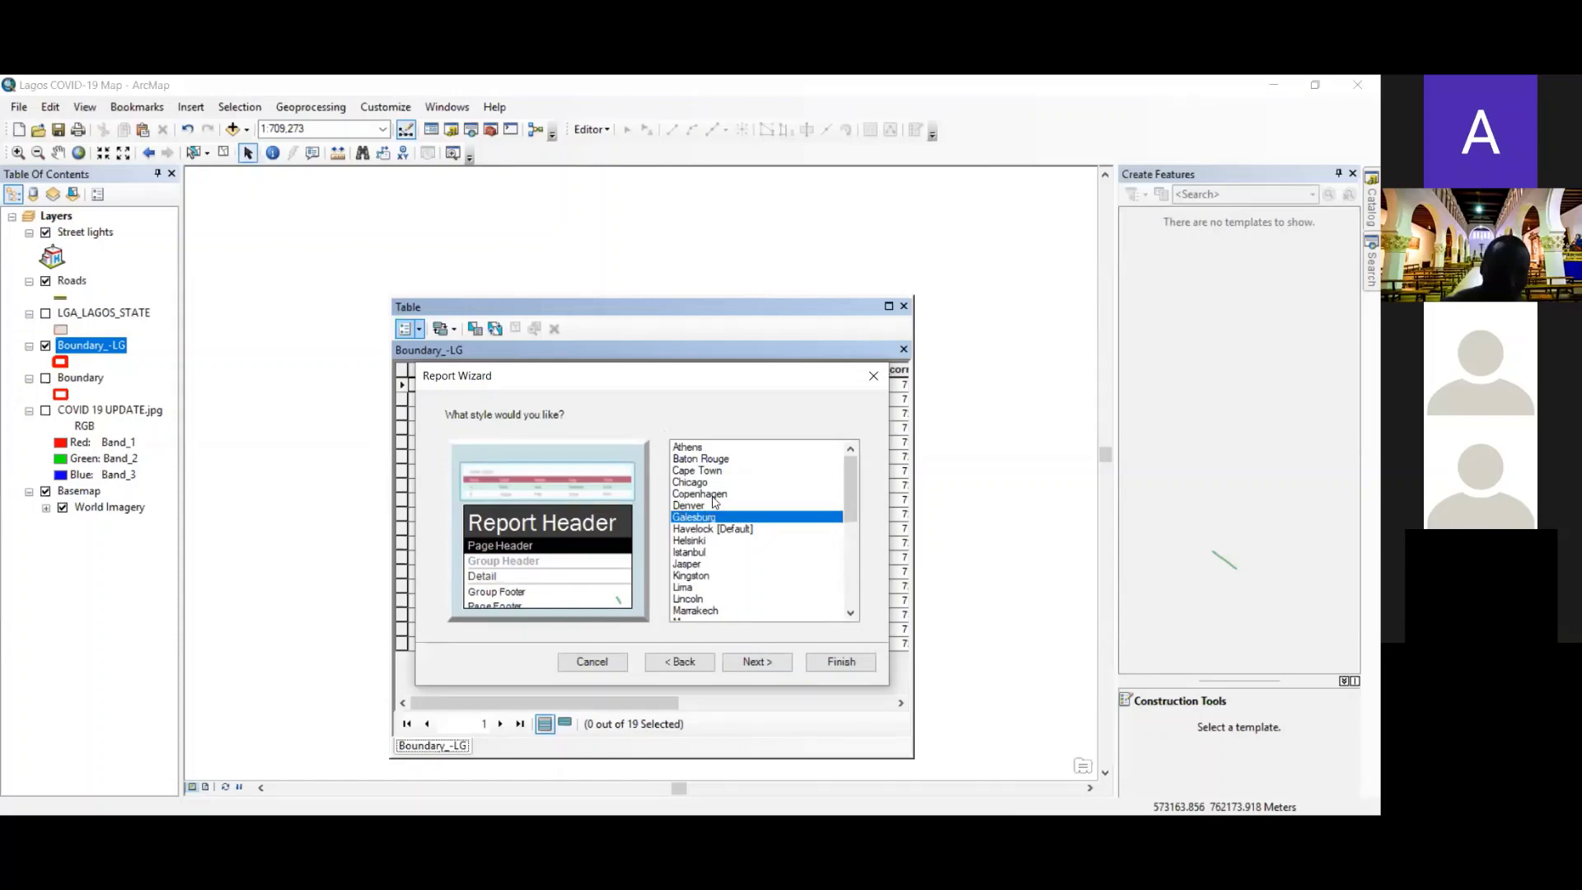
{"action": "left_click", "coordinate": [690, 447]}
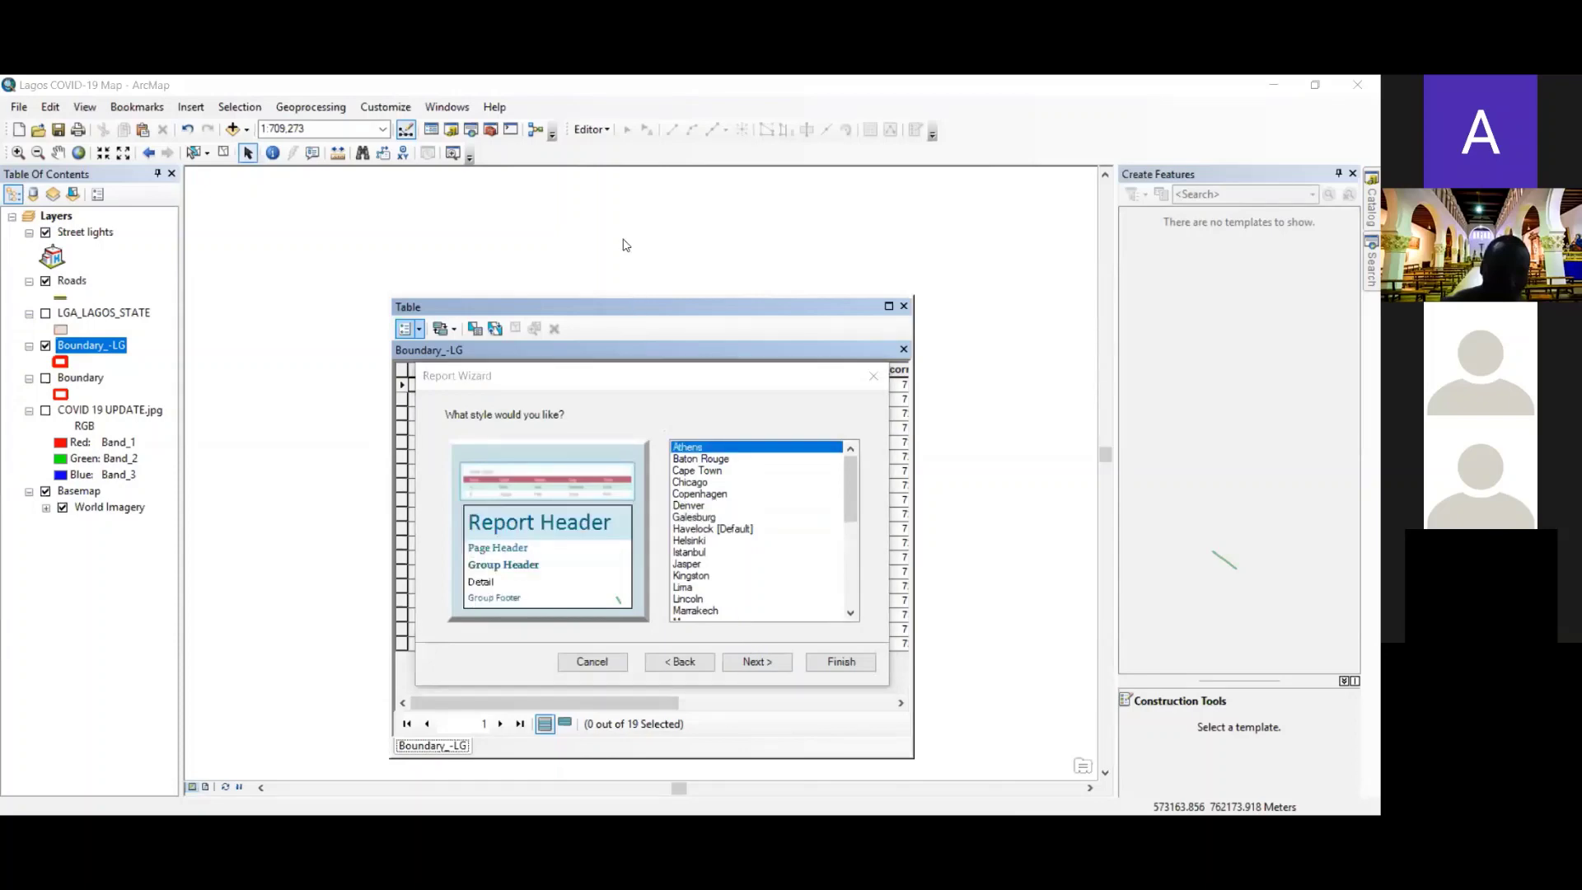
{"action": "left_click", "coordinate": [756, 662]}
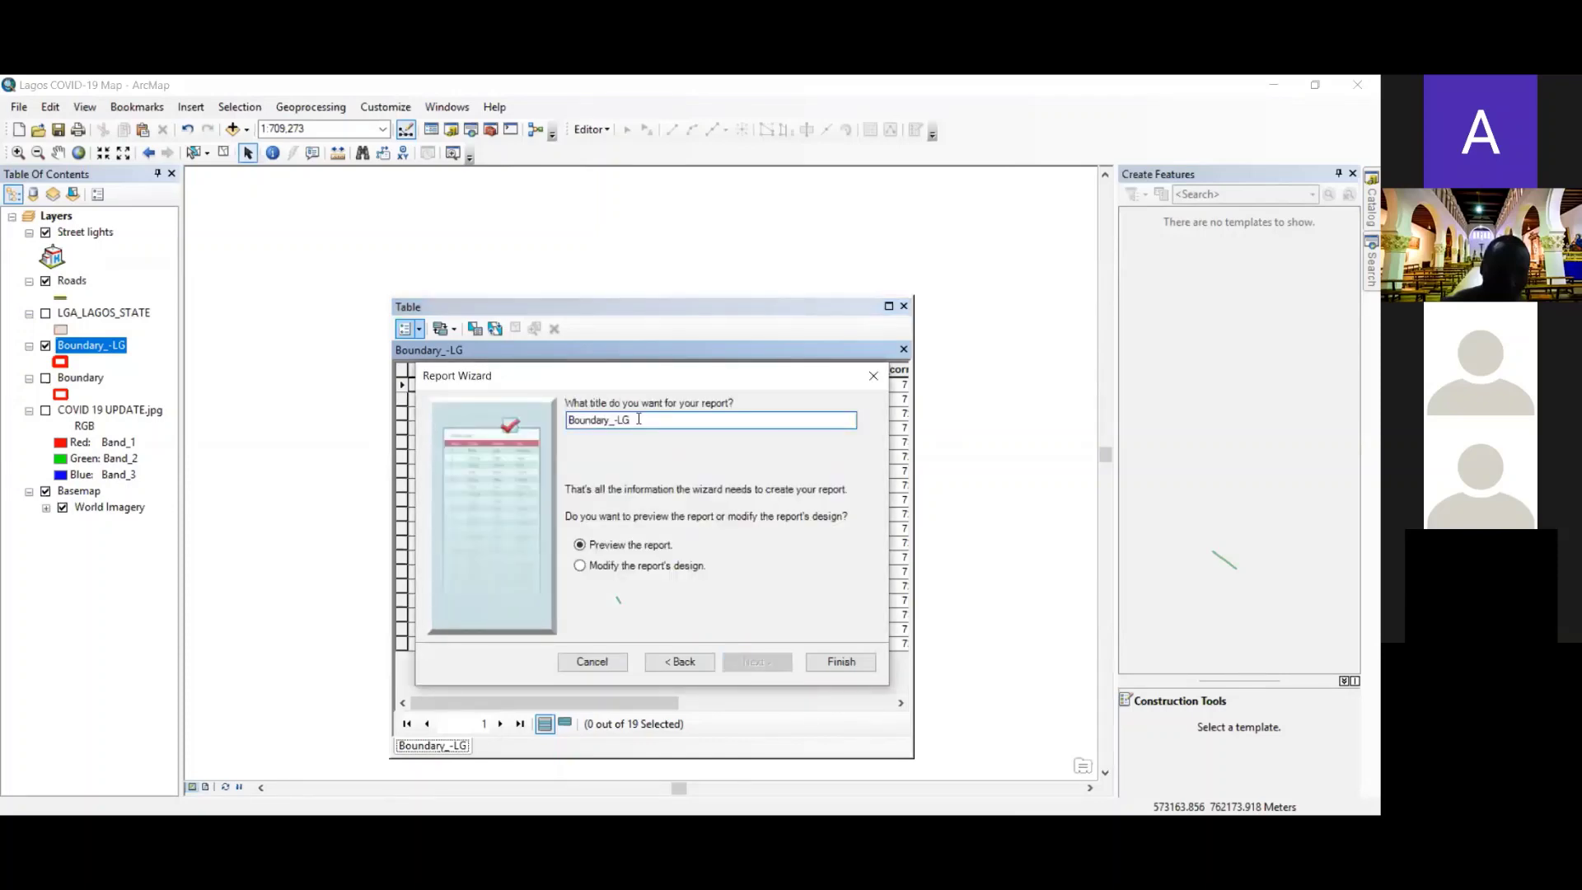
{"action": "left_click", "coordinate": [840, 663]}
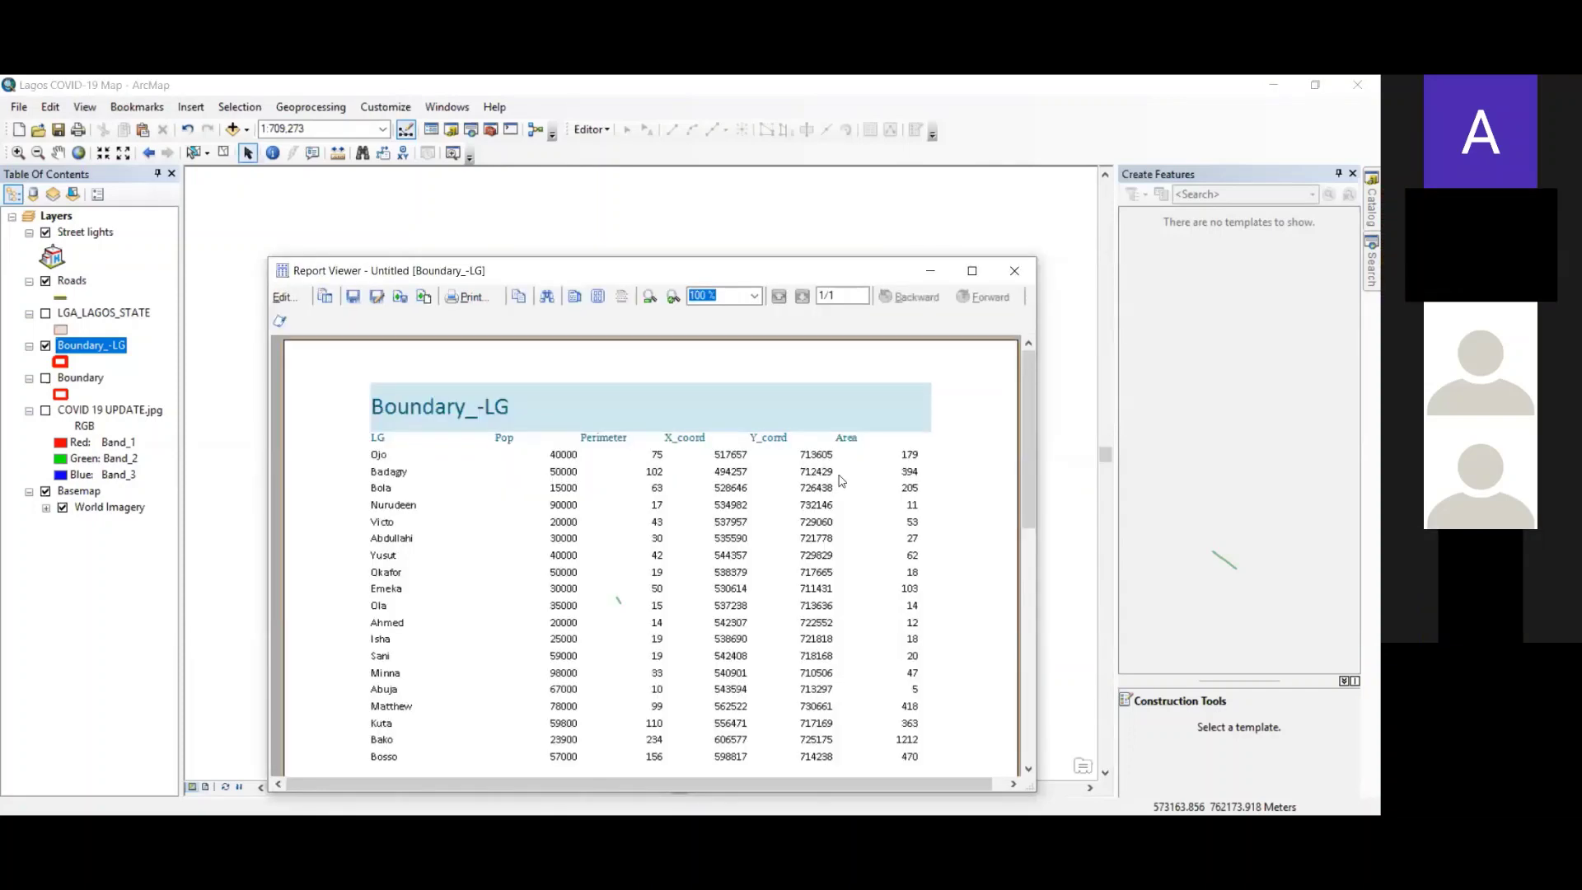
{"action": "mouse_move", "coordinate": [1021, 421]}
{"action": "left_mouse_down"}
{"action": "mouse_move", "coordinate": [1025, 539]}
{"action": "mouse_move", "coordinate": [1015, 413]}
{"action": "left_mouse_up"}
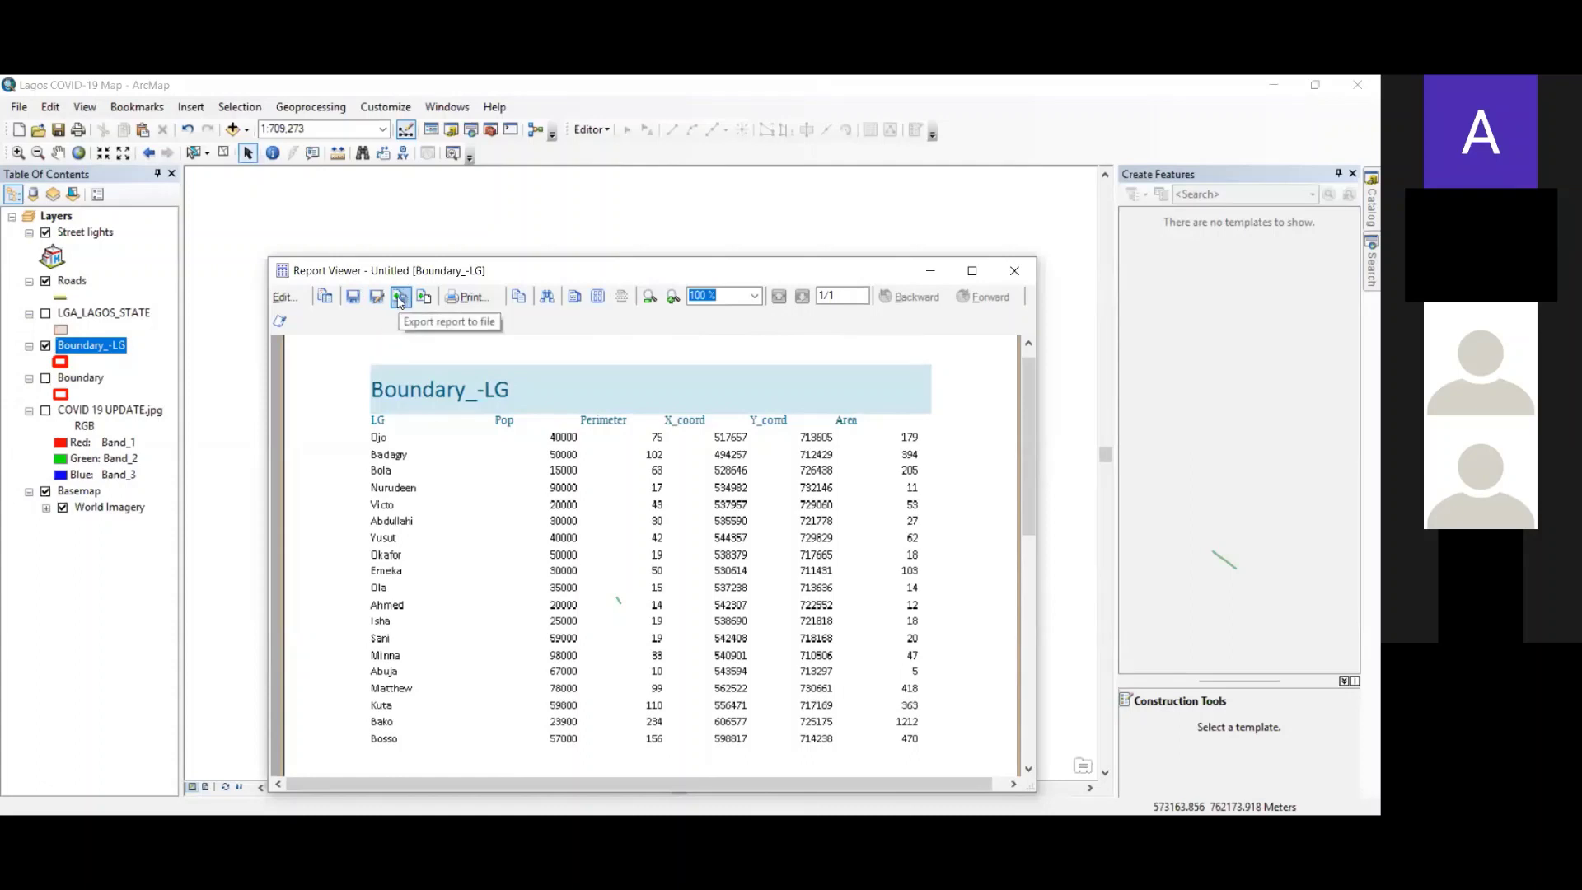
- Export the report in Microsoft Excel (XLS) format as Lagos LG Data in the D:\Owner\Documents folder
{"action": "left_click", "coordinate": [400, 298]}
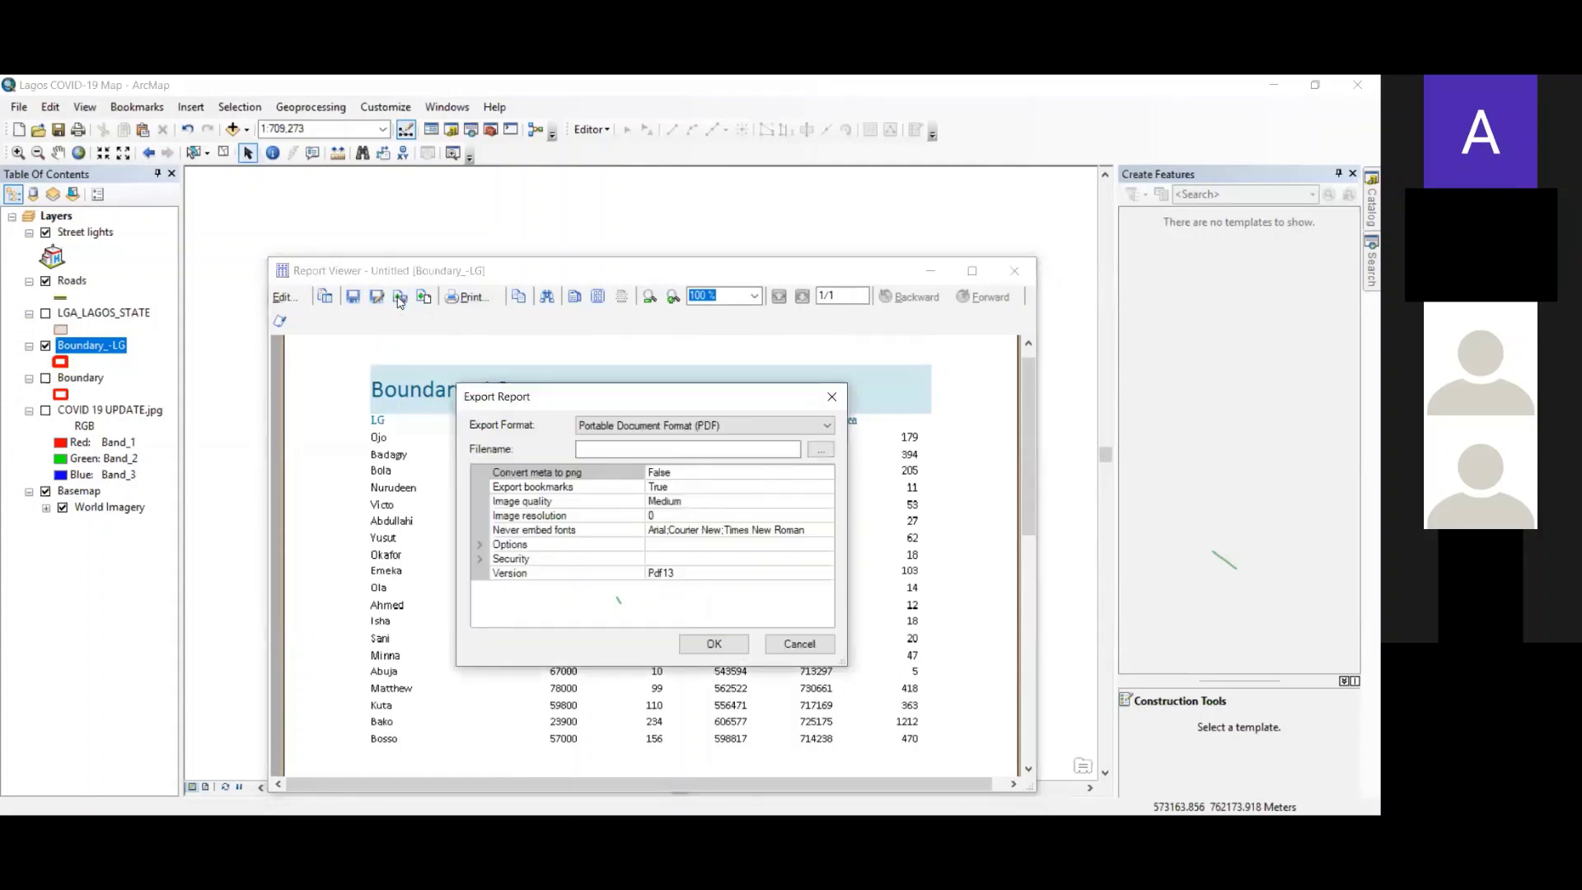
{"action": "left_click", "coordinate": [728, 427]}
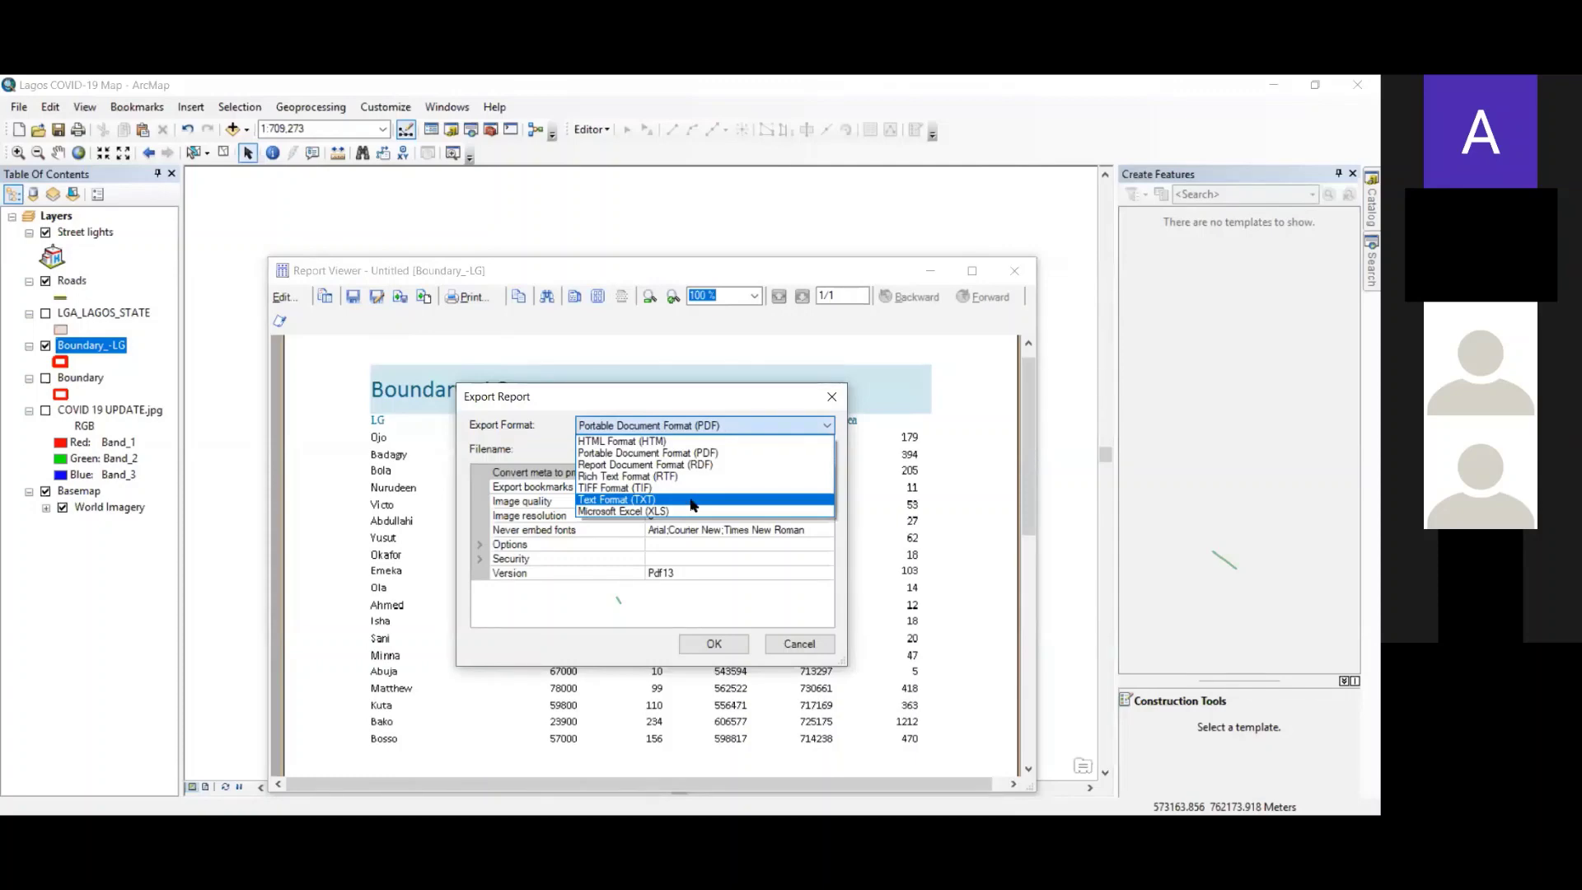
{"action": "left_click", "coordinate": [650, 512]}
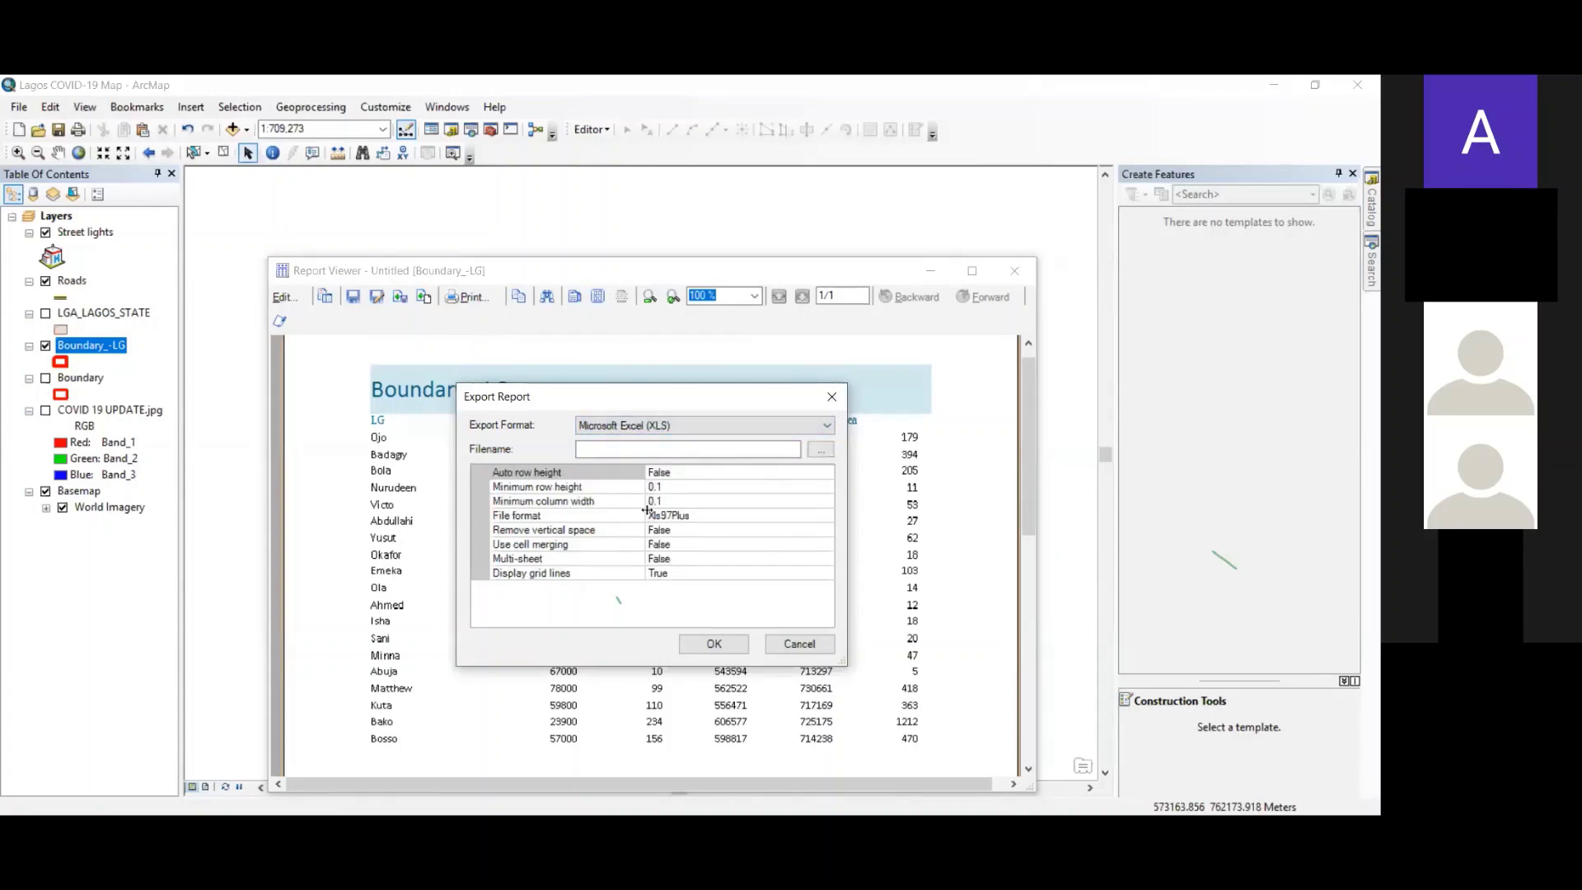
{"action": "left_click", "coordinate": [599, 223]}
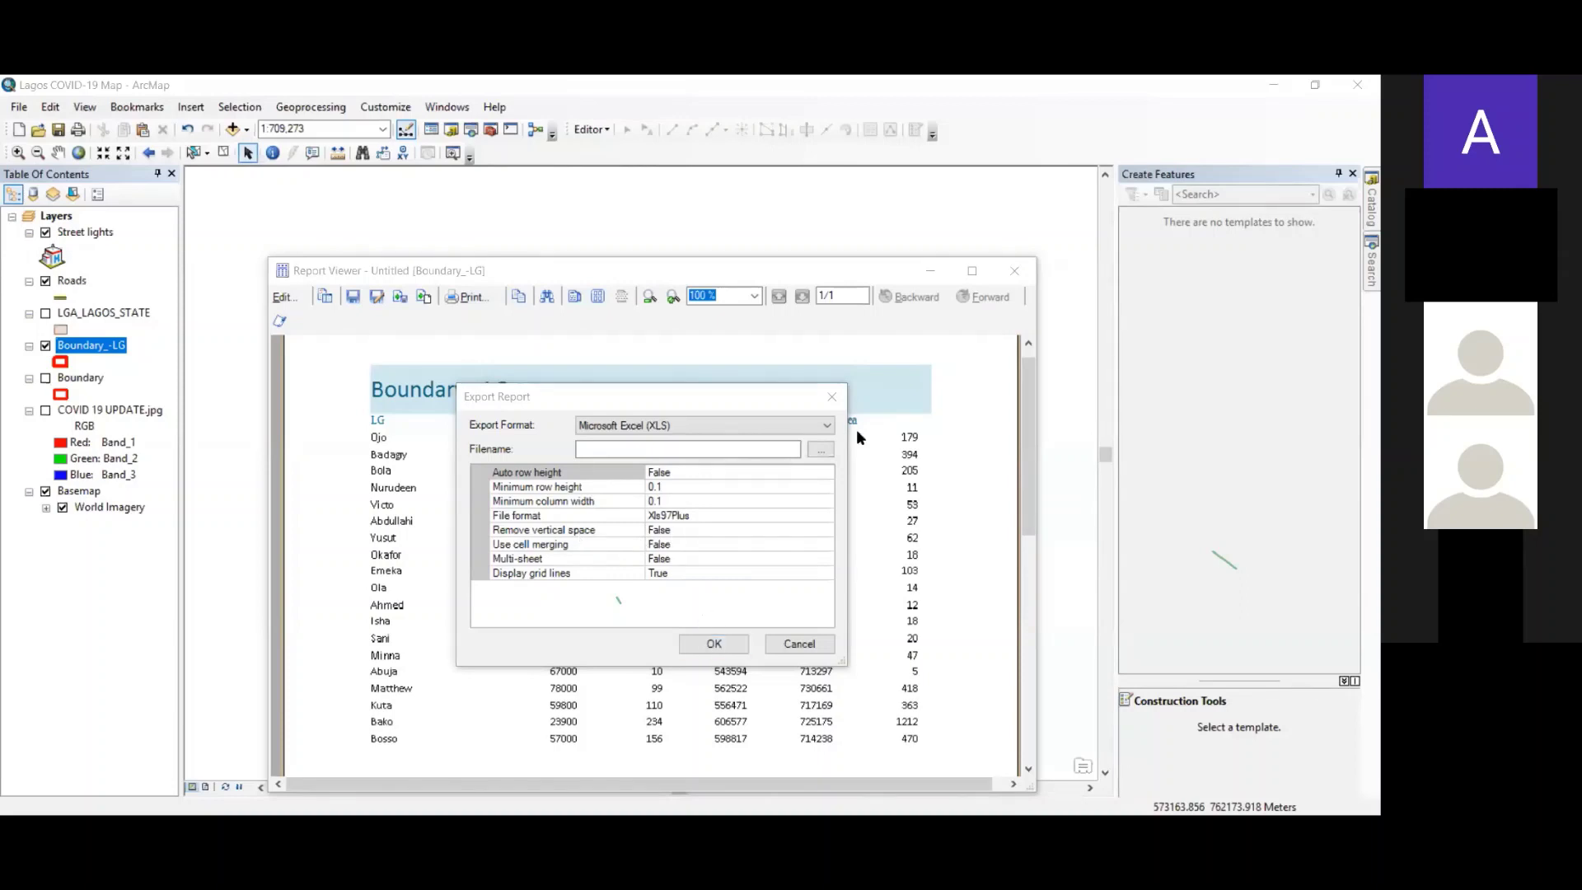
{"action": "left_click", "coordinate": [820, 449]}
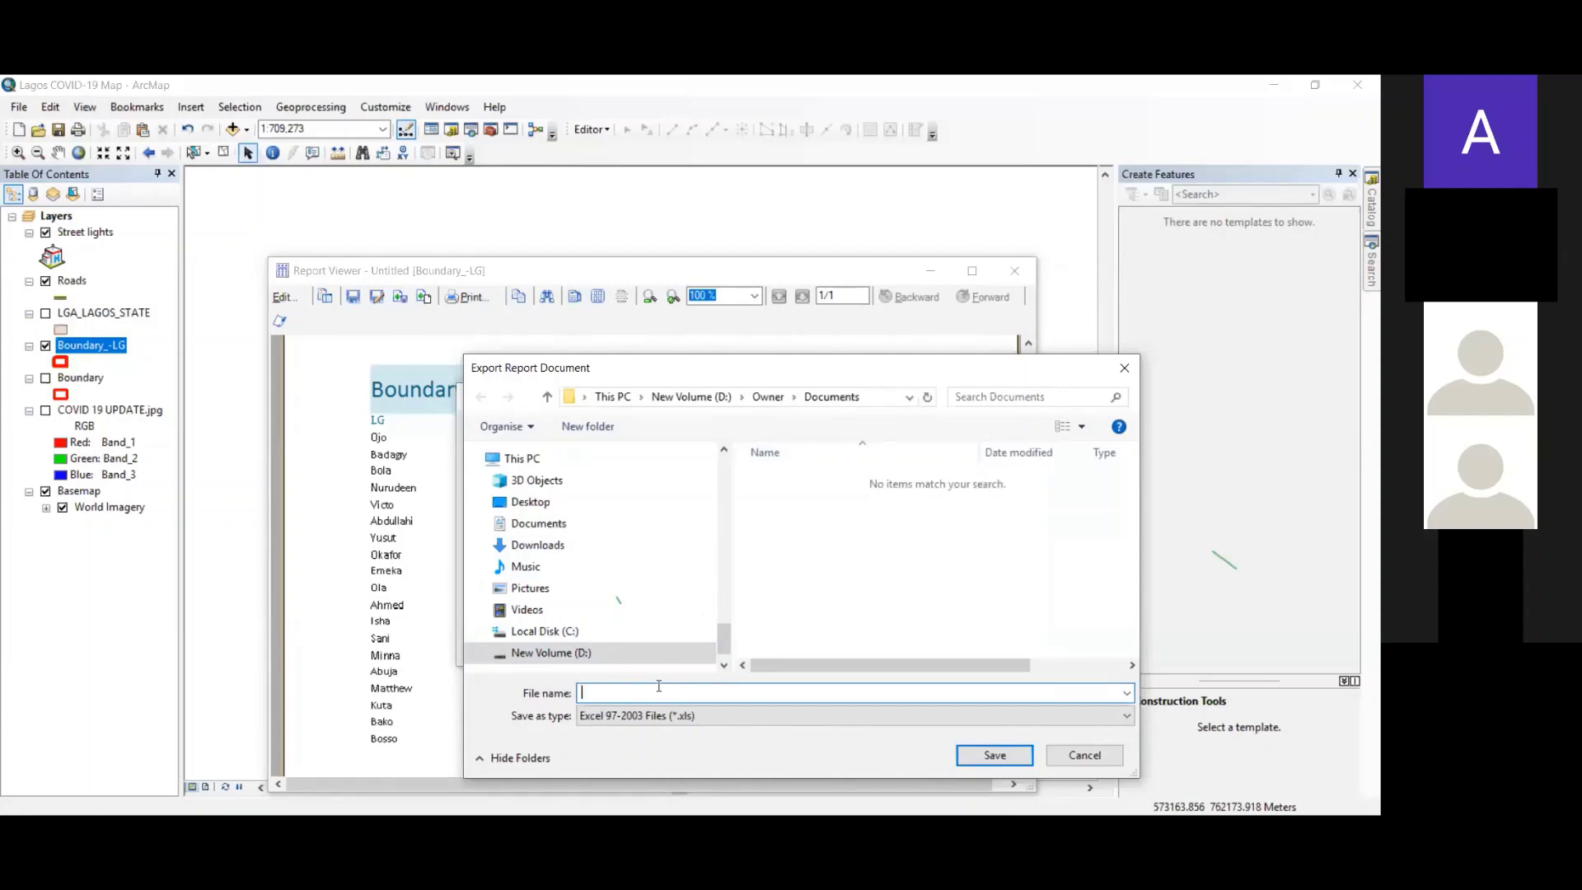
{"action": "type", "text": "Lagos LG Data"}
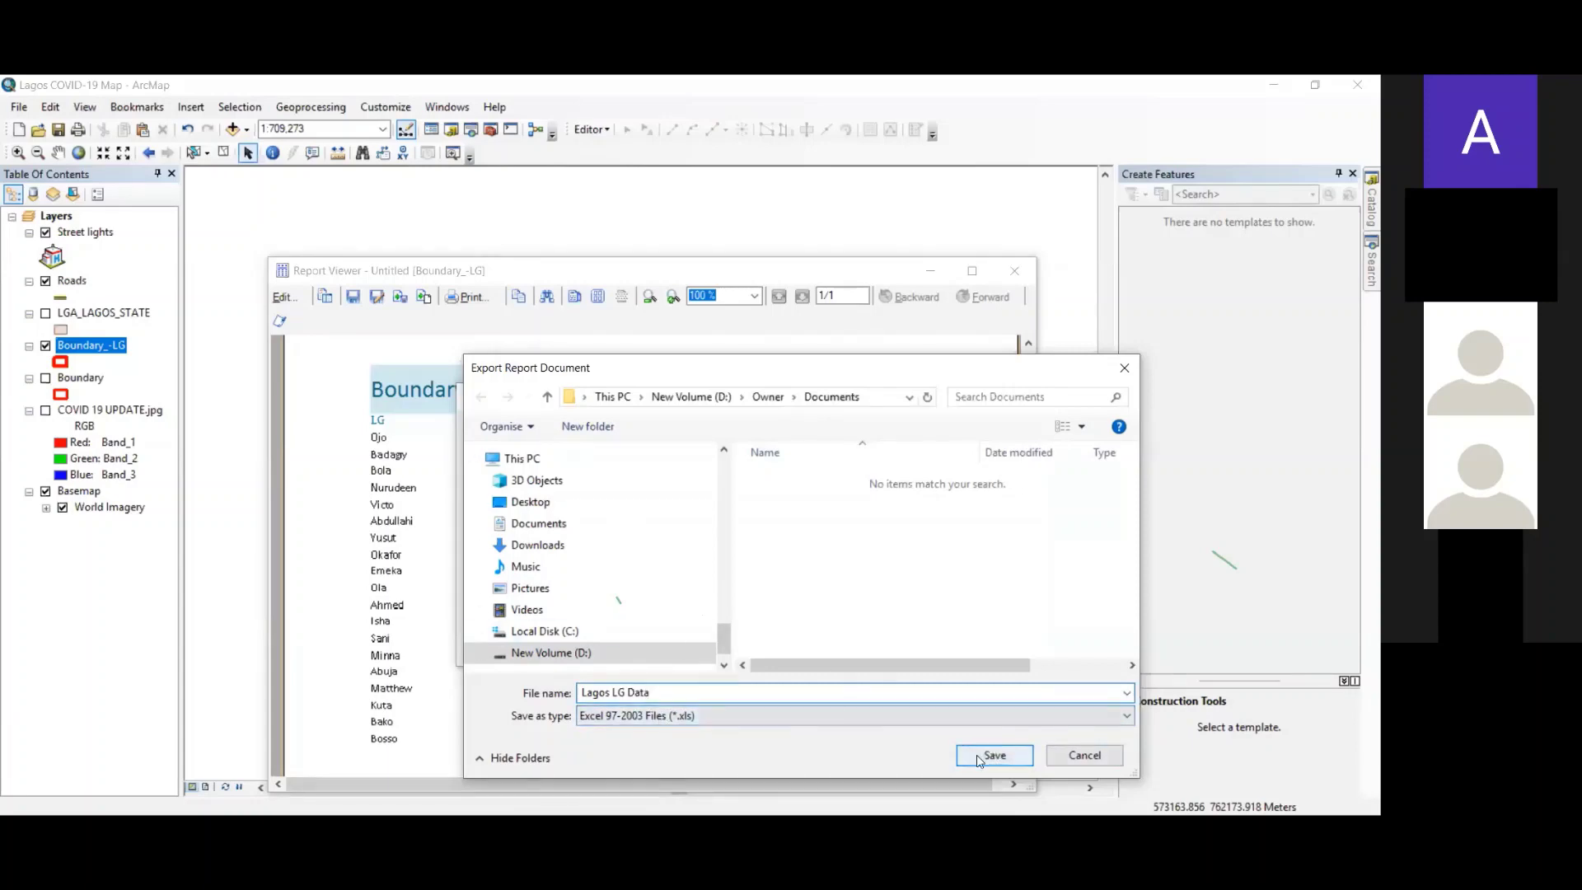
{"action": "left_click", "coordinate": [980, 759]}
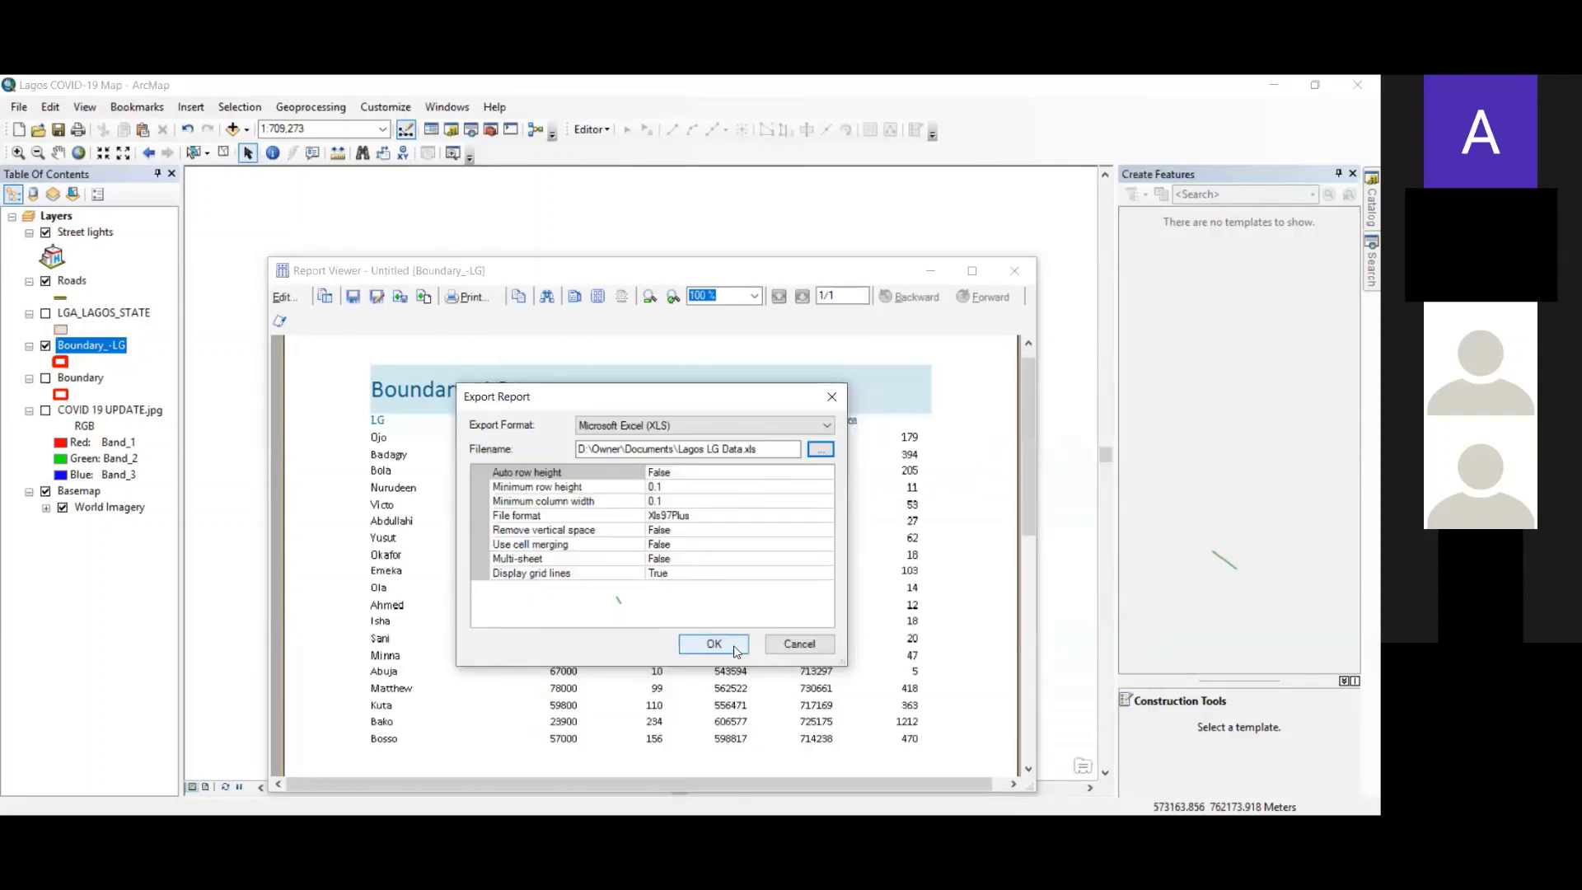
{"action": "left_click", "coordinate": [734, 647]}
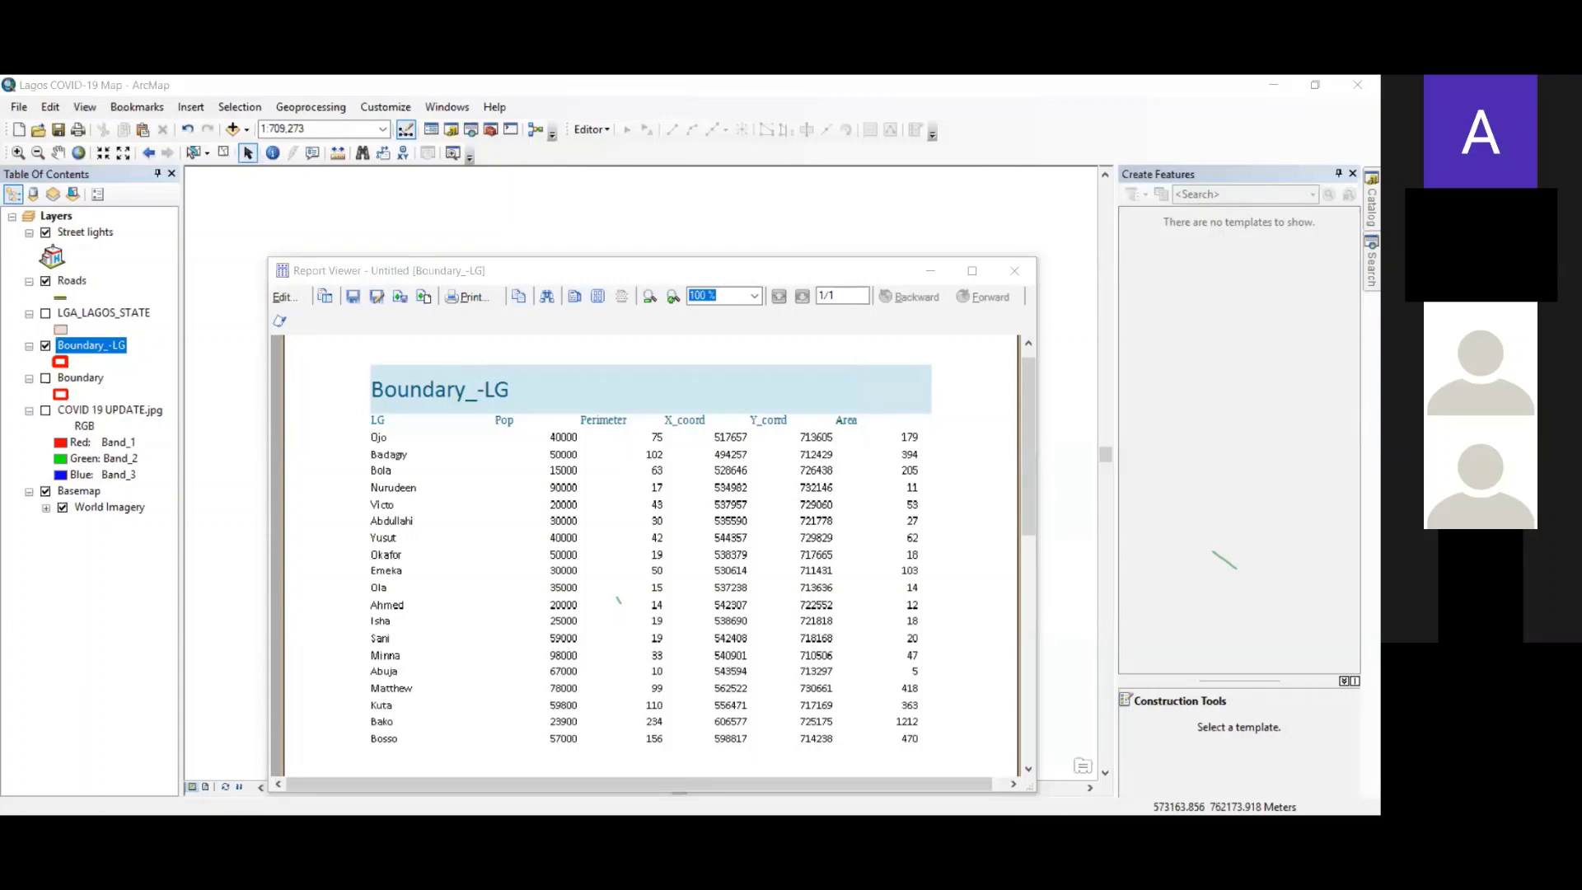
{"action": "left_click", "coordinate": [678, 433]}
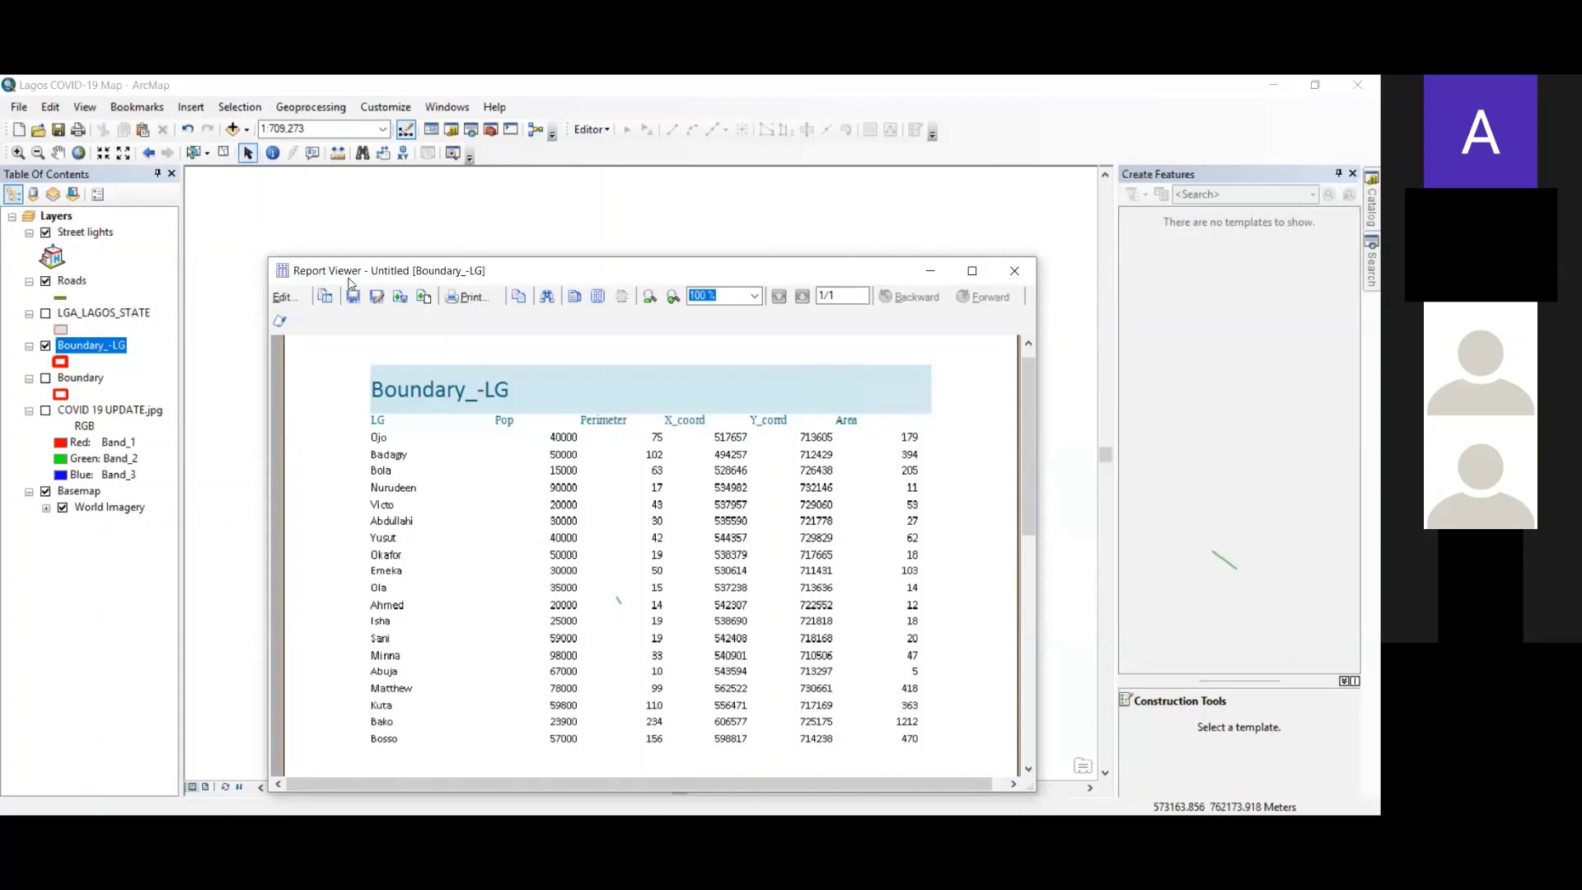
- Review the available printers for the report, then leave without printing
{"action": "left_click", "coordinate": [472, 298]}
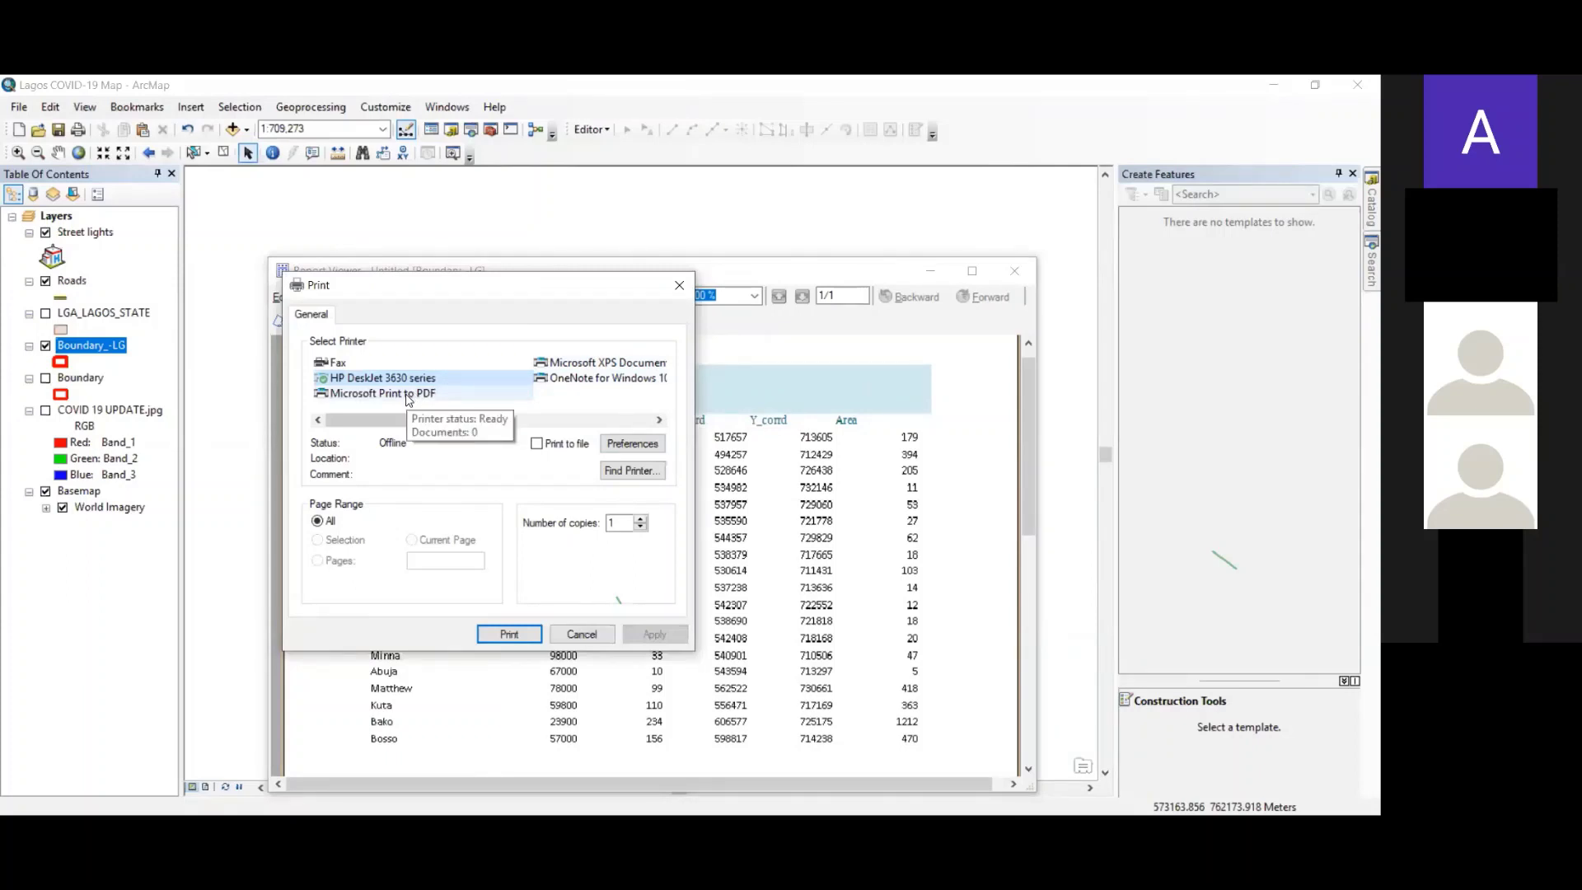
{"action": "left_click", "coordinate": [679, 288]}
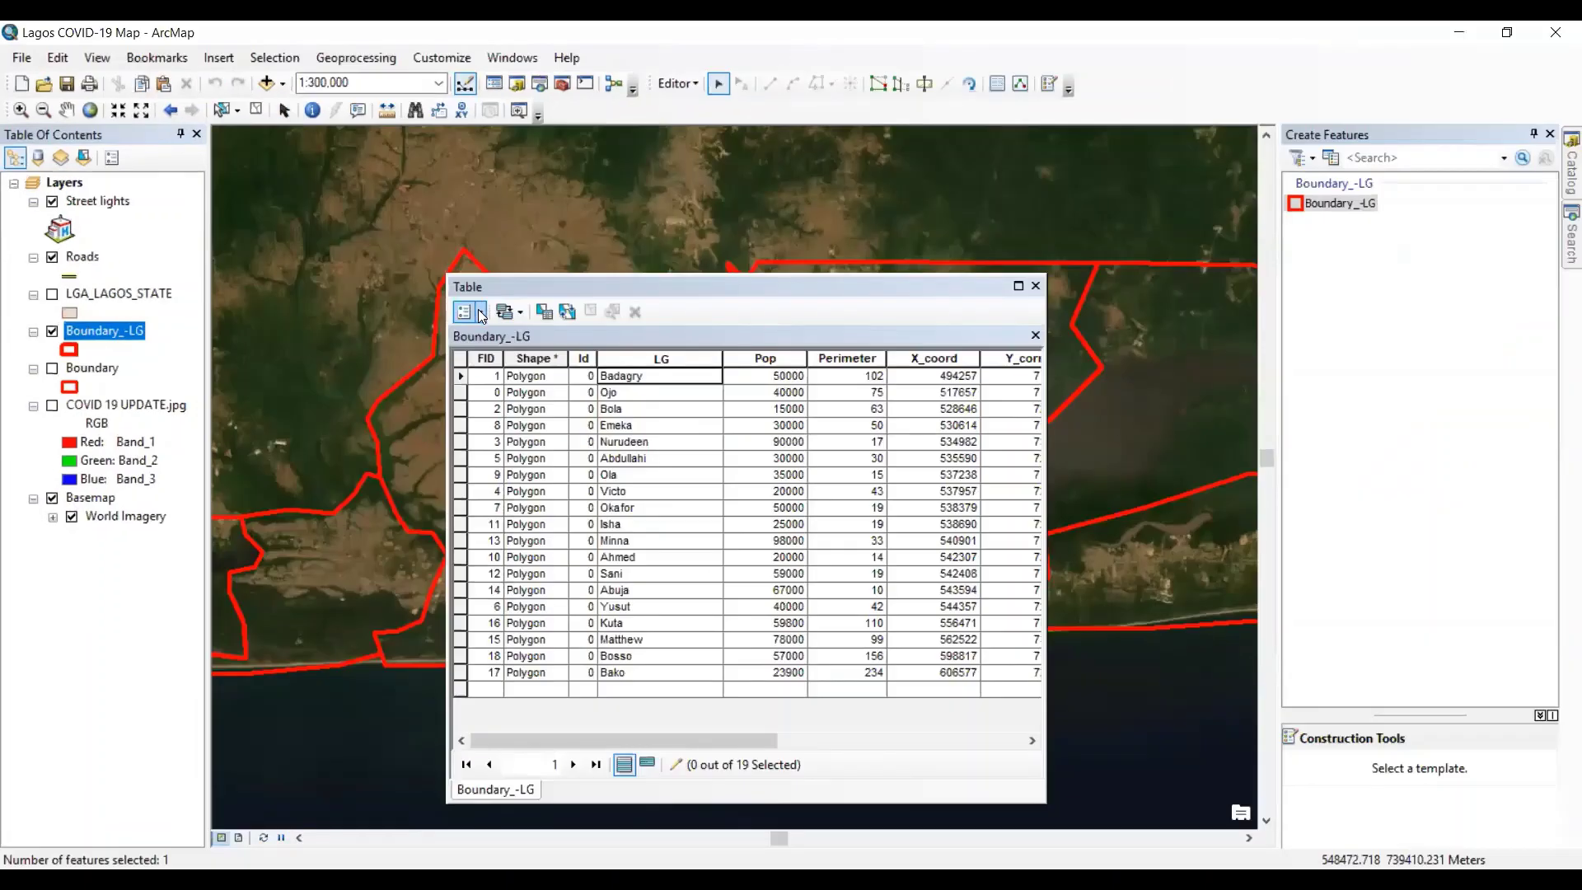
- Start a new graph from the Boundary_-LG table, using LGA_LAGOS_STATE as the source layer and Shape.Area as the value field
{"action": "left_click", "coordinate": [480, 312]}
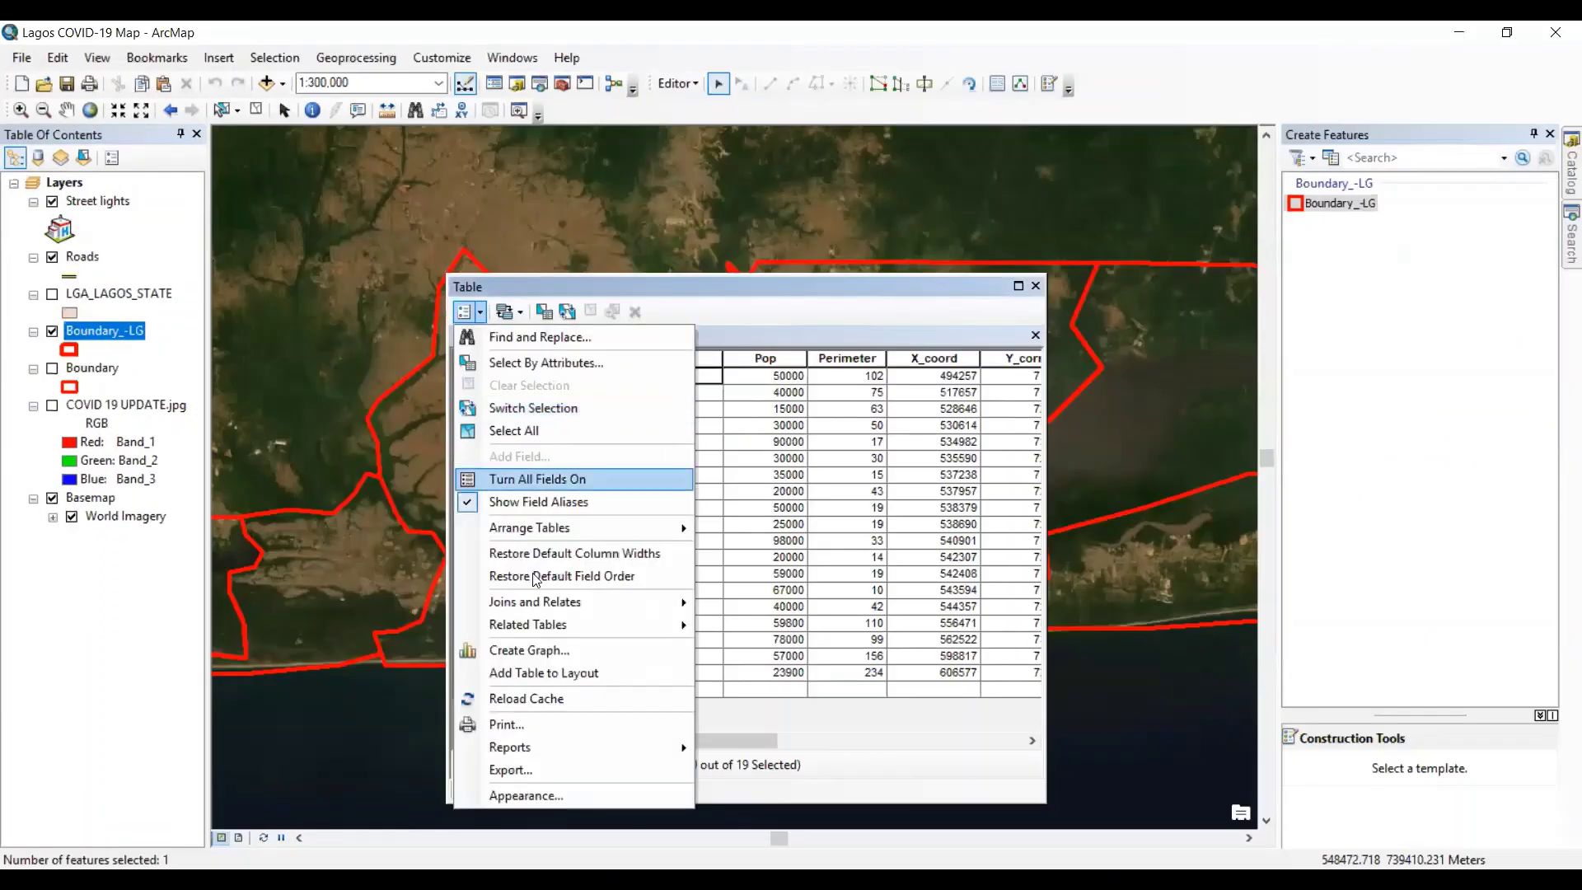
{"action": "left_click", "coordinate": [532, 651]}
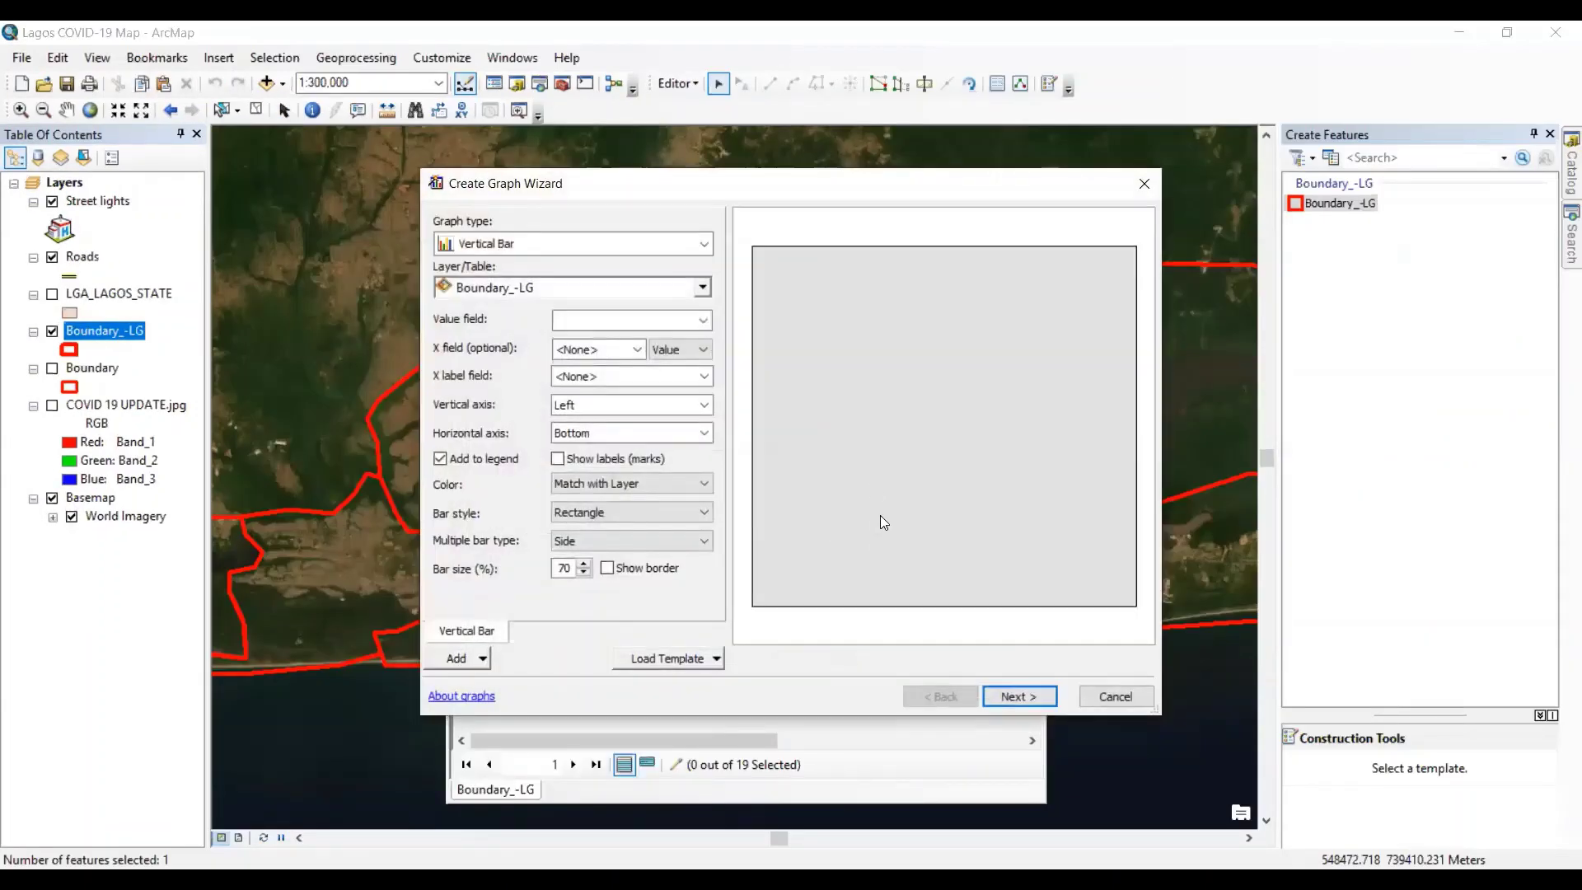
{"action": "left_click", "coordinate": [701, 288]}
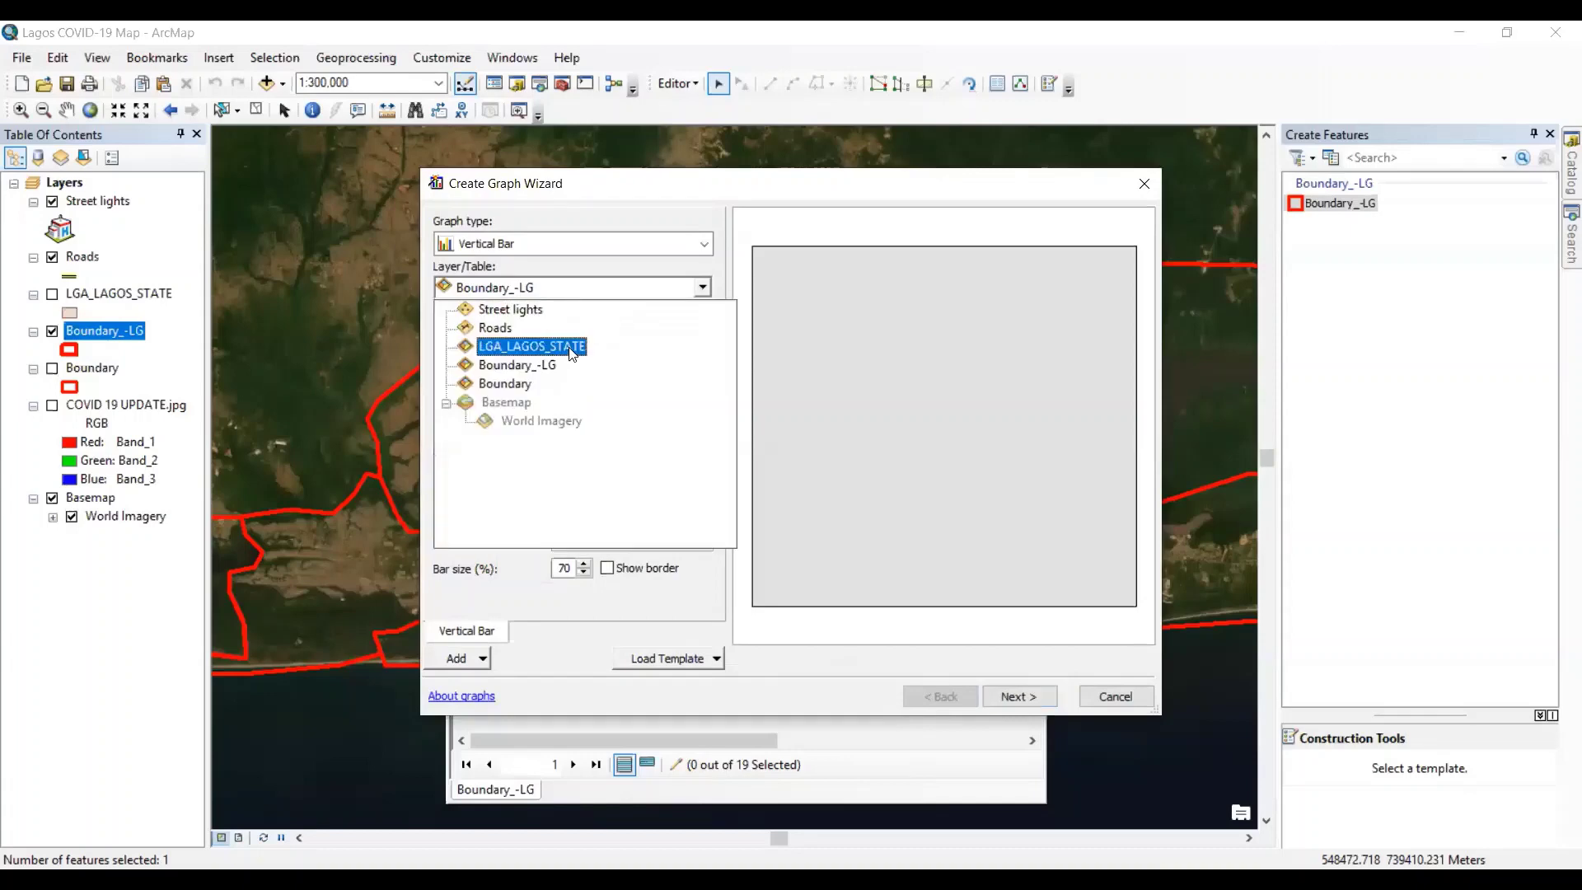
{"action": "left_click", "coordinate": [614, 351]}
{"action": "left_click", "coordinate": [700, 321]}
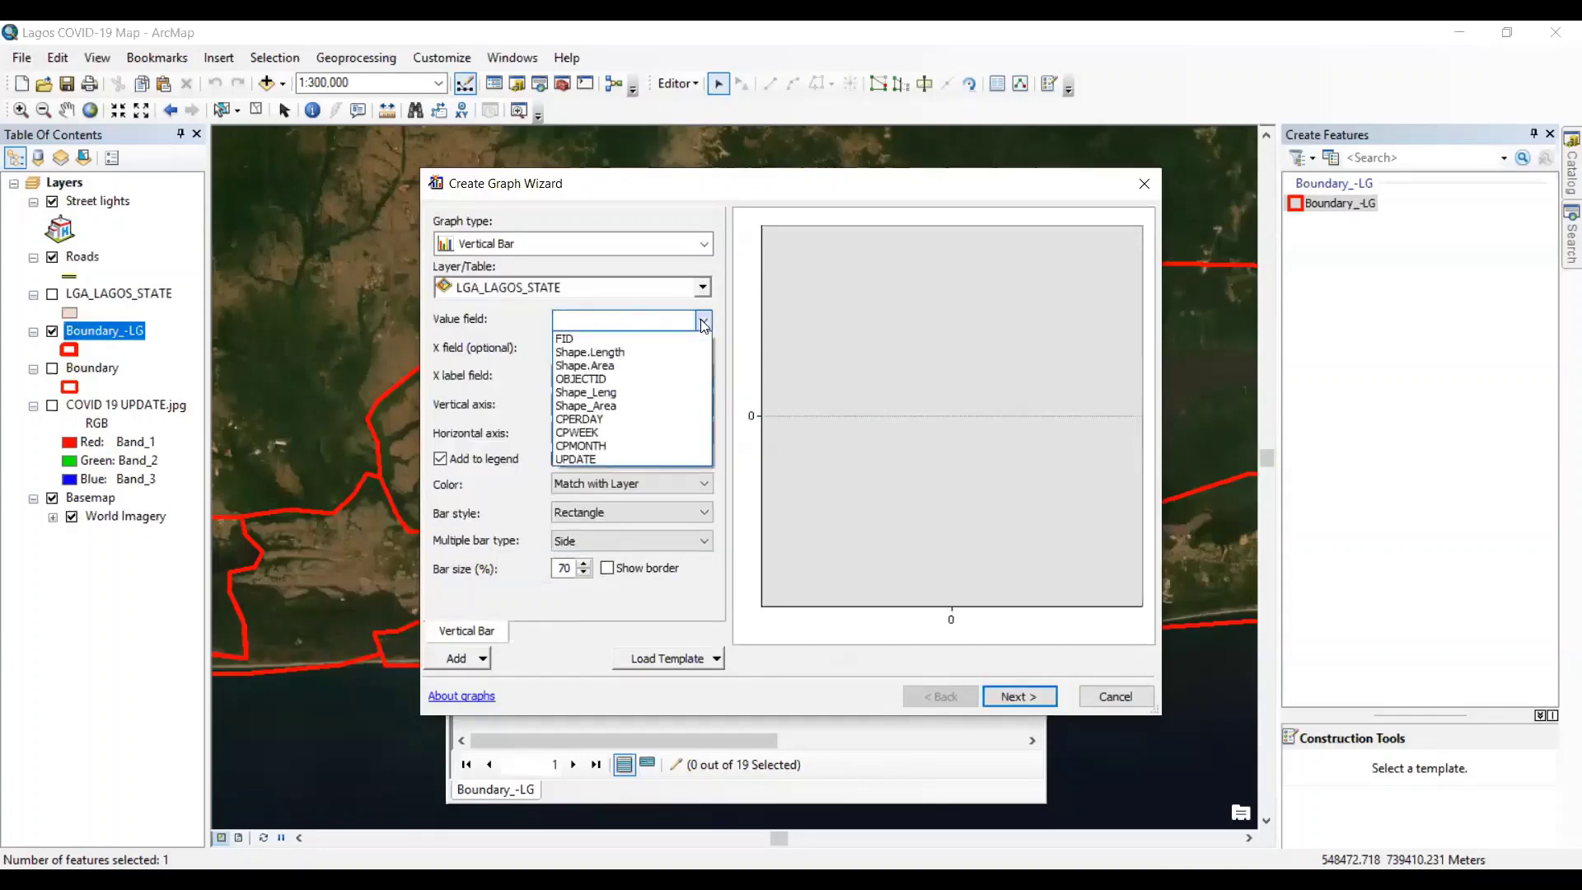
{"action": "left_click", "coordinate": [643, 366]}
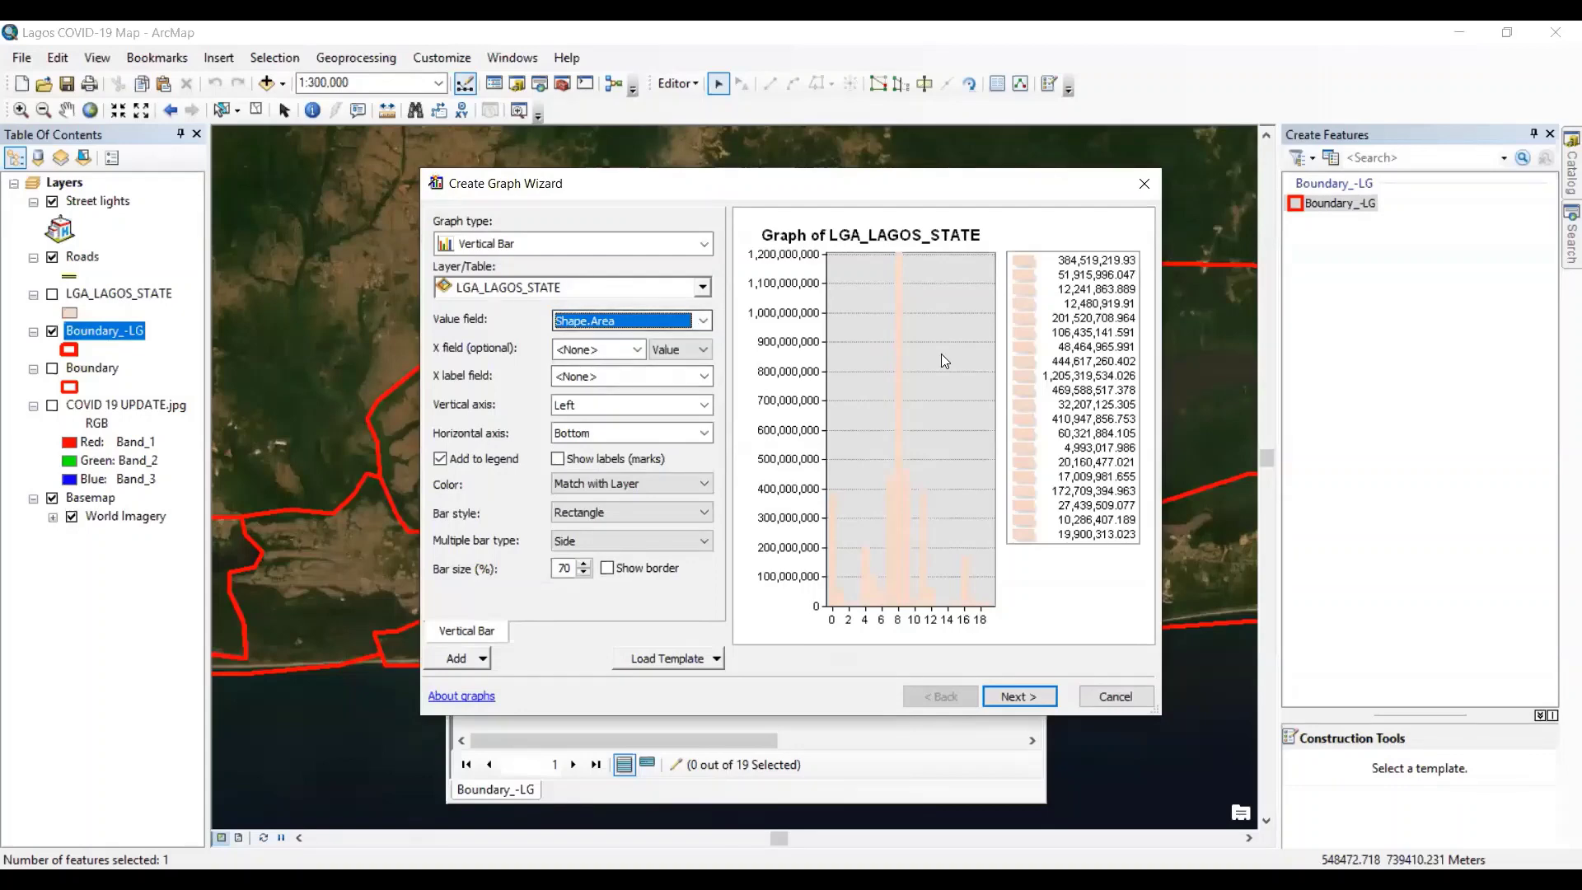
- Change the graph type to Horizontal Bar and use Shape_Leng as the value field
{"action": "left_click", "coordinate": [705, 244]}
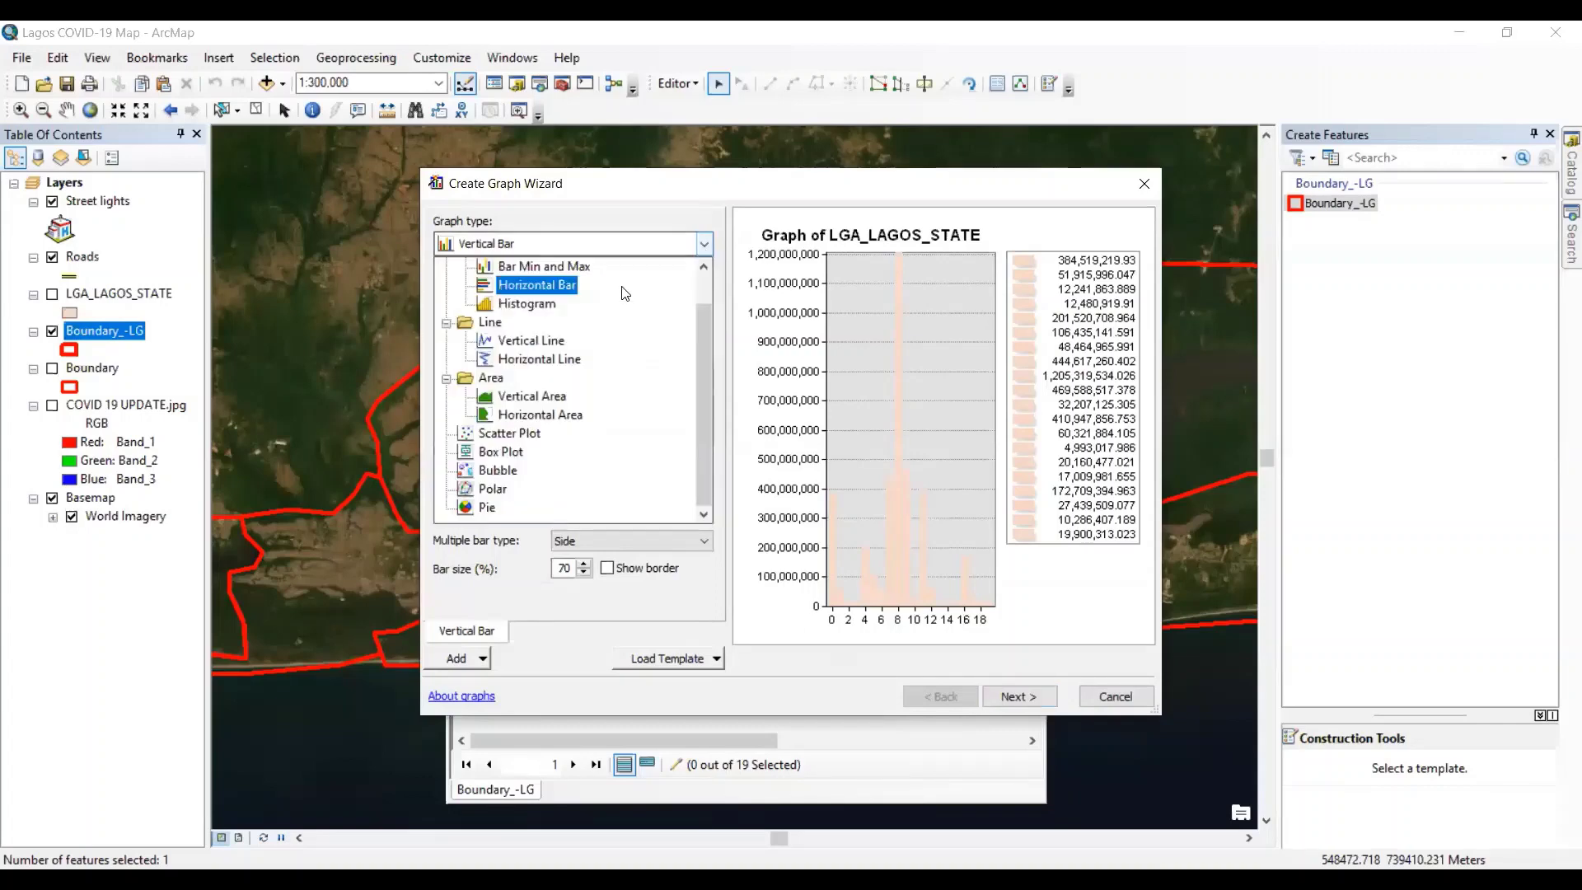
{"action": "left_click", "coordinate": [624, 285]}
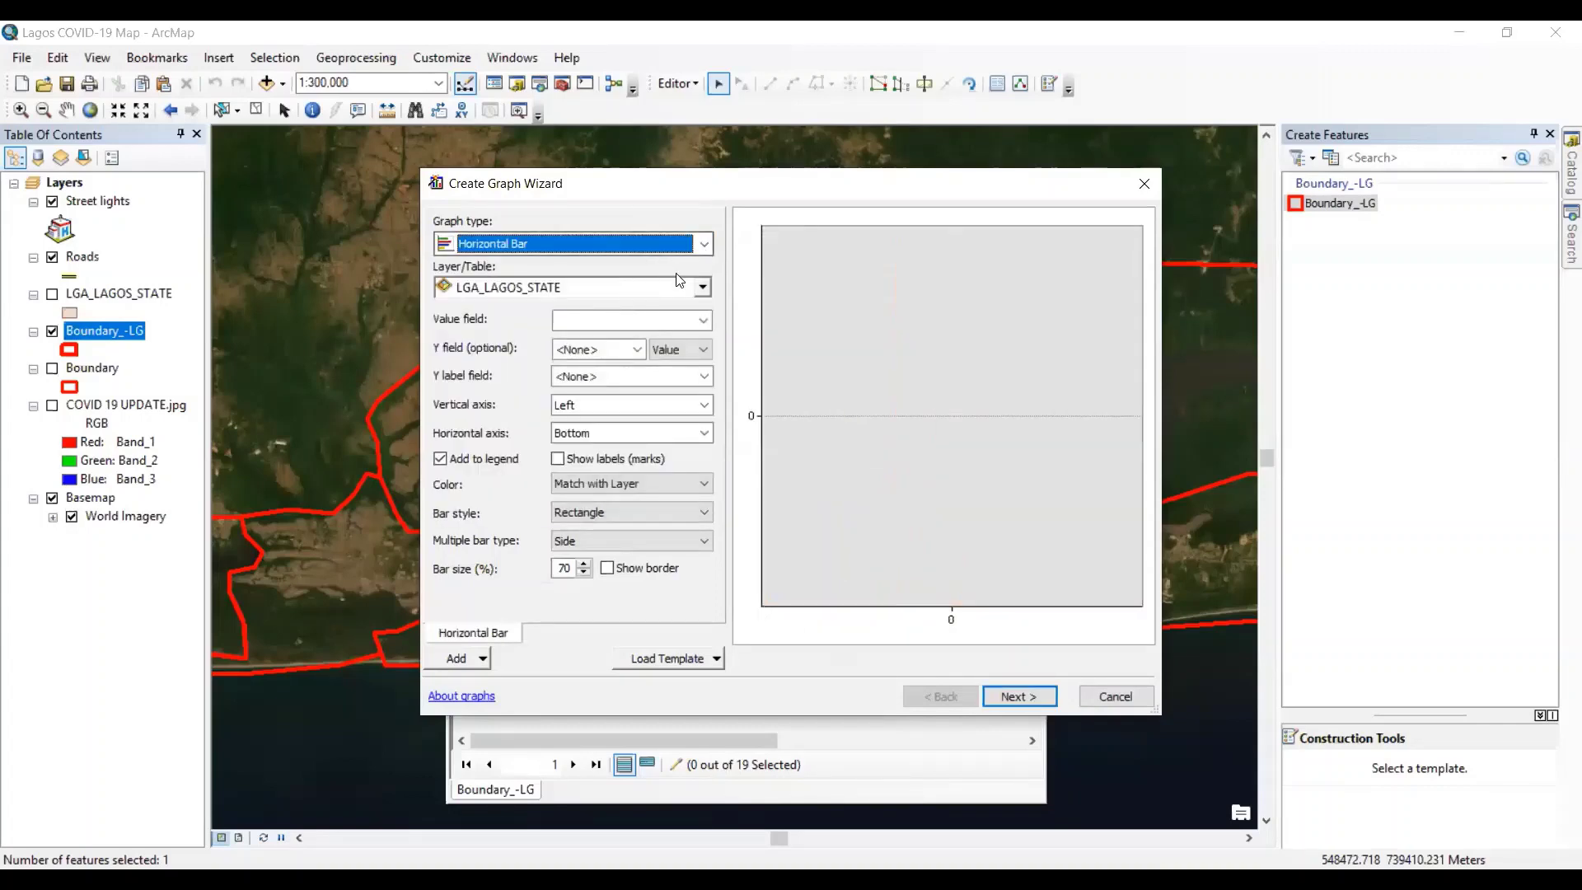
{"action": "left_click", "coordinate": [701, 320]}
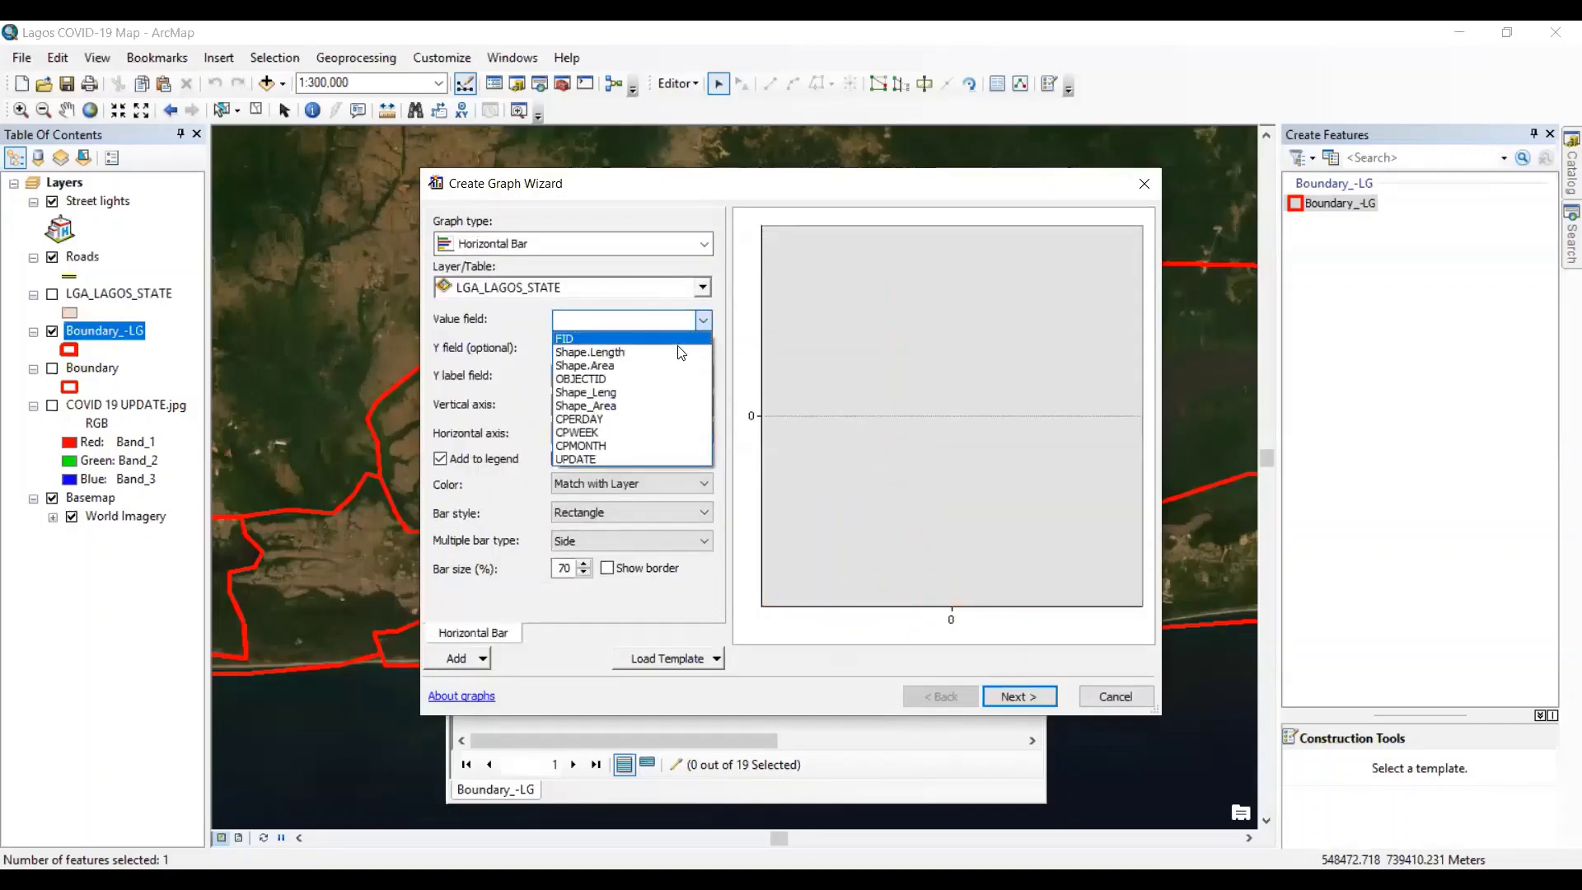
{"action": "left_click", "coordinate": [658, 394]}
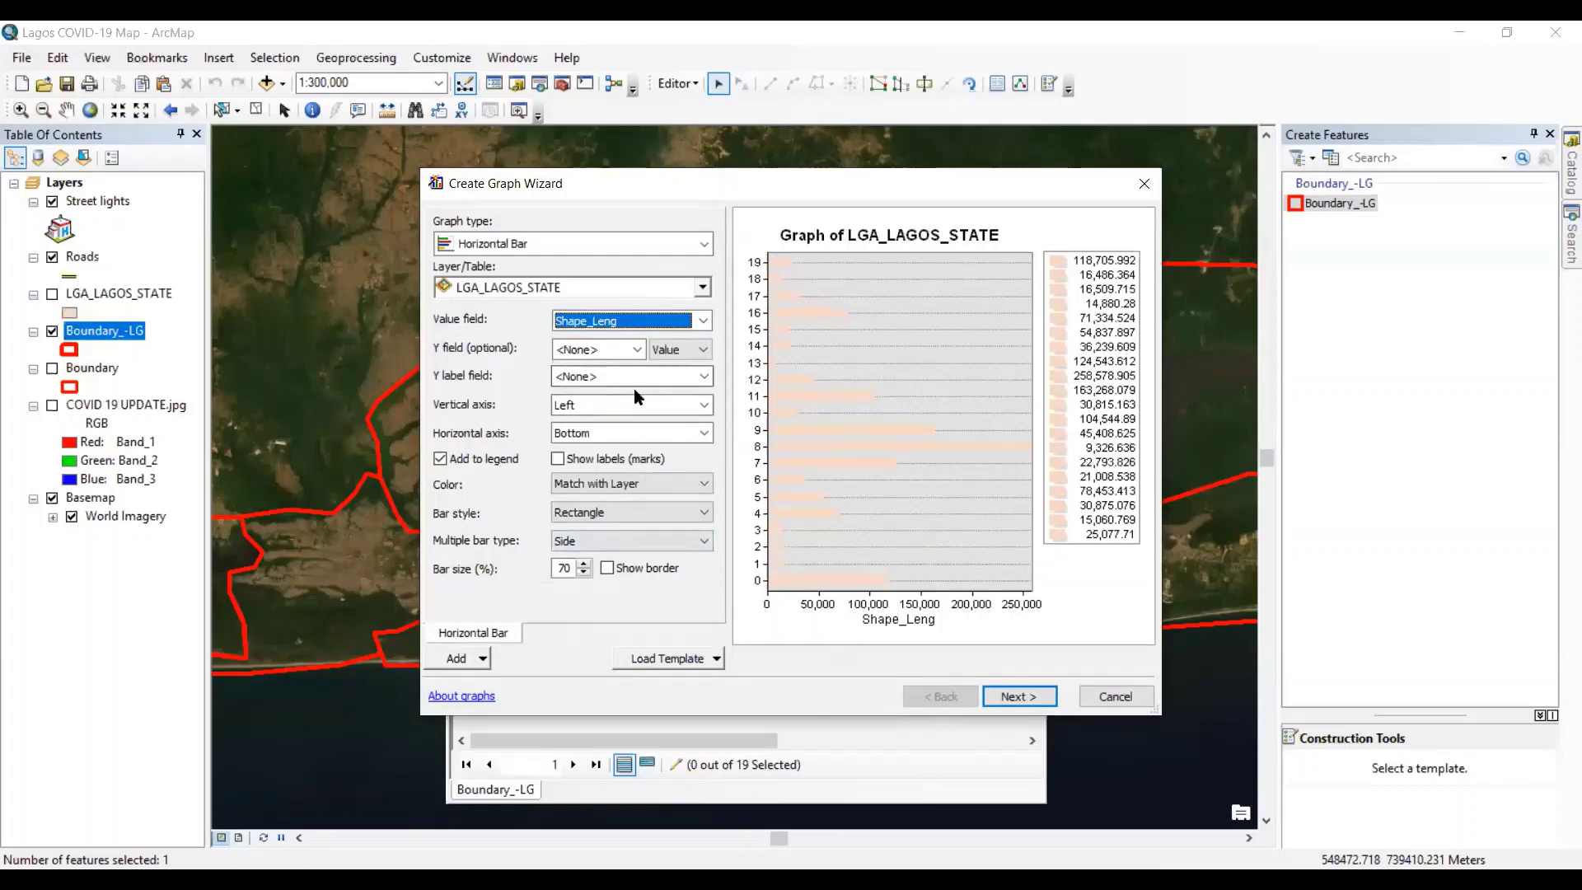
- Try the Right vertical axis and the label marks, then restore the Left axis without labels
{"action": "left_click", "coordinate": [705, 408]}
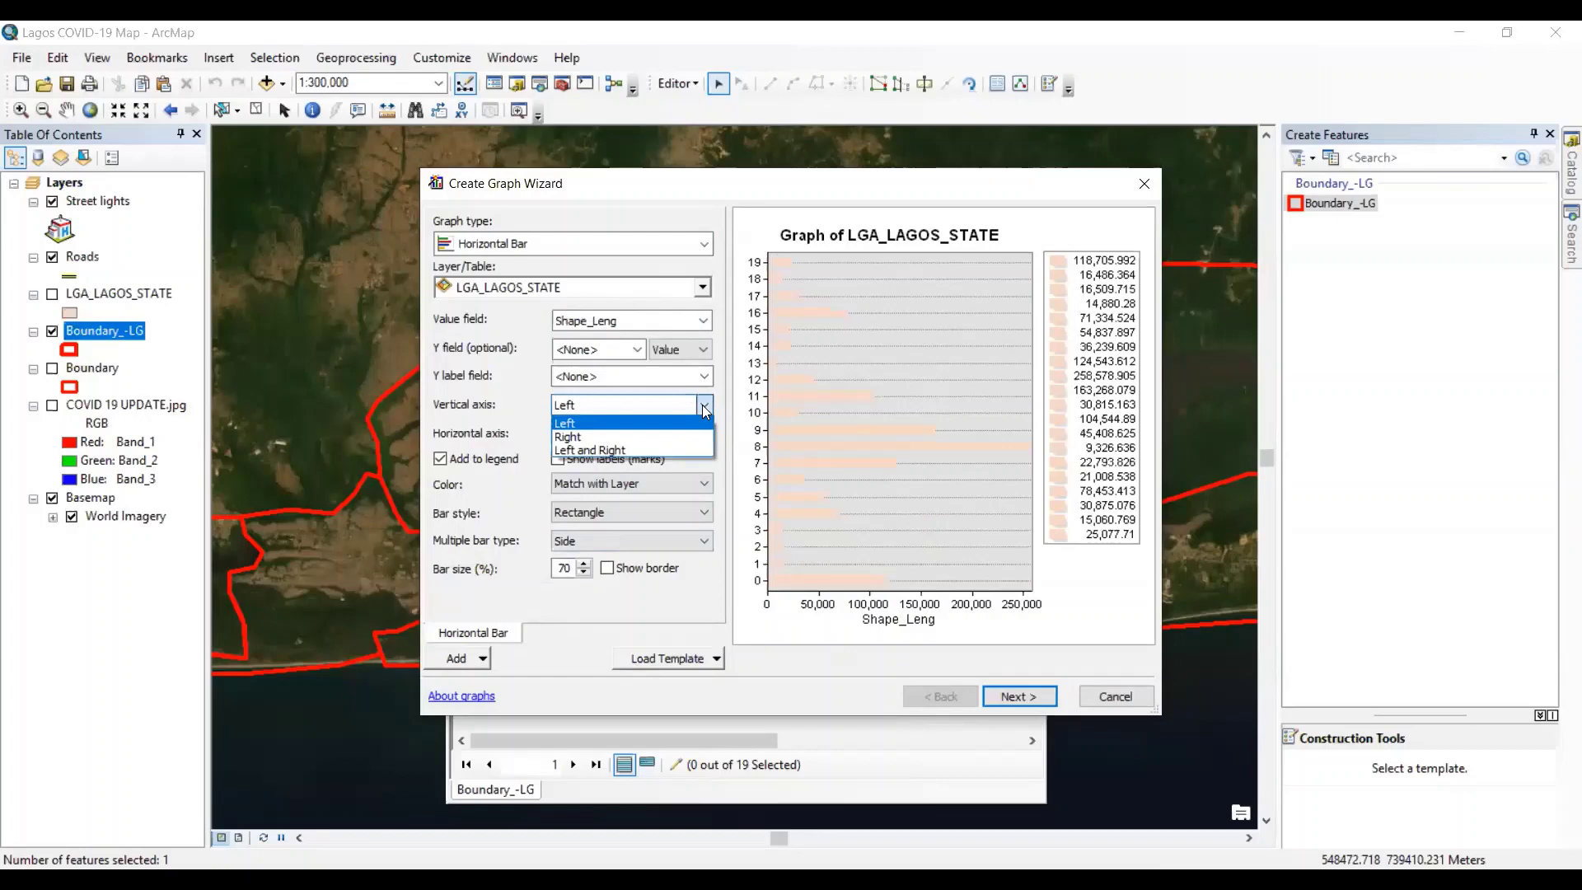
{"action": "left_click", "coordinate": [674, 437]}
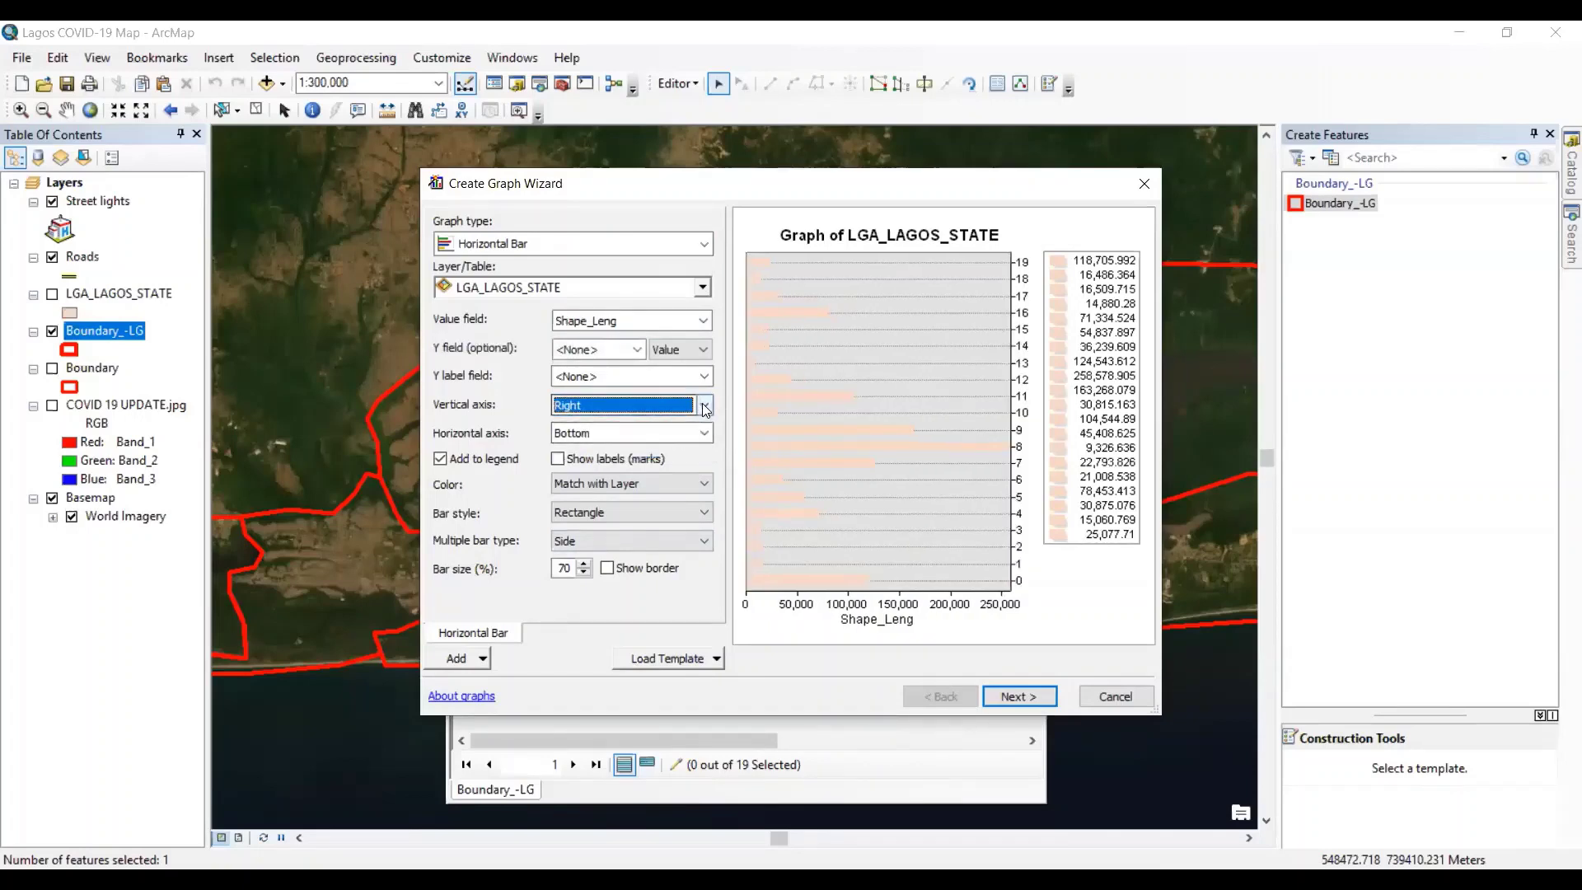
{"action": "left_click", "coordinate": [704, 405]}
{"action": "left_click", "coordinate": [659, 418]}
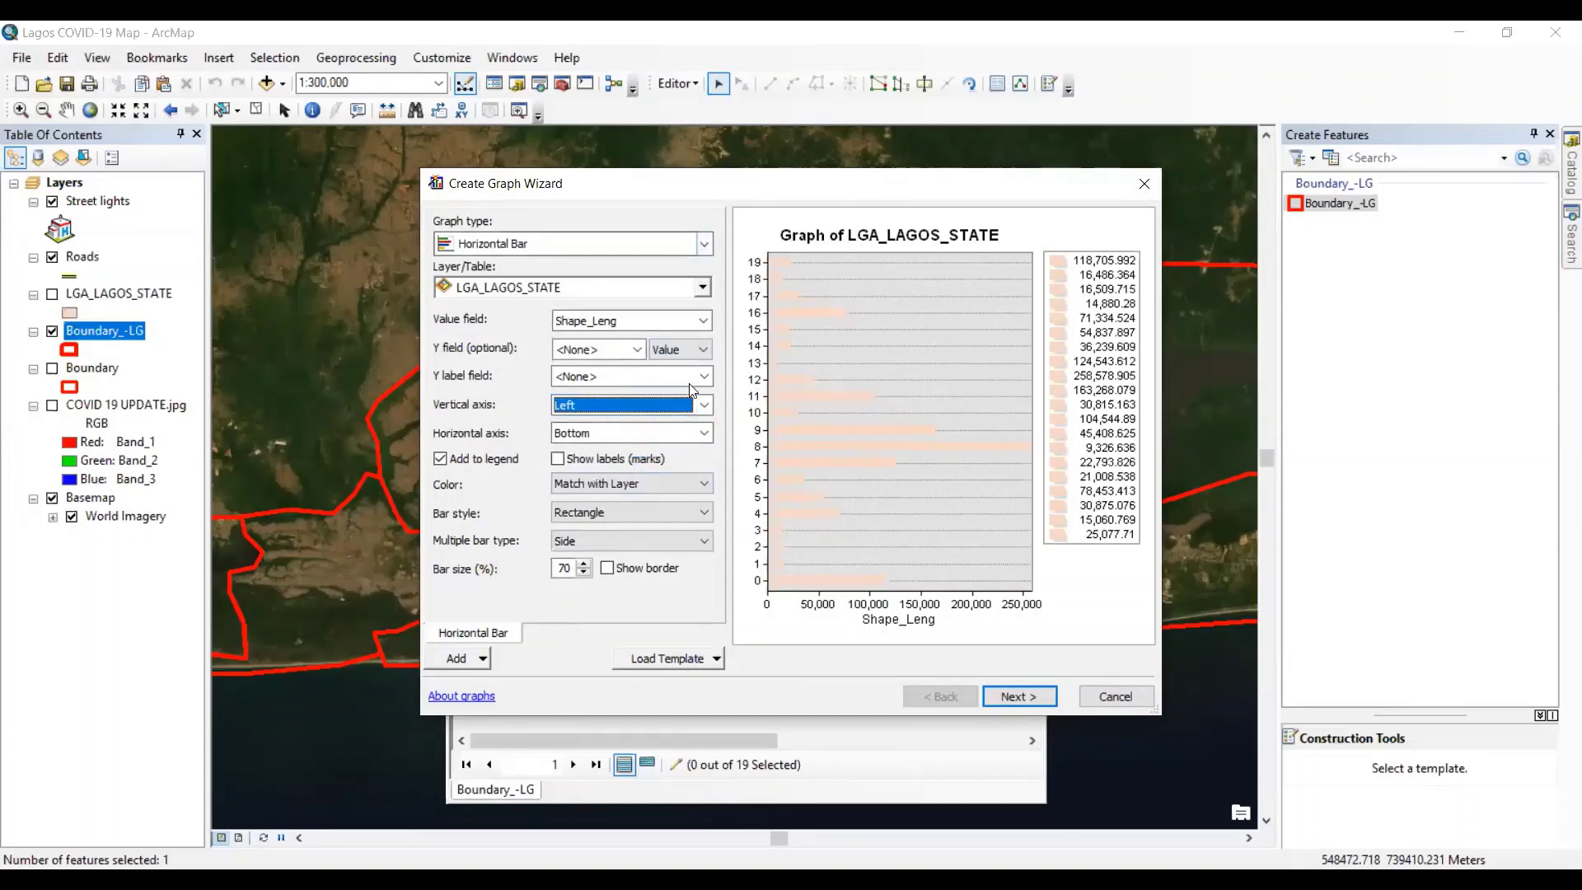
{"action": "left_click", "coordinate": [558, 458]}
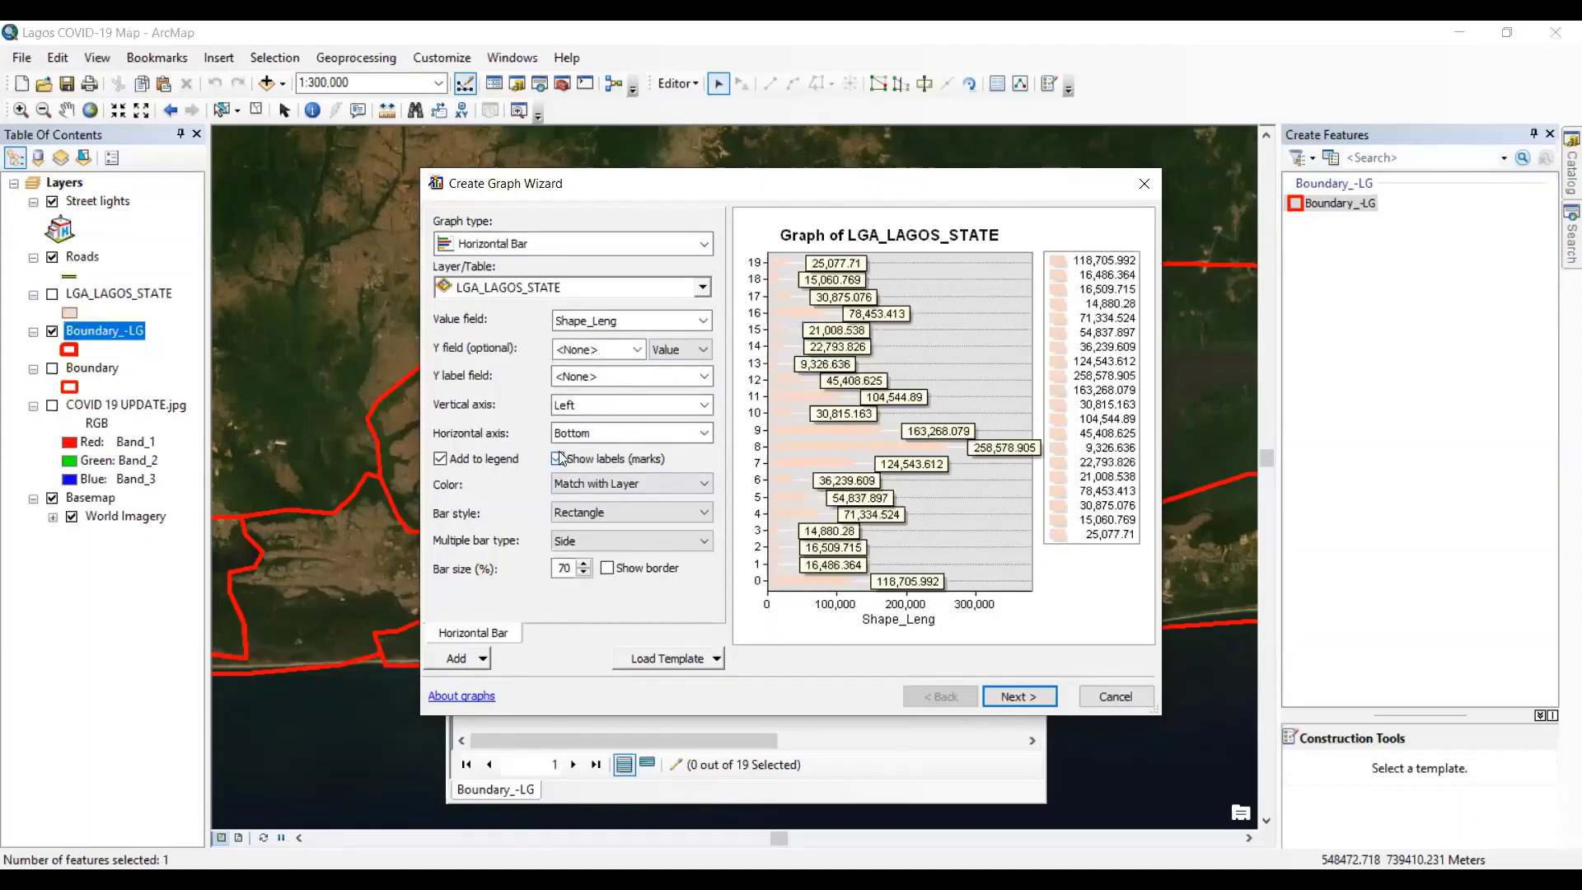
{"action": "left_click", "coordinate": [558, 458]}
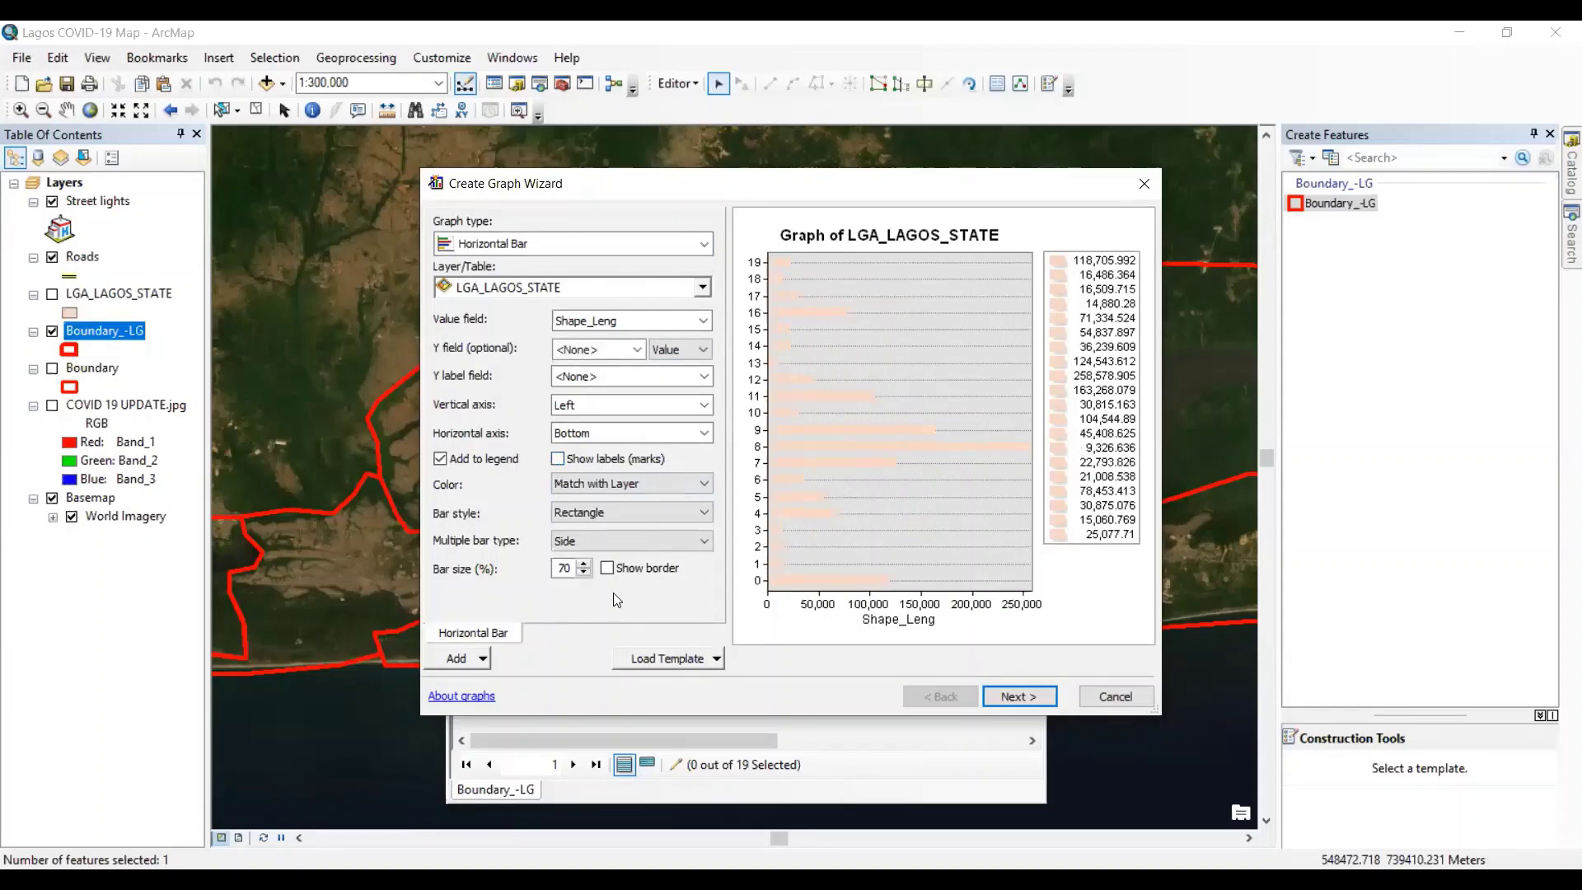
- Show borders around the bars and enter Lagos LG Map as the graph's footer
{"action": "left_click", "coordinate": [607, 569]}
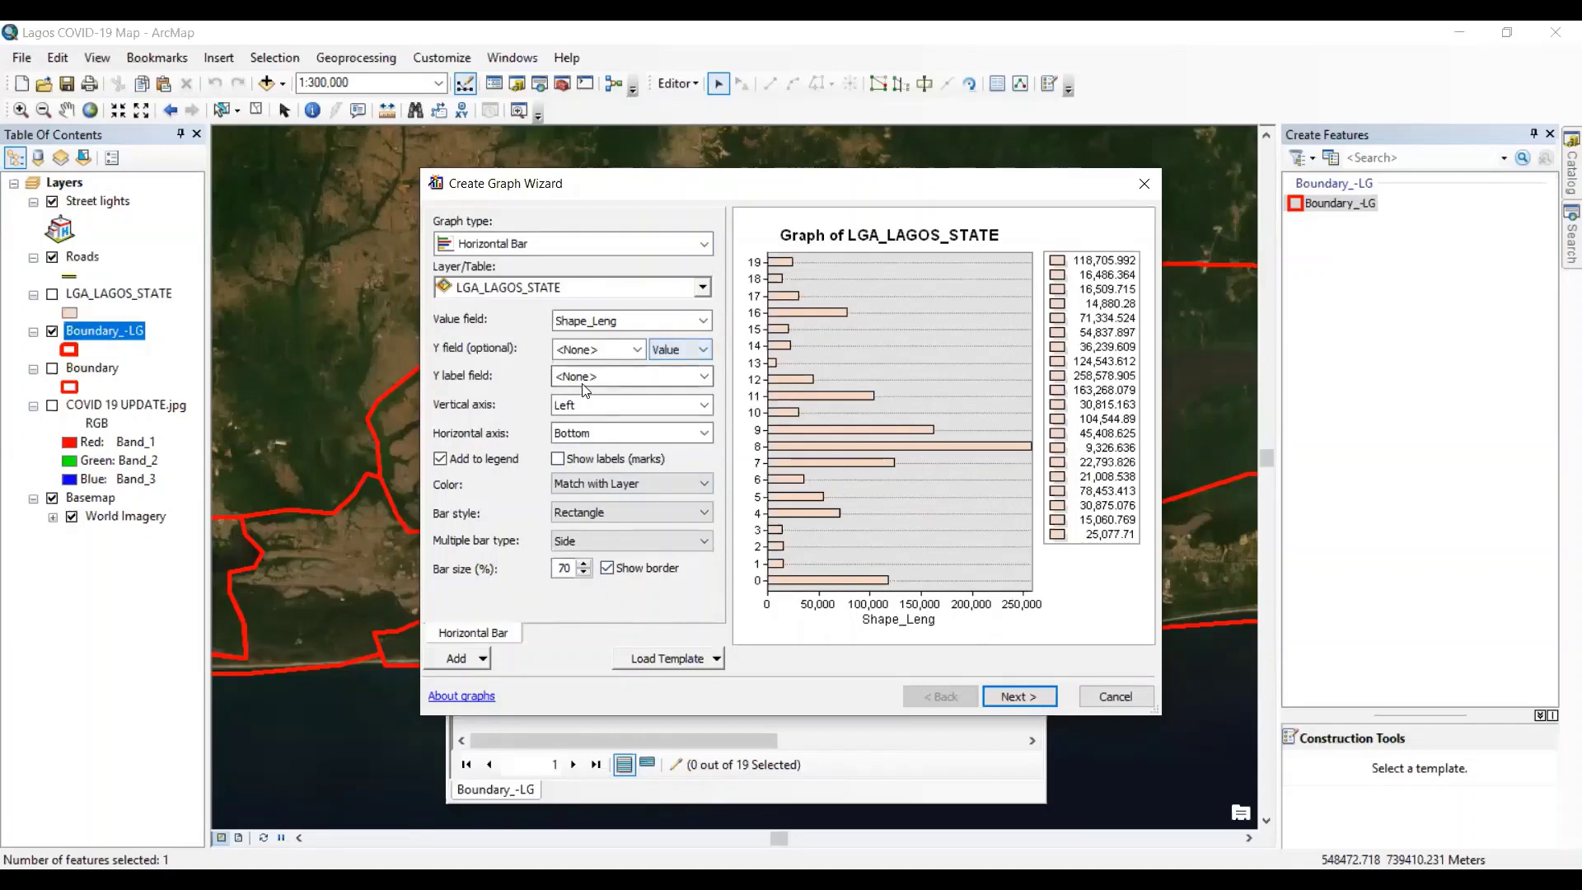
{"action": "left_click", "coordinate": [1018, 697]}
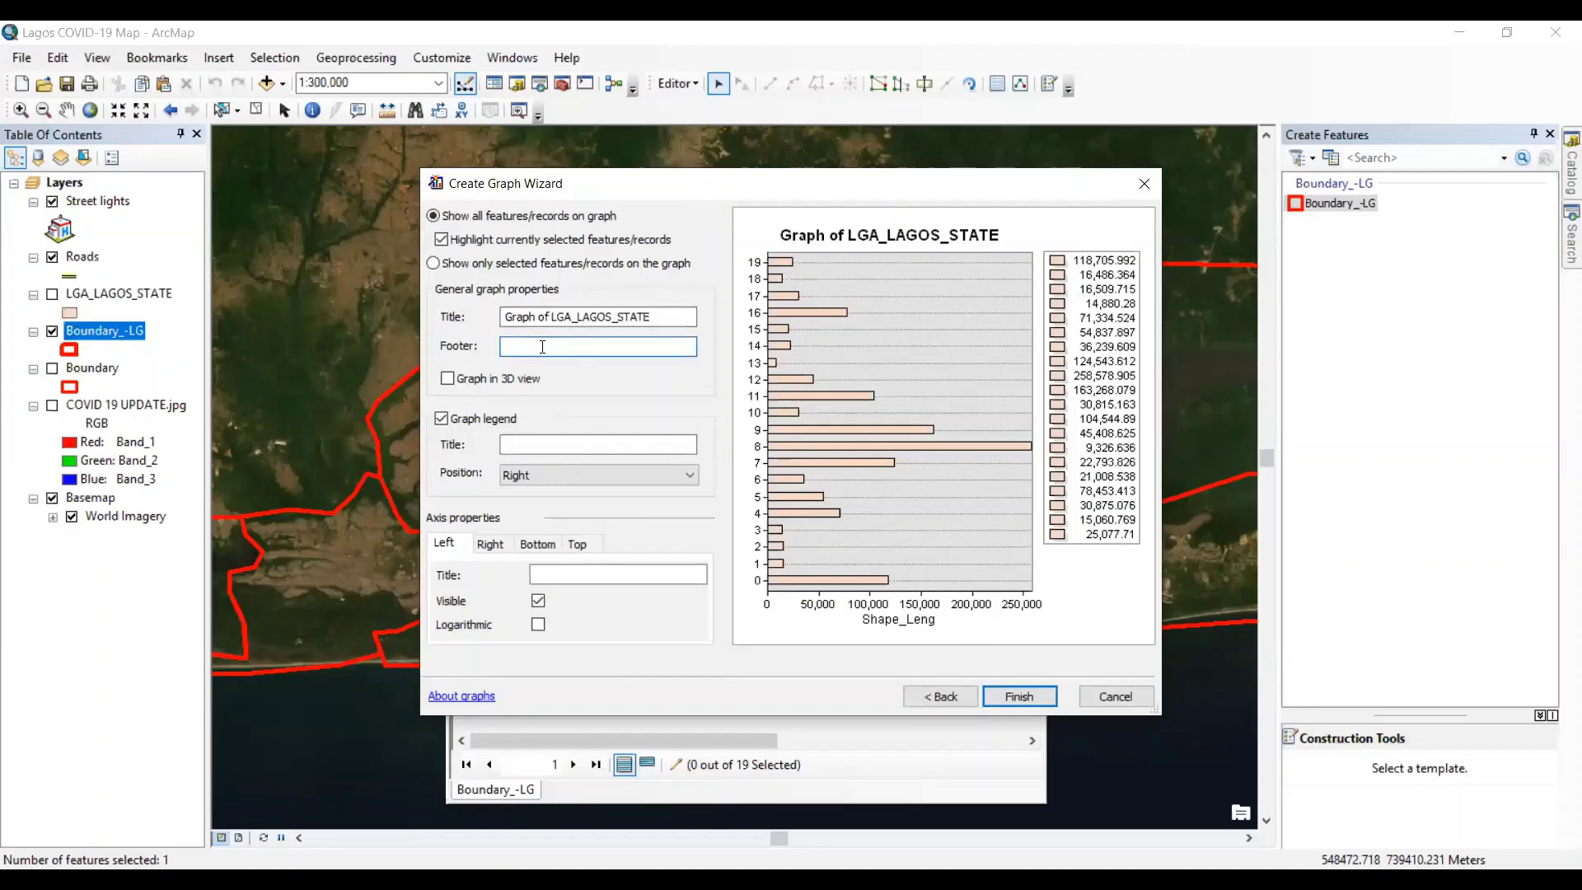
{"action": "type", "text": "La"}
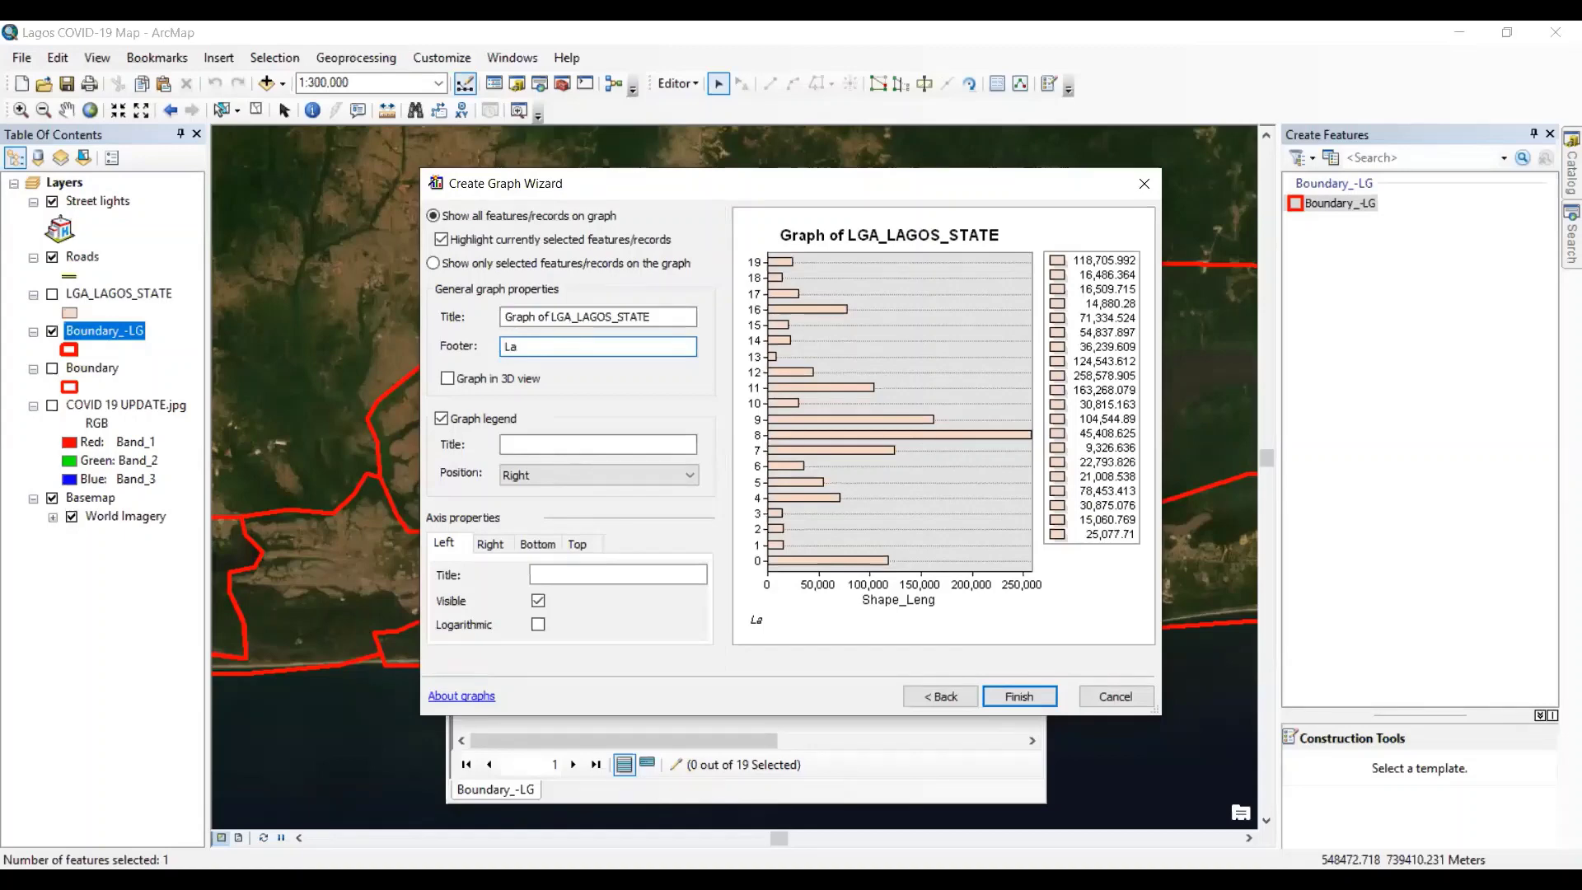
{"action": "type", "text": "gos LG Map"}
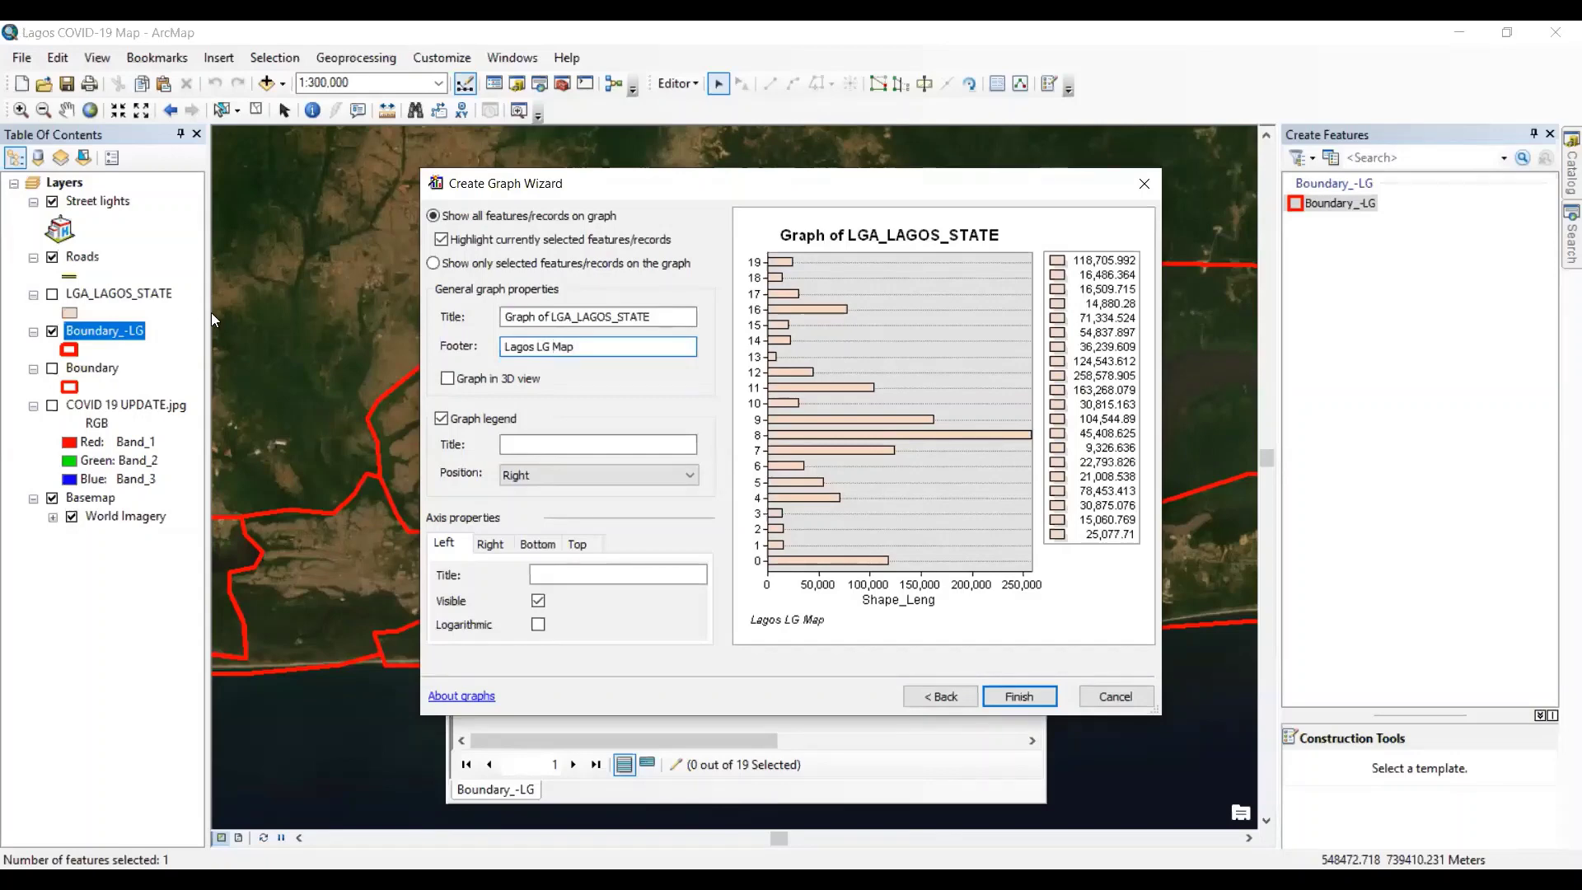
- Title the graph legend Lagos Perimeter
{"action": "left_click", "coordinate": [553, 440]}
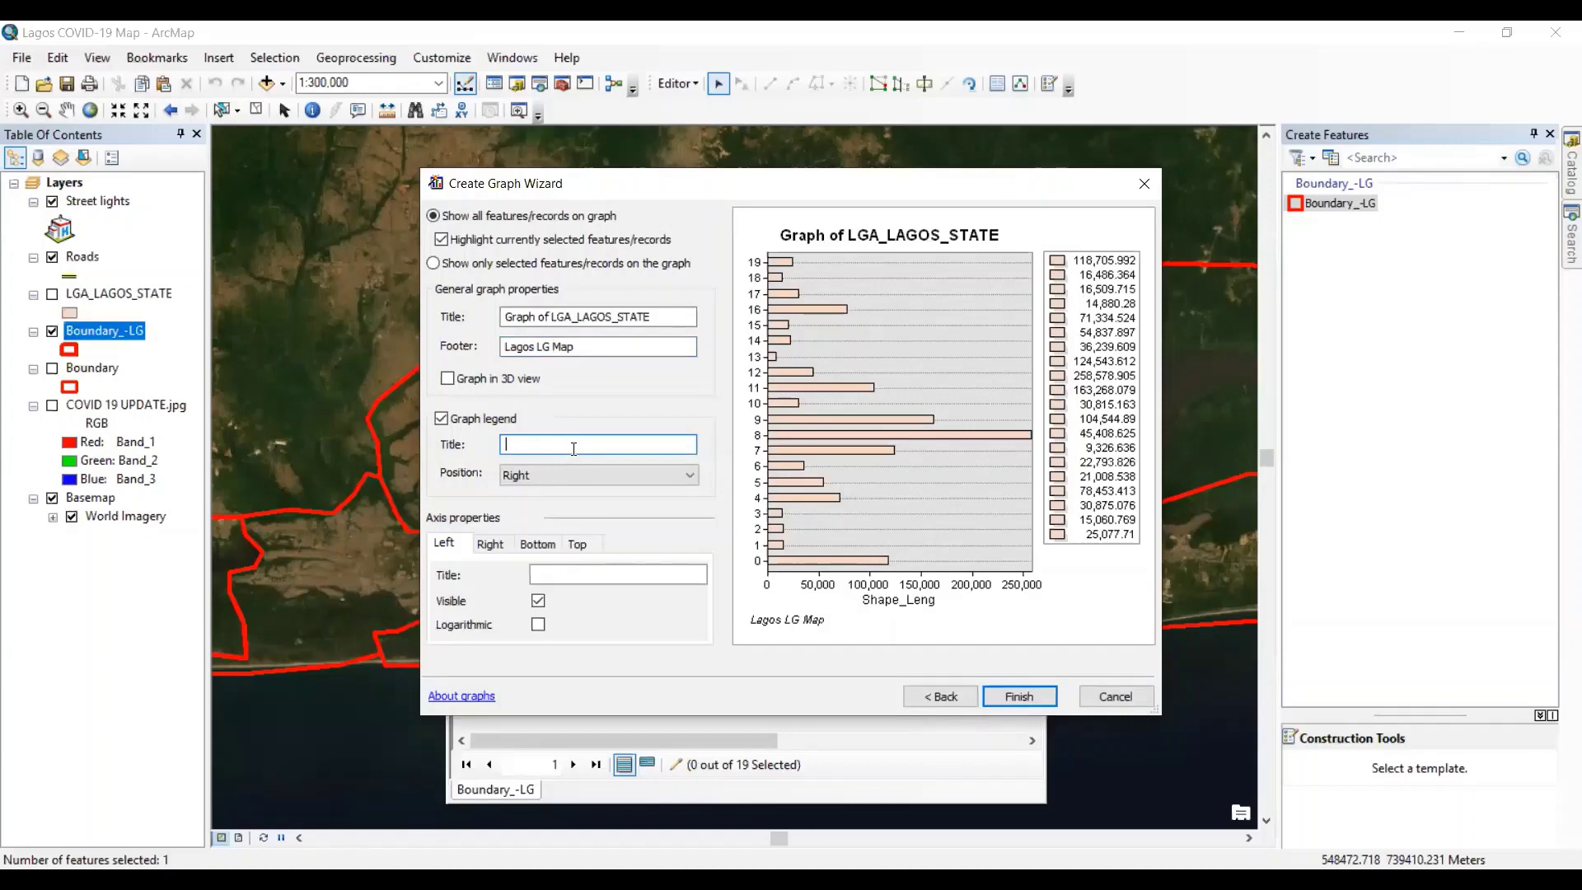
{"action": "type", "text": "La"}
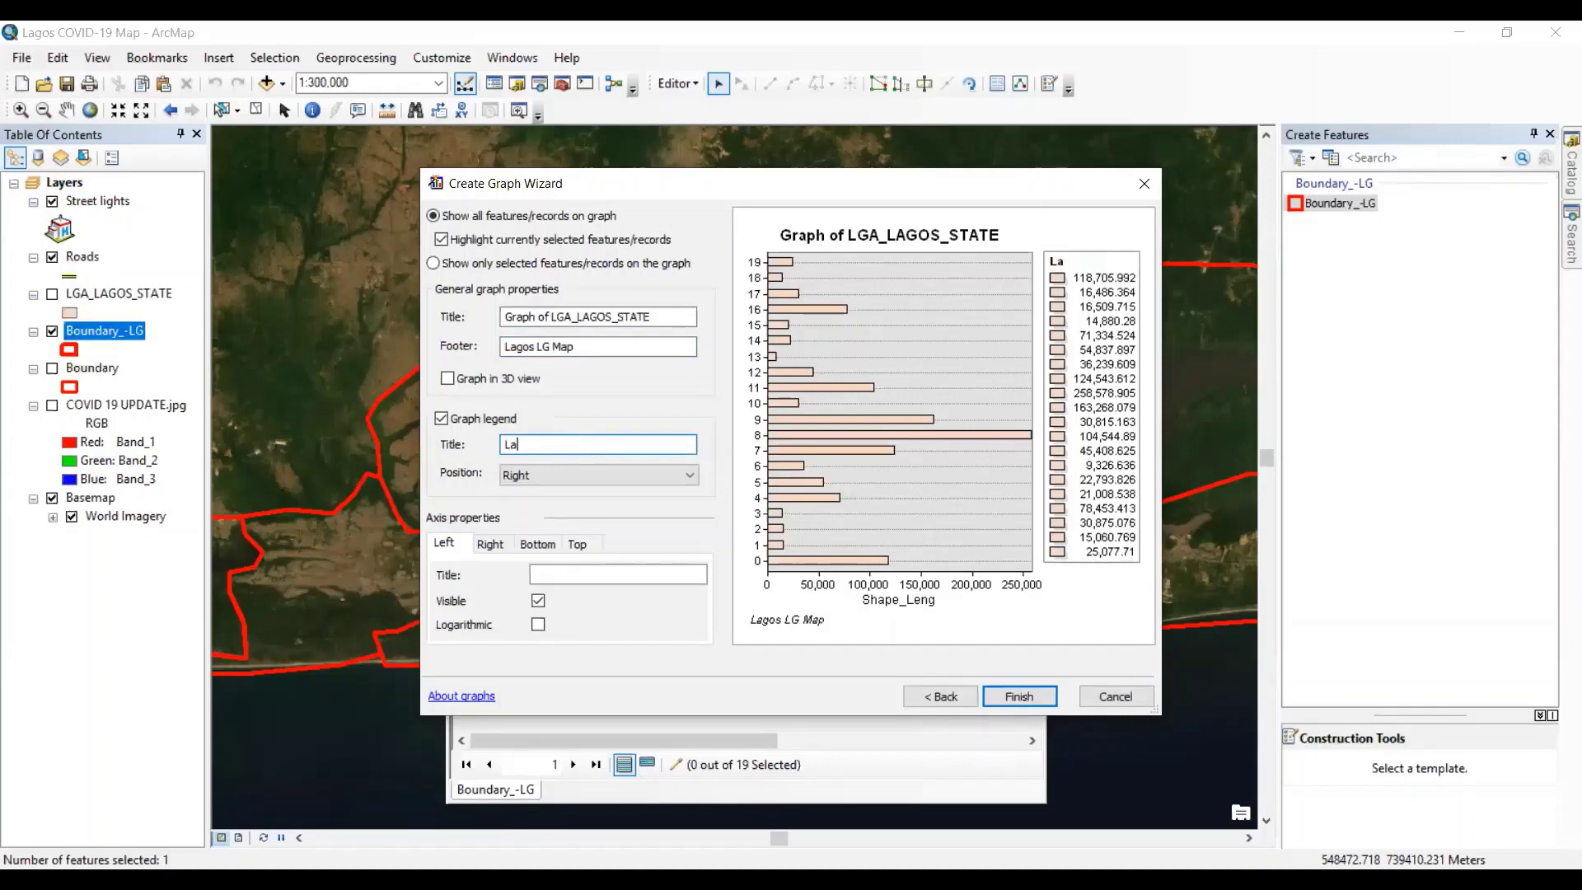
{"action": "type", "text": "goe"}
{"action": "key", "text": "BackSpace"}
{"action": "type", "text": "s Perime"}
{"action": "type", "text": "ter"}
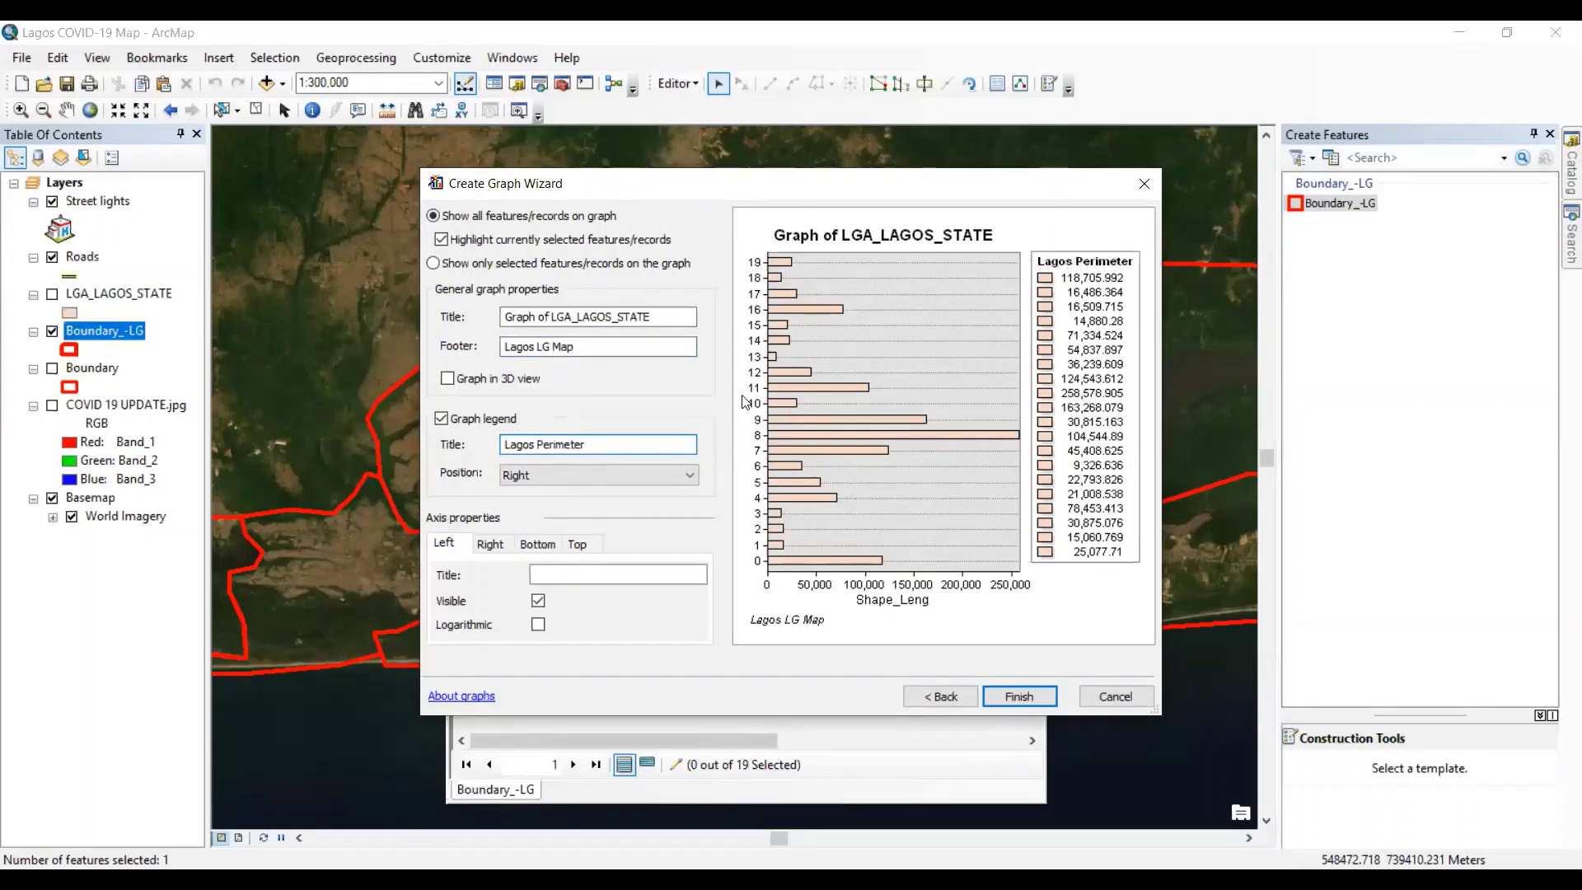
- Title the graph's left axis Lagos Ni
{"action": "left_click", "coordinate": [602, 573]}
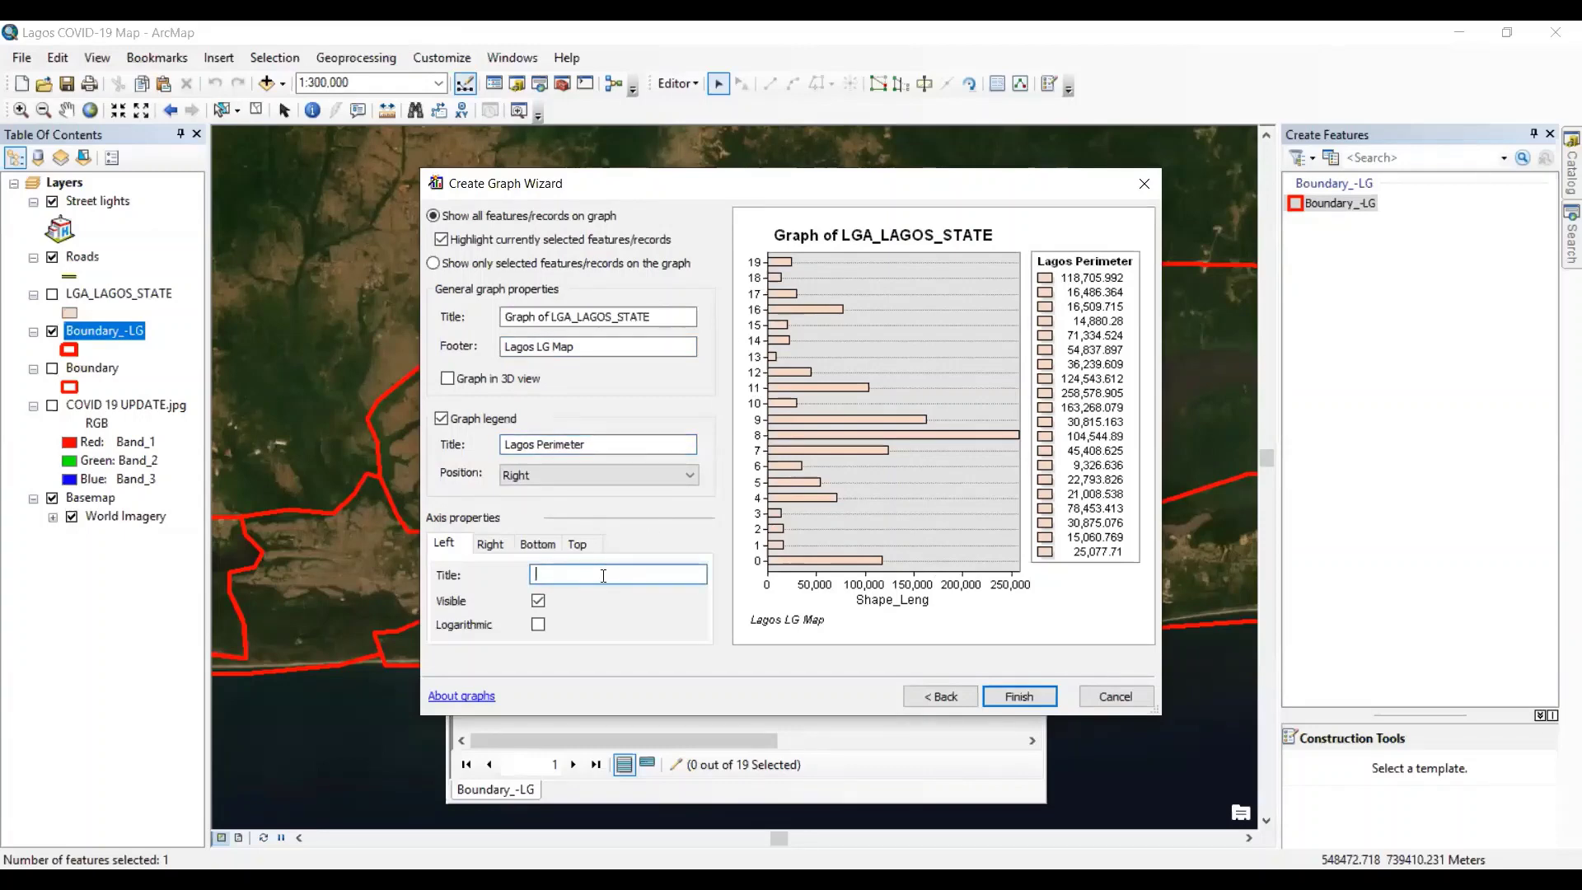
{"action": "type", "text": "Lagi"}
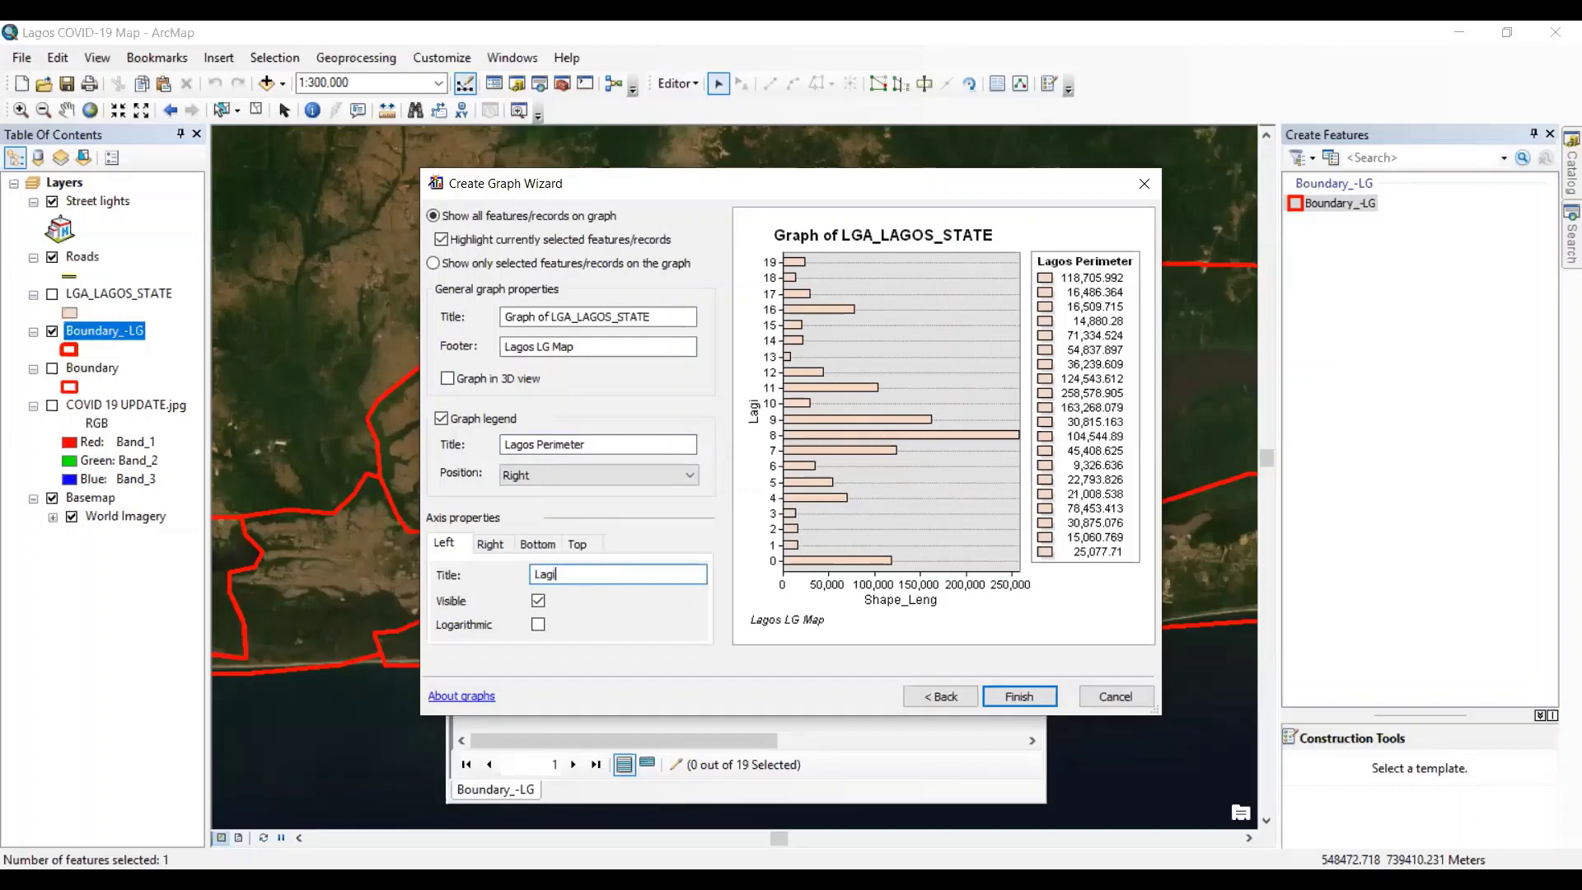
{"action": "key", "text": "BackSpace"}
{"action": "type", "text": "os Ni"}
- Look through the right and bottom axis properties and title the top axis Laos
{"action": "left_click", "coordinate": [499, 545]}
{"action": "left_click", "coordinate": [542, 545]}
{"action": "left_click", "coordinate": [590, 543]}
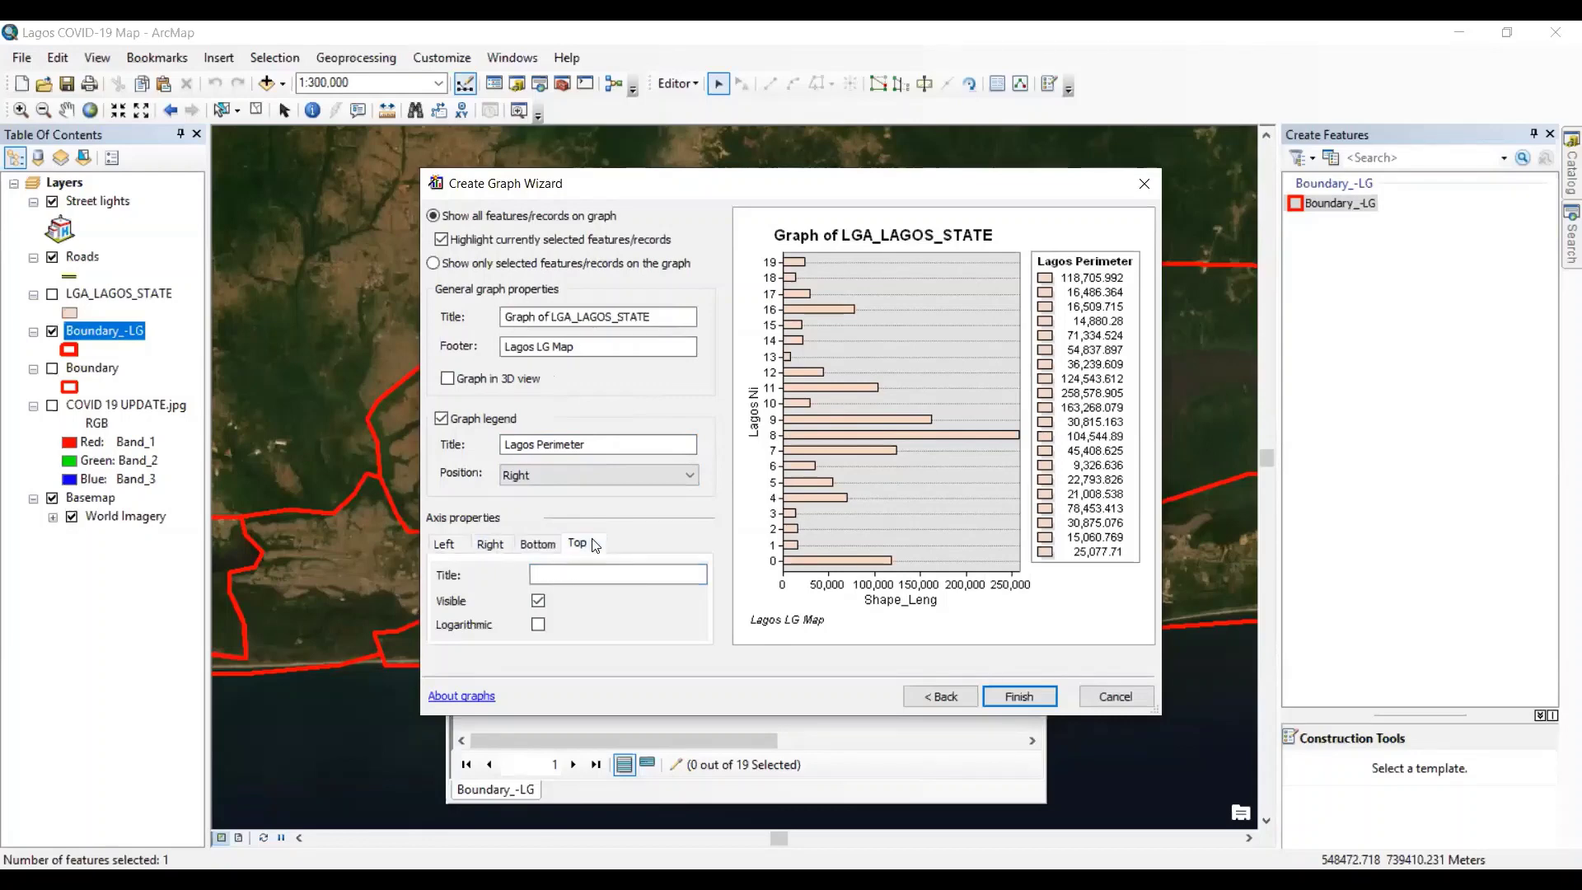
{"action": "left_click", "coordinate": [581, 574]}
{"action": "type", "text": "M"}
{"action": "key", "text": "BackSpace"}
{"action": "type", "text": "Laos"}
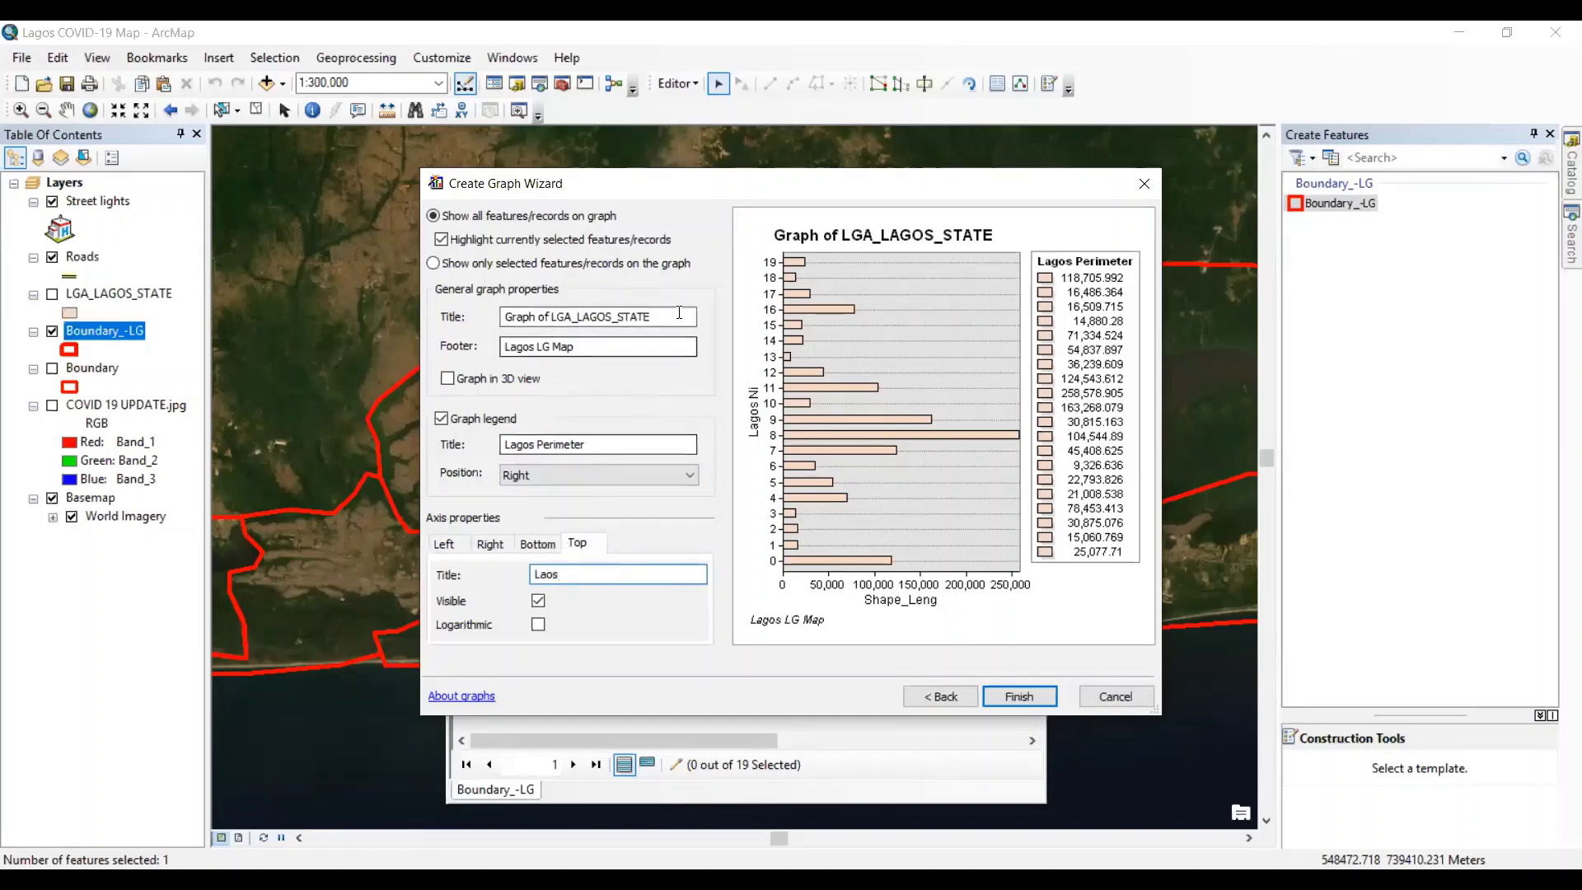
- Change the graph title to Lagos Map and the footer to Source:LS
{"action": "left_click_drag", "start_coordinate": [678, 318], "coordinate": [498, 317]}
{"action": "type", "text": "Lagis"}
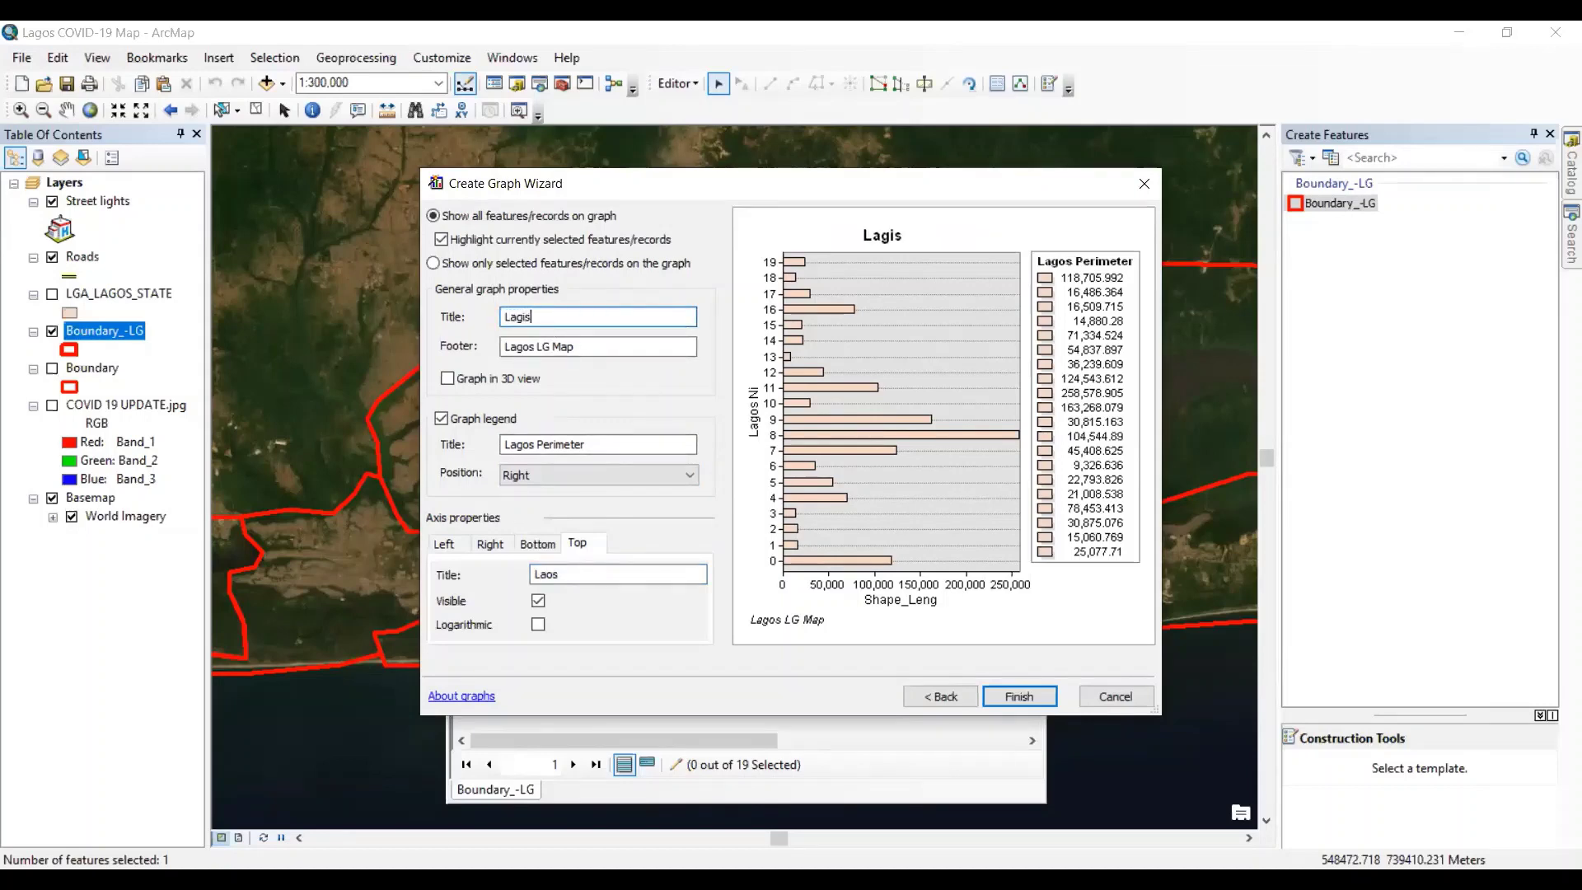
{"action": "key", "text": "BackSpace"}
{"action": "type", "text": "os Map"}
{"action": "left_click", "coordinate": [582, 350]}
{"action": "left_click_drag", "start_coordinate": [581, 349], "coordinate": [505, 352]}
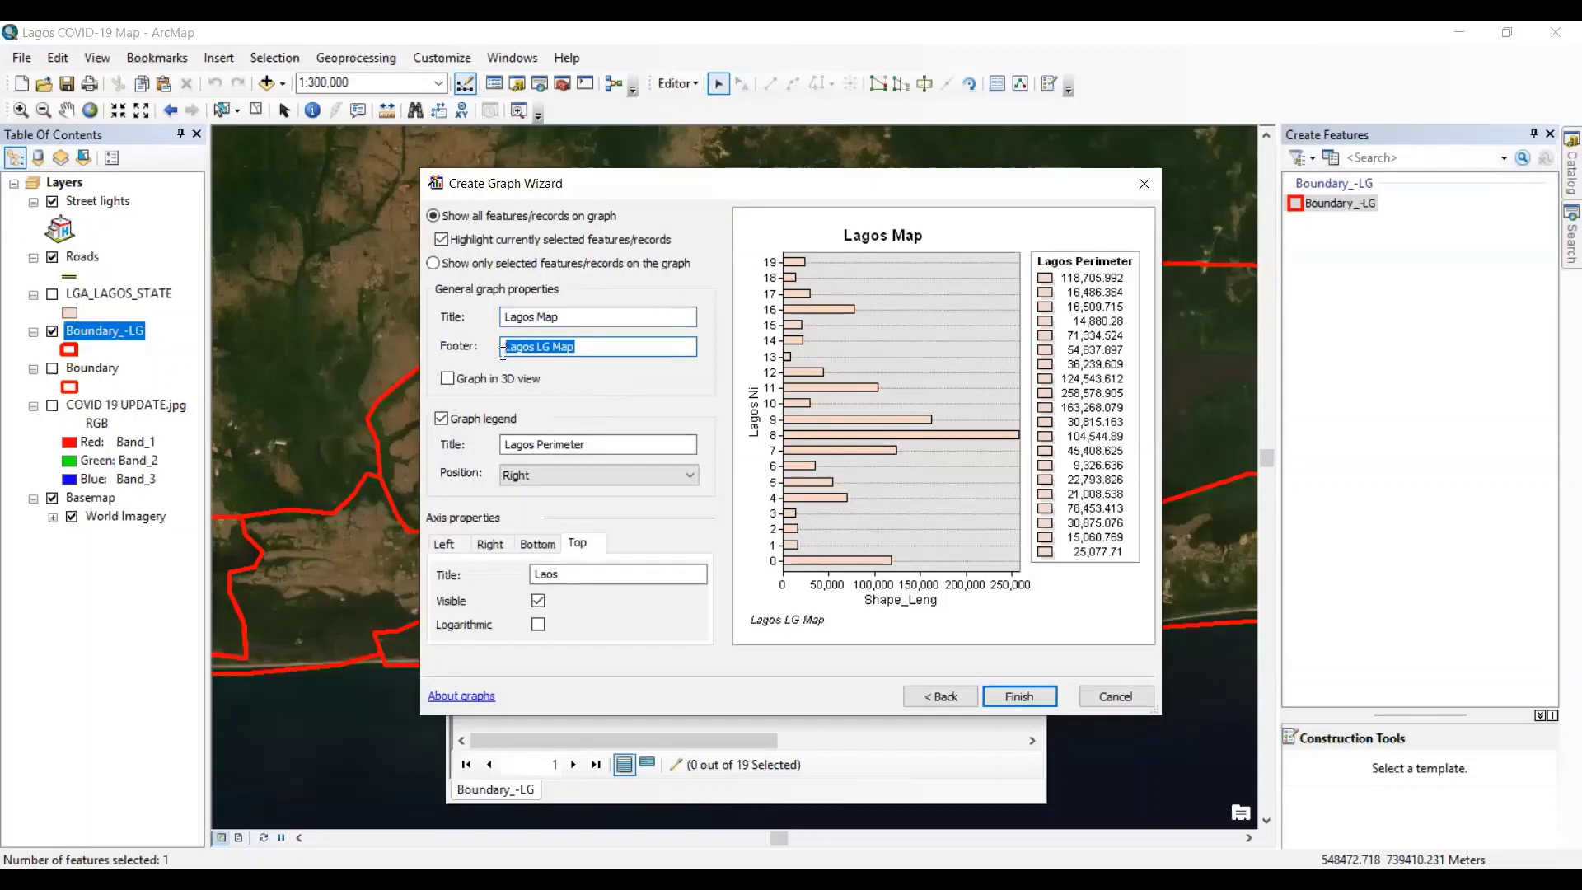
{"action": "type", "text": "Source"}
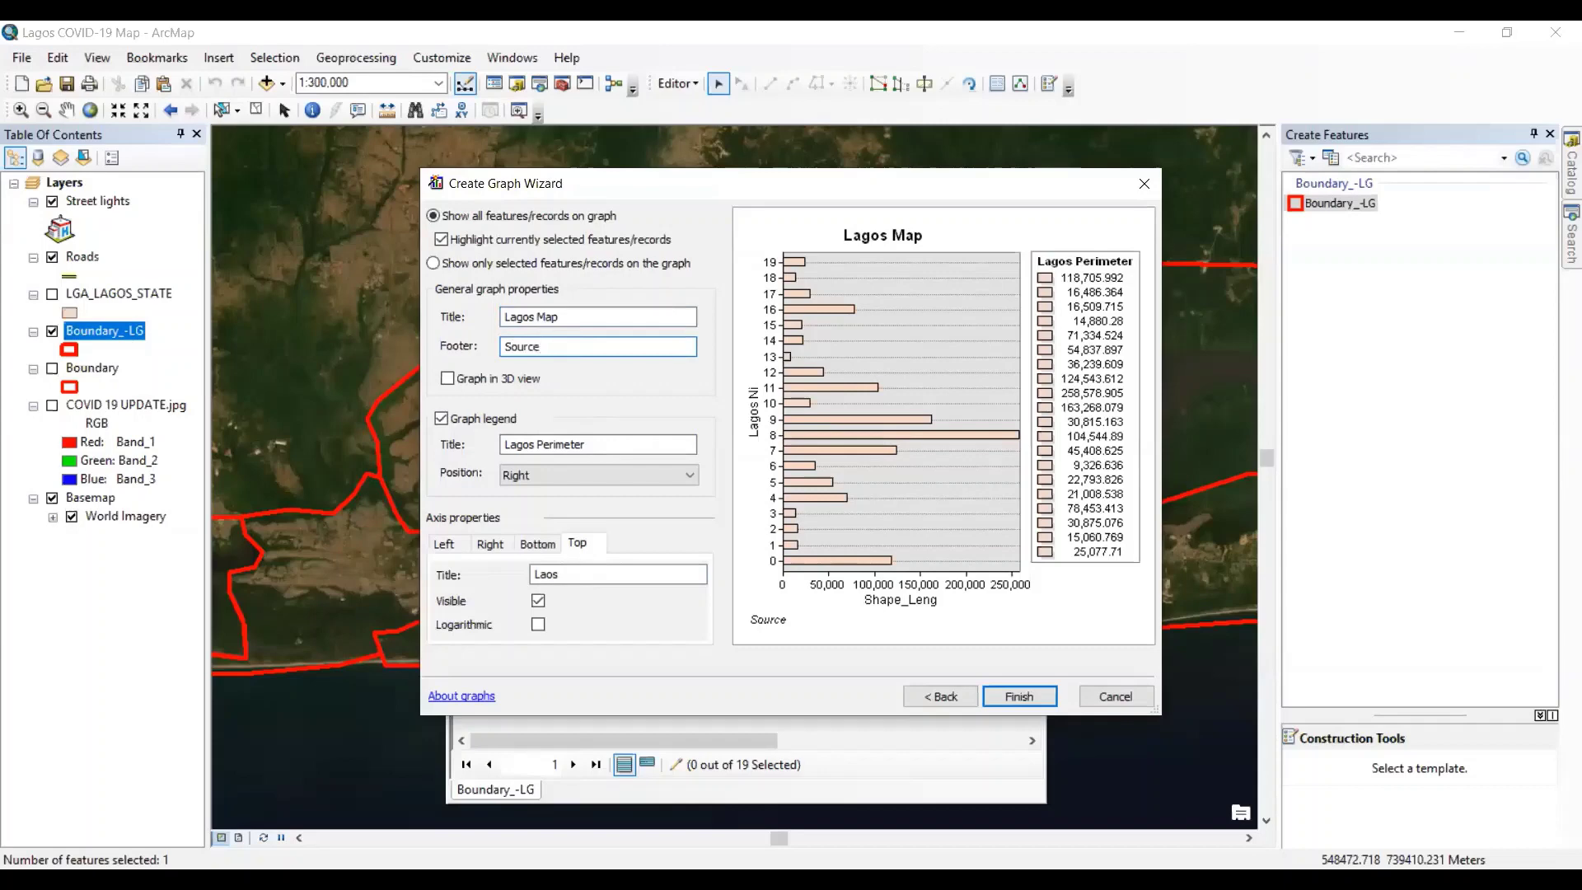
{"action": "type", "text": ":LS"}
- Compare the graph with and without 3D view, keep 3D on, and make the top axis logarithmic
{"action": "left_click", "coordinate": [447, 379]}
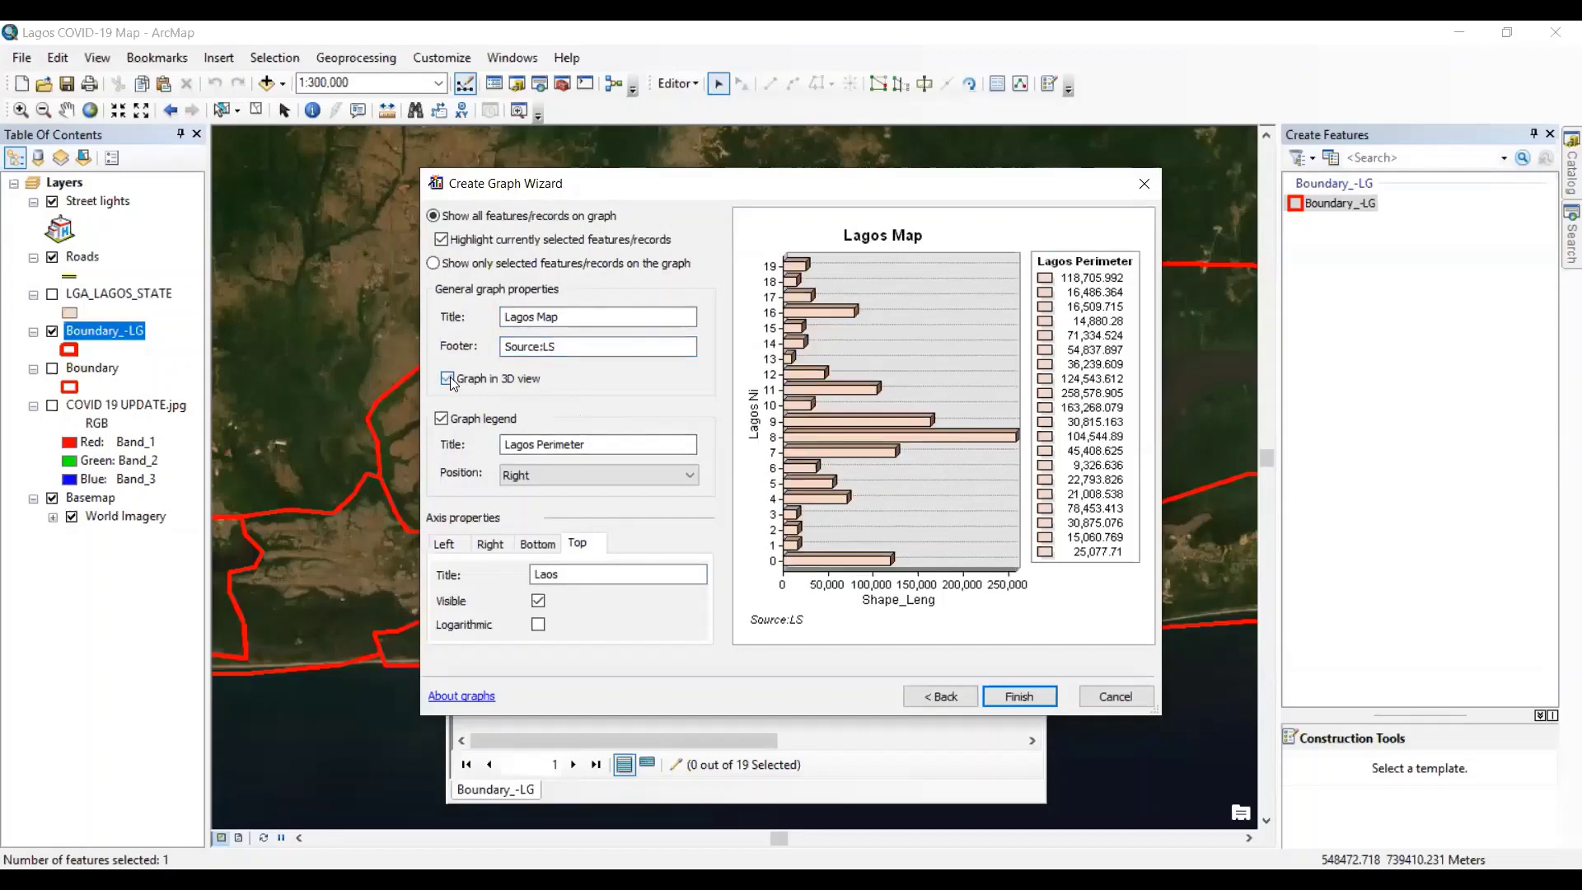
{"action": "left_click", "coordinate": [448, 379]}
{"action": "left_click", "coordinate": [450, 378]}
{"action": "left_click", "coordinate": [447, 380]}
{"action": "left_click", "coordinate": [448, 379]}
{"action": "left_click", "coordinate": [448, 379]}
{"action": "left_click", "coordinate": [448, 379]}
{"action": "left_click", "coordinate": [536, 625]}
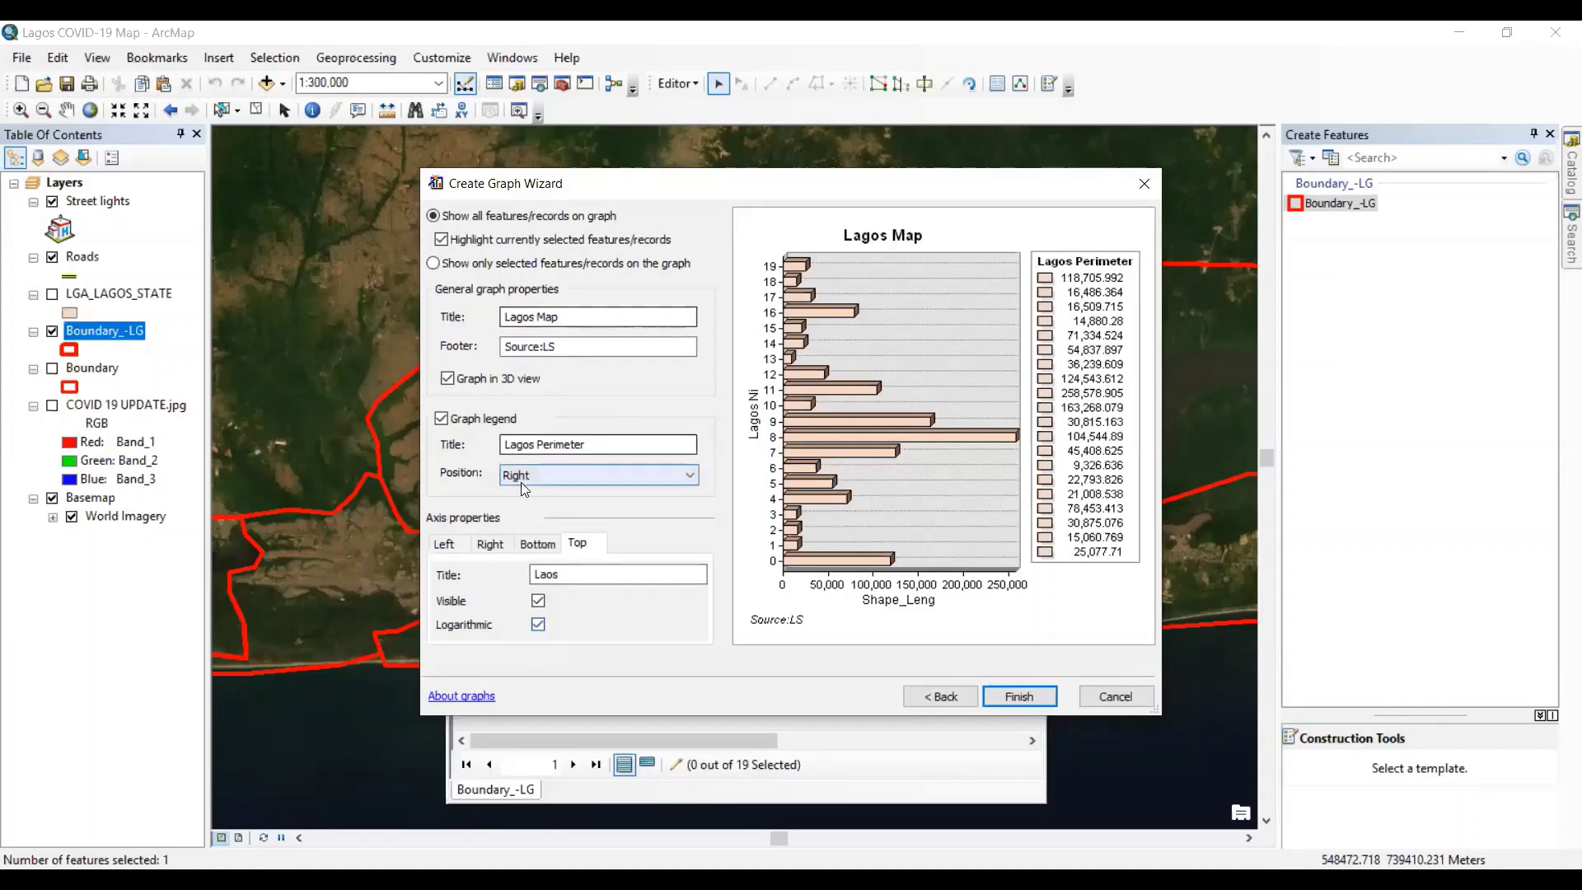
{"action": "left_click", "coordinate": [538, 625]}
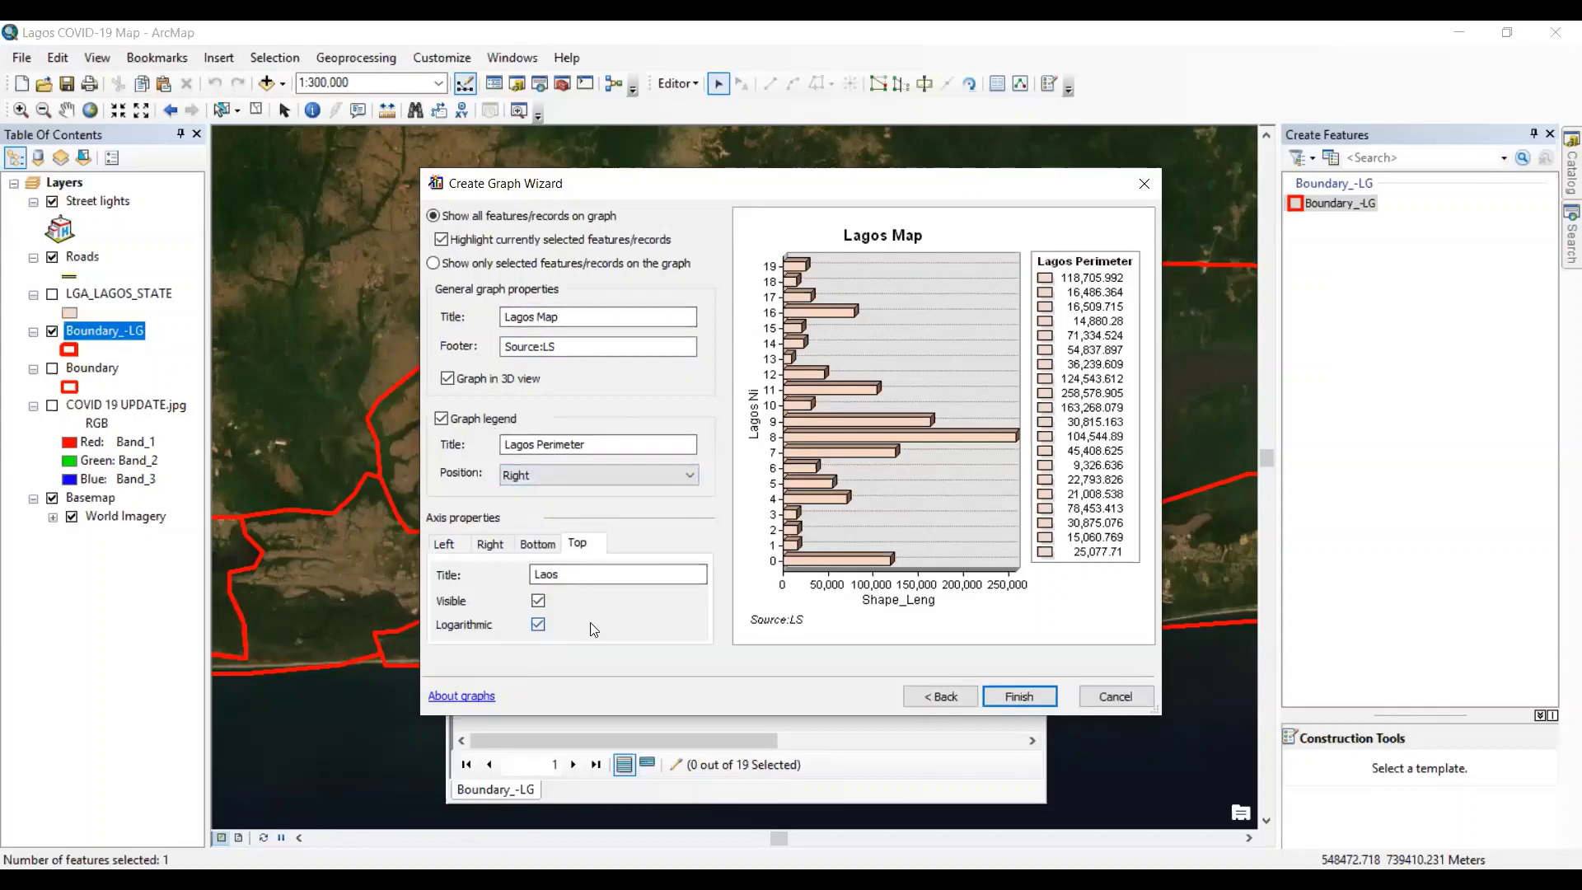
- Generate the Lagos Map graph and enlarge its window
{"action": "left_click", "coordinate": [1042, 702]}
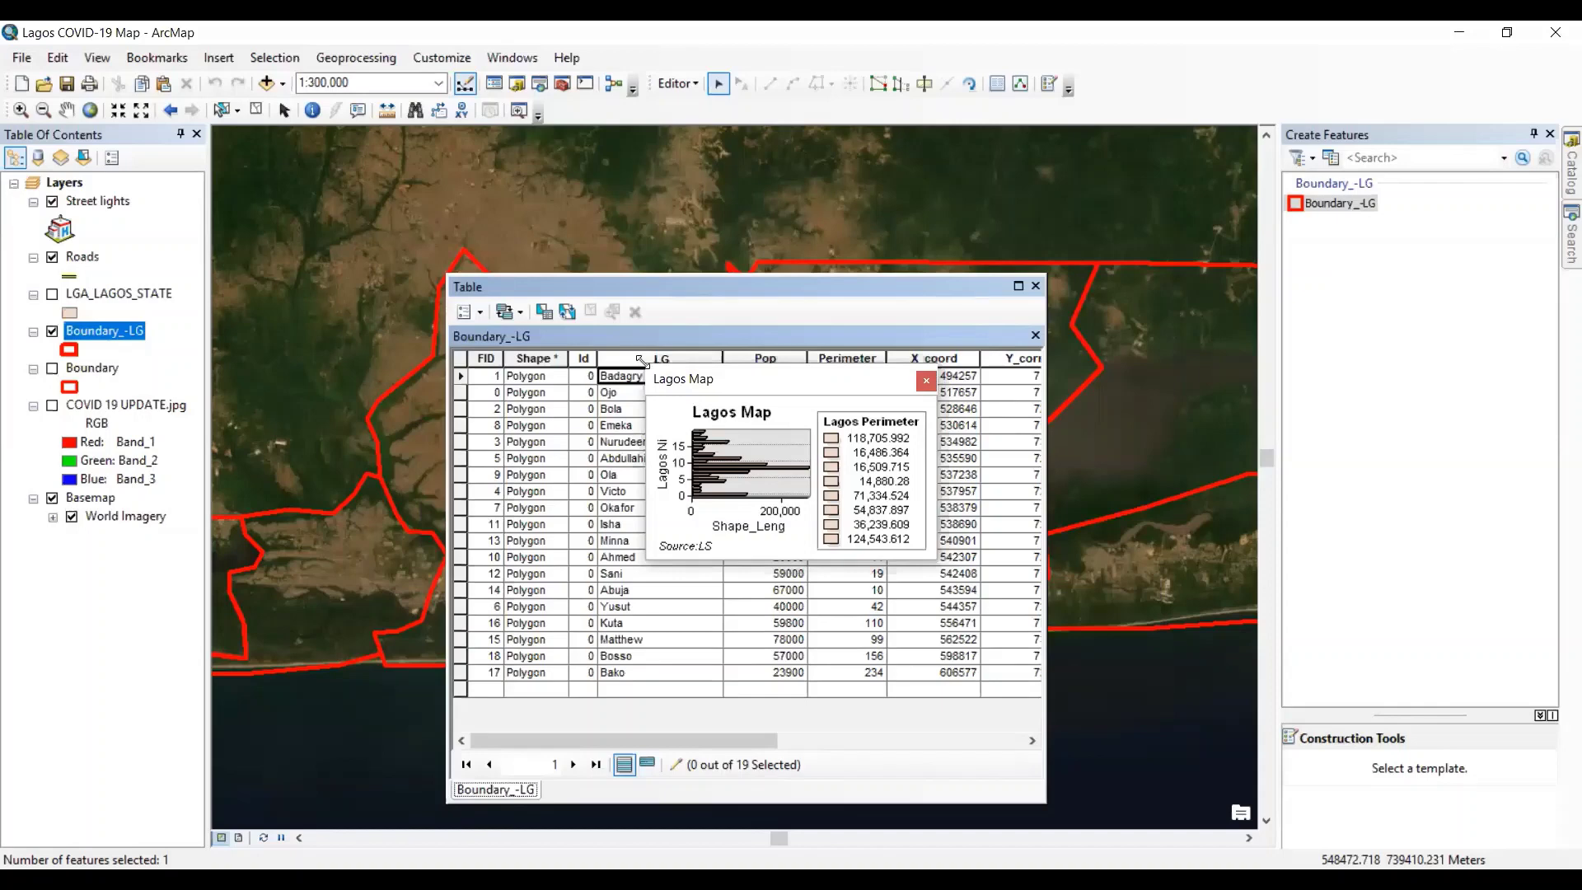
{"action": "left_click_drag", "start_coordinate": [642, 360], "coordinate": [372, 144]}
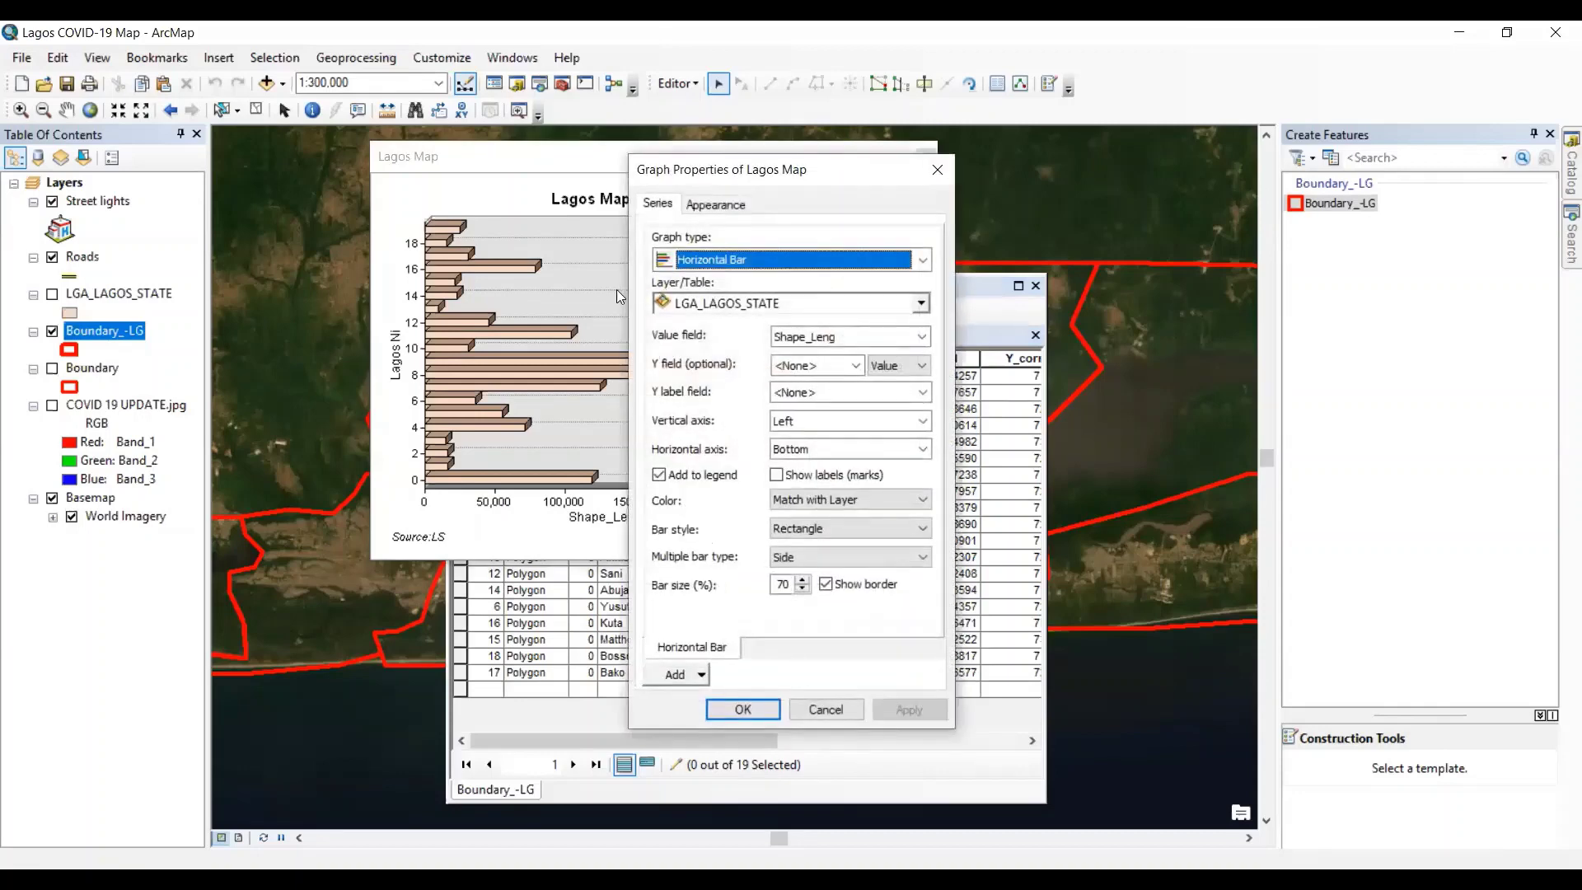
- Try the Palette color option for the Lagos Map graph's bars and look through the available bar styles
{"action": "left_click_drag", "start_coordinate": [827, 173], "coordinate": [987, 150]}
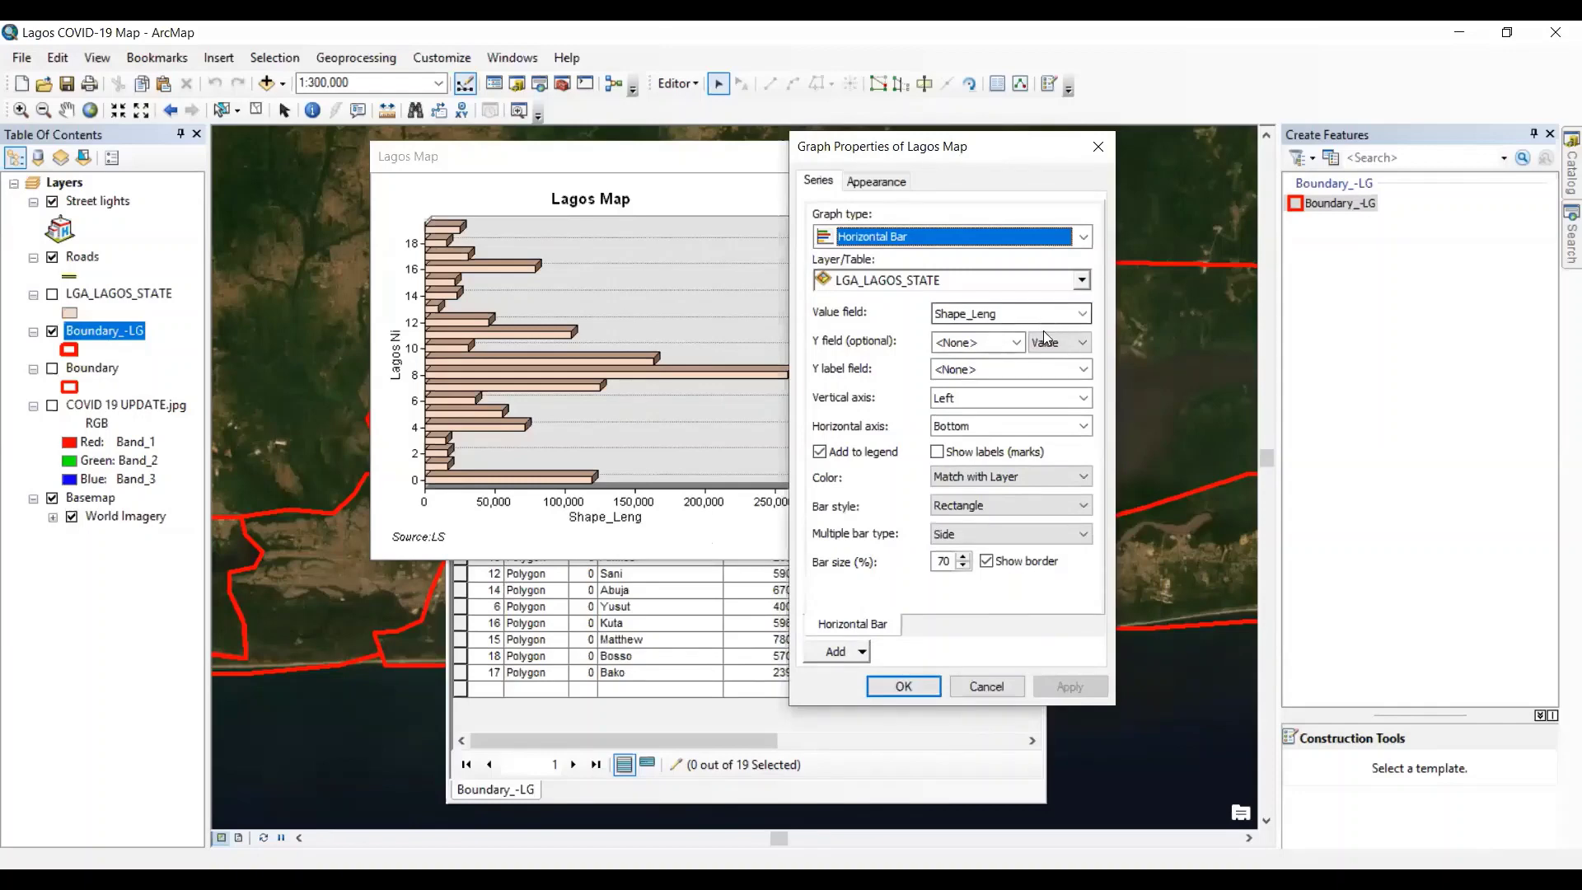
{"action": "left_click", "coordinate": [937, 453]}
{"action": "left_click", "coordinate": [938, 452]}
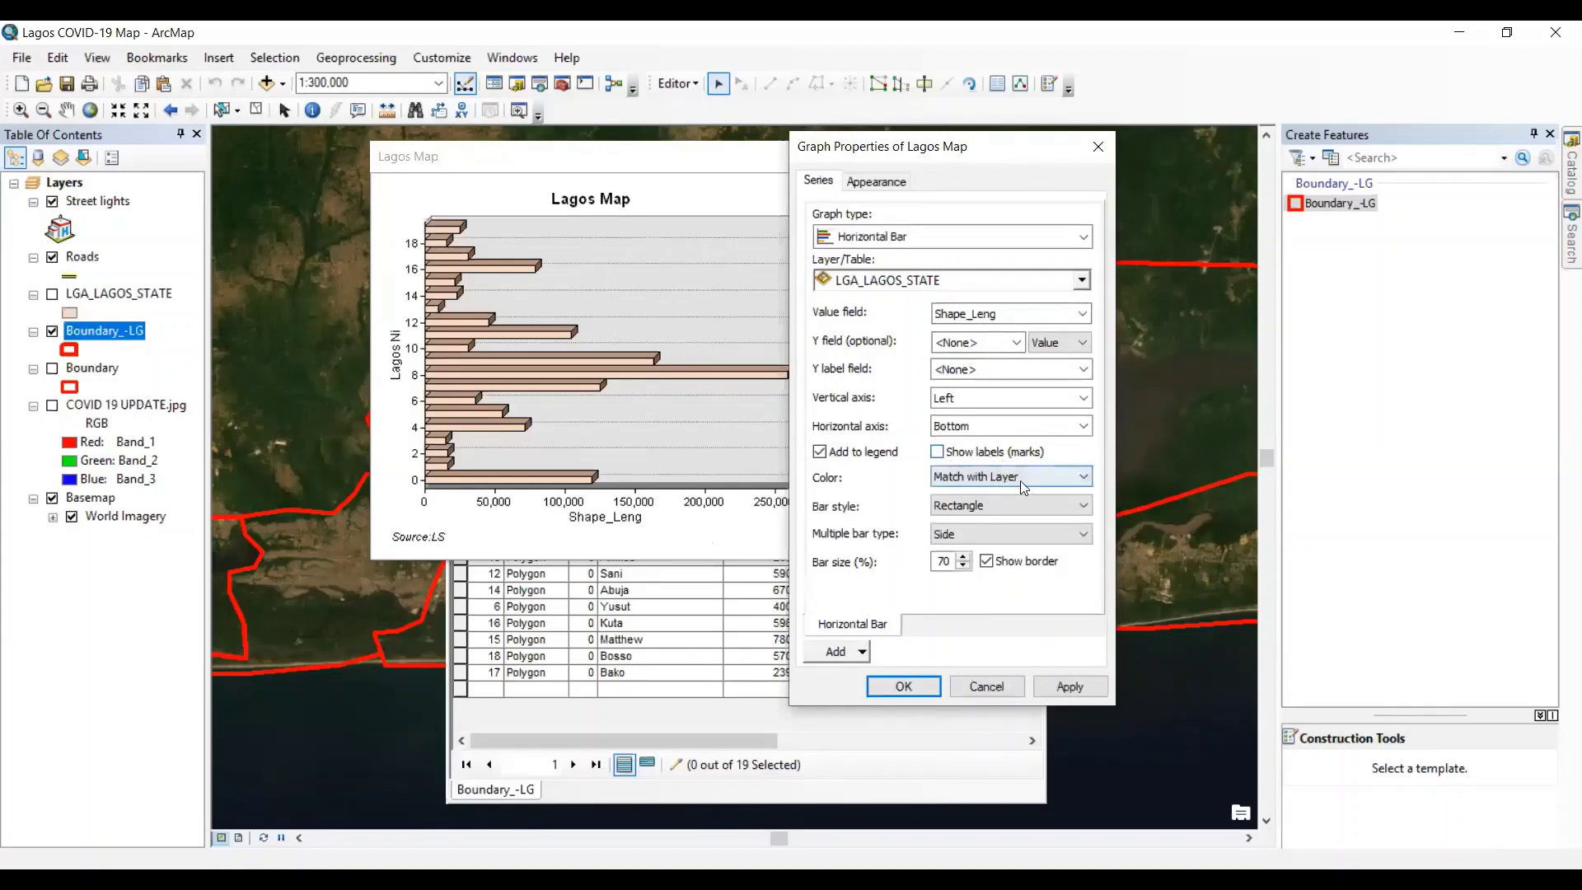
{"action": "left_click", "coordinate": [1030, 481]}
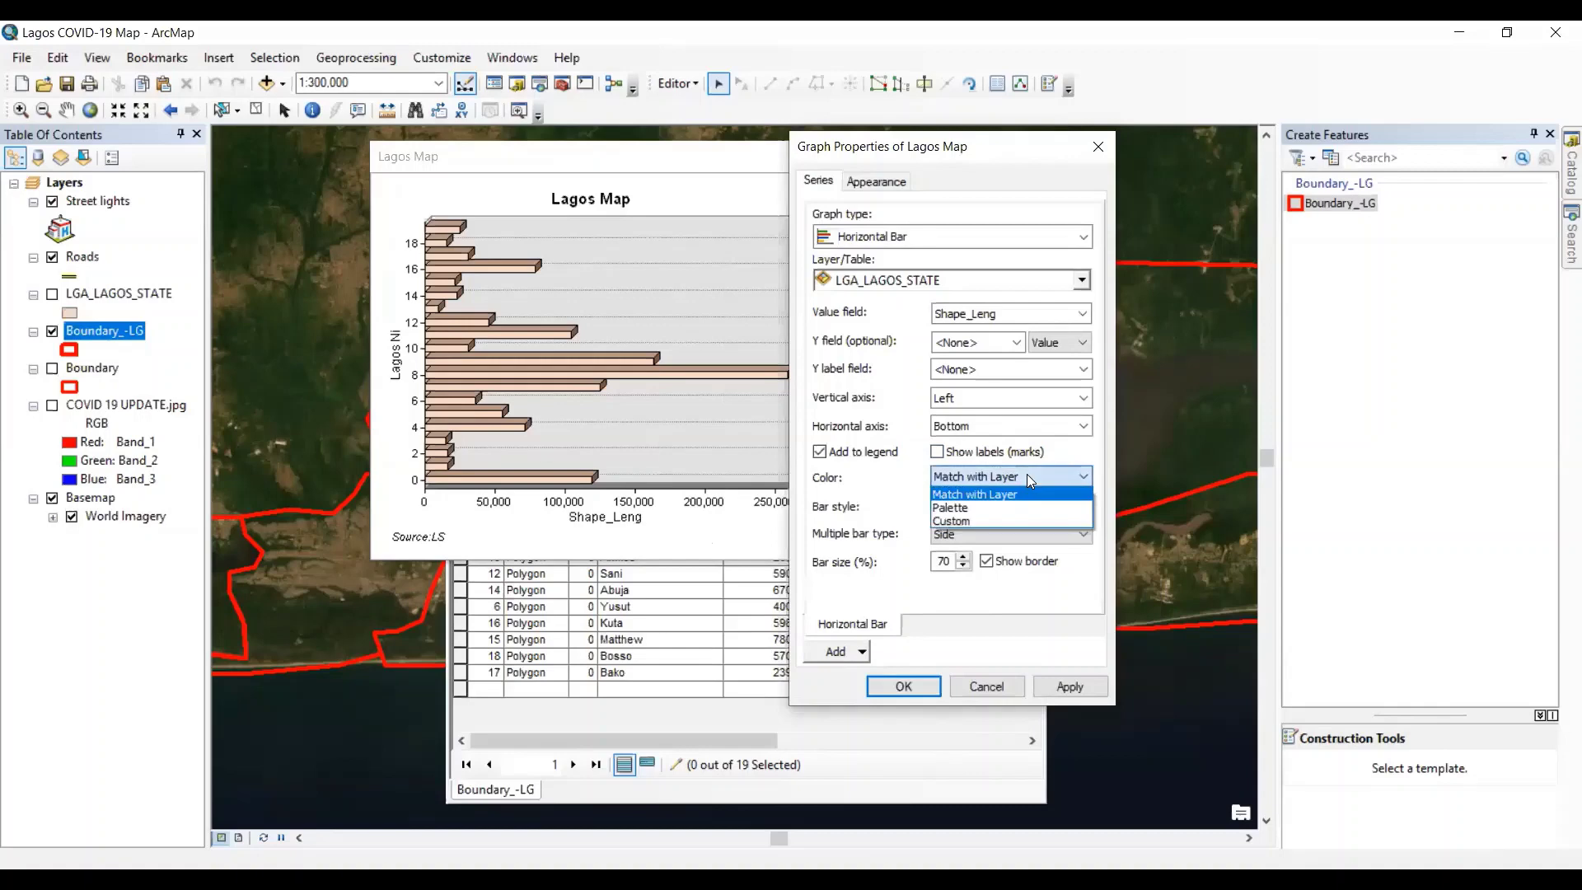
{"action": "left_click", "coordinate": [977, 509]}
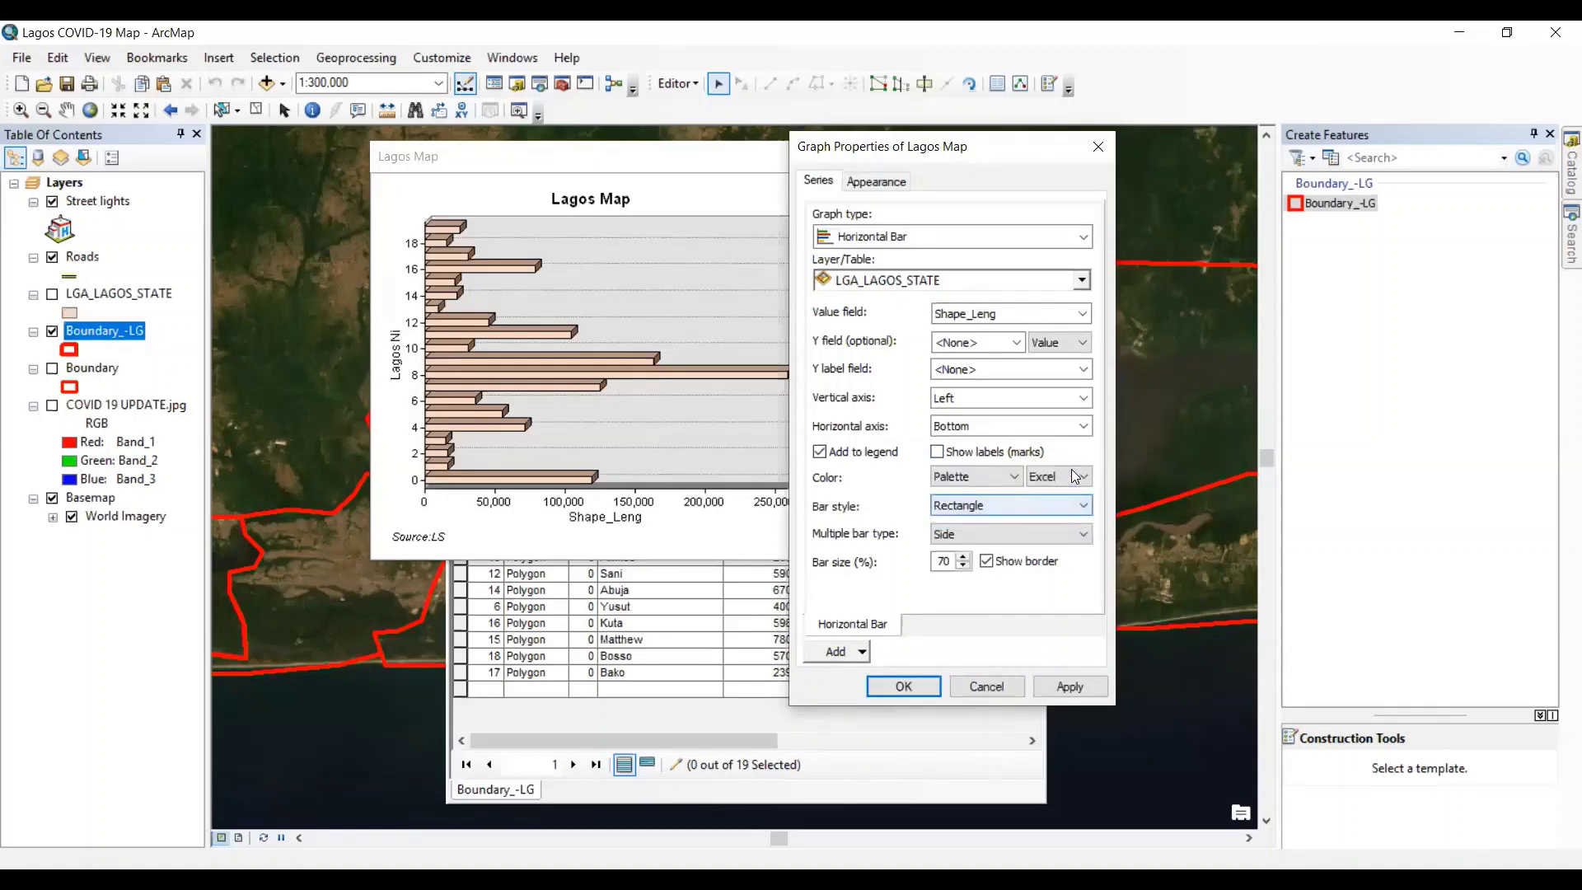
{"action": "left_click", "coordinate": [998, 502]}
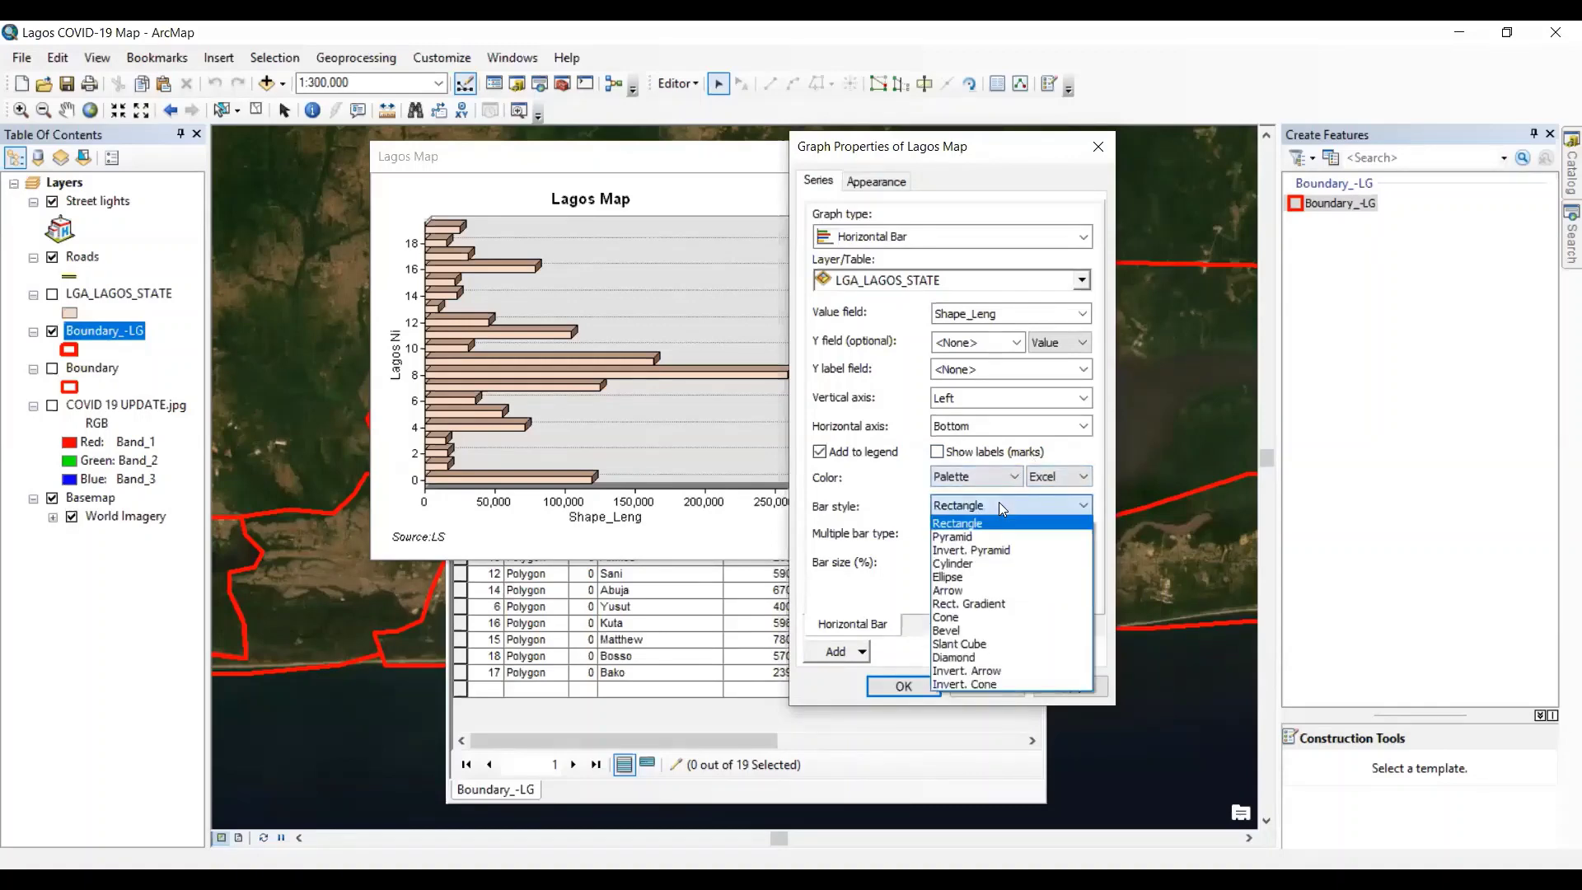
{"action": "left_click", "coordinate": [1001, 504]}
- Switch the graph's bar color to Custom, look through the Color Selector, and apply red to the bars
{"action": "left_click", "coordinate": [939, 476]}
{"action": "left_click", "coordinate": [977, 519]}
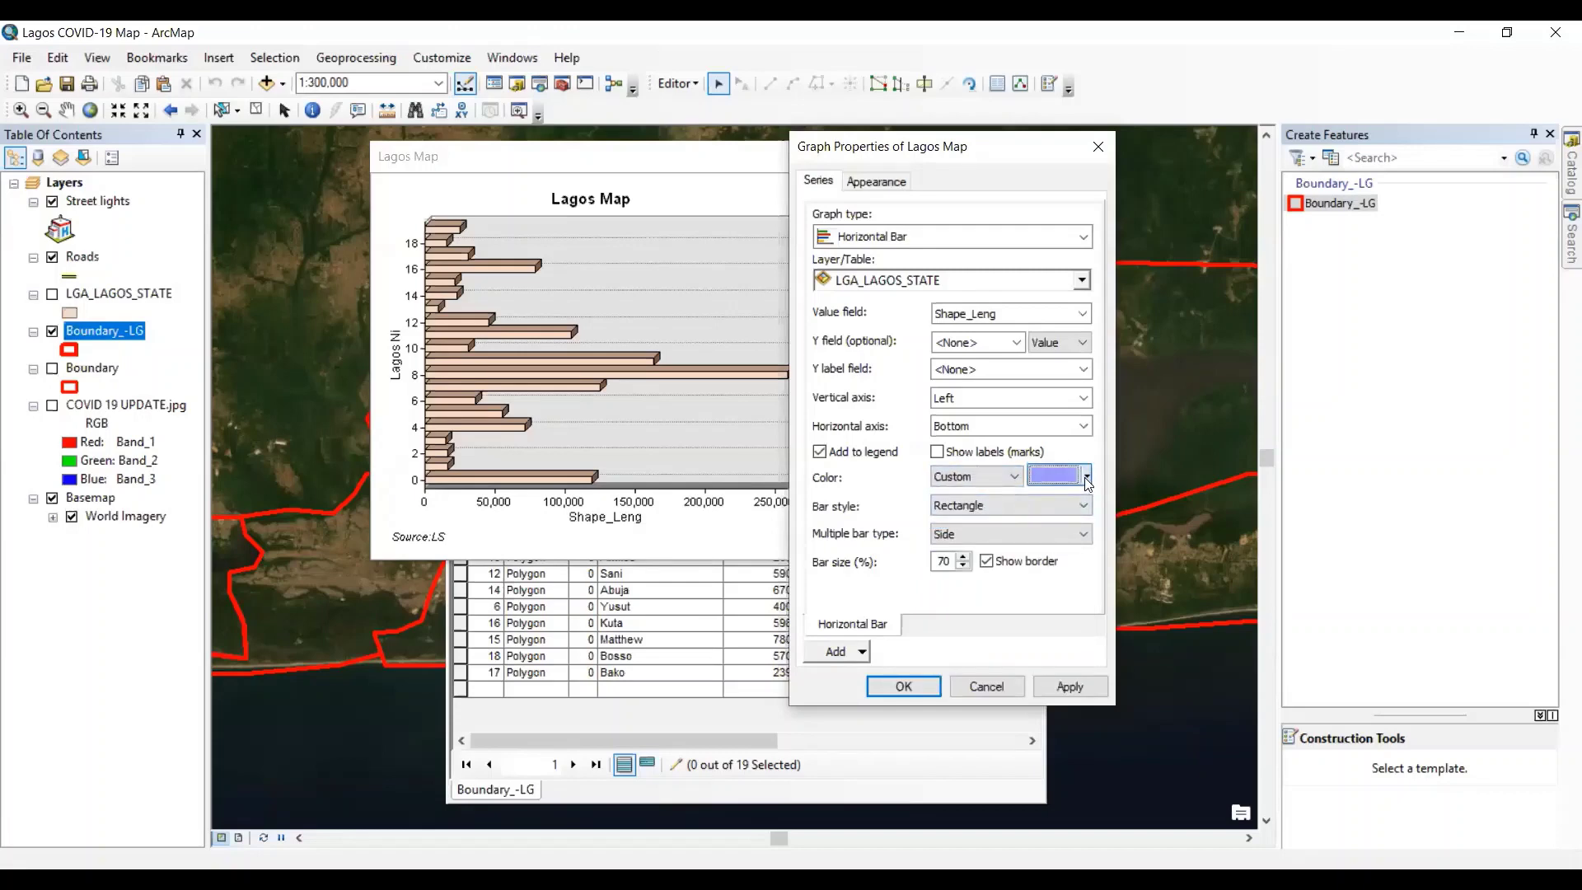
{"action": "left_click", "coordinate": [1096, 433]}
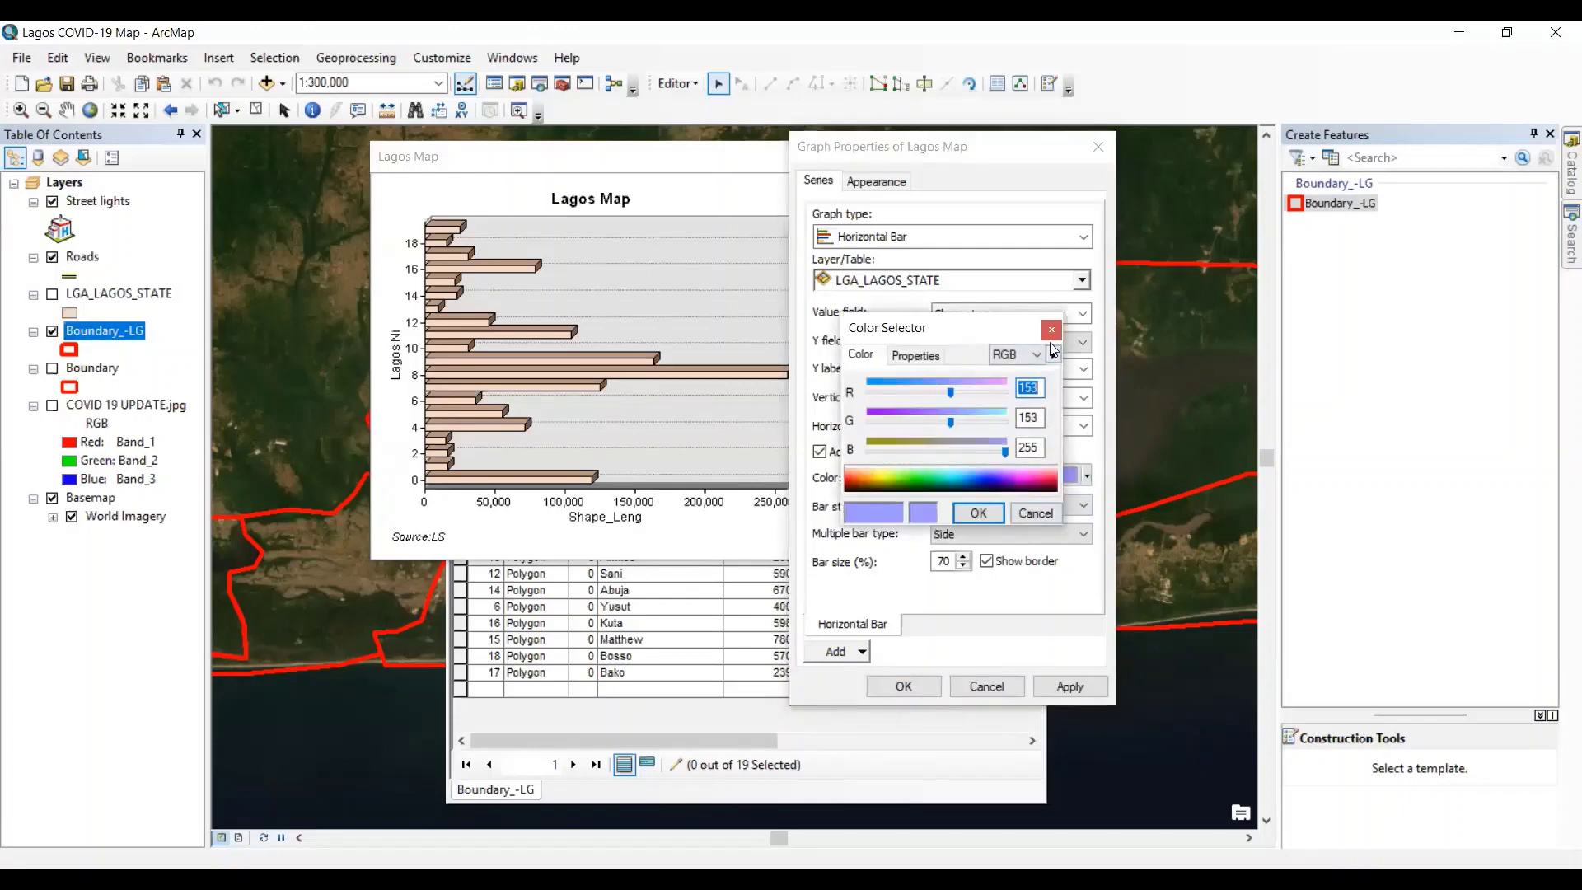
{"action": "left_click", "coordinate": [930, 357]}
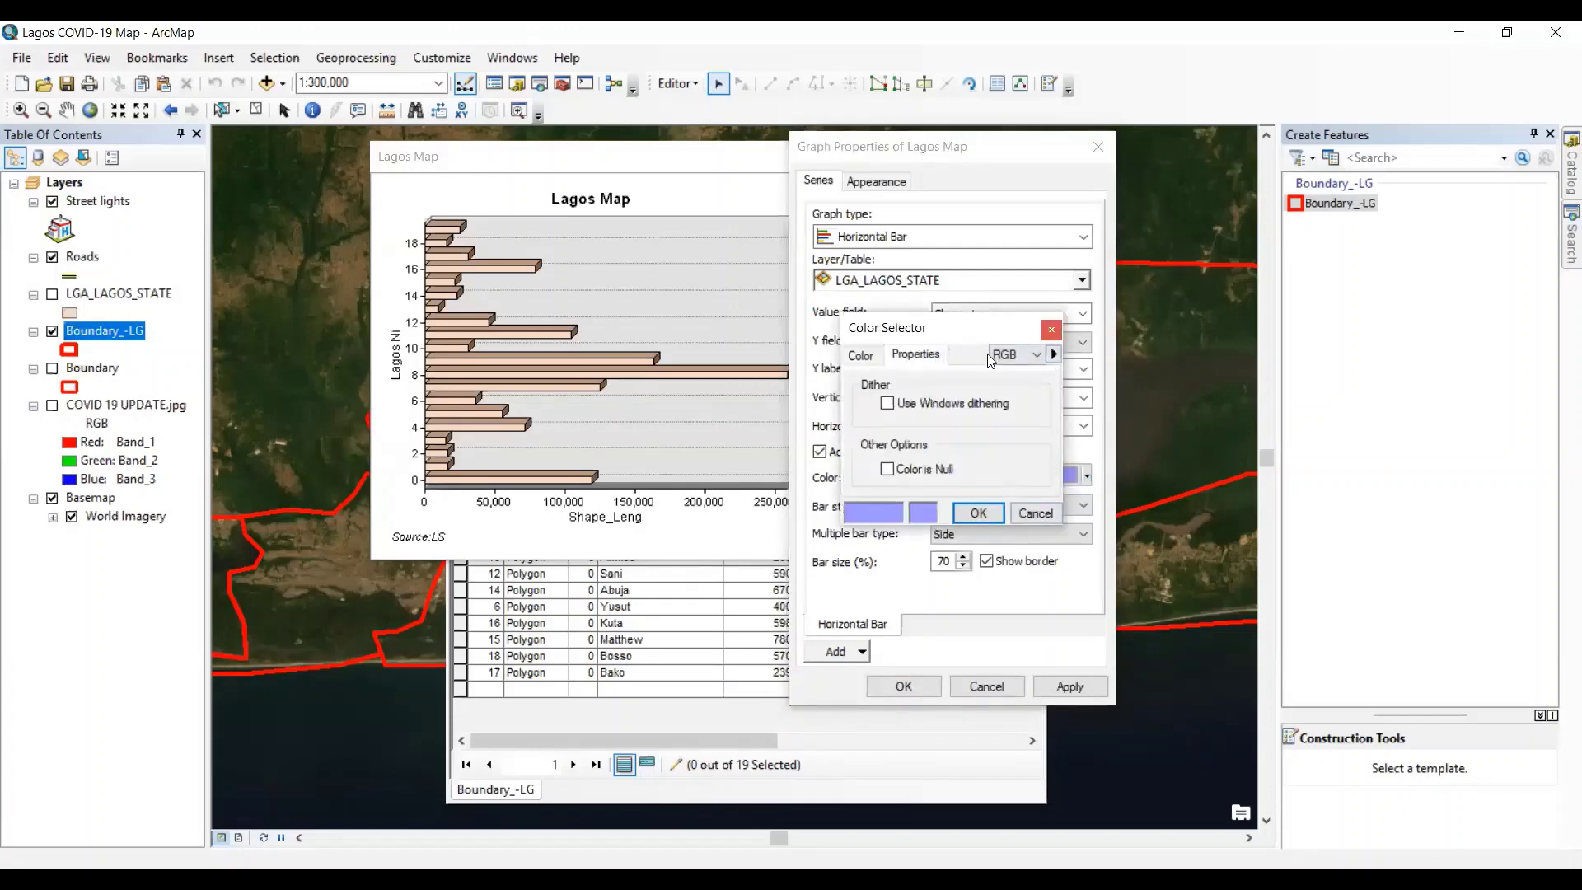
{"action": "left_click", "coordinate": [1052, 330]}
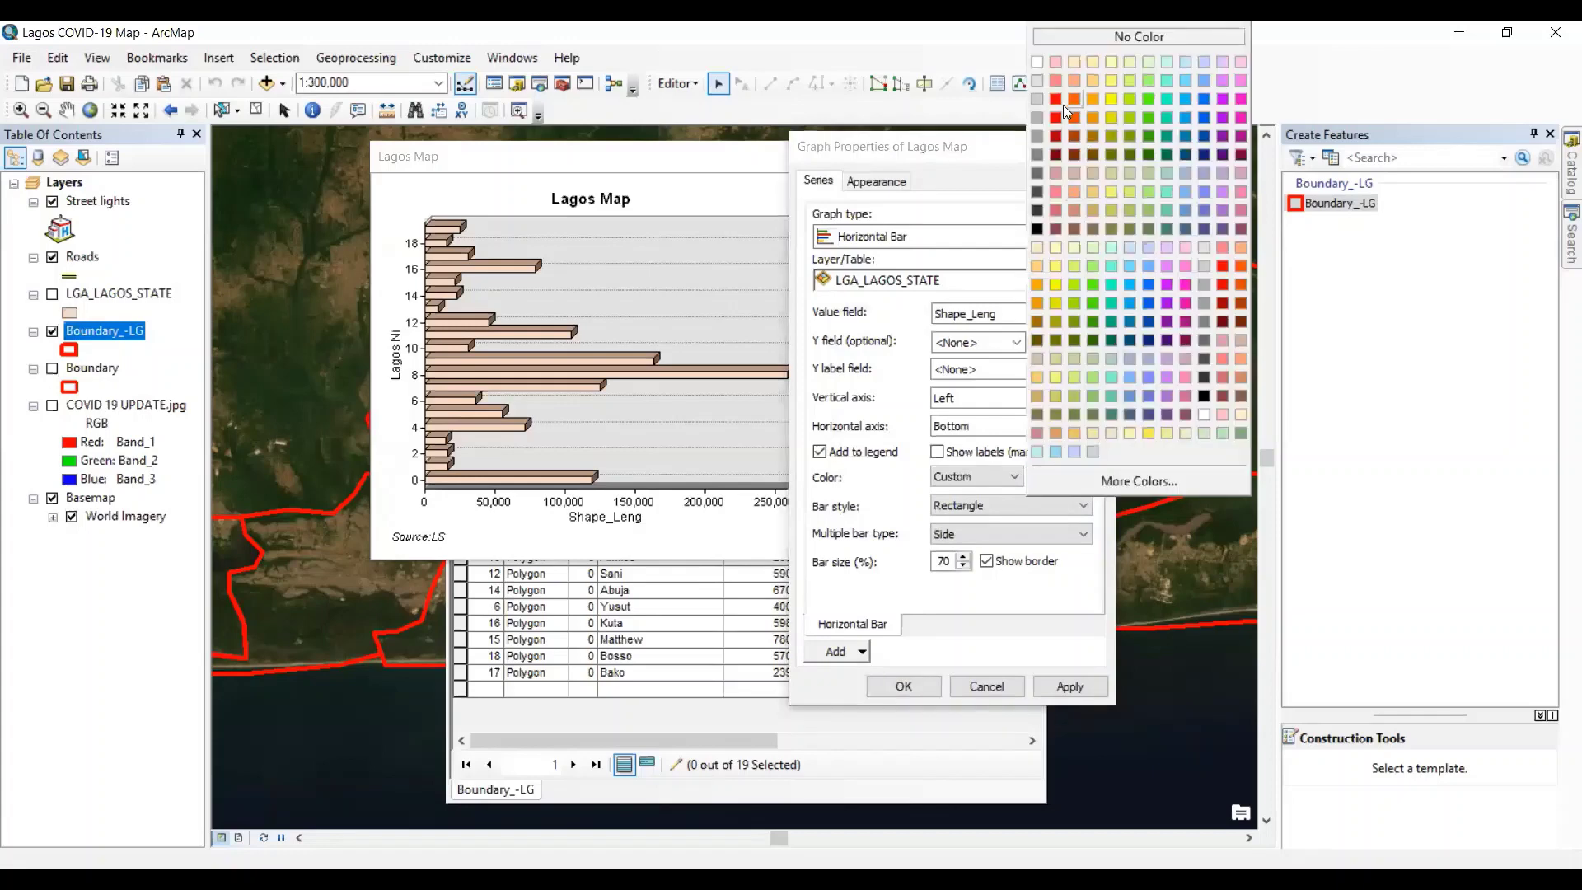
{"action": "left_click", "coordinate": [1056, 120]}
{"action": "left_click", "coordinate": [1085, 686]}
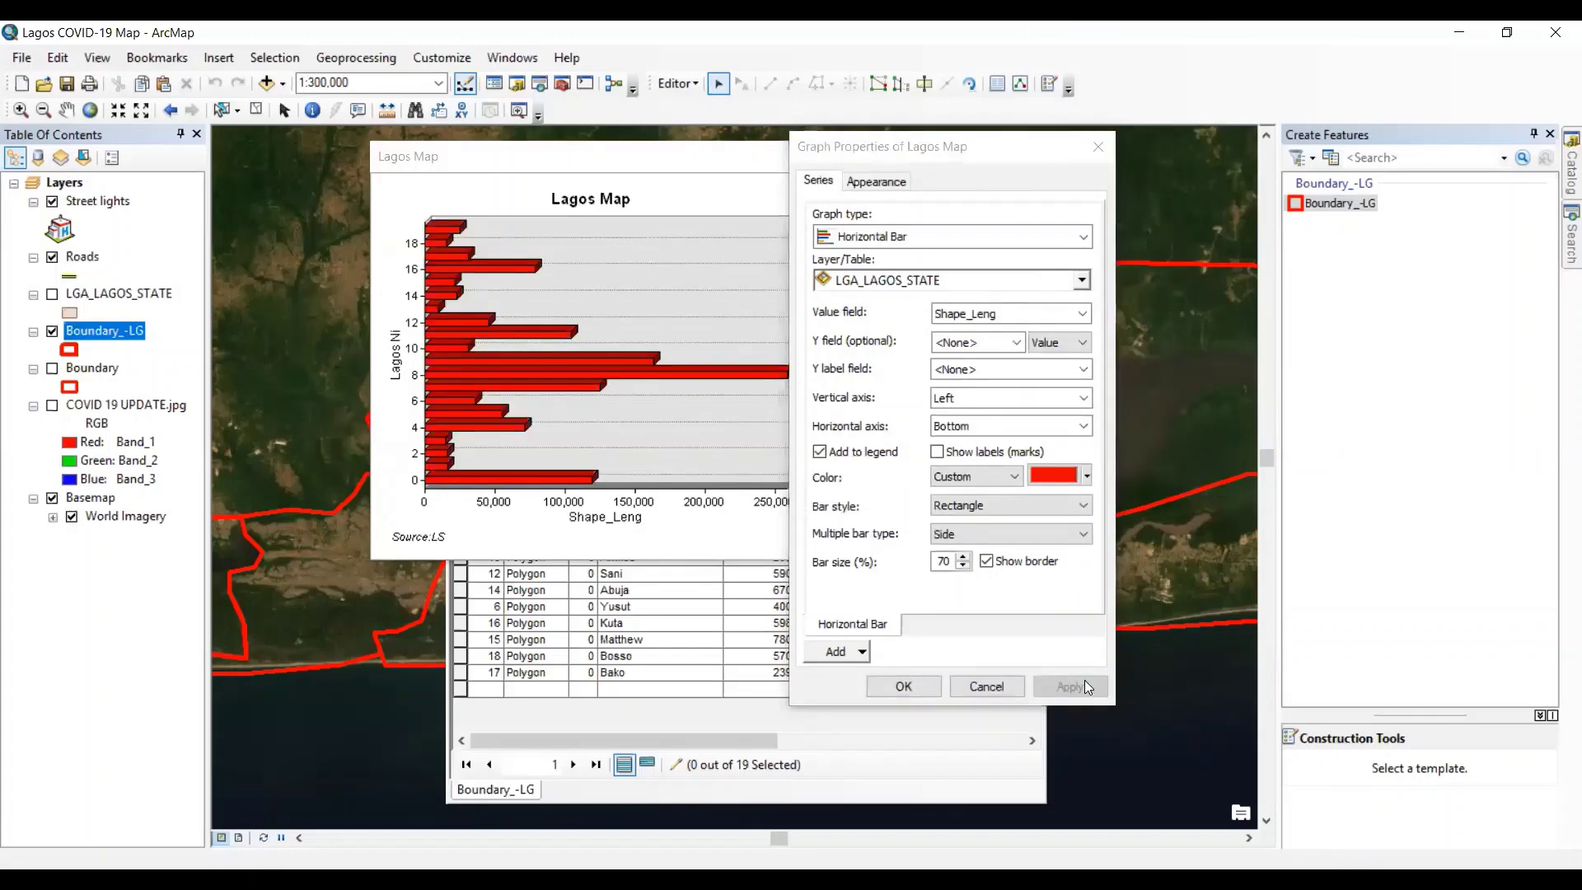
- Change the custom bar color of the Lagos Map graph to dark blue and apply it
{"action": "left_click", "coordinate": [1086, 477]}
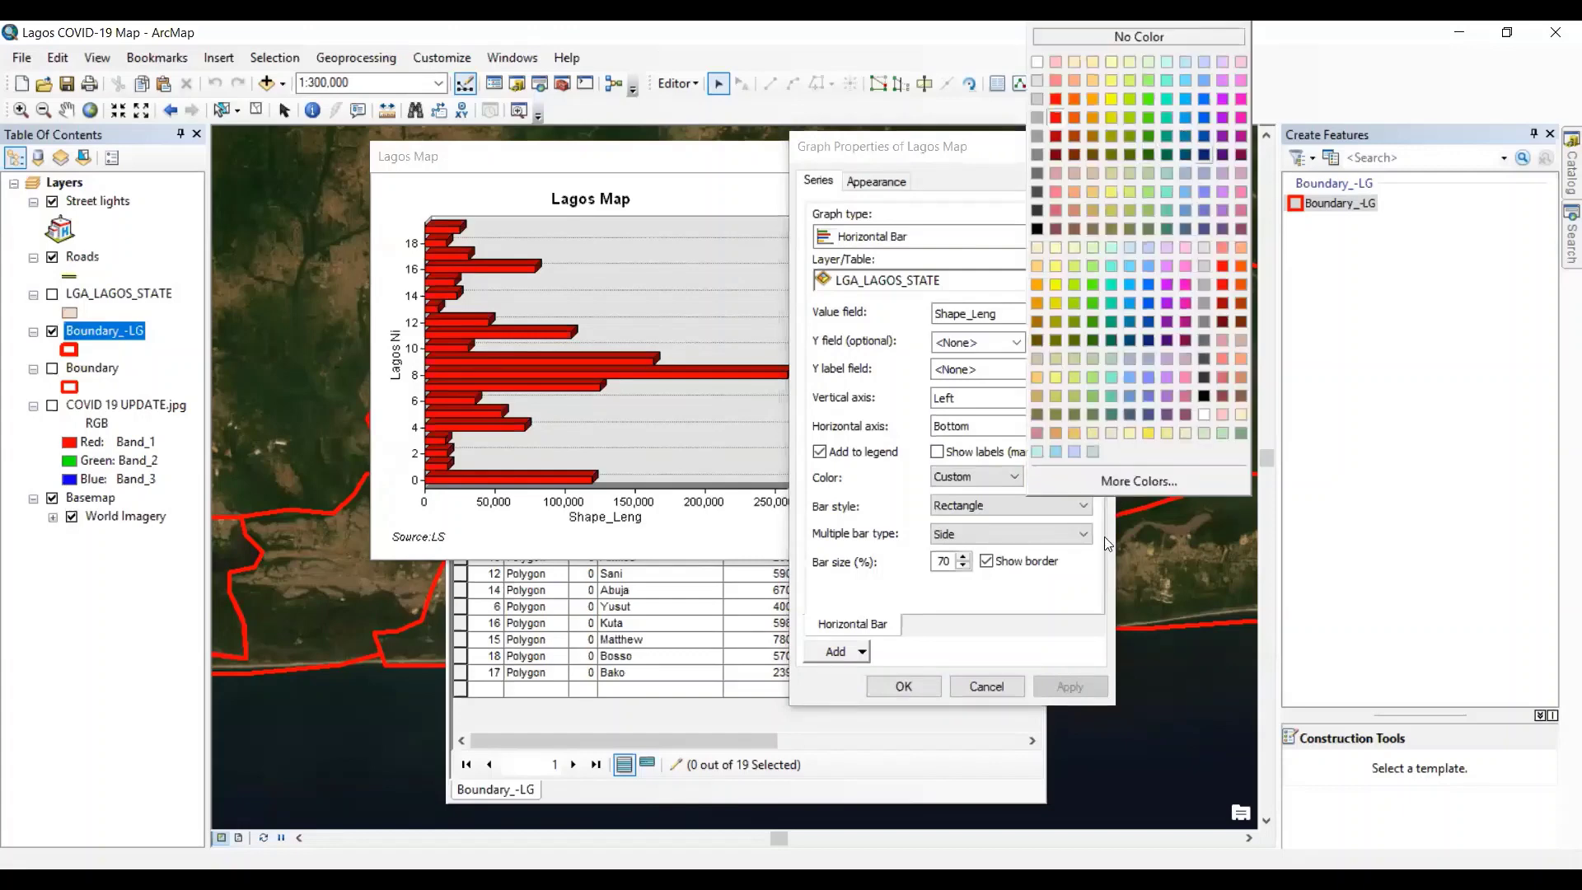
{"action": "left_click", "coordinate": [1203, 155]}
{"action": "left_click", "coordinate": [1077, 689]}
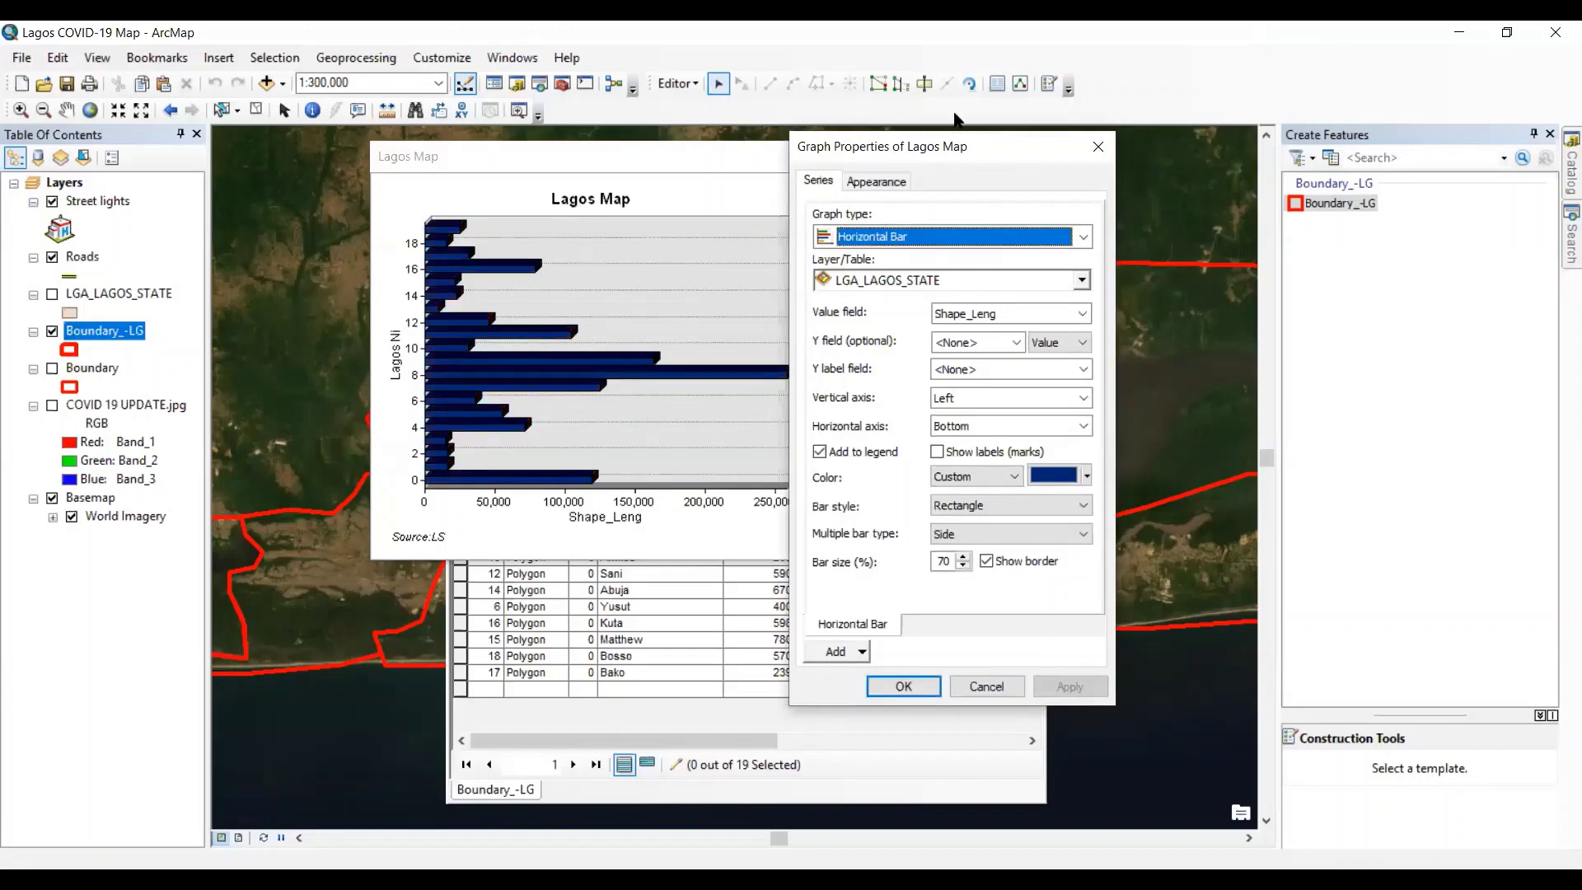
{"action": "left_click", "coordinate": [964, 556]}
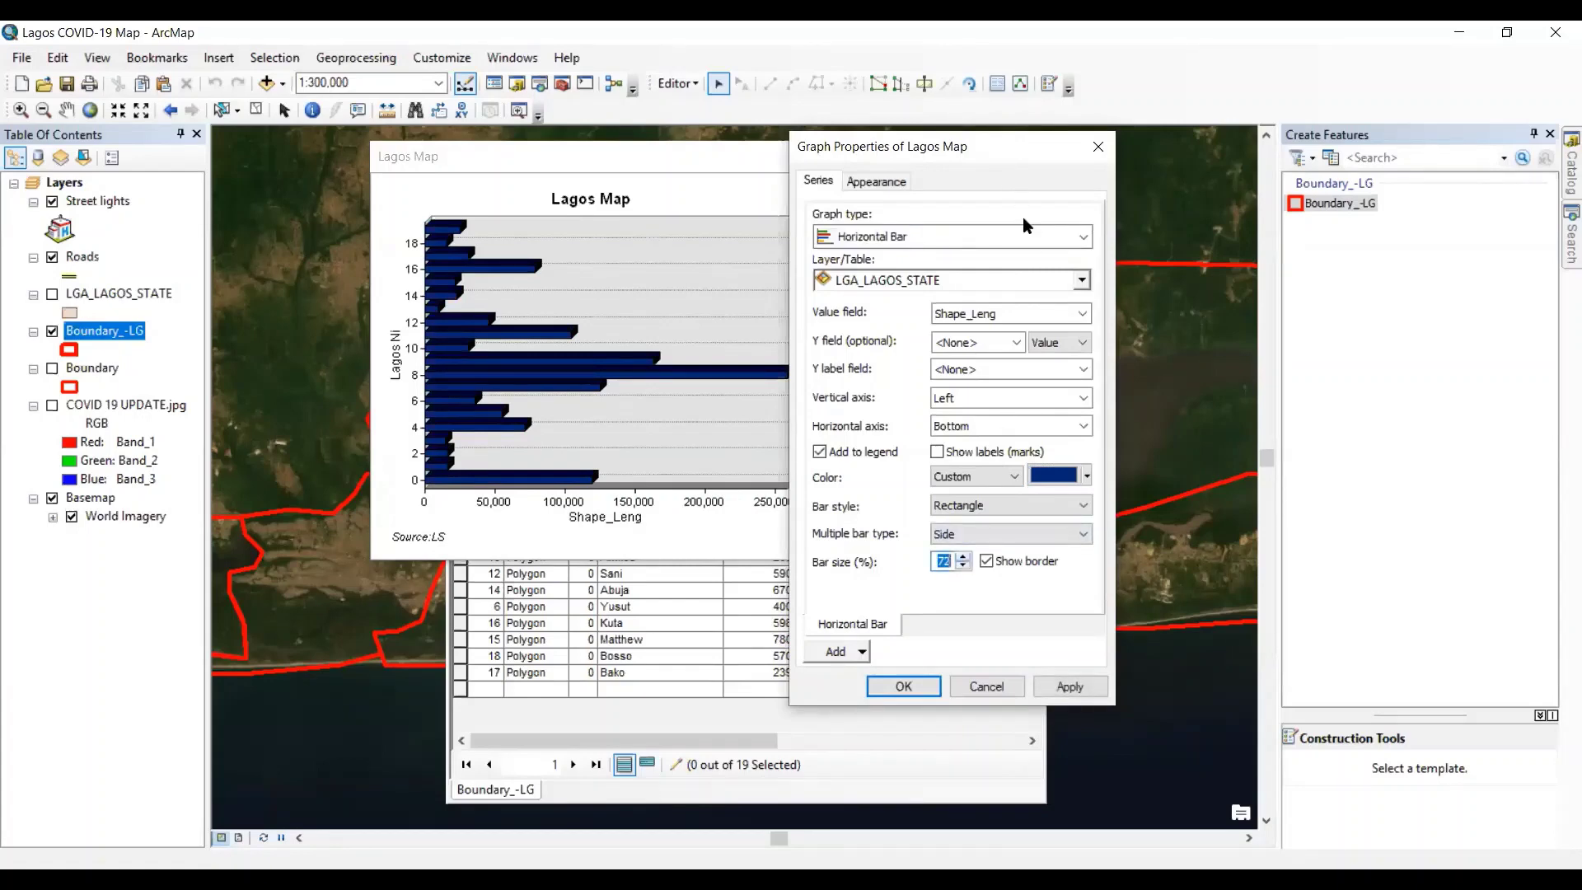
{"action": "left_click", "coordinate": [1036, 237]}
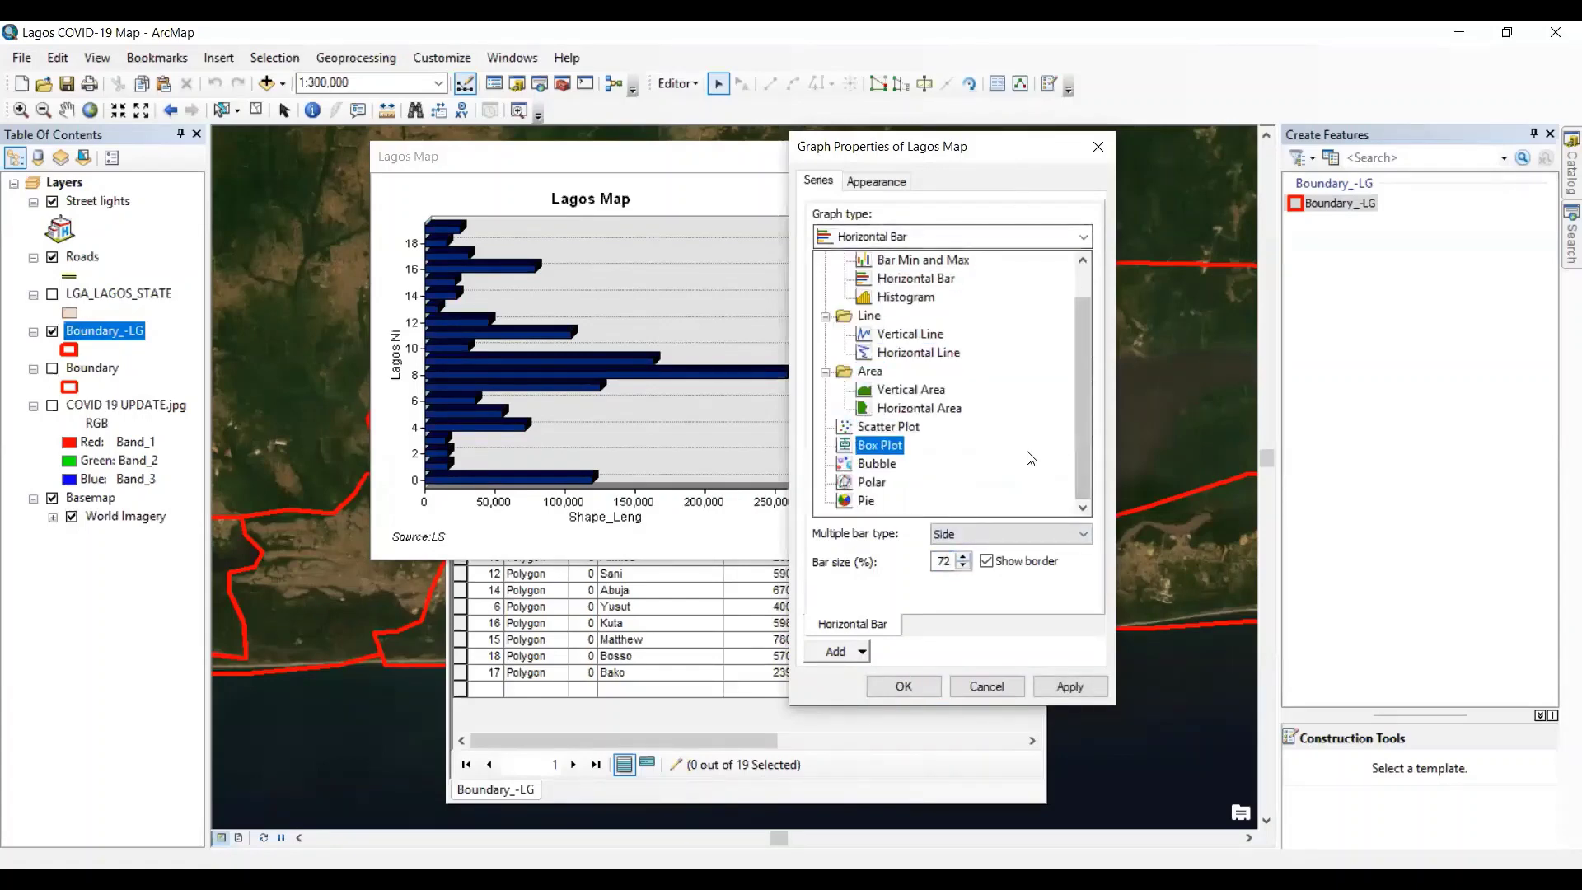
{"action": "left_click", "coordinate": [908, 434]}
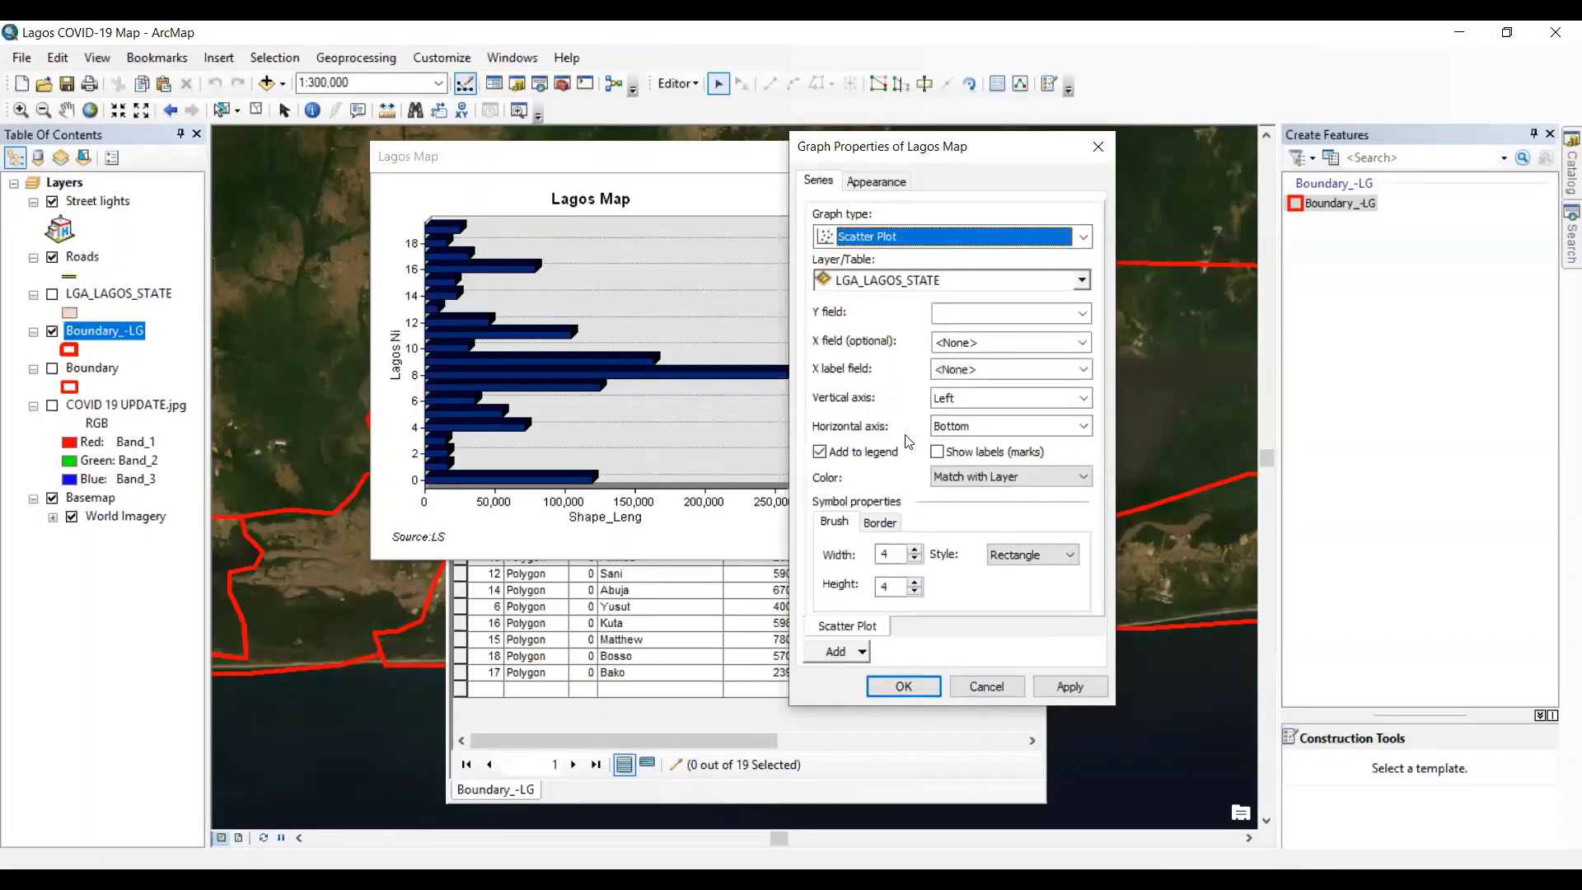
{"action": "left_click", "coordinate": [1080, 315]}
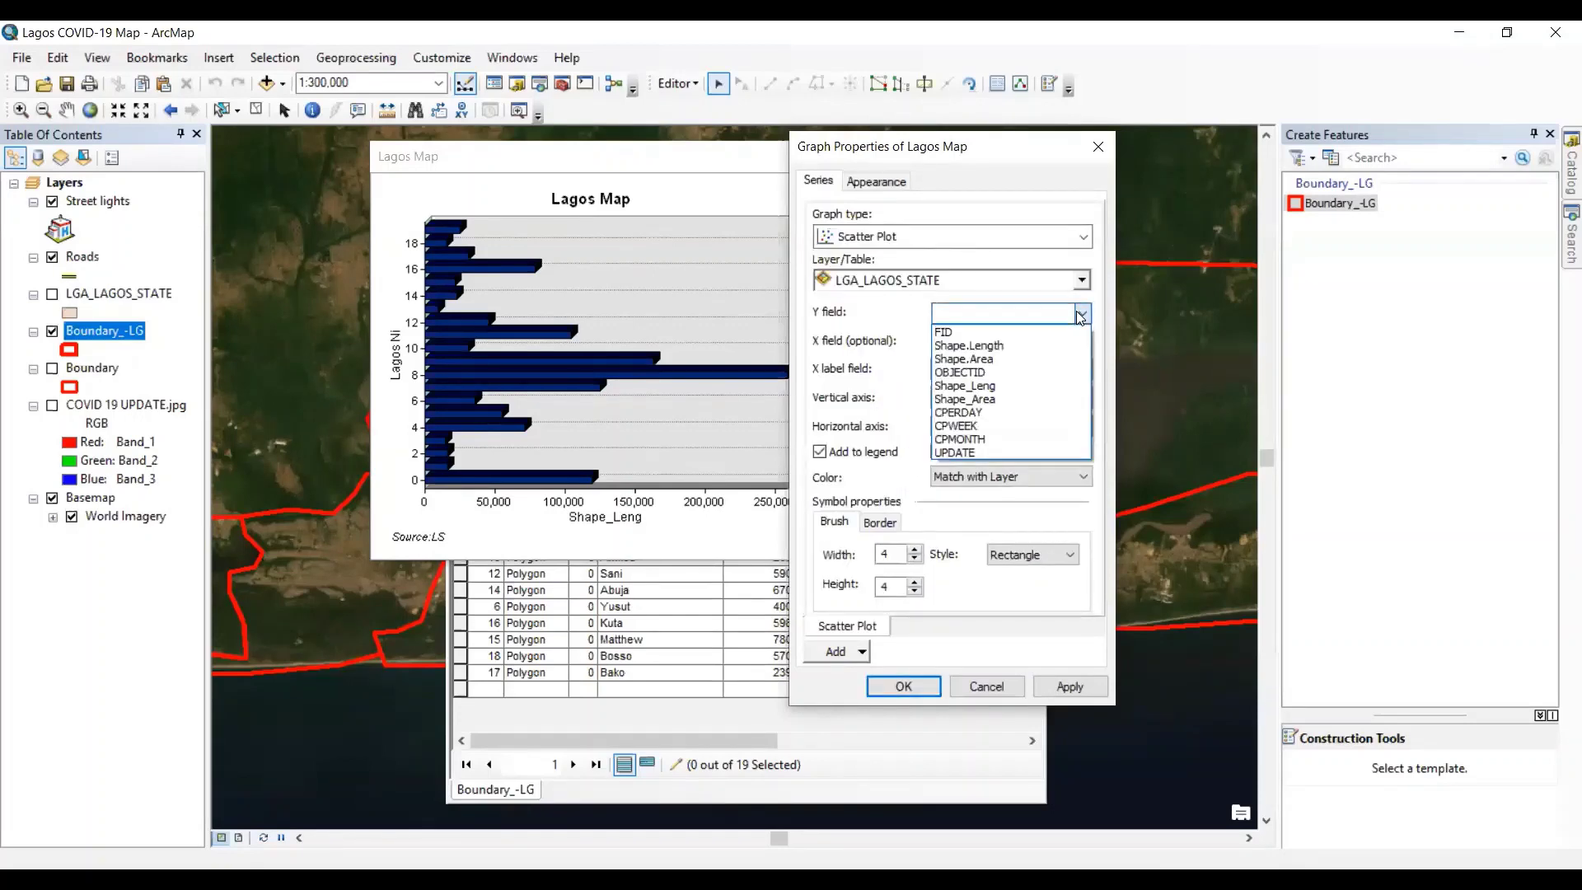
{"action": "left_click", "coordinate": [1107, 148]}
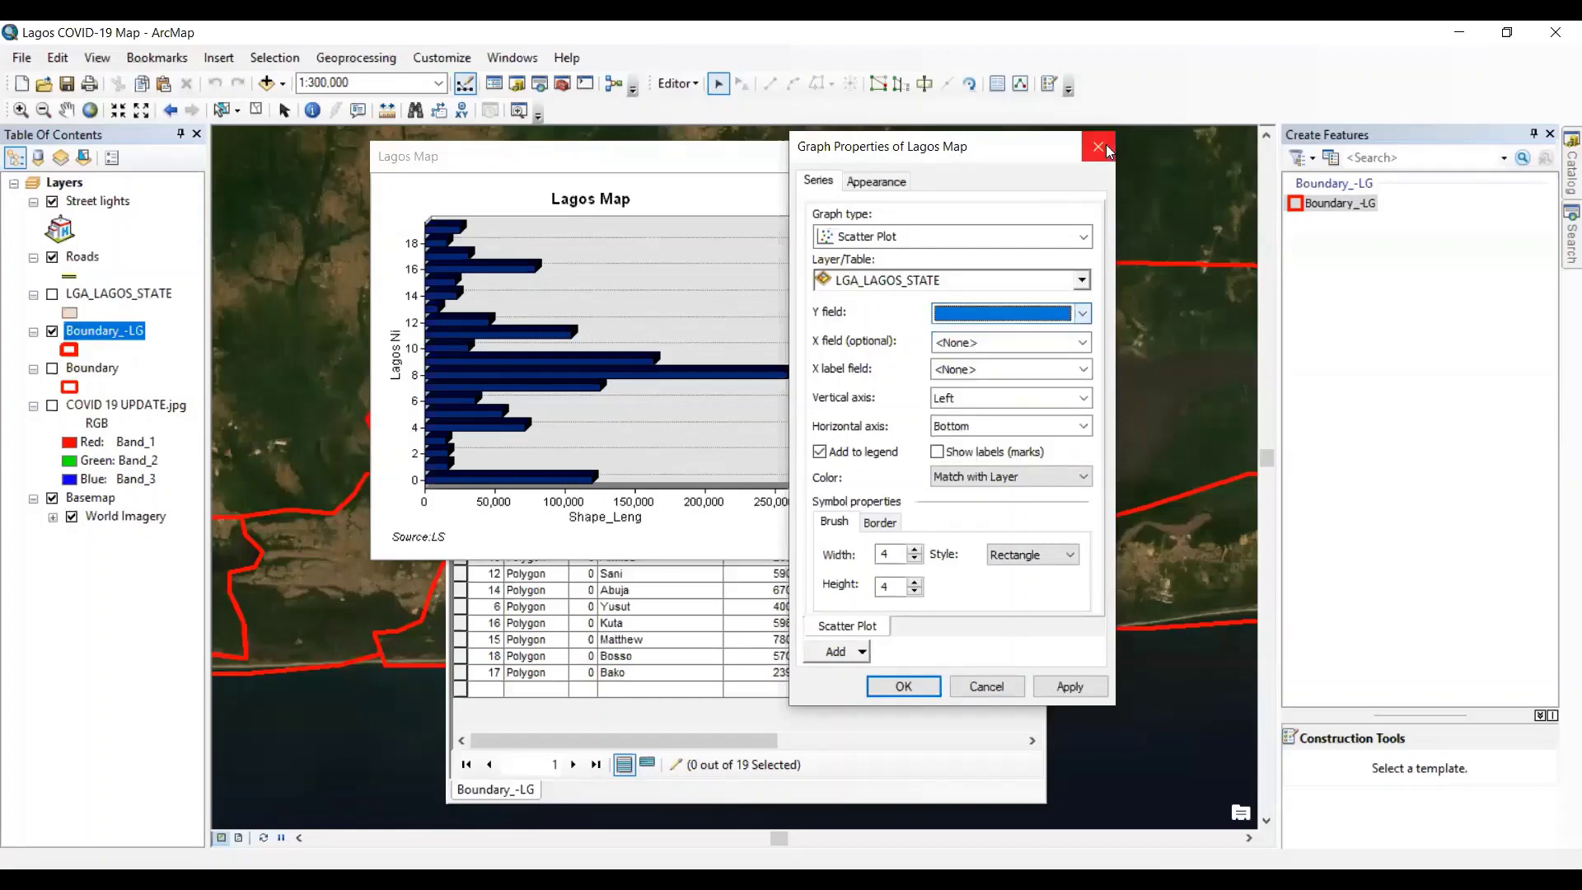
{"action": "left_click", "coordinate": [1105, 145]}
- Add the Lagos Map graph to the map layout and close the graph window
{"action": "right_click", "coordinate": [710, 191]}
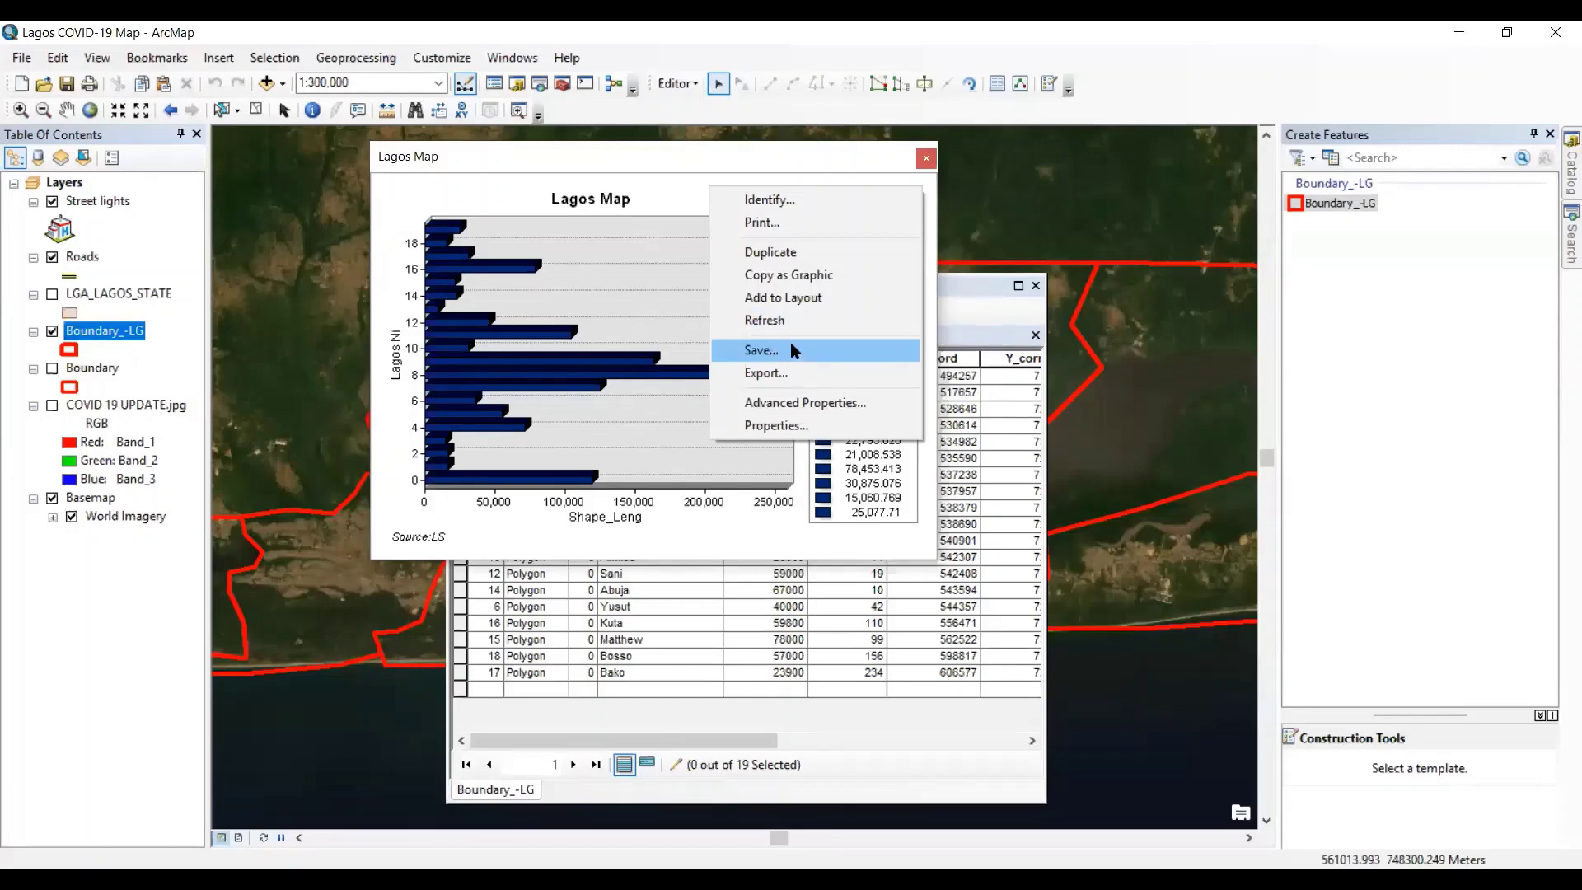
{"action": "left_click", "coordinate": [809, 301]}
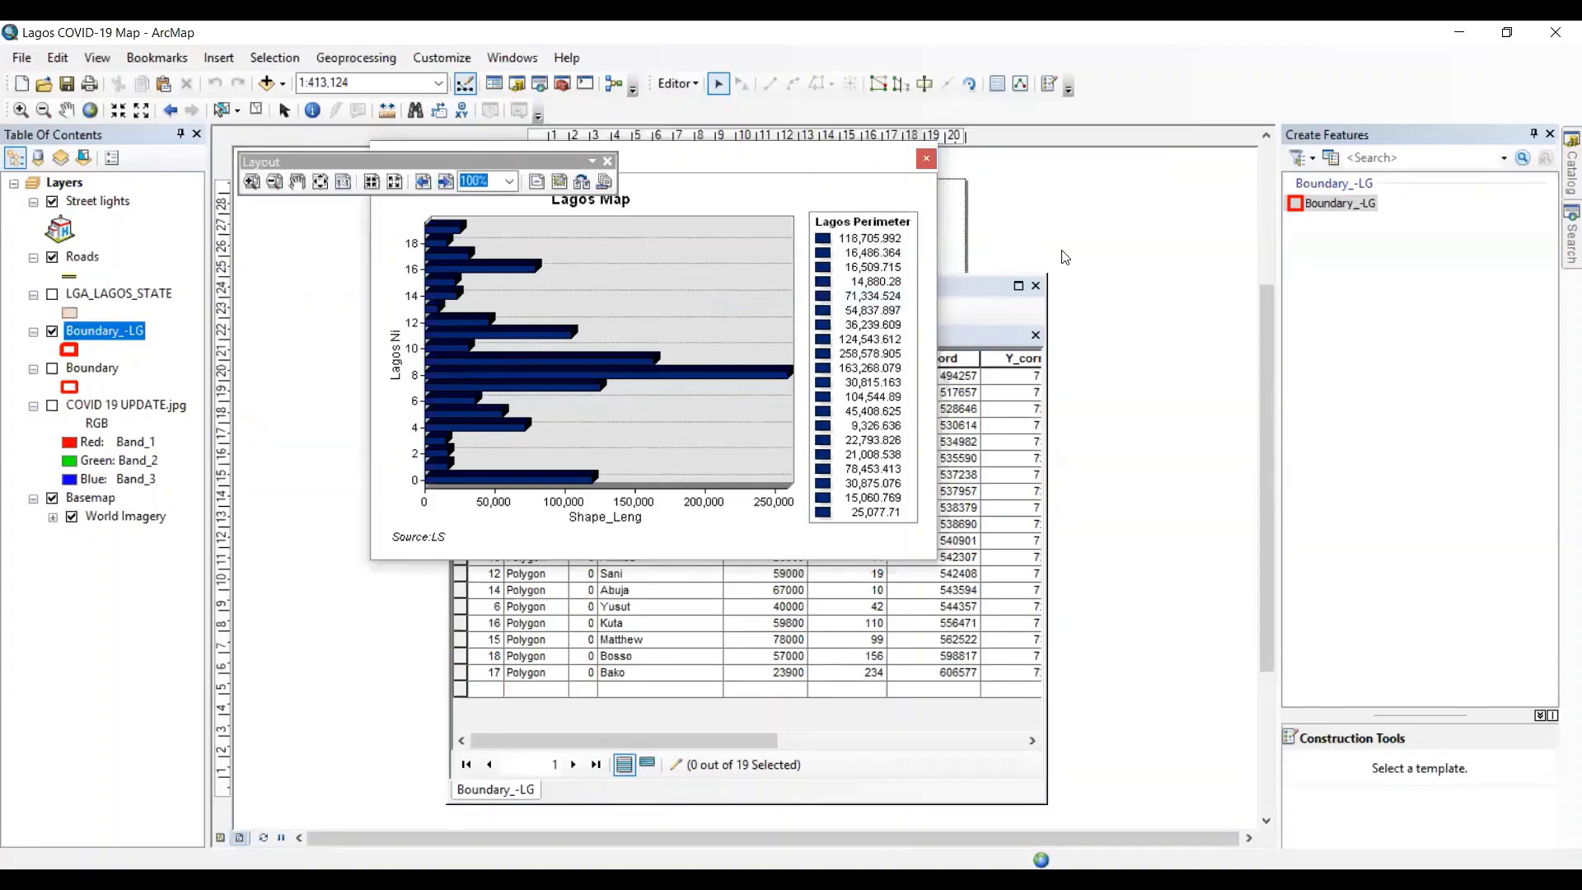
{"action": "left_click", "coordinate": [735, 204]}
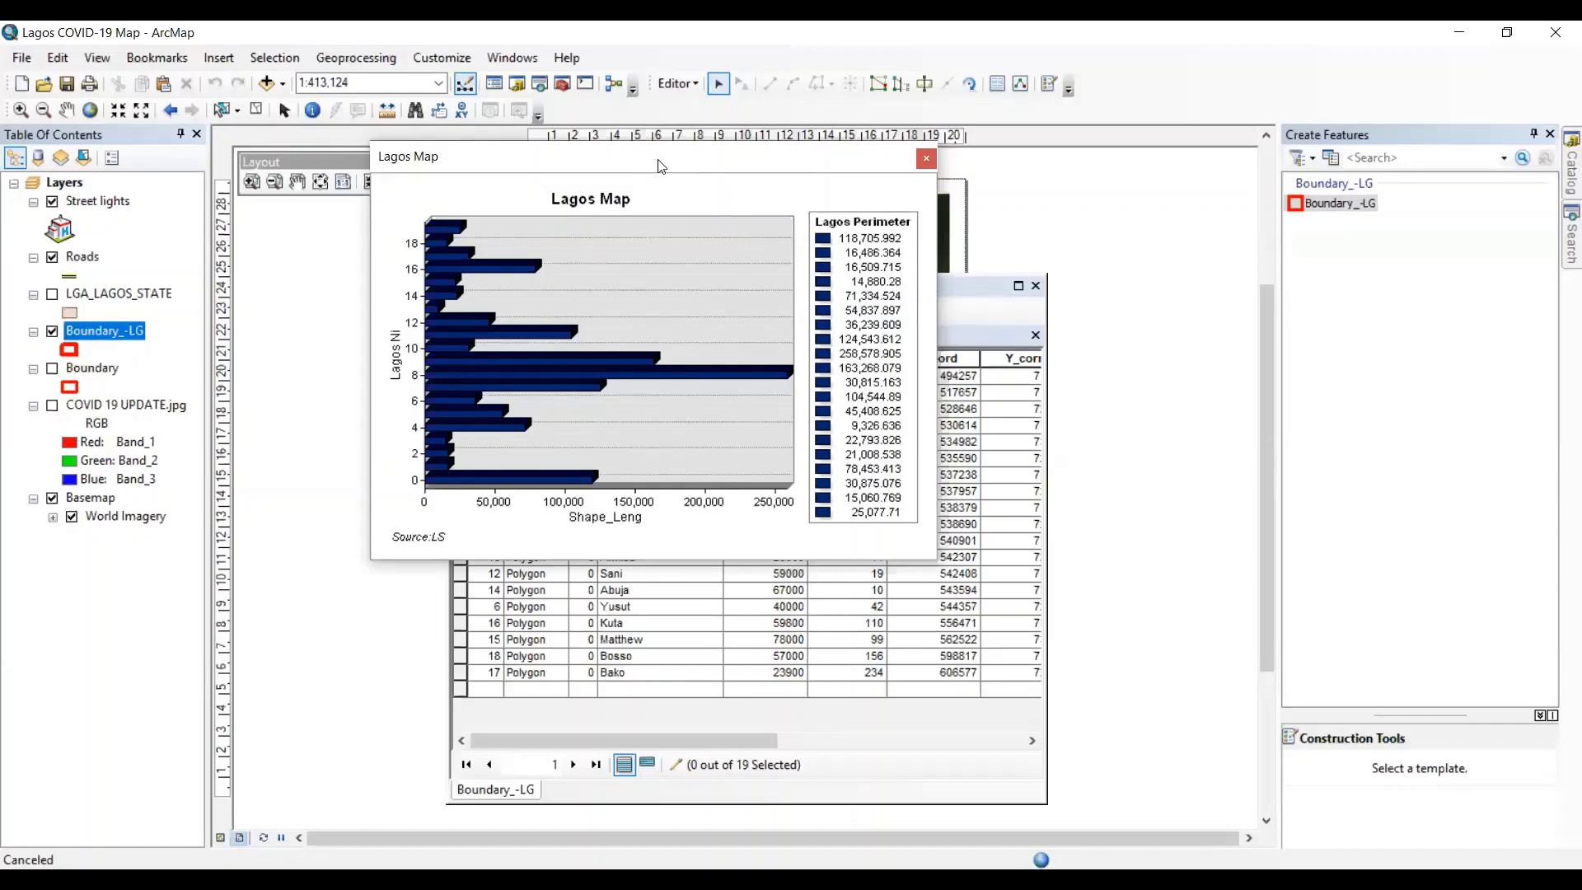
{"action": "left_click_drag", "start_coordinate": [659, 165], "coordinate": [816, 308]}
{"action": "left_click_drag", "start_coordinate": [935, 307], "coordinate": [1055, 410]}
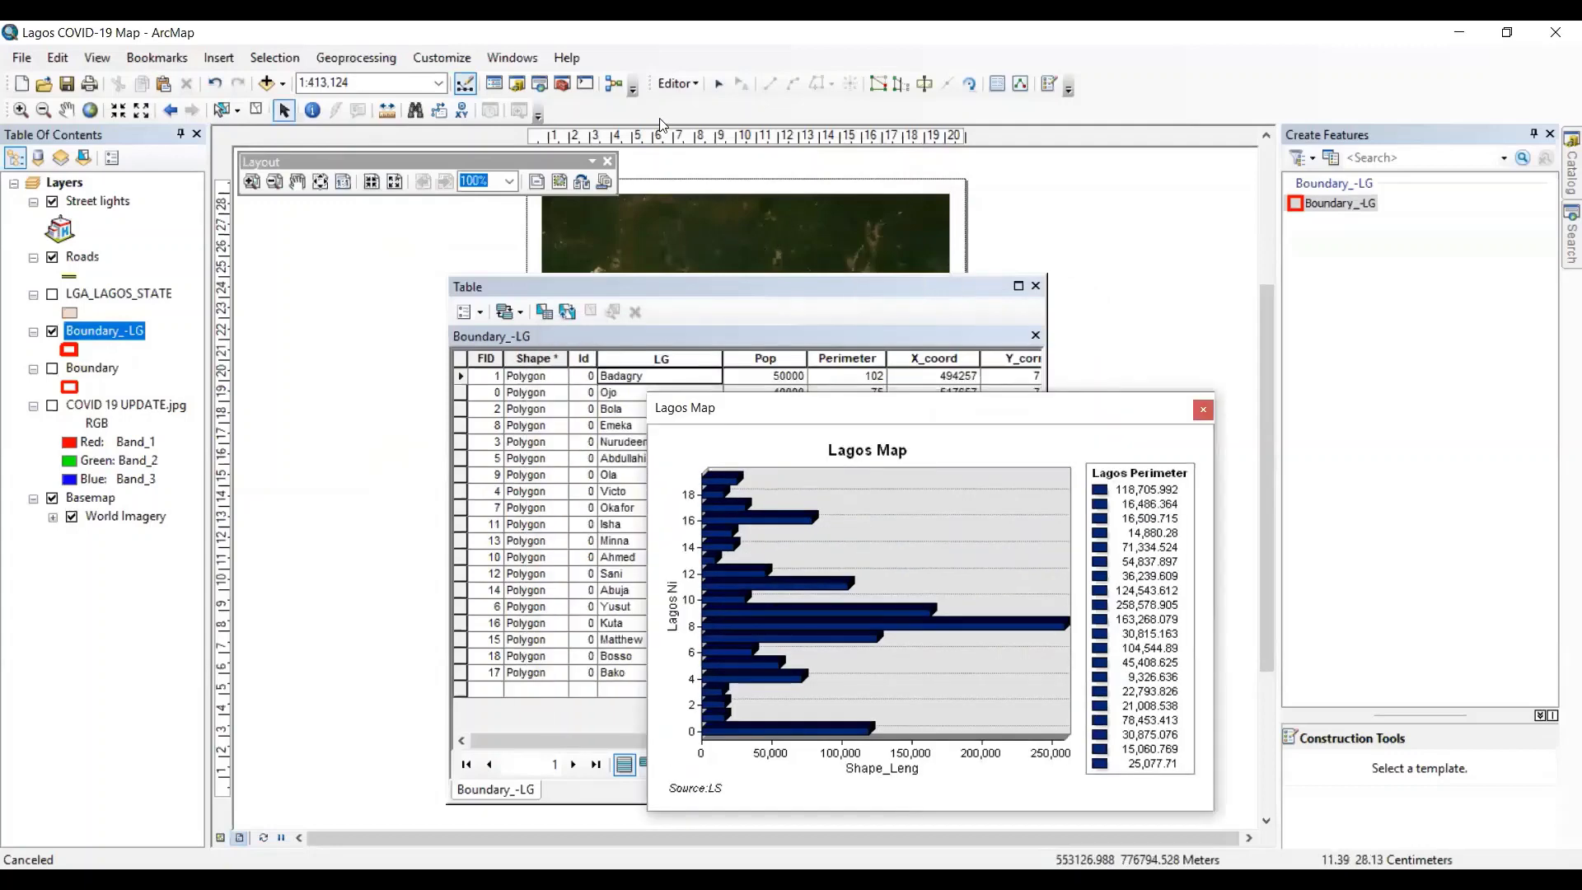
{"action": "left_click", "coordinate": [1203, 410]}
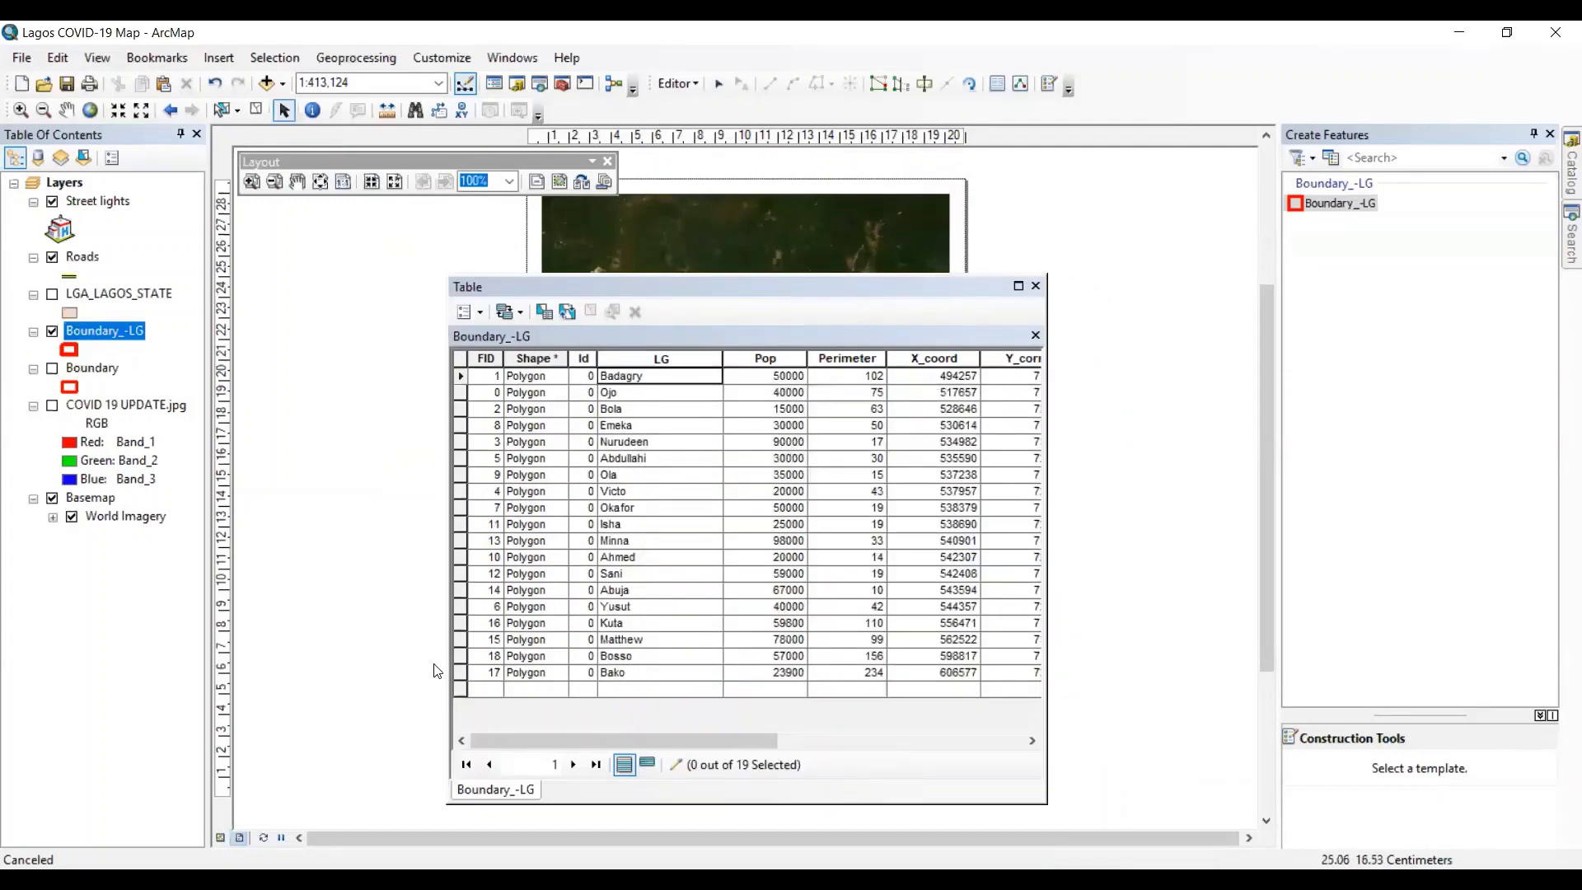
- Return to data view and start a new Scatter Plot graph from the Boundary_-LG attribute table
{"action": "left_click", "coordinate": [220, 838]}
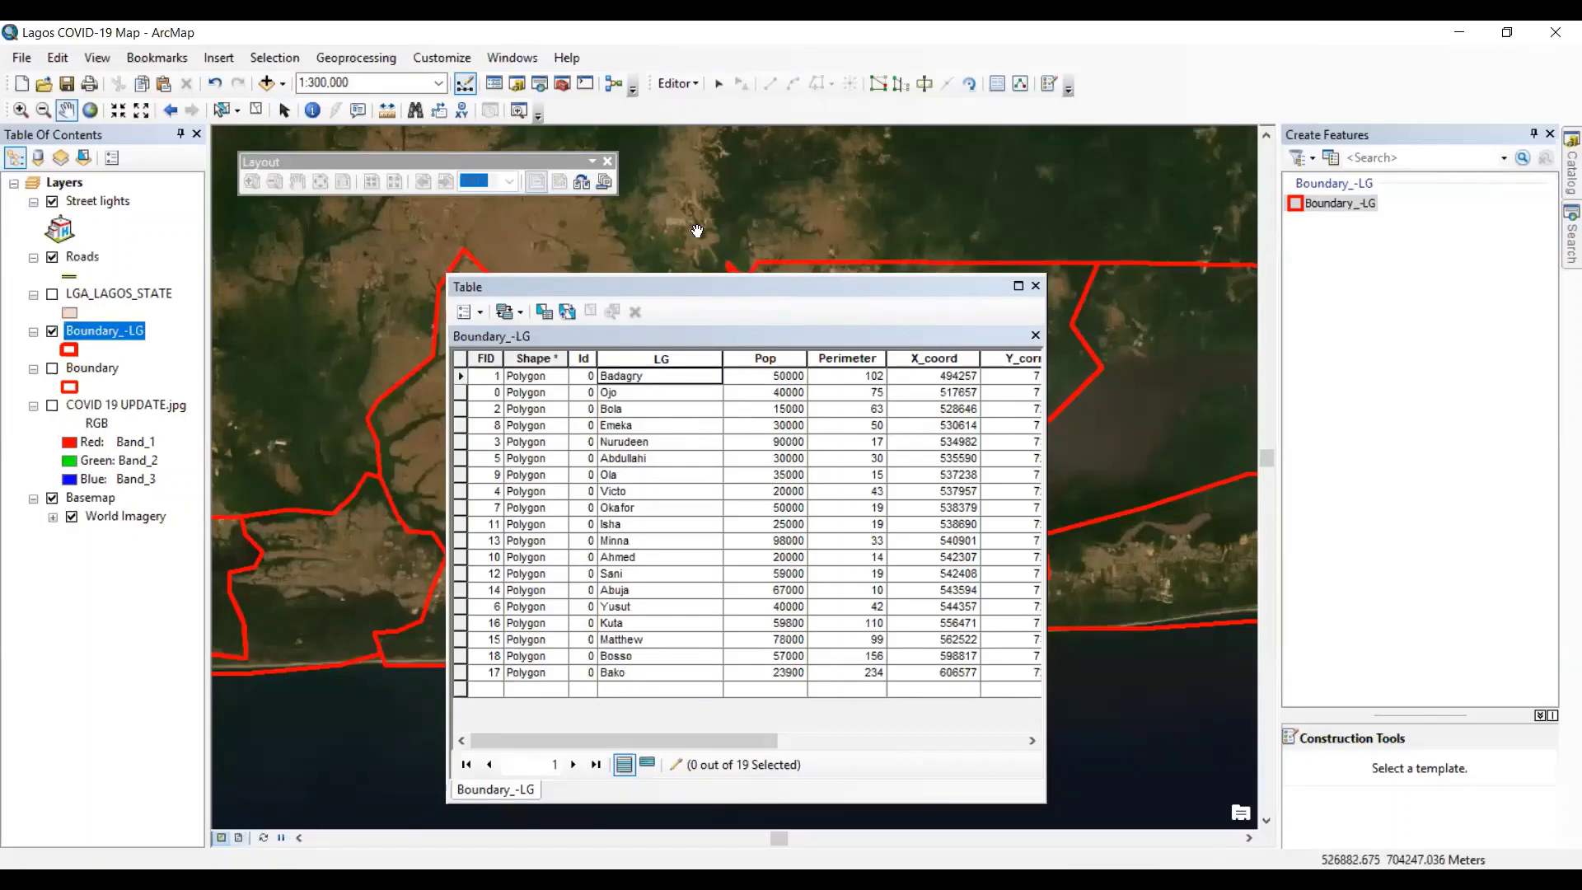
{"action": "left_click_drag", "start_coordinate": [777, 239], "coordinate": [777, 231]}
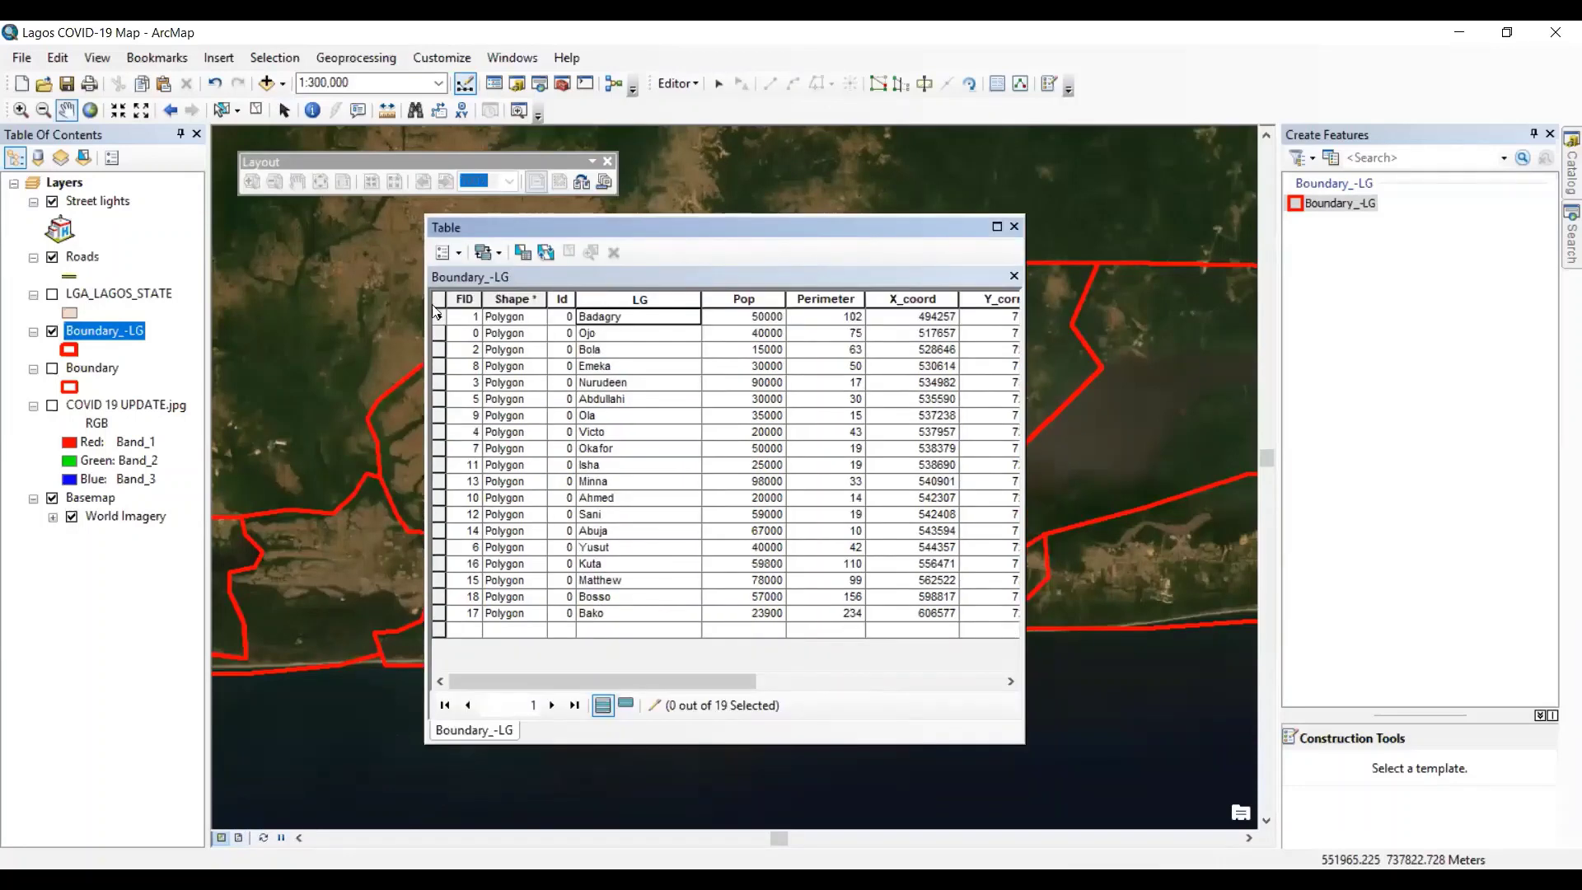
{"action": "left_click", "coordinate": [459, 254]}
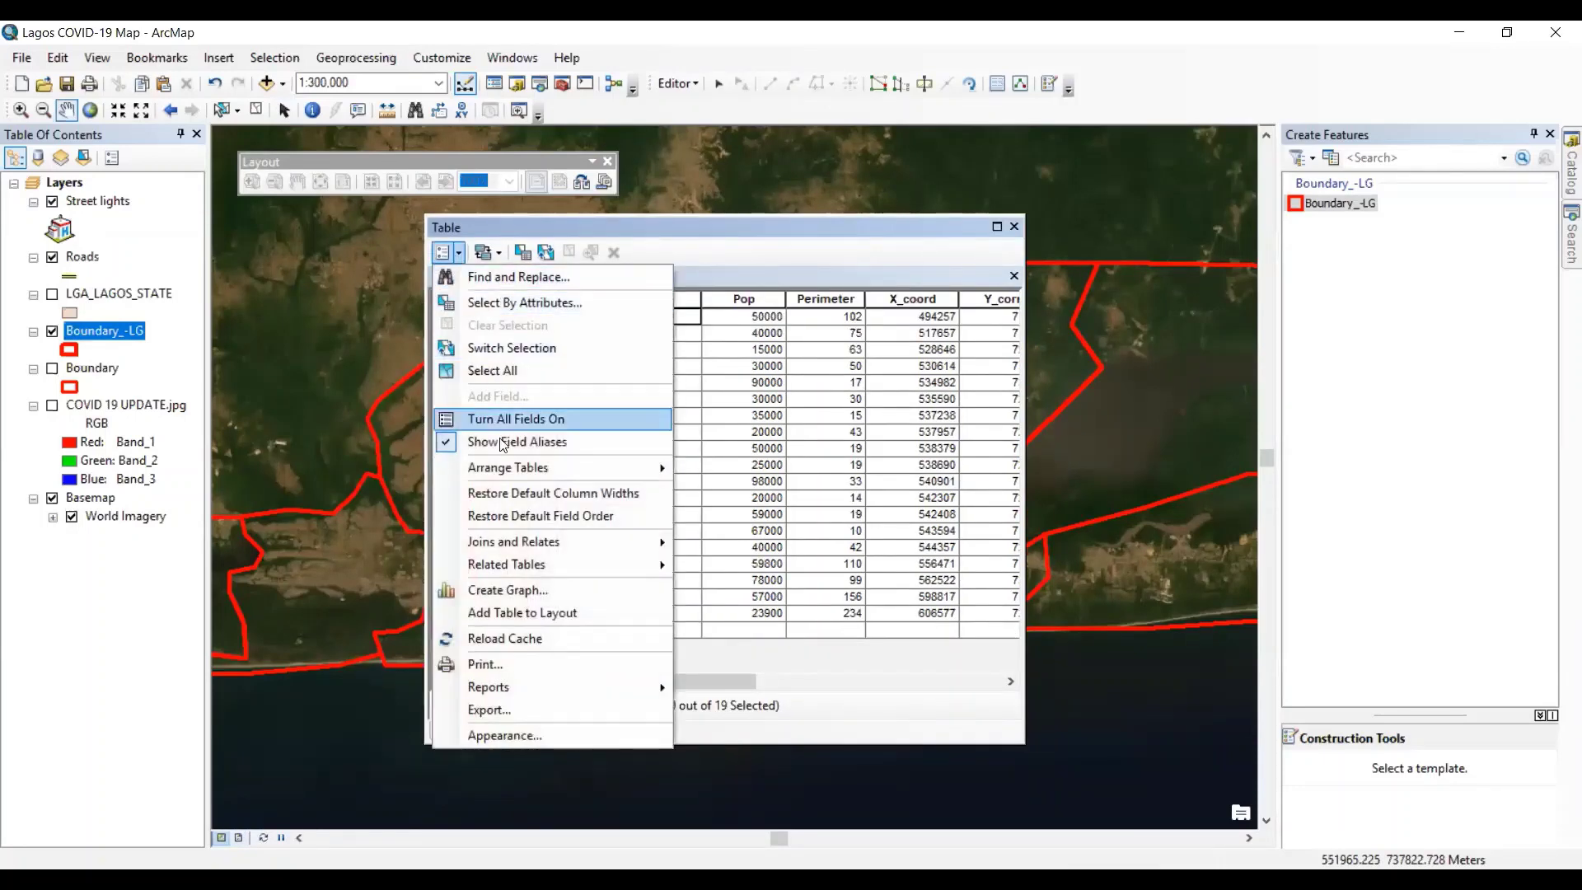
{"action": "left_click", "coordinate": [527, 594]}
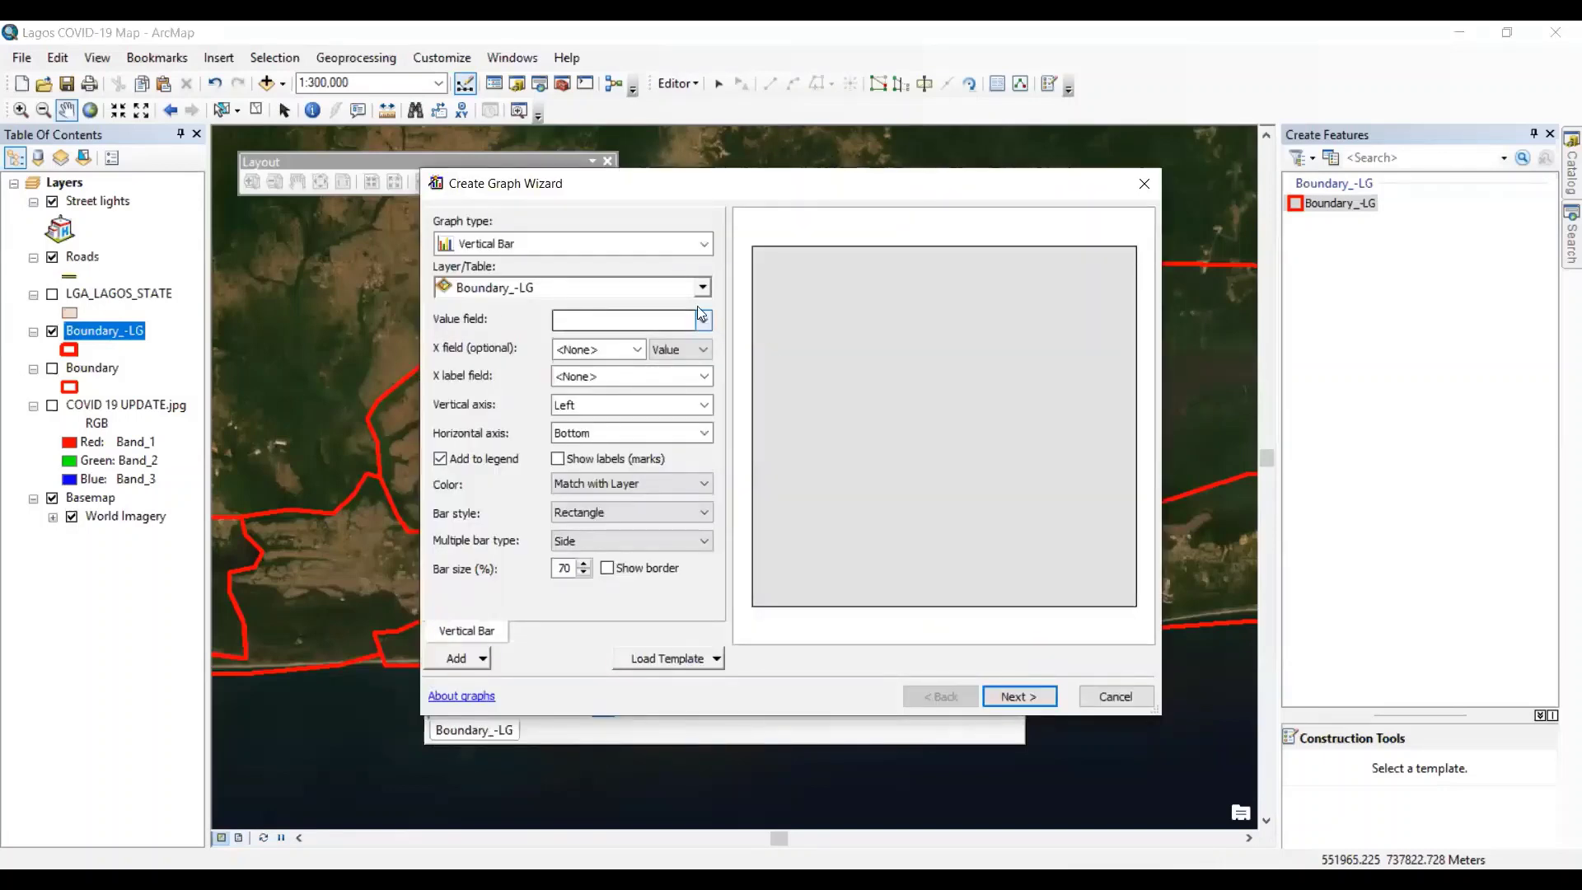
{"action": "left_click", "coordinate": [659, 243]}
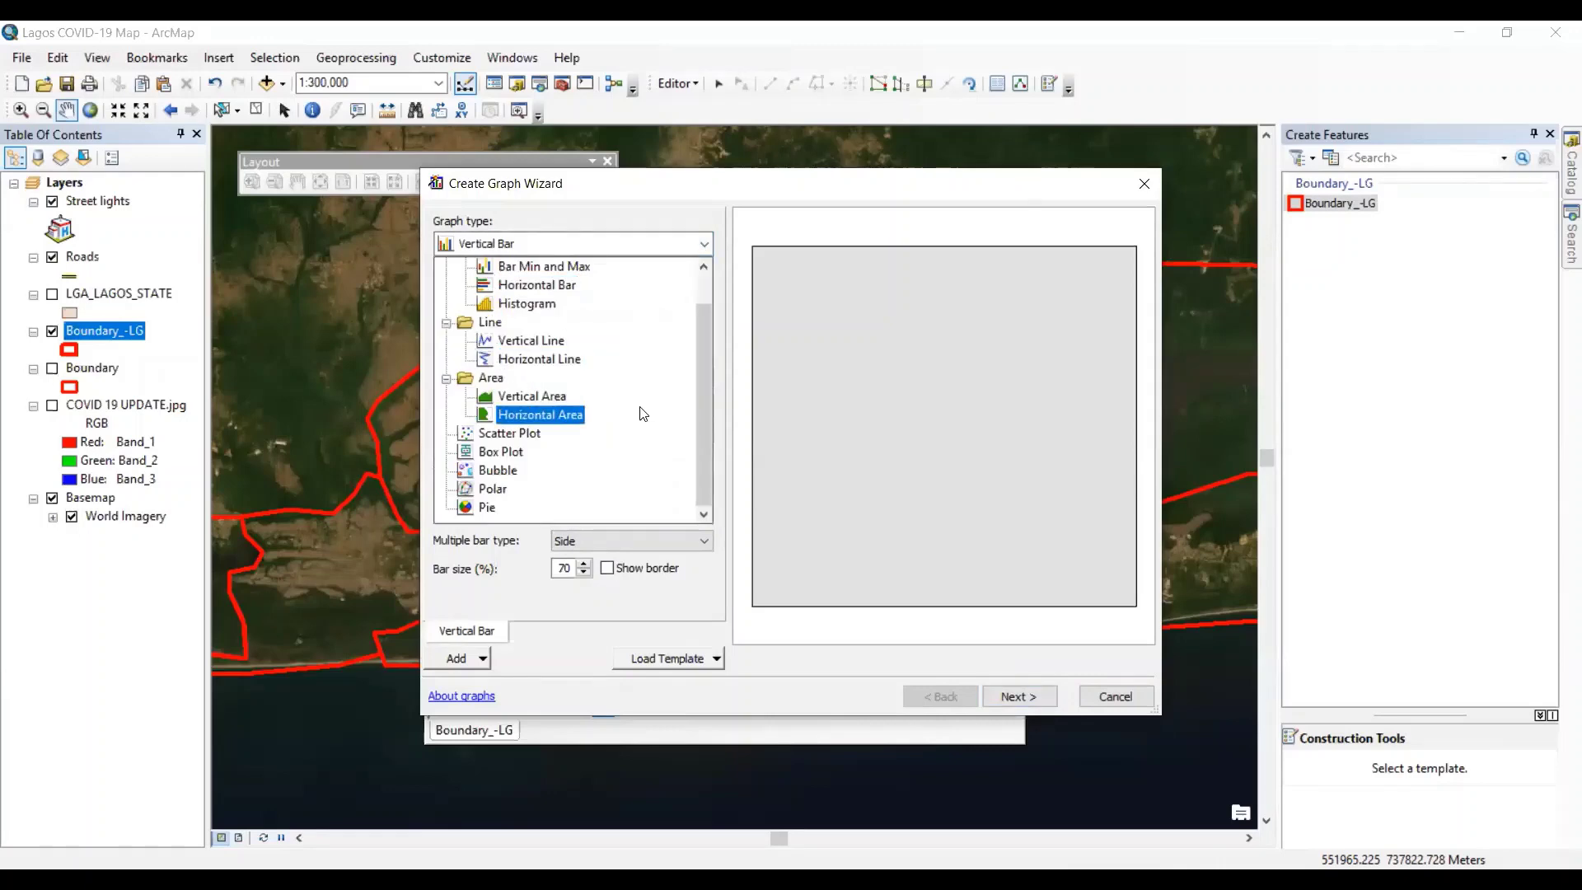
{"action": "left_click", "coordinate": [600, 440]}
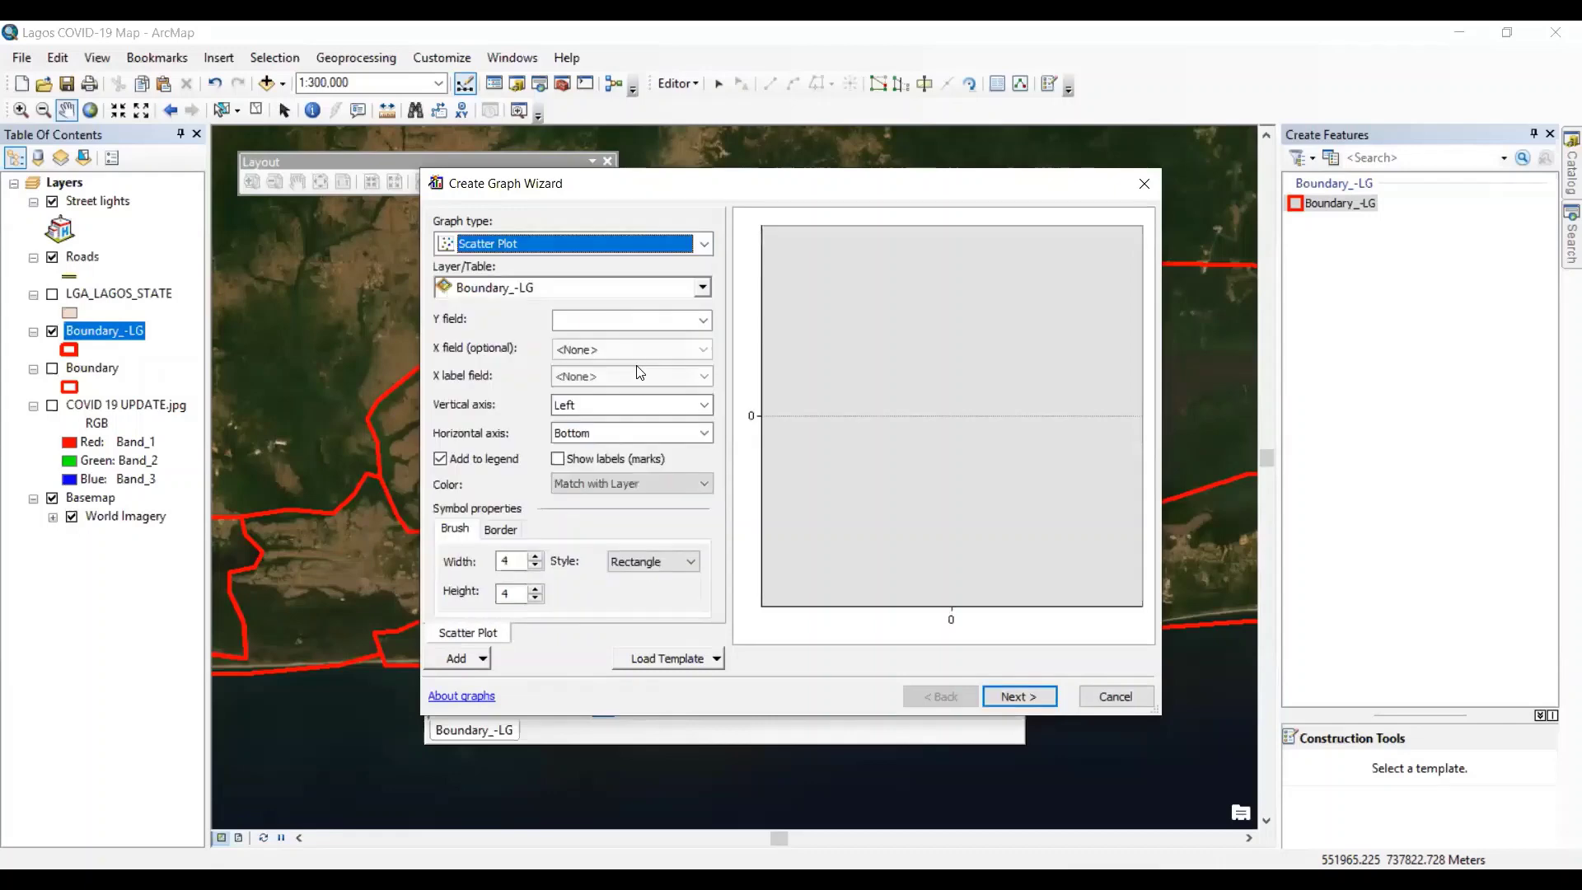
{"action": "left_click", "coordinate": [704, 322]}
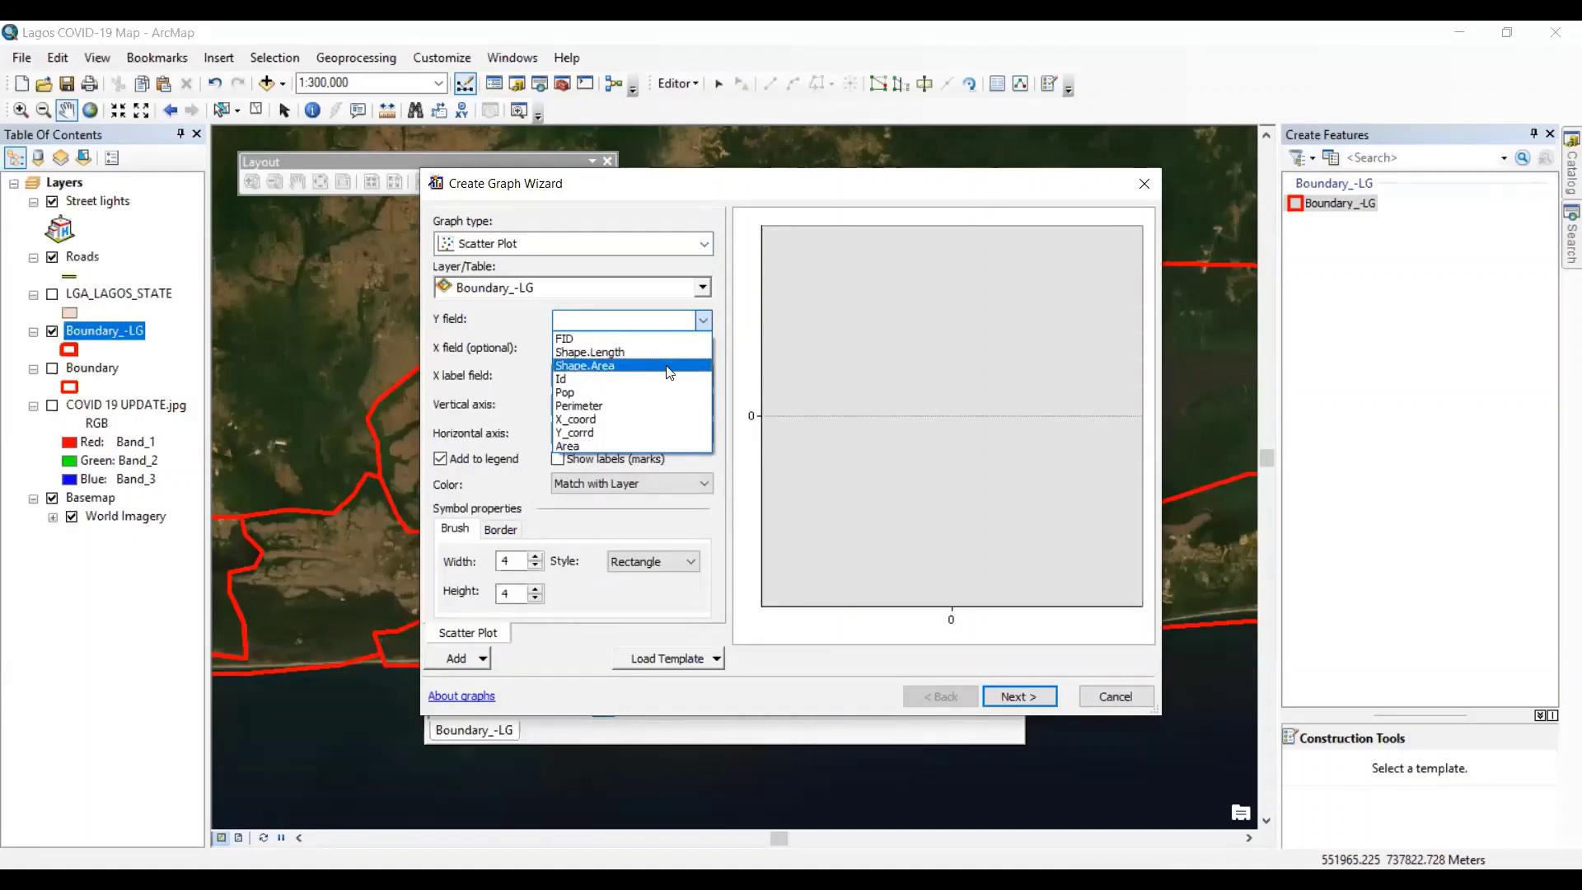
{"action": "left_click", "coordinate": [1145, 186]}
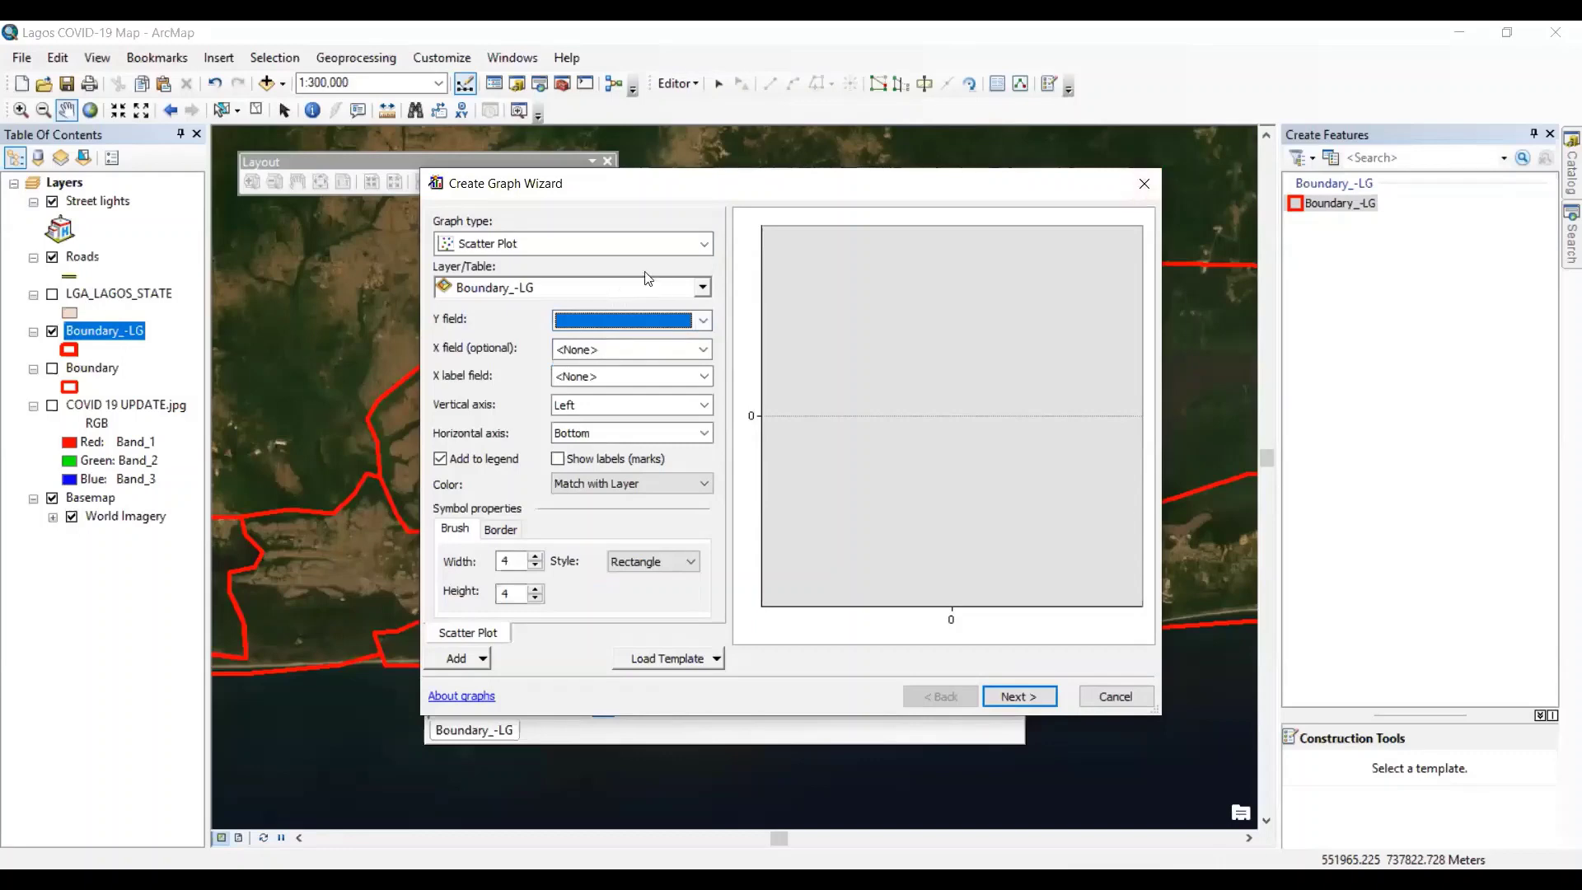
- Set the scatter plot to use LGA_LAGOS_STATE with Shape_Area as the Y field and Shape_Leng as the X label field
{"action": "left_click", "coordinate": [705, 290]}
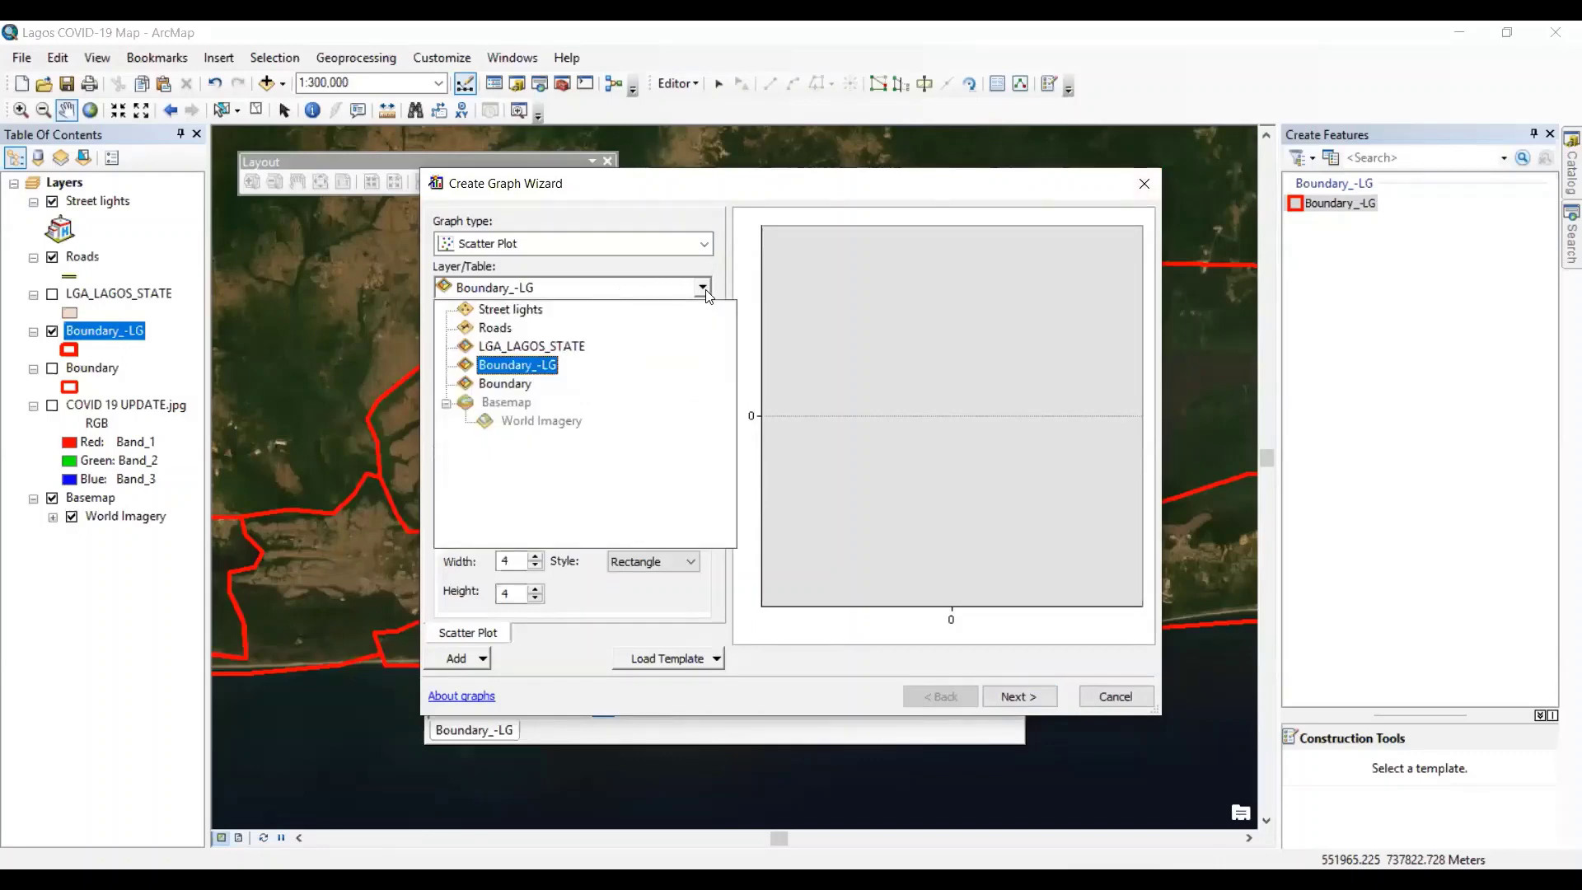
{"action": "left_click", "coordinate": [546, 350]}
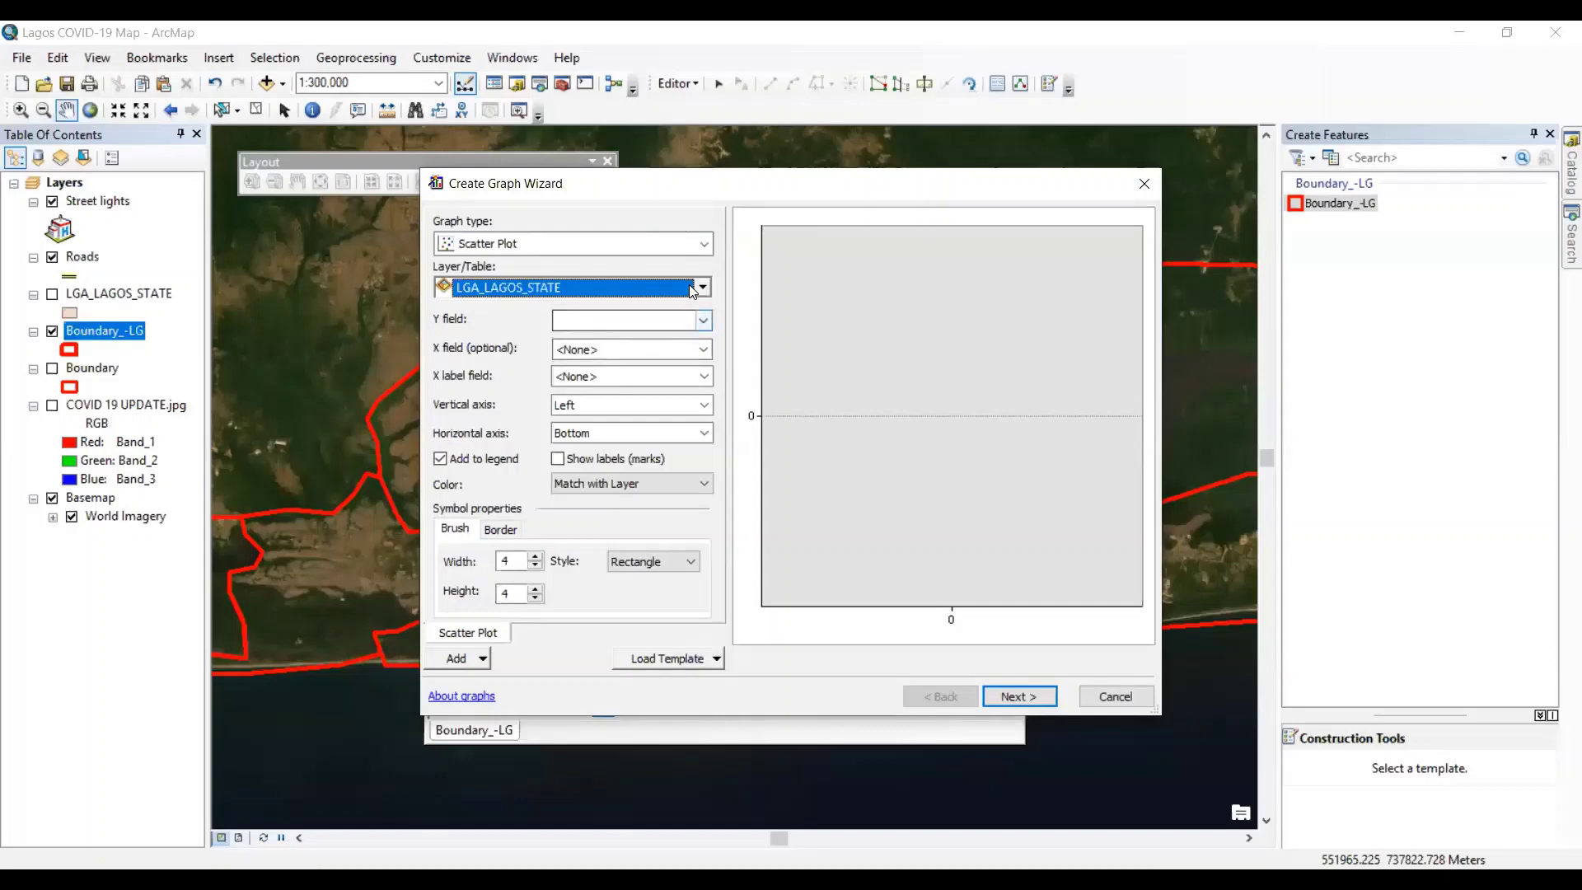
{"action": "left_click", "coordinate": [703, 322]}
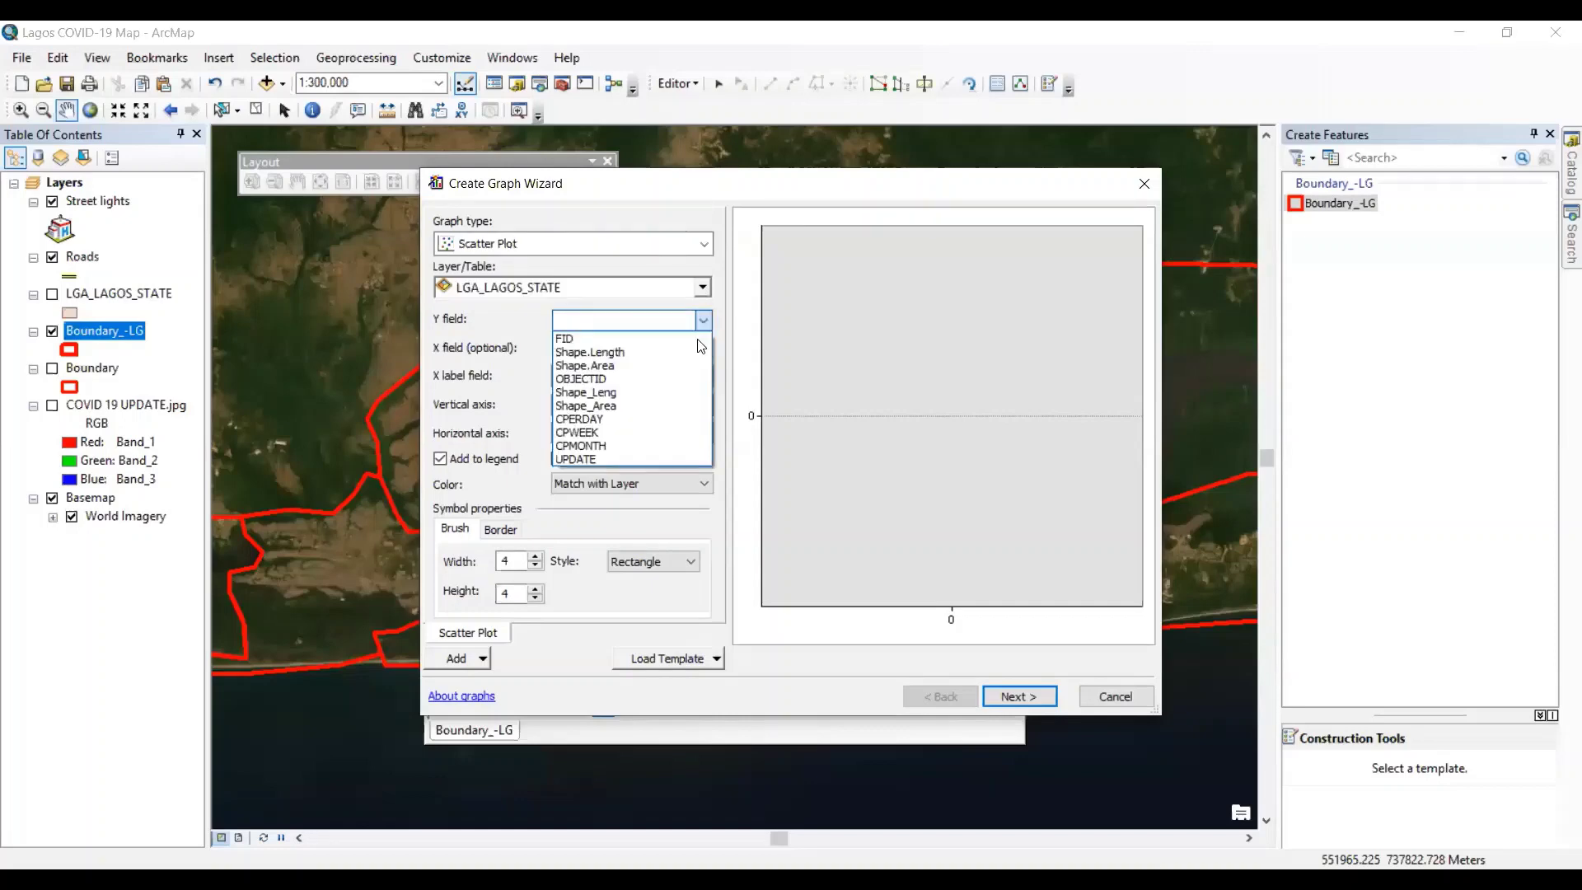
{"action": "left_click", "coordinate": [659, 405]}
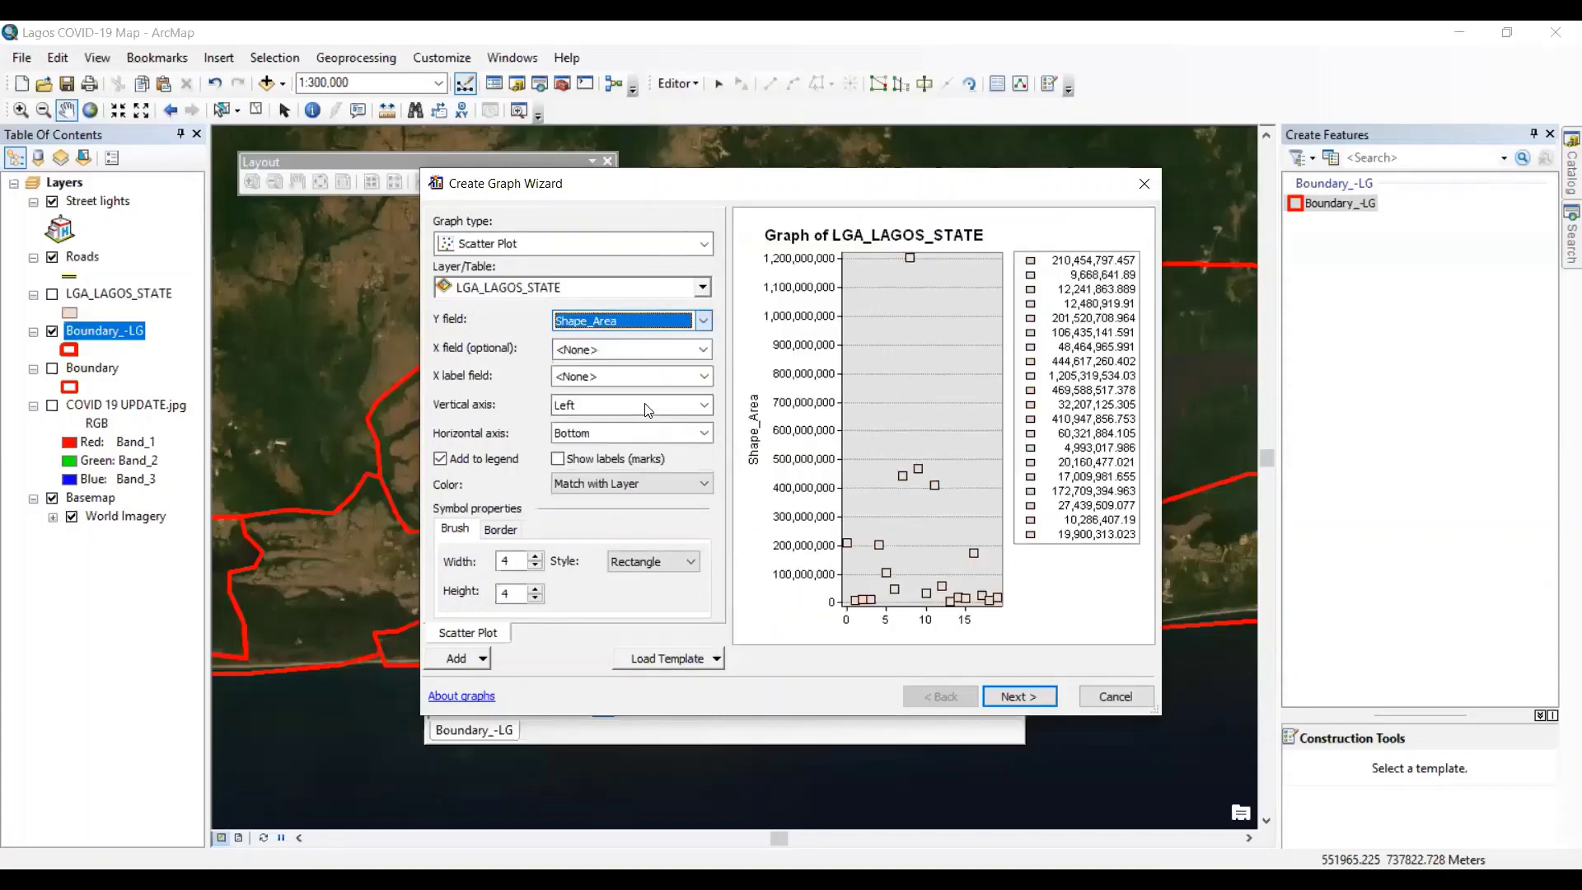
{"action": "left_click", "coordinate": [704, 377]}
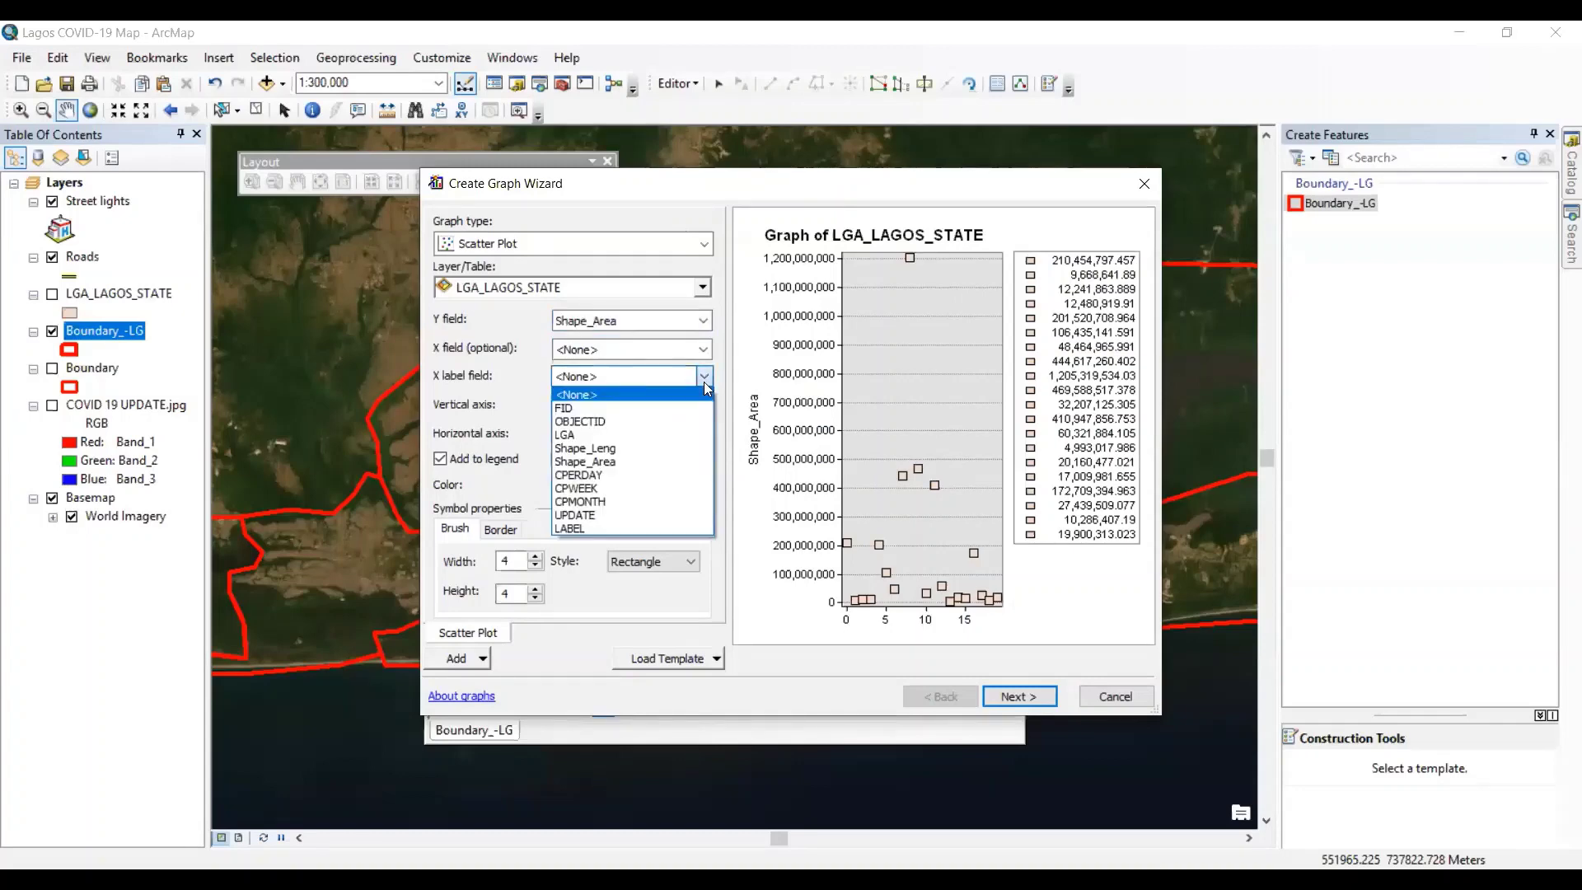
{"action": "left_click", "coordinate": [639, 450]}
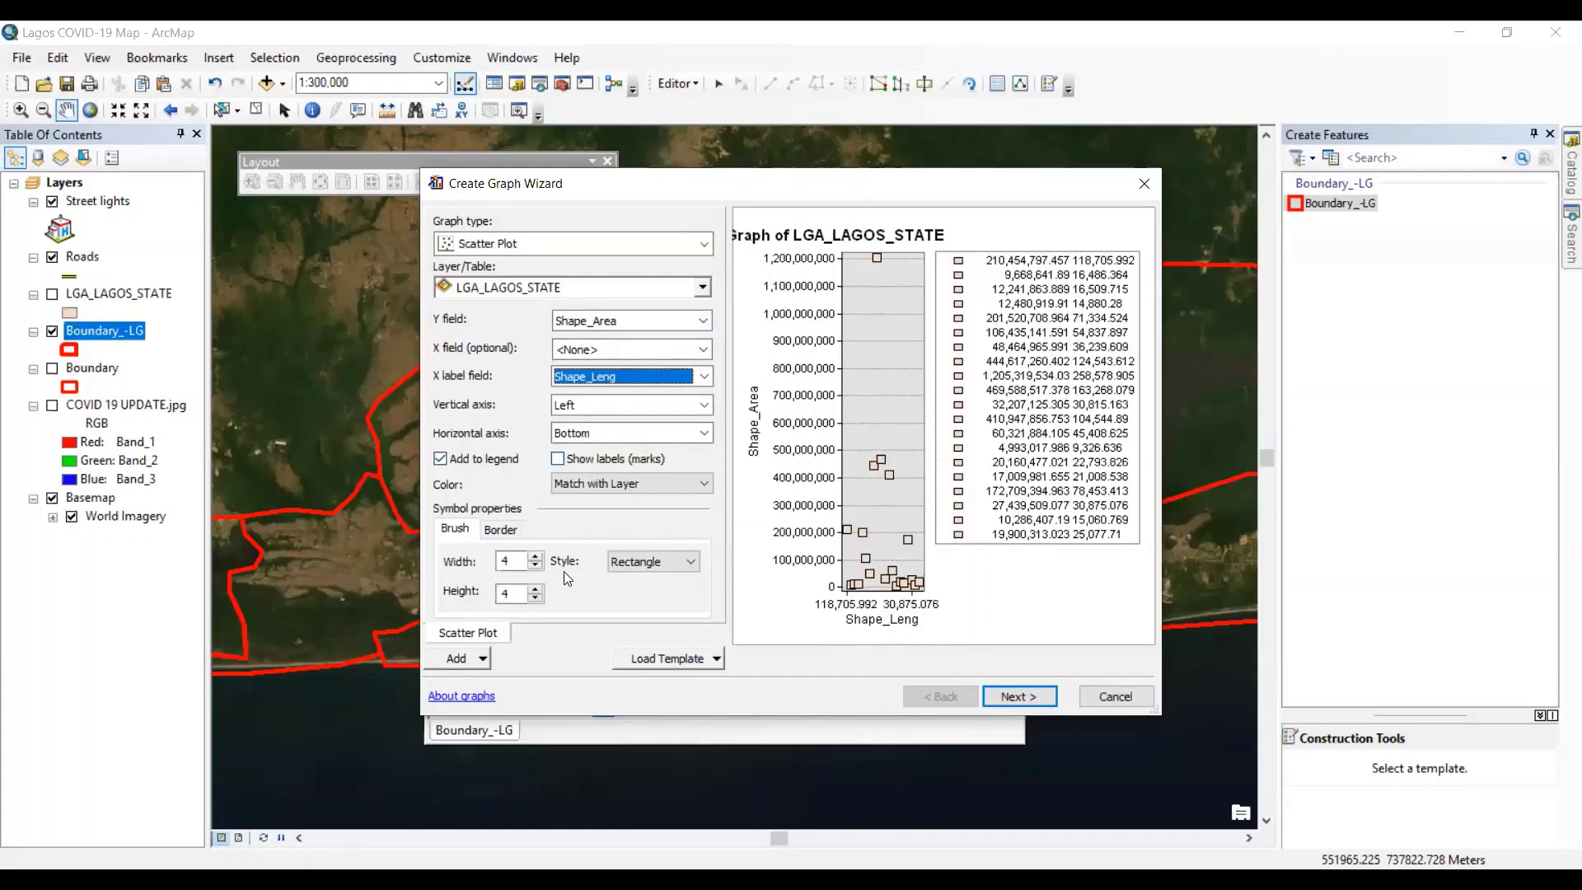
- Try the Cross, Diagonal Cross, Small Dot and Down Triangle marker styles on the scatter plot and choose Circle
{"action": "left_click", "coordinate": [691, 563]}
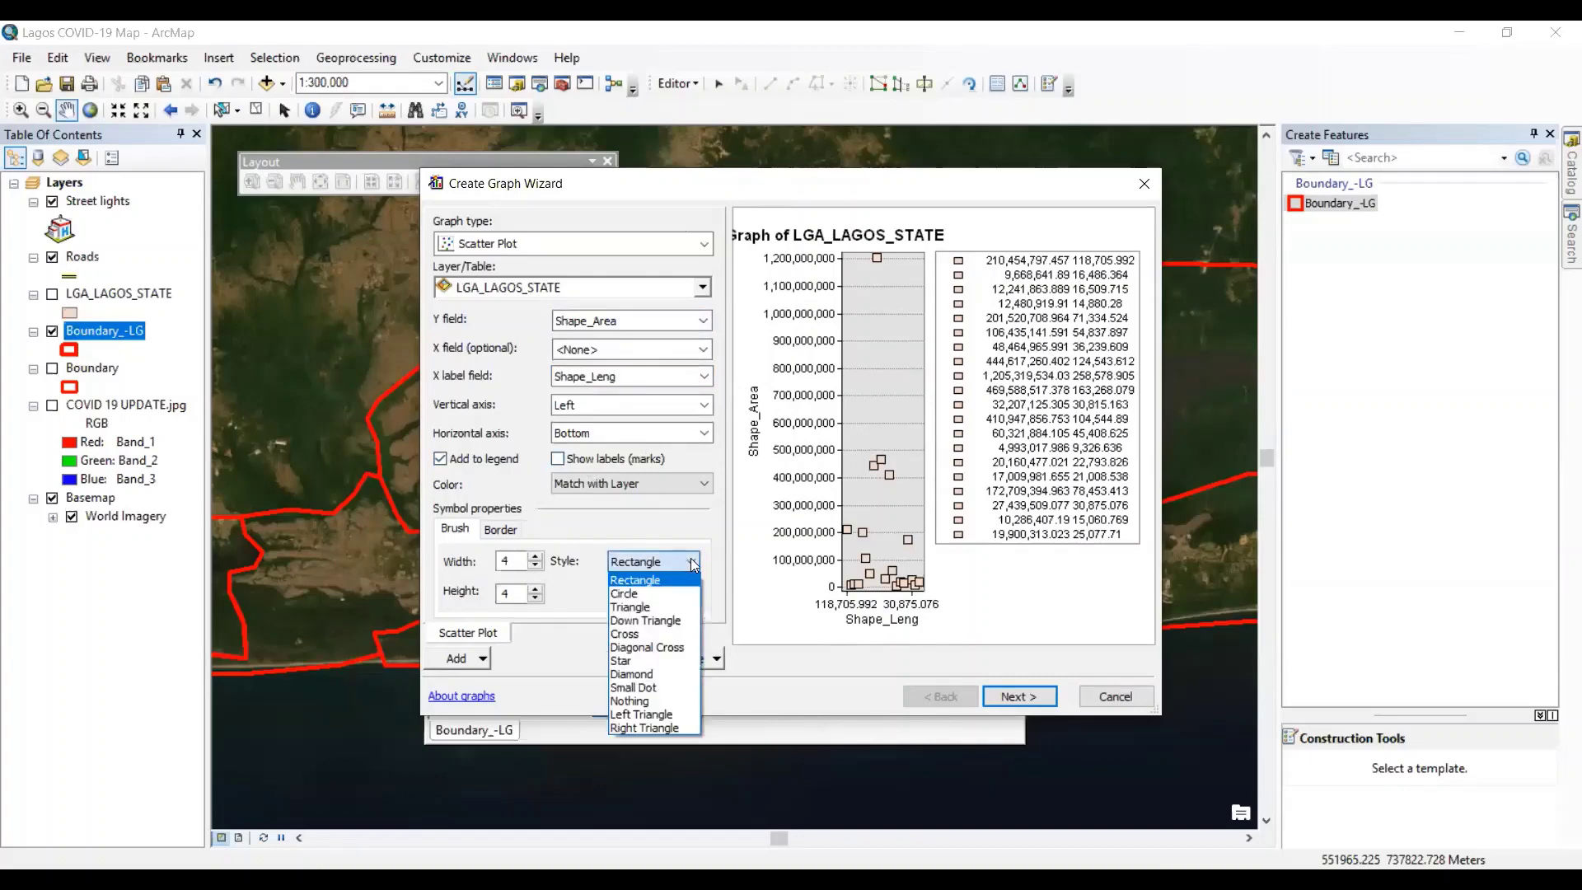
{"action": "left_click", "coordinate": [648, 635]}
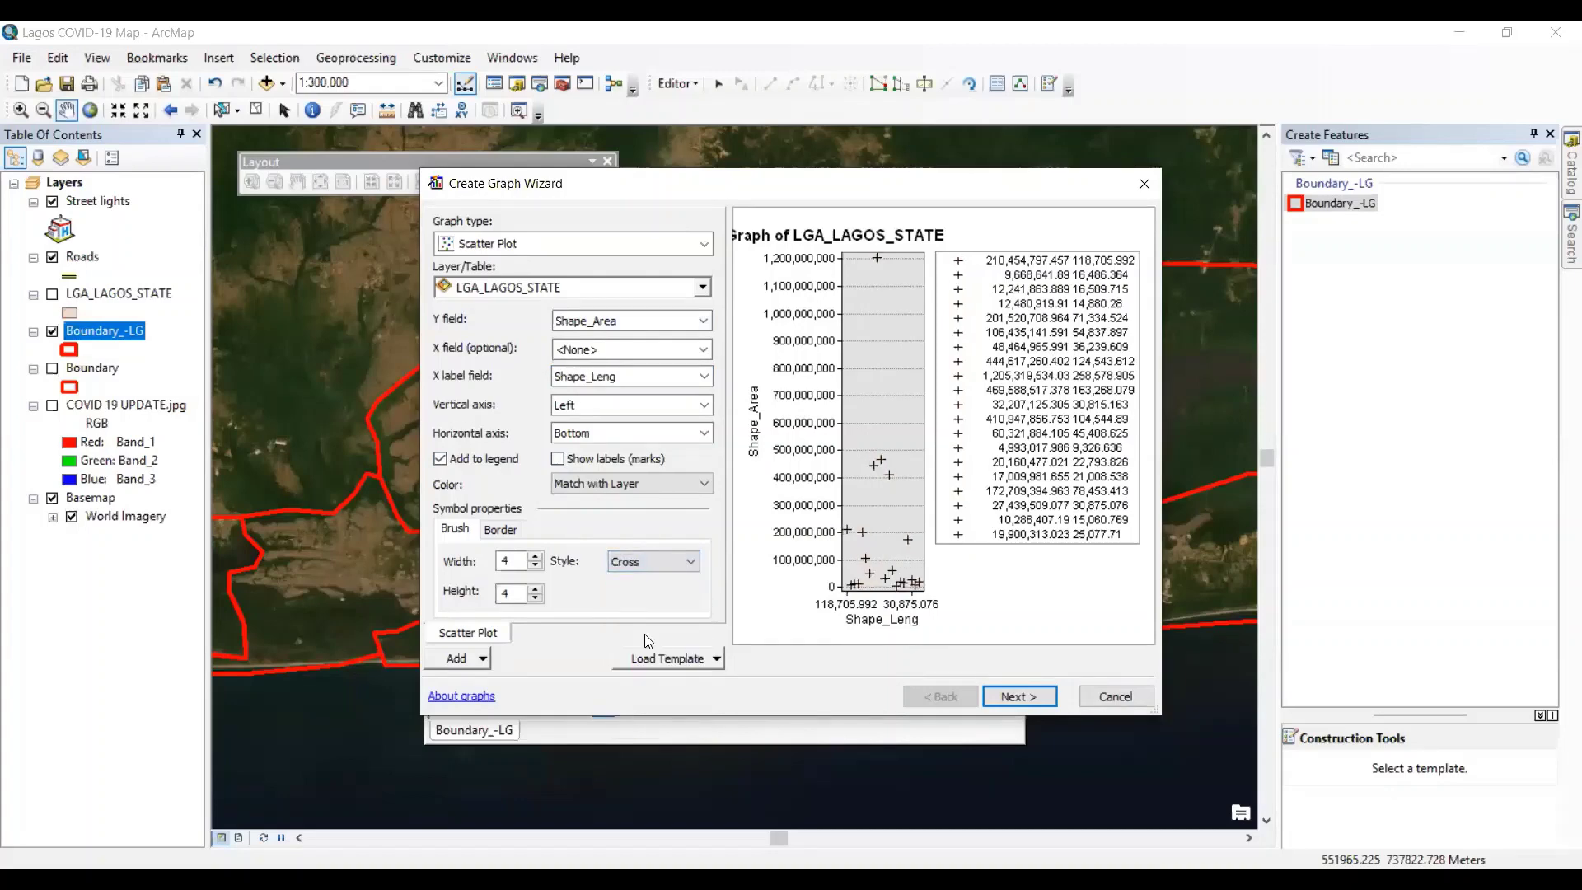
{"action": "left_click", "coordinate": [691, 562]}
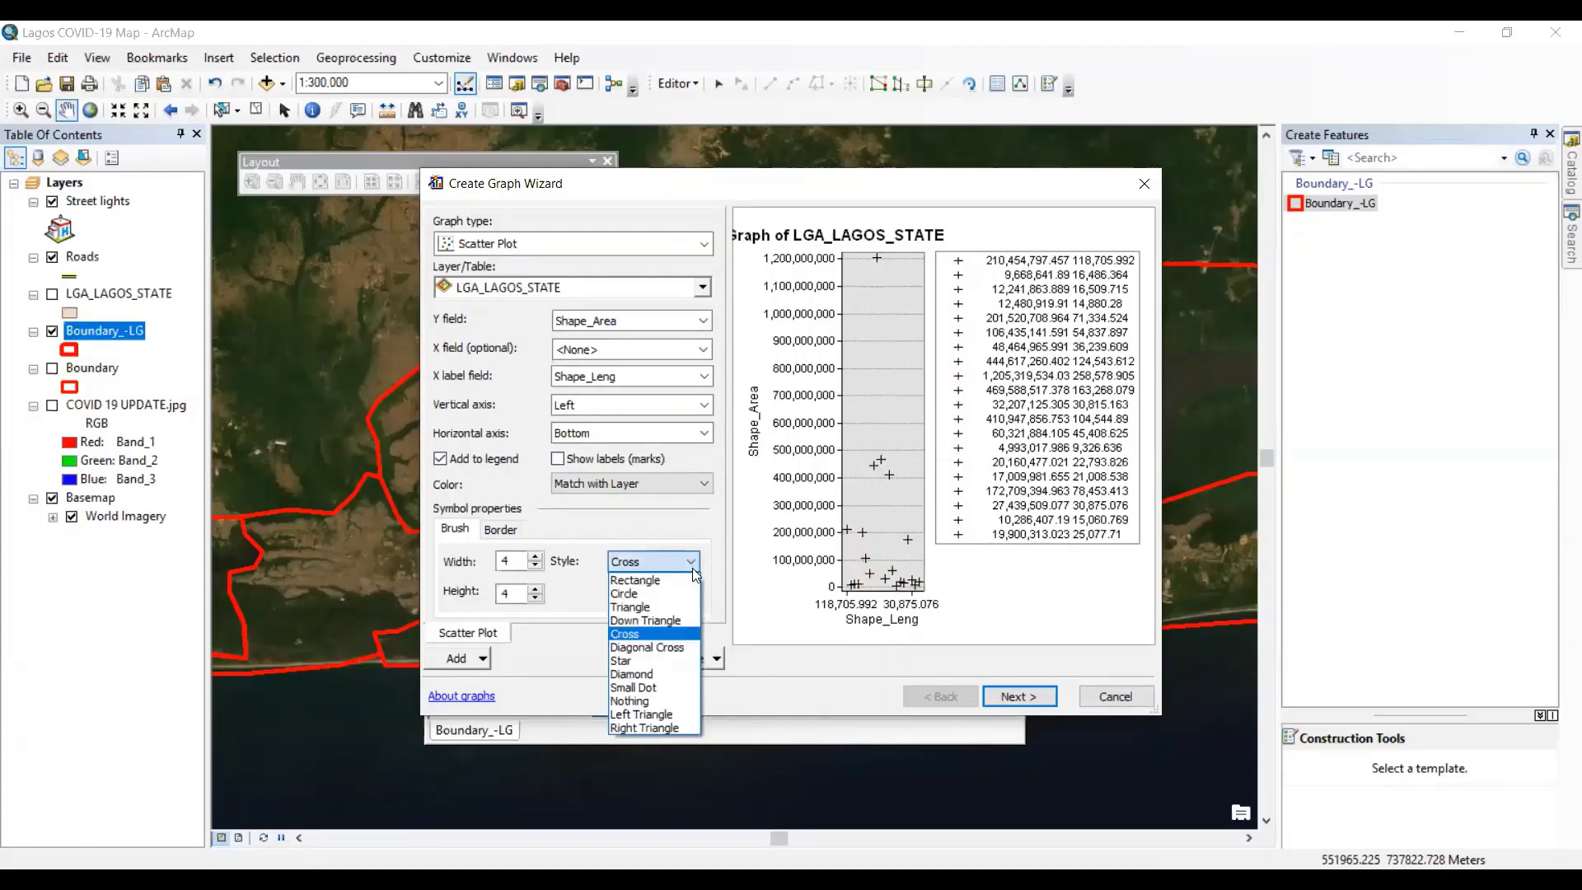
{"action": "left_click", "coordinate": [669, 648]}
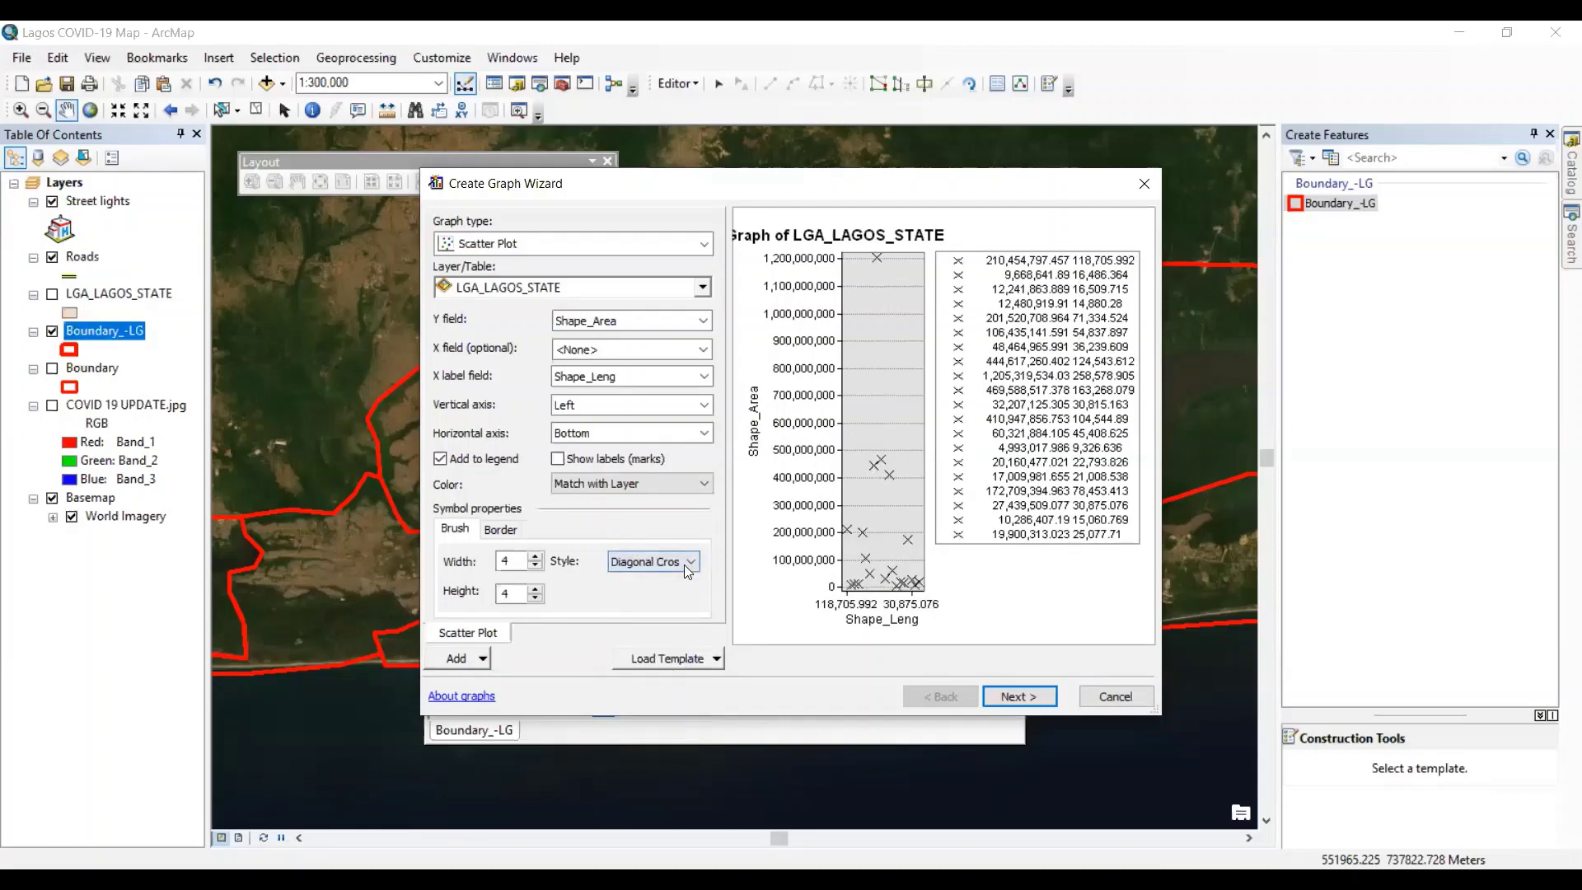
{"action": "left_click", "coordinate": [688, 564]}
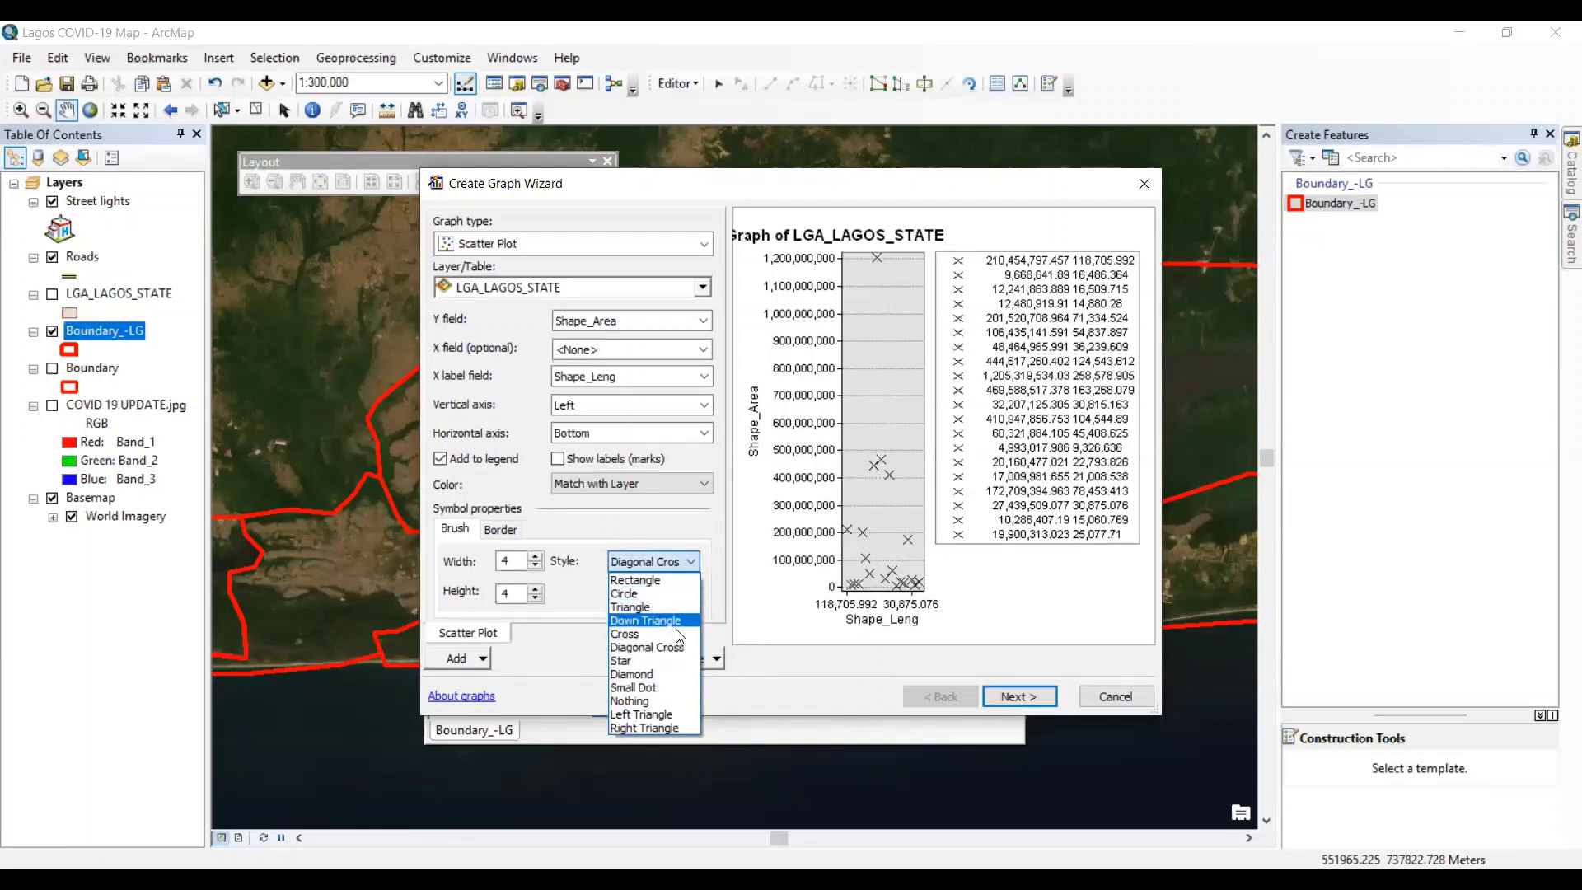
{"action": "left_click", "coordinate": [668, 687]}
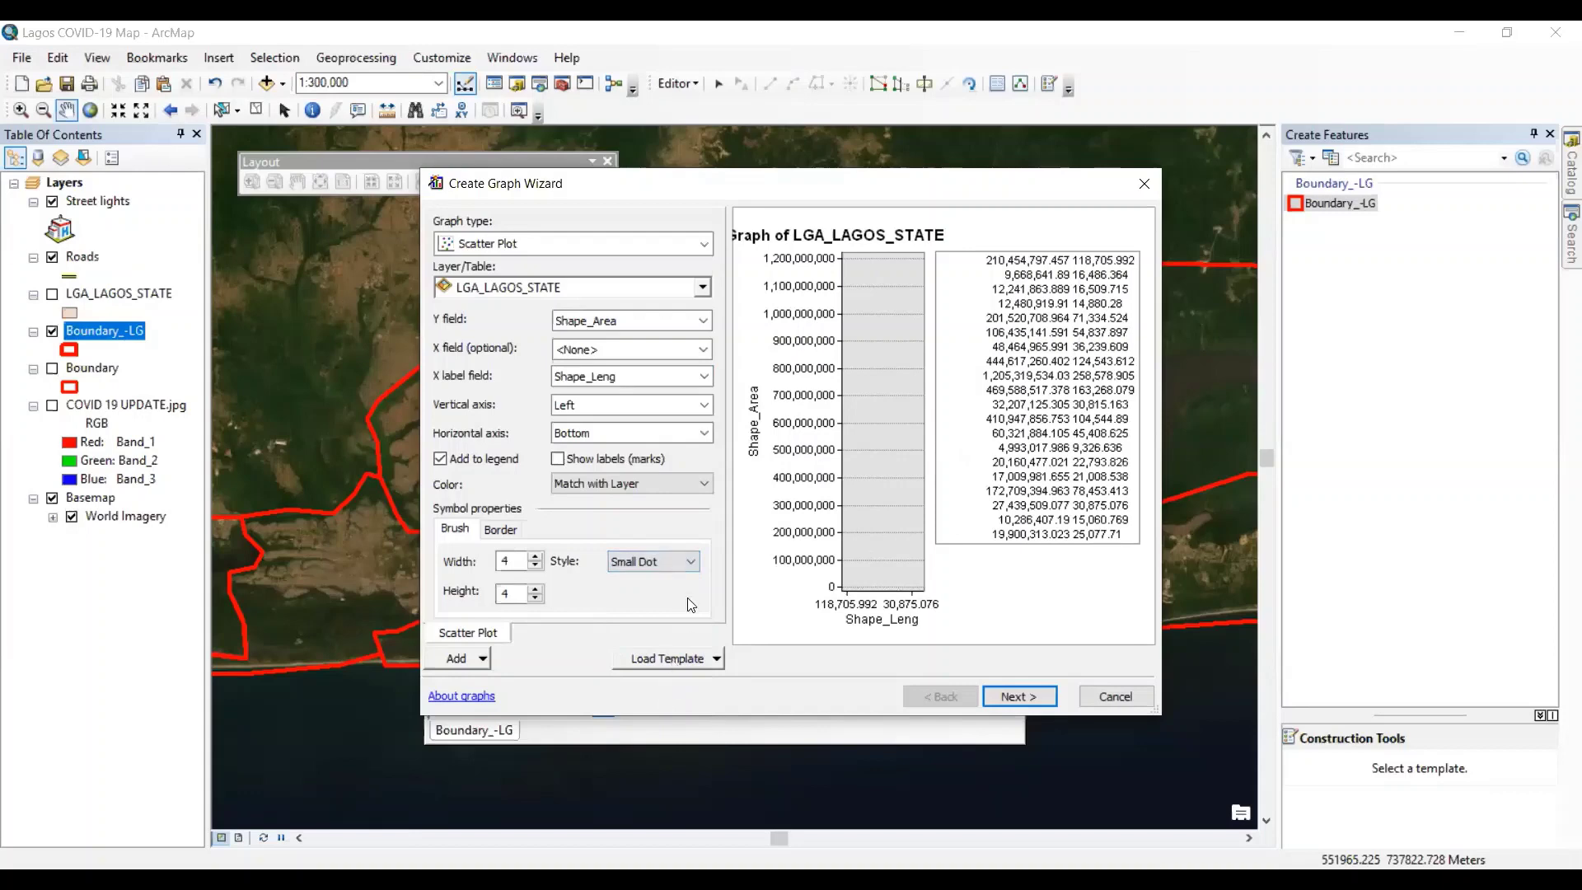
{"action": "left_click", "coordinate": [691, 564]}
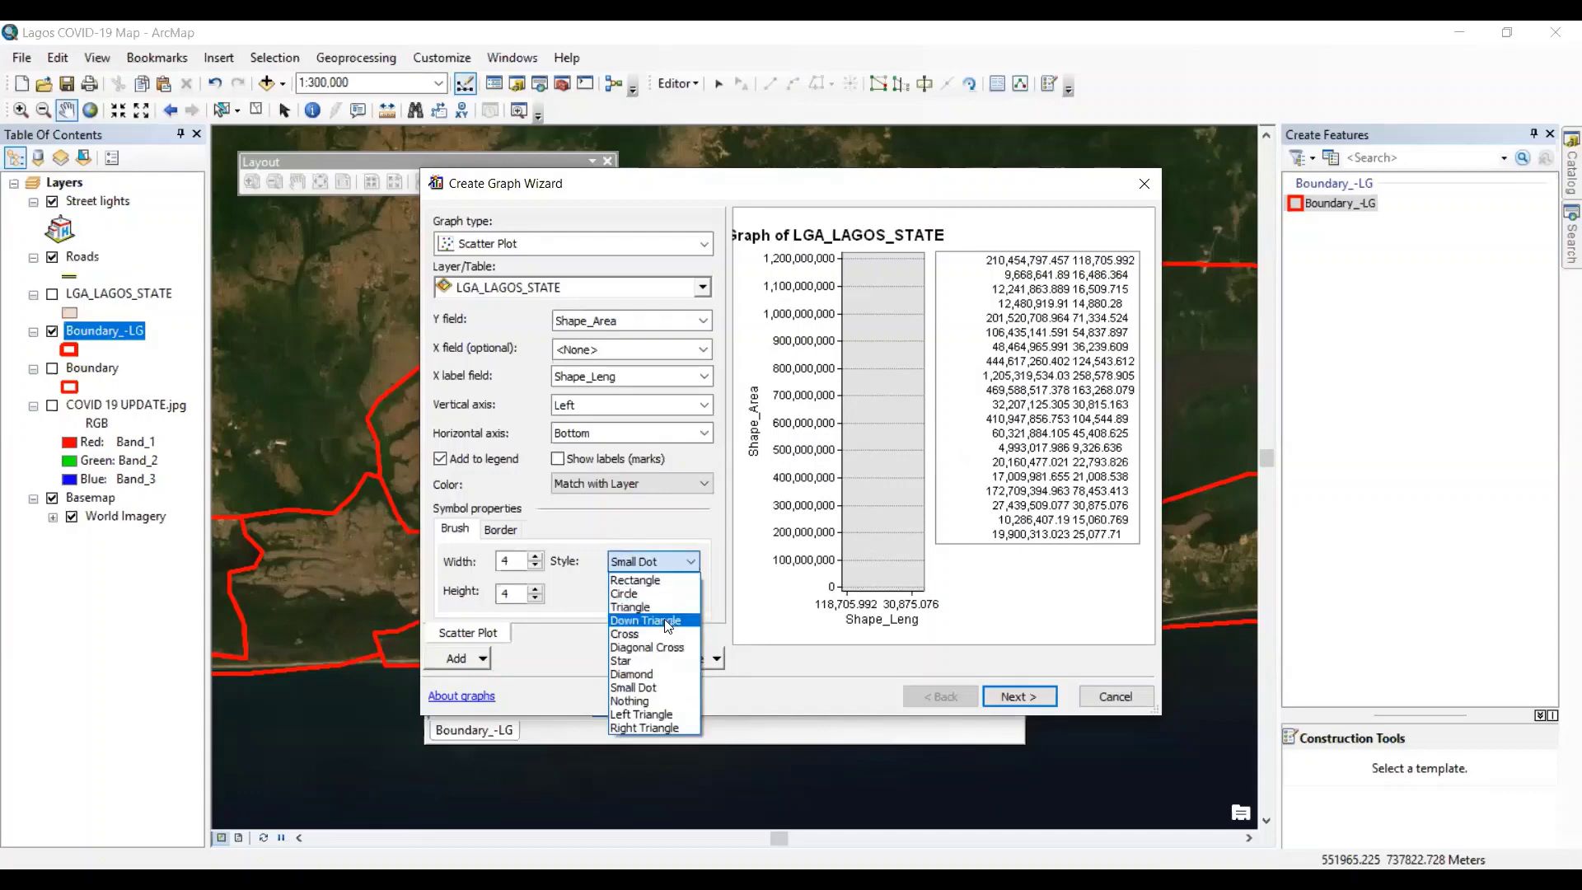
{"action": "left_click", "coordinate": [668, 620]}
{"action": "left_click", "coordinate": [694, 564]}
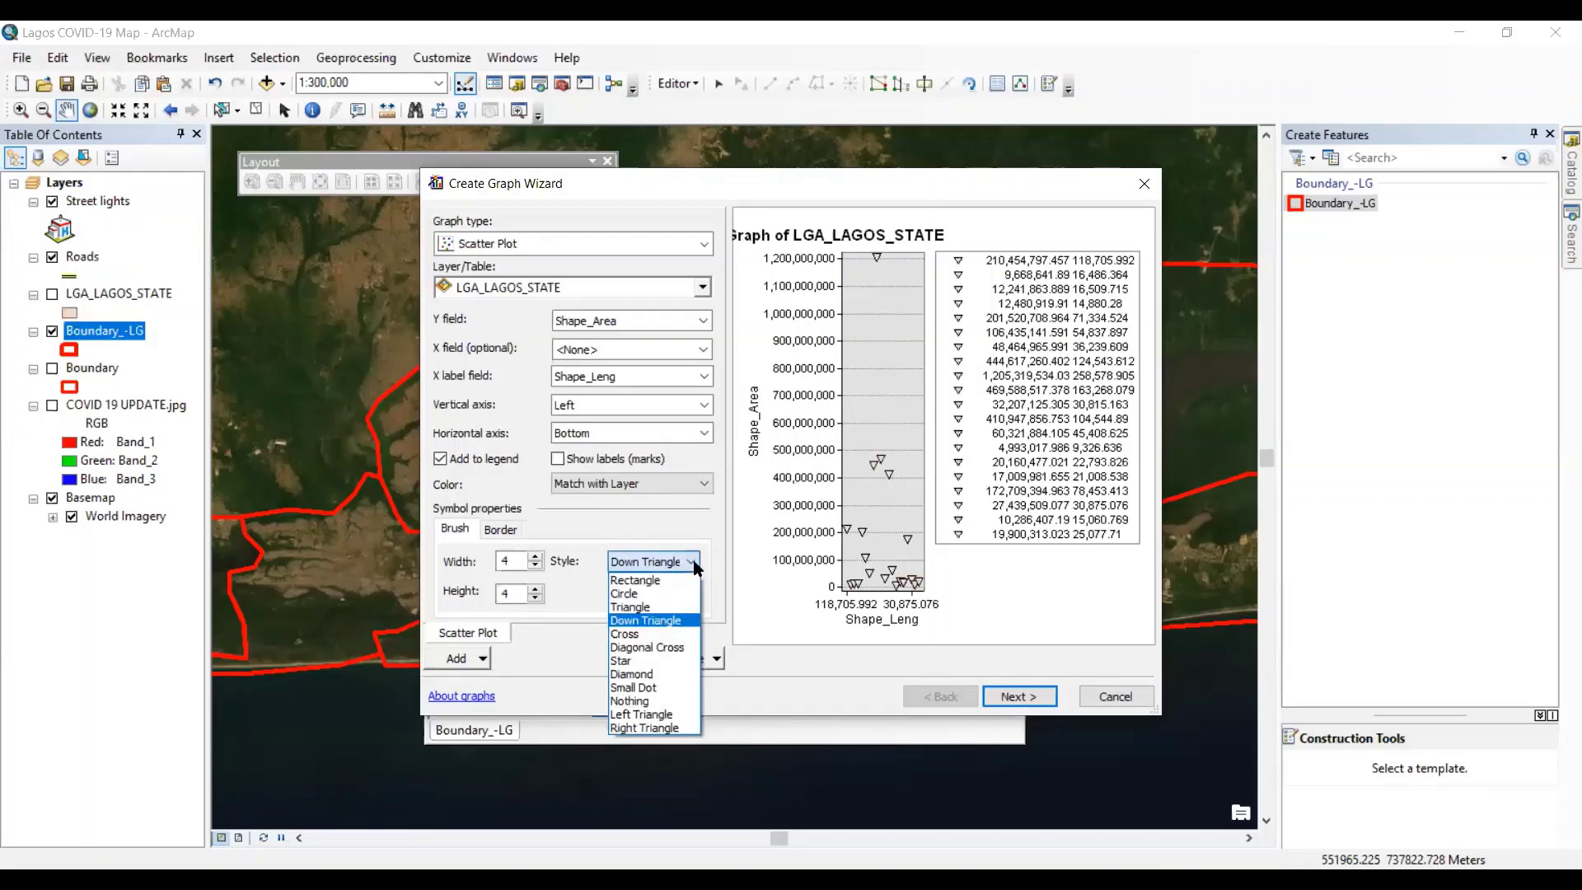
{"action": "left_click", "coordinate": [660, 587]}
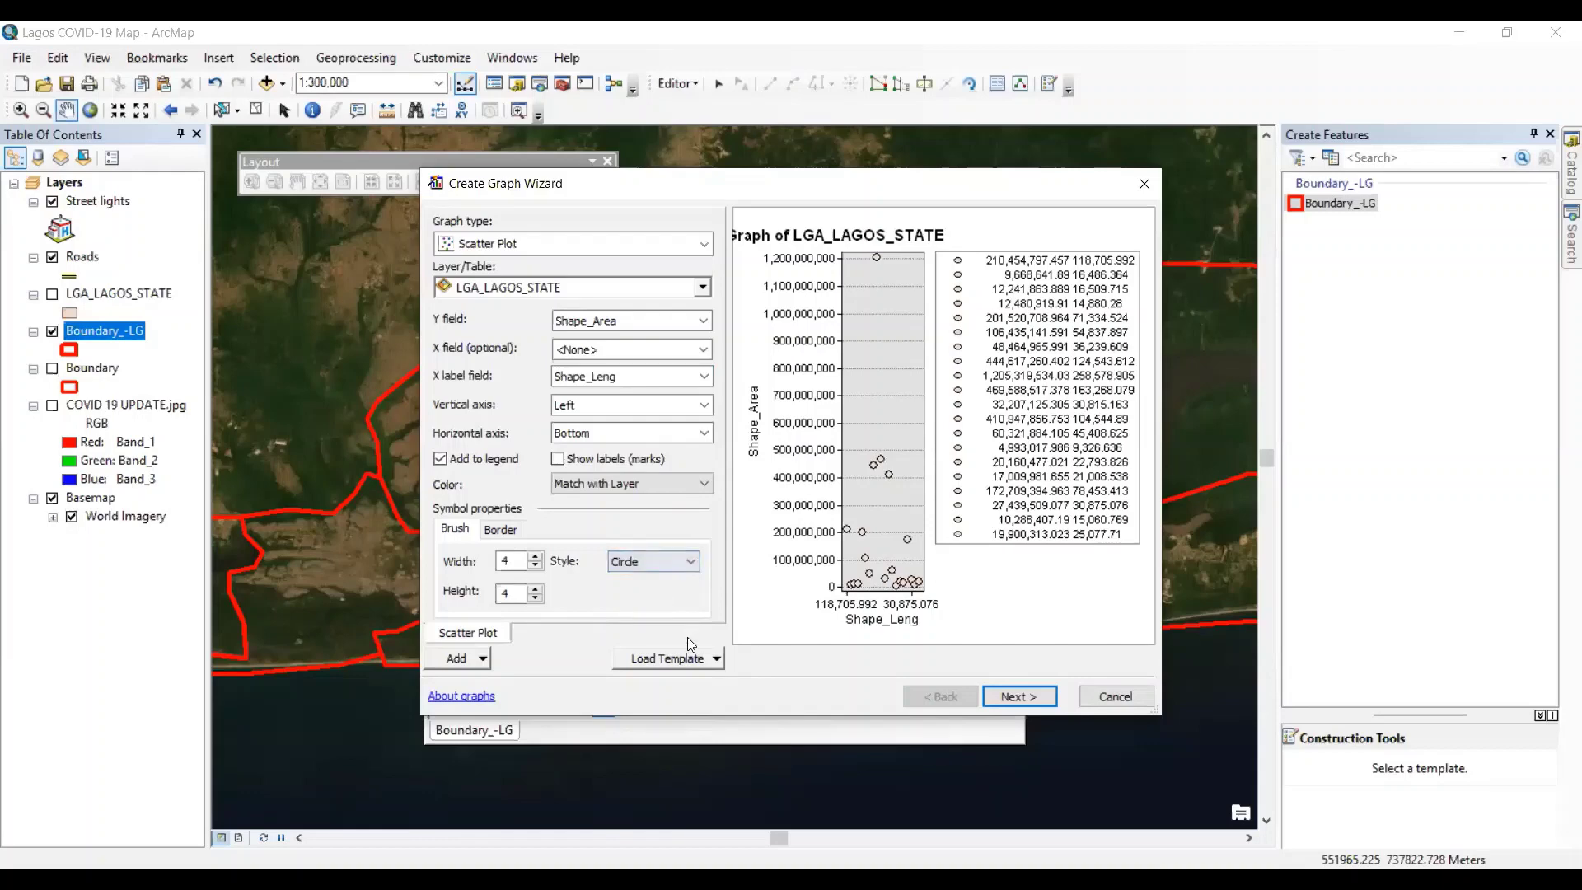
- Load the PopulationPyramid graph template and change its Female series to the Vertical Area graph type
{"action": "left_click", "coordinate": [715, 660]}
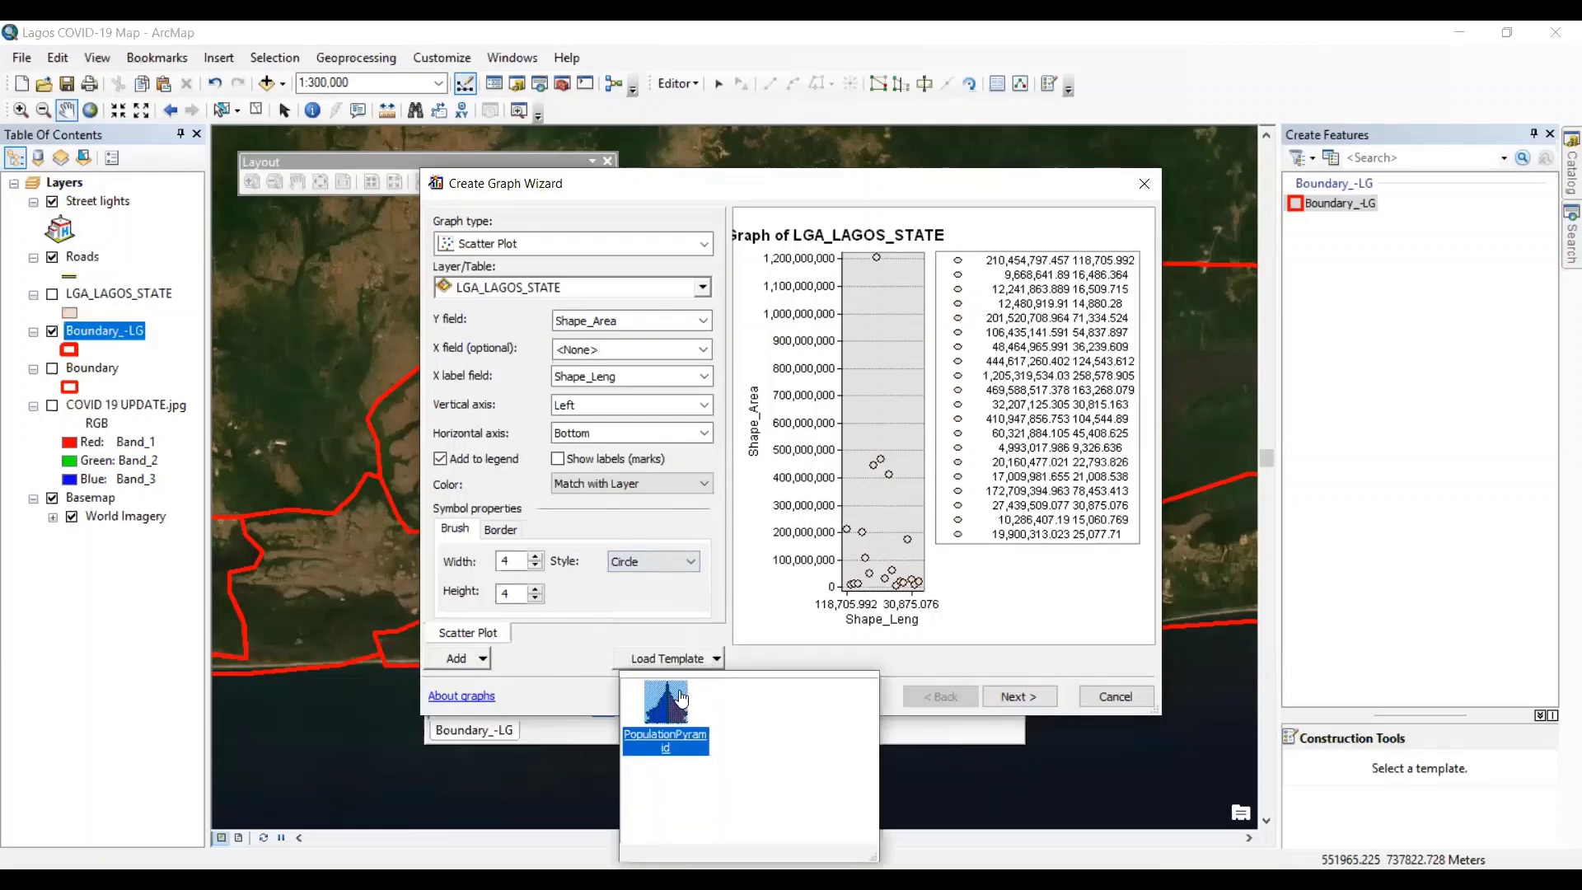
{"action": "left_click", "coordinate": [682, 711]}
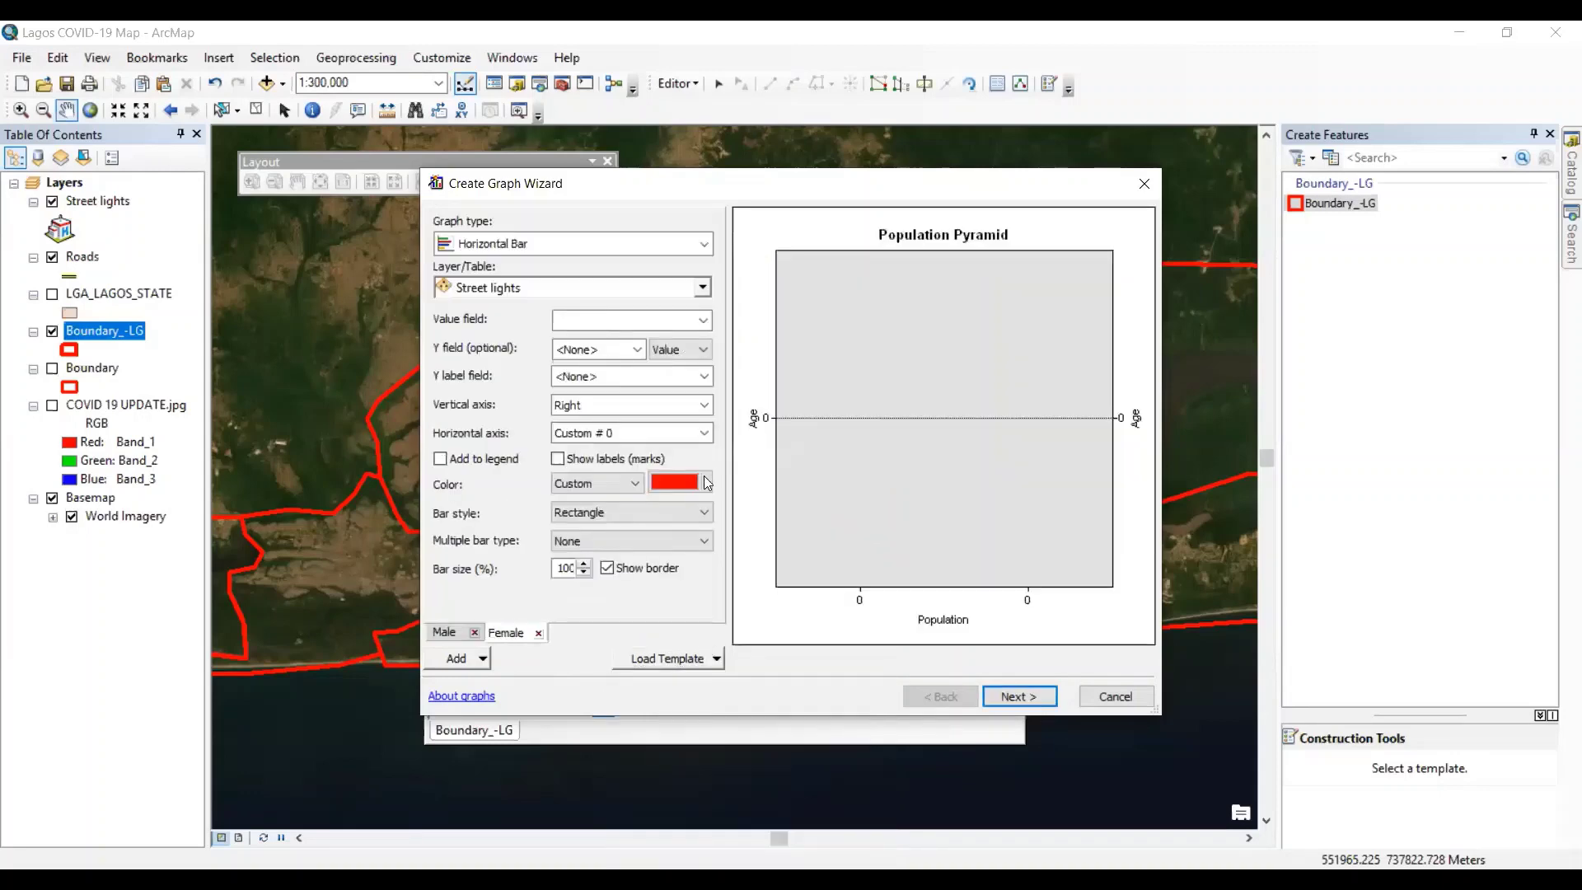
{"action": "left_click", "coordinate": [705, 245]}
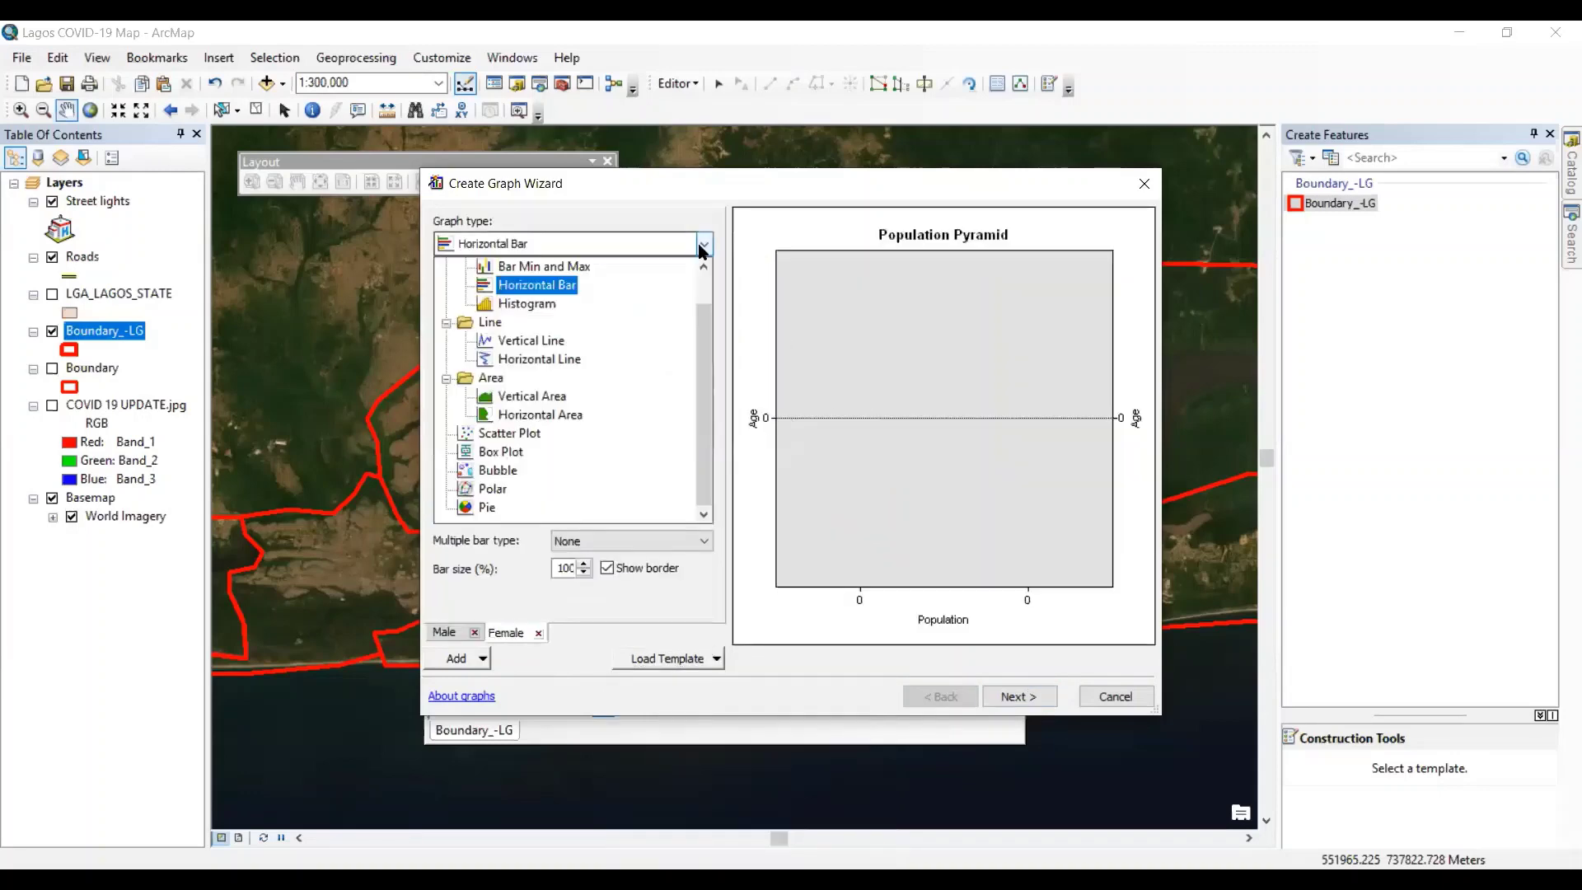
{"action": "left_click", "coordinate": [647, 395]}
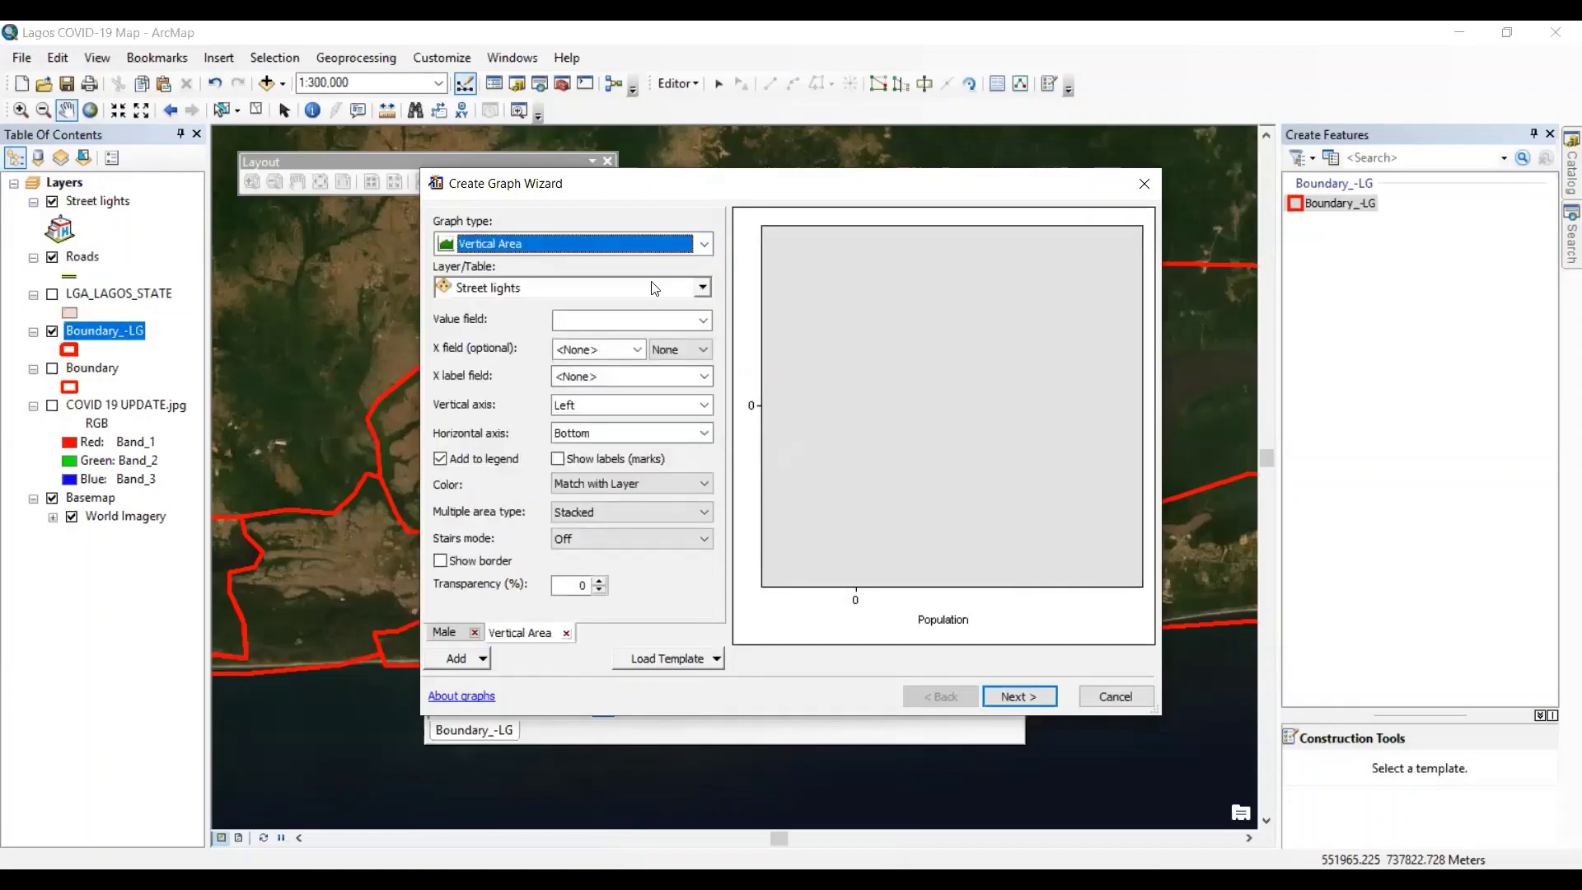
- Set the vertical area series to use the LGA_LAGOS_STATE layer with Shape_Area as the value field
{"action": "left_click", "coordinate": [702, 287]}
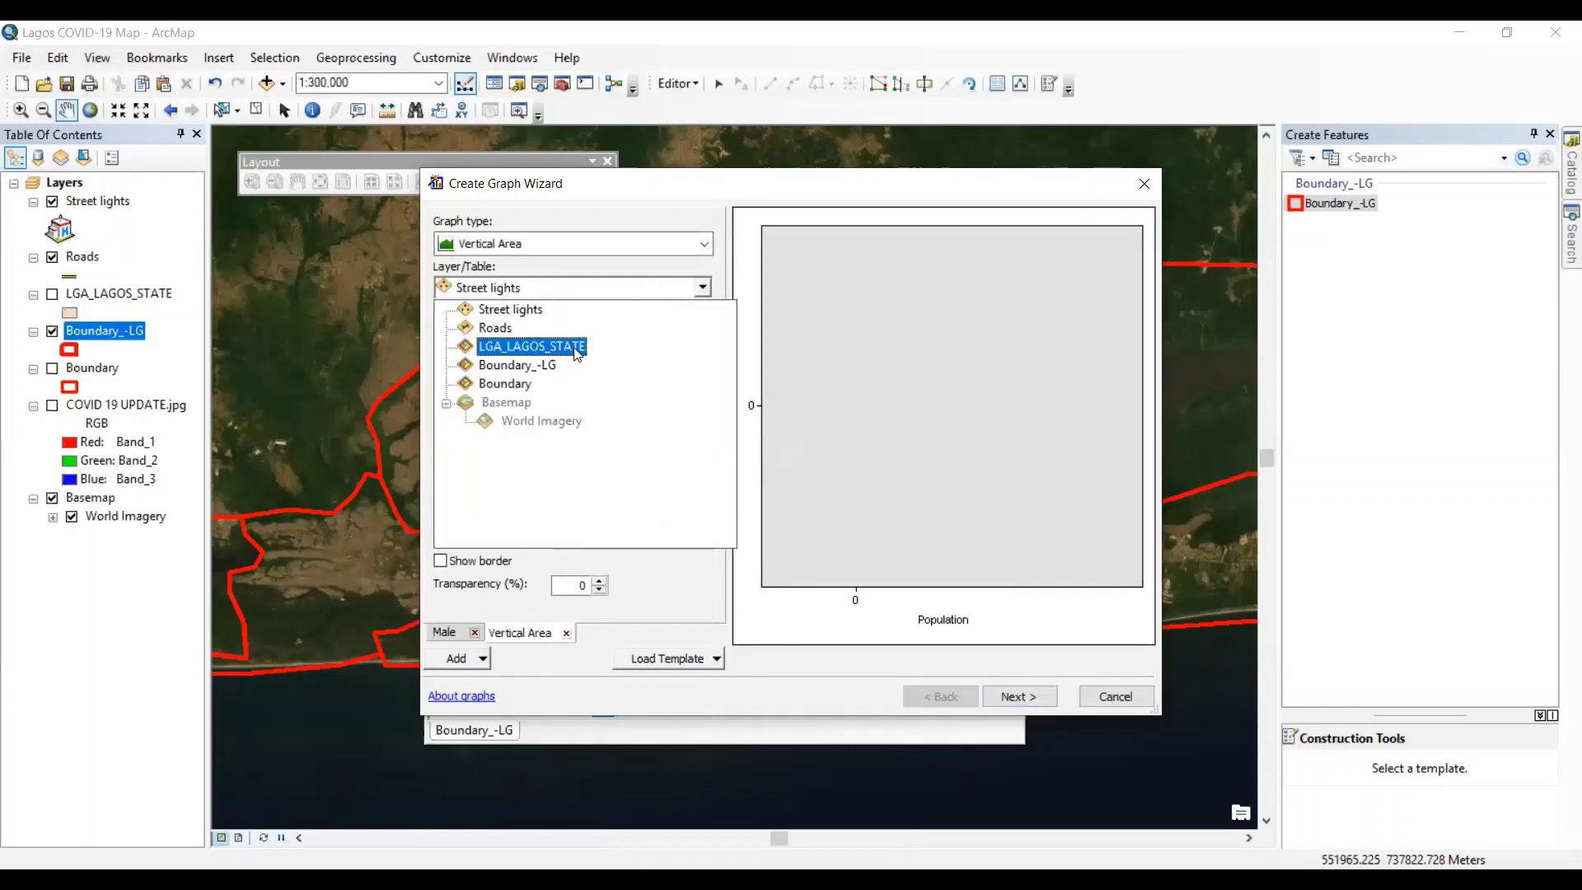
{"action": "left_click", "coordinate": [574, 354]}
{"action": "left_click", "coordinate": [702, 322]}
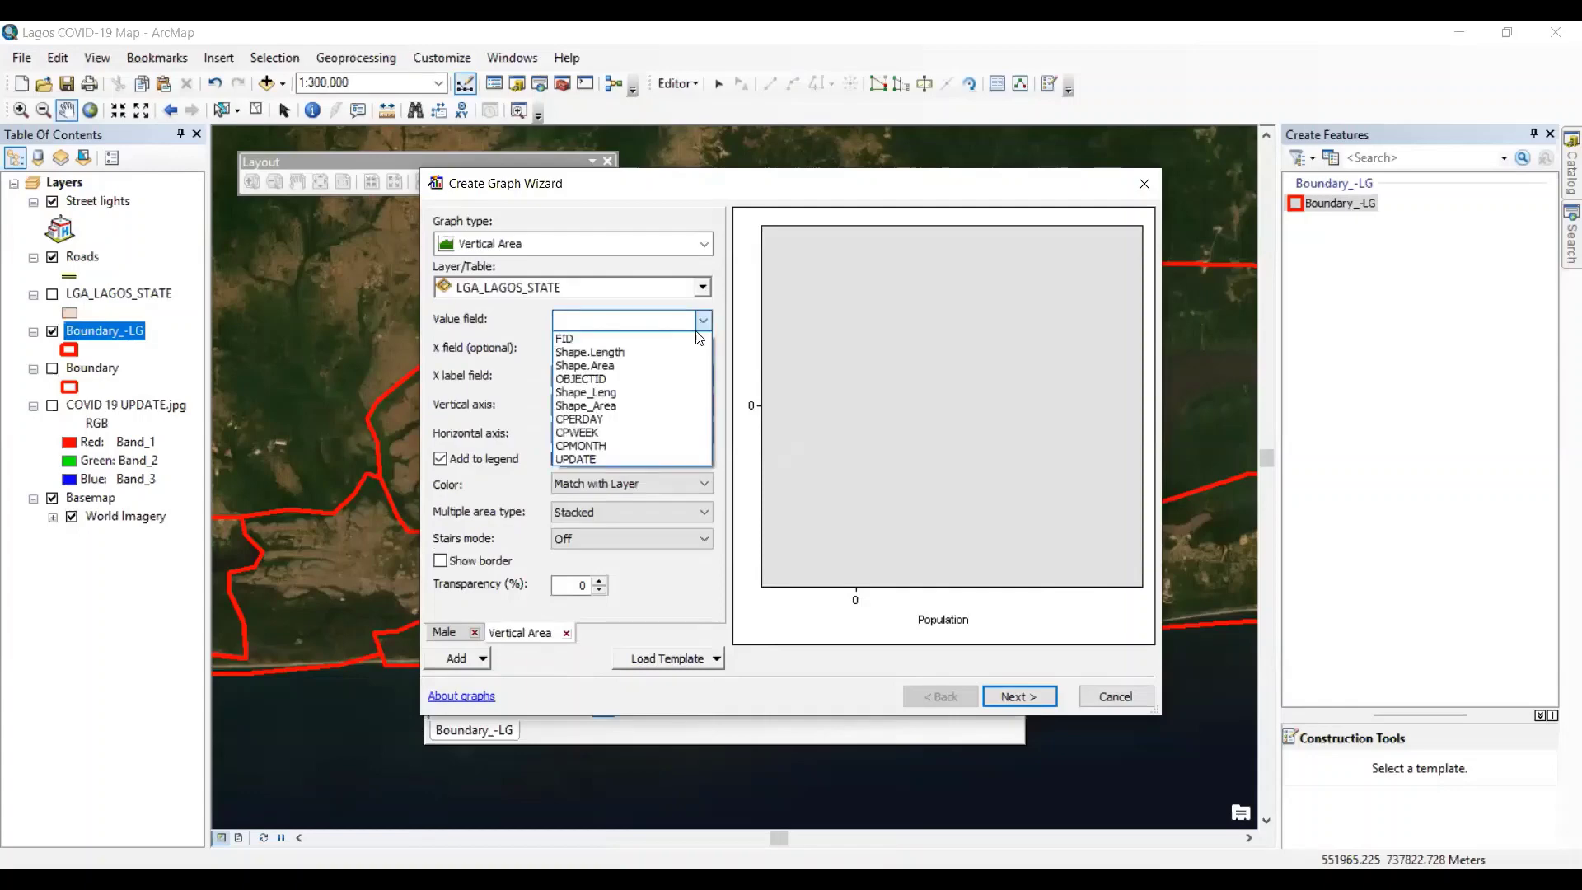
{"action": "left_click", "coordinate": [614, 405]}
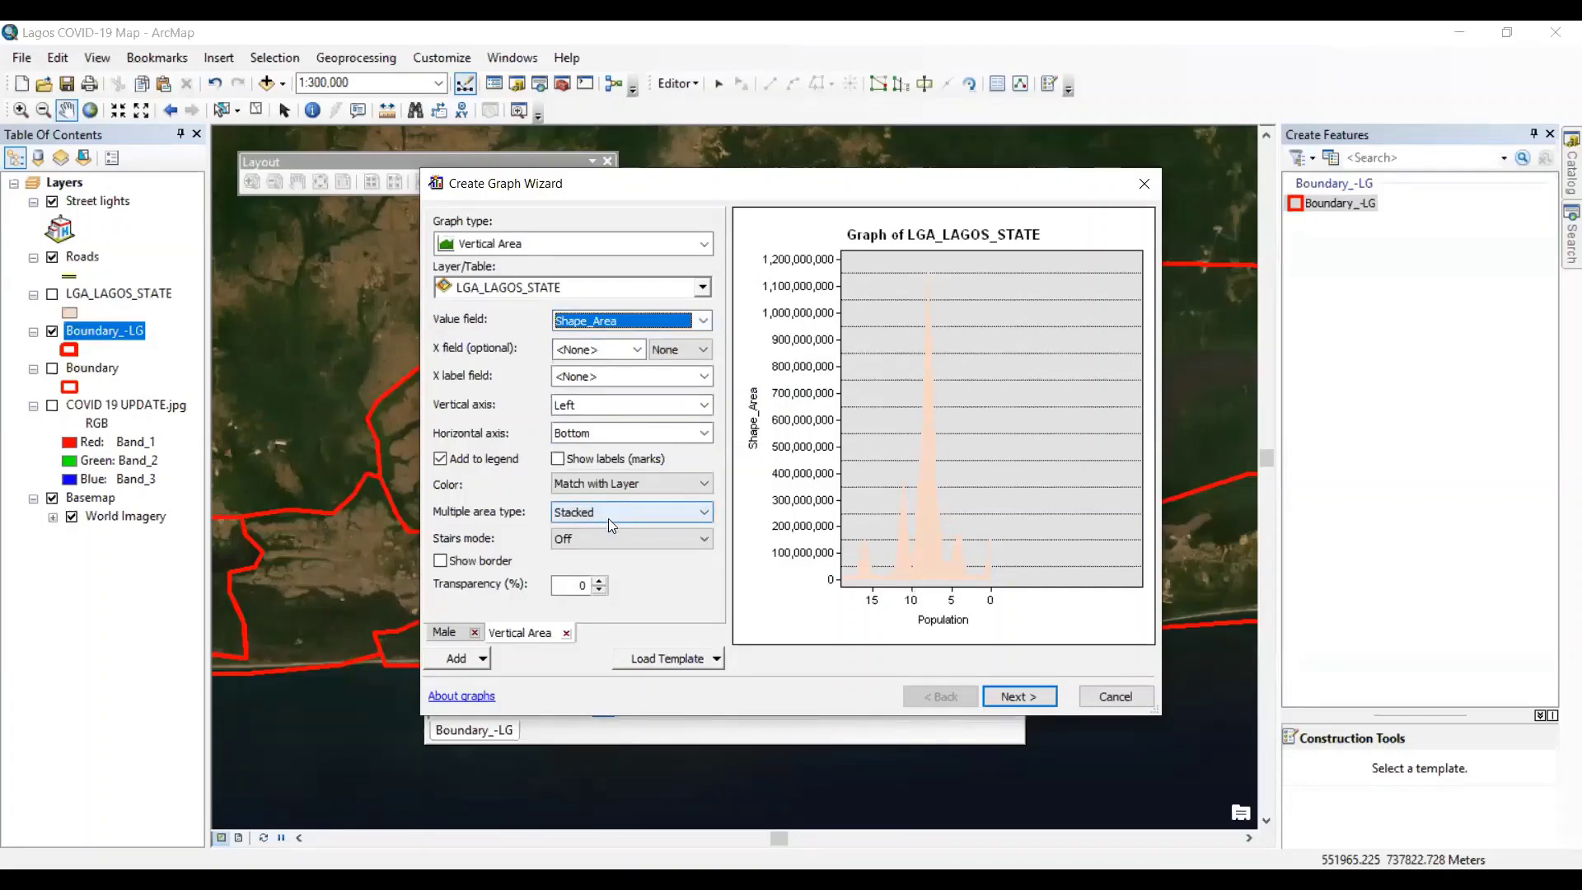
- Switch the vertical area series to a Custom color and make it red
{"action": "left_click", "coordinate": [634, 484]}
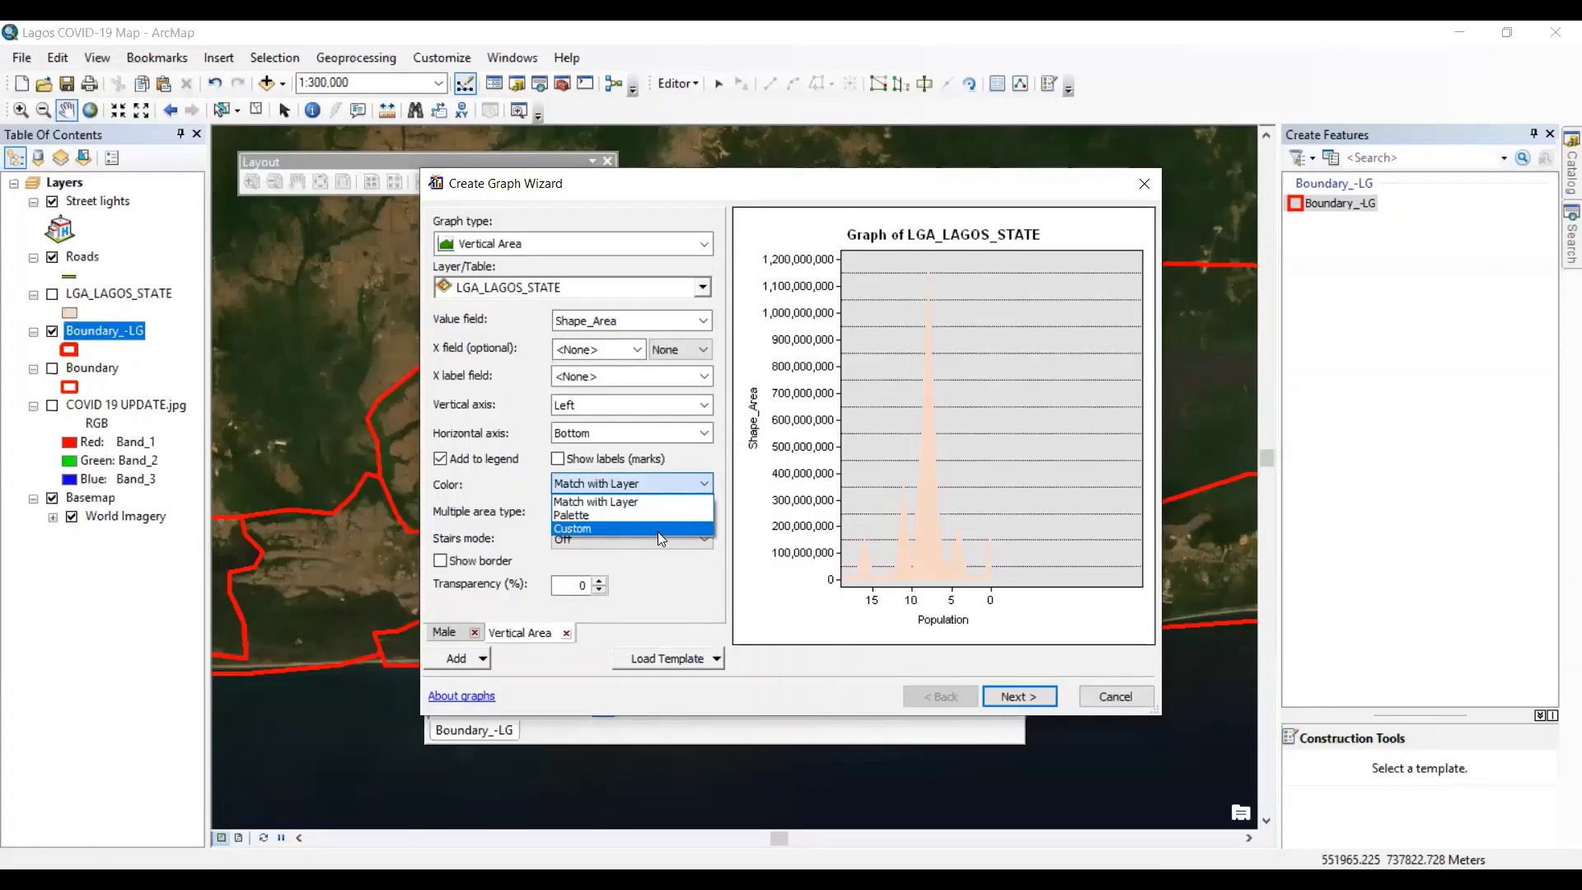
{"action": "left_click", "coordinate": [657, 531]}
{"action": "left_click", "coordinate": [707, 488]}
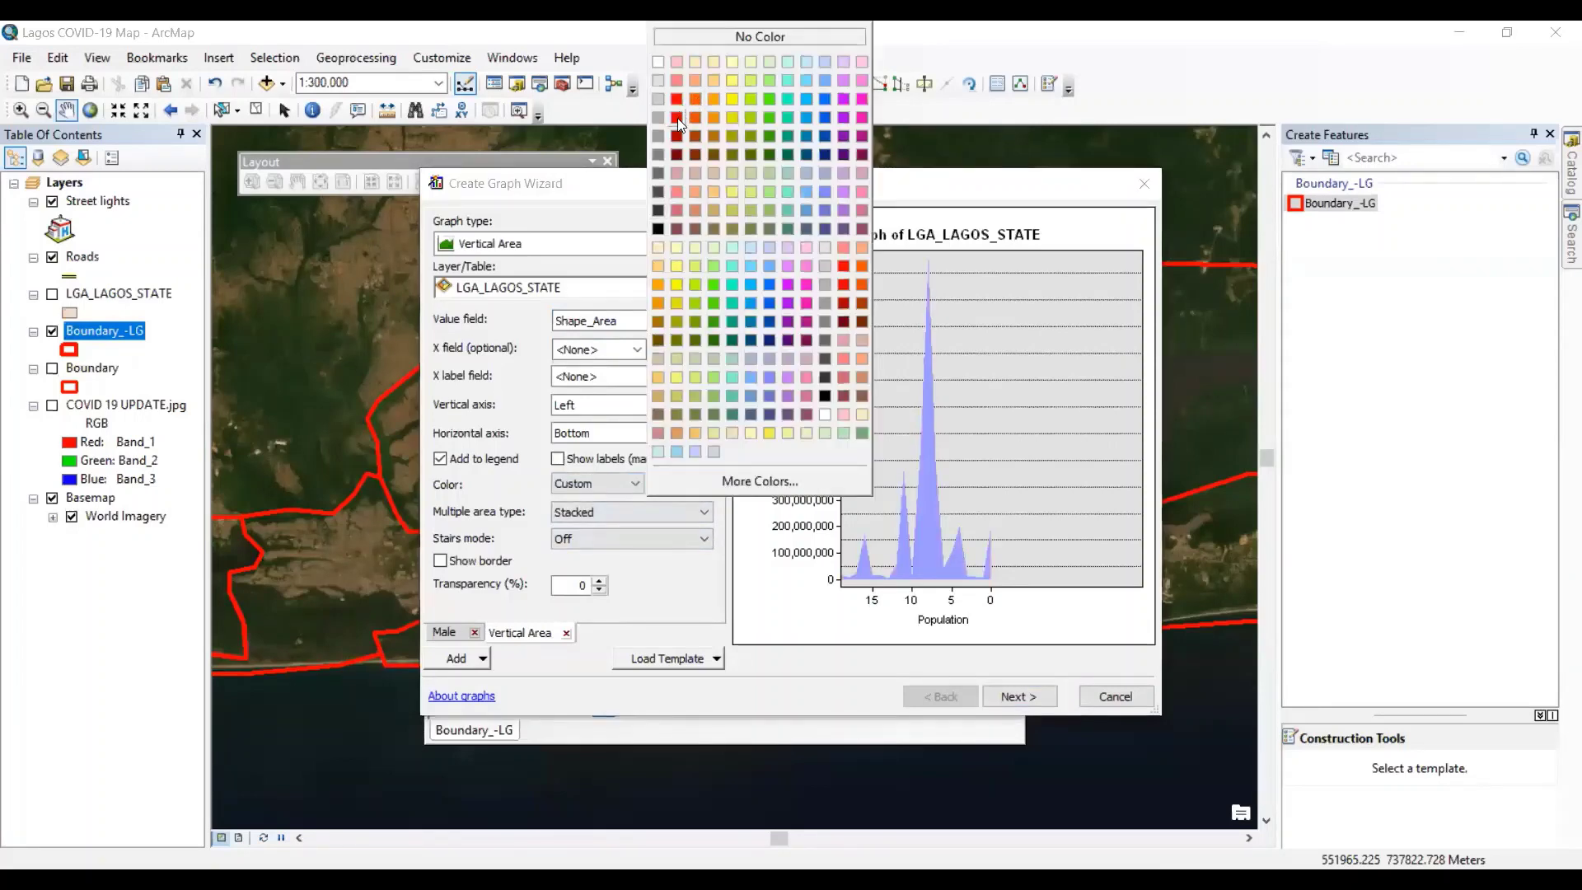
{"action": "left_click", "coordinate": [677, 117]}
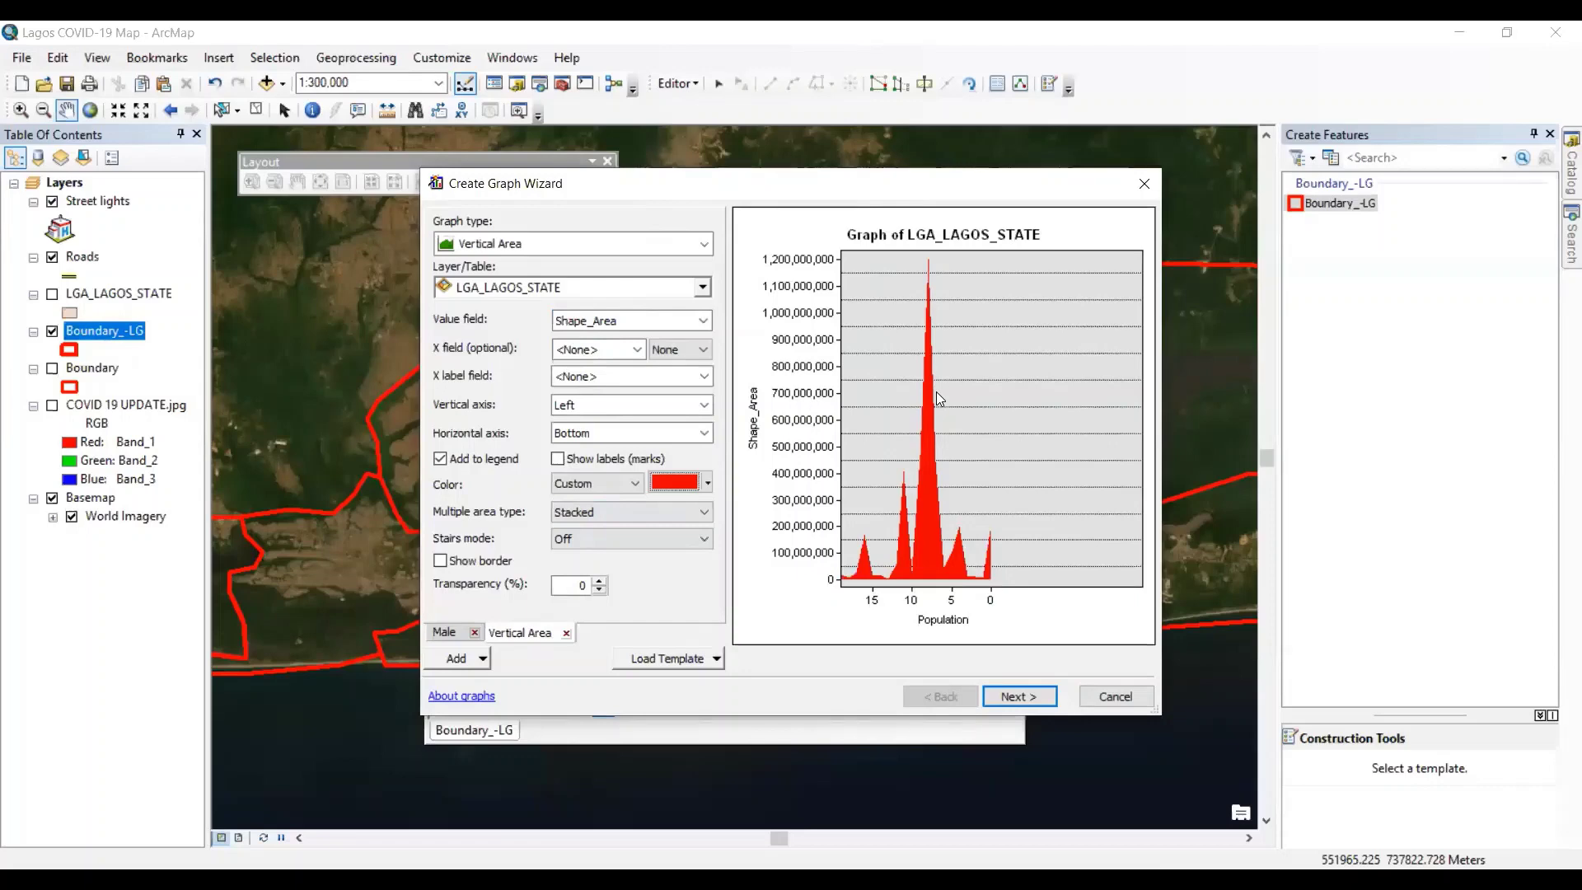
- Try the Stacked 100% multiple area type on the vertical area graph and return it to Stacked
{"action": "left_click", "coordinate": [660, 512]}
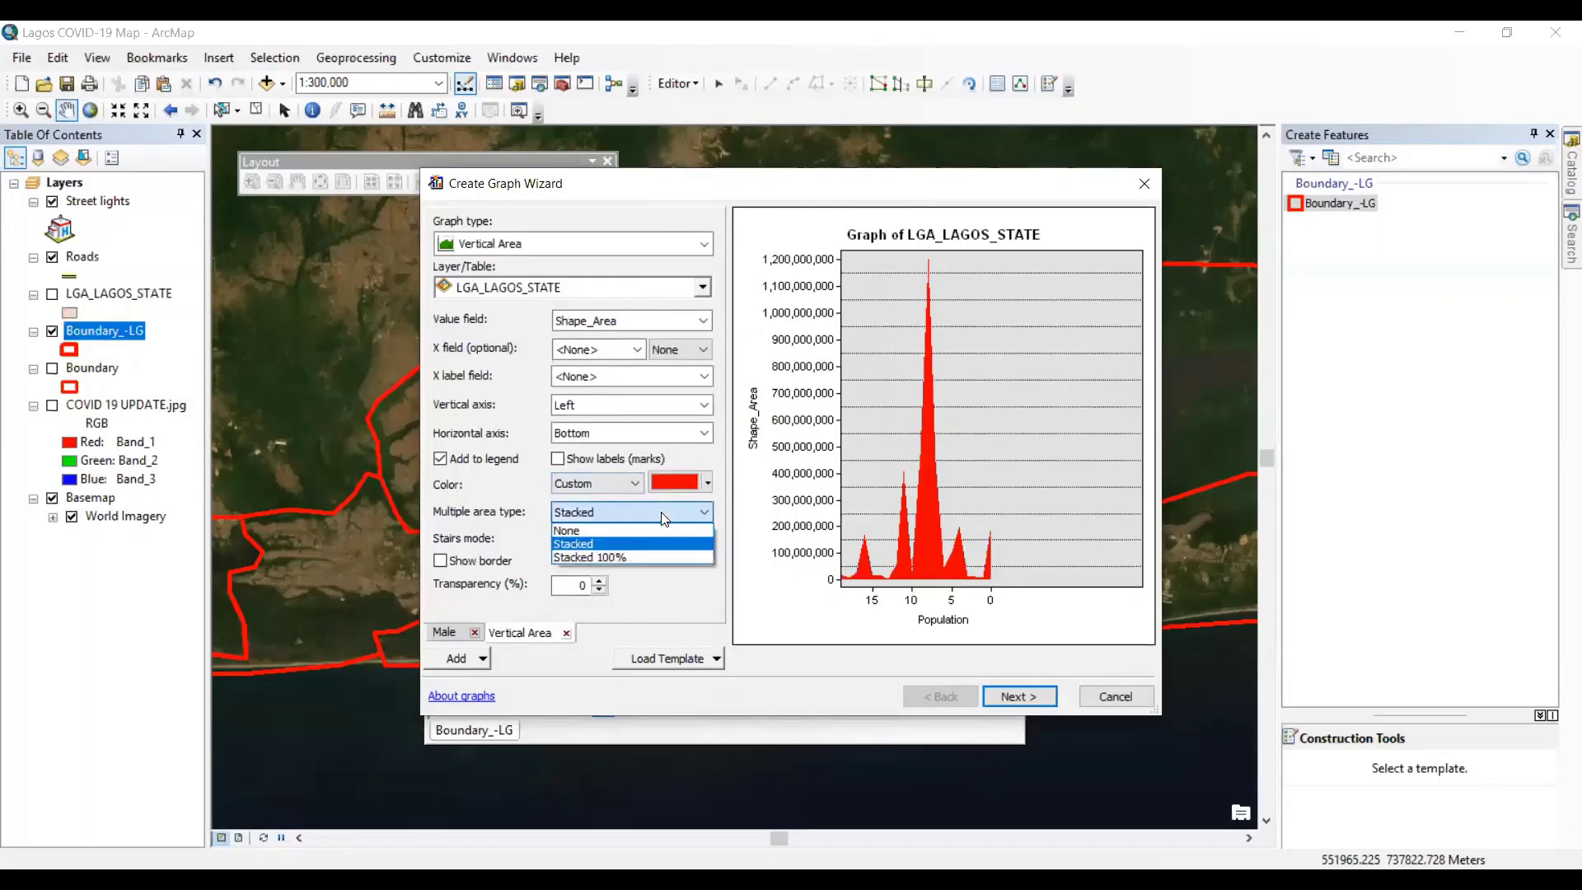
{"action": "left_click", "coordinate": [660, 556]}
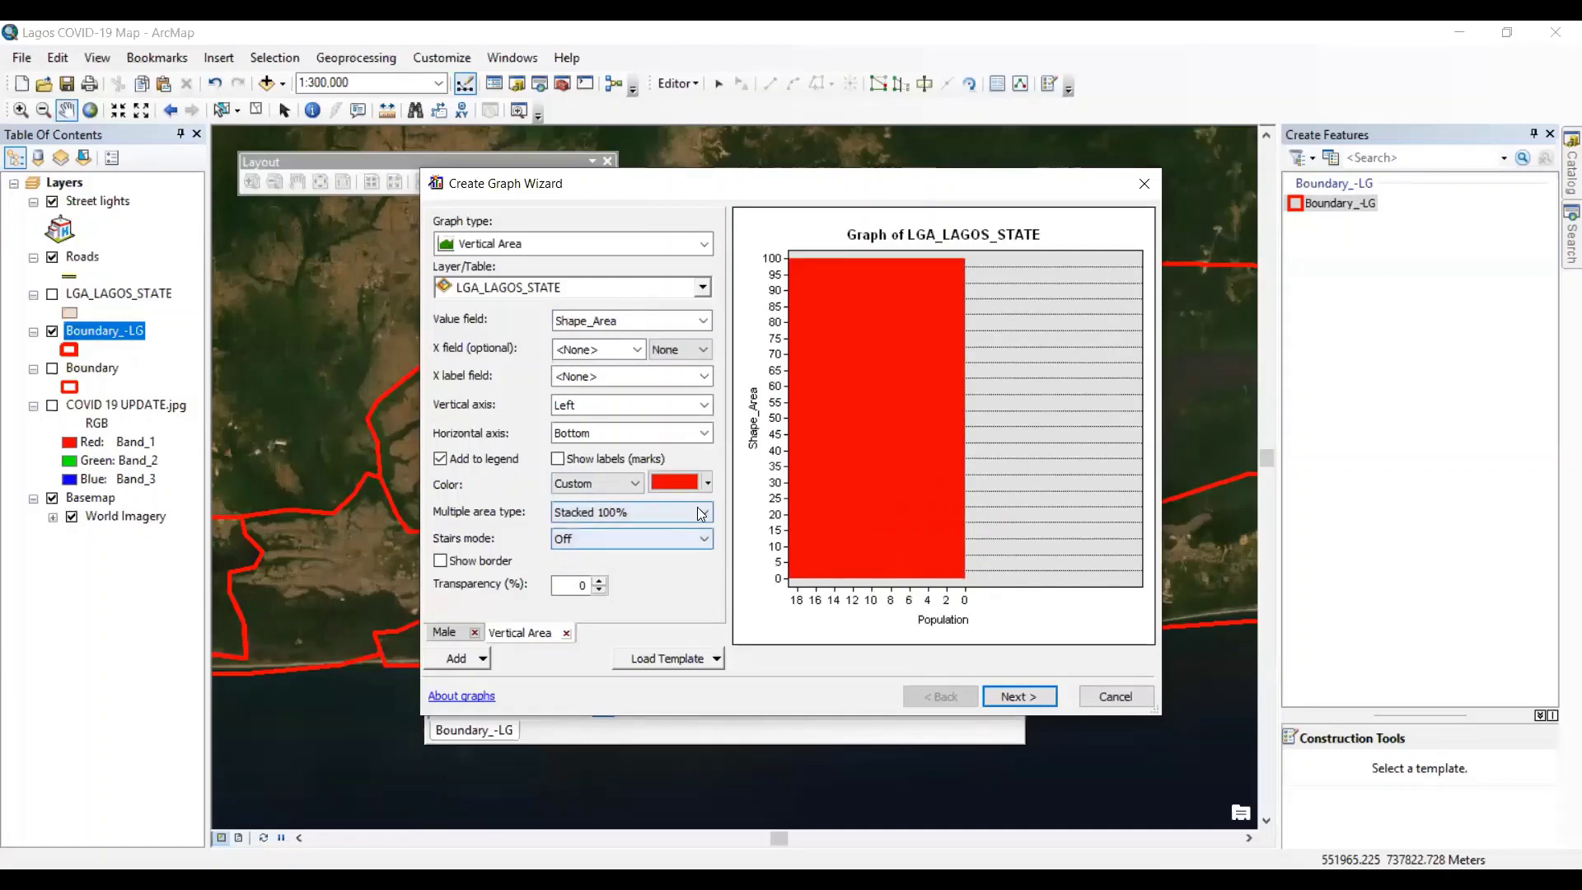
{"action": "left_click", "coordinate": [702, 512]}
{"action": "left_click", "coordinate": [660, 541]}
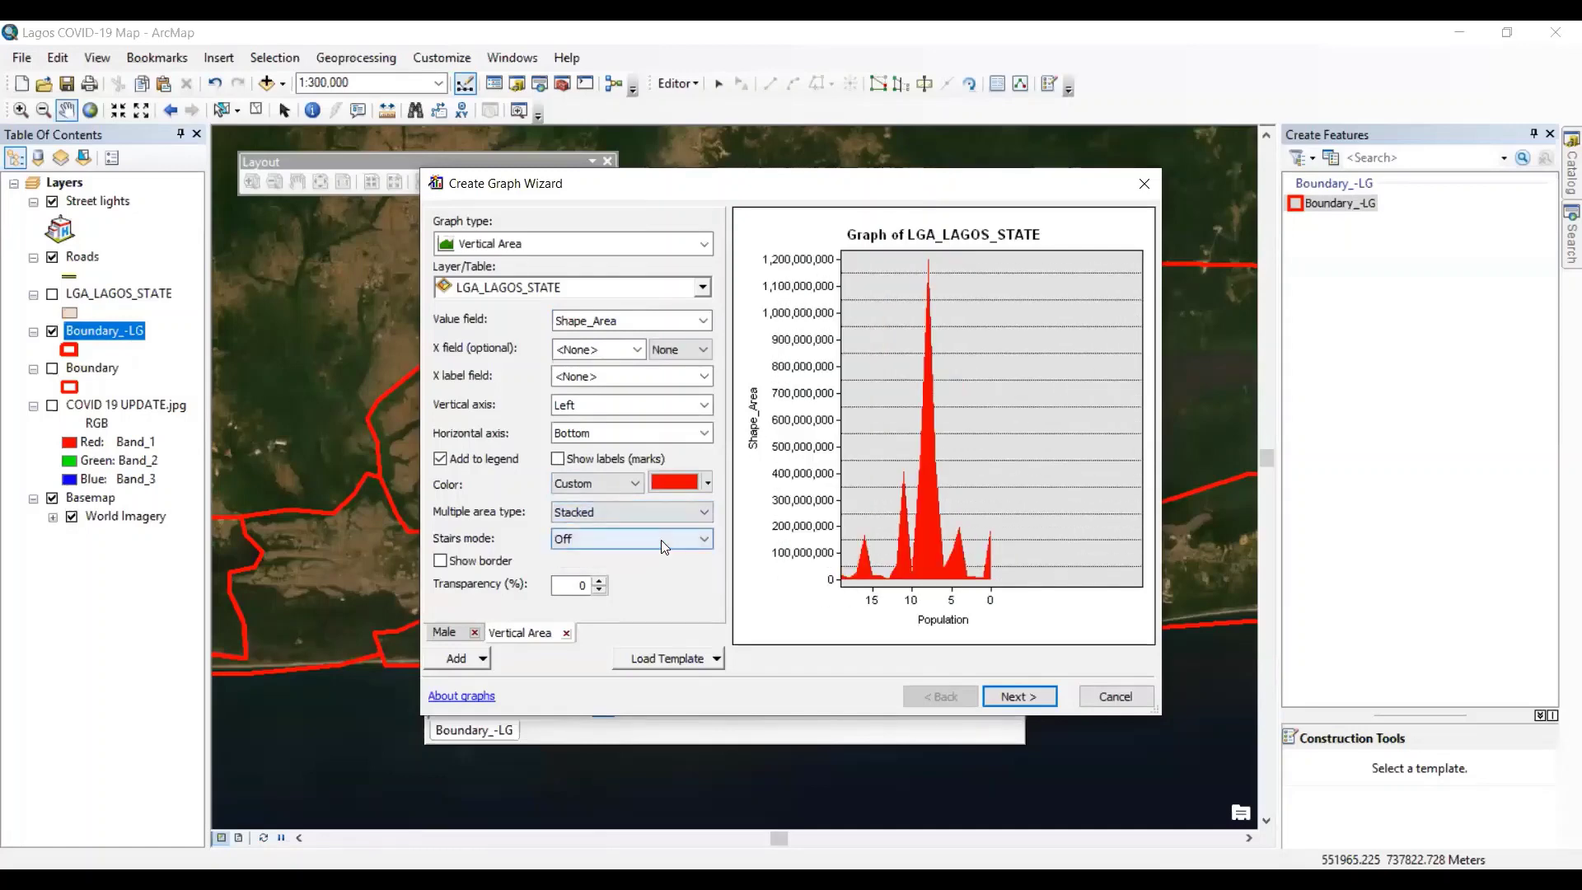
- Try transparency values of 60, 70, 50, 90 and 10 percent on the vertical area graph and return it to 0
{"action": "left_click", "coordinate": [576, 583]}
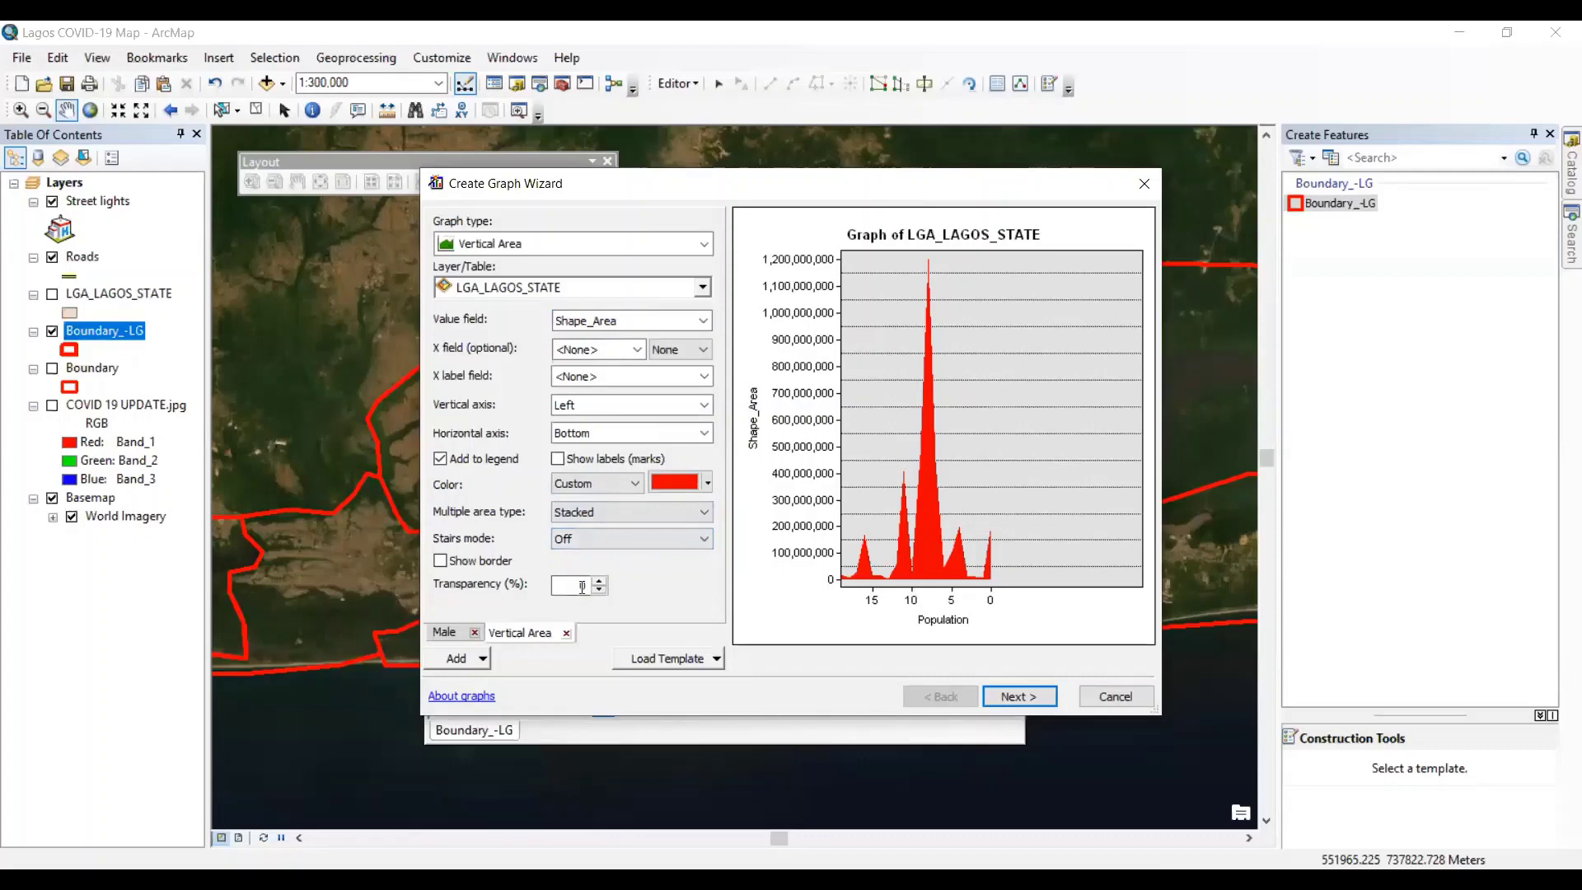
{"action": "double_click", "coordinate": [582, 585]}
{"action": "type", "text": "60"}
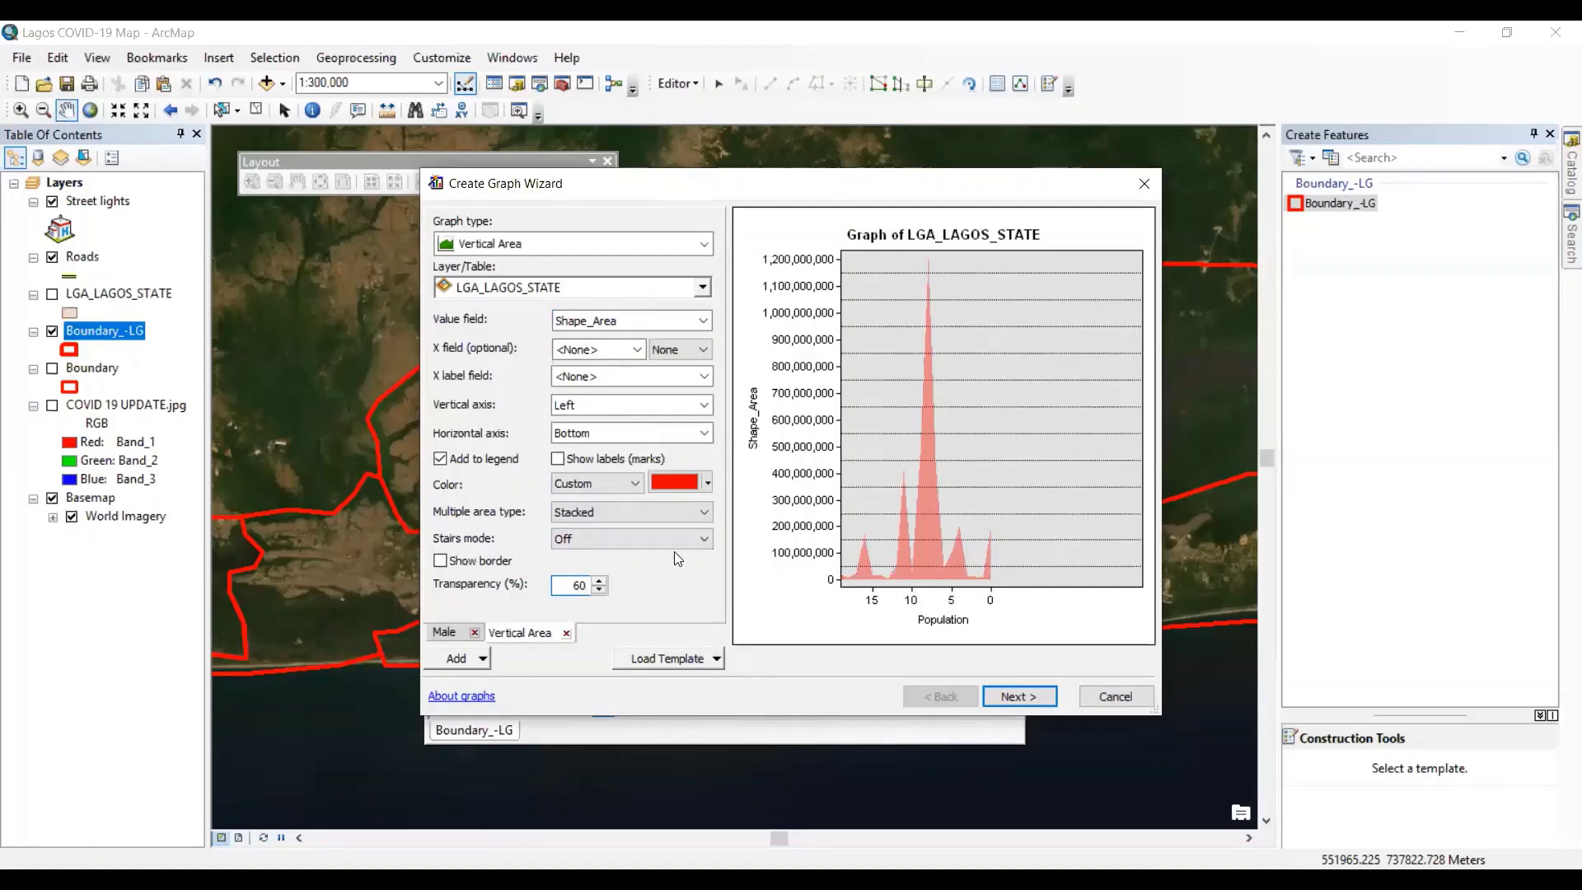
{"action": "left_click_drag", "start_coordinate": [581, 584], "coordinate": [568, 586]}
{"action": "type", "text": "7"}
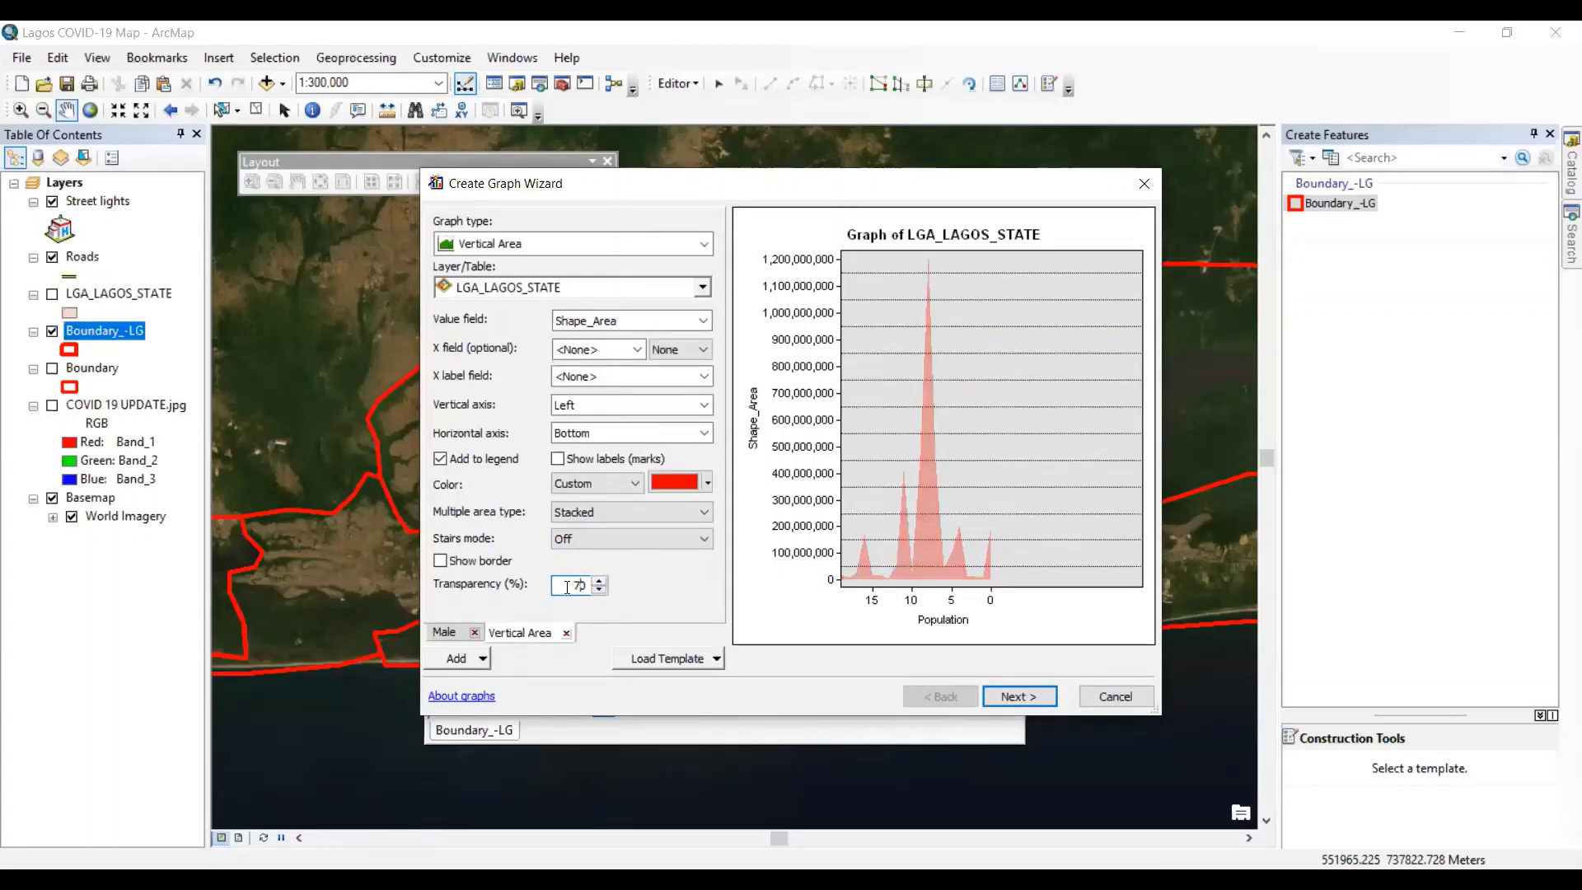
{"action": "type", "text": "0"}
{"action": "type", "text": "5"}
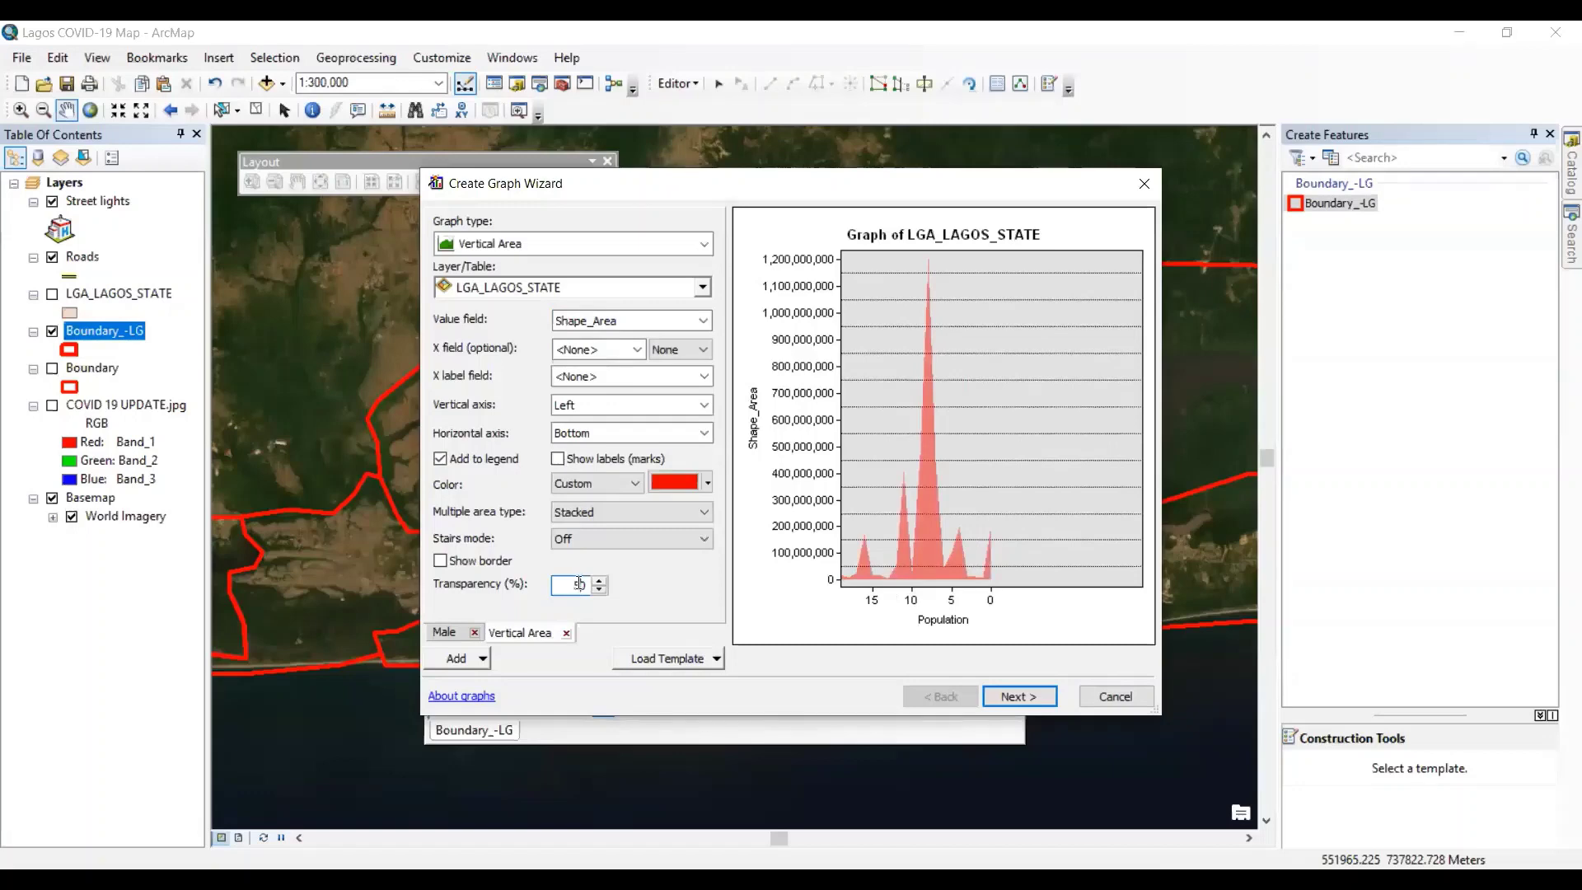
{"action": "left_click_drag", "start_coordinate": [579, 584], "coordinate": [571, 582]}
{"action": "type", "text": "9"}
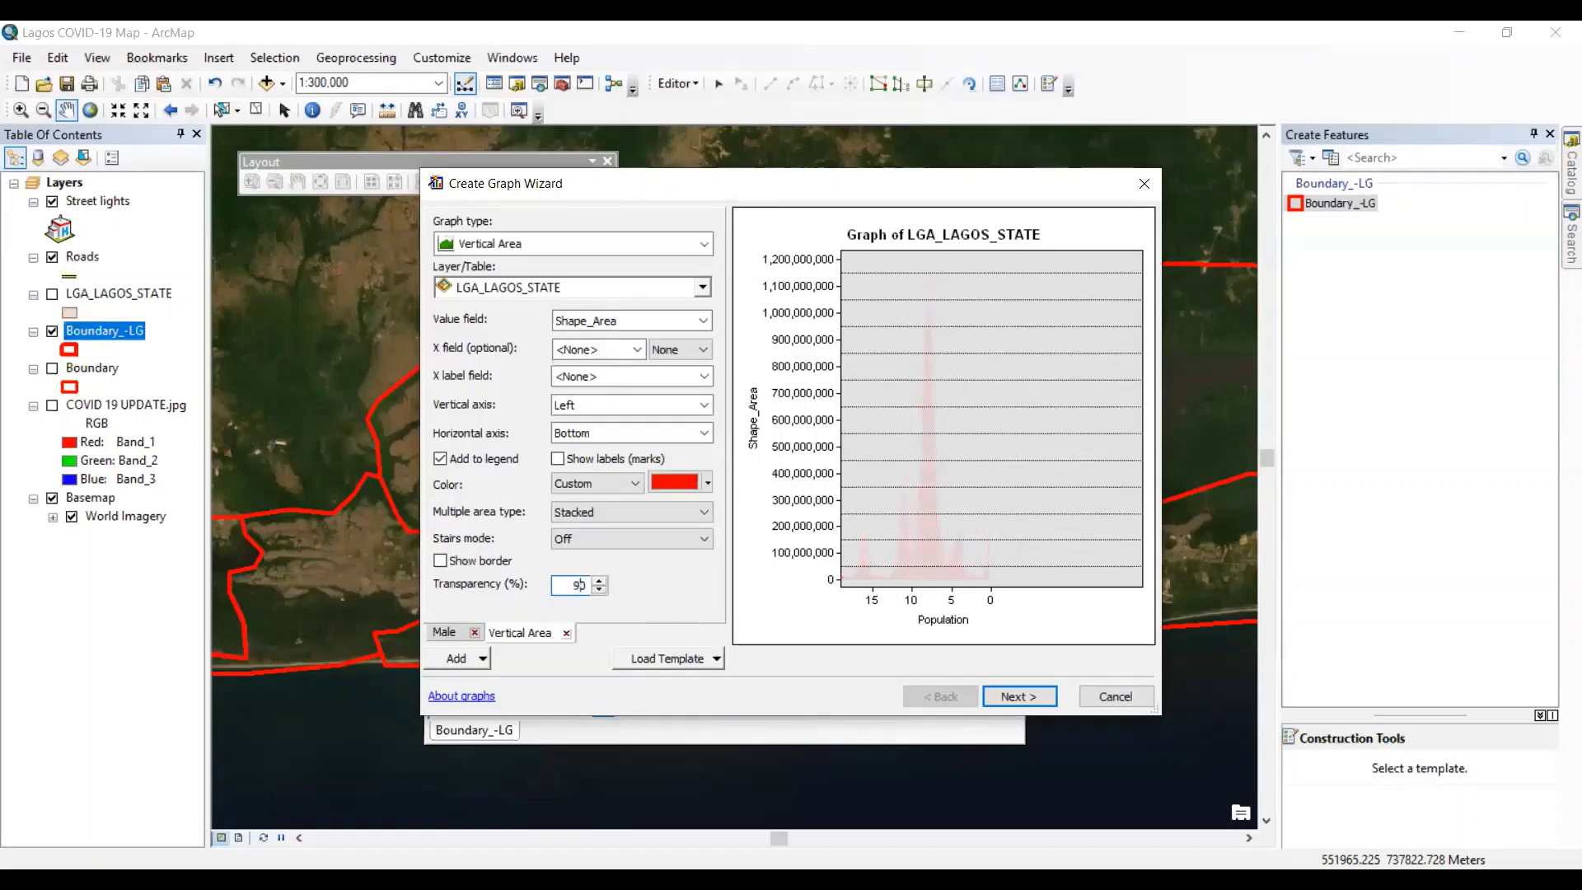
{"action": "left_click_drag", "start_coordinate": [579, 586], "coordinate": [572, 586]}
{"action": "type", "text": "1"}
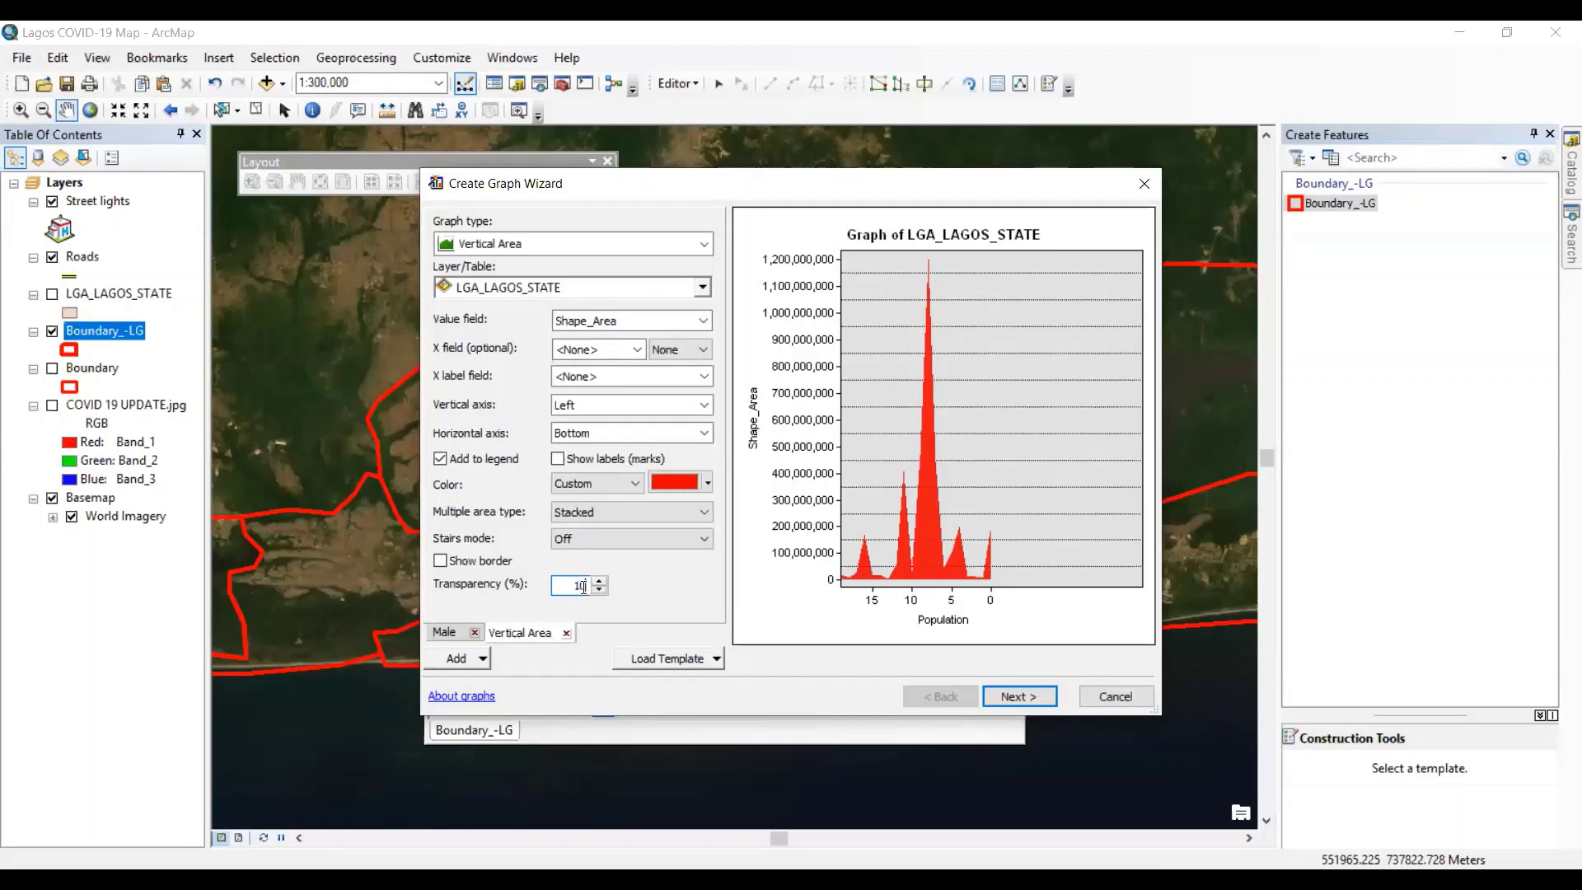
{"action": "key", "text": "BackSpace"}
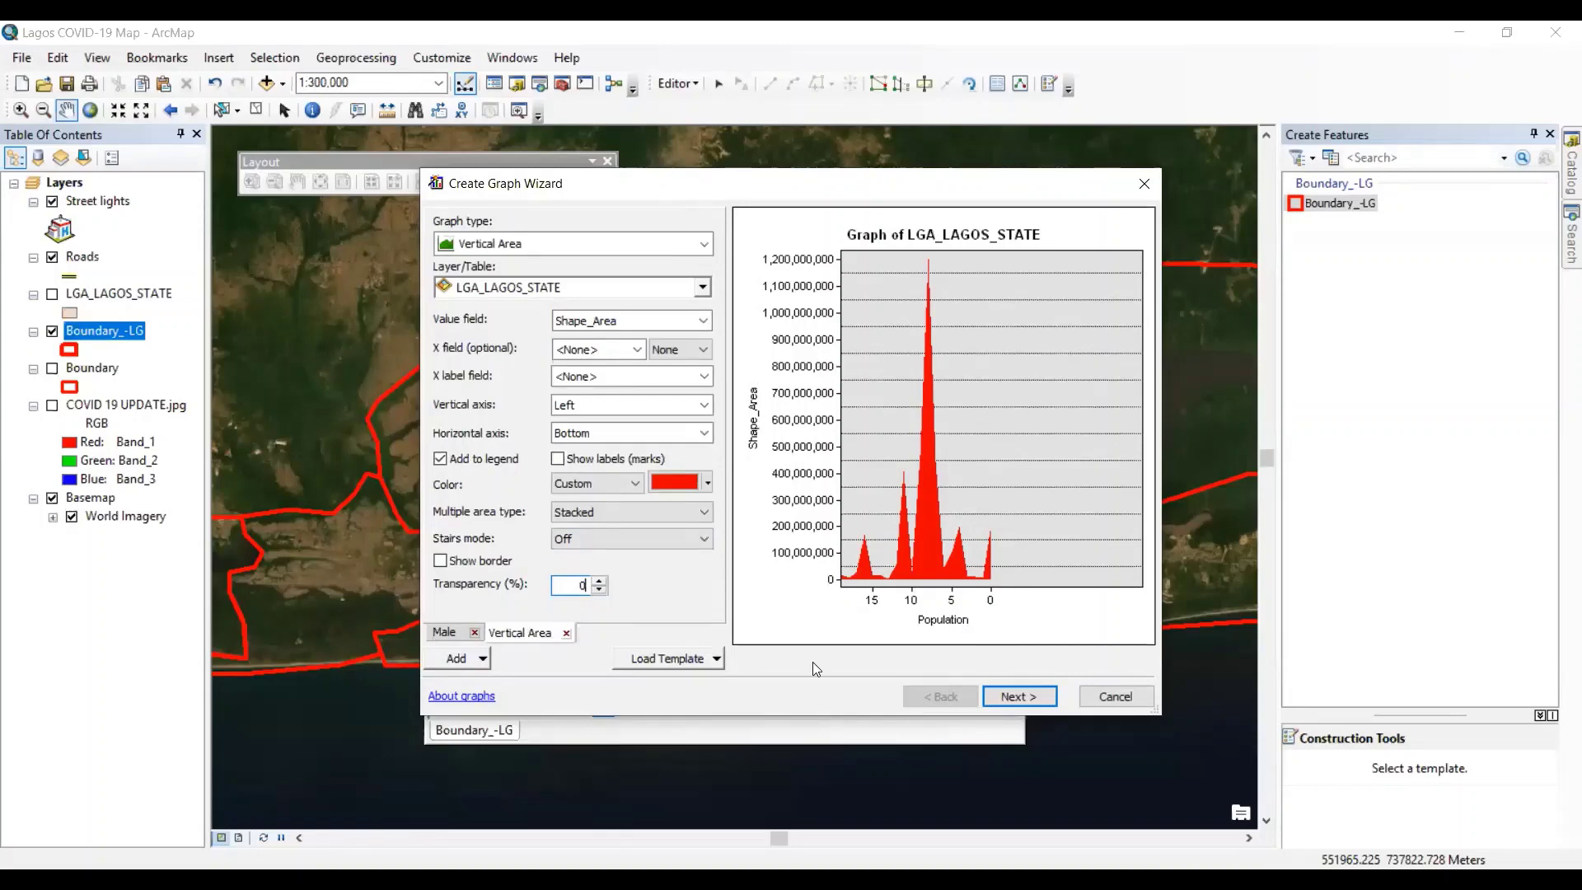
- Compare the settings of the Male and Vertical Area series in the graph
{"action": "left_click", "coordinate": [446, 635]}
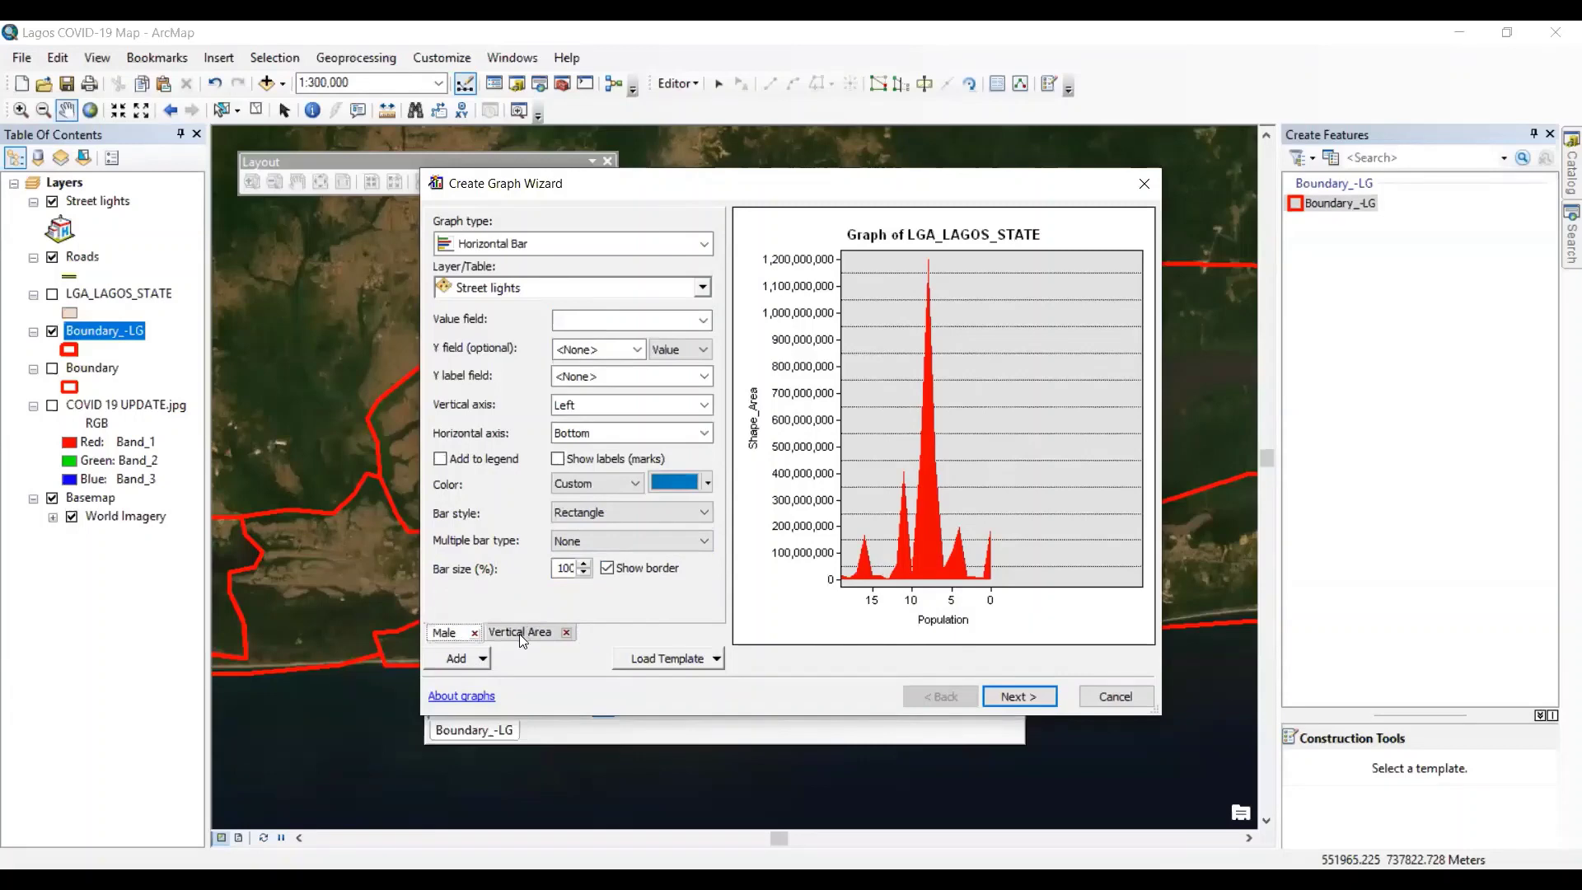
{"action": "left_click", "coordinate": [519, 634]}
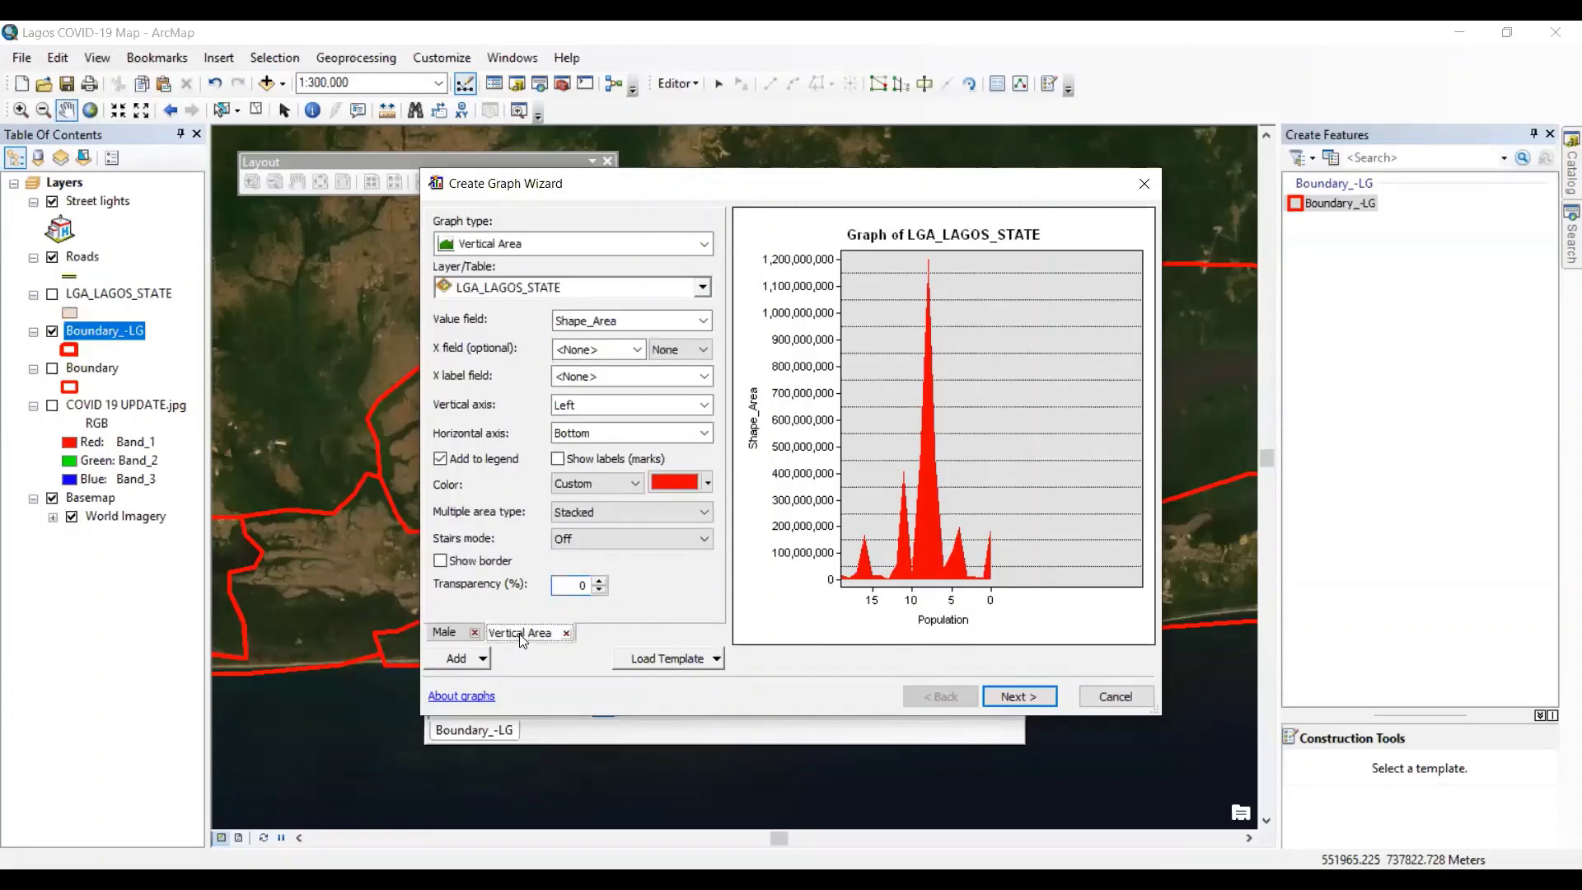
{"action": "left_click", "coordinate": [438, 633]}
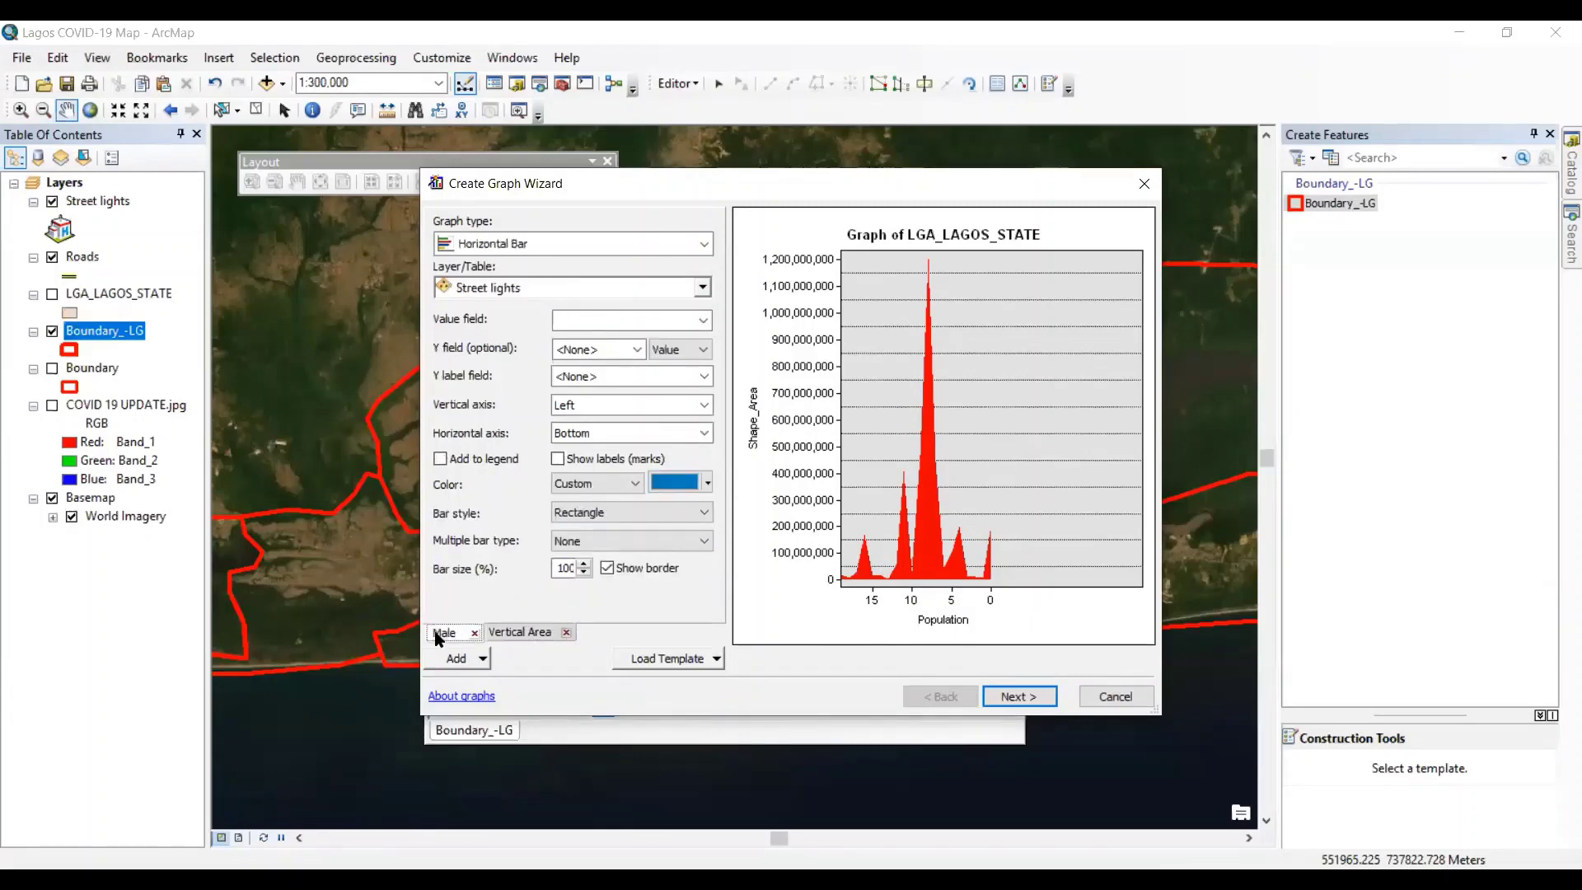
{"action": "left_click", "coordinate": [530, 631]}
- Try adding a new series and a Trend function to the graph, look through the function types, and discard the graph
{"action": "left_click", "coordinate": [479, 660]}
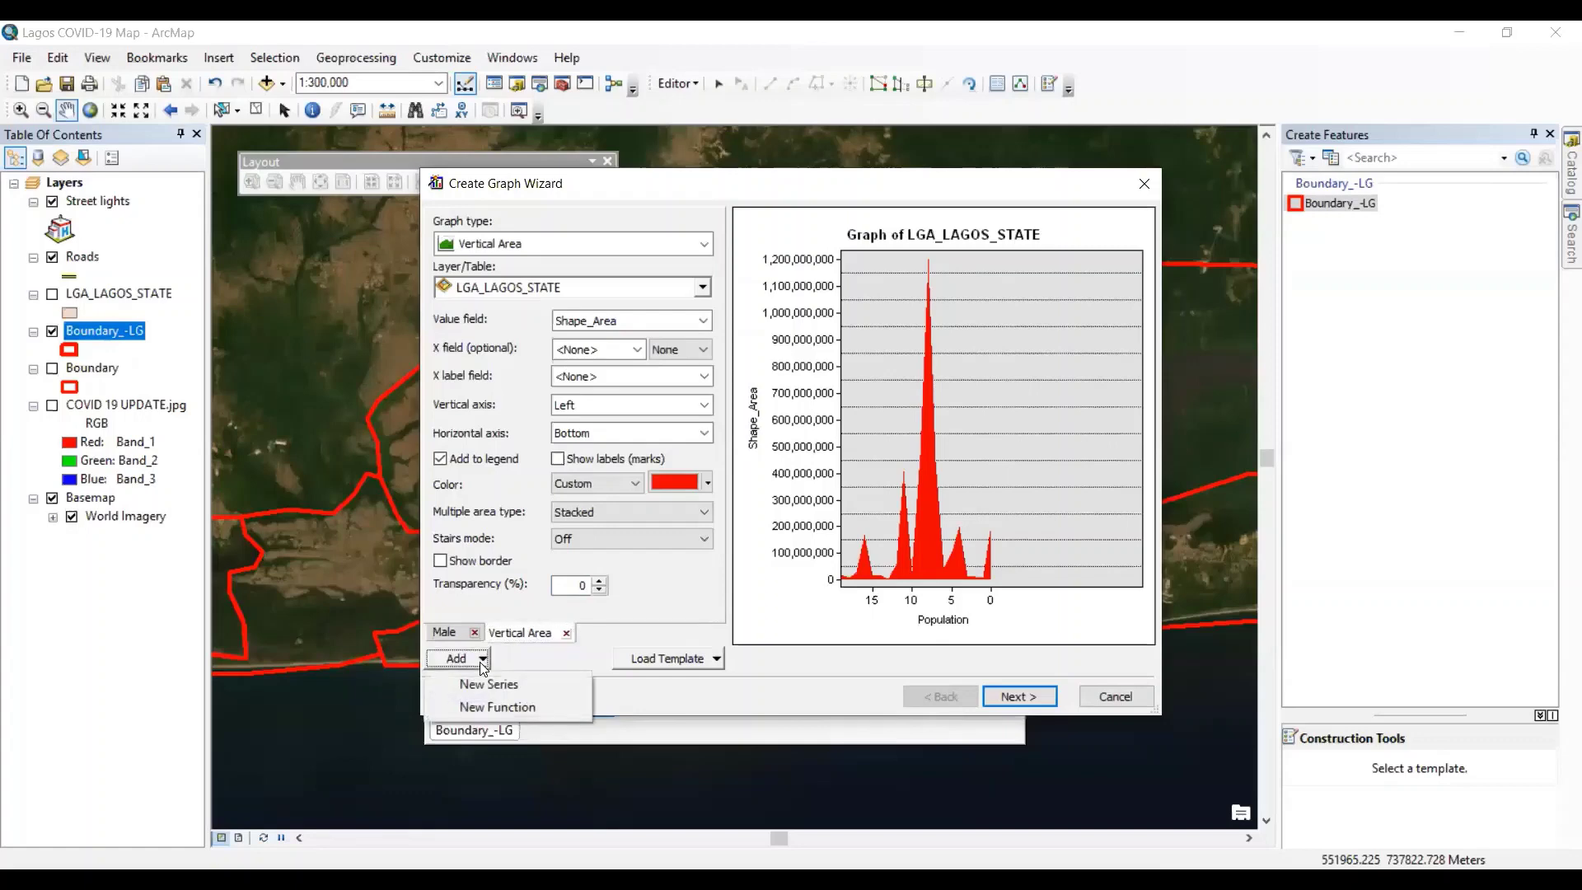
{"action": "left_click", "coordinate": [493, 686]}
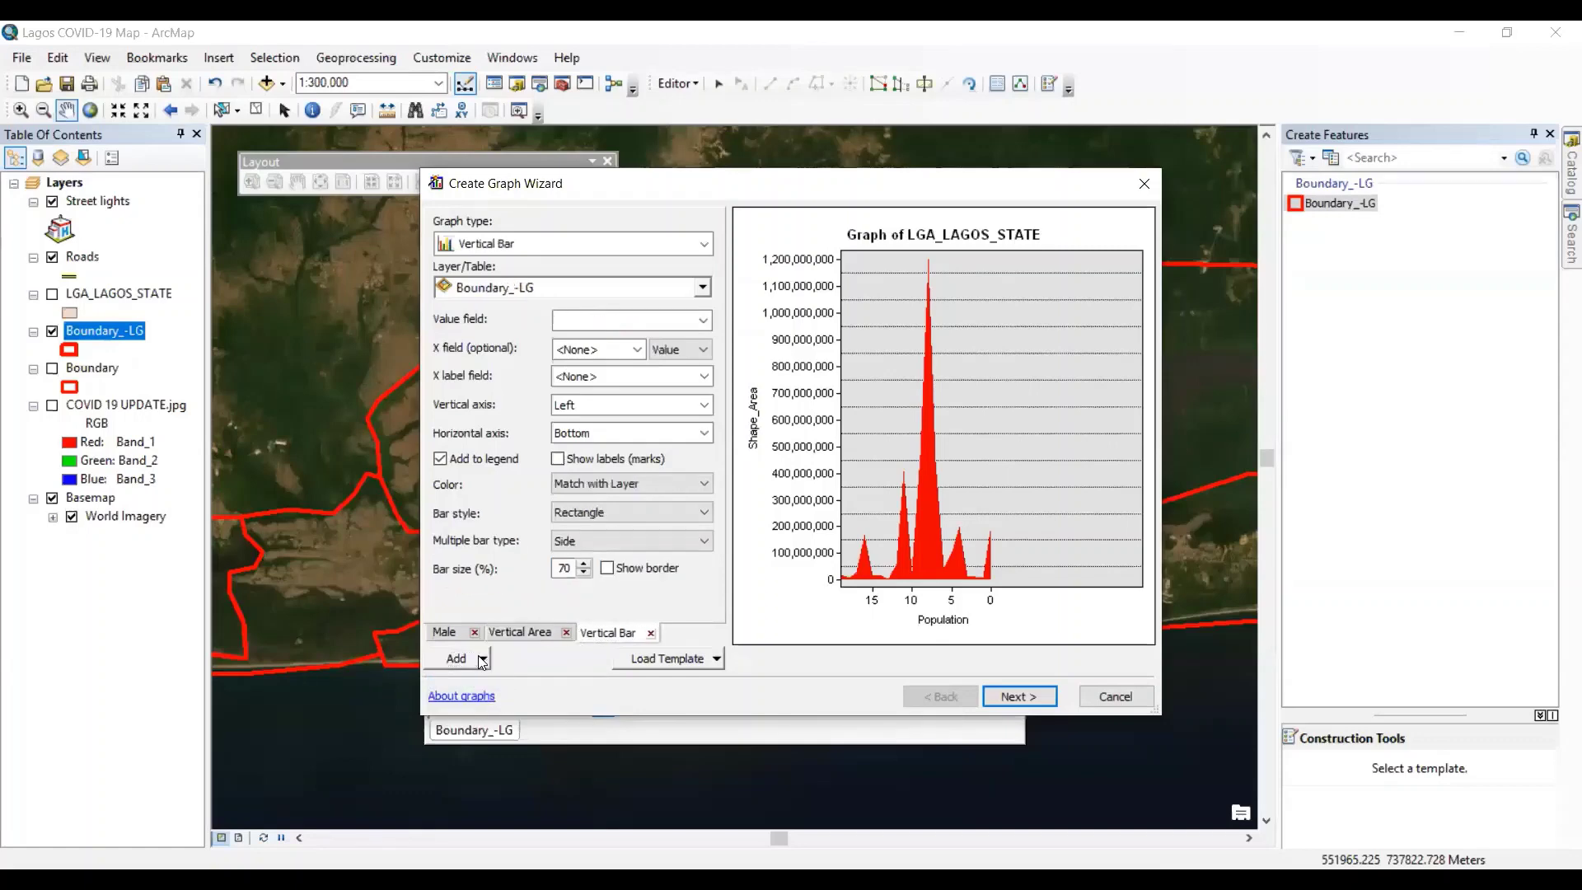
{"action": "left_click", "coordinate": [482, 659]}
{"action": "left_click", "coordinate": [495, 704]}
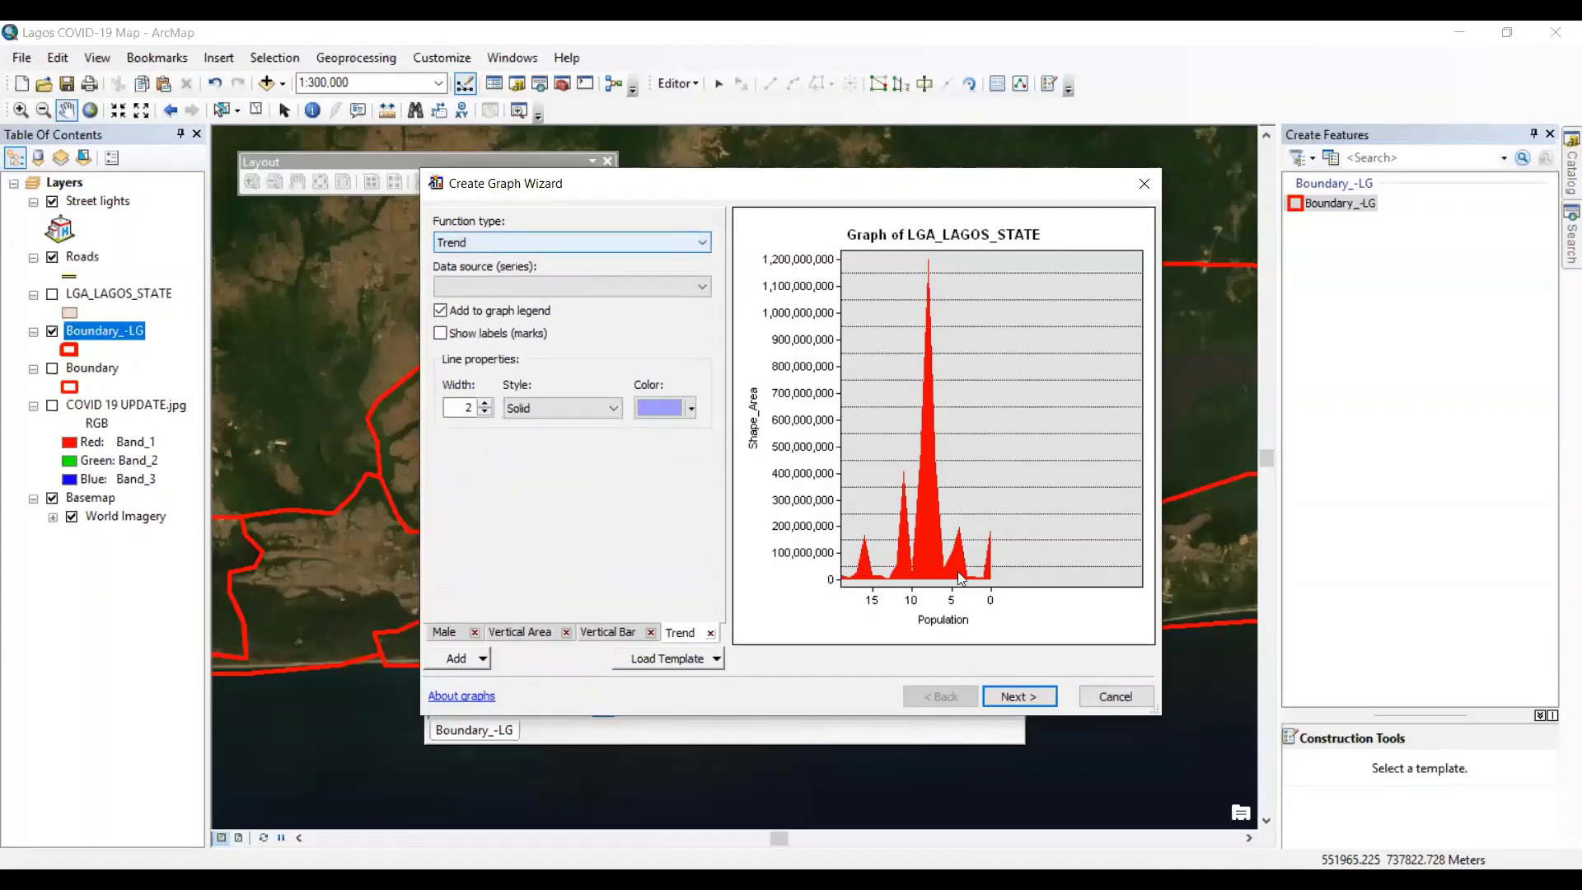
{"action": "left_click", "coordinate": [698, 244]}
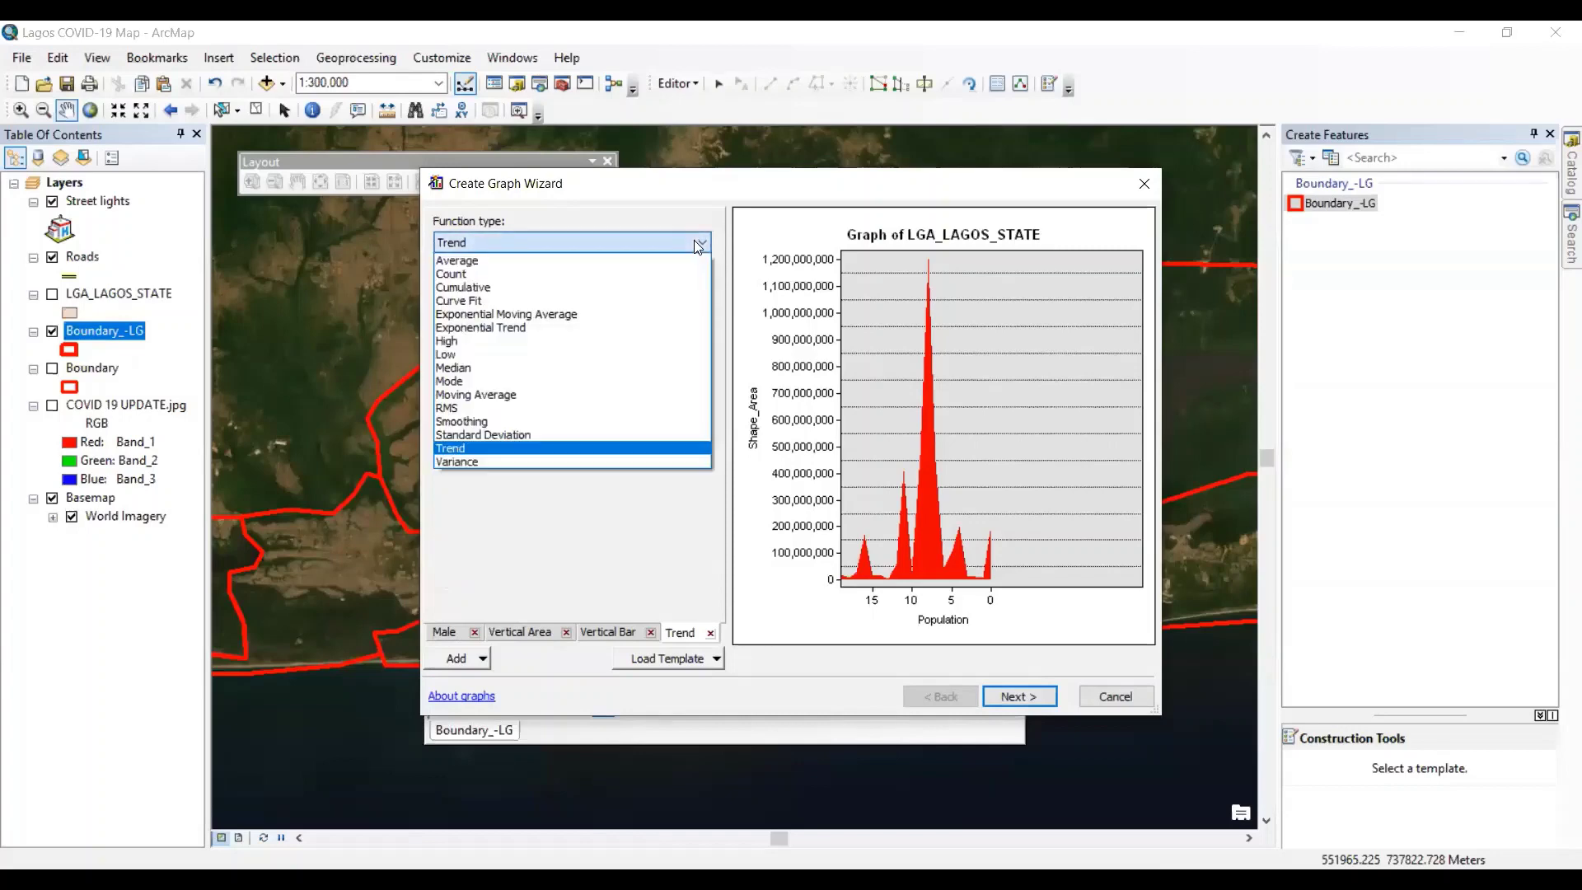
{"action": "left_click", "coordinate": [1142, 186]}
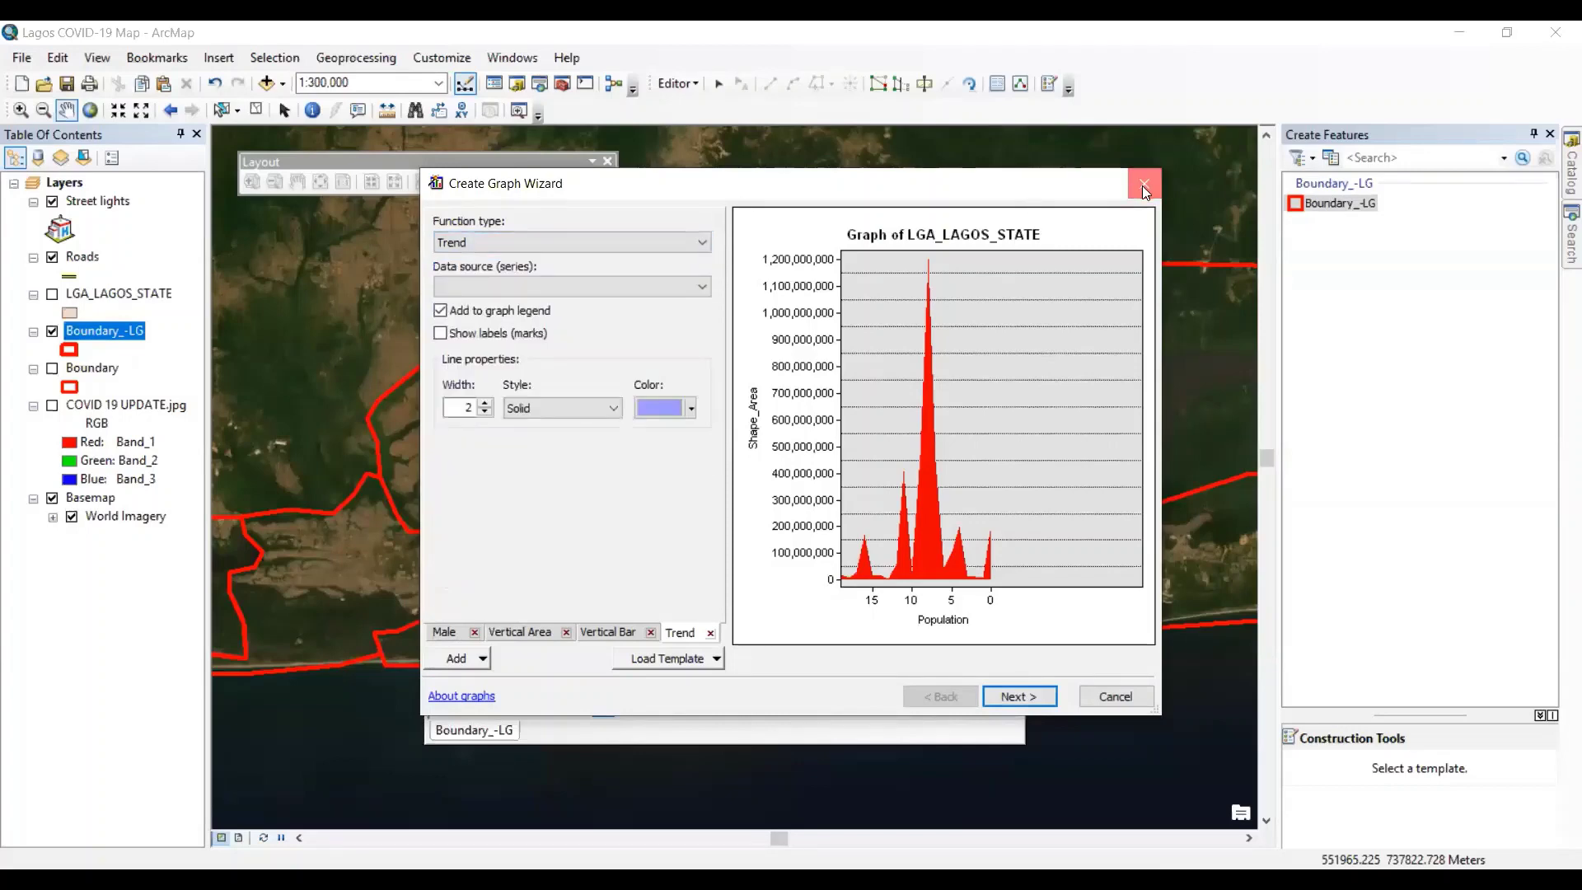
{"action": "left_click", "coordinate": [1142, 185]}
- Start a new graph from the attribute table as a Pie of the LGA_LAGOS_STATE layer with Shape.Length as the value field
{"action": "left_click", "coordinate": [459, 252]}
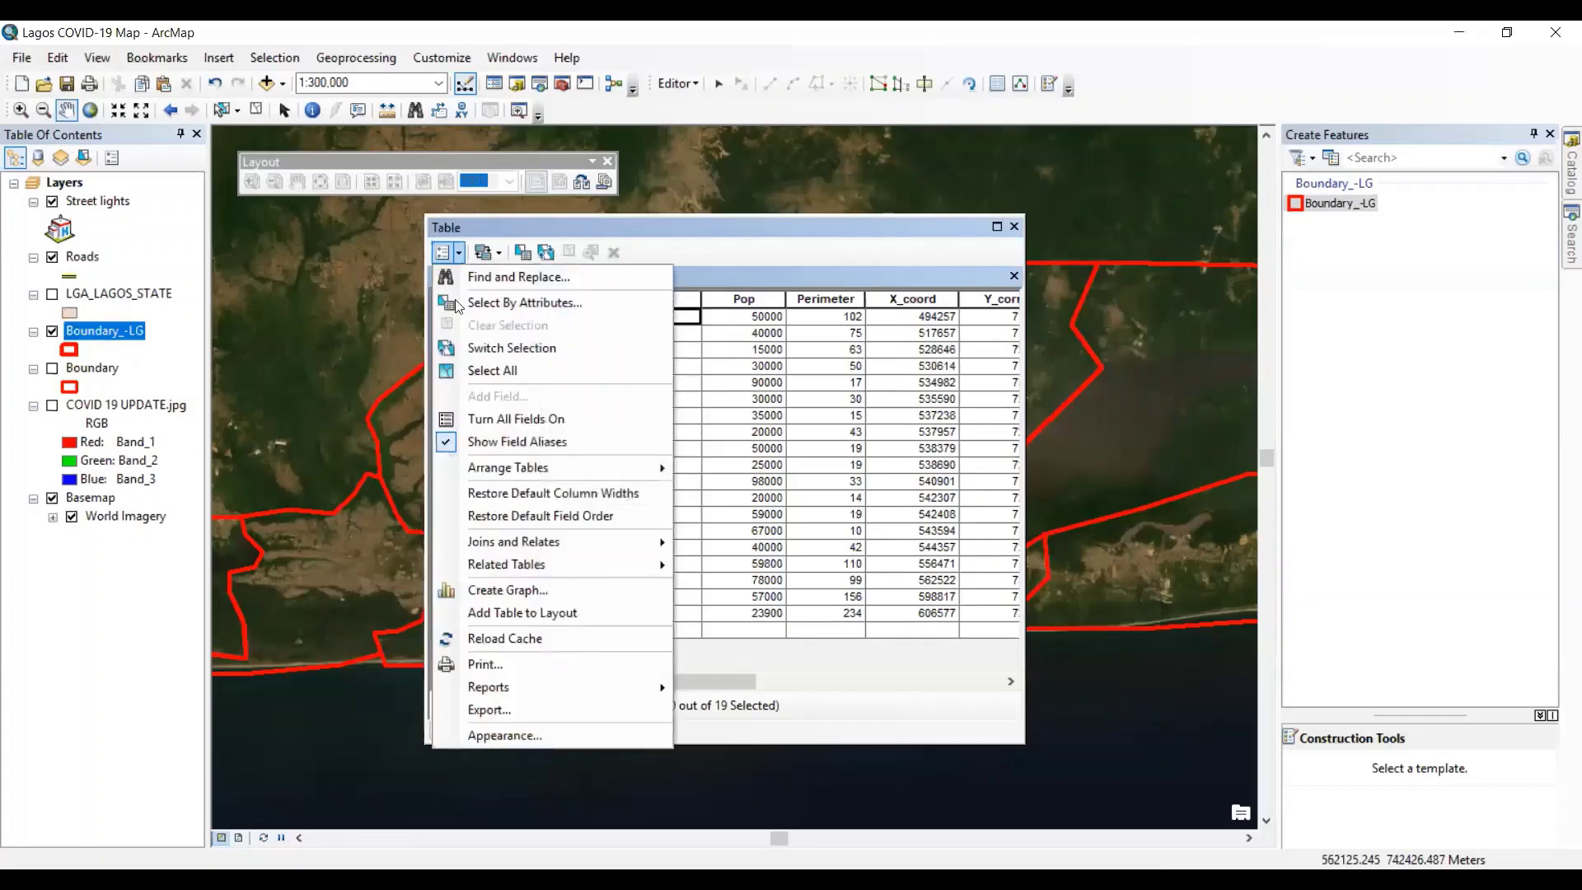
{"action": "left_click", "coordinate": [537, 591]}
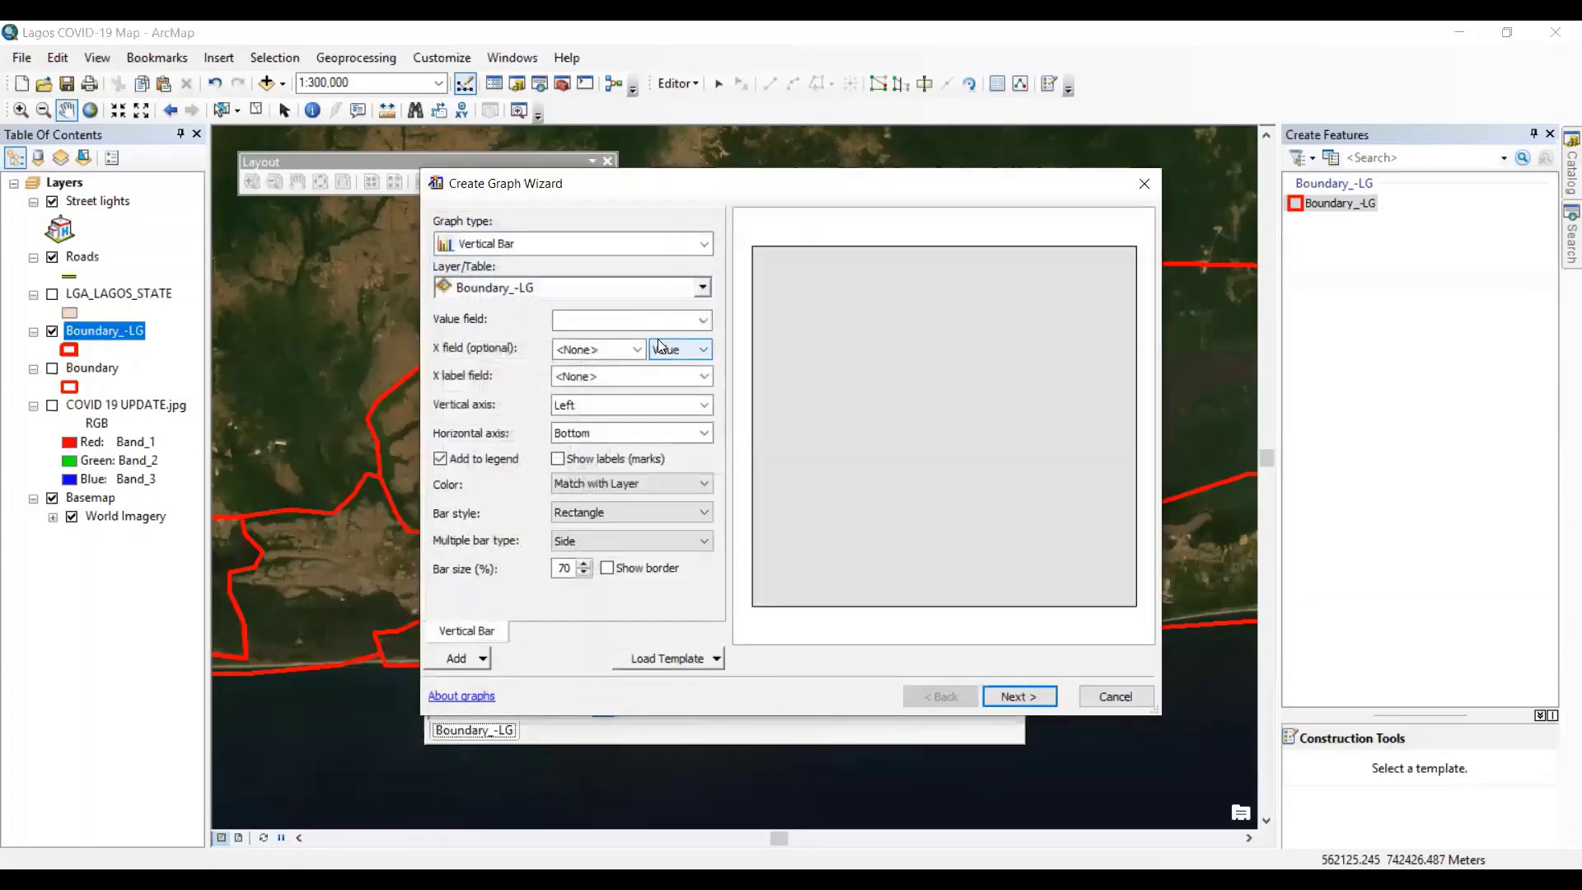
{"action": "left_click", "coordinate": [705, 245]}
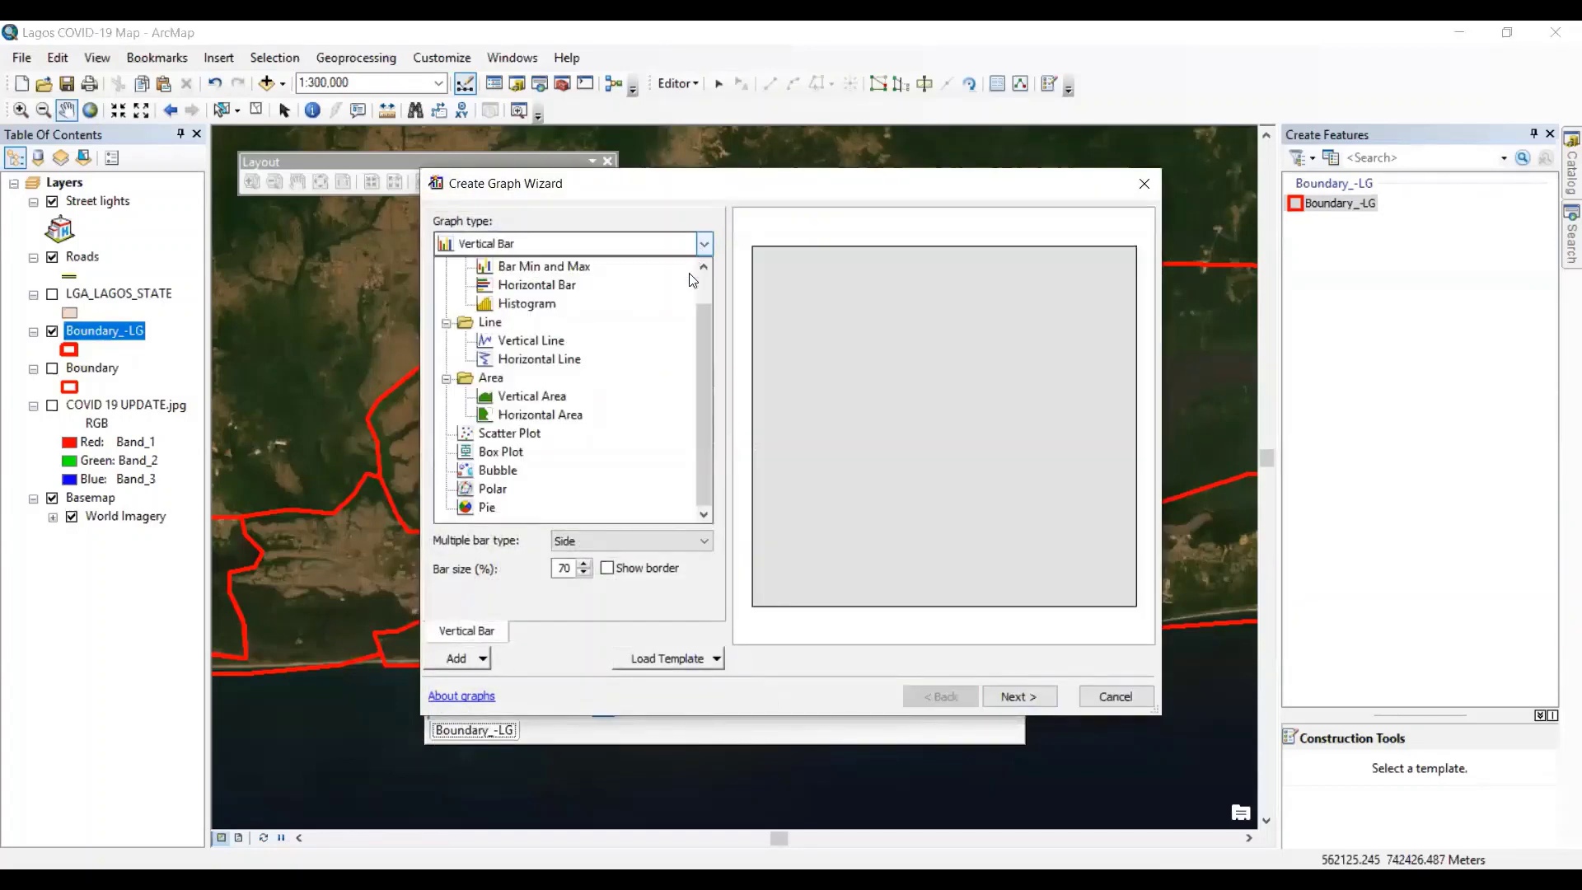
{"action": "left_click", "coordinate": [529, 508]}
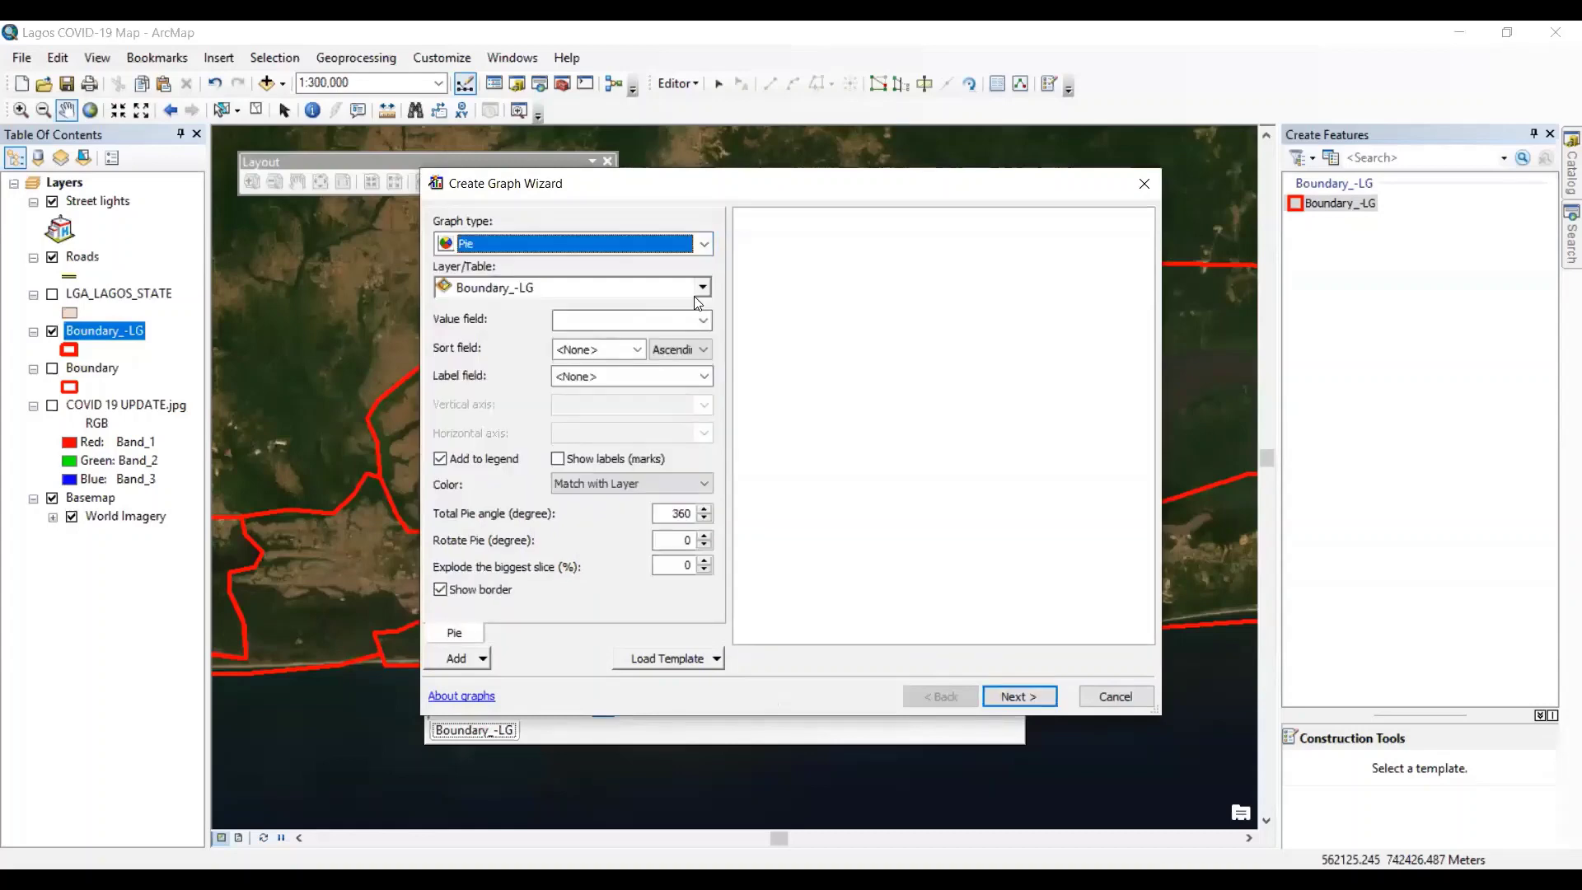
{"action": "left_click", "coordinate": [702, 288]}
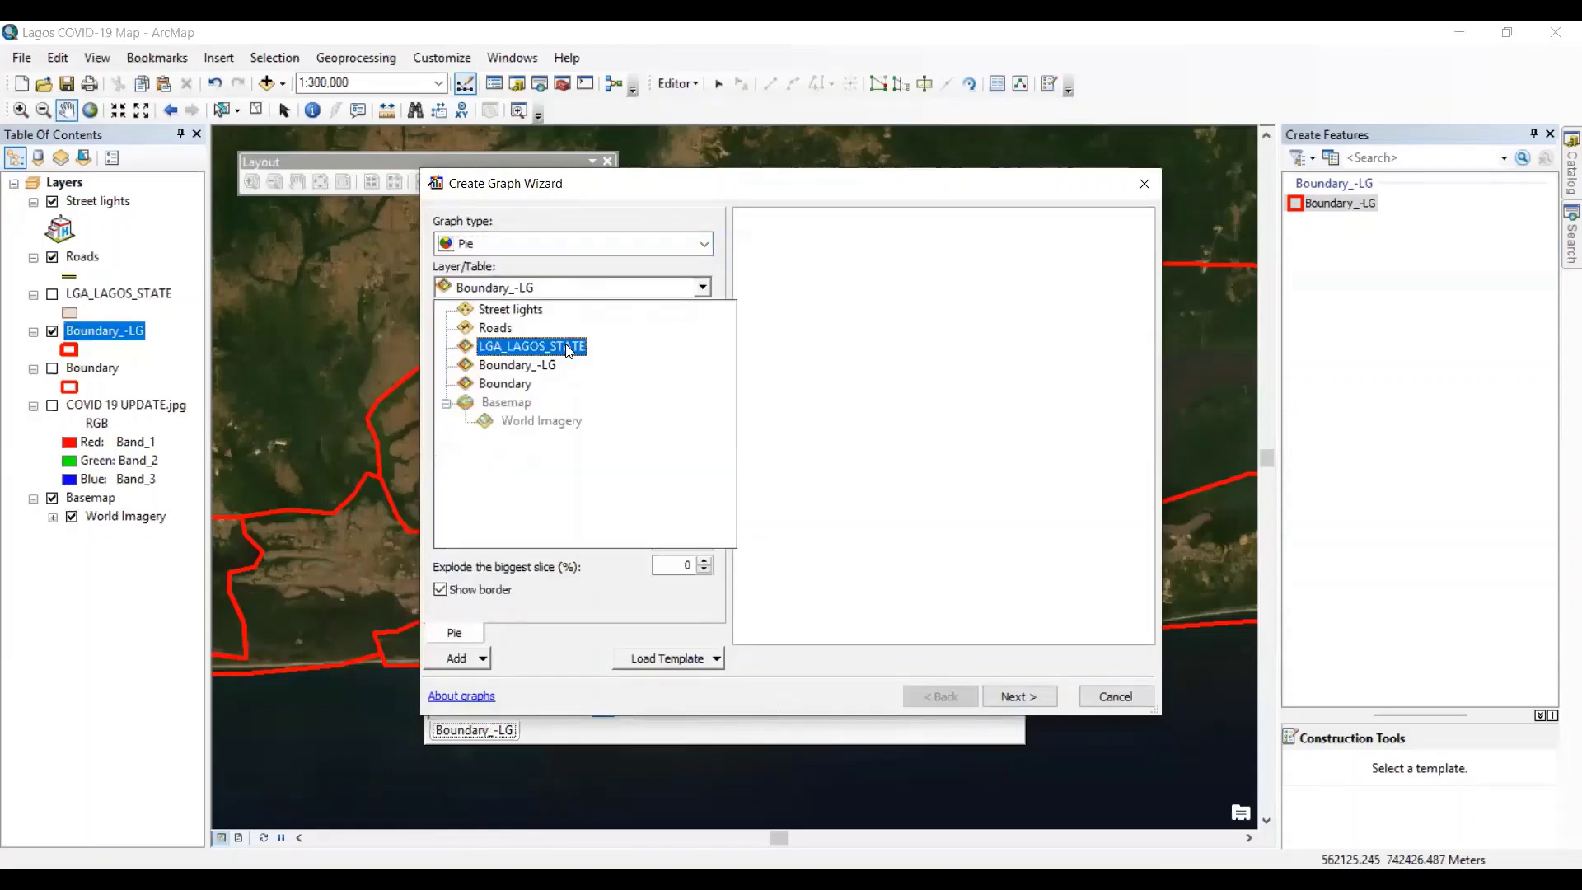
{"action": "left_click", "coordinate": [703, 322]}
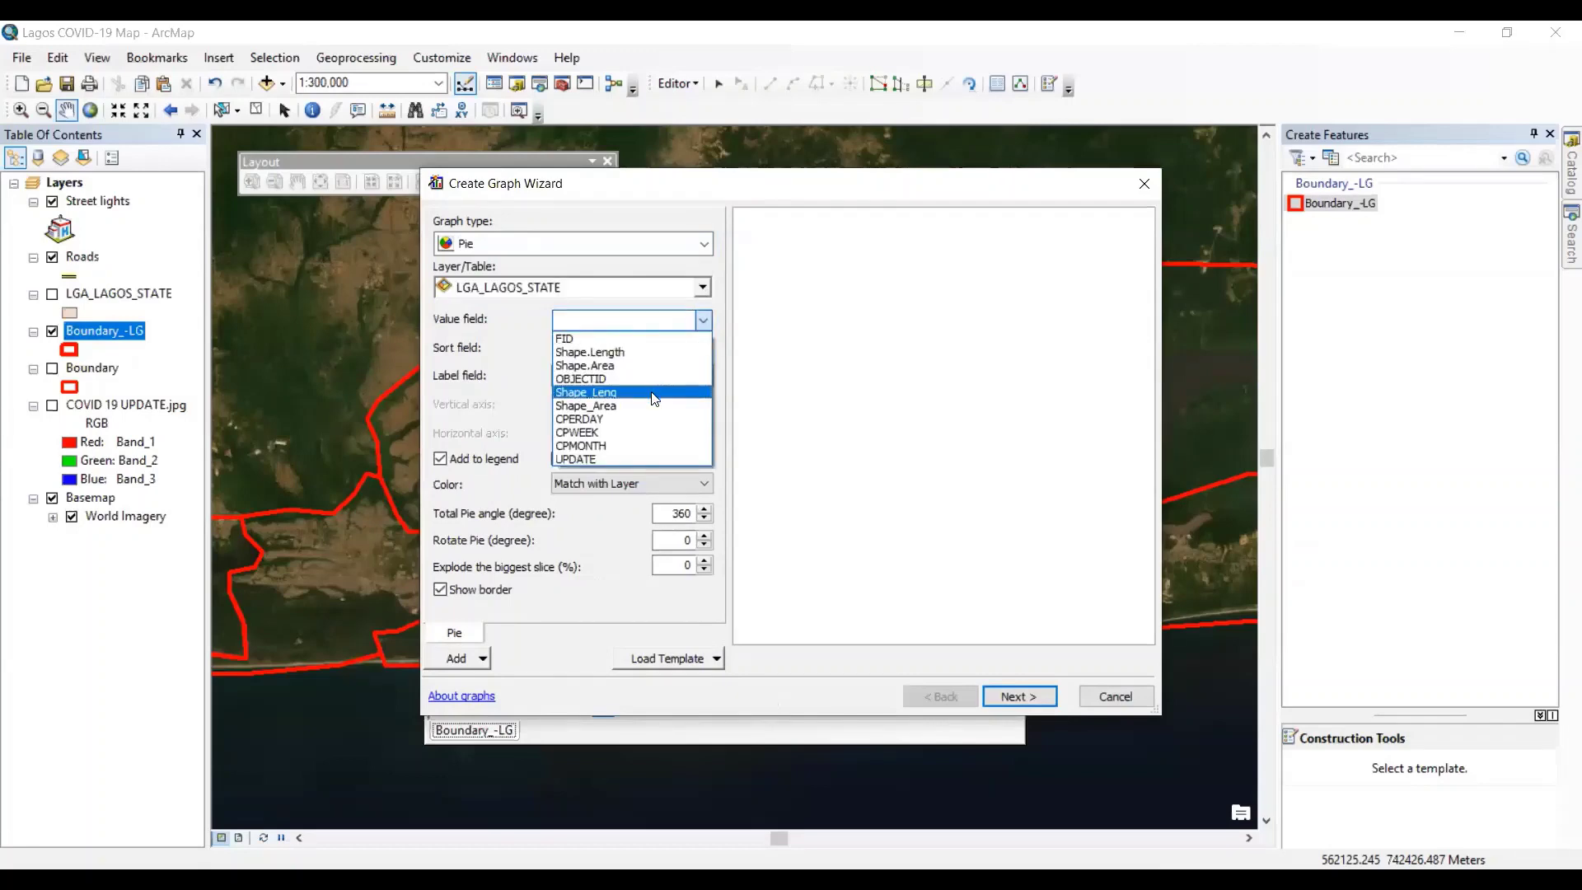
{"action": "left_click", "coordinate": [640, 354]}
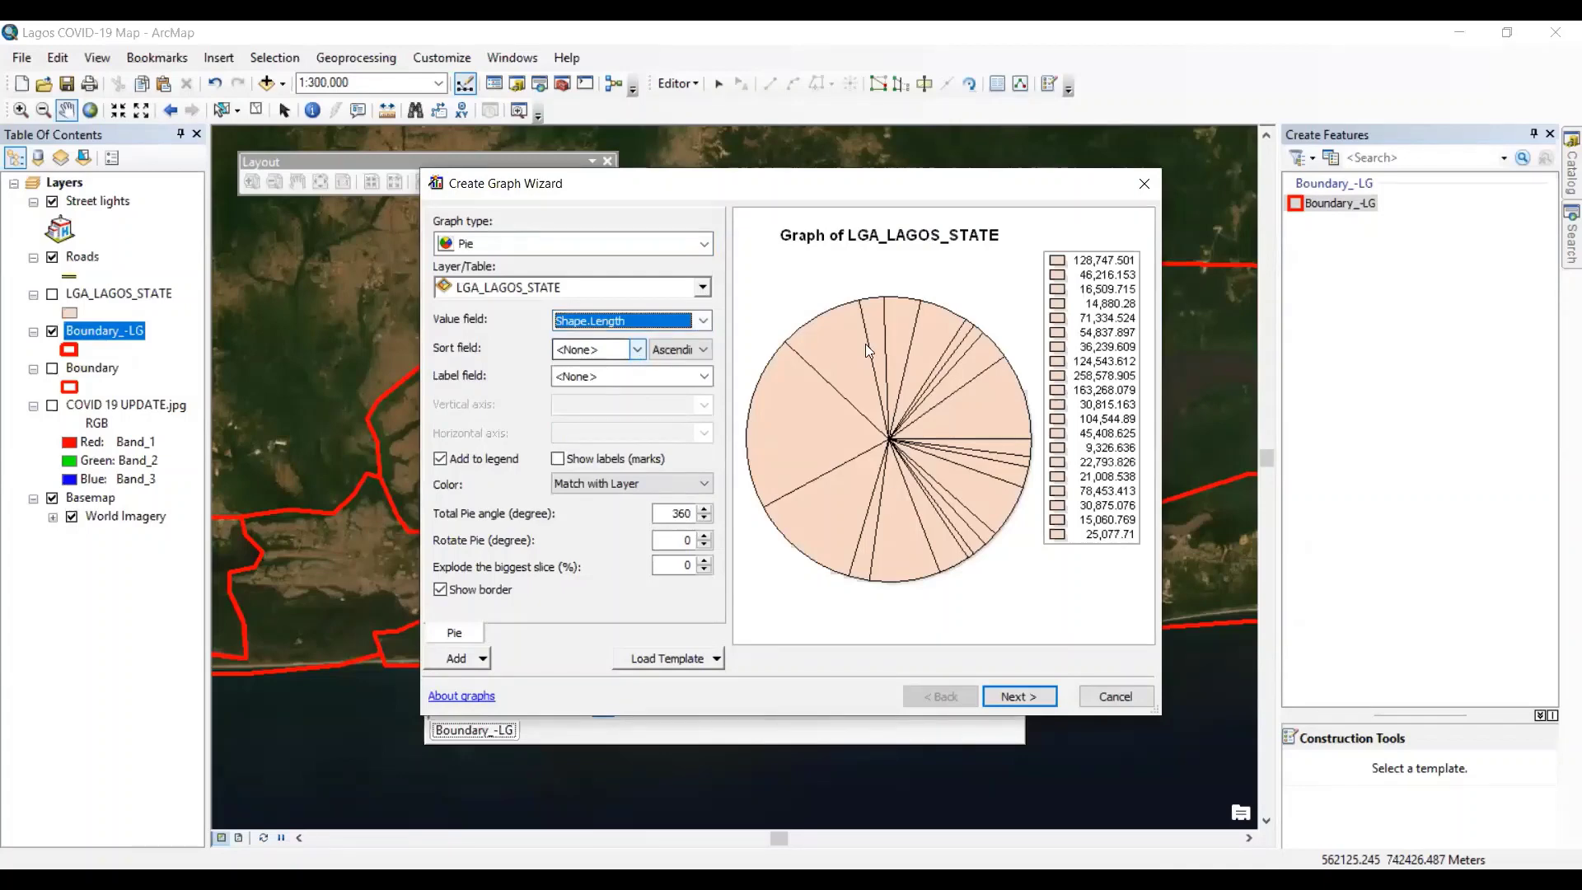
- Remove the pie series from the legend, show its labels, and check the available label fields while keeping <None>
{"action": "left_click", "coordinate": [1119, 285]}
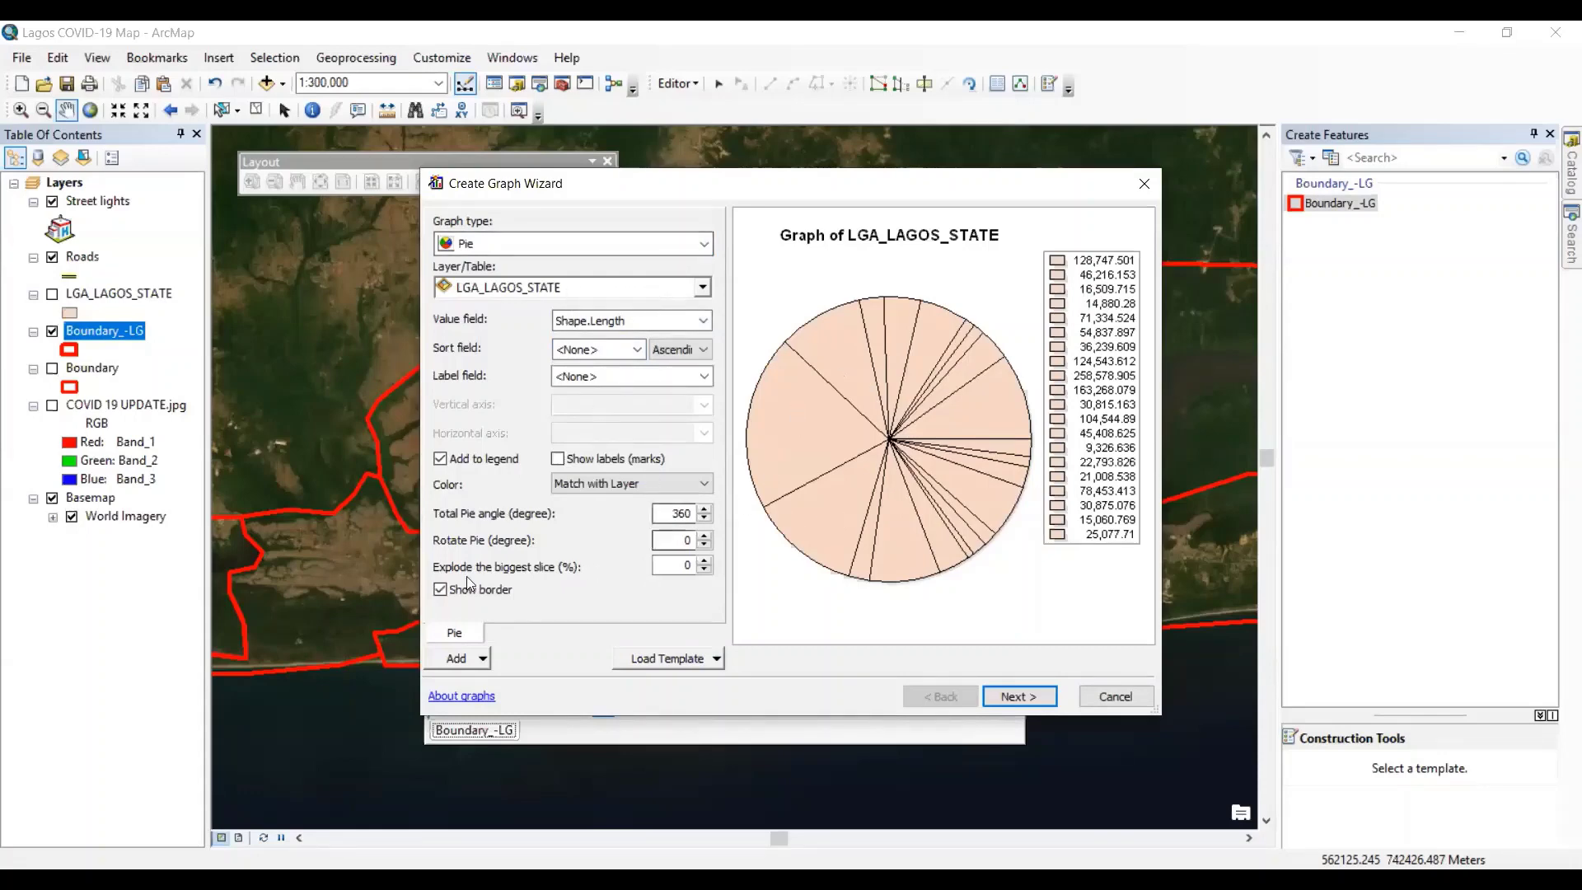
{"action": "left_click", "coordinate": [443, 458]}
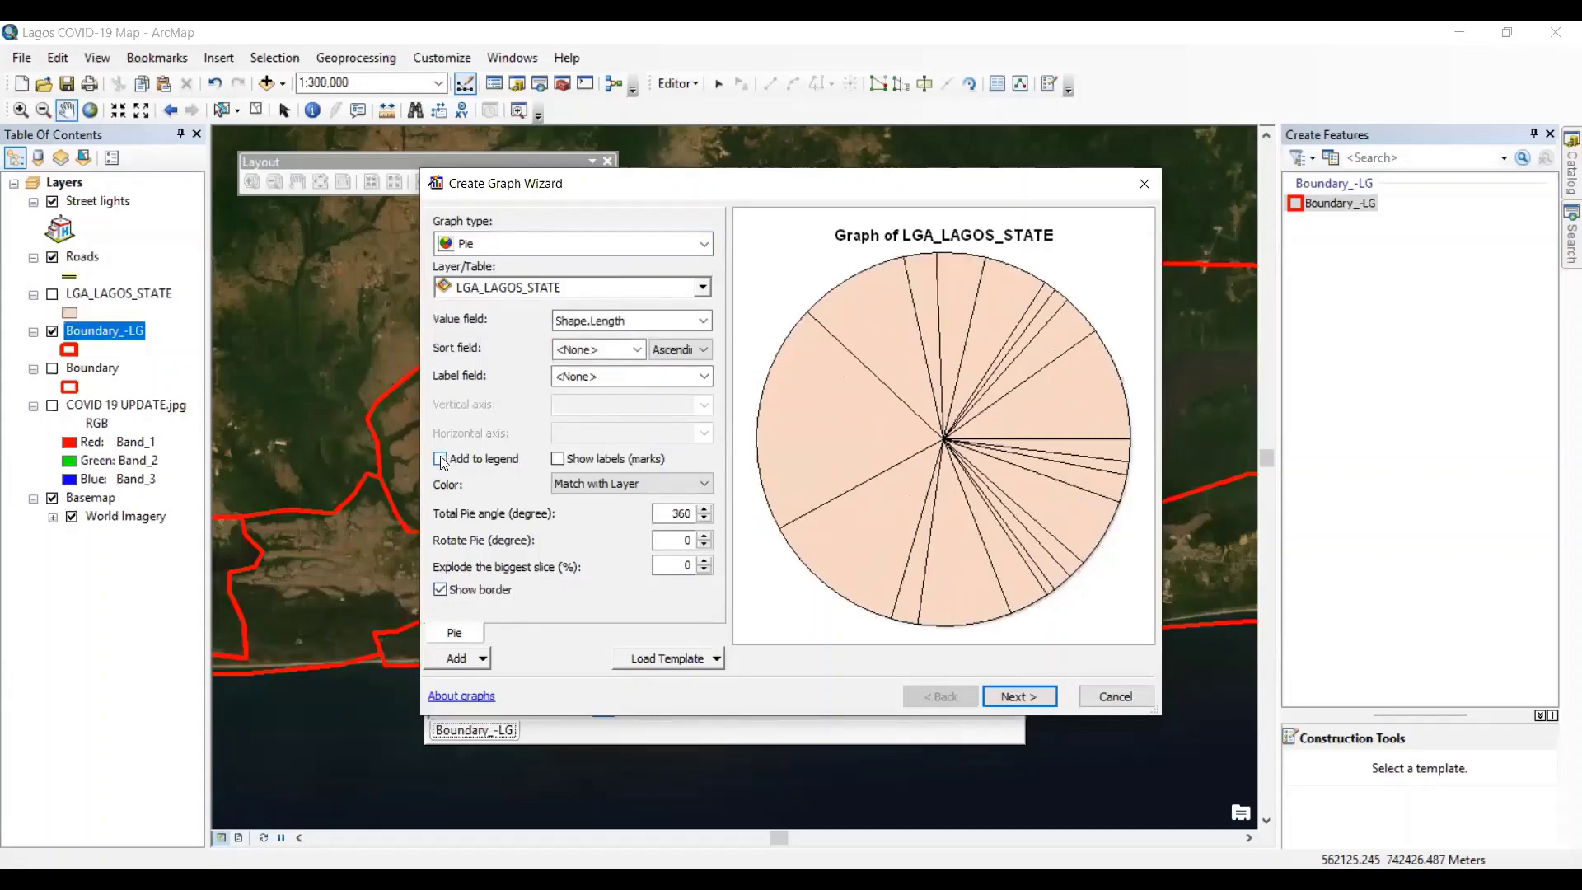
{"action": "left_click", "coordinate": [560, 459]}
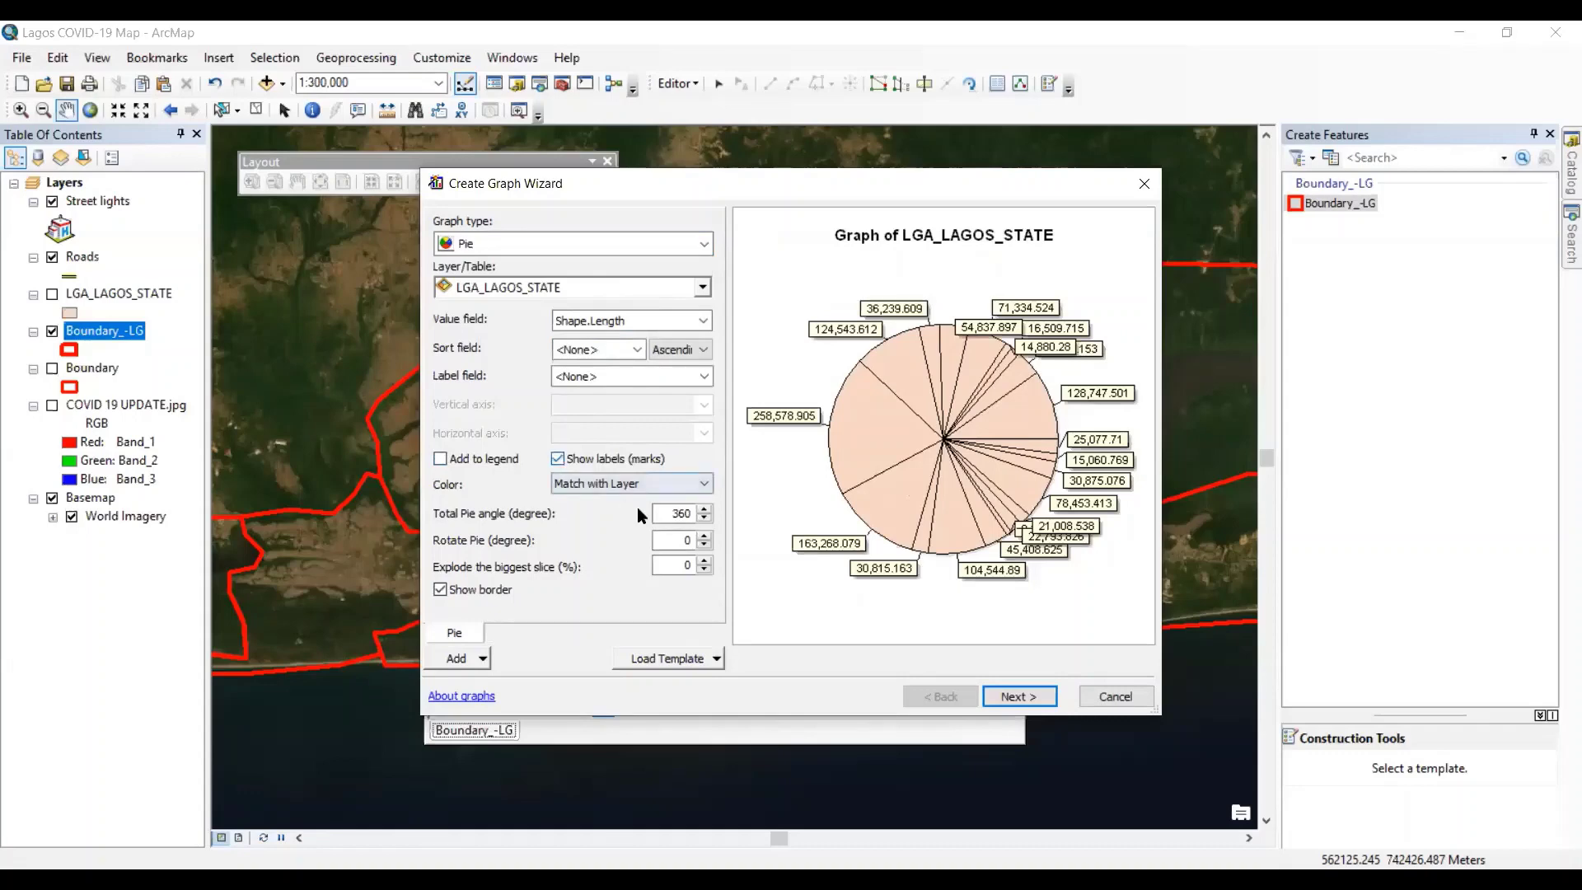
{"action": "left_click", "coordinate": [459, 634]}
{"action": "left_click", "coordinate": [703, 377]}
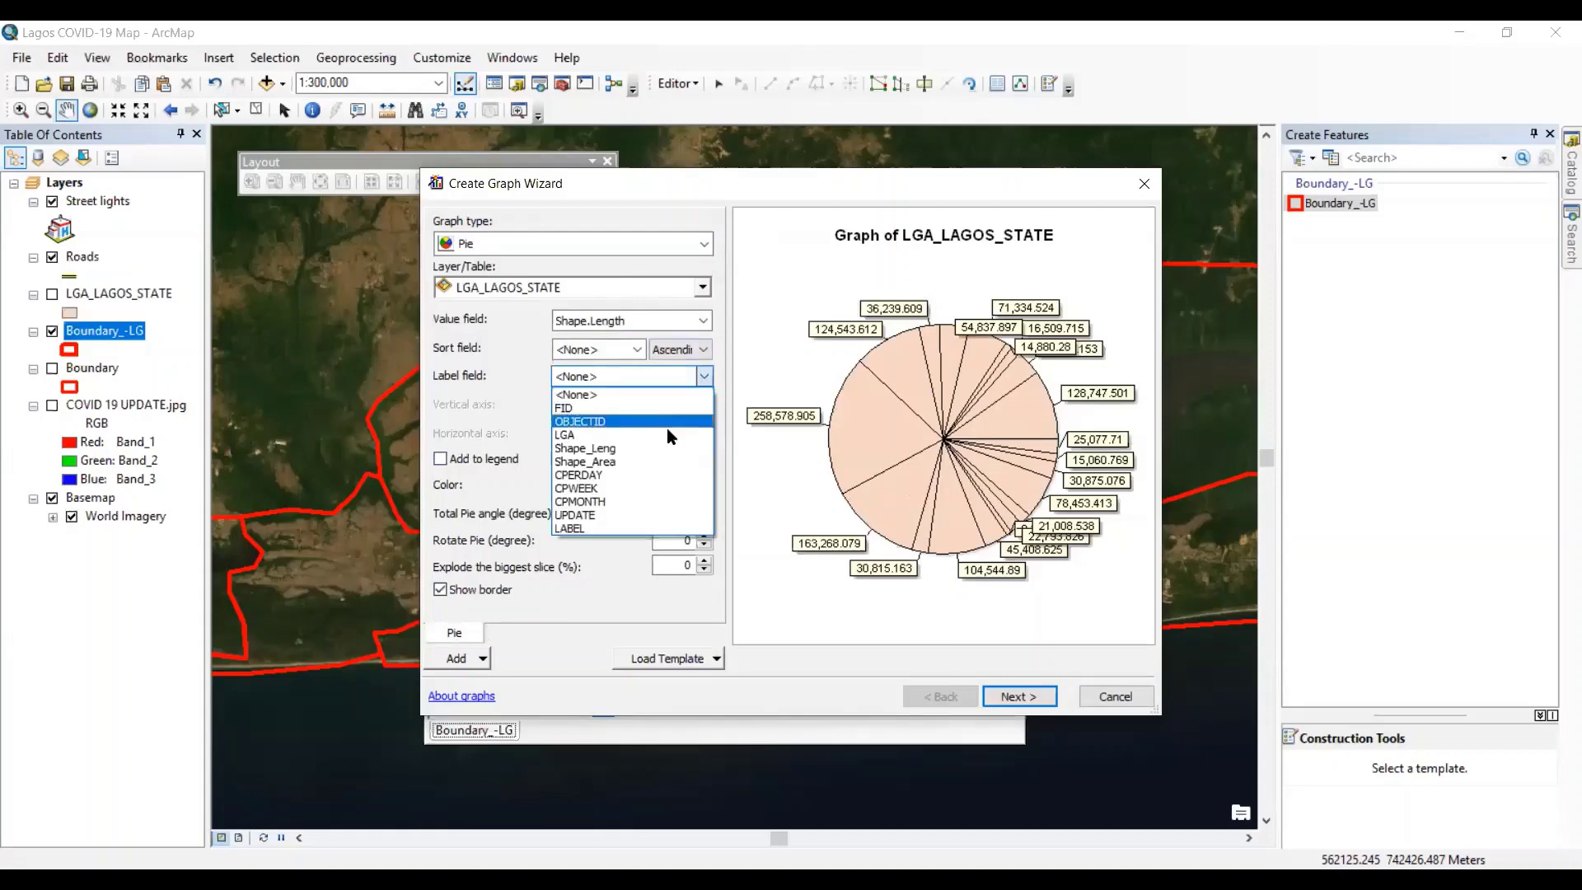
{"action": "left_click", "coordinate": [705, 249]}
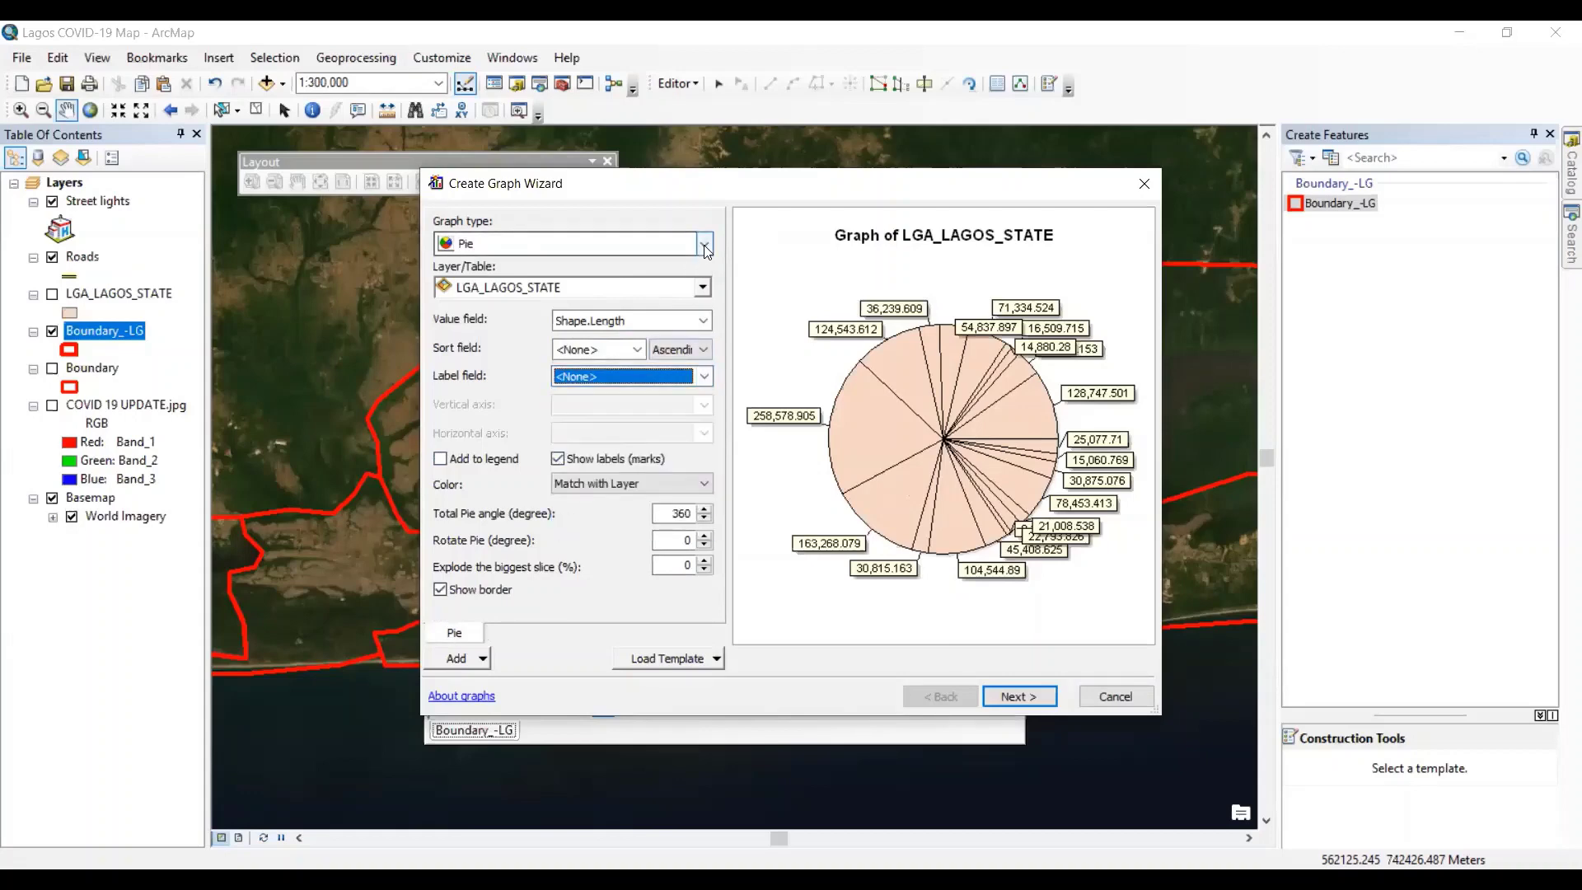
- Change the graph to a Horizontal Bar of LGA_LAGOS_STATE with Shape.Area as the value field and a Custom color
{"action": "left_click", "coordinate": [705, 247]}
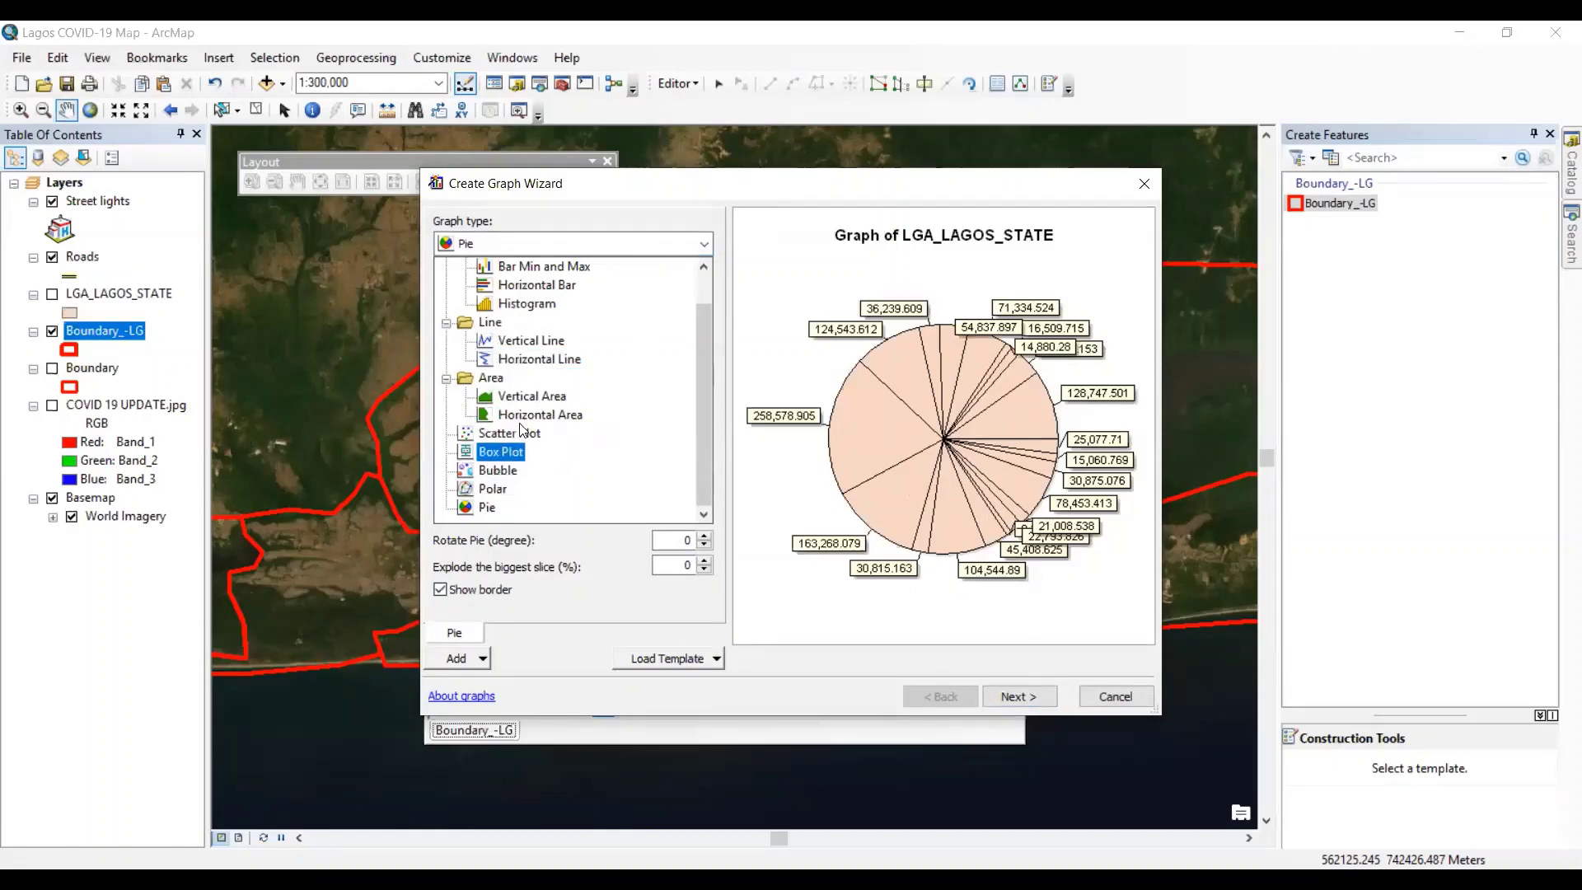
{"action": "left_click", "coordinate": [548, 287]}
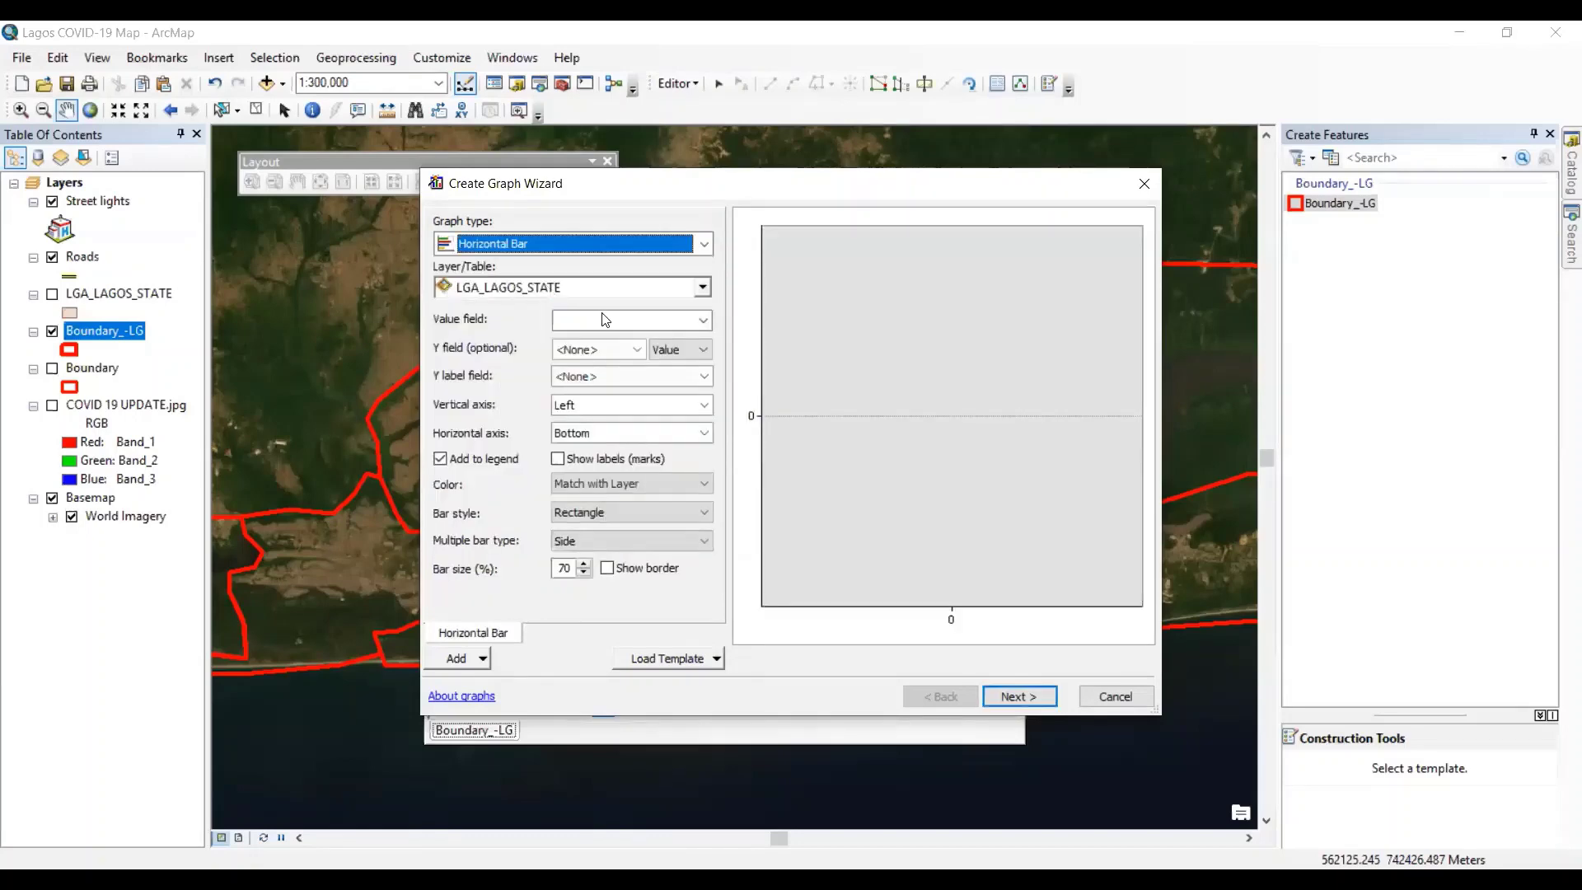
{"action": "left_click", "coordinate": [702, 289]}
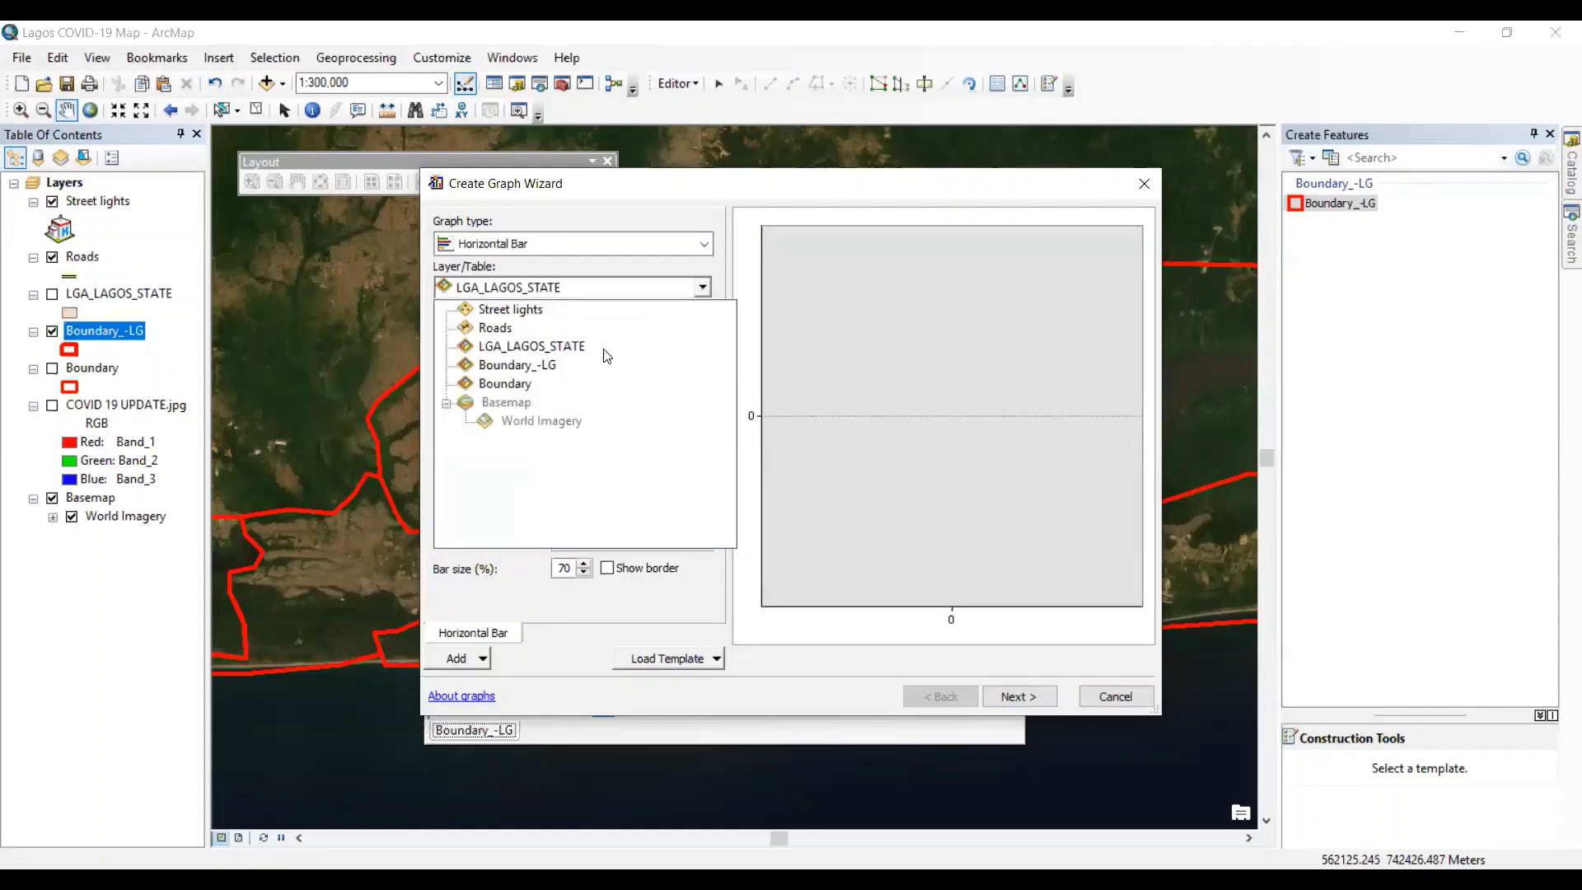
{"action": "left_click", "coordinate": [702, 288]}
{"action": "left_click", "coordinate": [704, 321]}
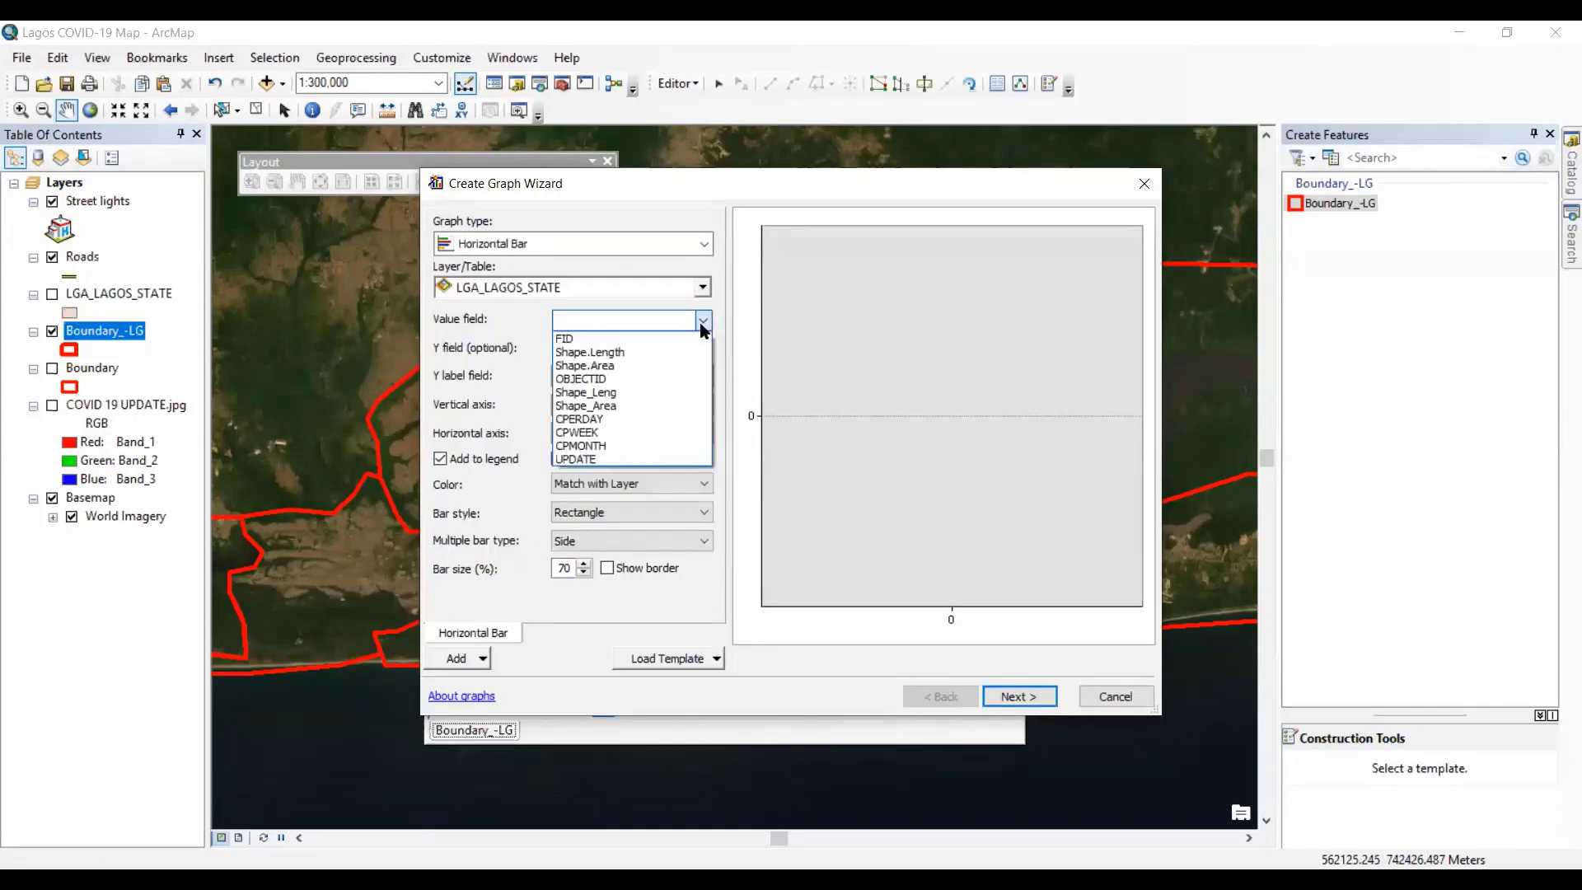
{"action": "left_click", "coordinate": [640, 376]}
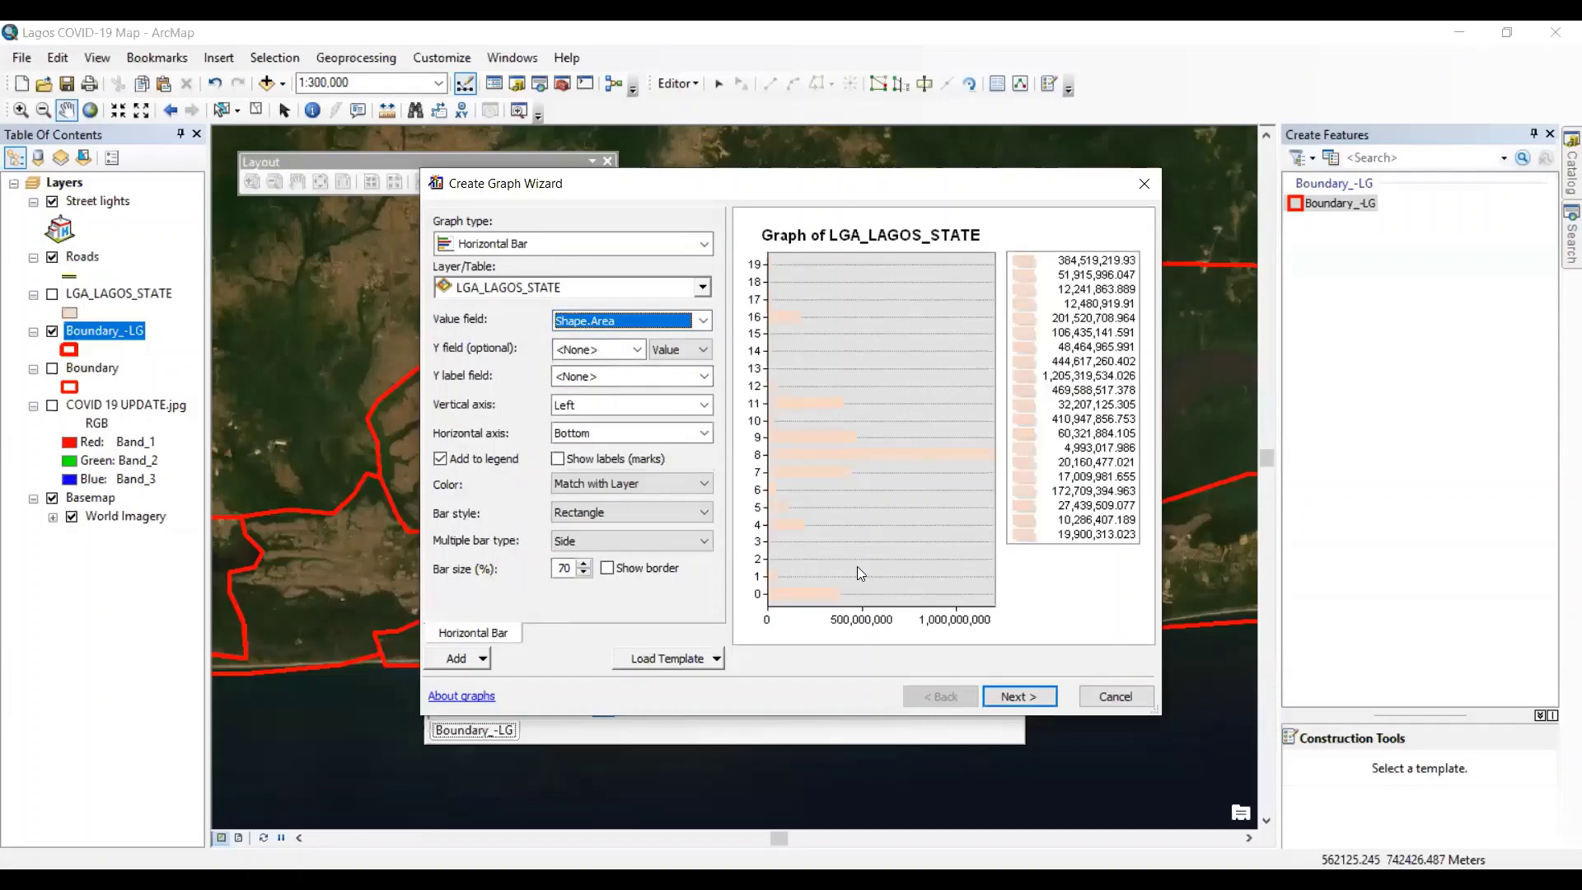
{"action": "left_click", "coordinate": [705, 484]}
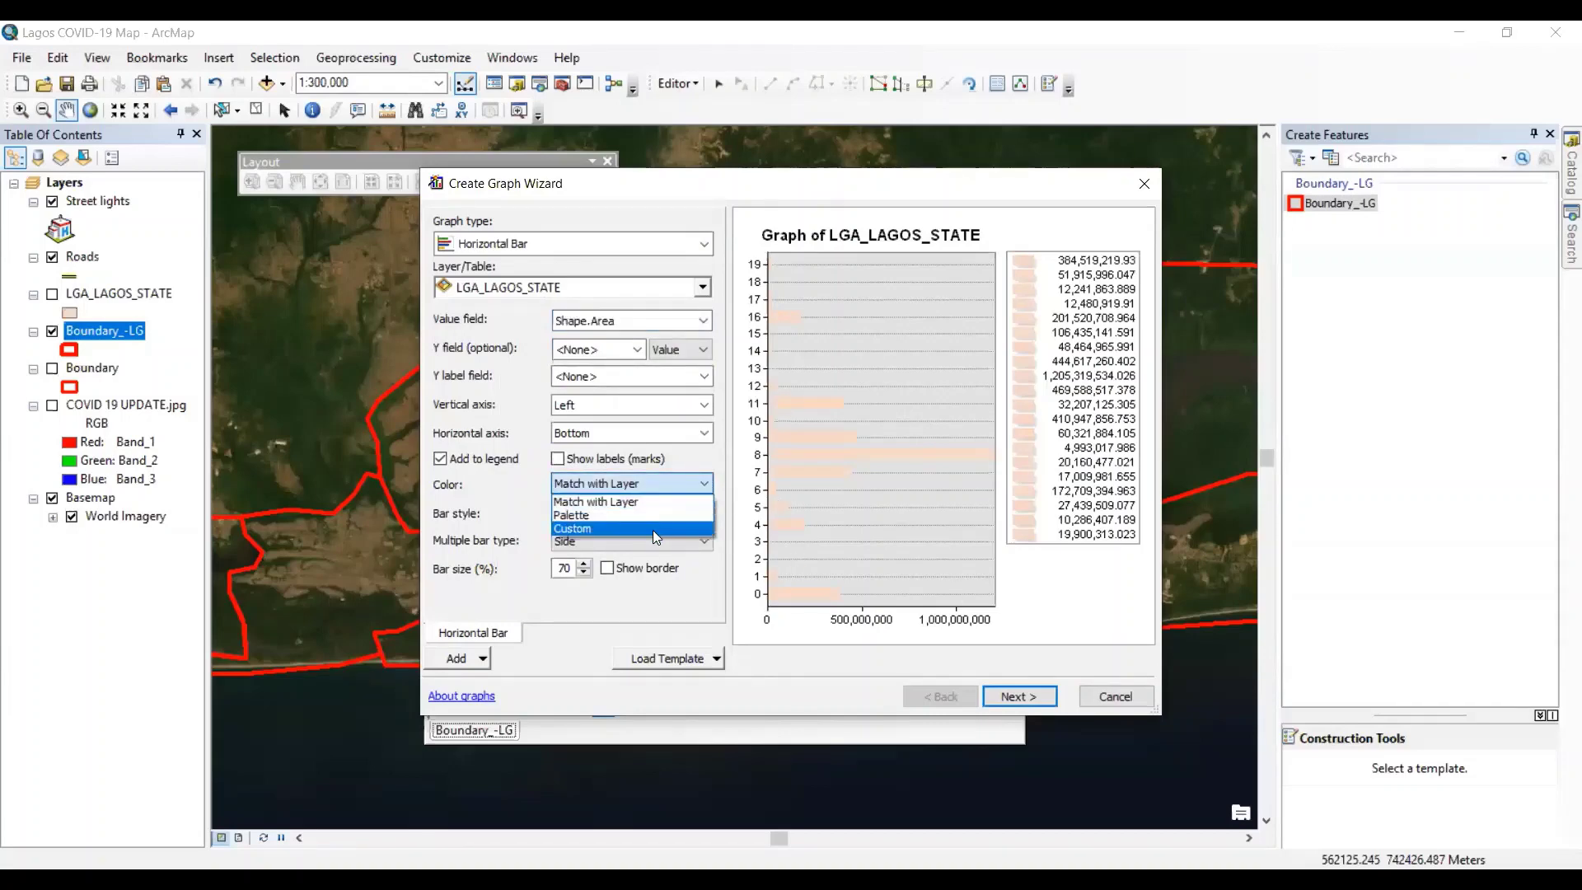
{"action": "left_click", "coordinate": [652, 530]}
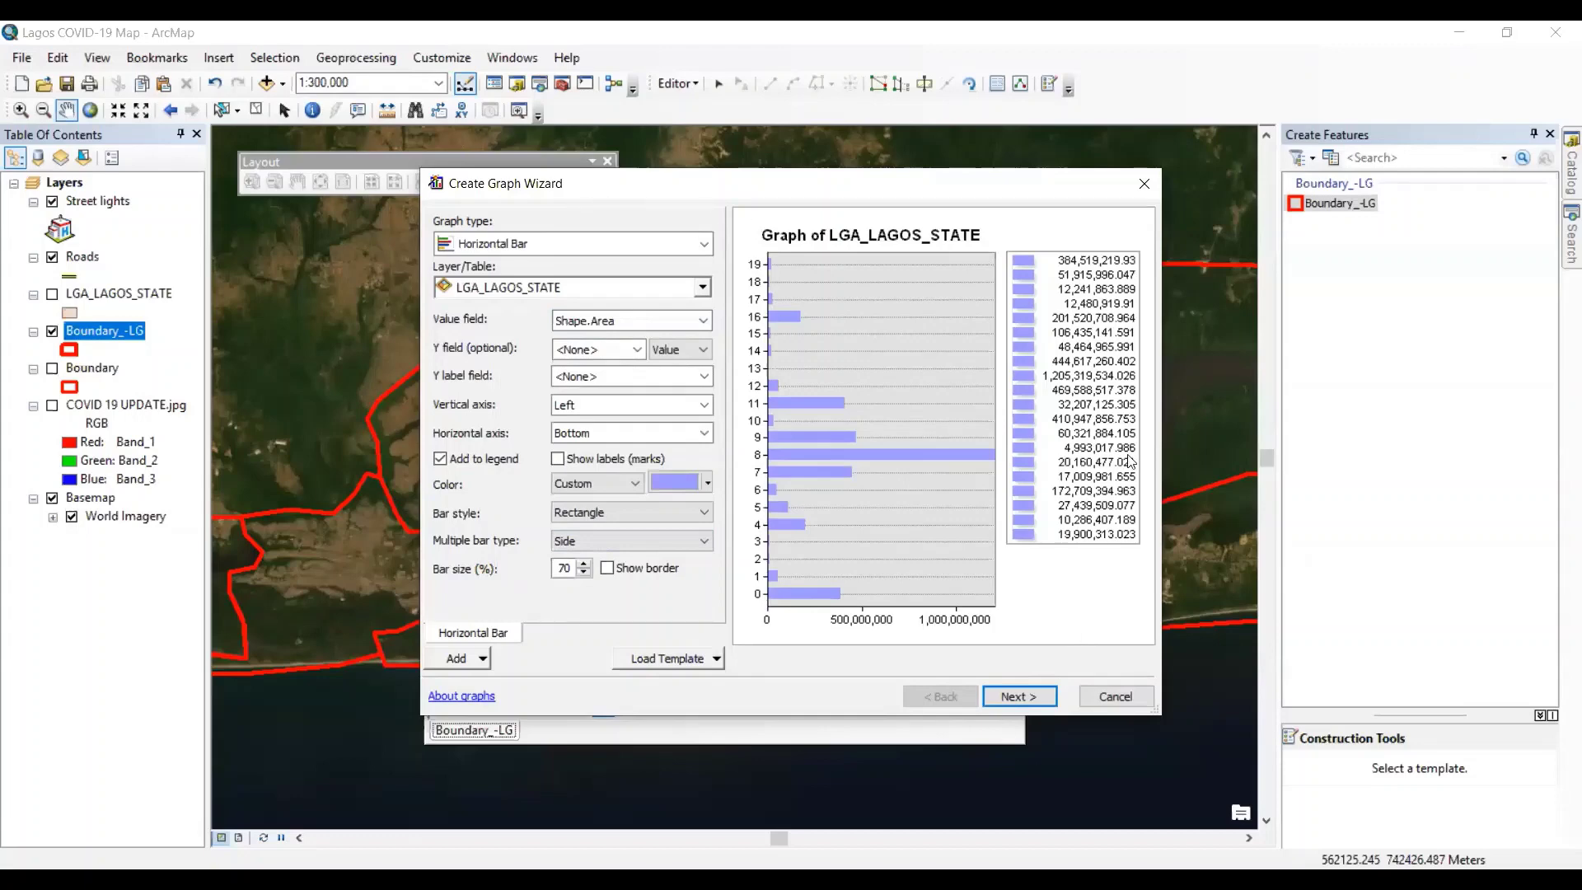
- Display the bar graph in 3D view, and try showing only selected features before returning to all features
{"action": "left_click", "coordinate": [1018, 696]}
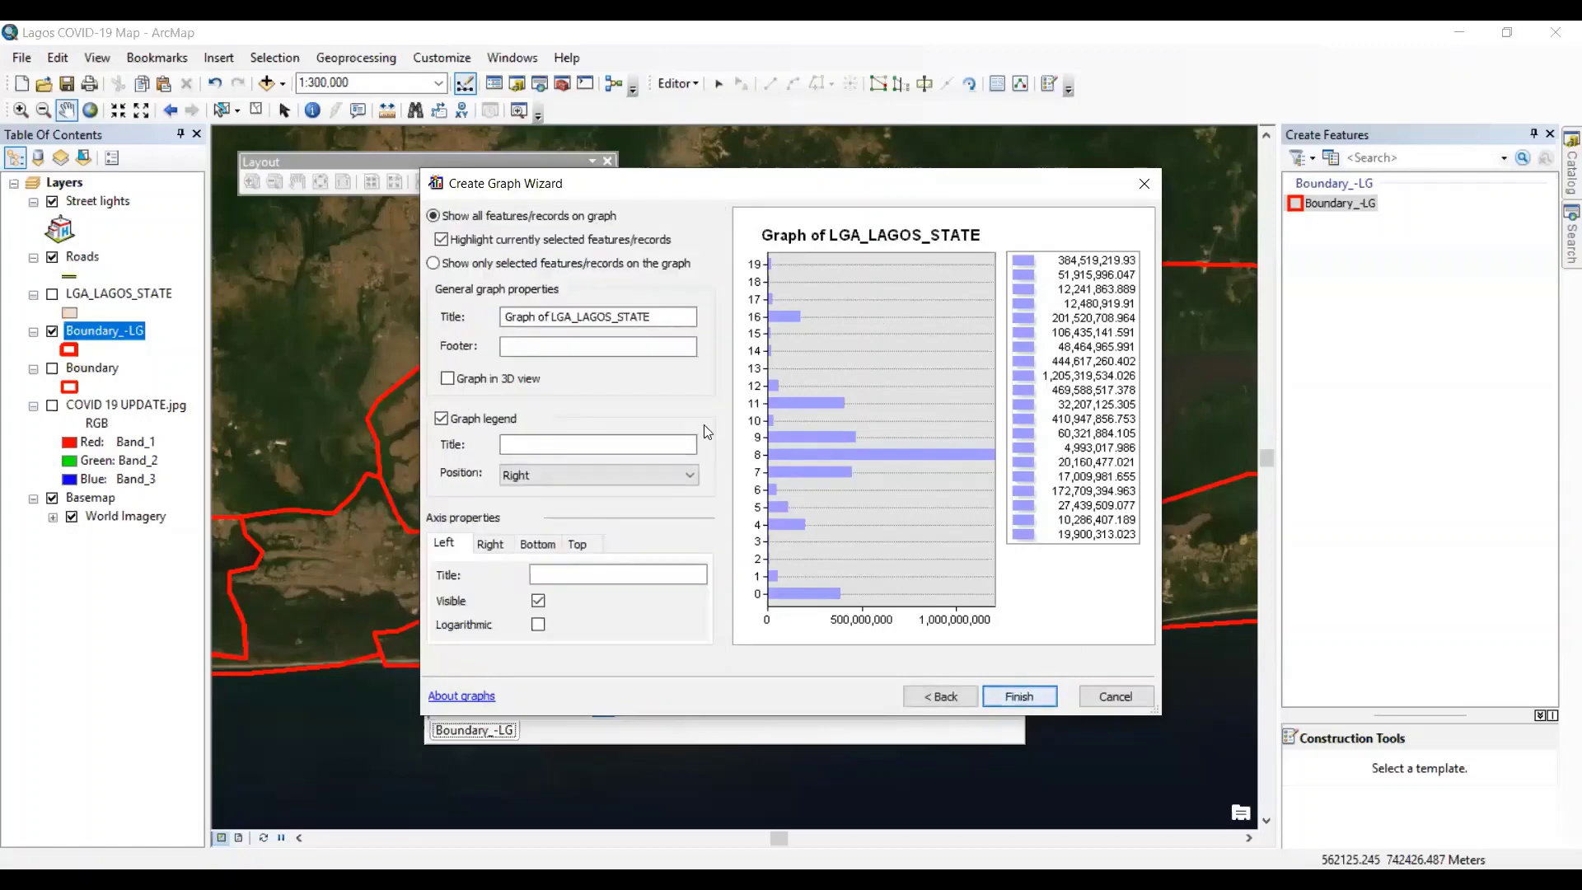
{"action": "left_click", "coordinate": [448, 379]}
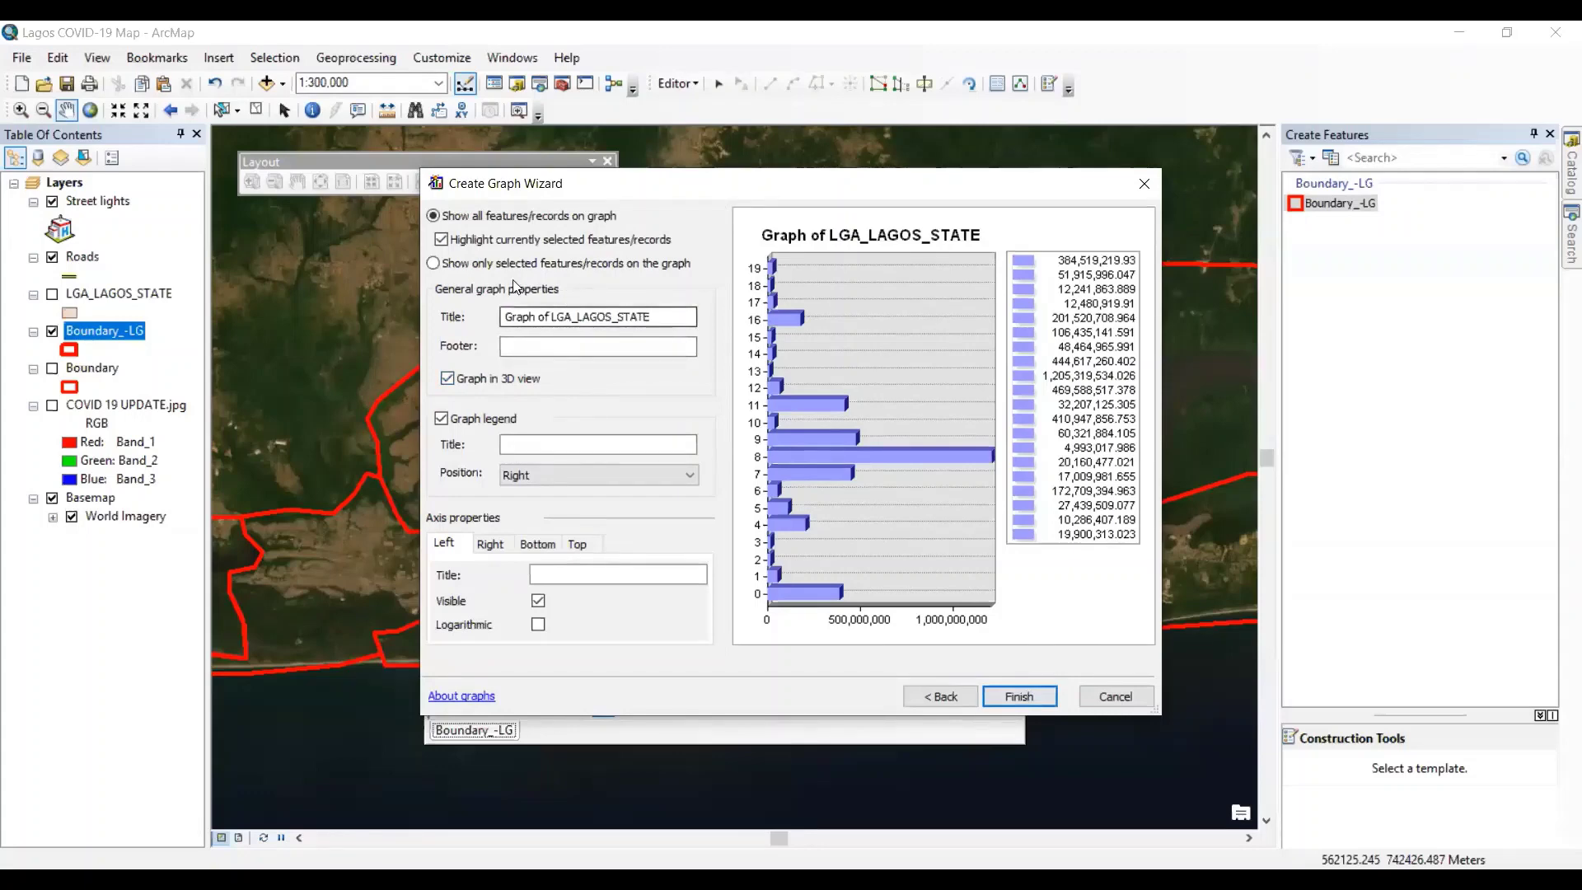
{"action": "left_click", "coordinate": [434, 264]}
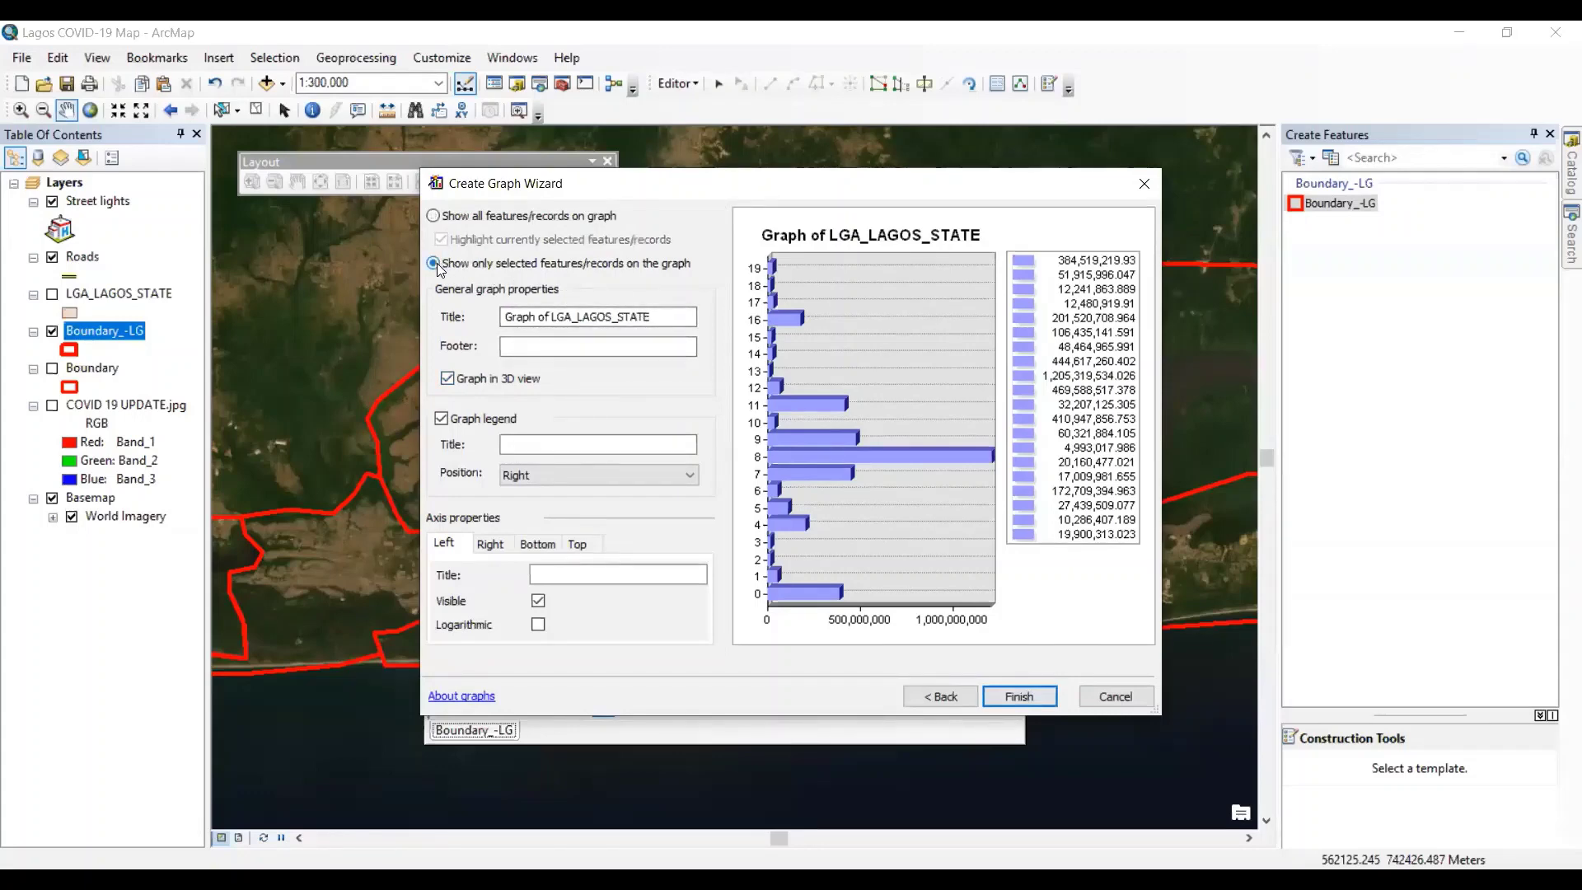
{"action": "left_click", "coordinate": [434, 218]}
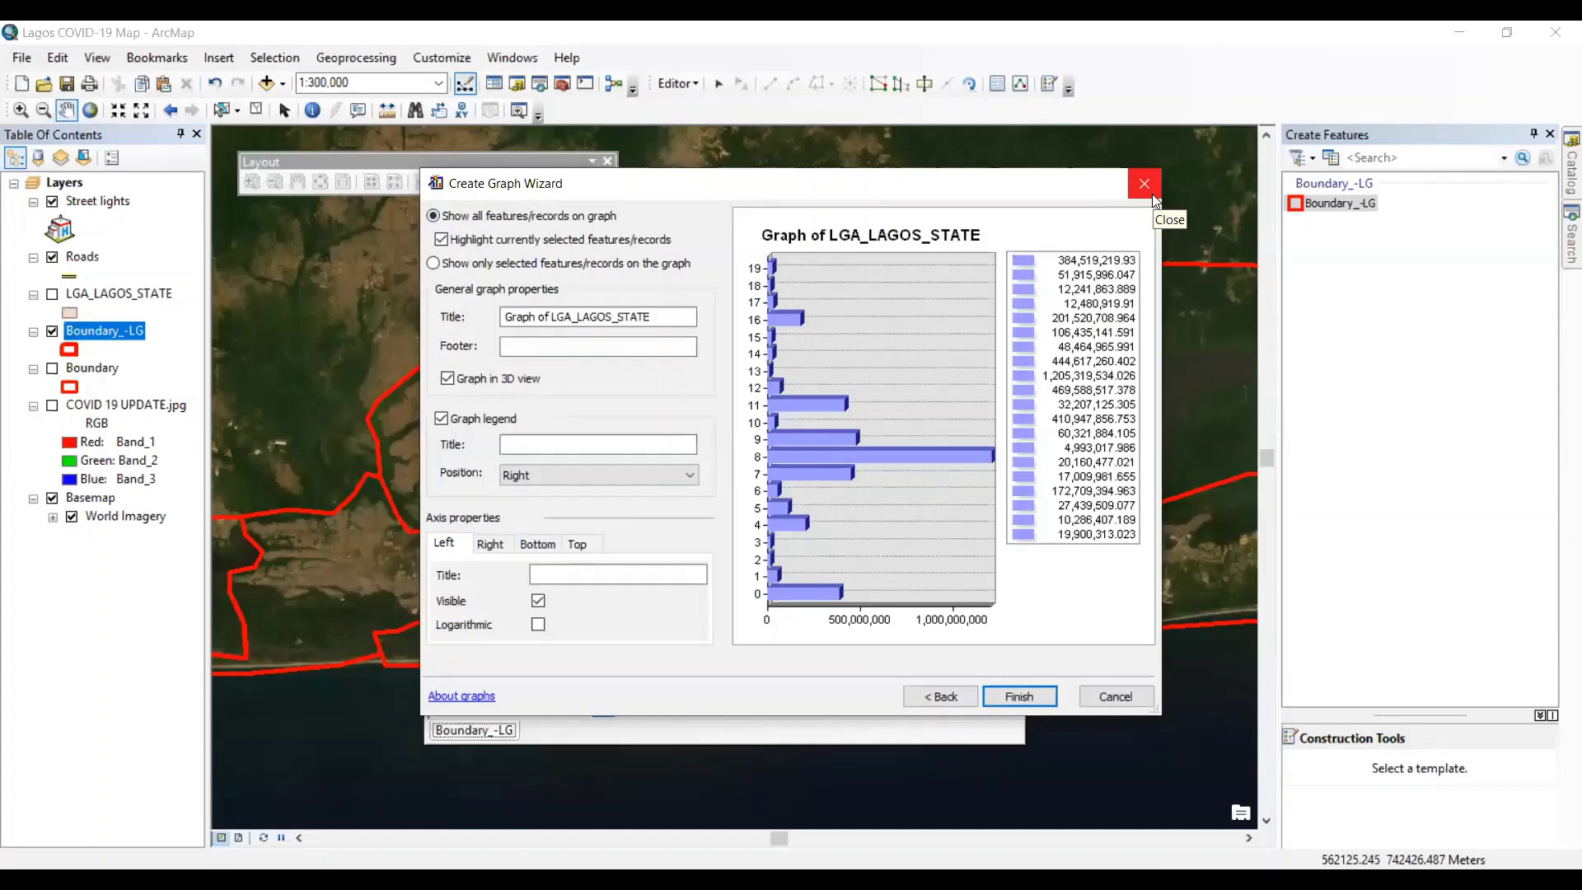
{"action": "left_click", "coordinate": [835, 80]}
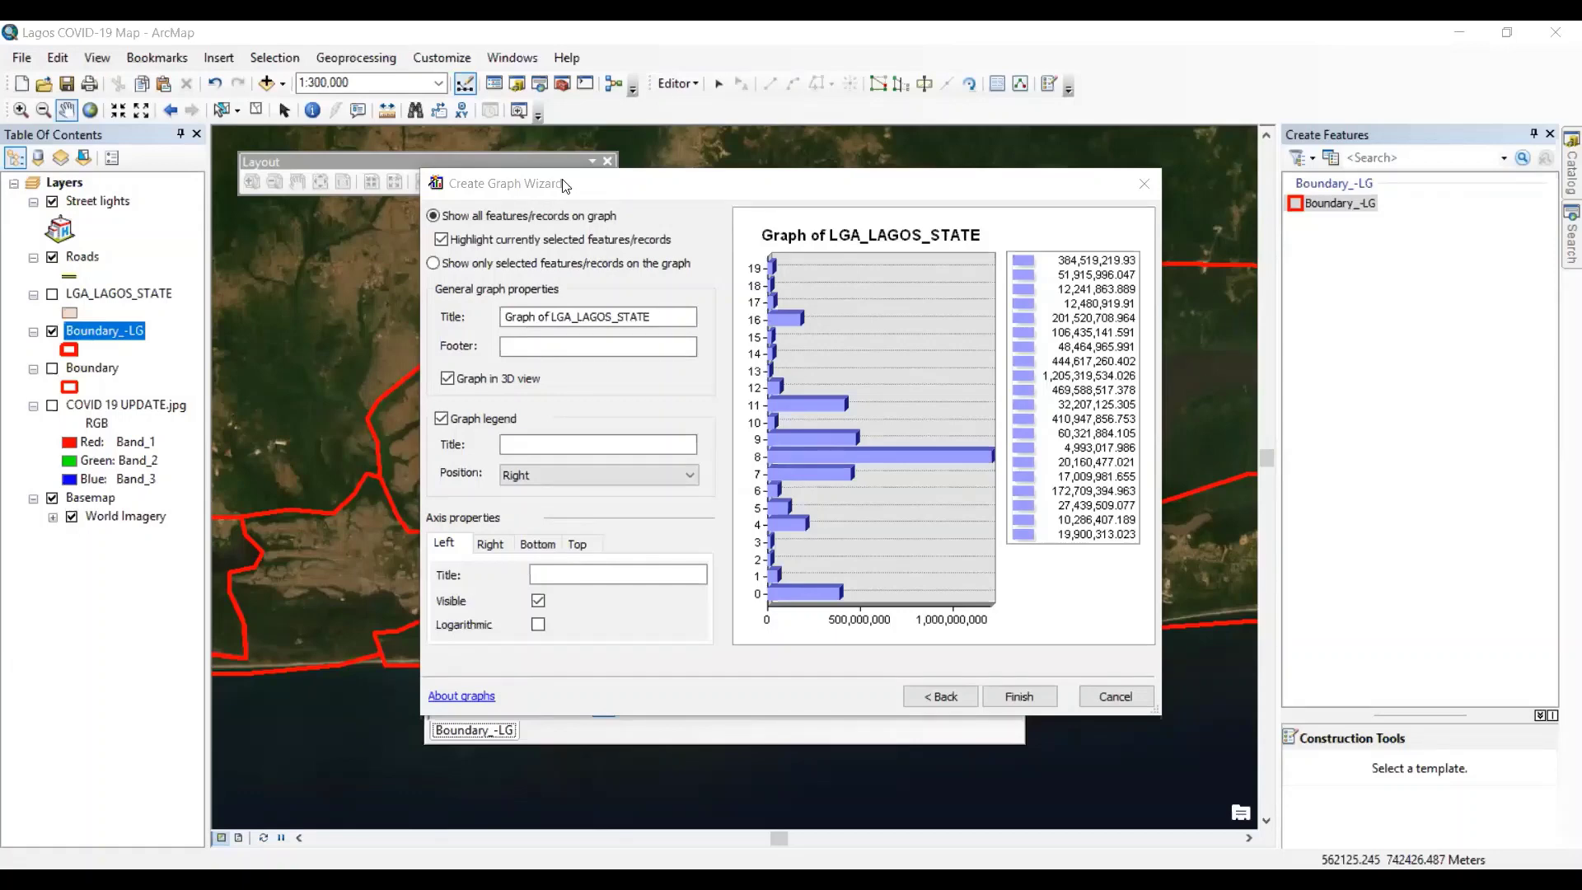
{"action": "left_click", "coordinate": [840, 245]}
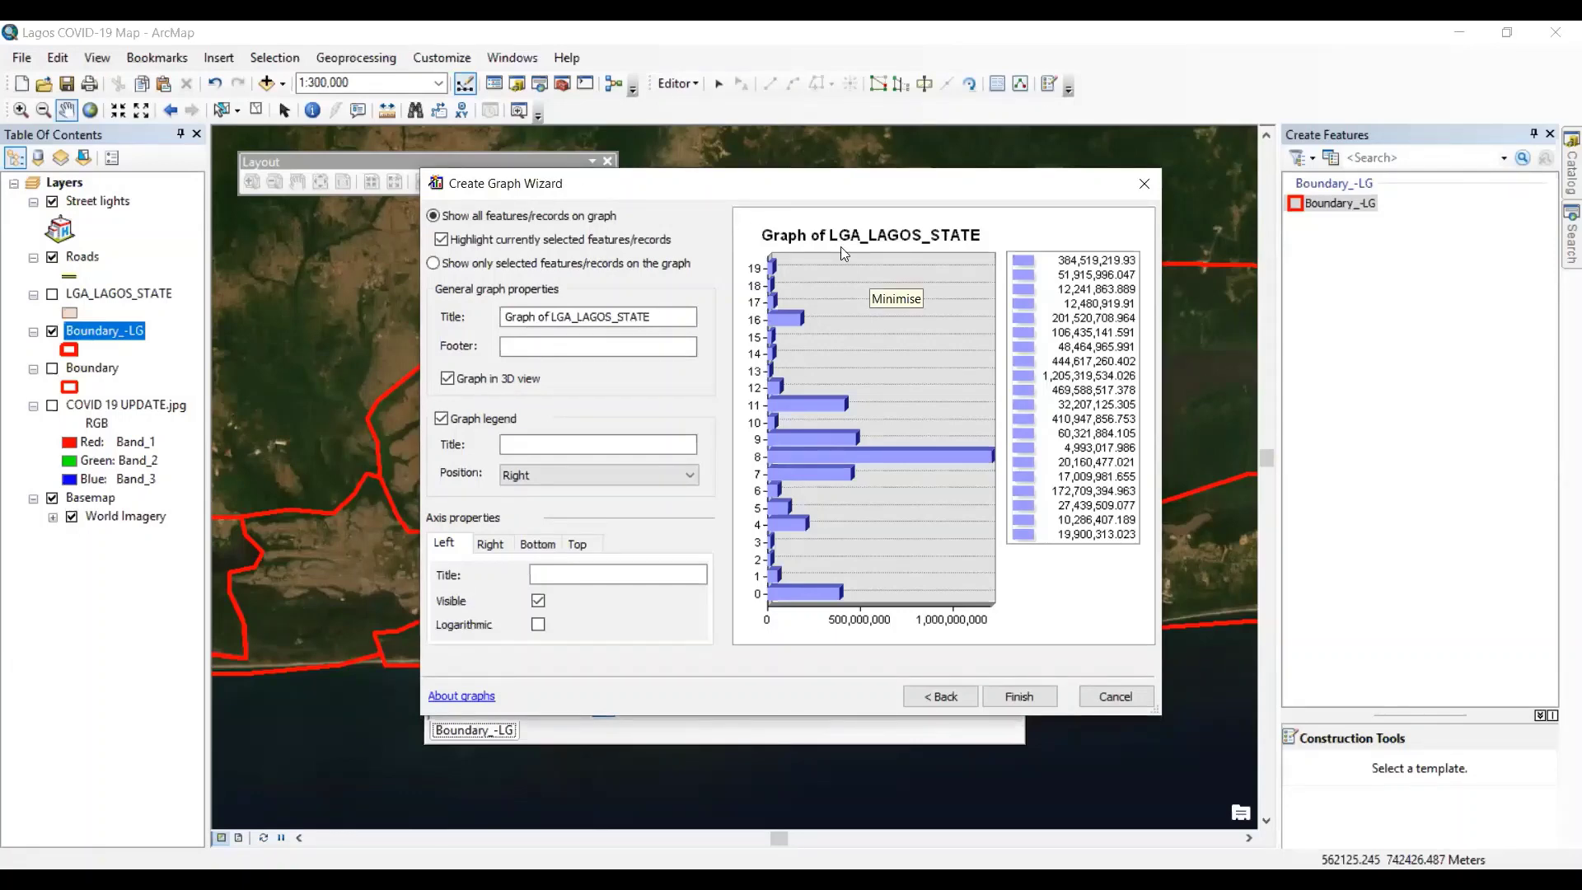
{"action": "left_click", "coordinate": [840, 245]}
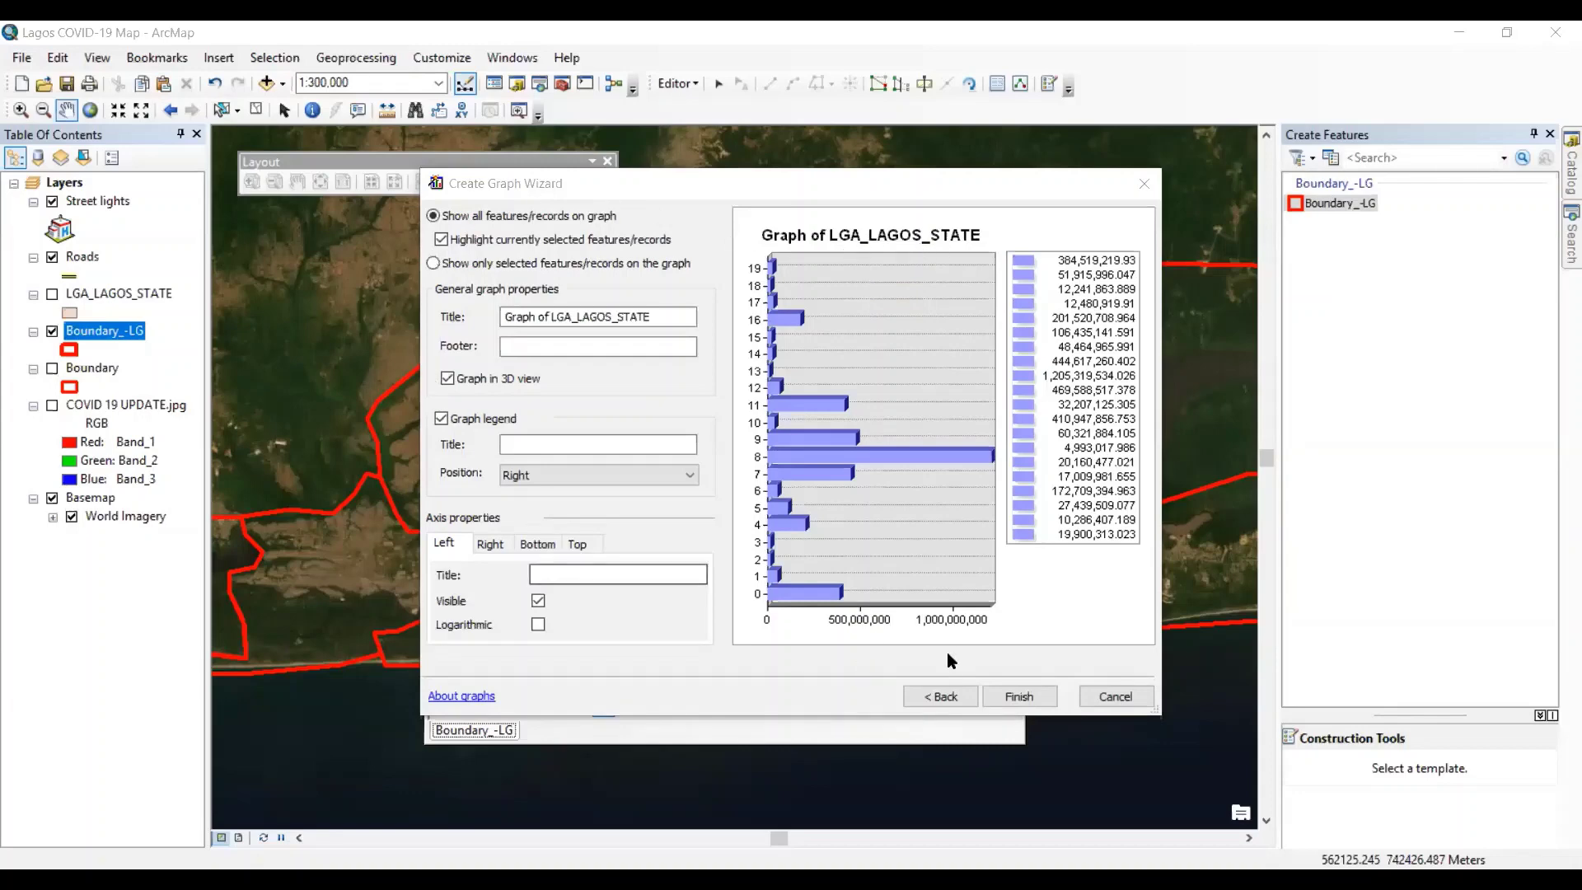
- Change the graph type to Bar Min and Max for LGA_LAGOS_STATE, with Shape_Area as both the max field and the min field
{"action": "left_click", "coordinate": [948, 698]}
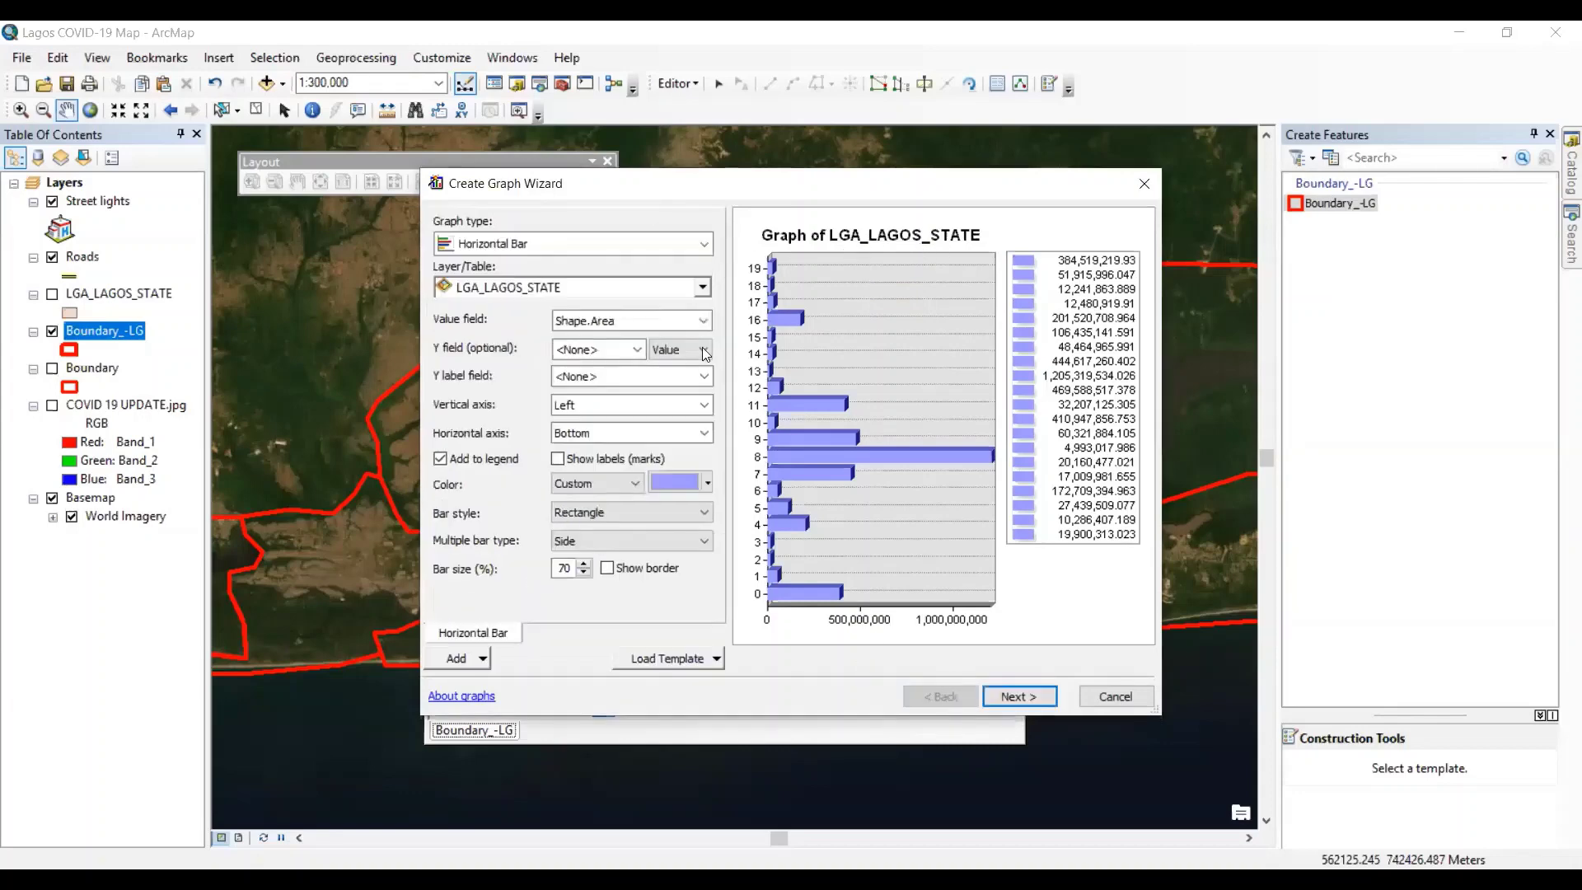
{"action": "left_click", "coordinate": [674, 250]}
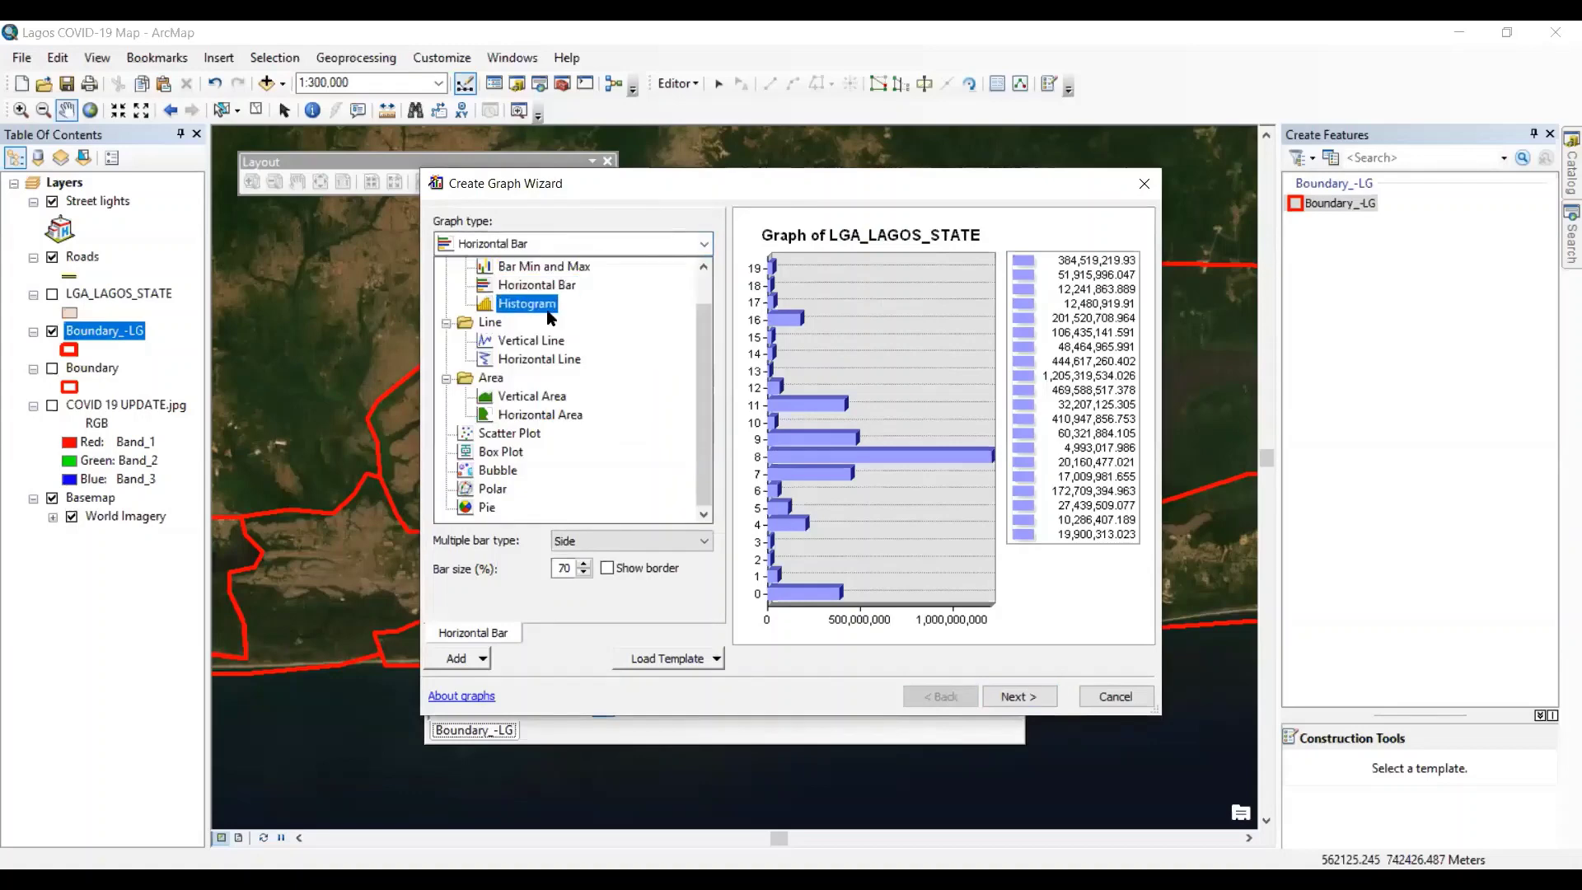
{"action": "left_click", "coordinate": [540, 265]}
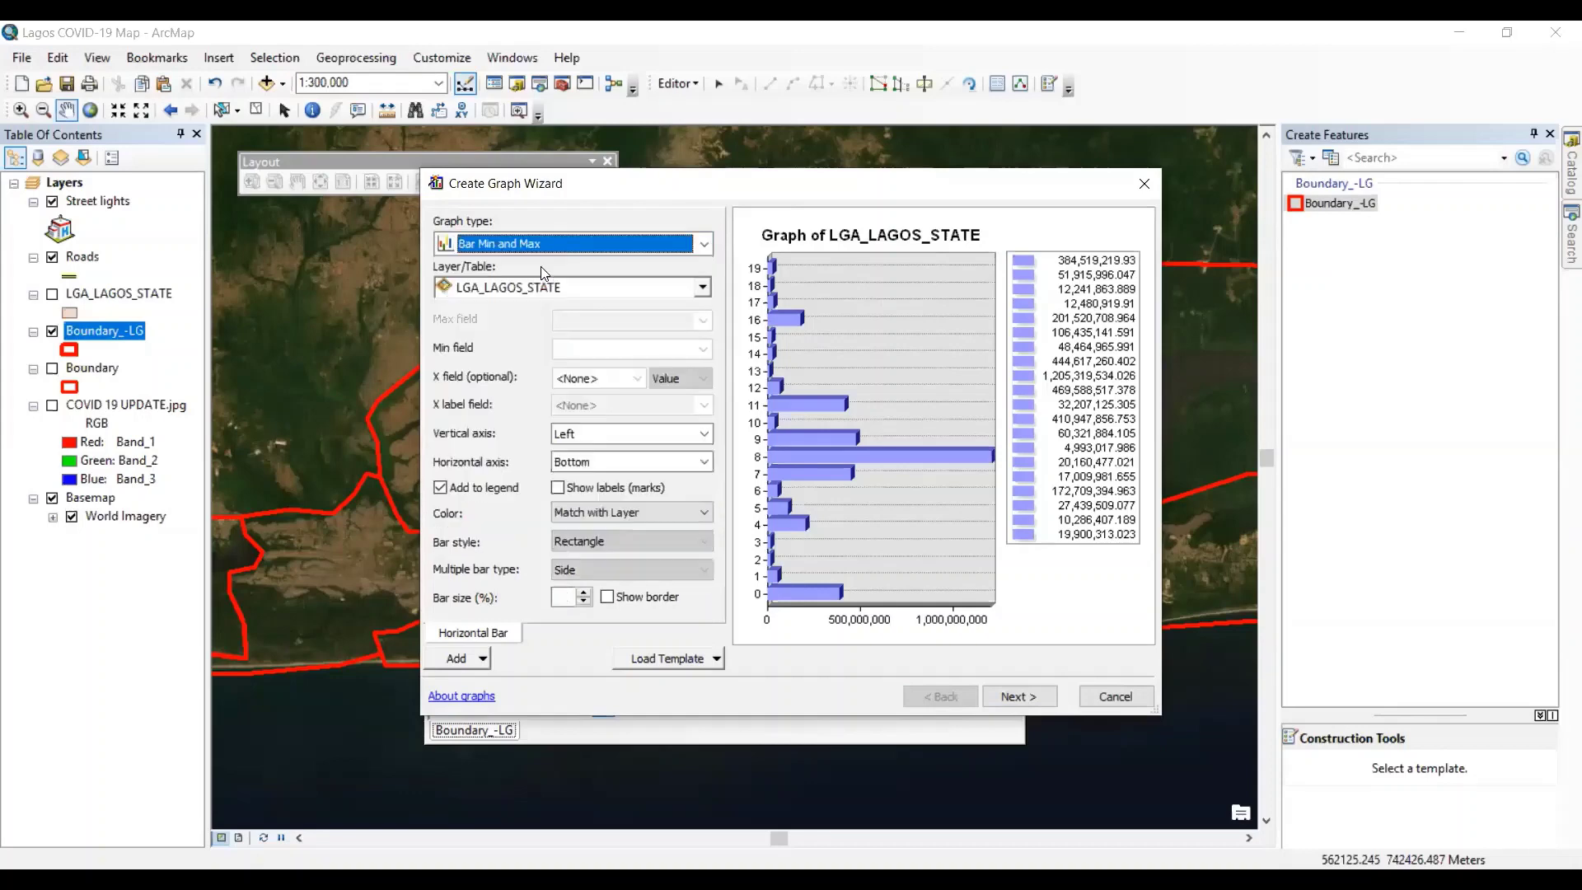
{"action": "left_click", "coordinate": [657, 243]}
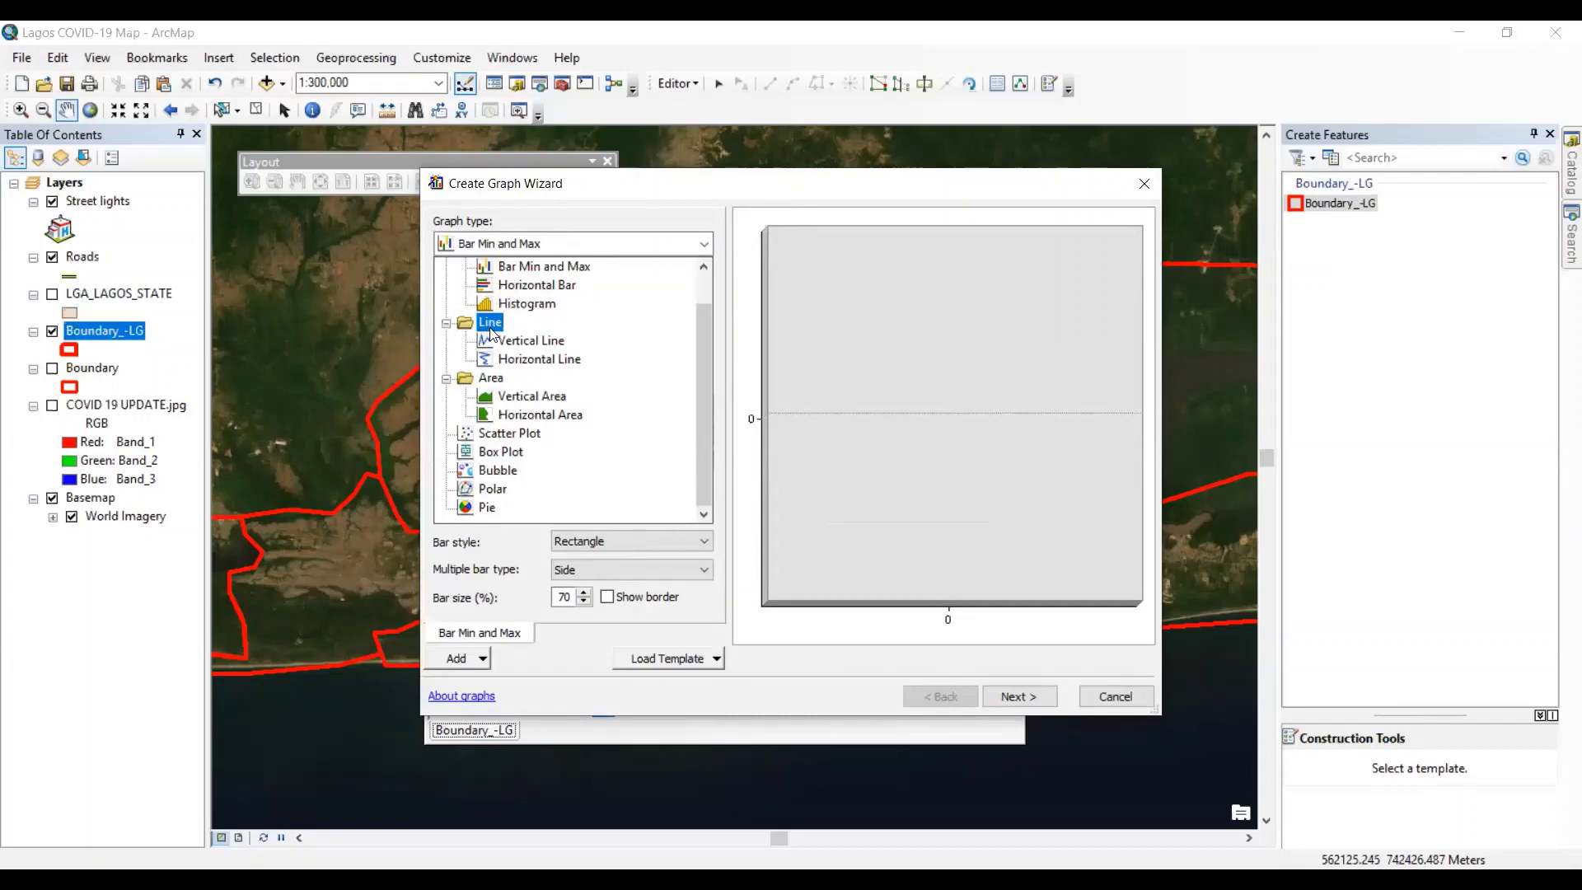
{"action": "left_click", "coordinate": [544, 266]}
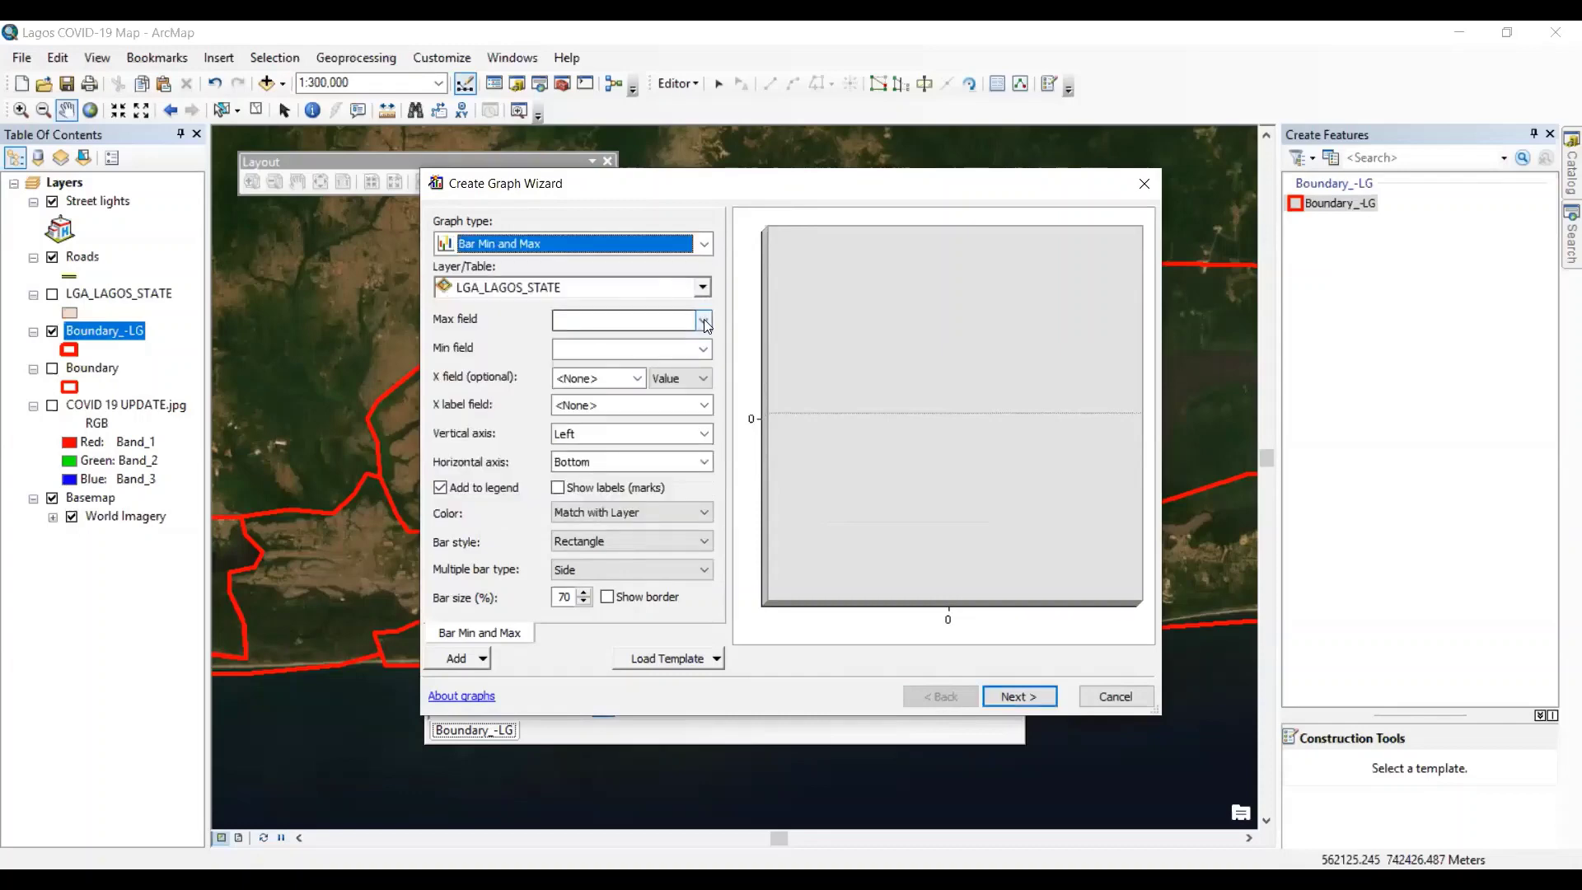
{"action": "left_click", "coordinate": [705, 321]}
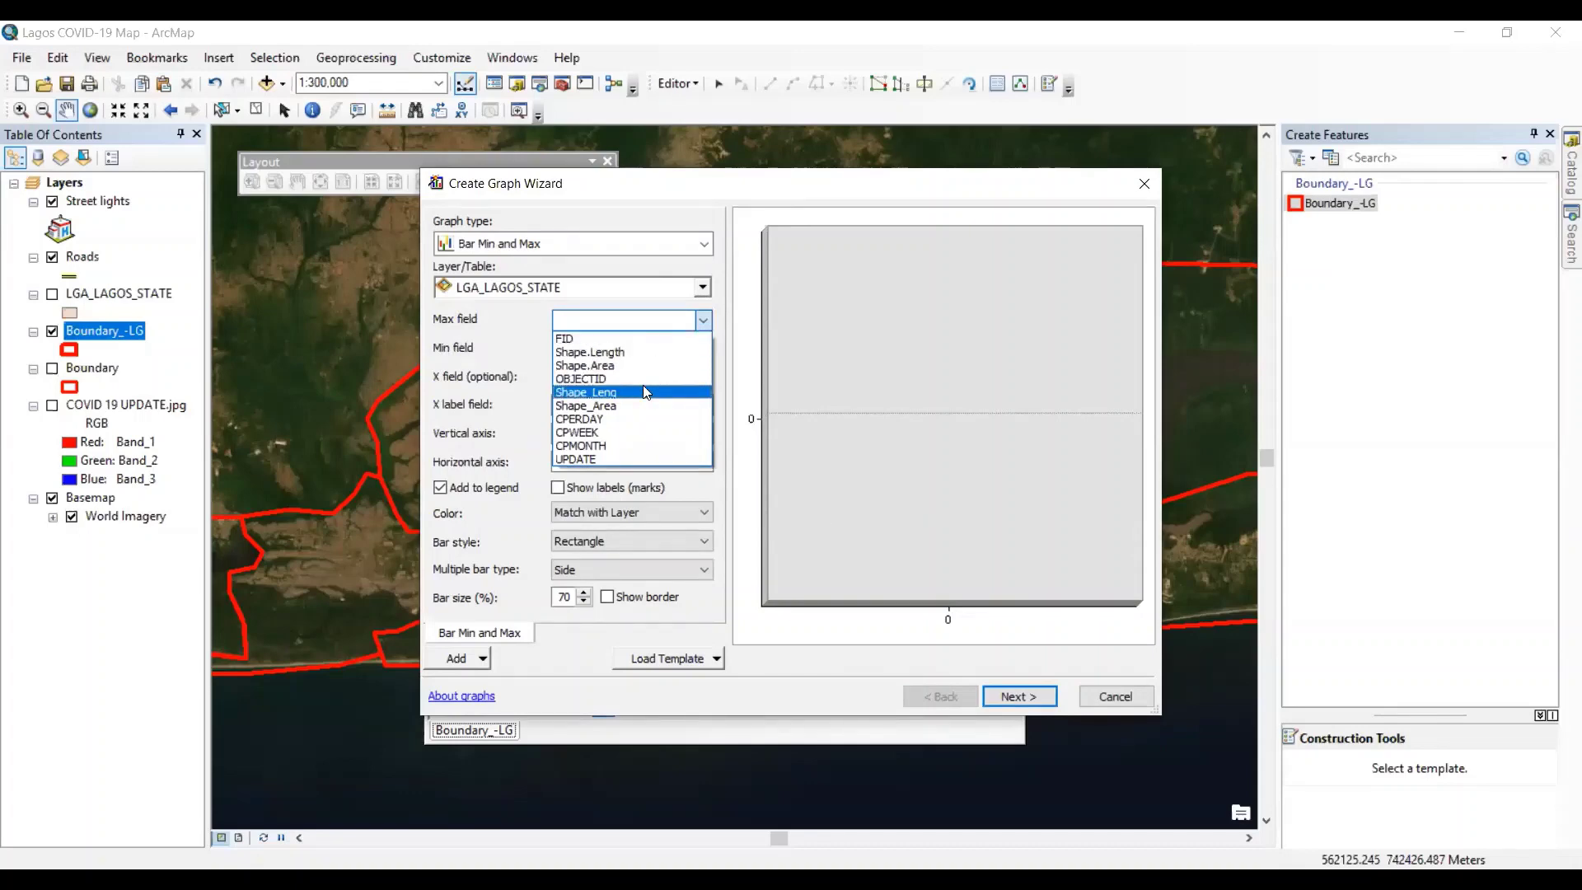
{"action": "left_click", "coordinate": [619, 406]}
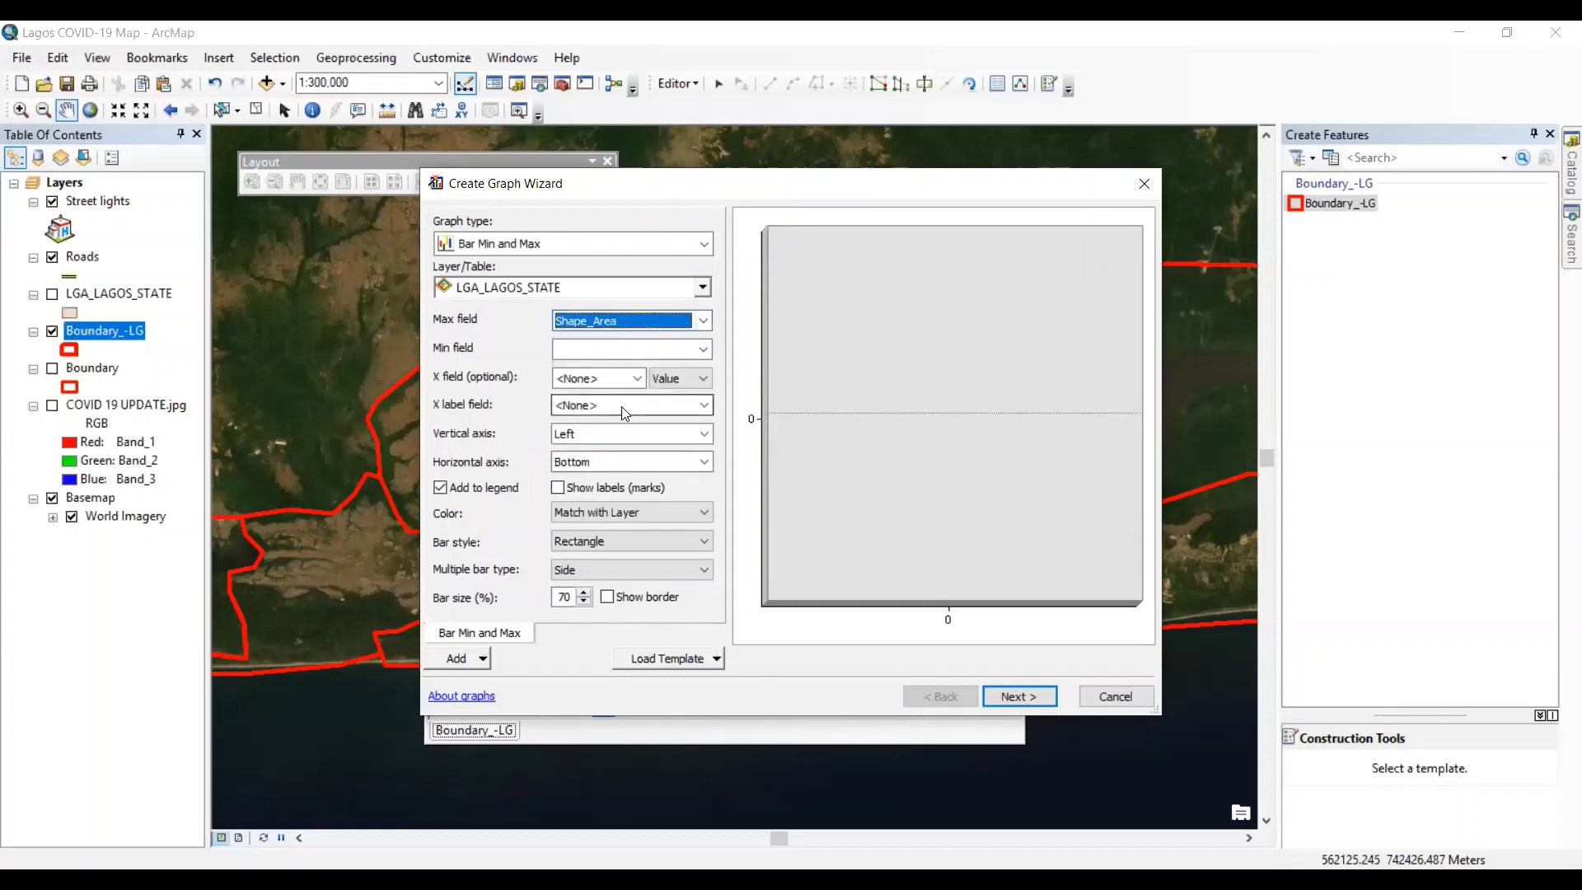
{"action": "left_click", "coordinate": [699, 352]}
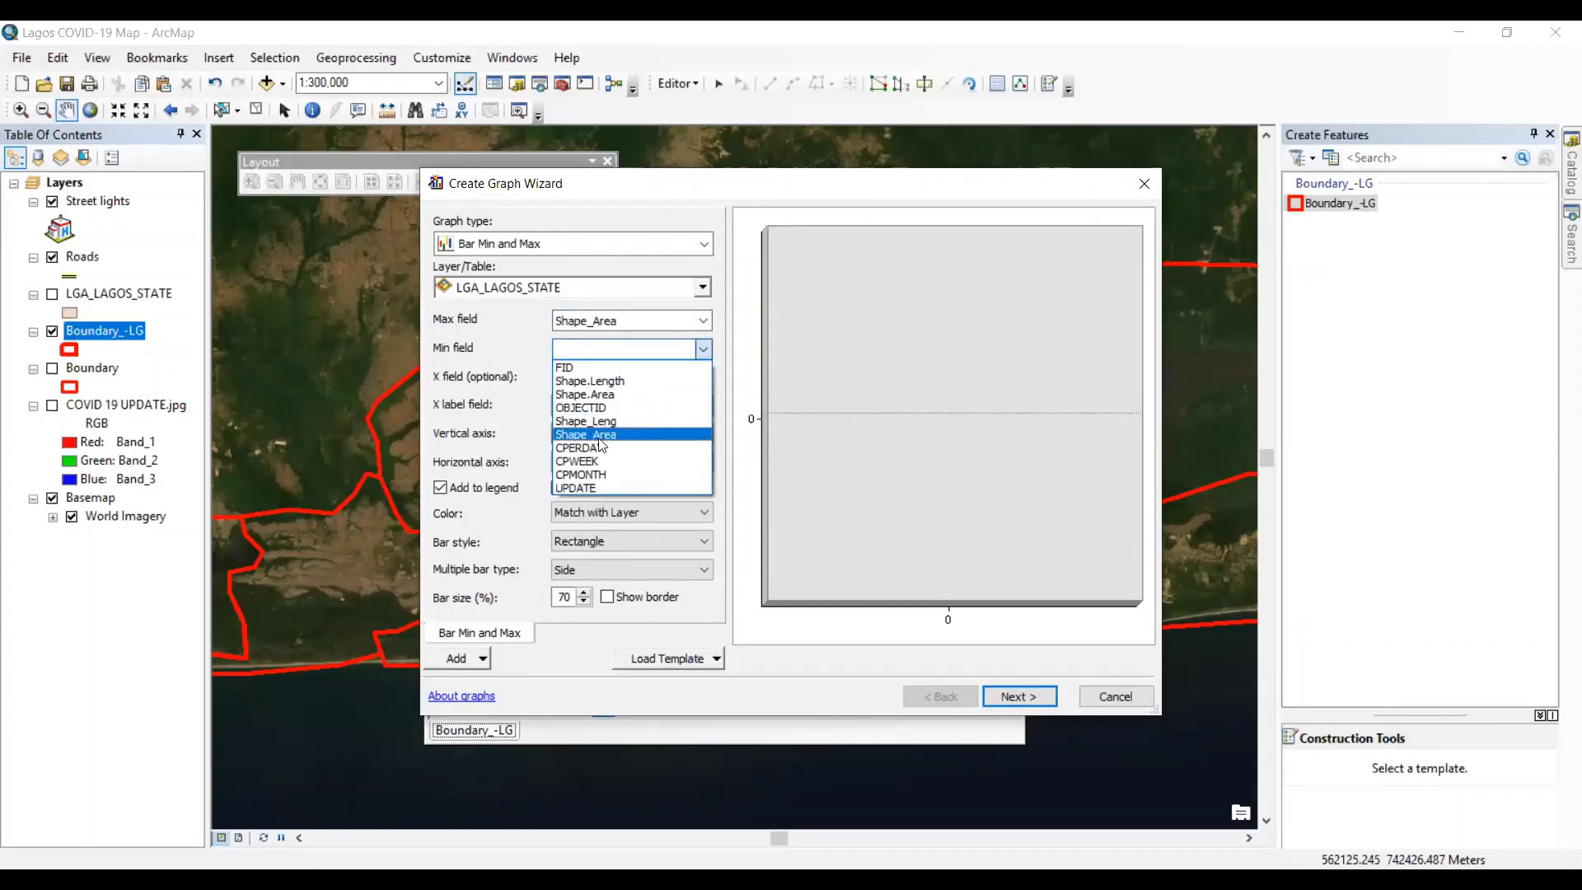
{"action": "left_click", "coordinate": [612, 435]}
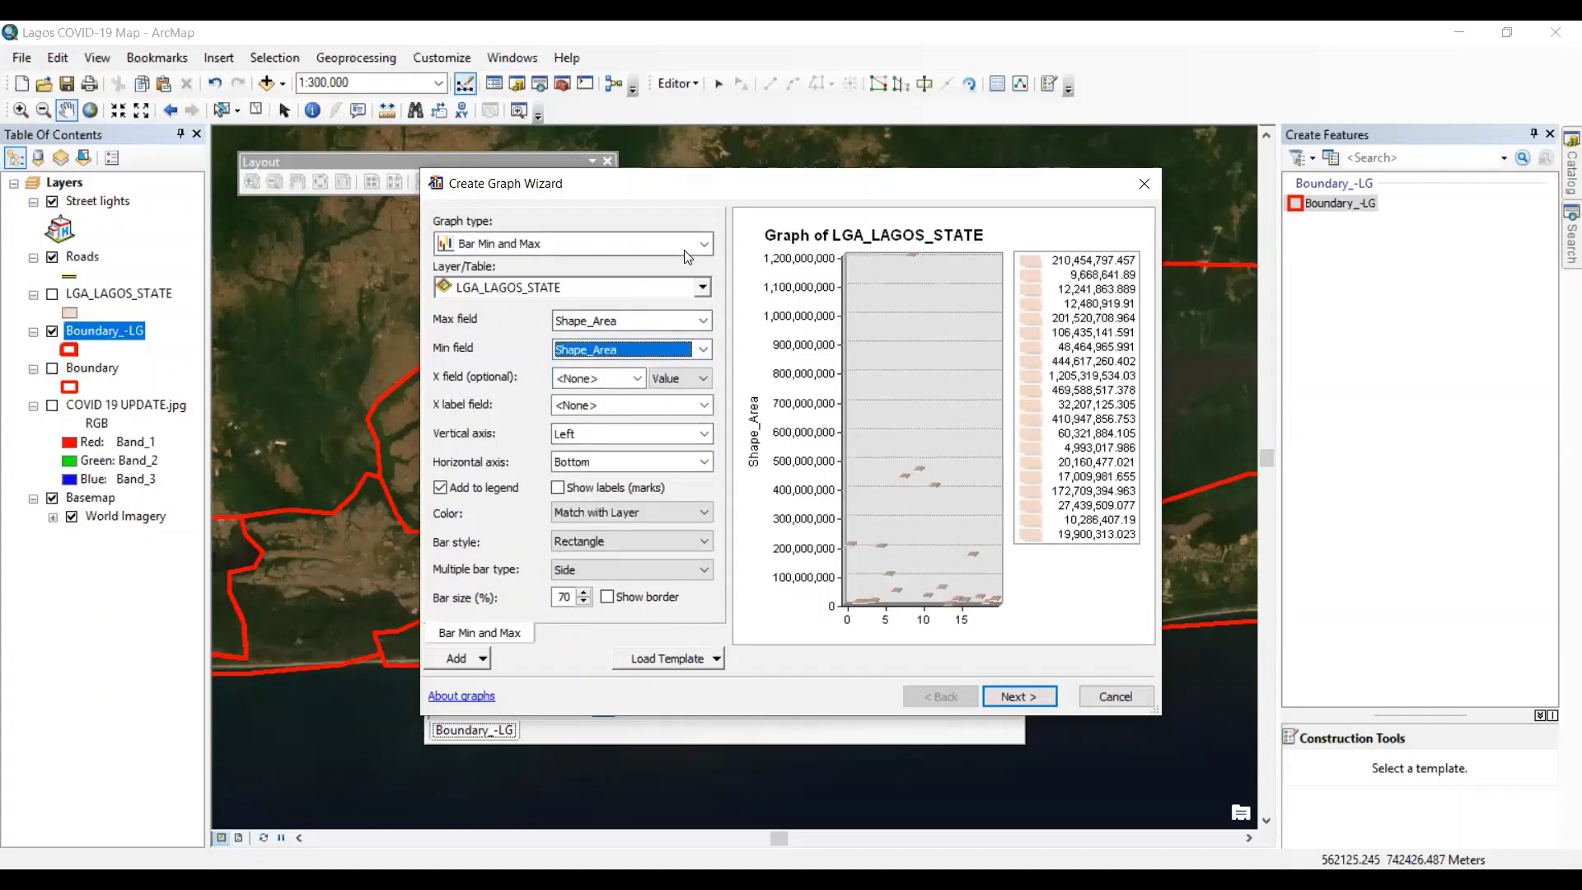
- Change the graph to a Histogram of the LGA_LAGOS_STATE layer with Shape_Leng as the value field
{"action": "left_click", "coordinate": [706, 246]}
{"action": "left_click", "coordinate": [583, 311]}
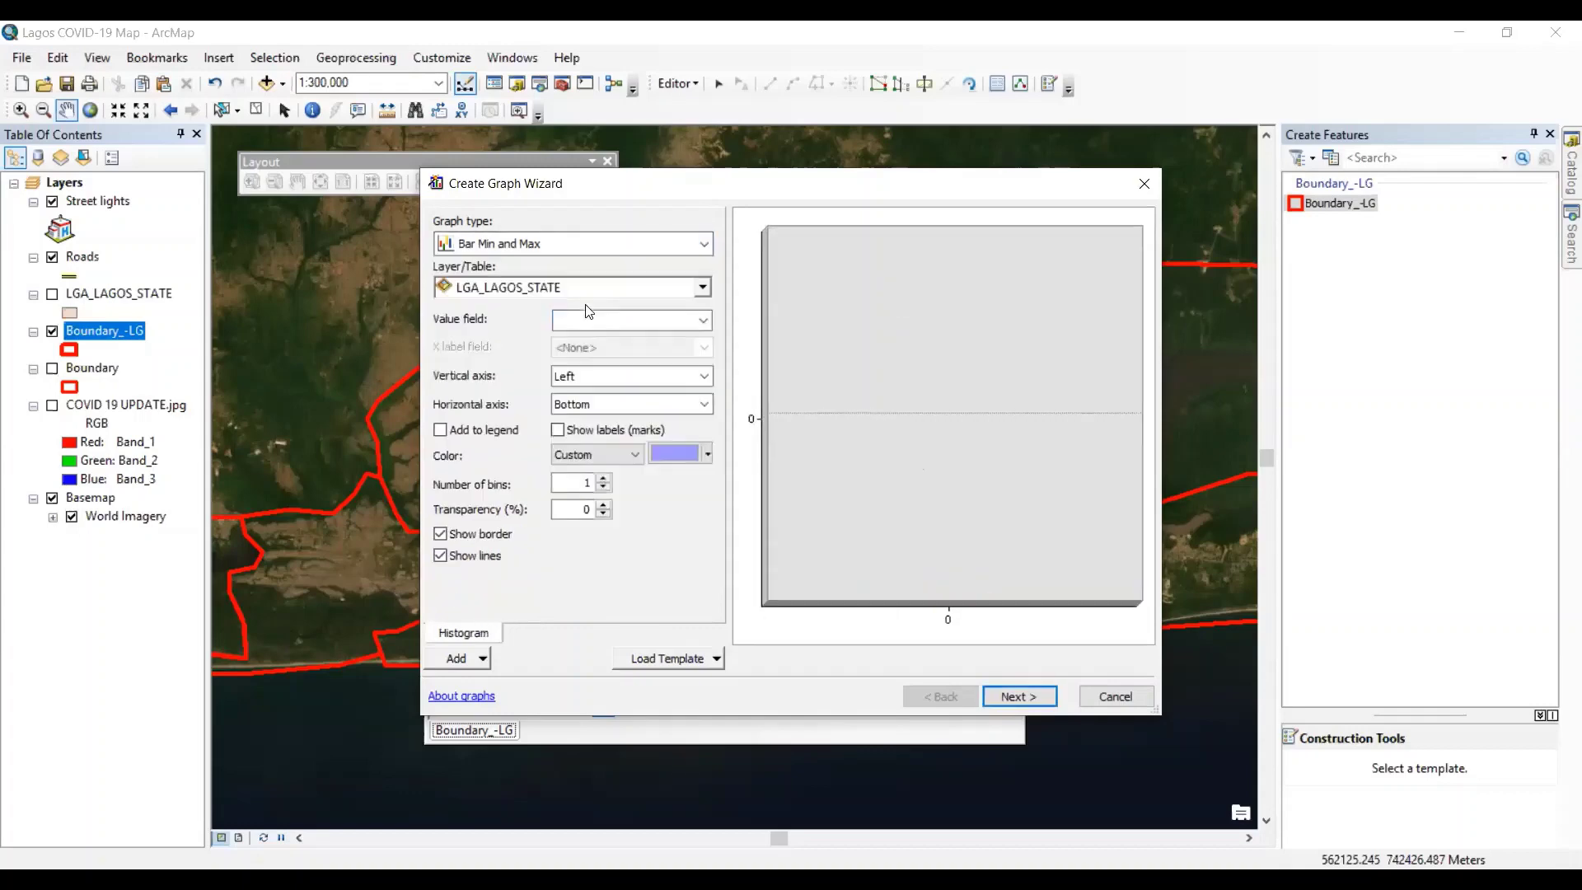
{"action": "left_click", "coordinate": [702, 288]}
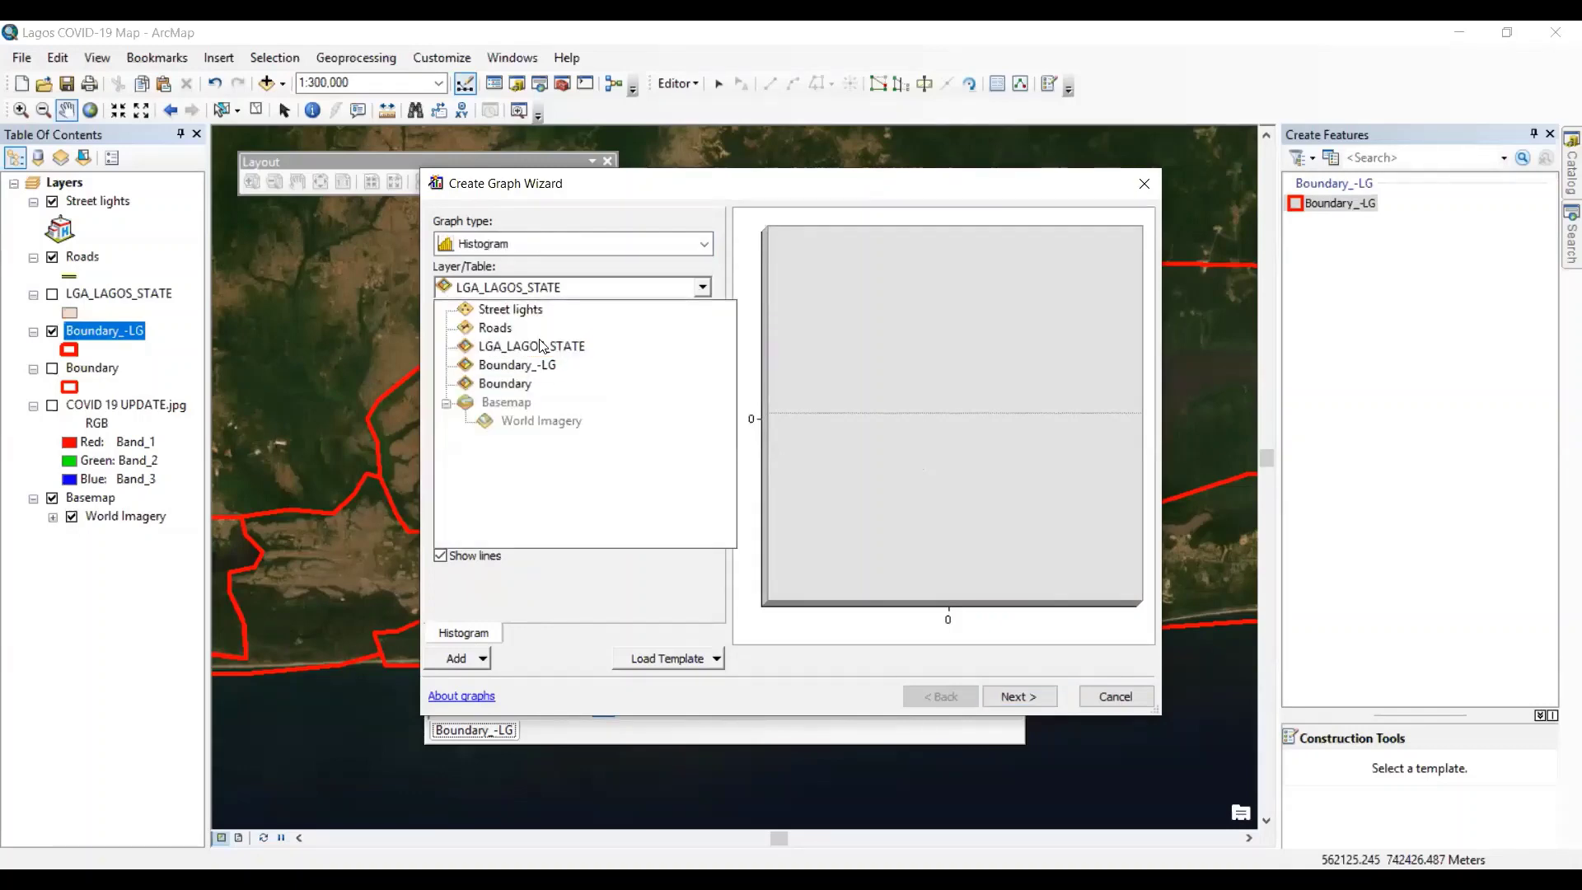
{"action": "left_click", "coordinate": [542, 346]}
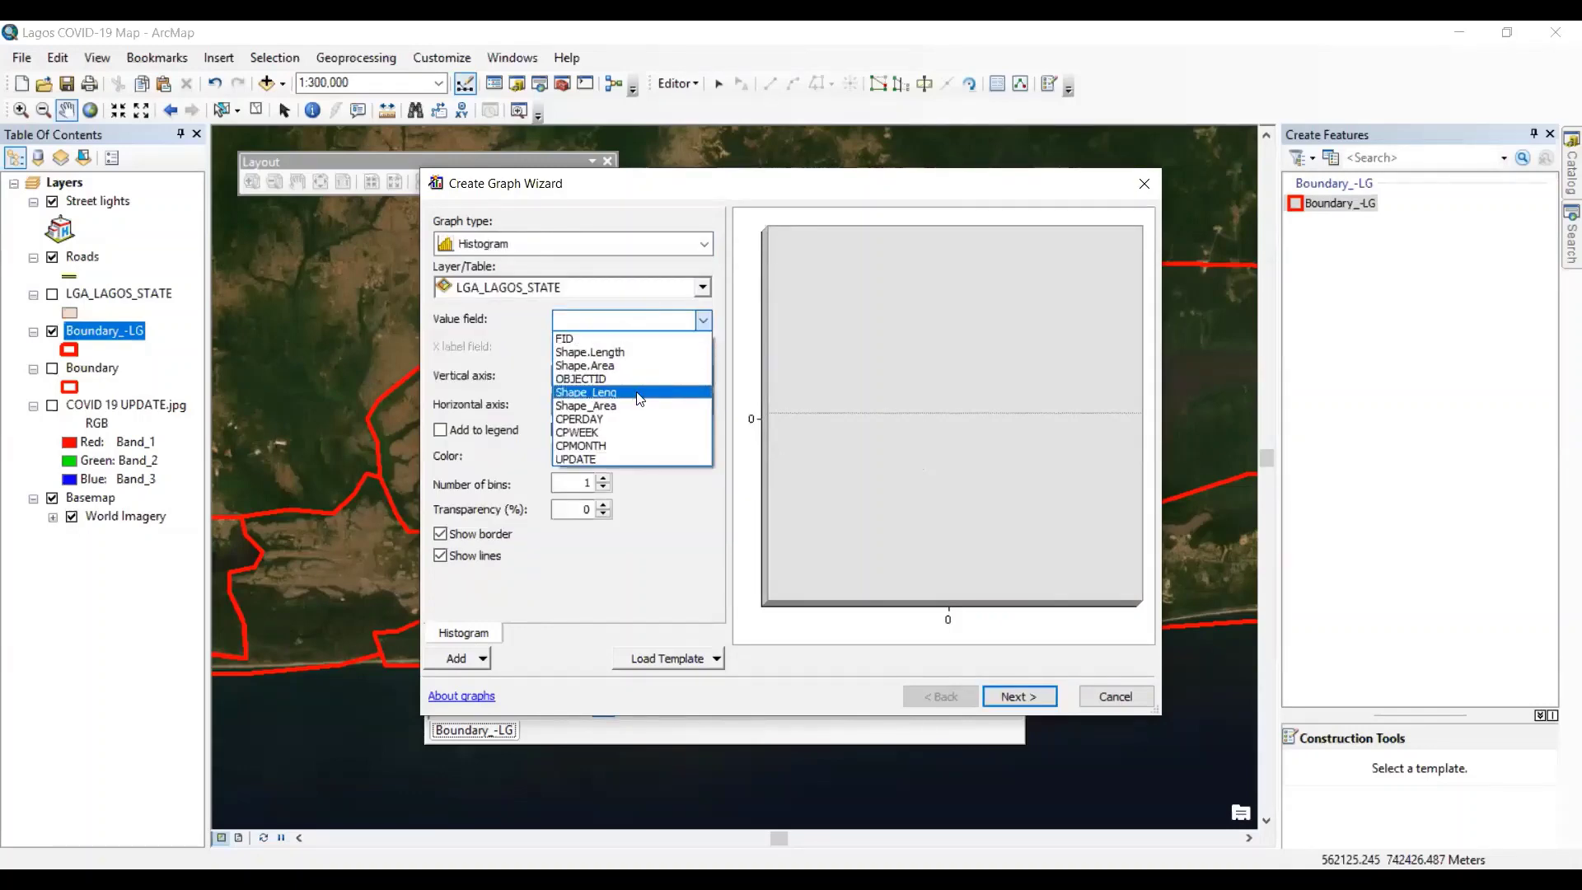
{"action": "left_click", "coordinate": [638, 393]}
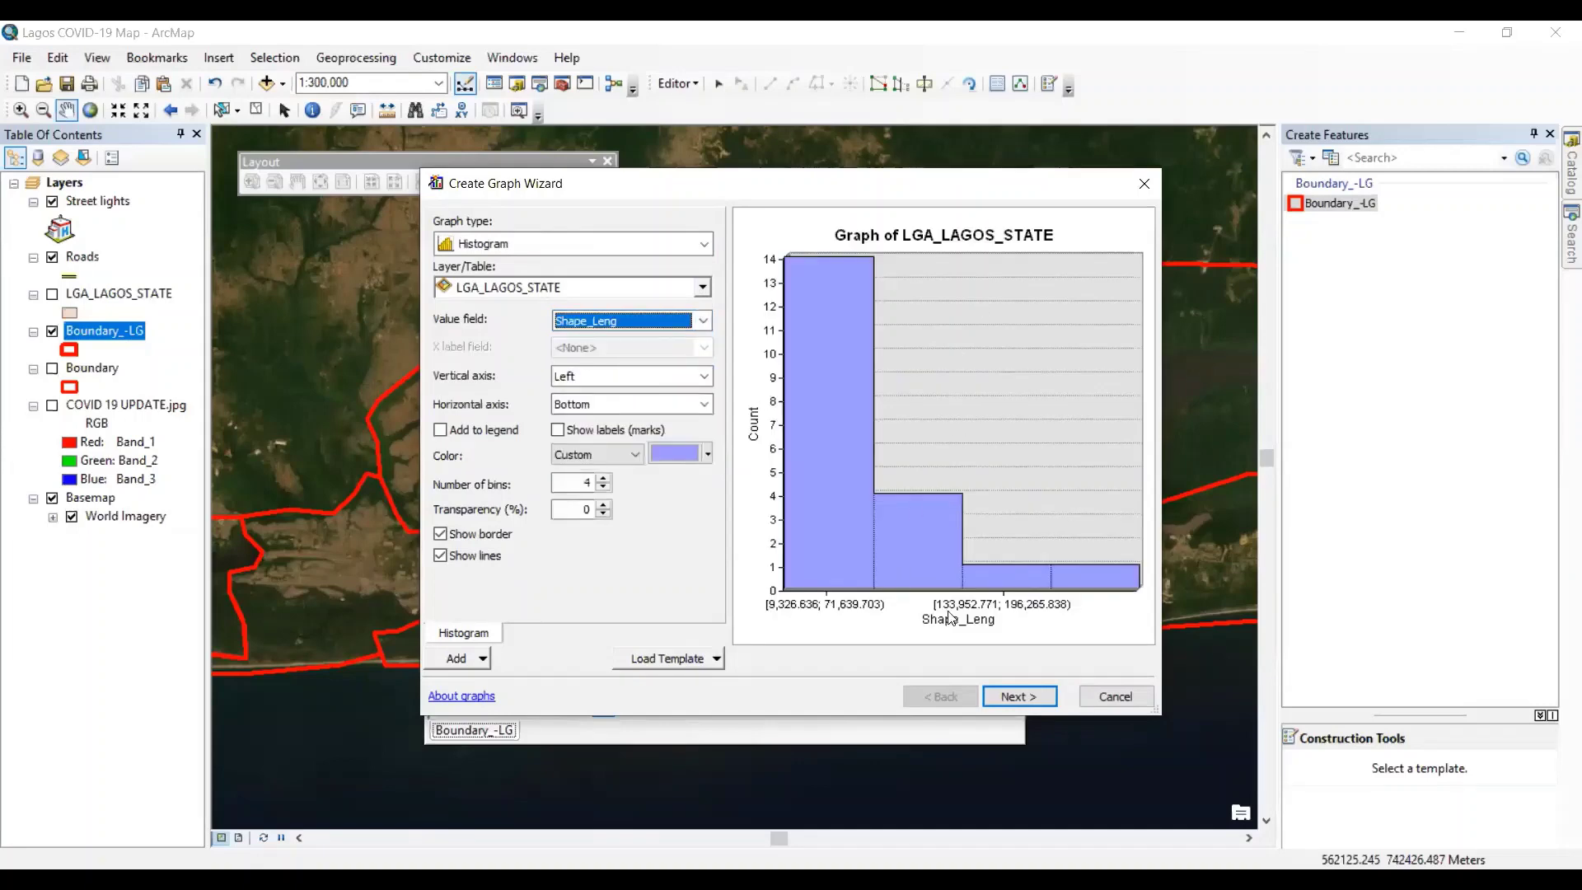
- Set the histogram's value field to Shape_Area and widen the graph wizard to enlarge the preview
{"action": "left_click", "coordinate": [705, 323]}
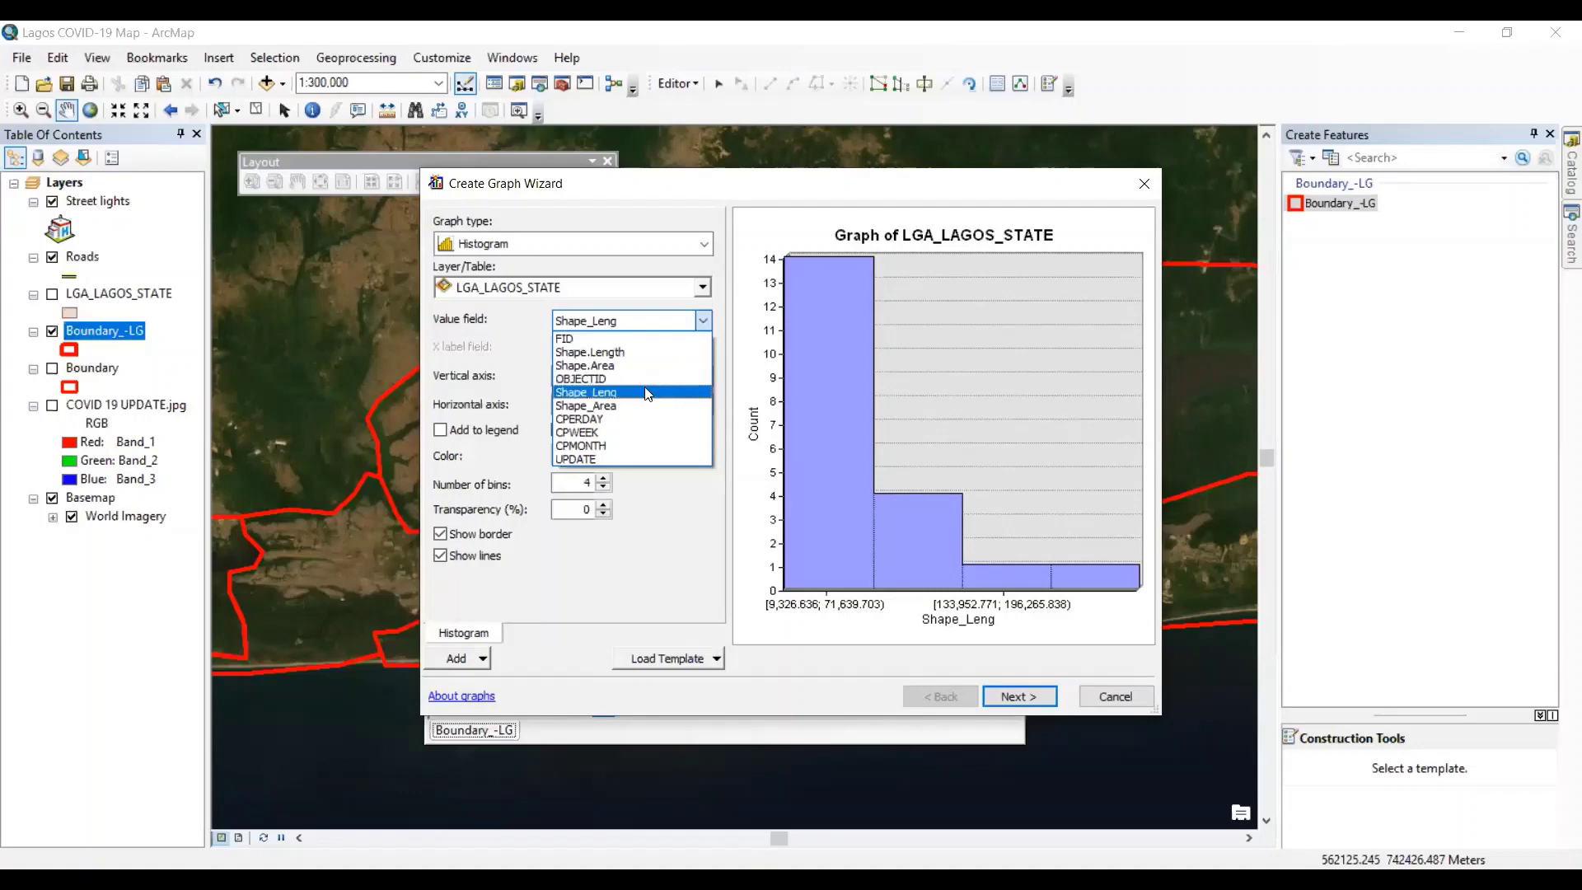
{"action": "left_click", "coordinate": [622, 405]}
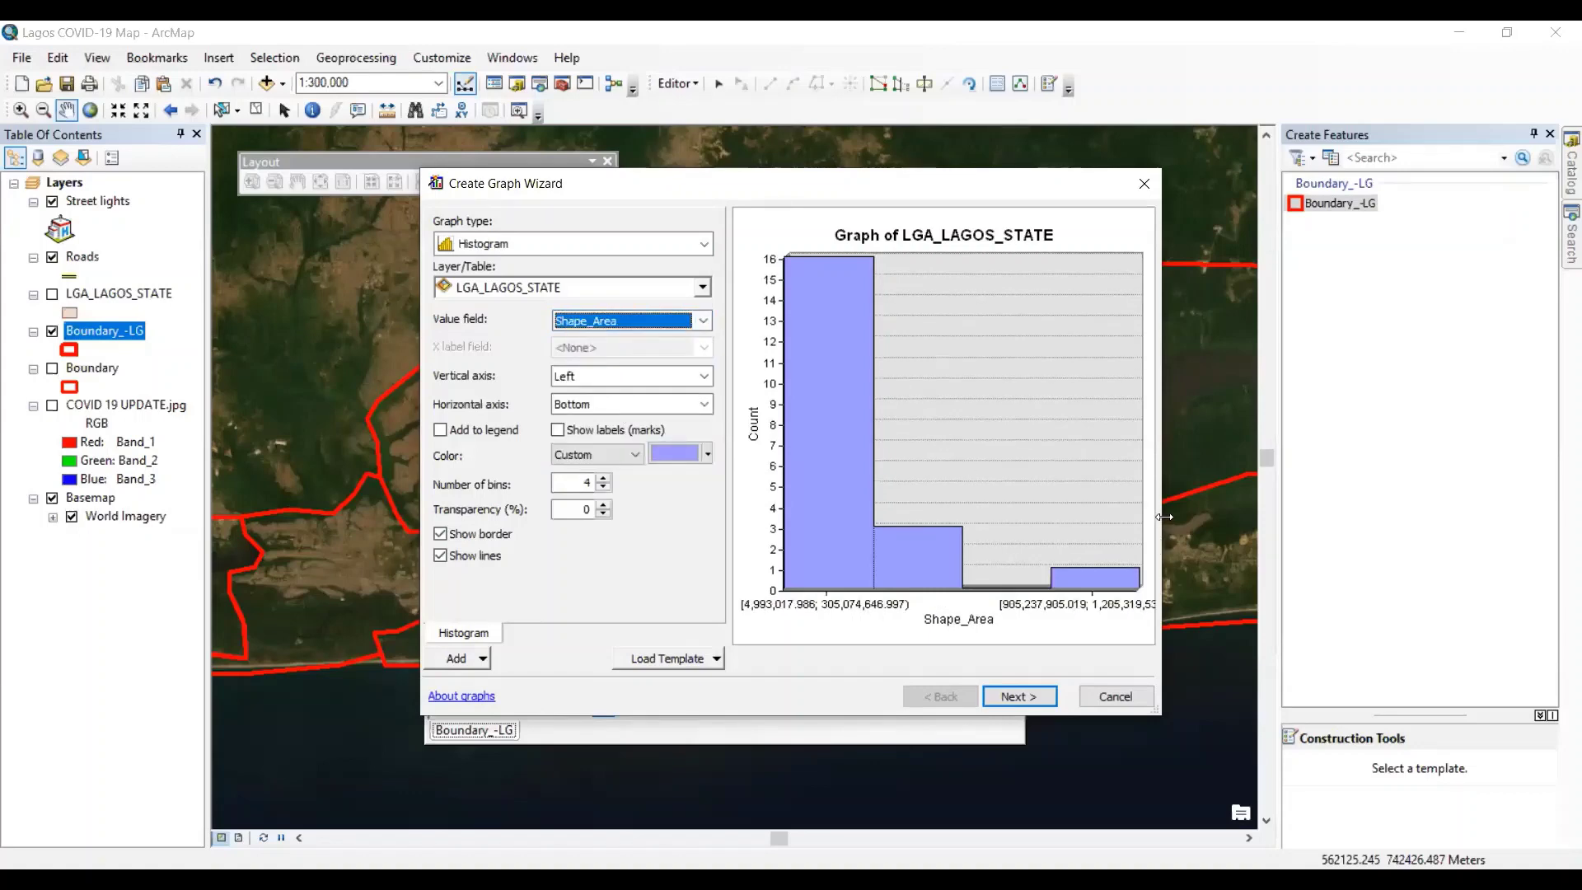
{"action": "left_click_drag", "start_coordinate": [1164, 516], "coordinate": [1372, 516]}
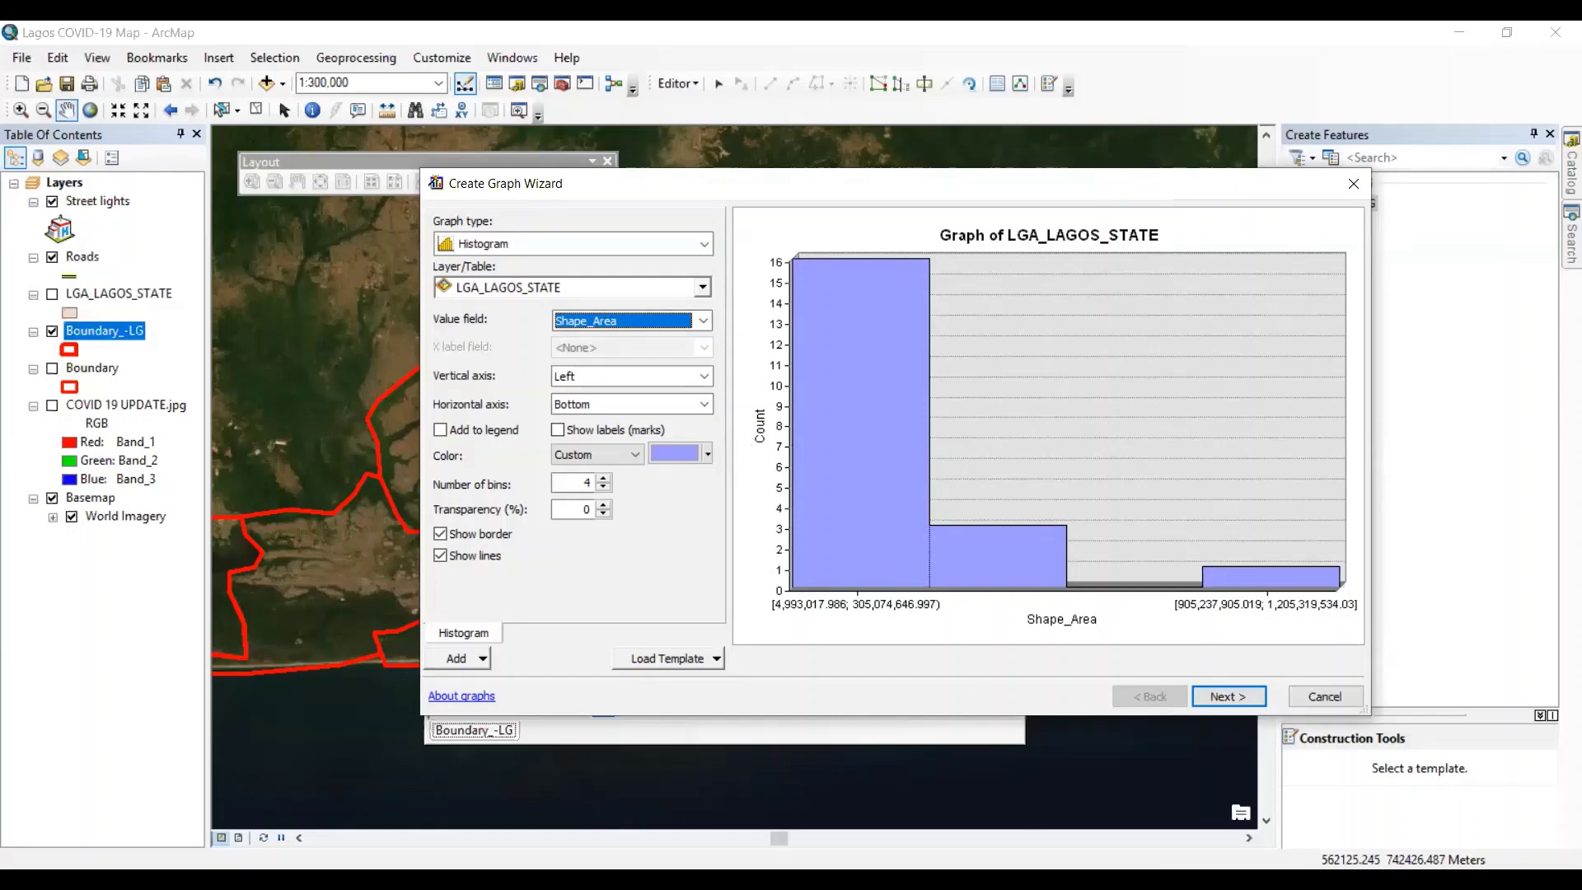
{"action": "left_click", "coordinate": [1318, 790]}
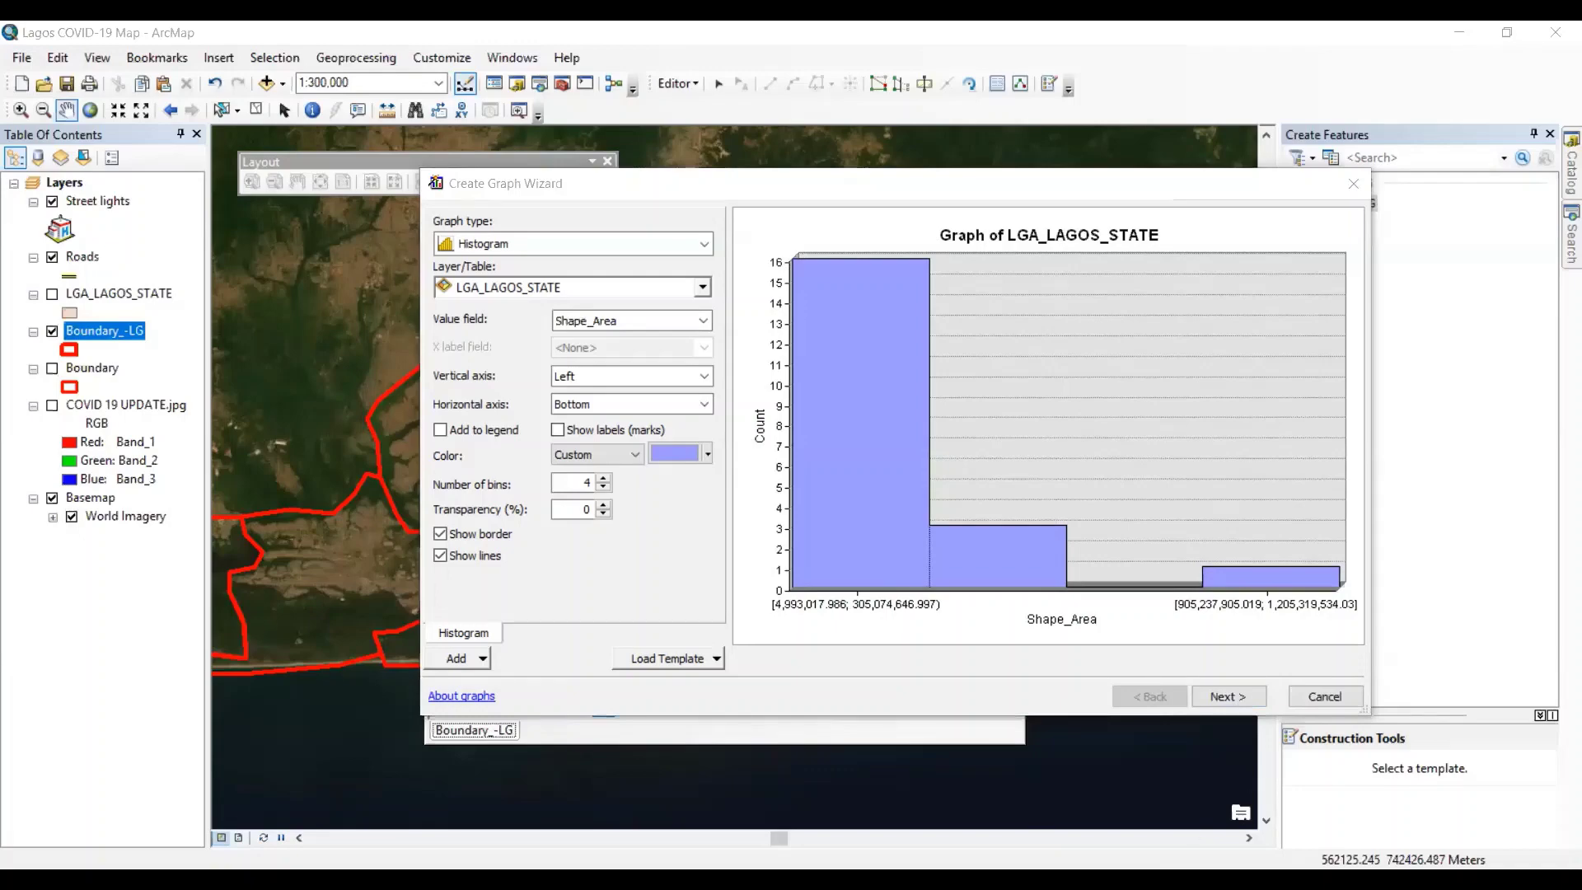